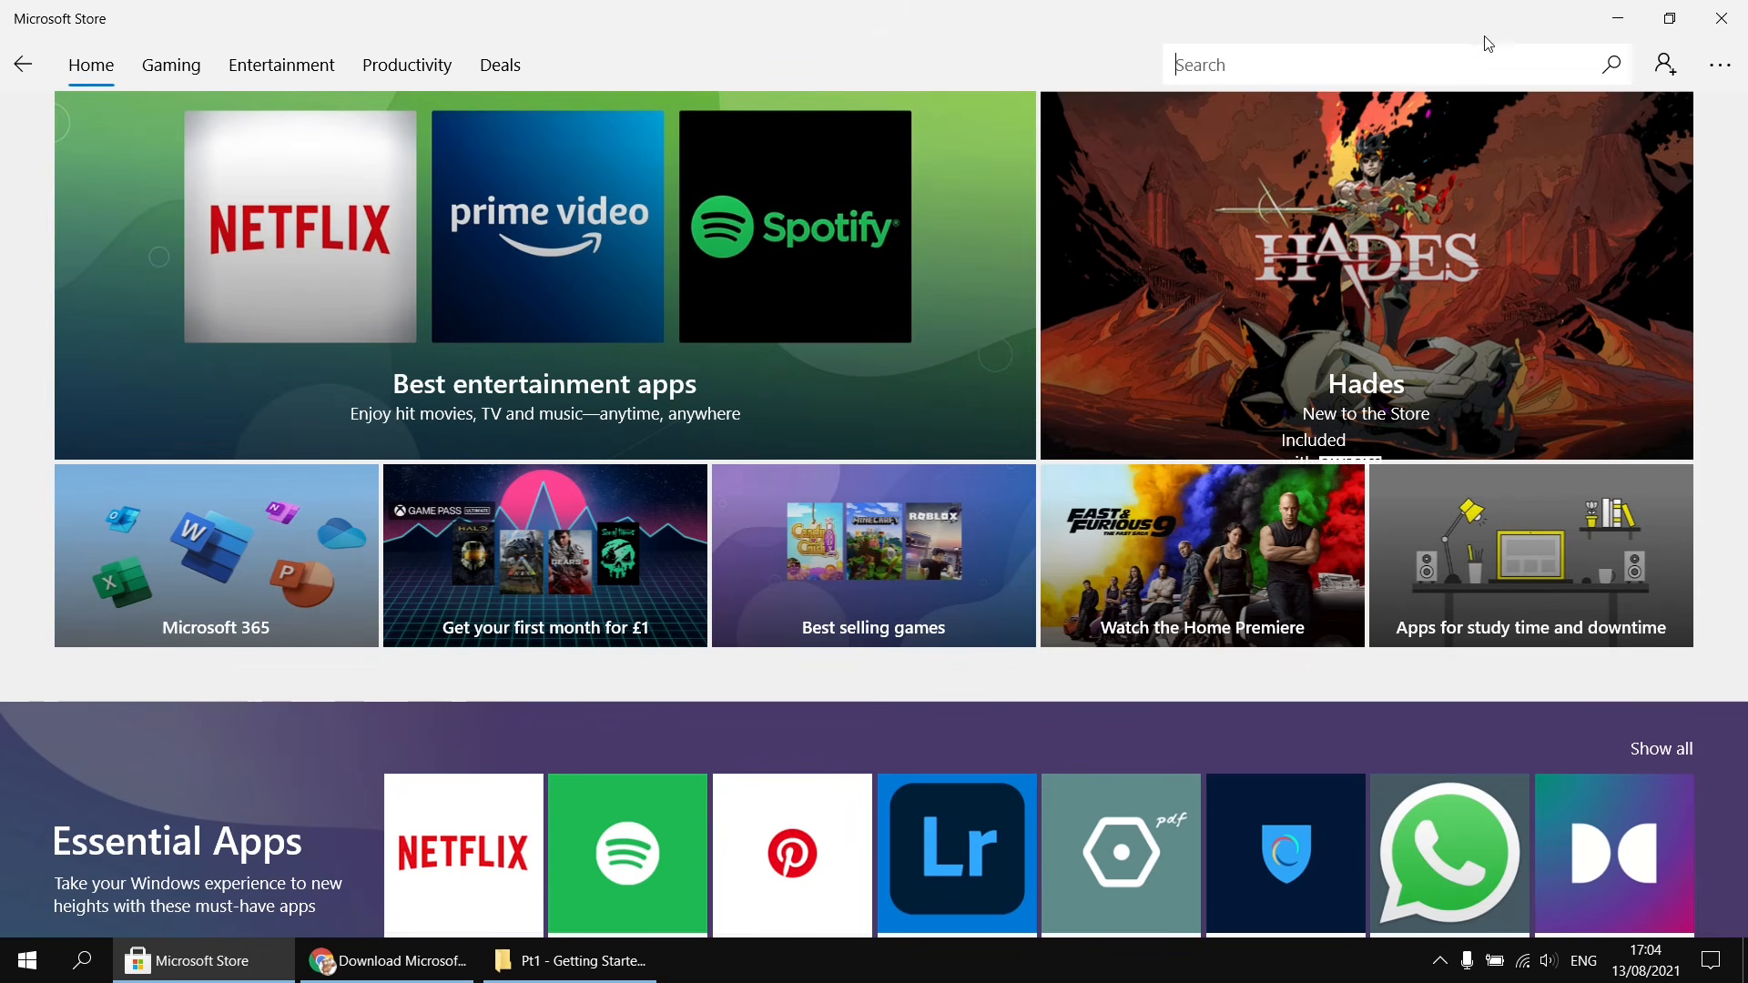
- Search the Microsoft Store for power bi and open the Power BI Desktop app page
type("power bi")
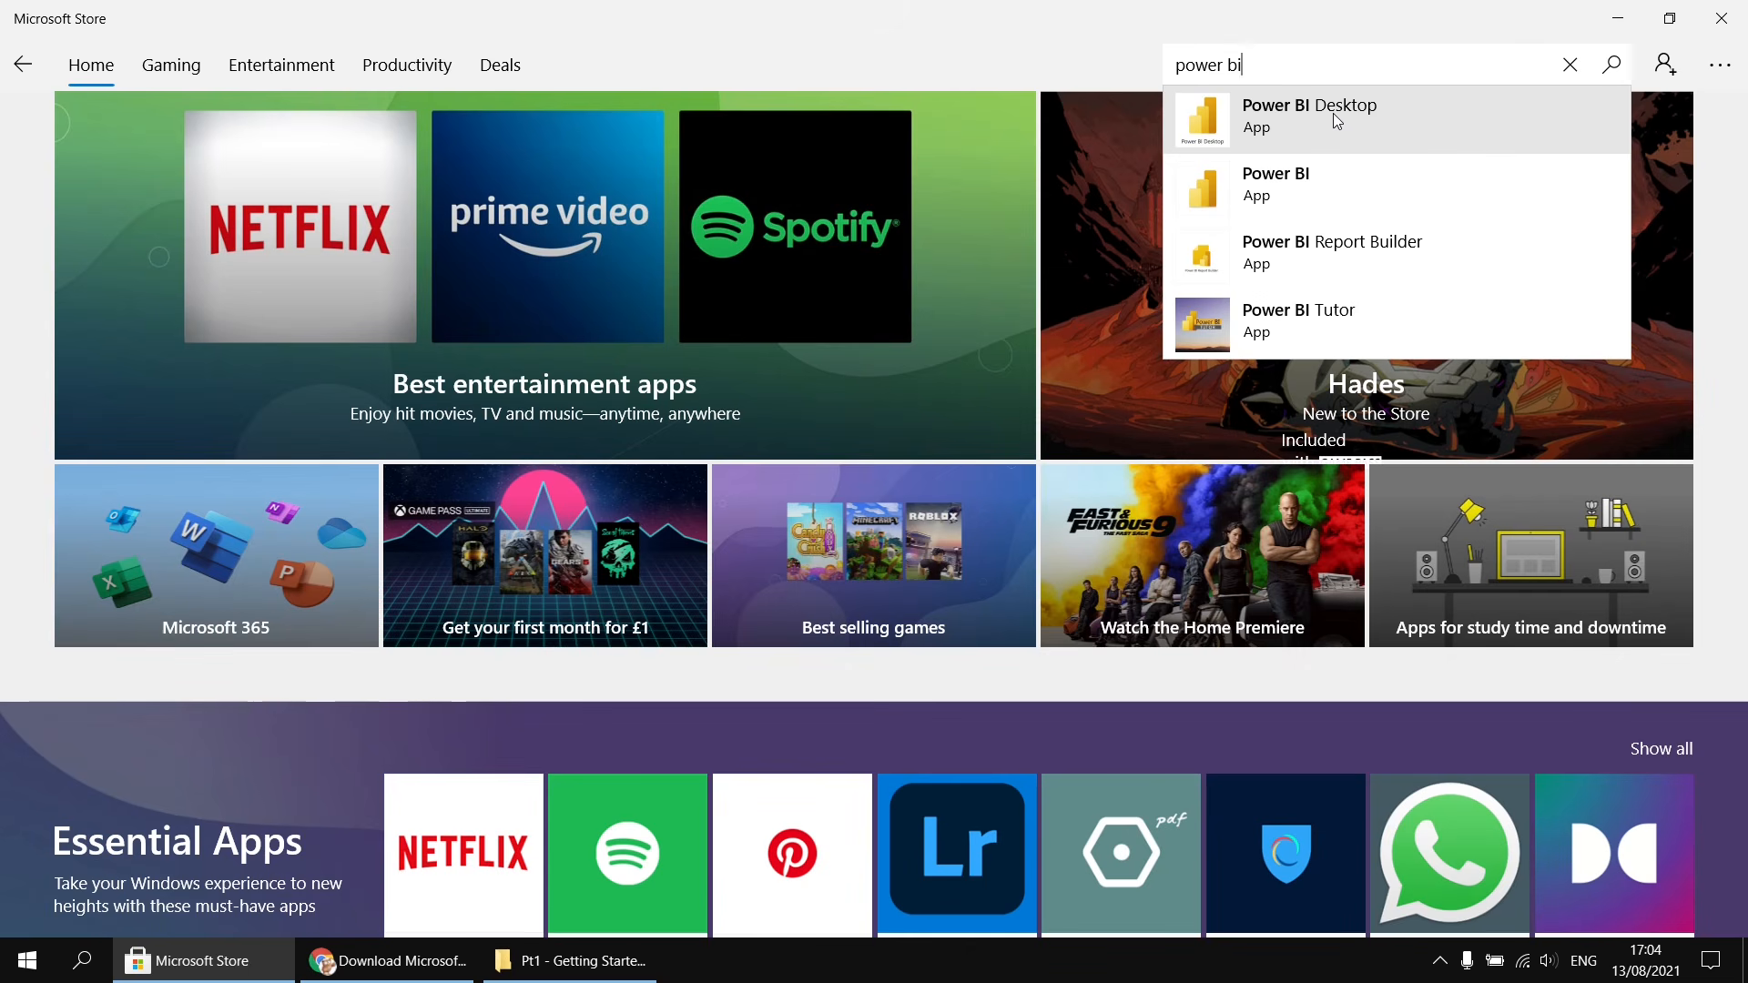
left_click(1333, 113)
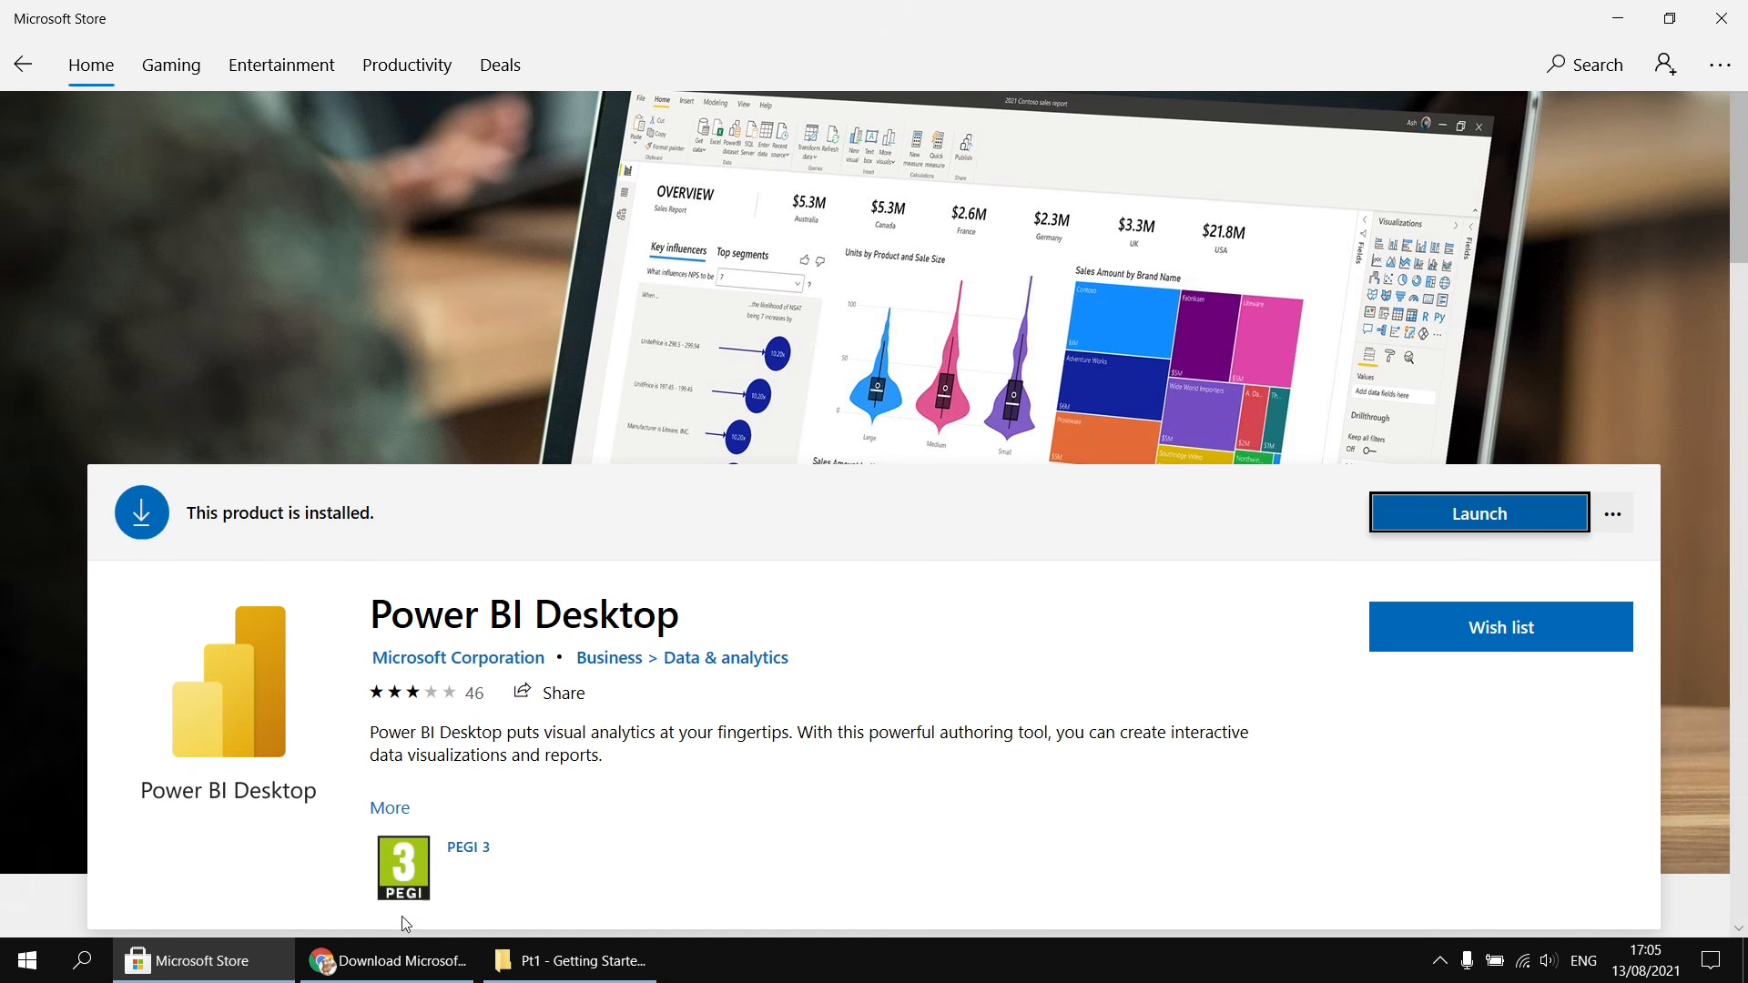
- Review the Power BI Desktop download pages and their details in the browser tabs
left_click(375, 965)
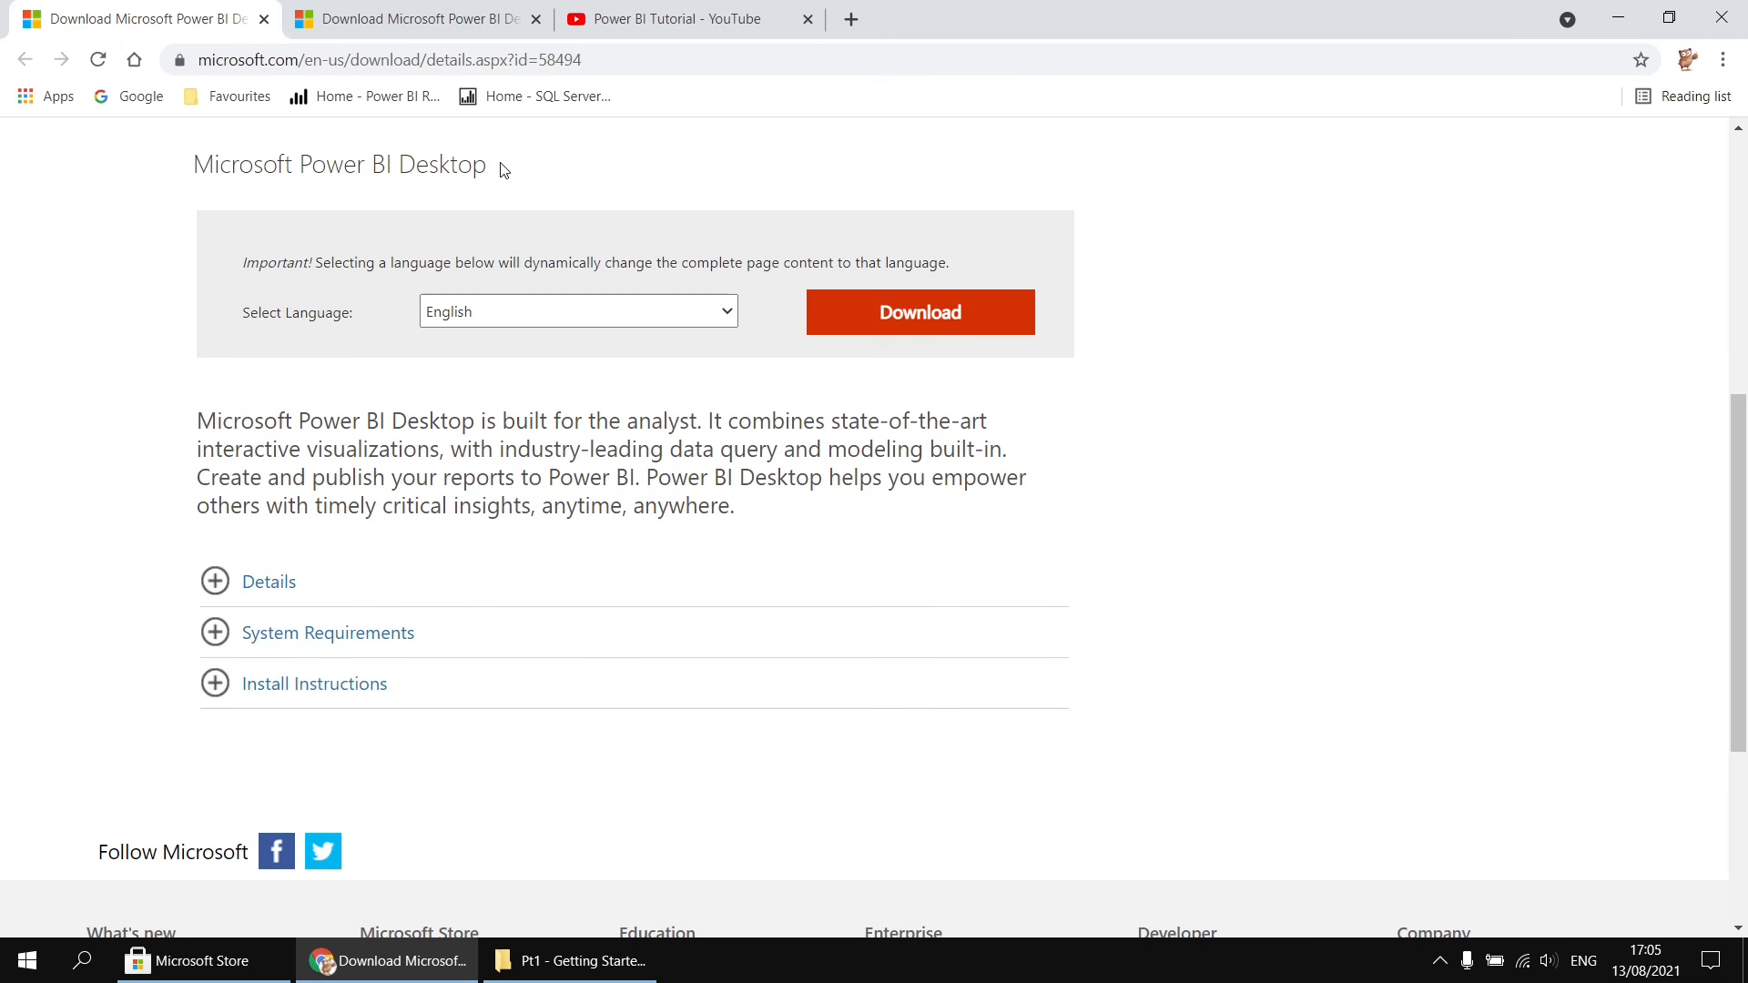
left_click(217, 582)
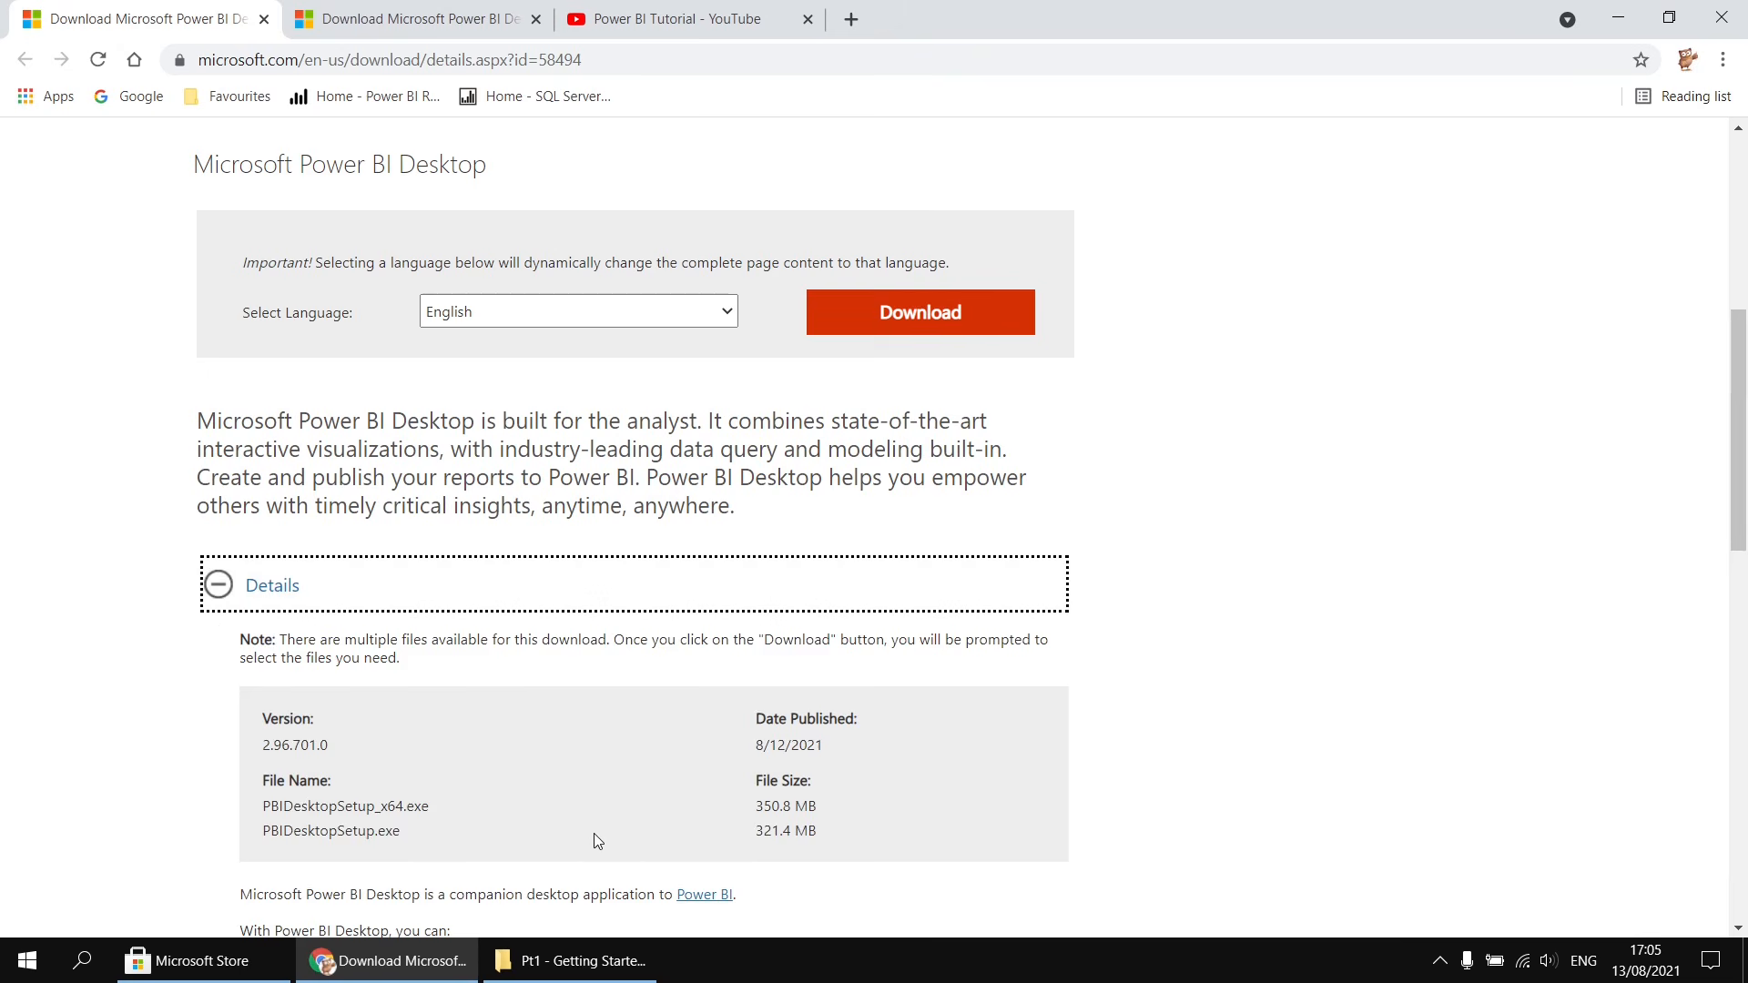
left_click(221, 583)
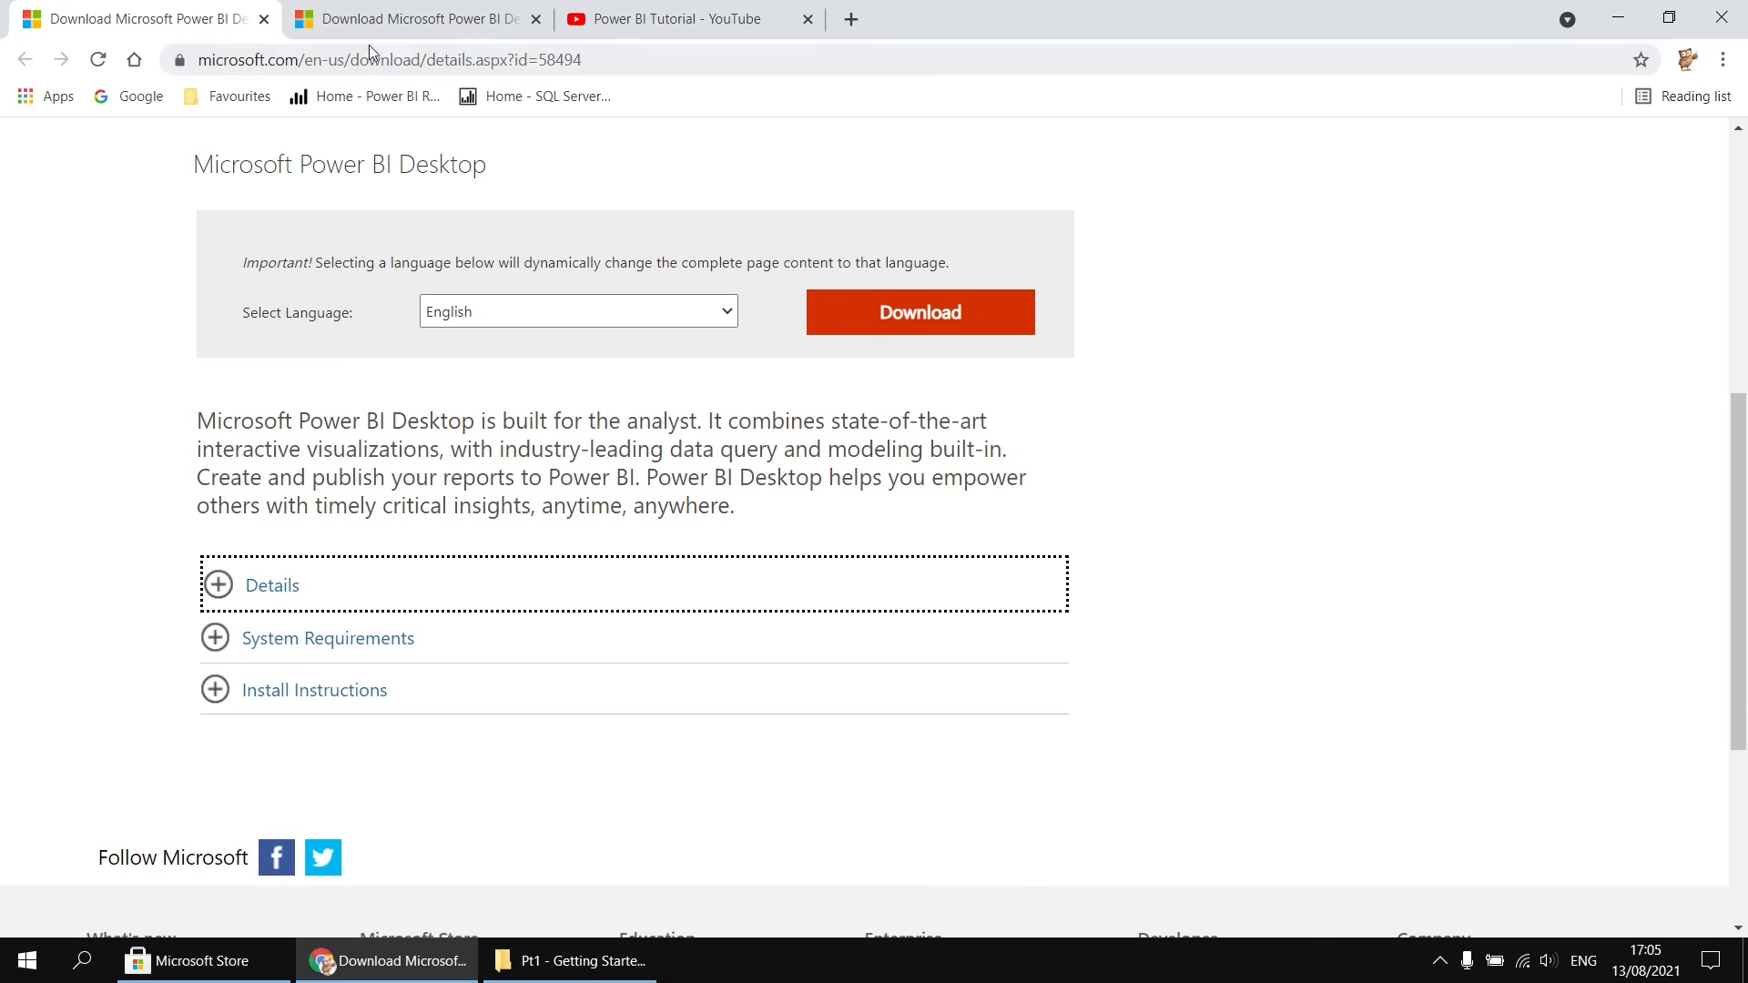
left_click(437, 22)
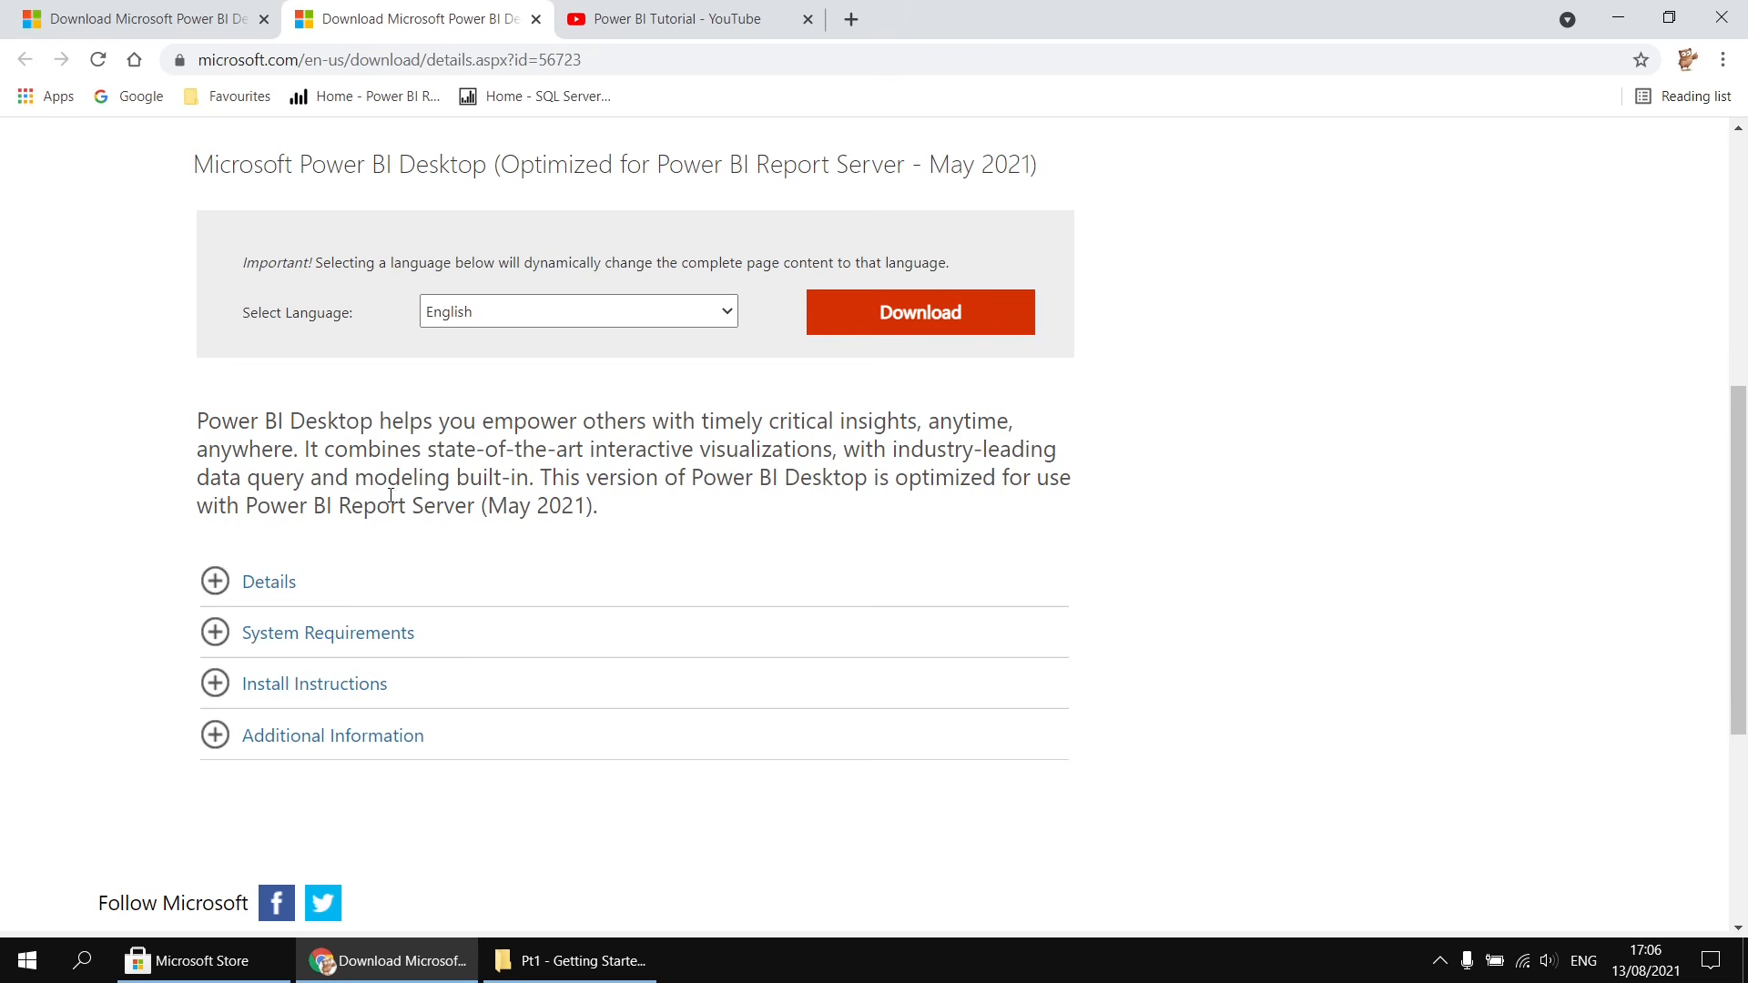
left_click(701, 18)
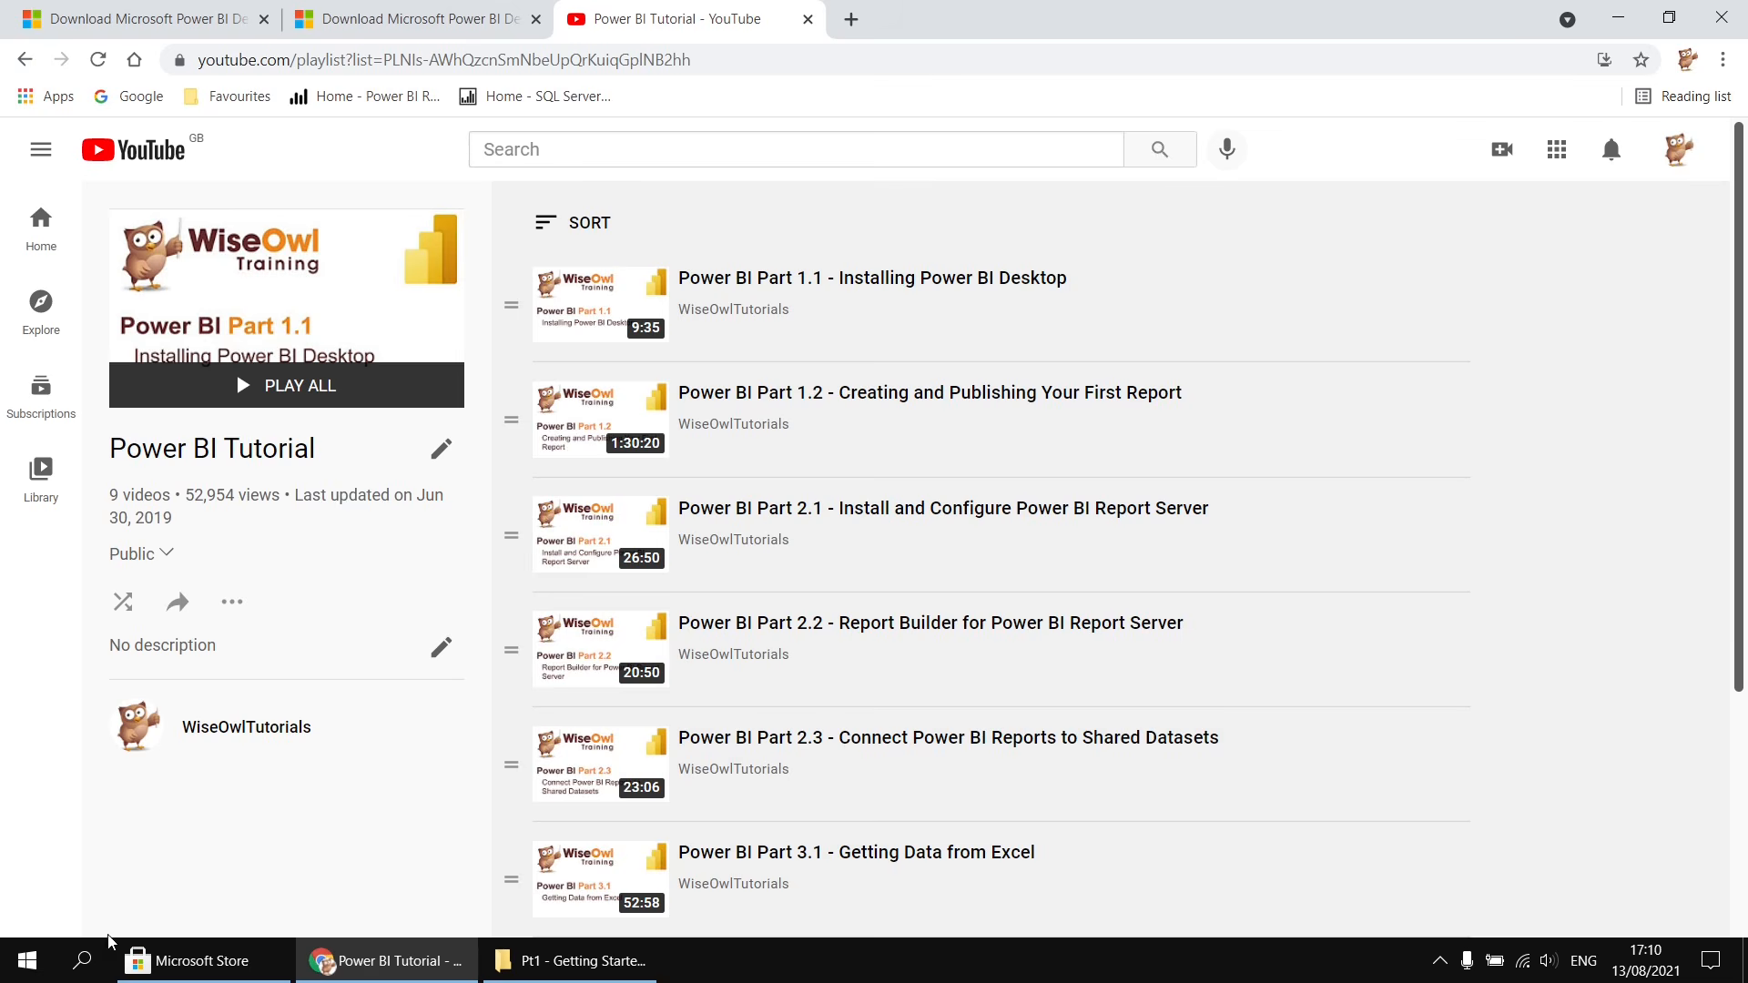
- Launch Power BI Desktop from the Start search and close its welcome screen
left_click(87, 970)
type("power bi")
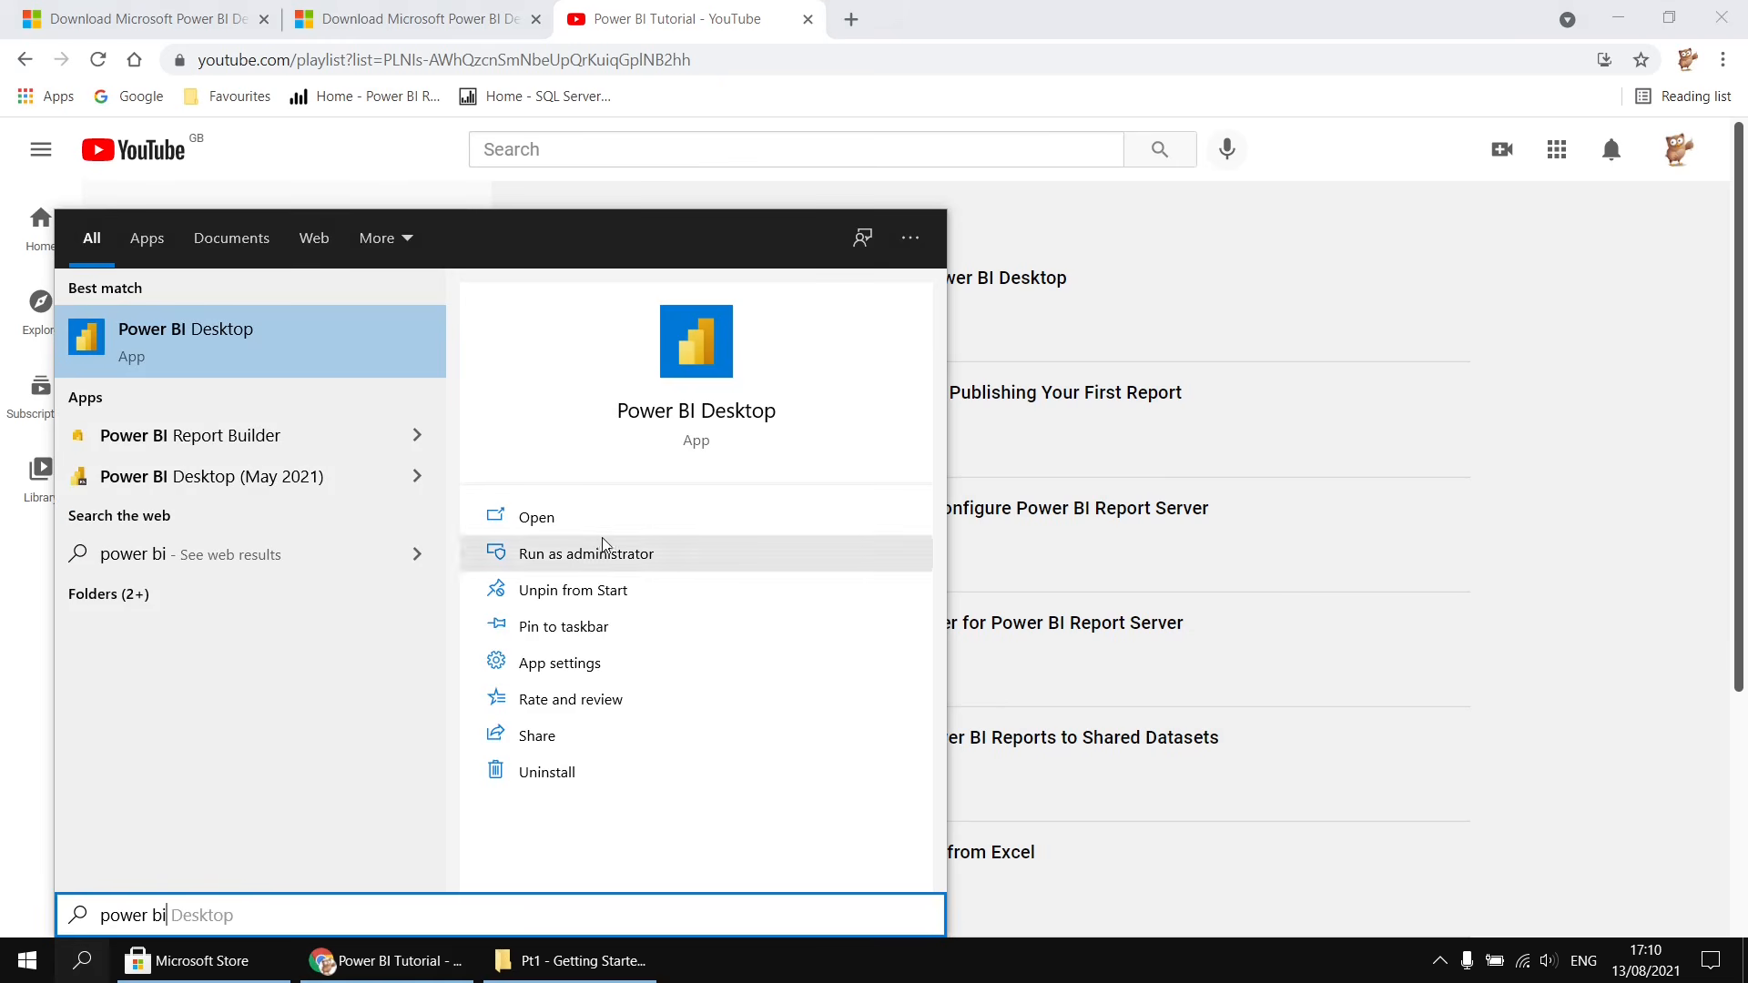
left_click(711, 357)
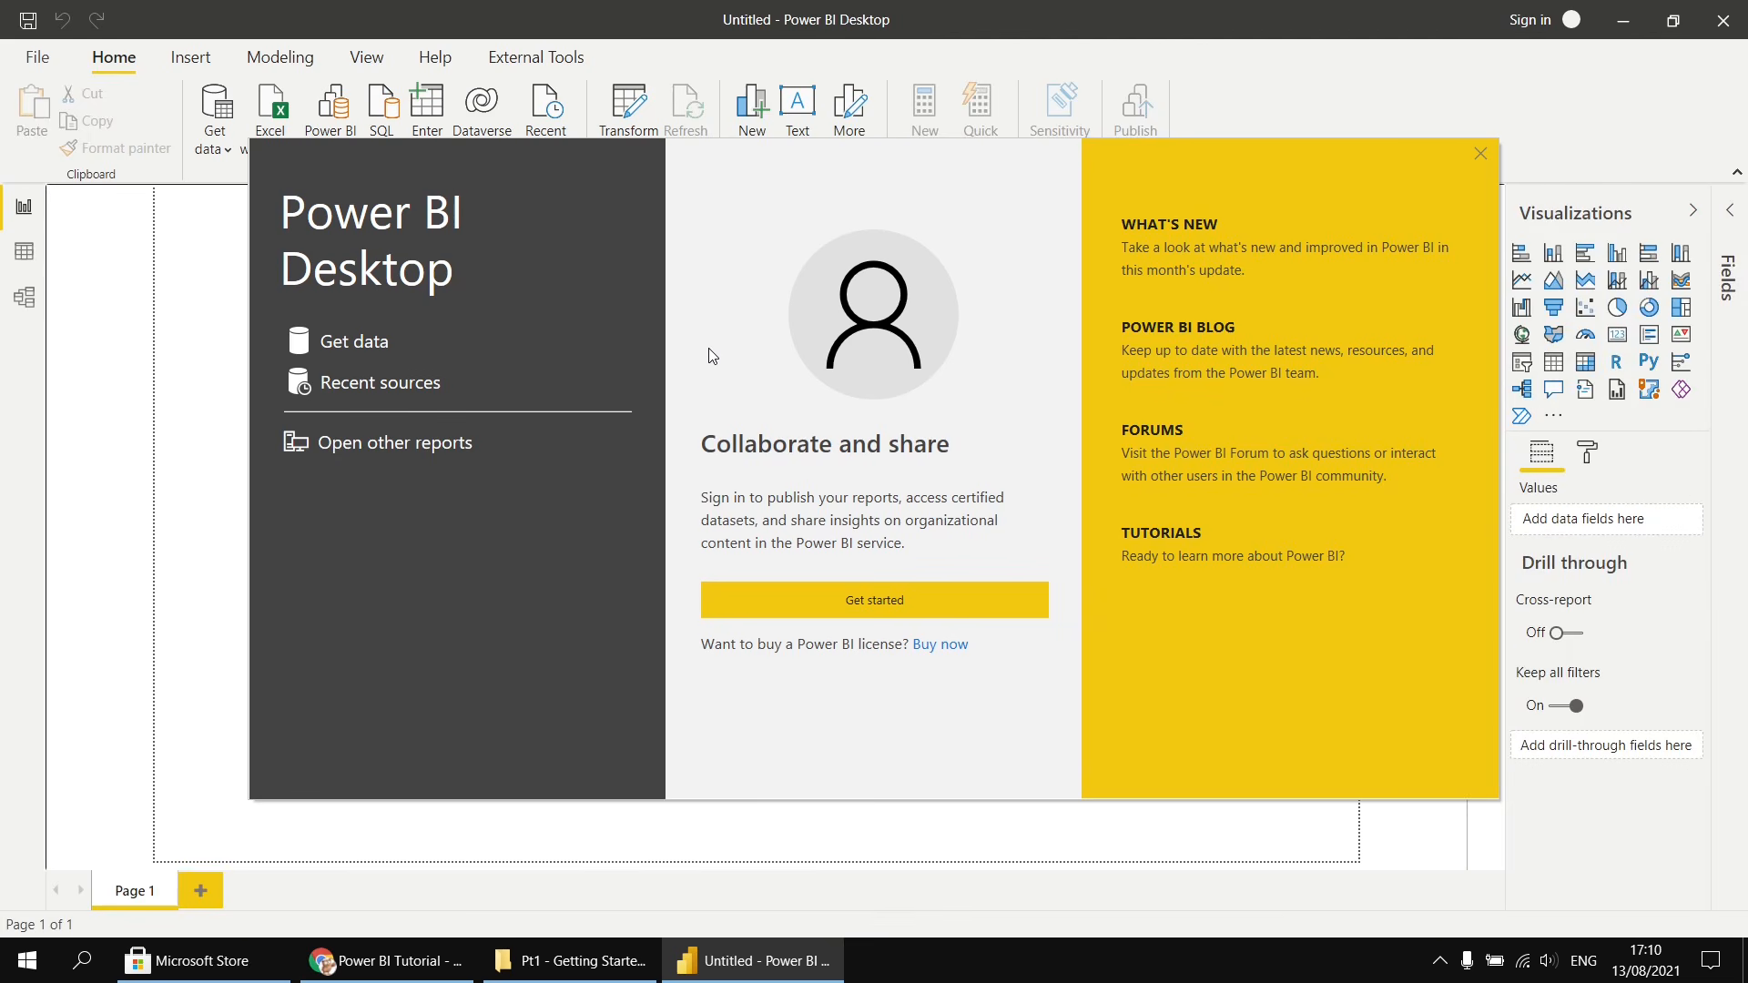
left_click(1481, 154)
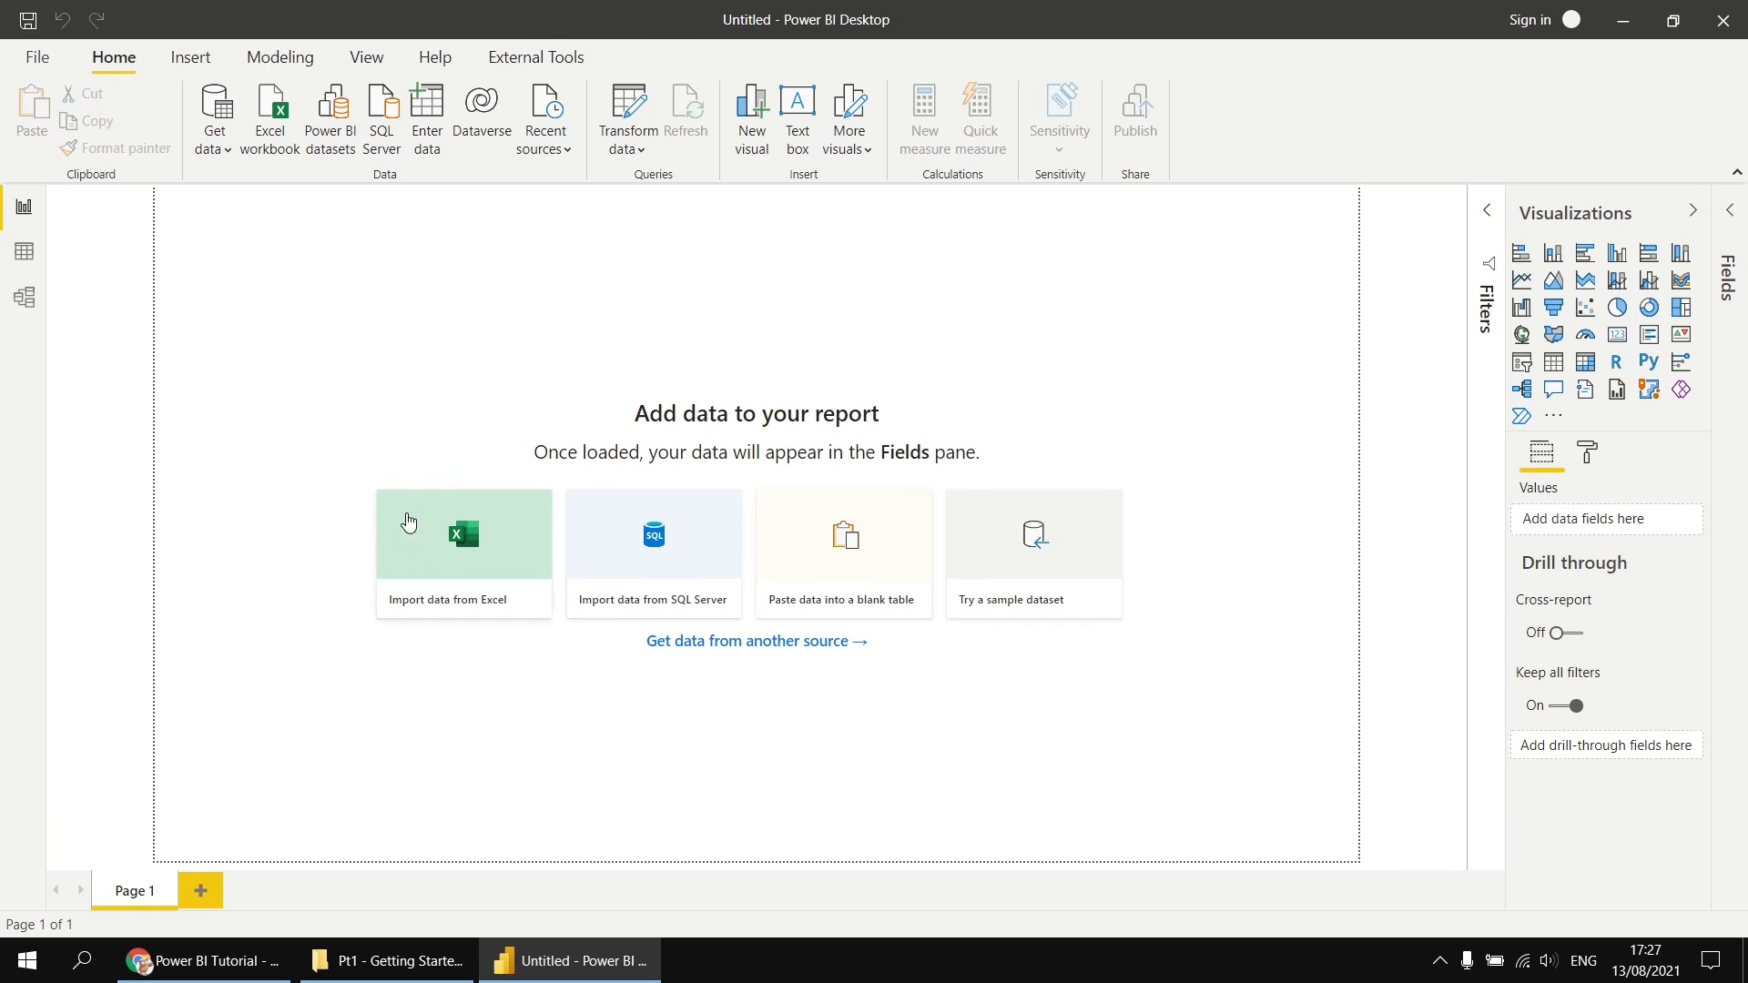
- Import Sheet1 from the Movies.xlsx Excel workbook and load it into the report
left_click(274, 110)
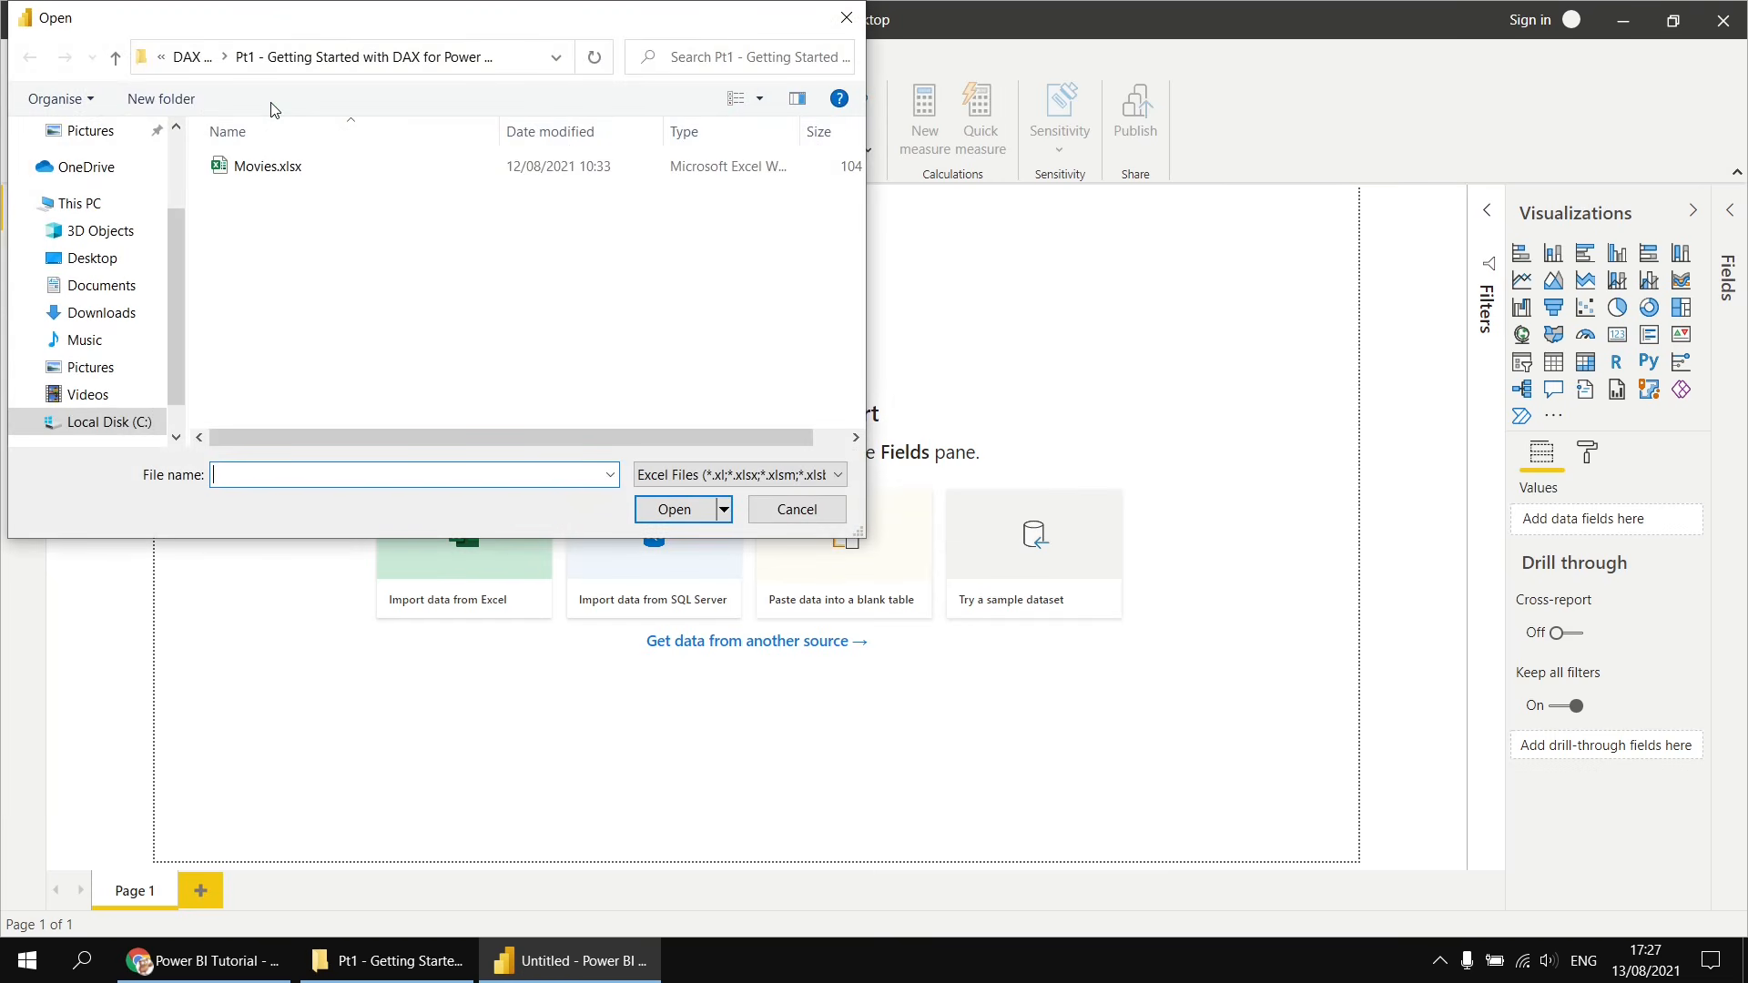
double_click(246, 167)
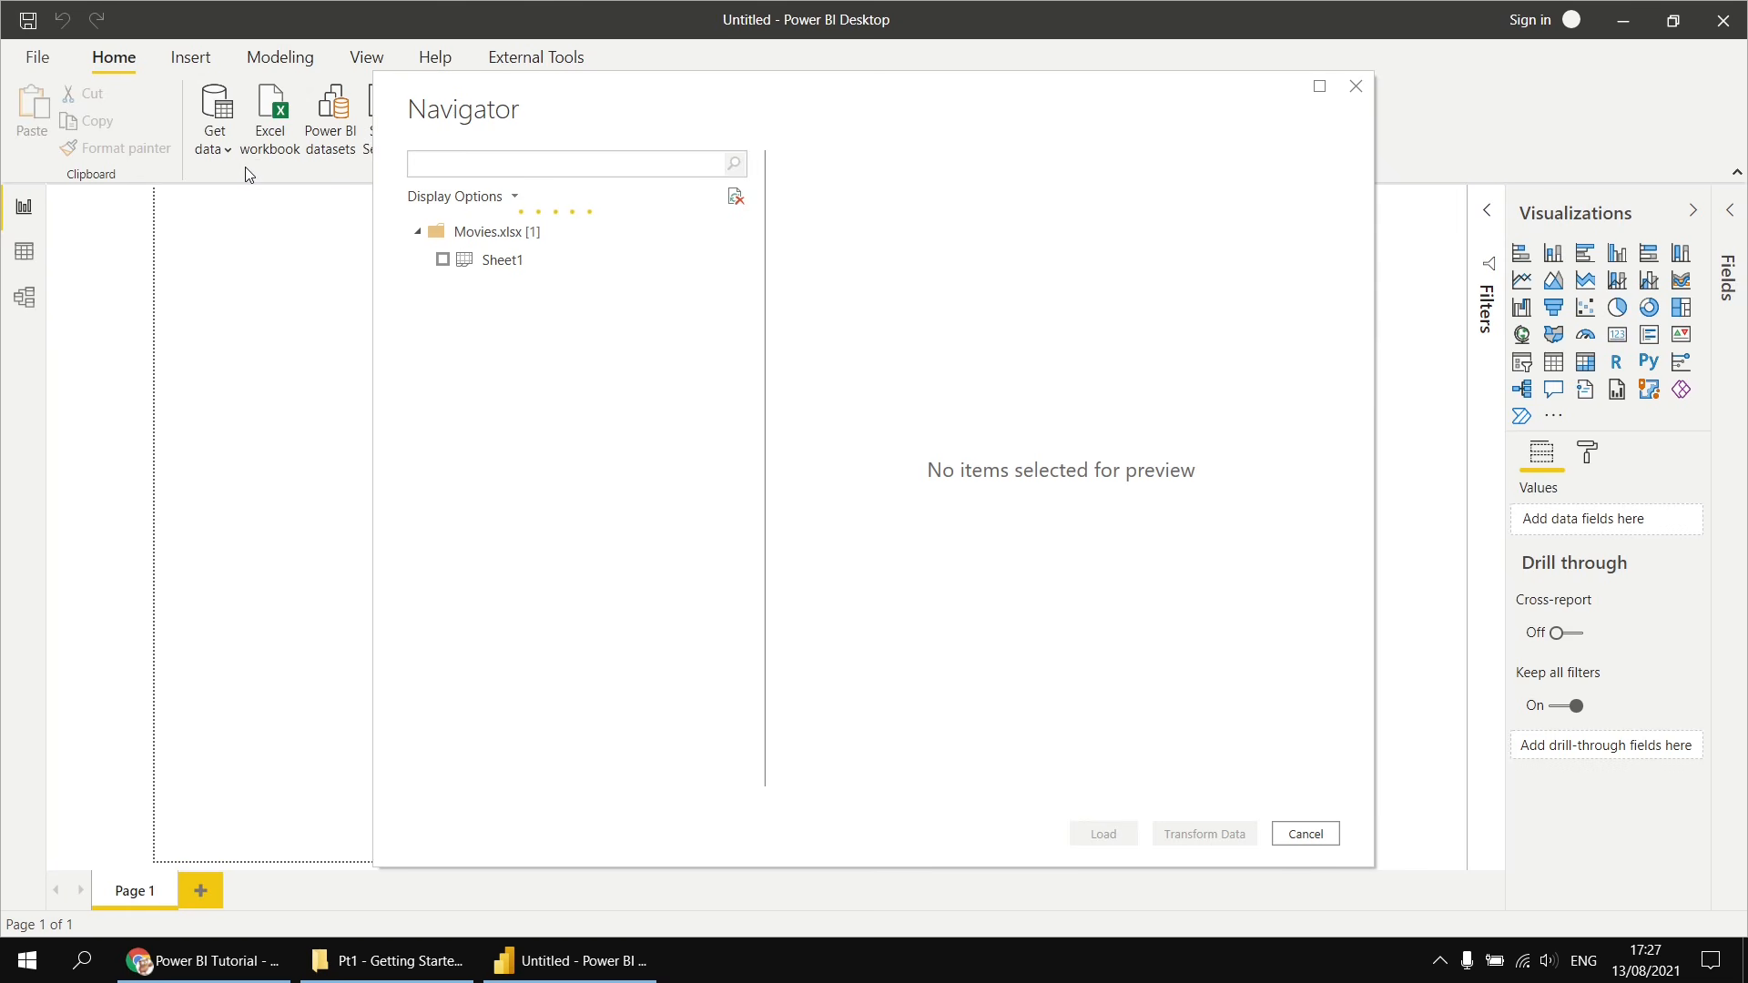
left_click(443, 260)
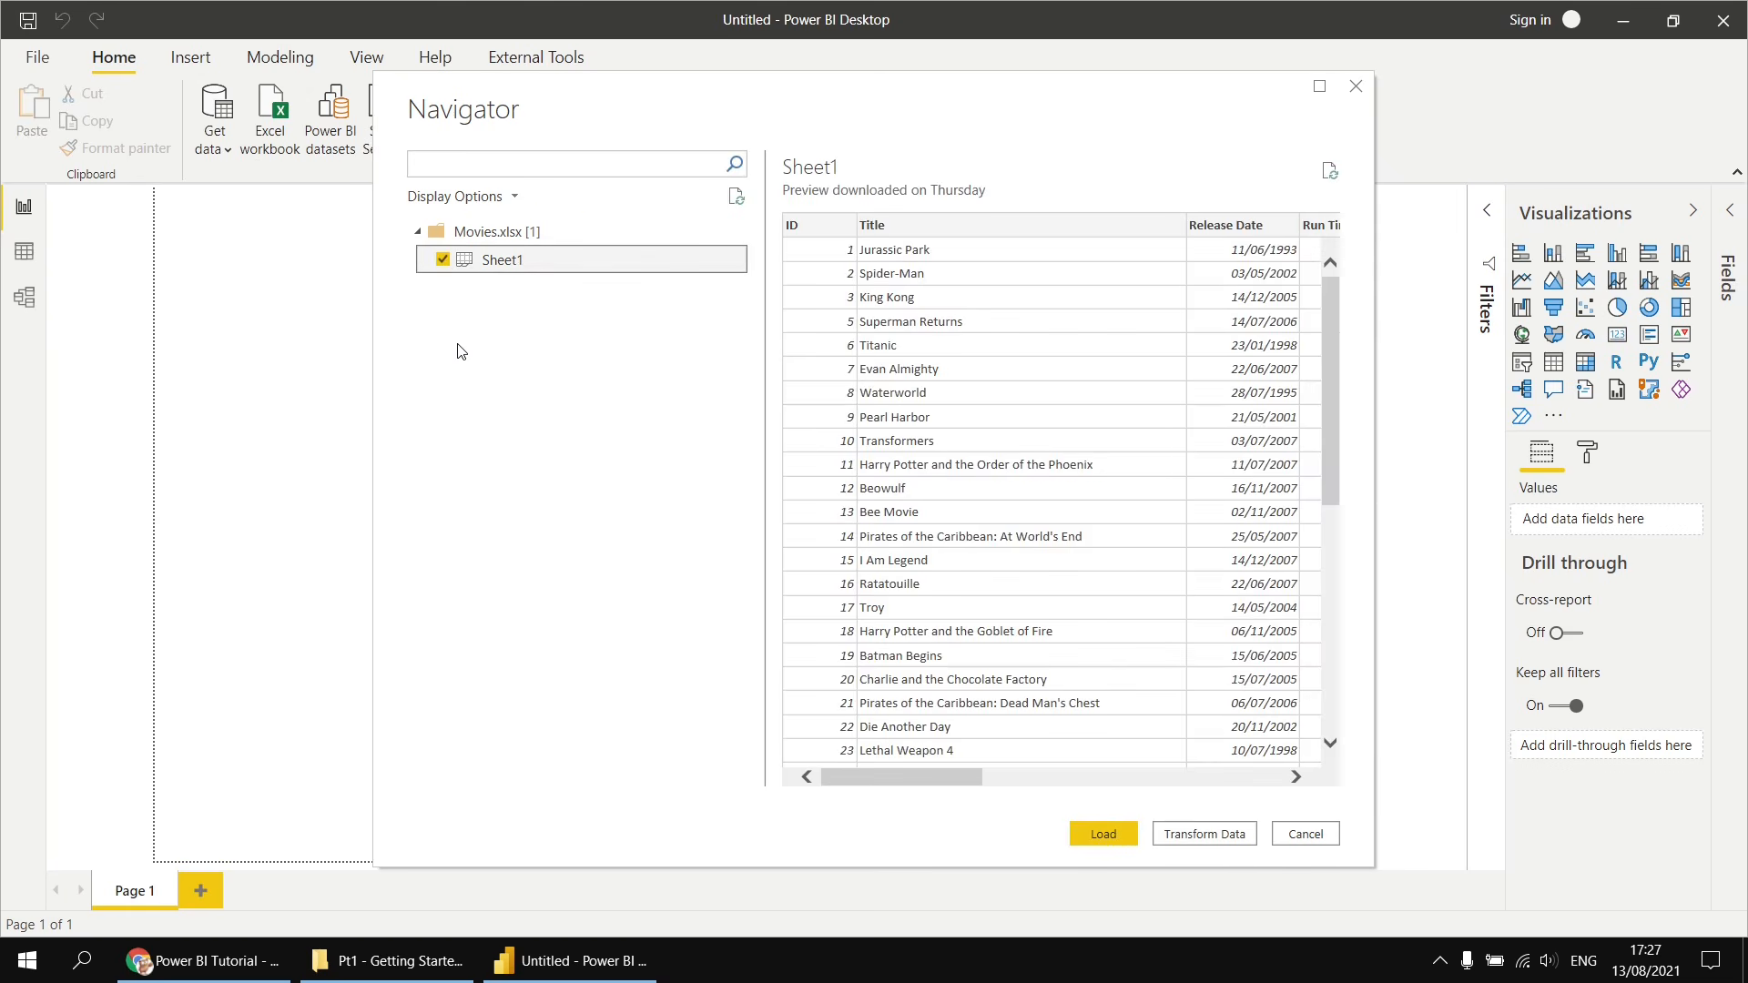
left_click(1103, 837)
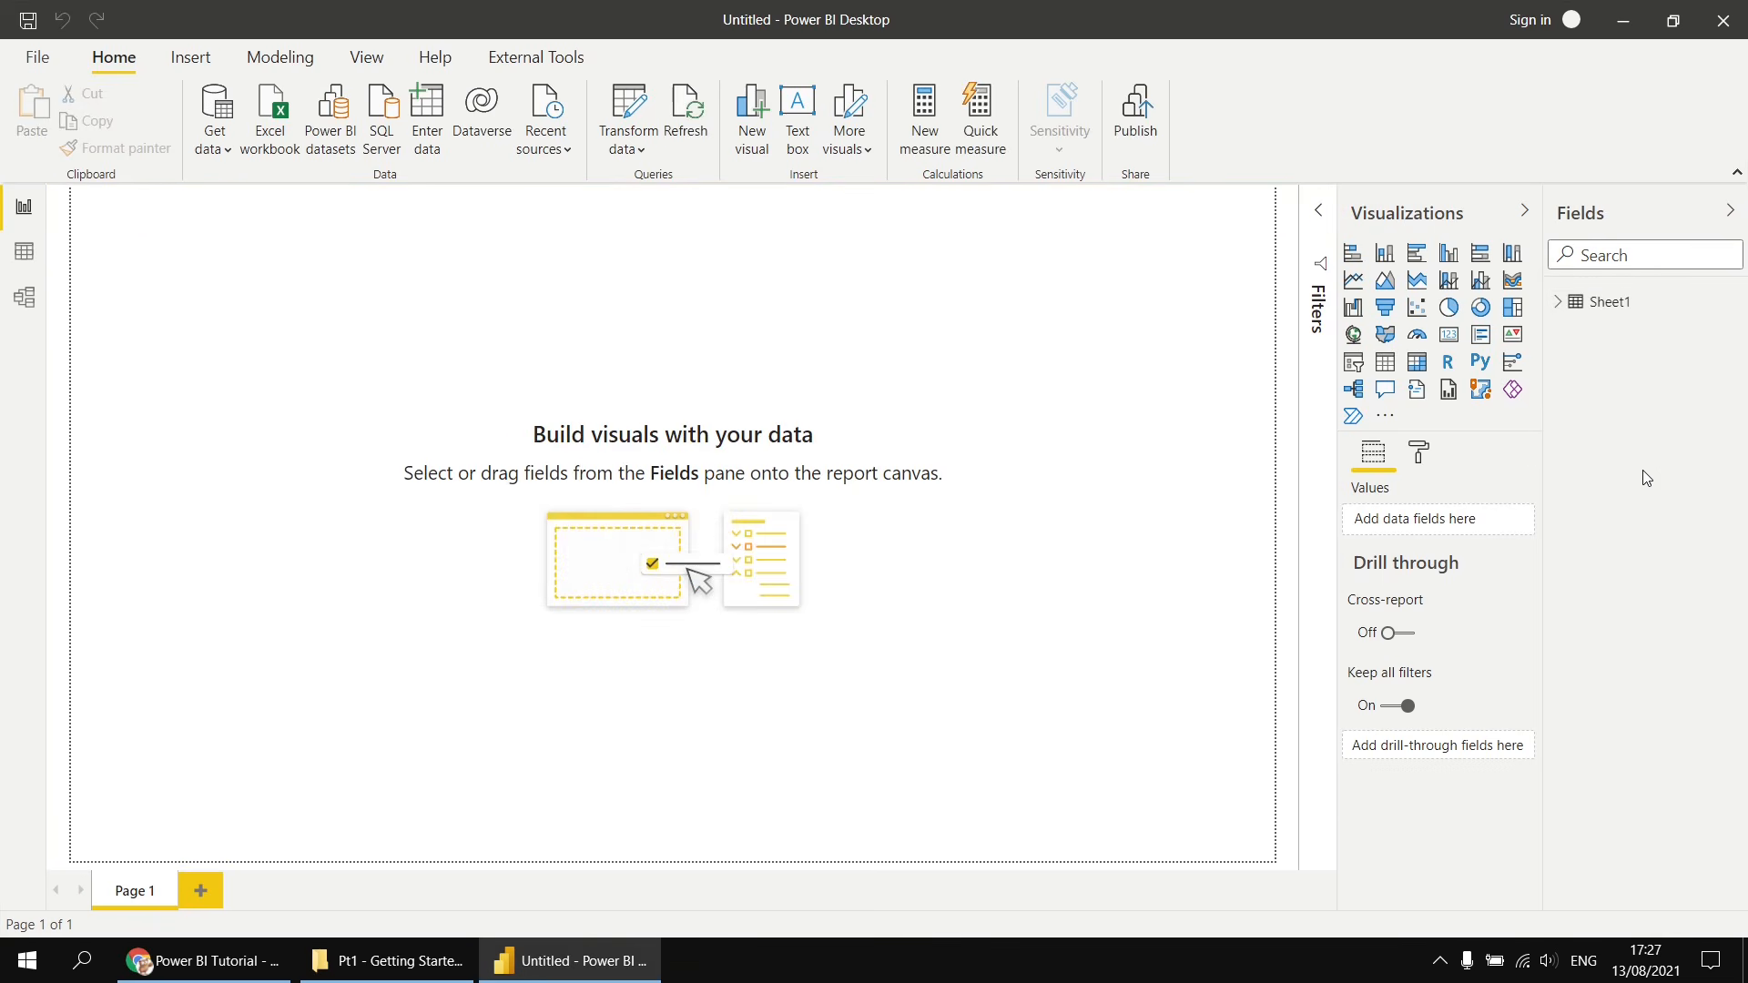
- Rename the Sheet1 table to Movies and expand its field list
double_click(1608, 306)
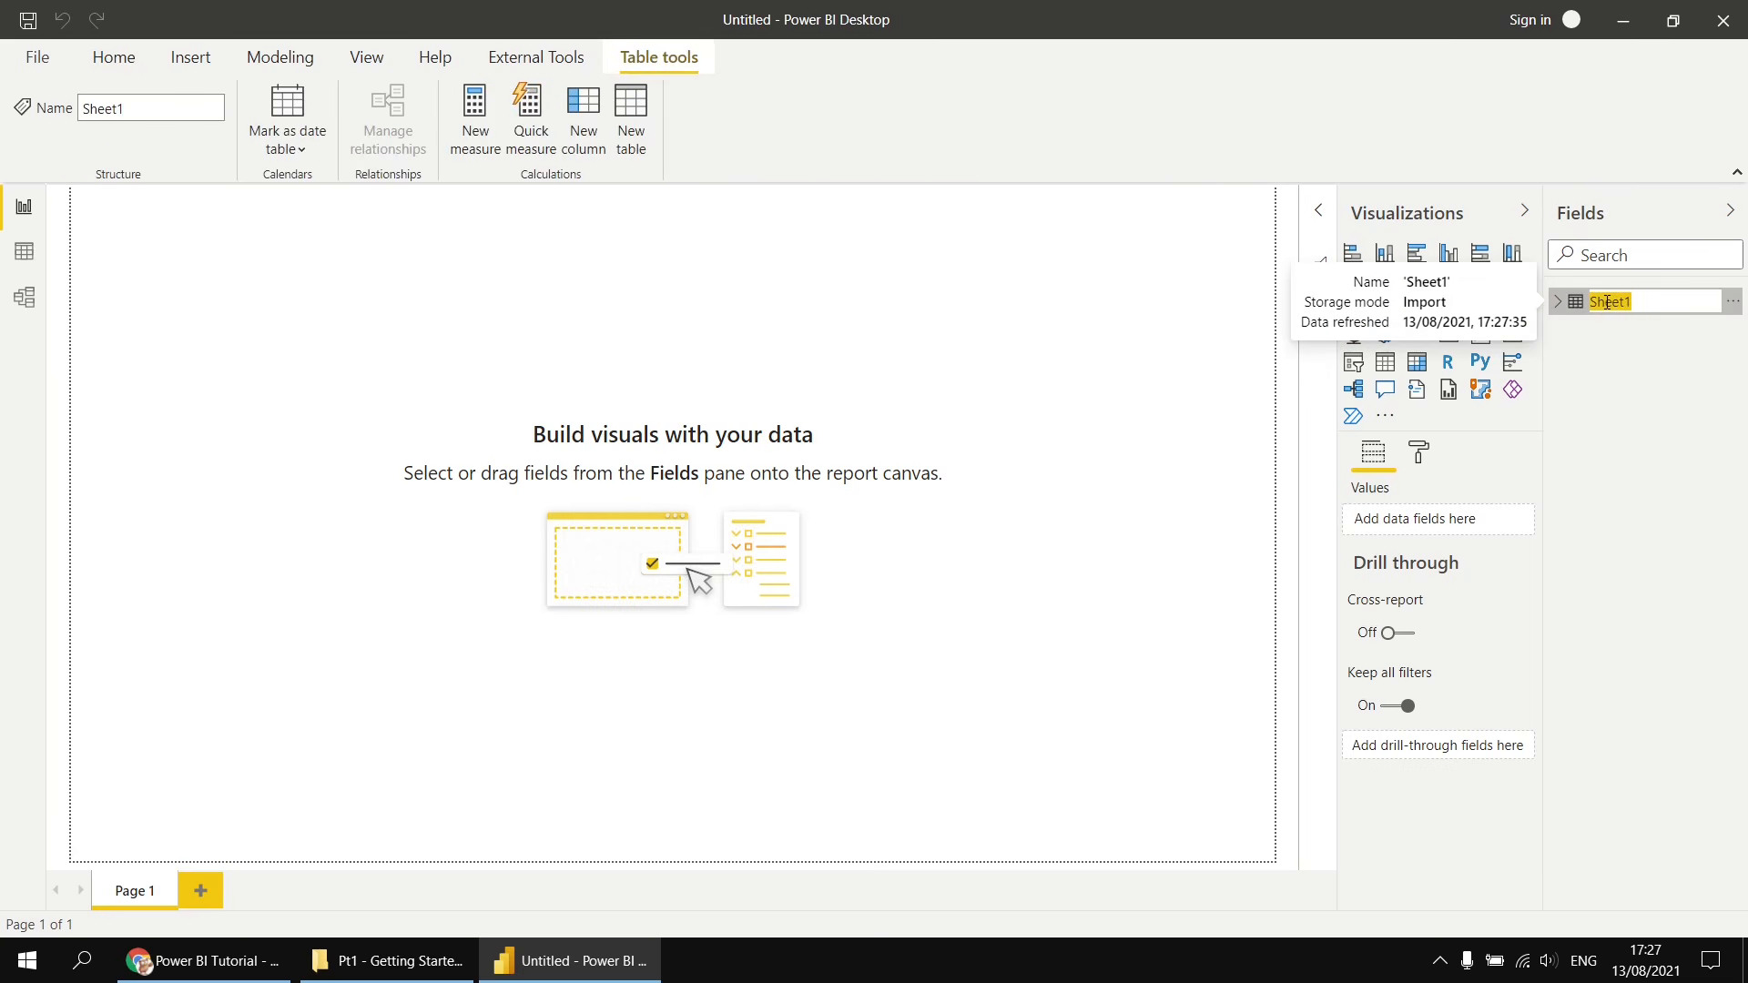
type("Movies")
key("Return")
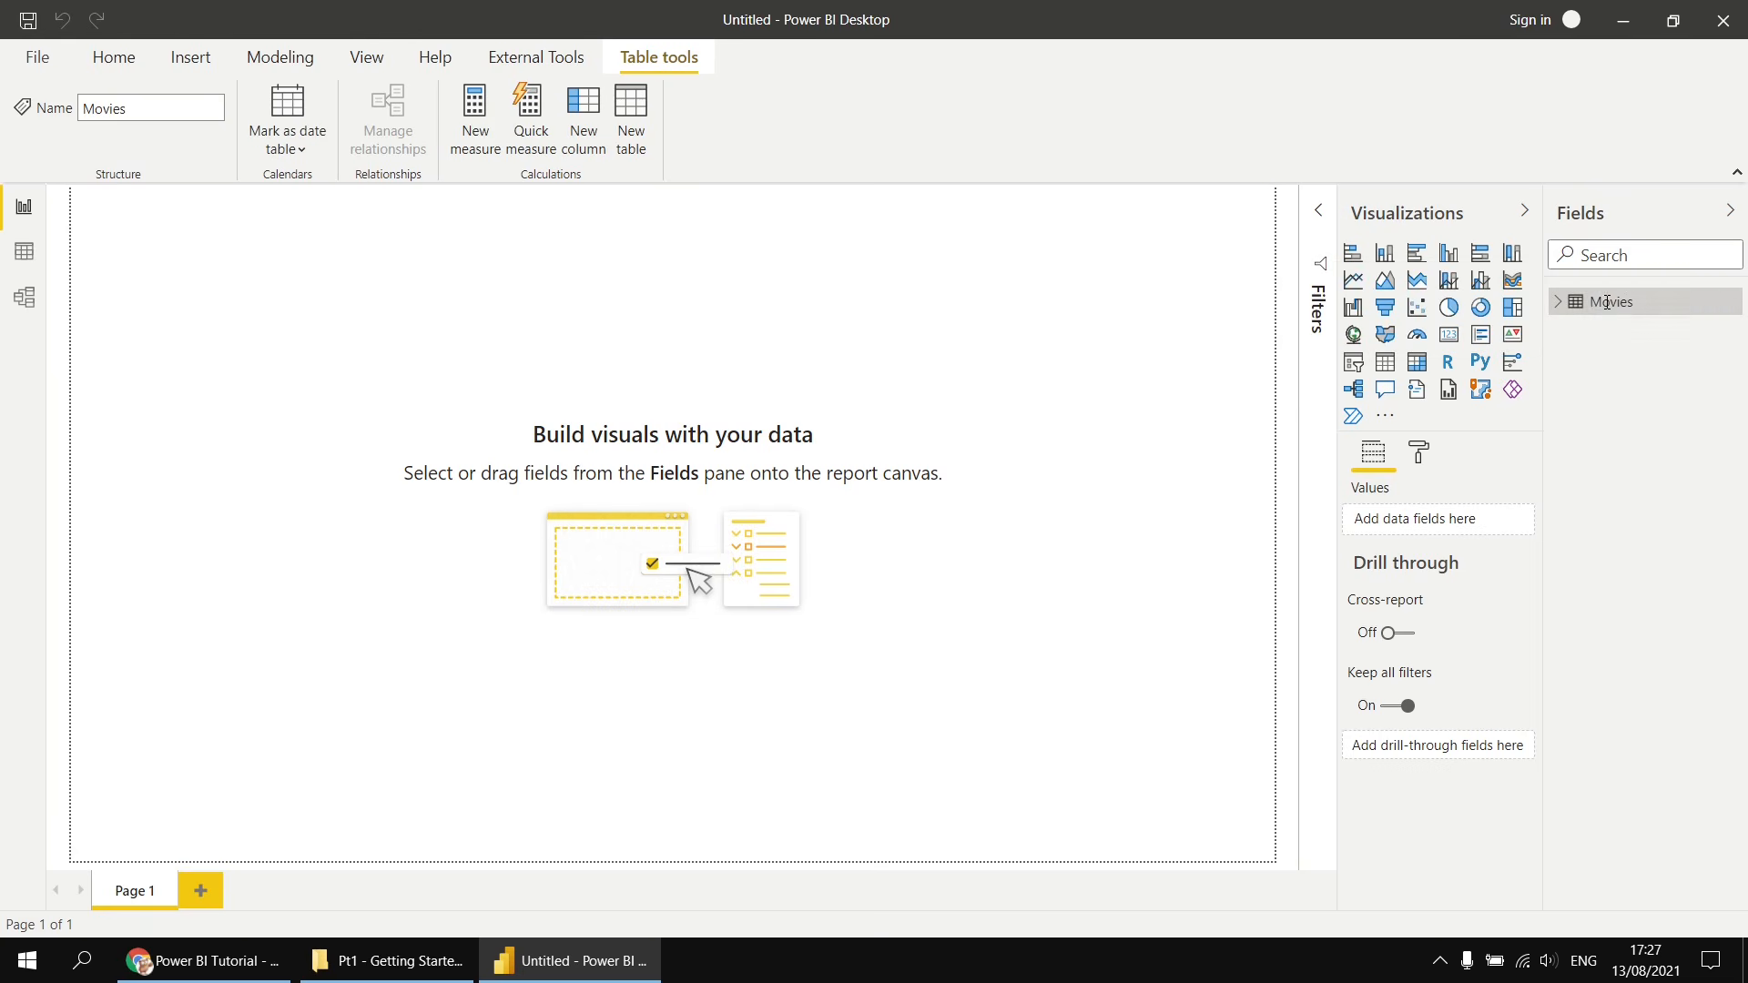
left_click(1559, 305)
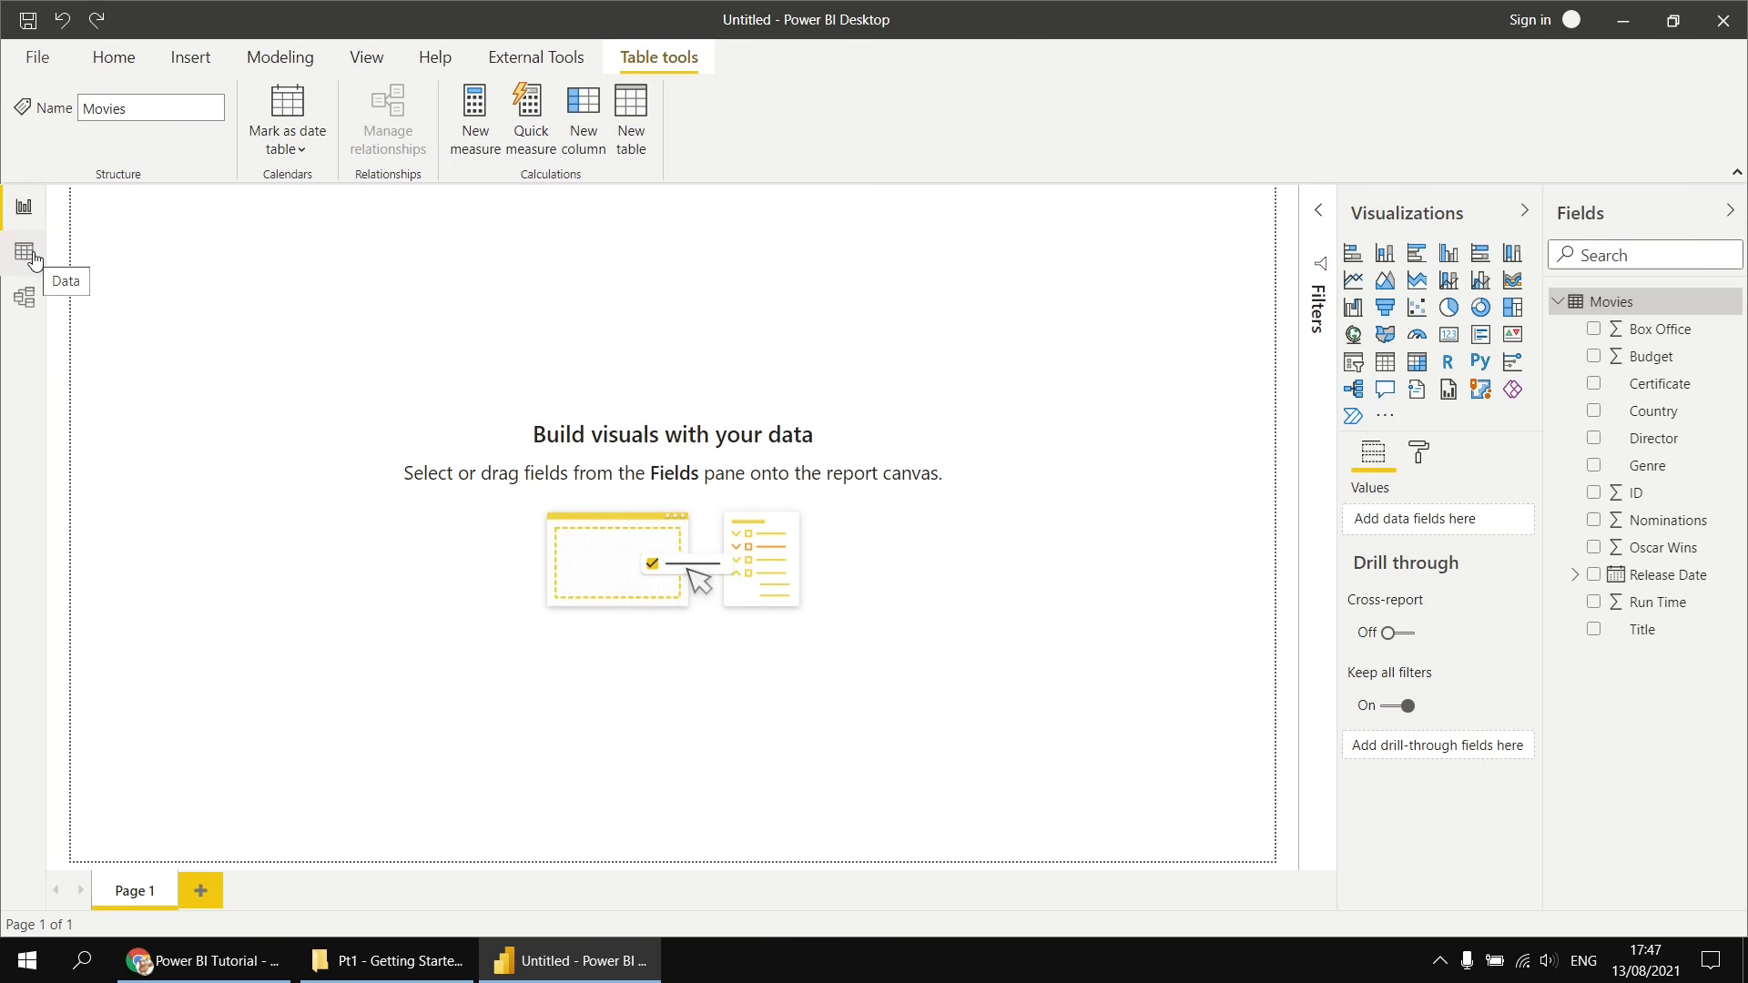
- Switch between the Data and Model views to examine the Movies table
left_click(25, 254)
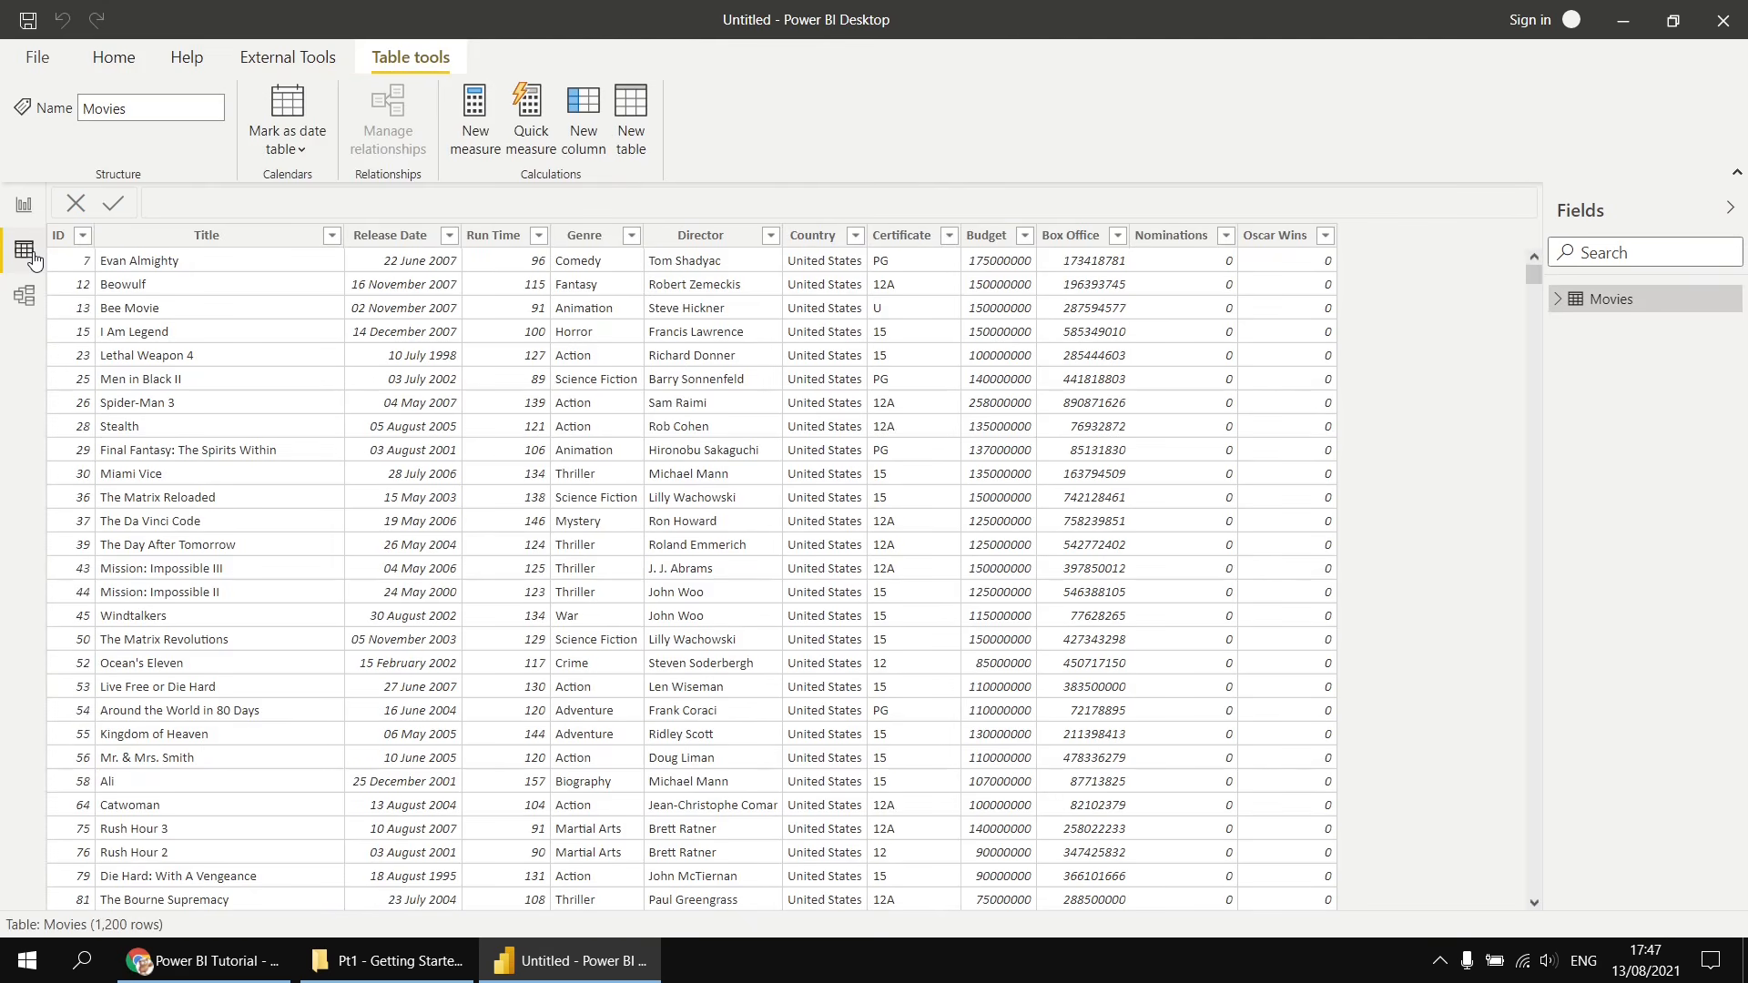
left_click(24, 297)
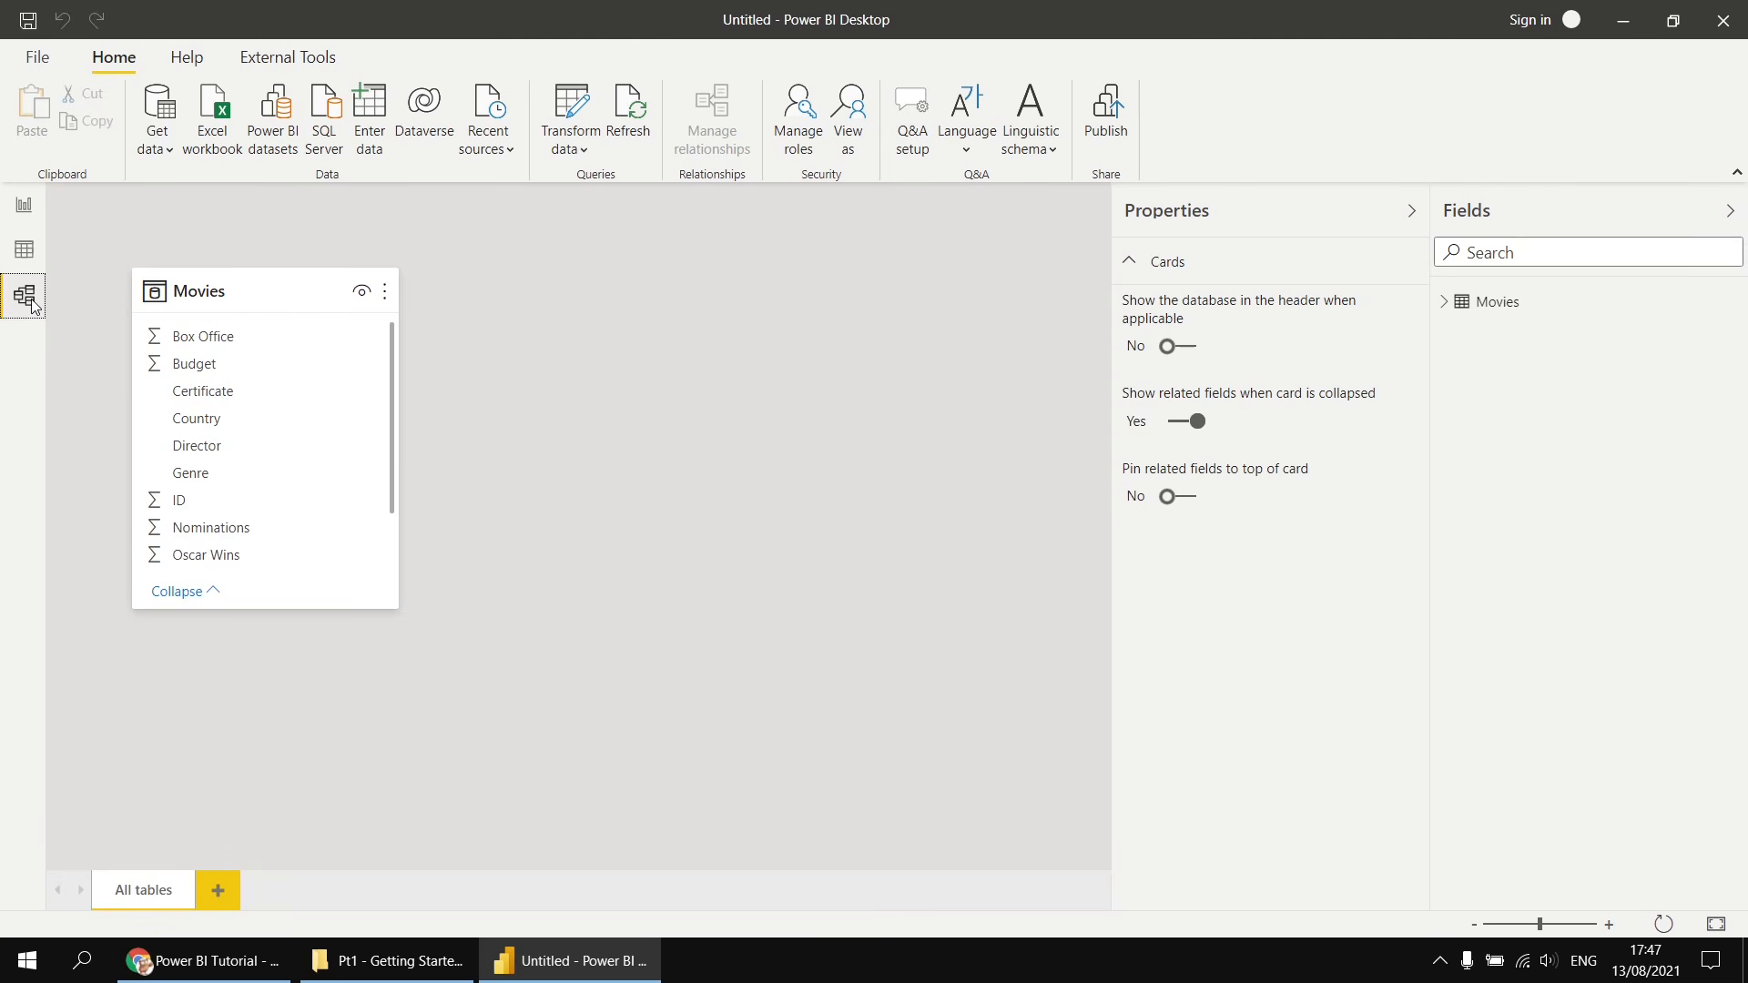
left_click(24, 256)
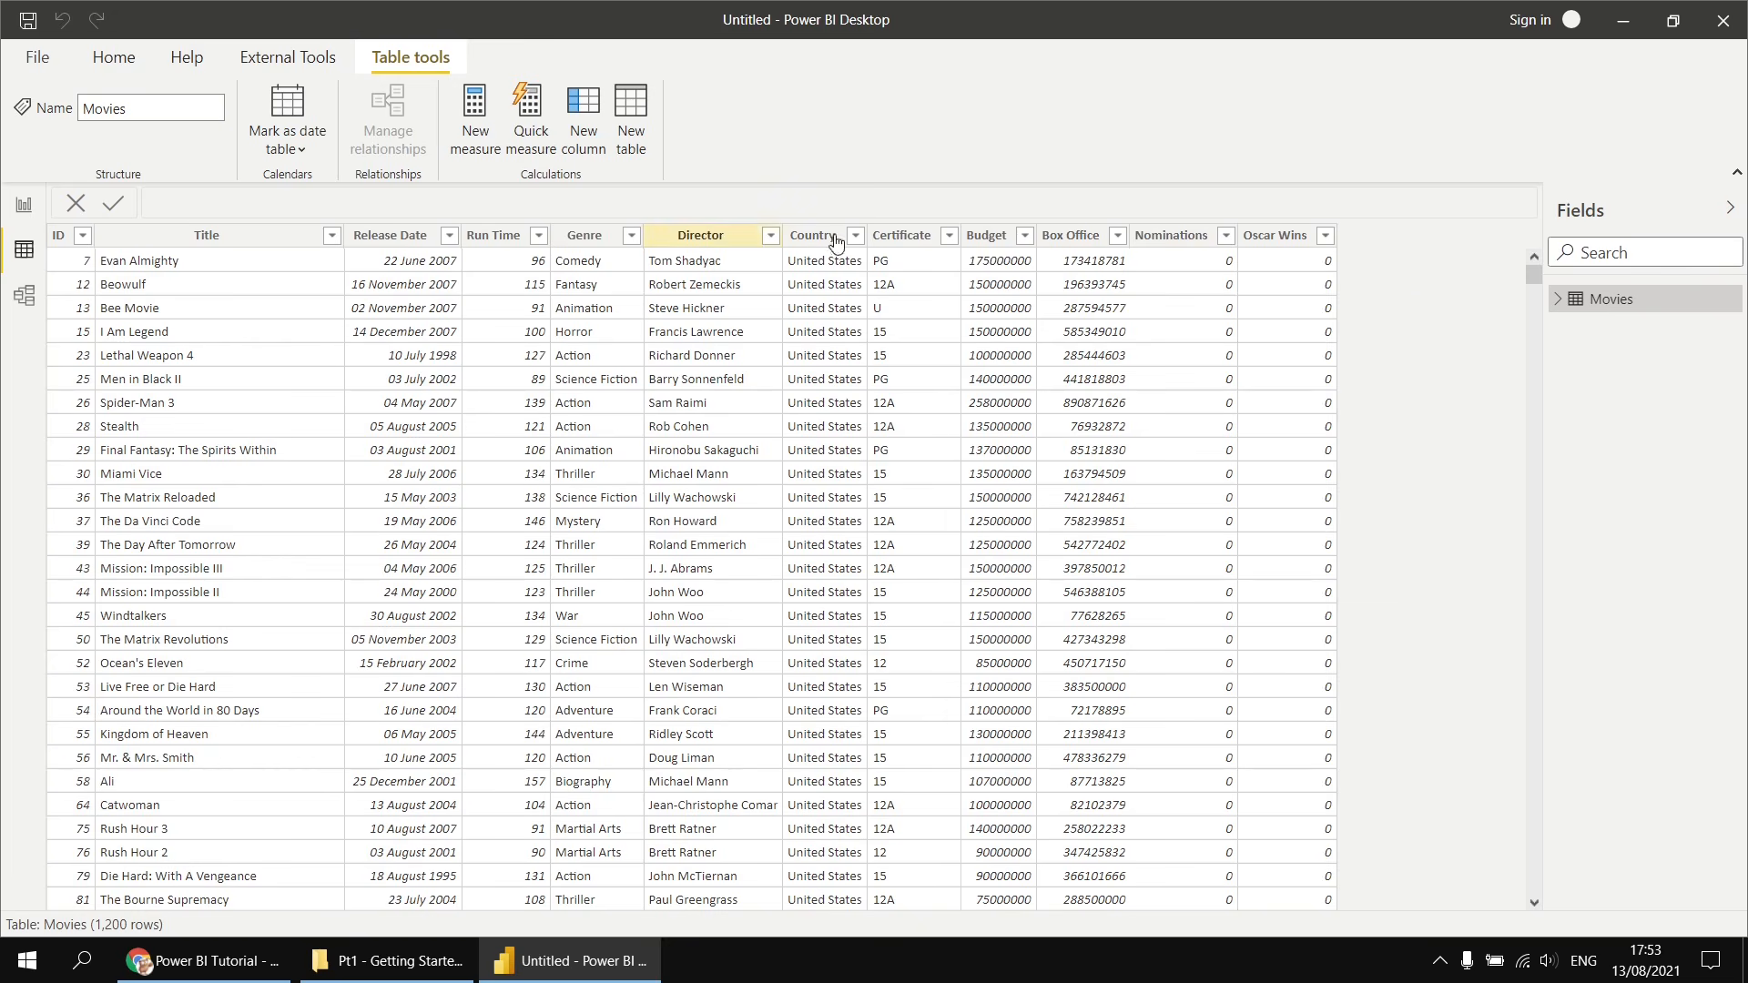
- Select the Director column and view its context menu options
left_click(670, 239)
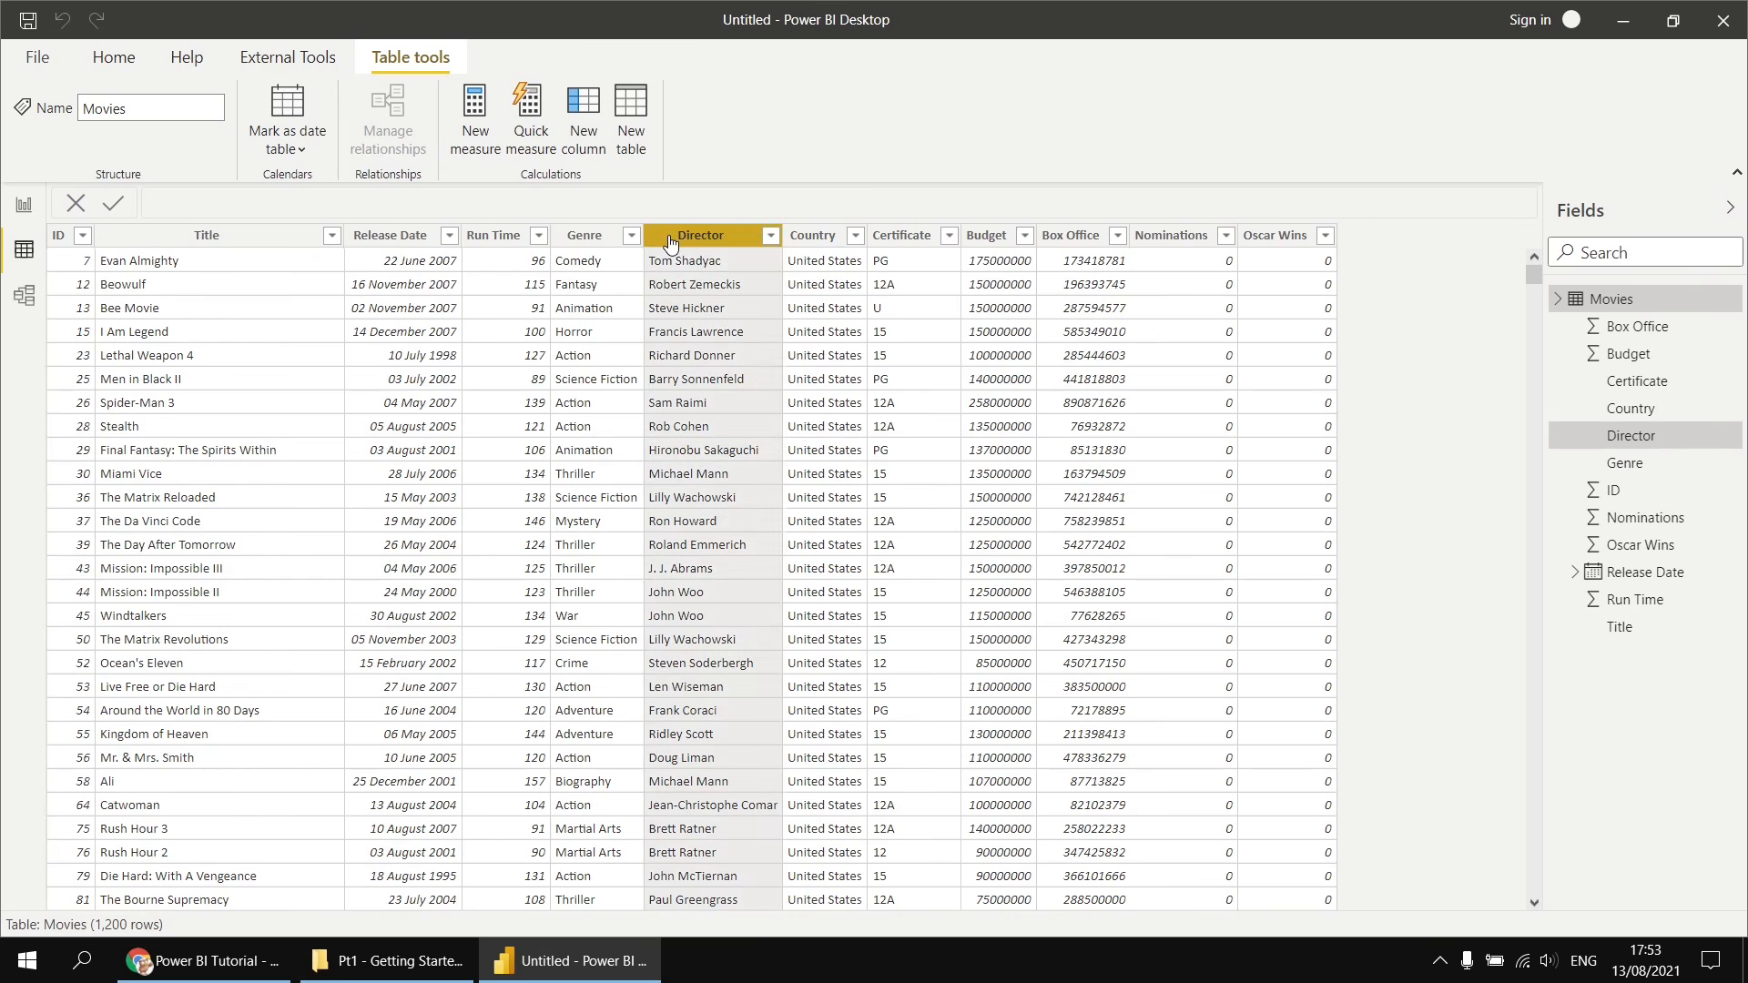
right_click(671, 241)
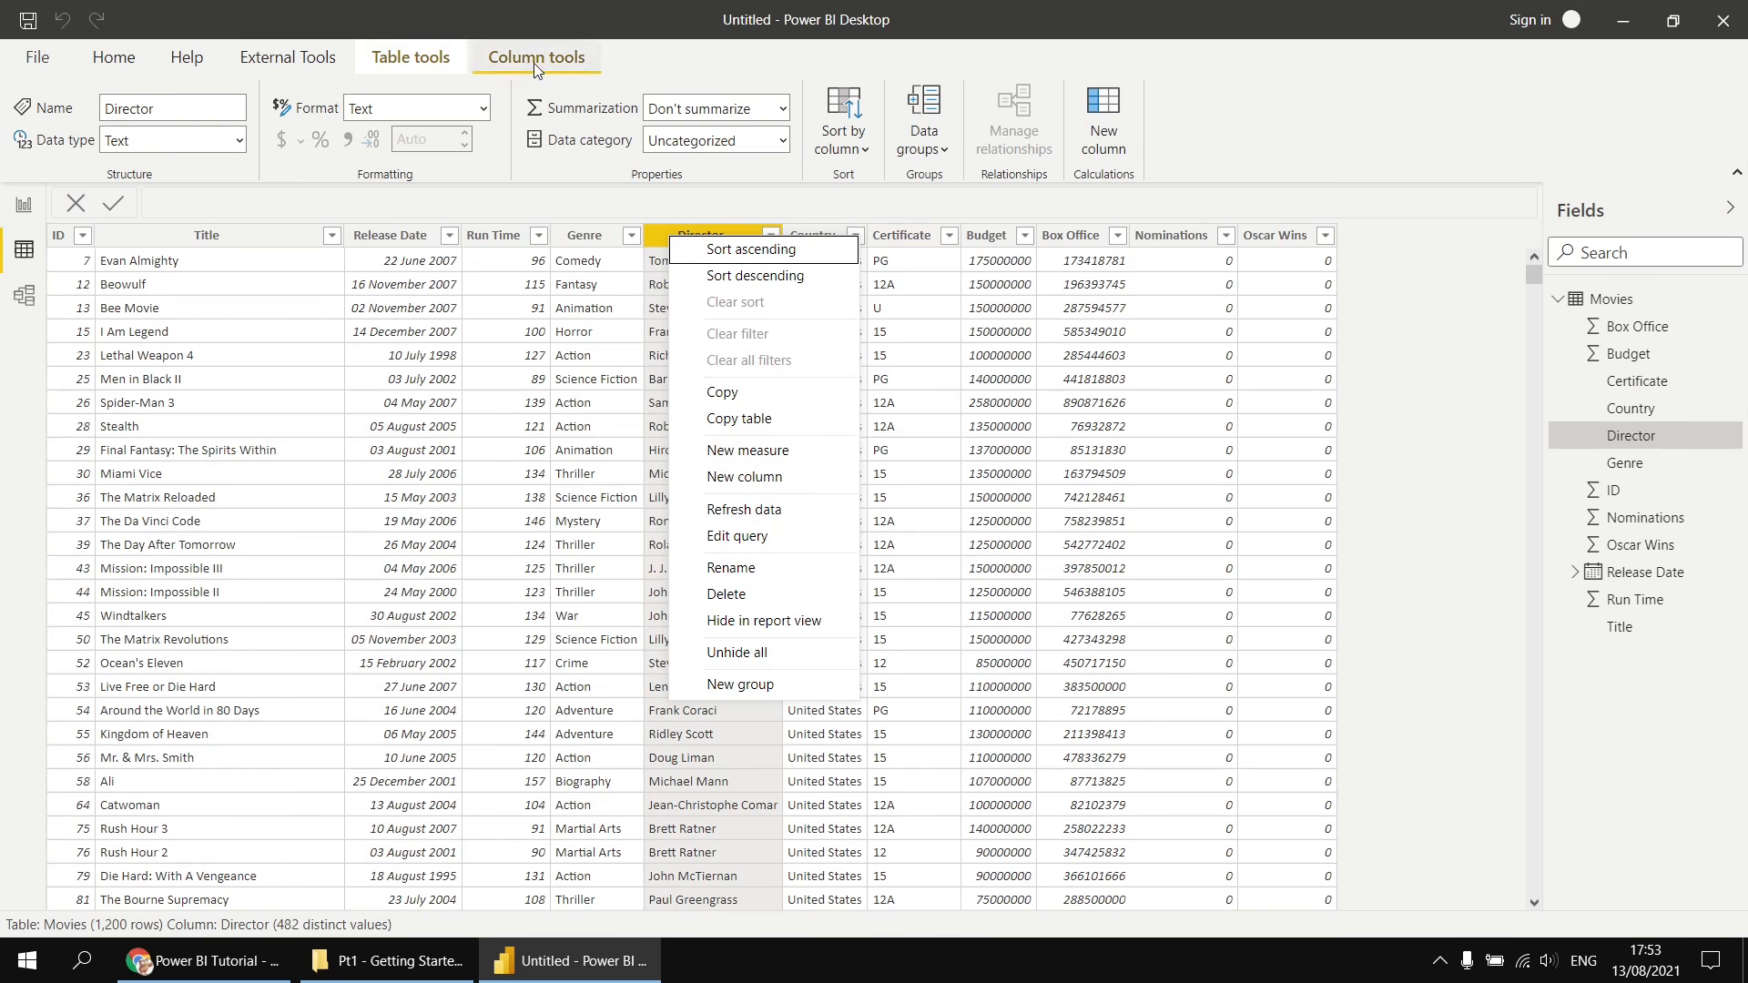
left_click(424, 62)
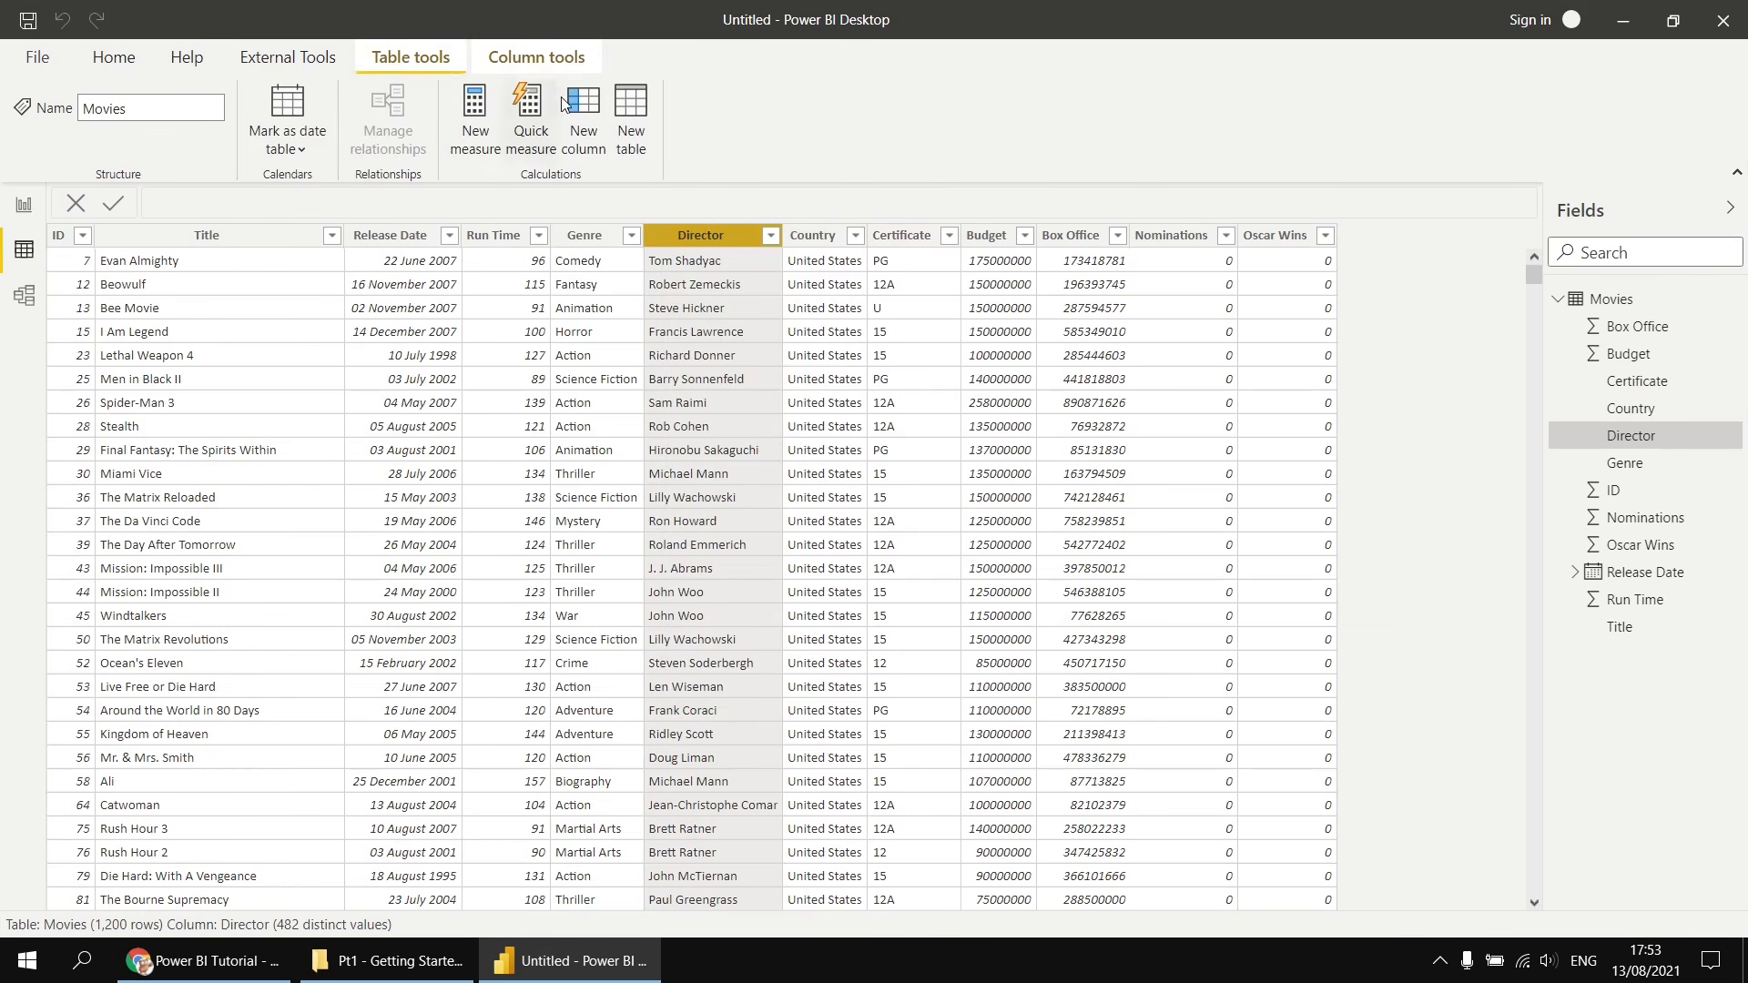
- Add a calculated column Profit Loss = Movies[Box Office] - Movies[Budget] and return to the Report view
left_click(586, 111)
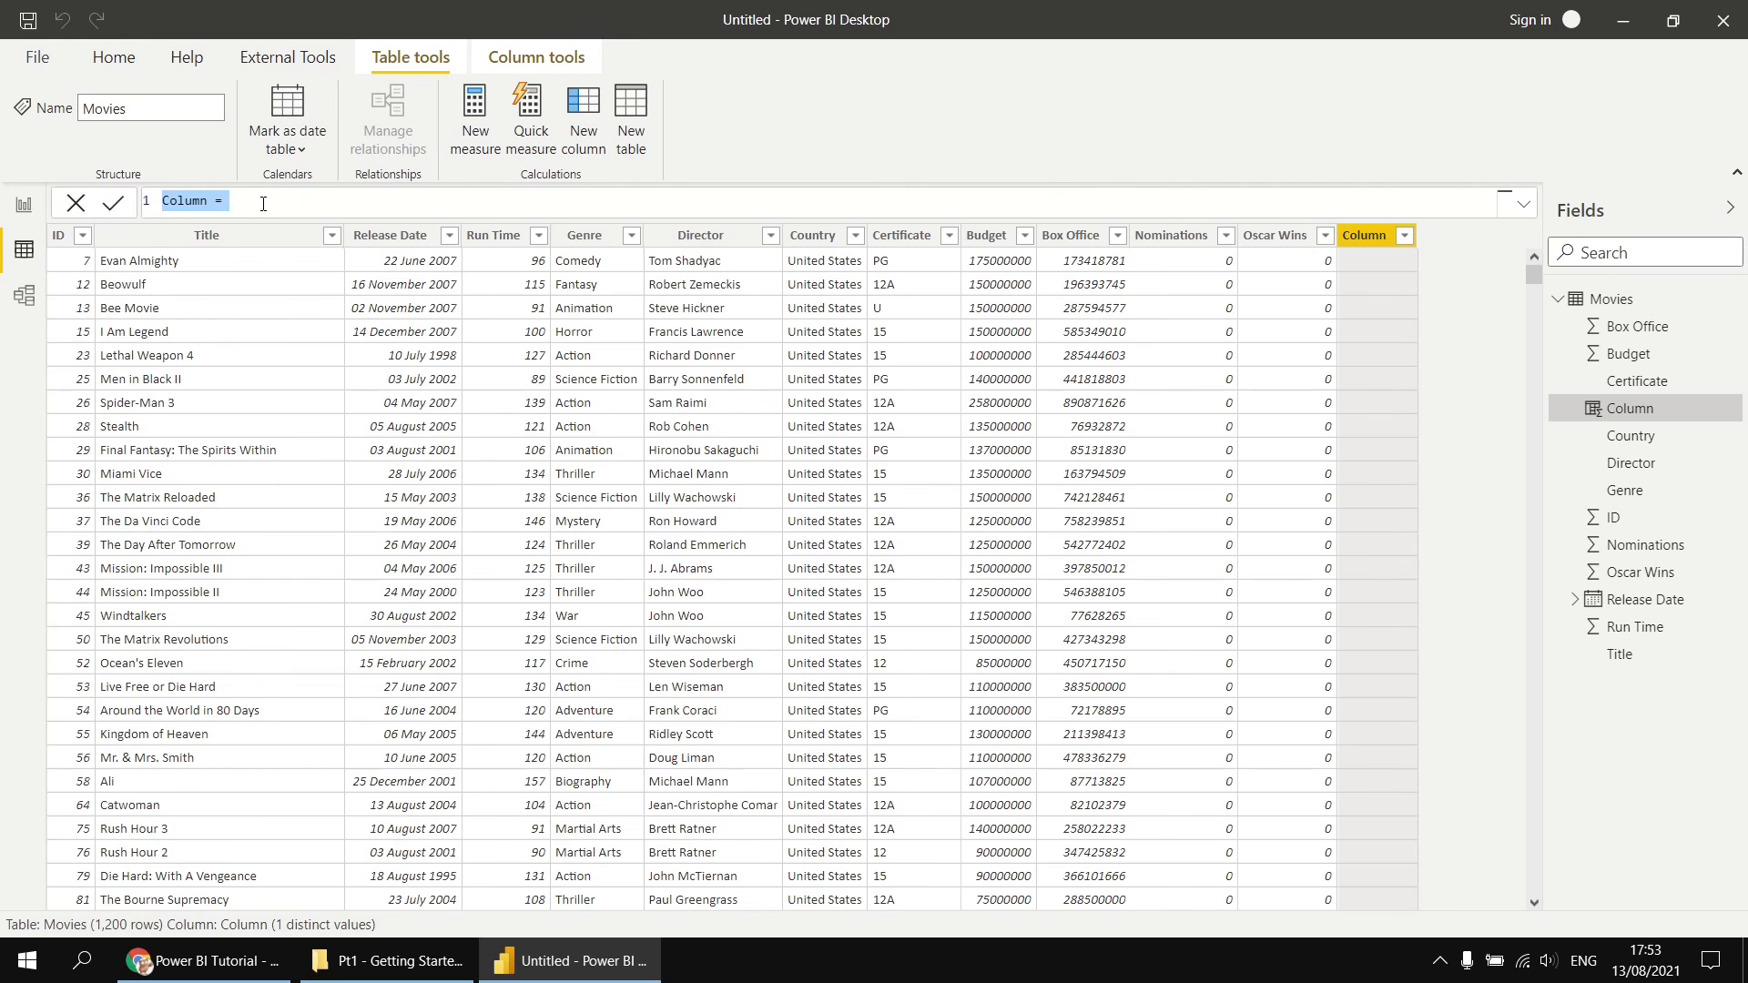
scroll(264, 206, "up", 3, "ctrl")
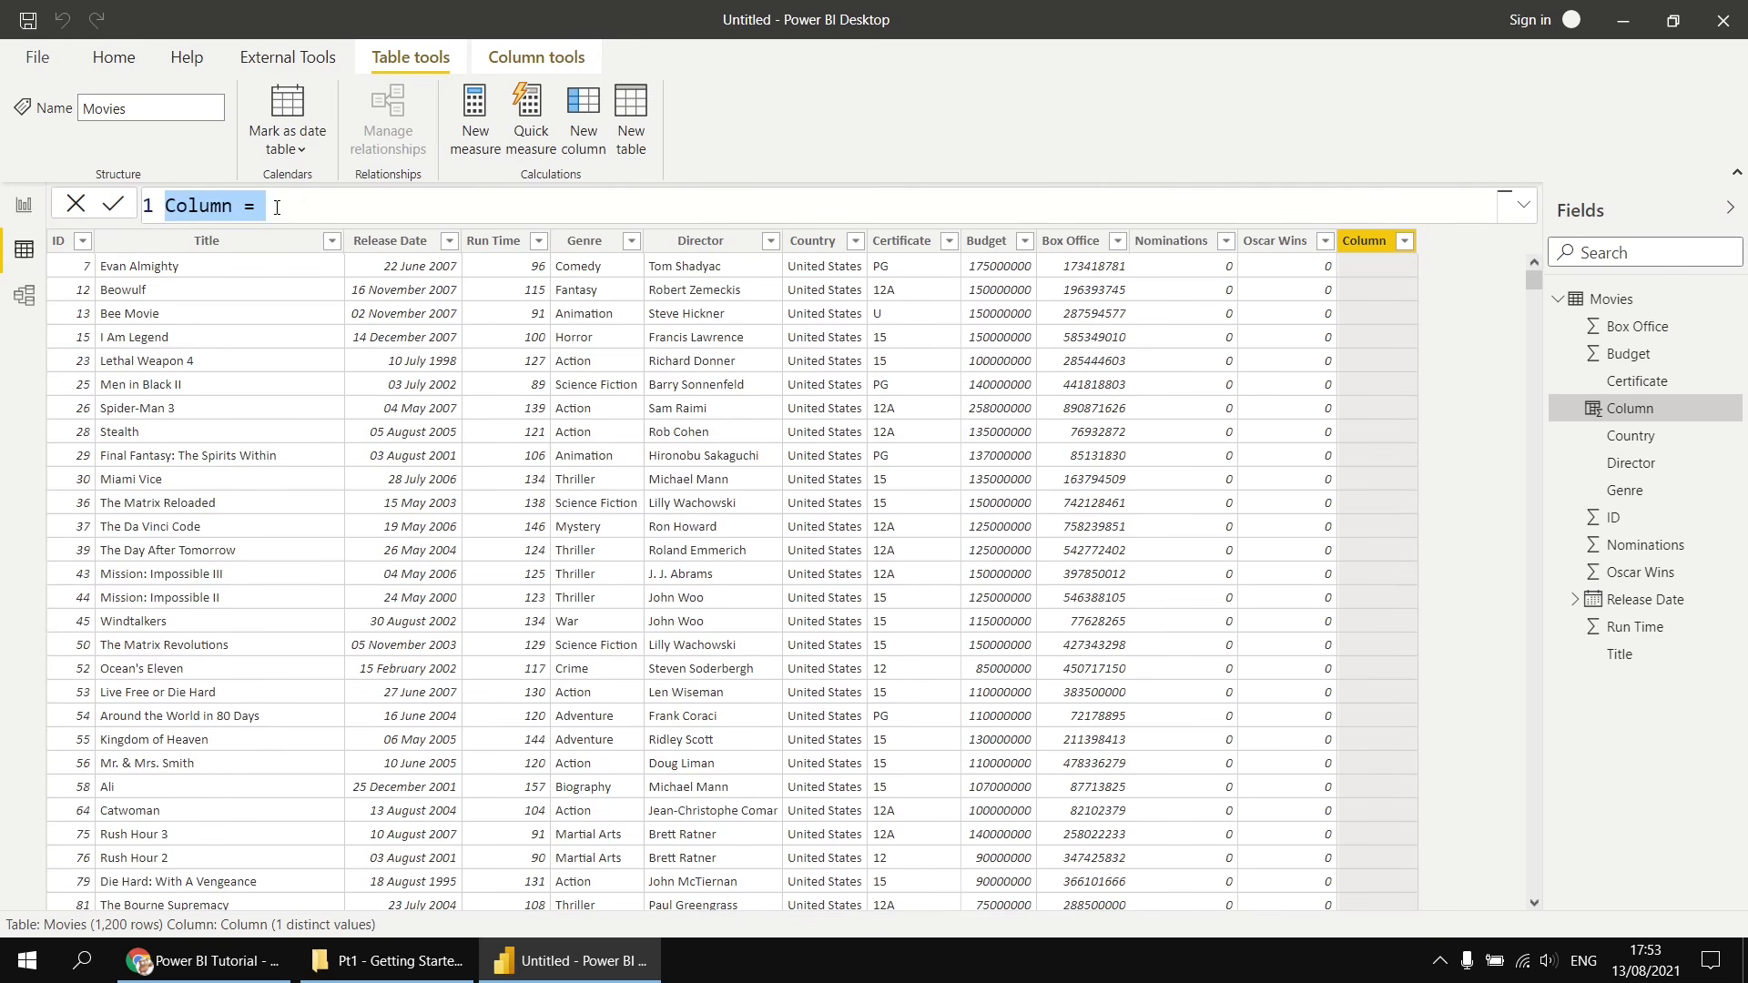
scroll(301, 218, "up", 3, "ctrl")
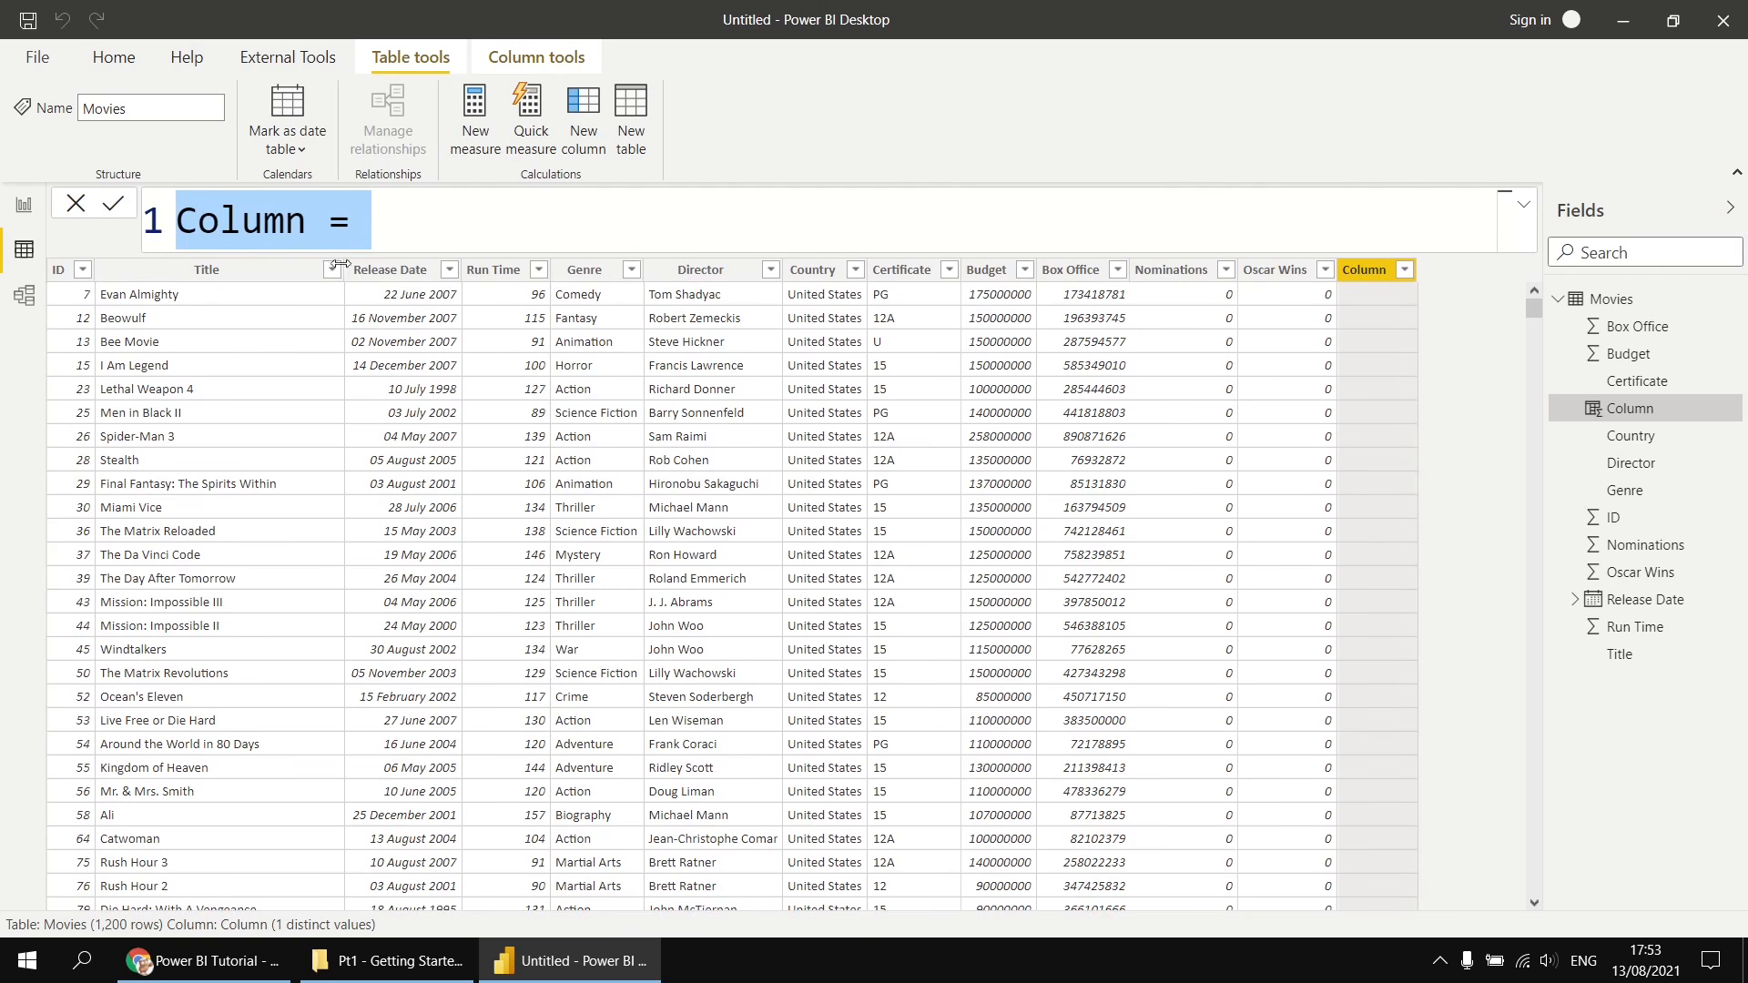
double_click(288, 221)
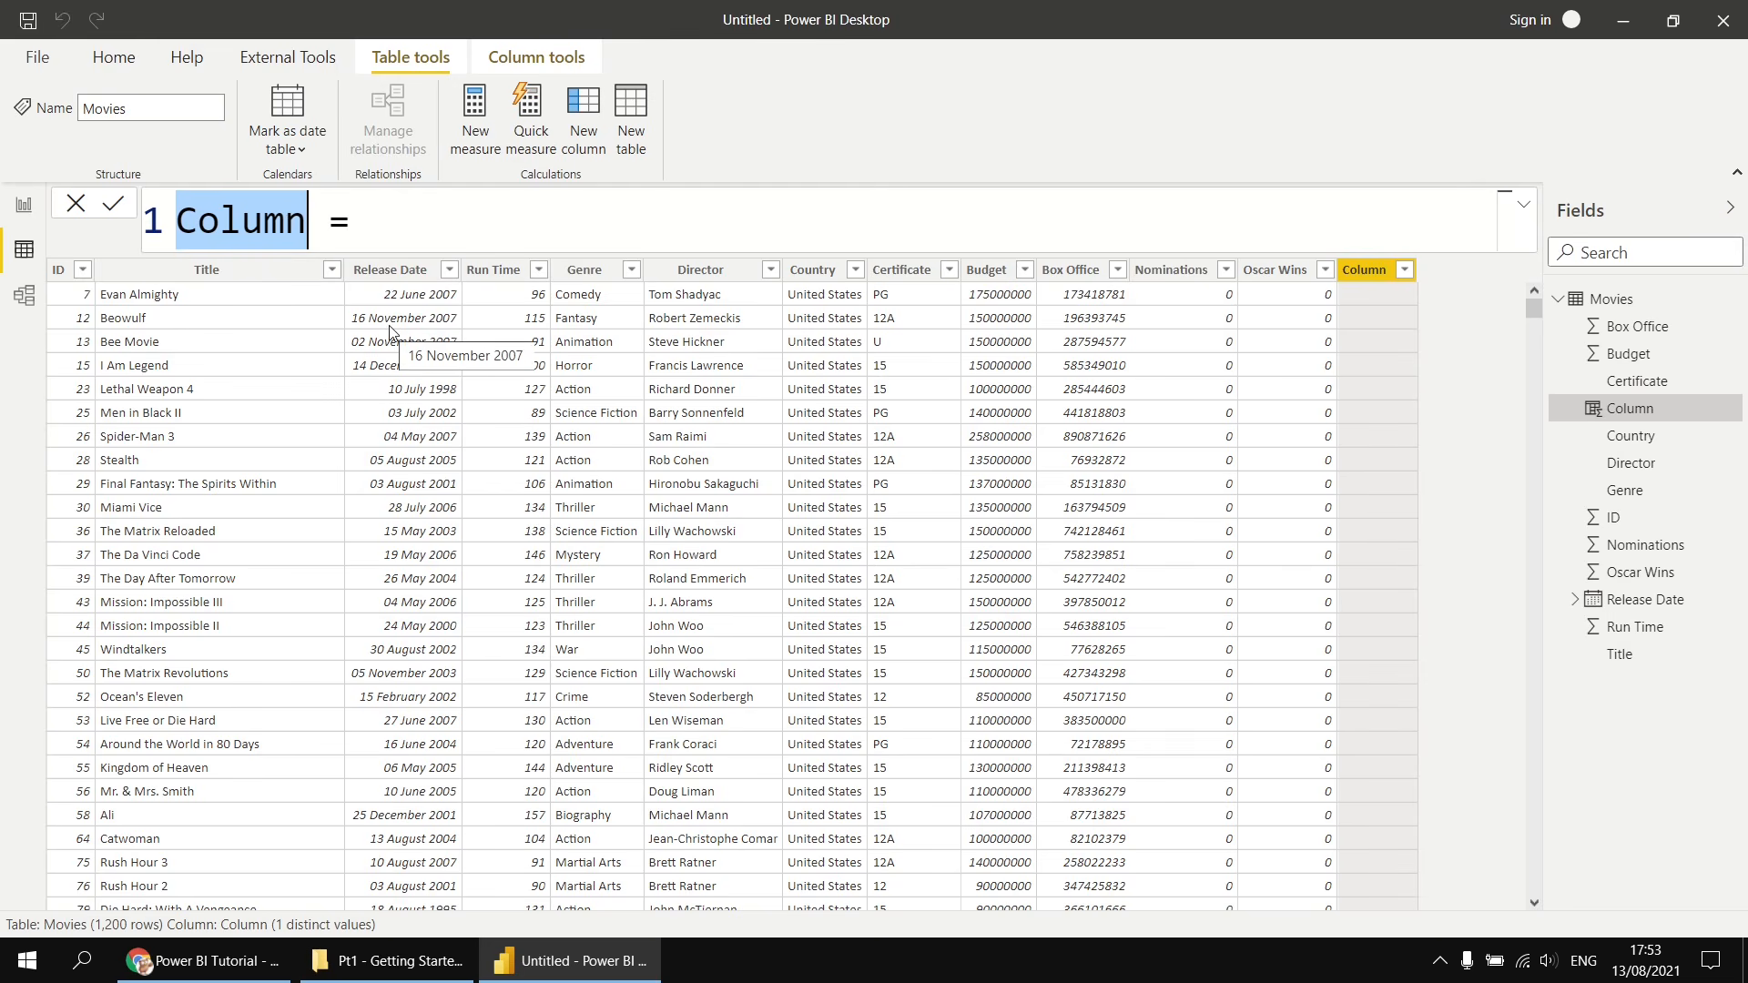
type("Profit ")
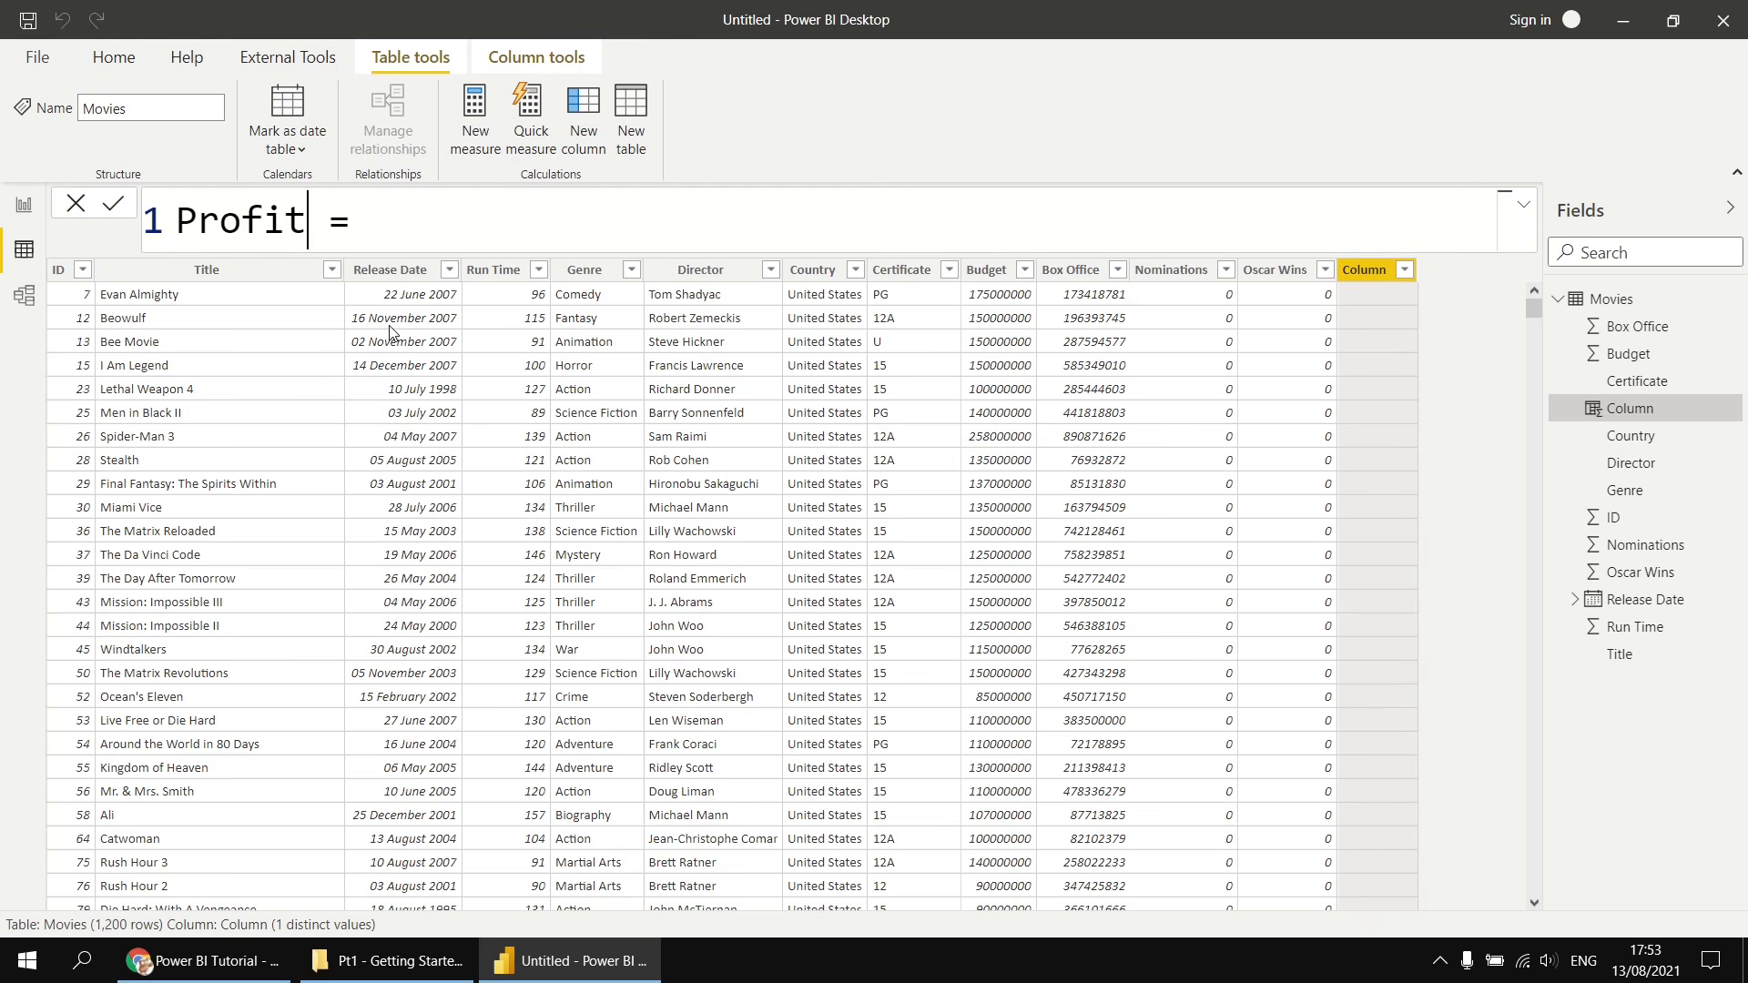
type("Loss")
key("Right")
key("Right")
key("Right")
type("box")
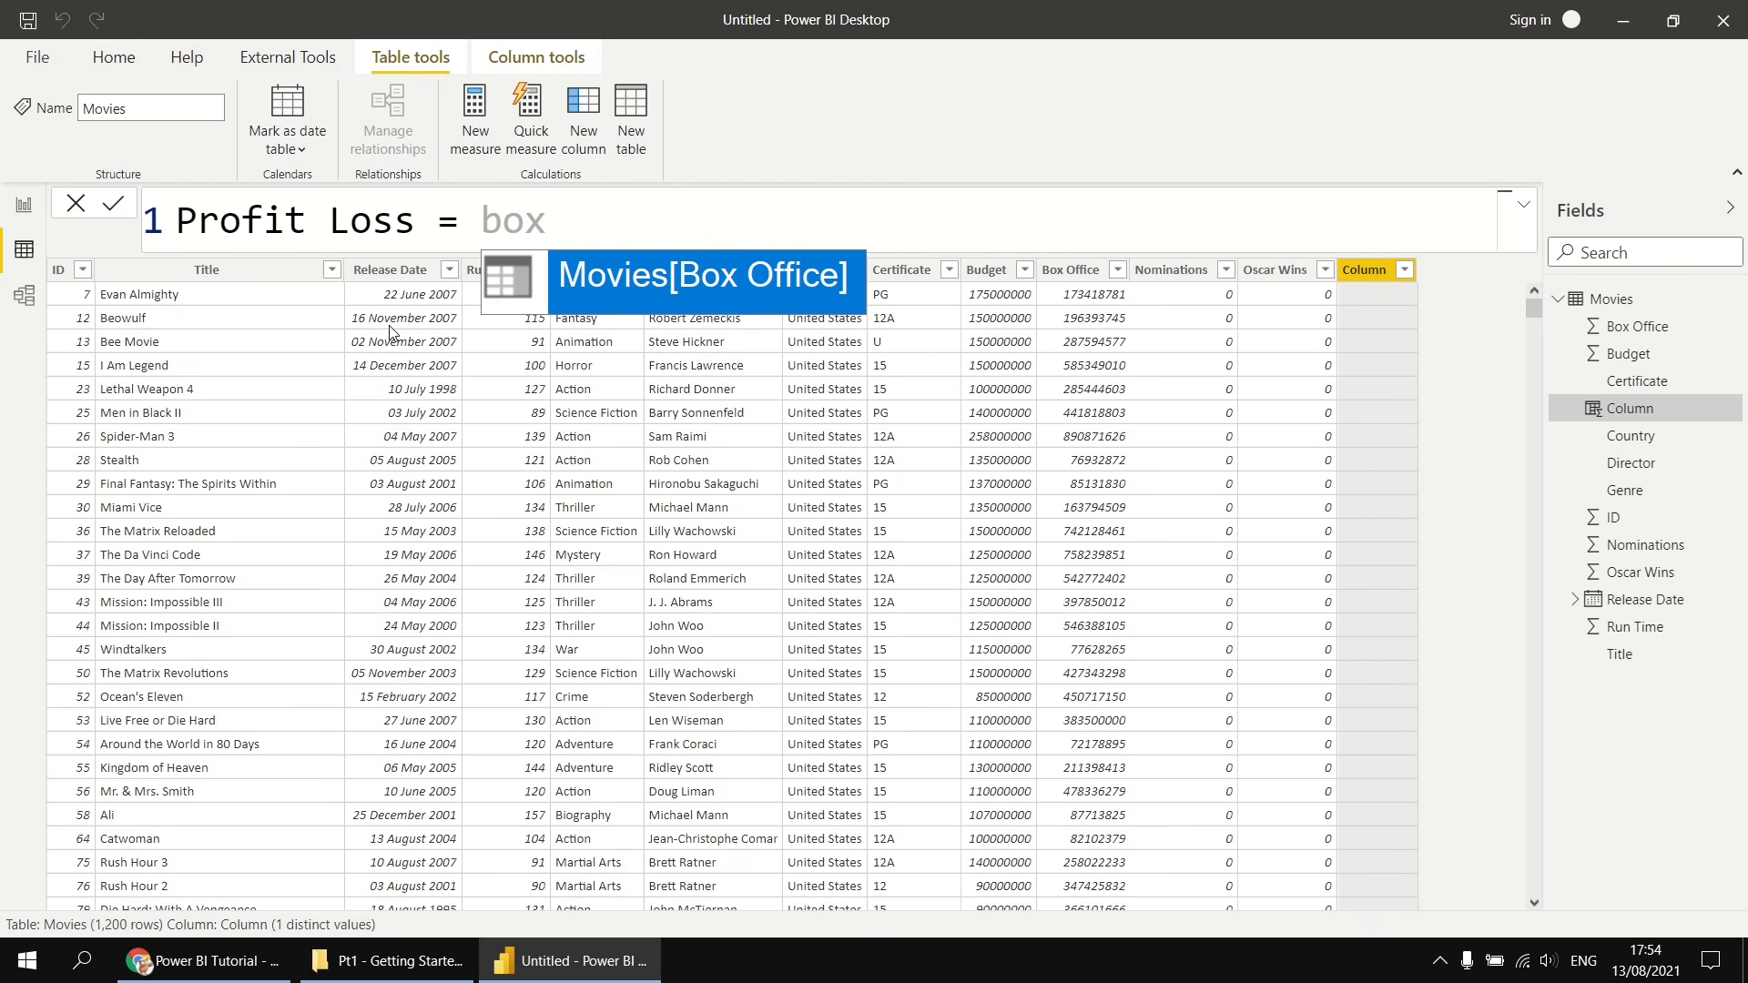
key("Tab")
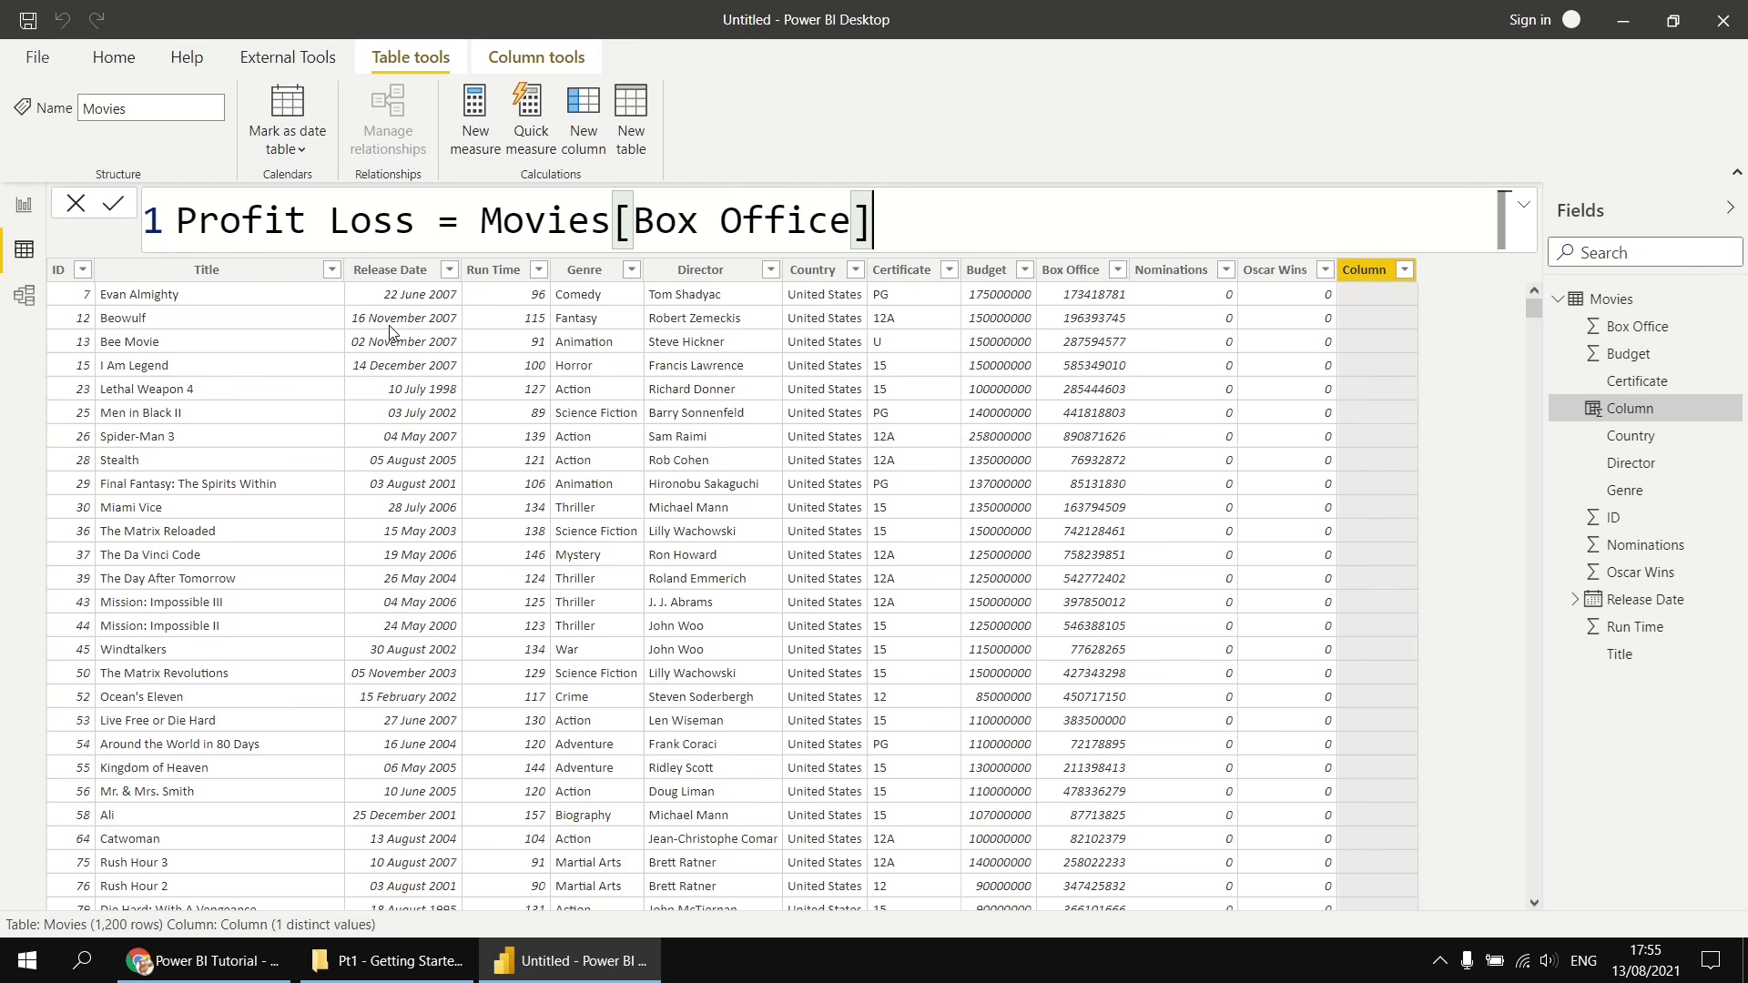
type("-")
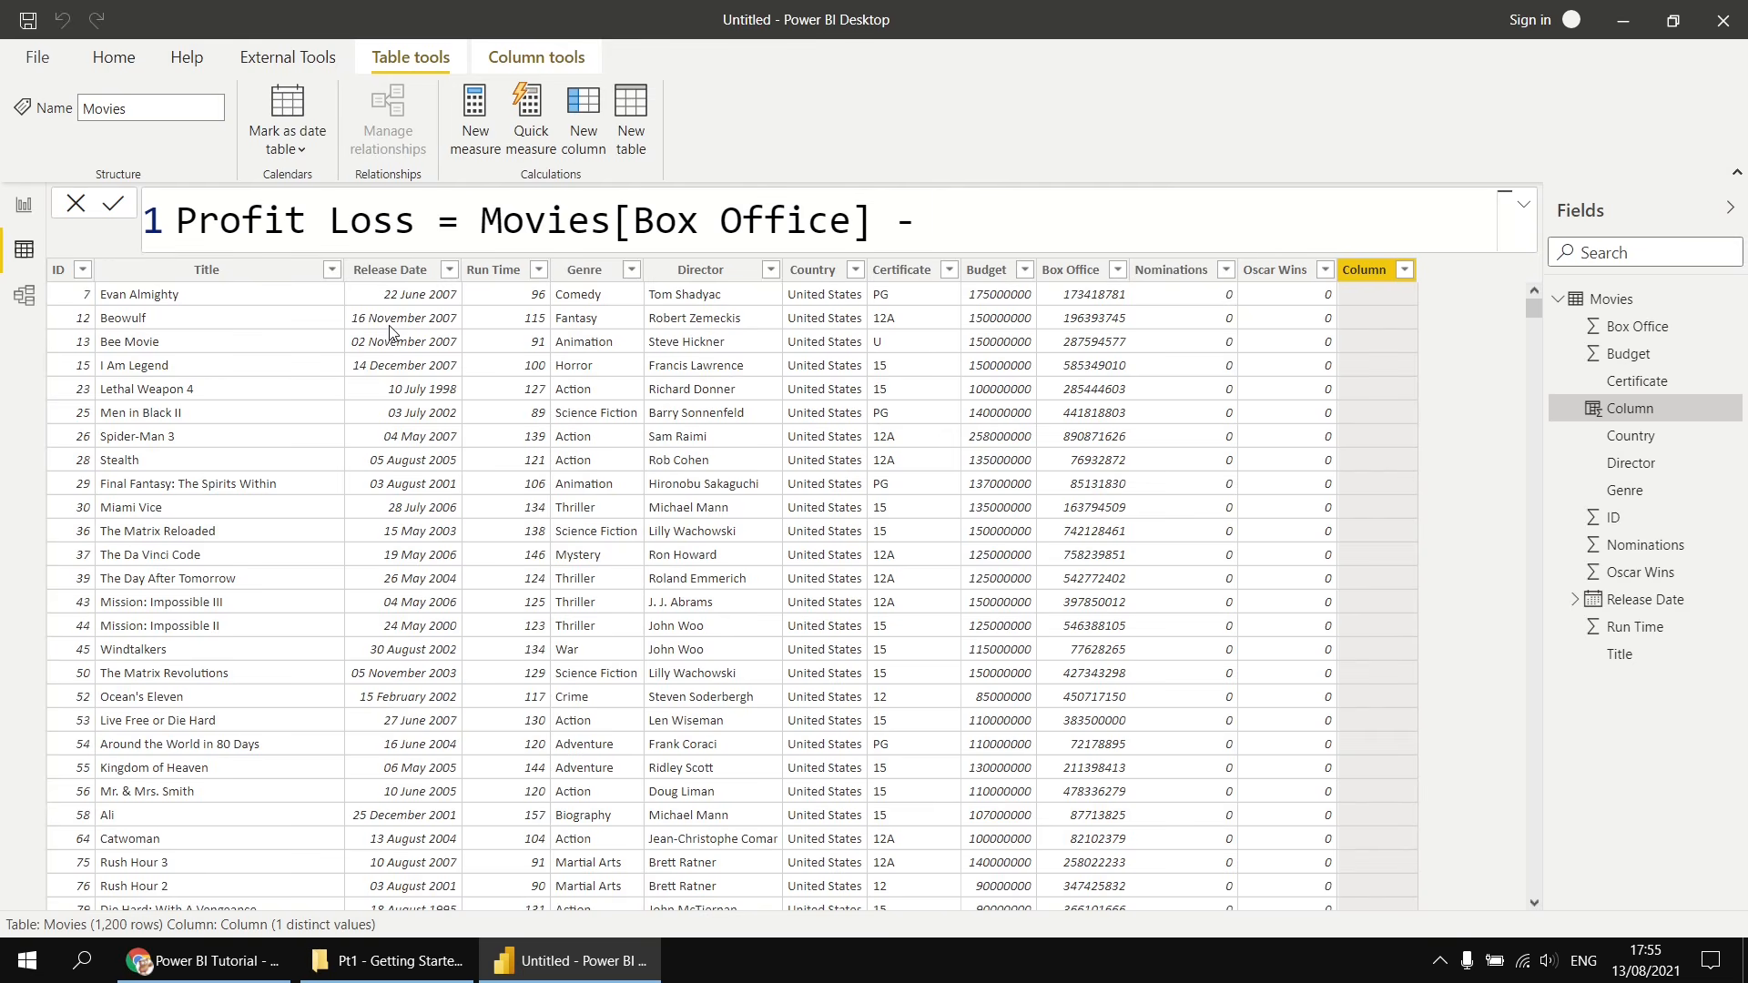
type("bu")
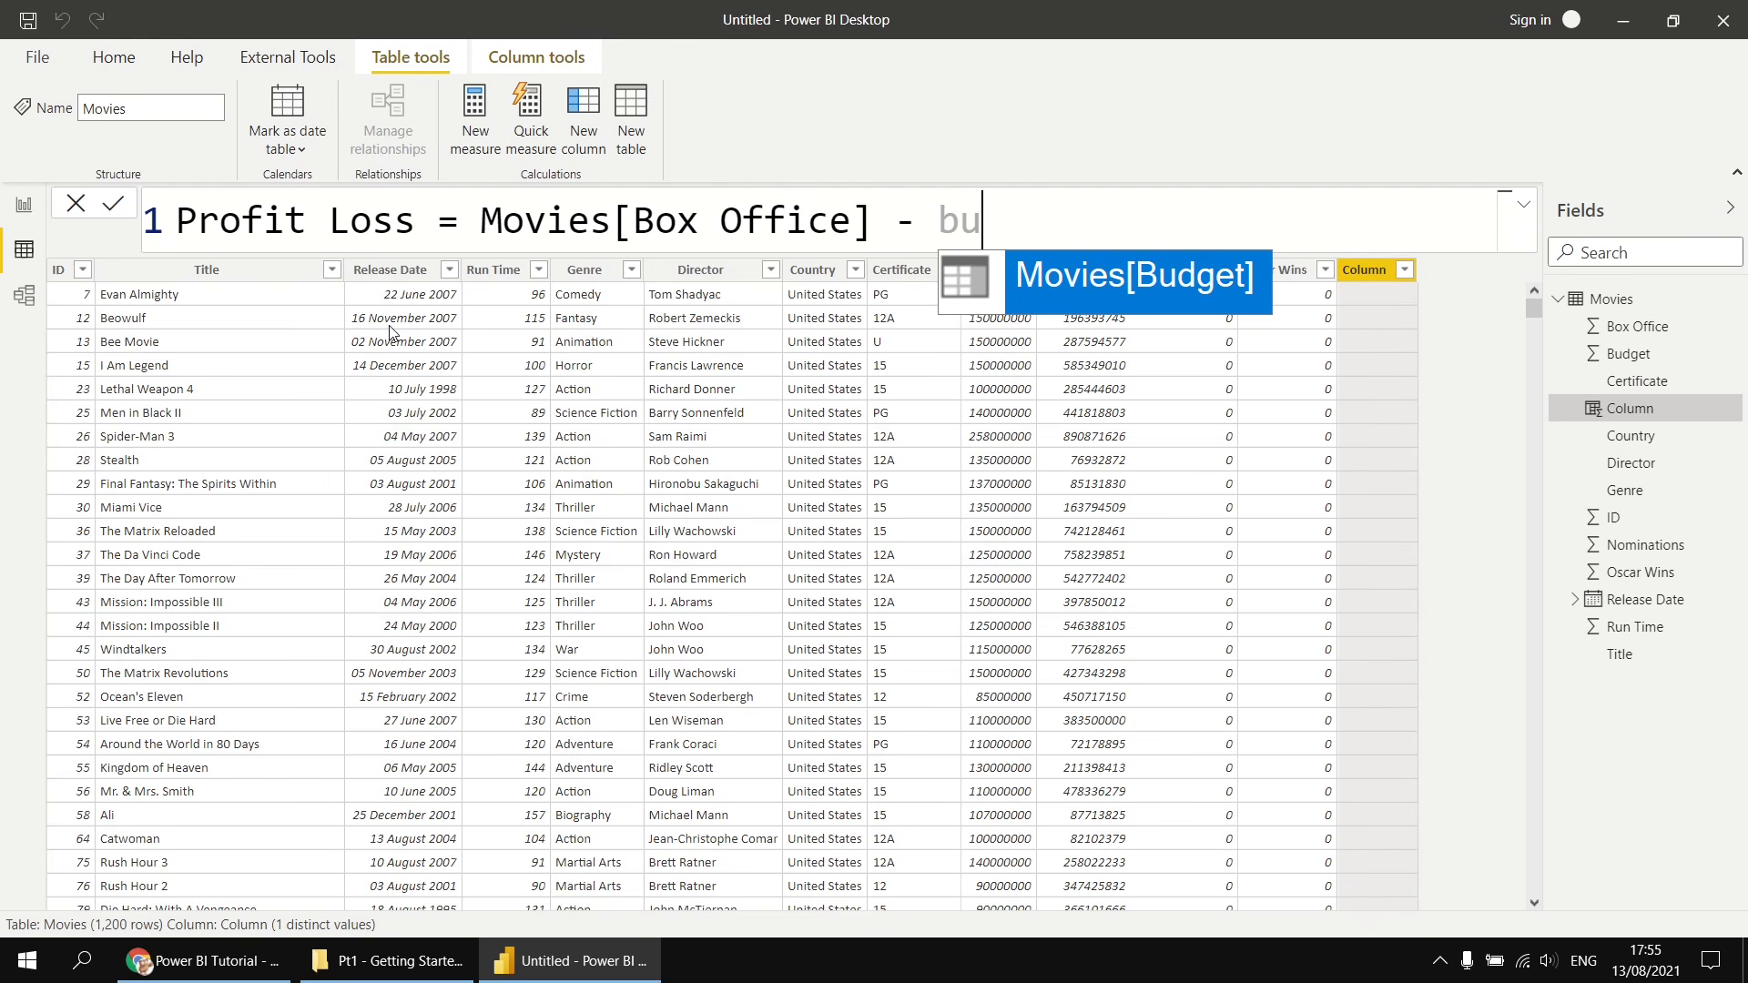
key("Tab")
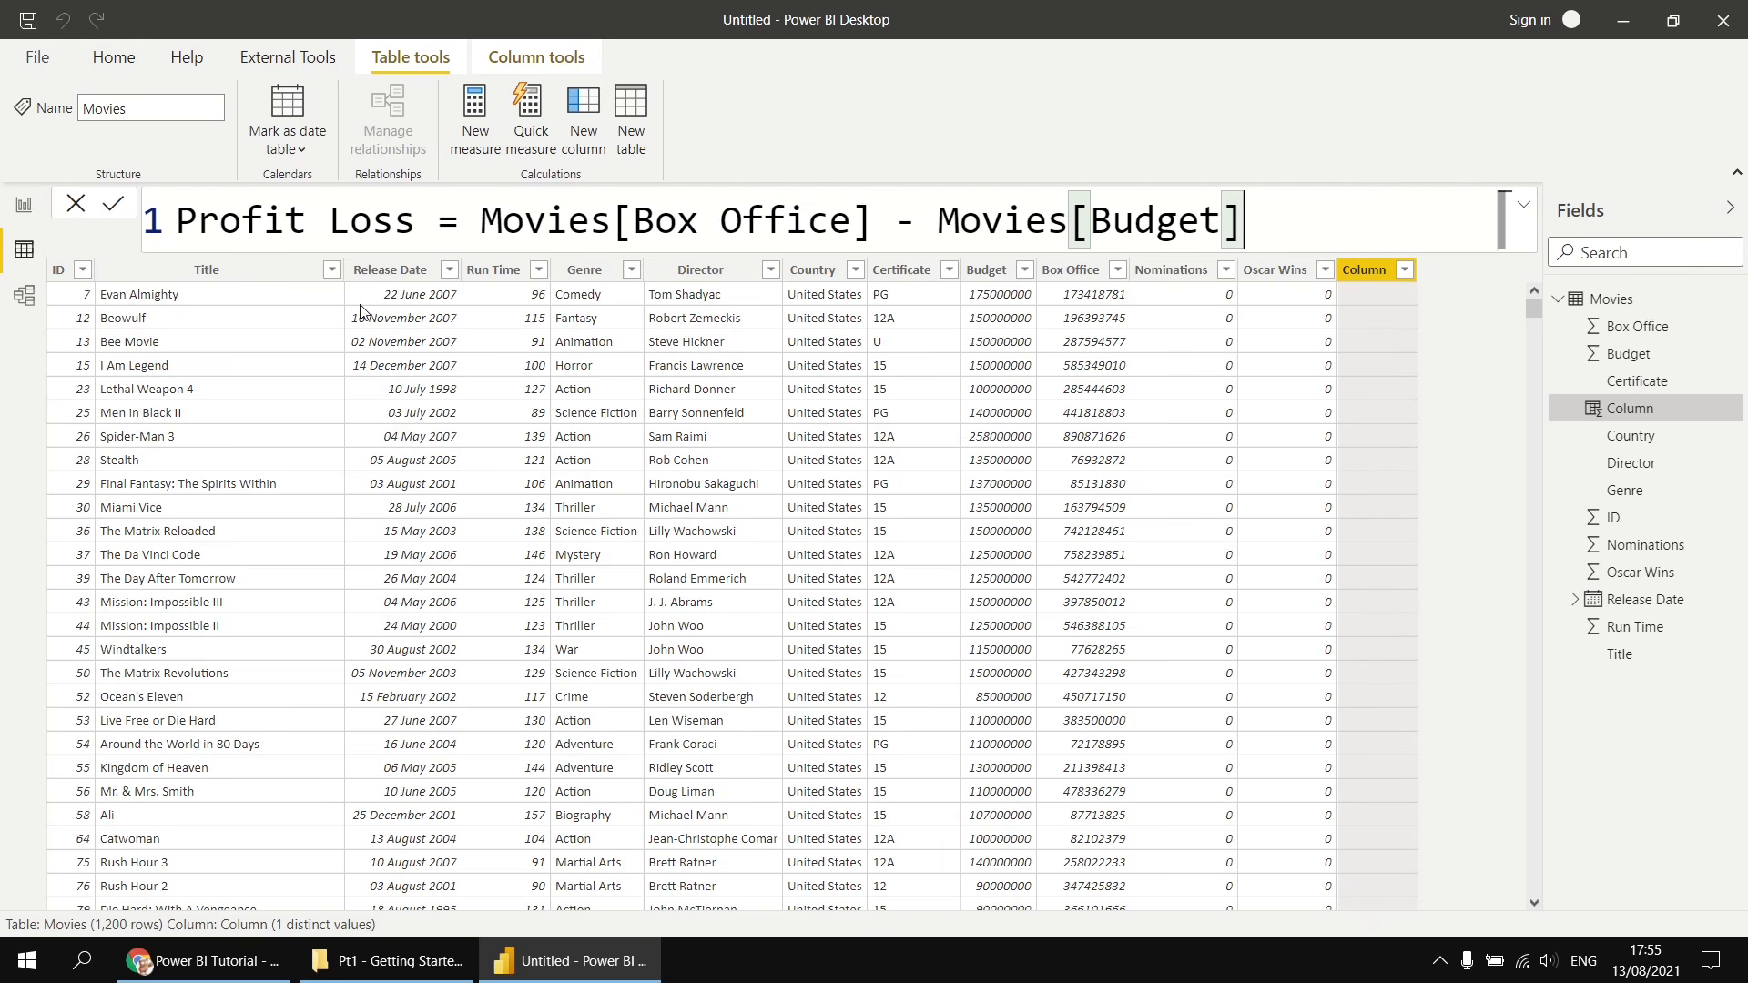
left_click(113, 206)
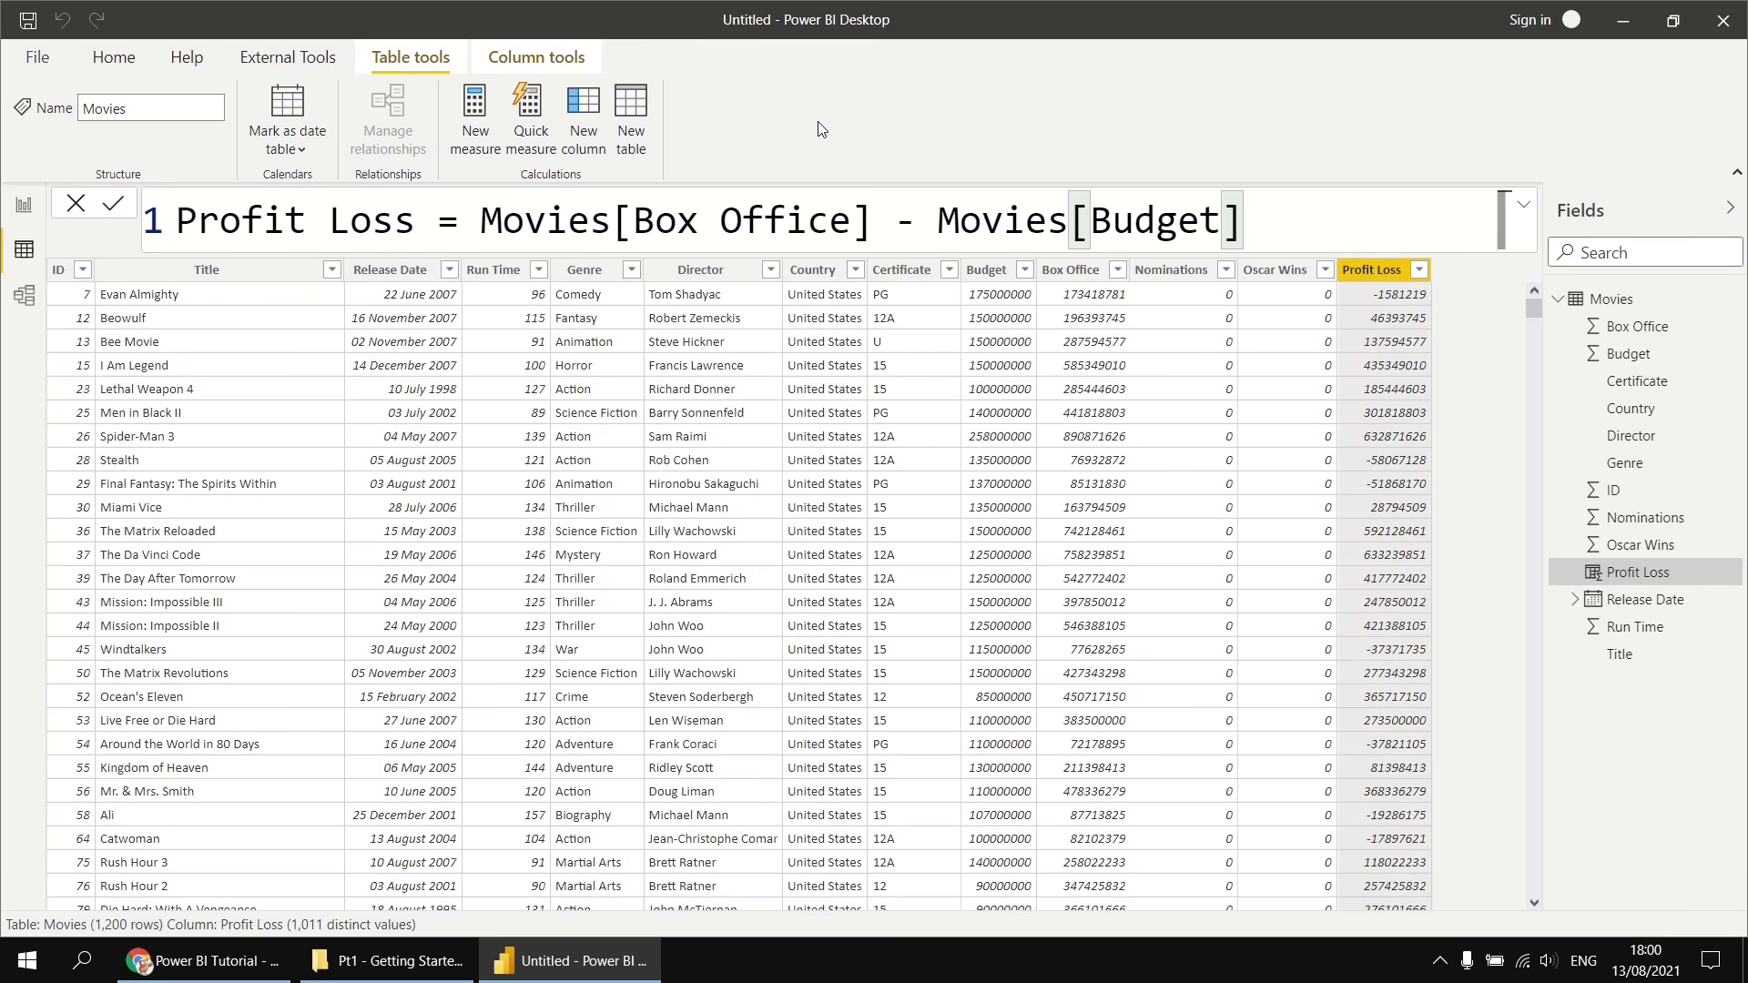
left_click(25, 206)
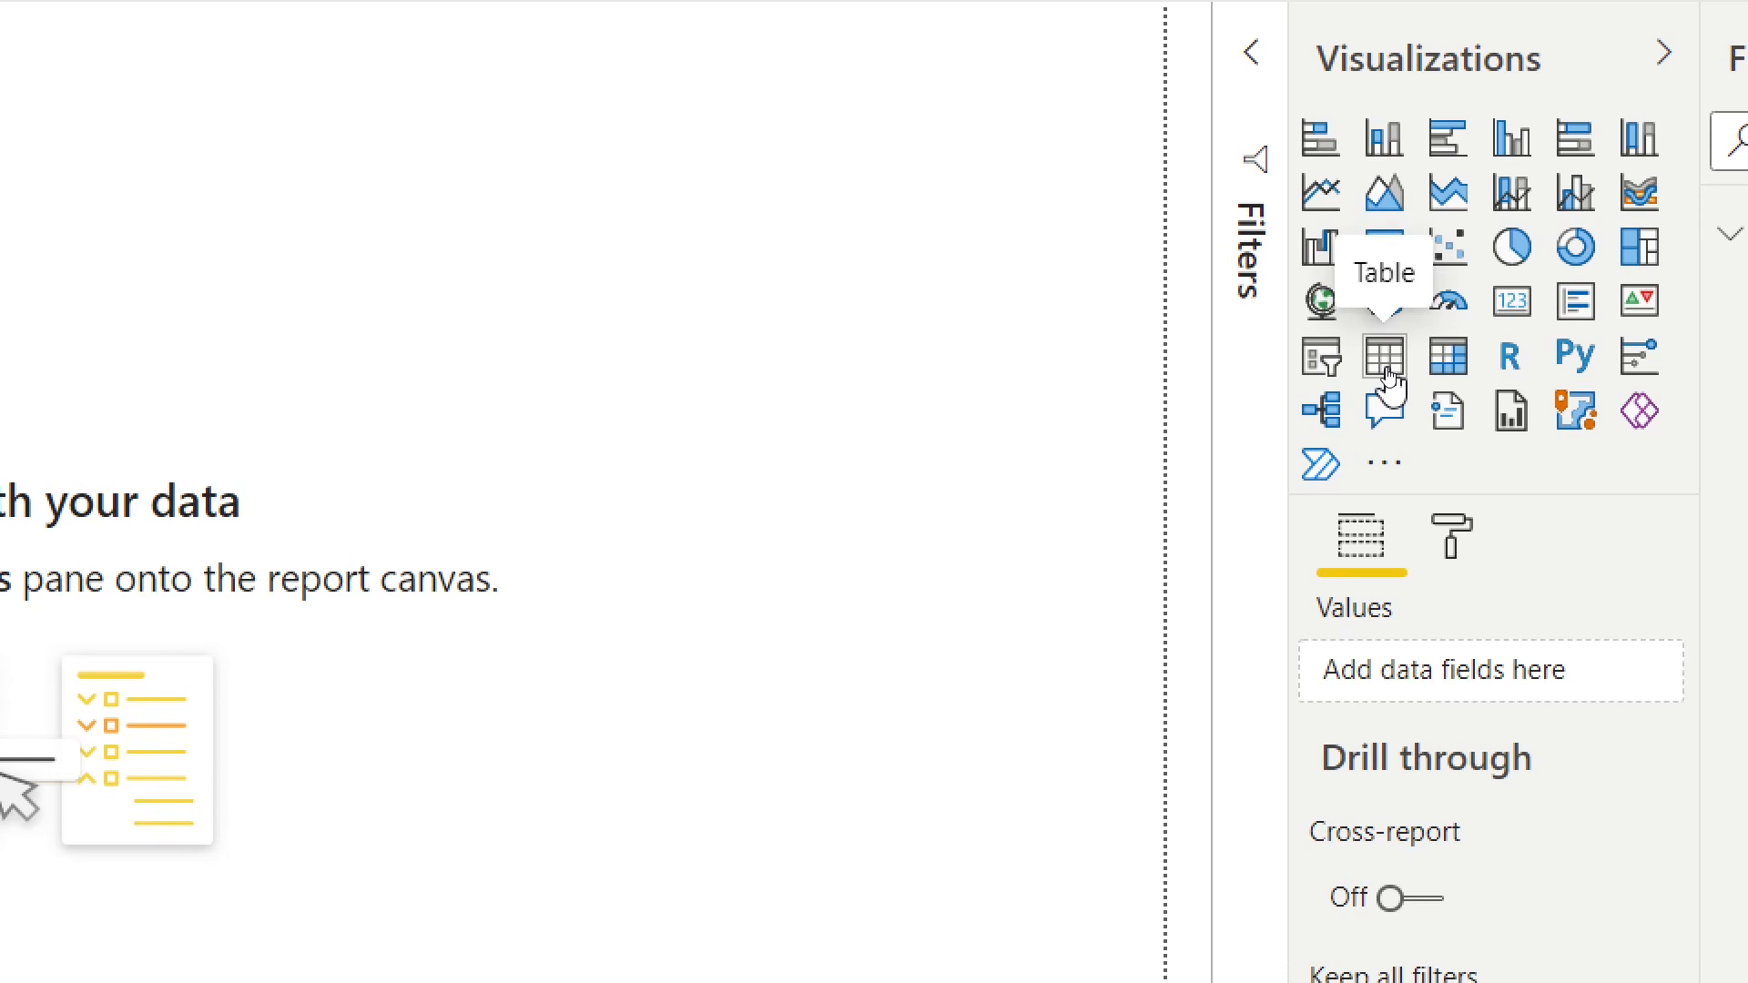
- Add a table visual showing Profit Loss, summarized as Average instead of Sum
left_click(1385, 373)
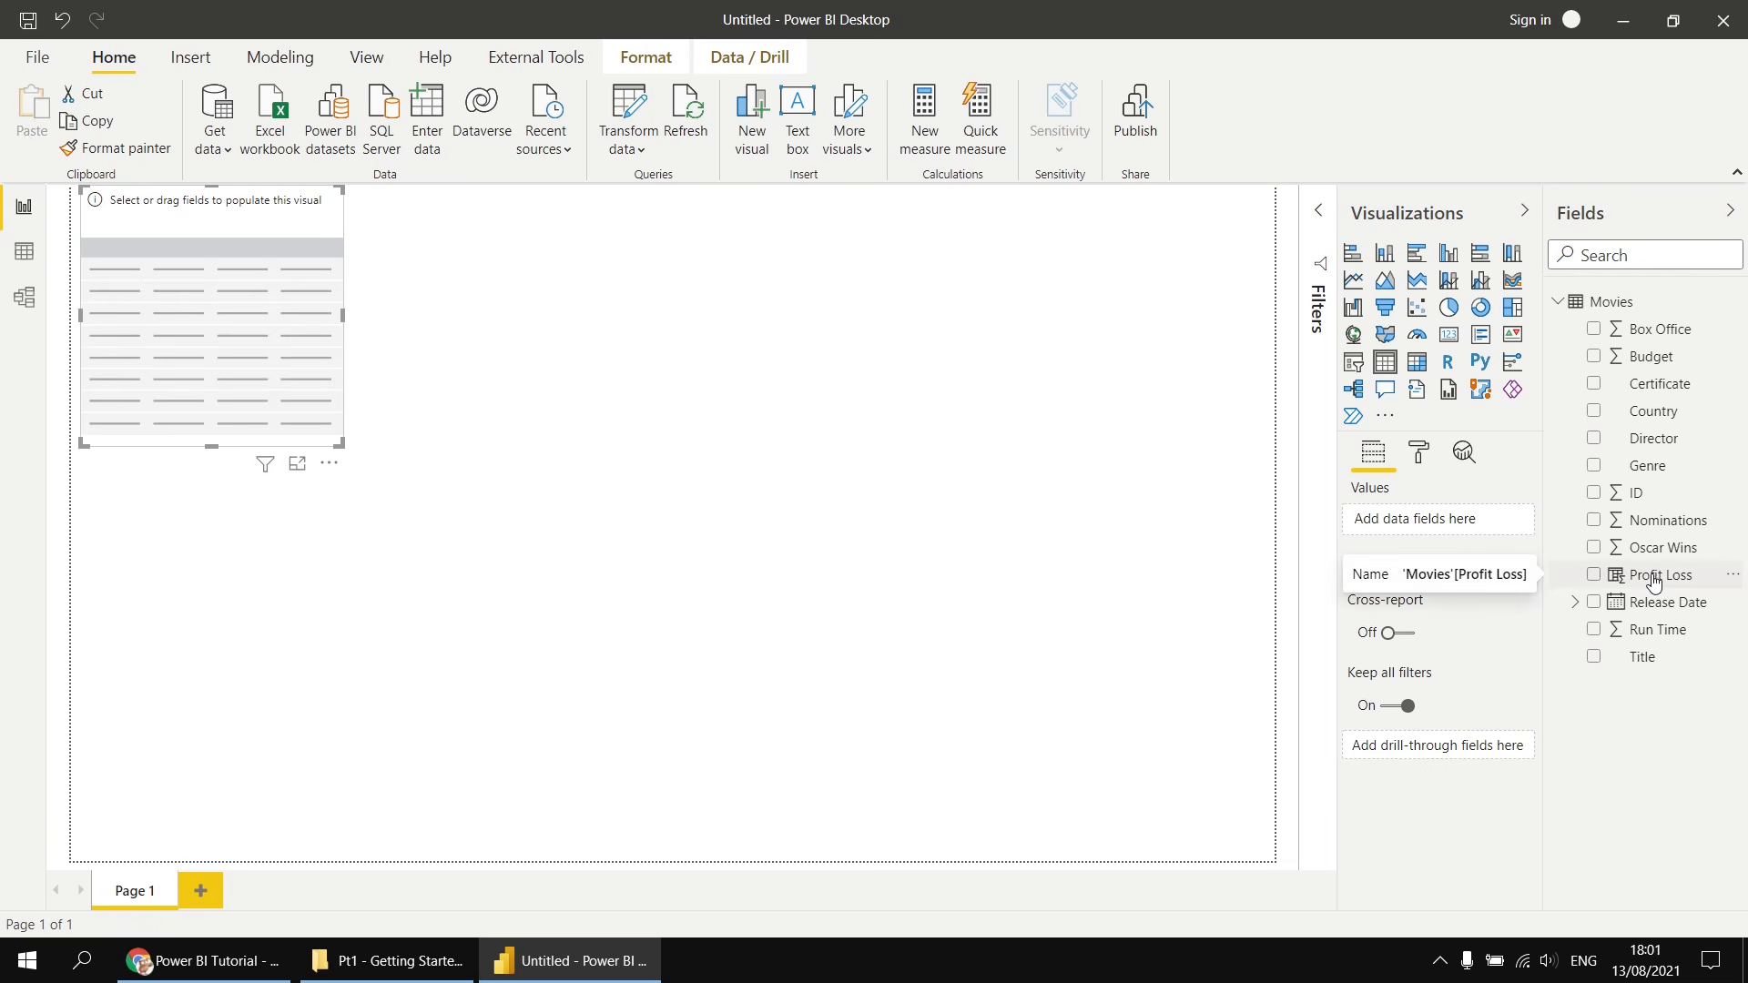
left_click_drag(1655, 584, 1437, 519)
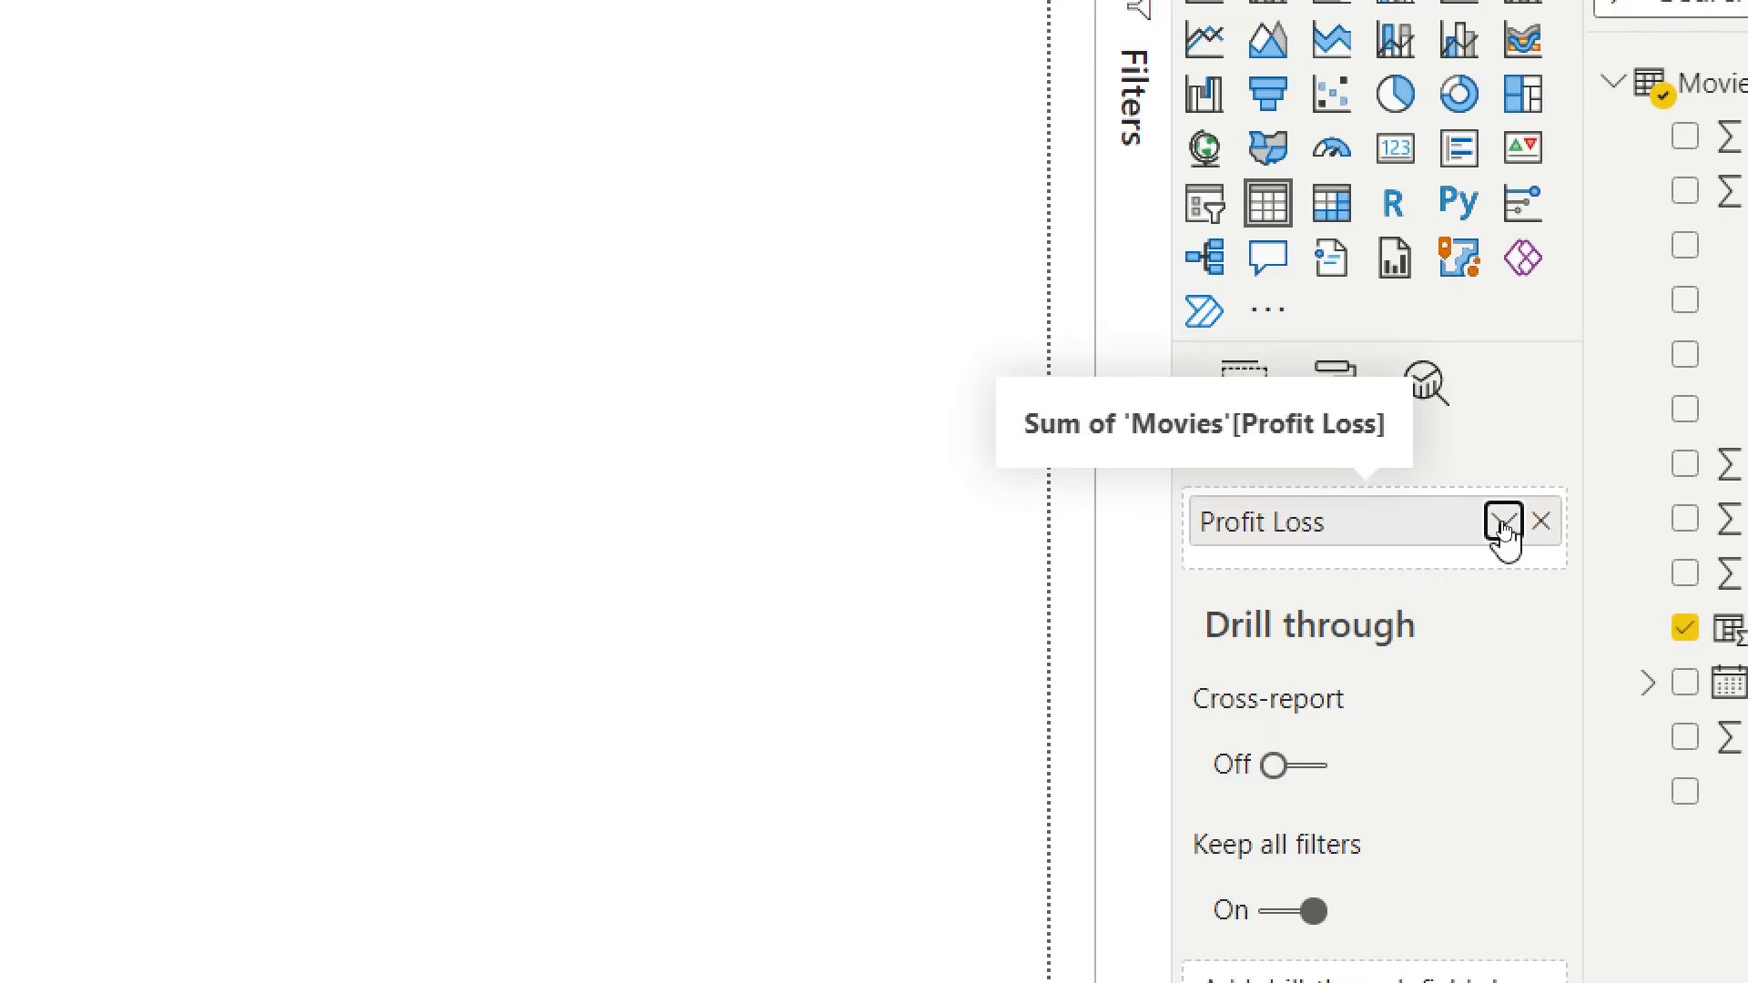
left_click(1502, 523)
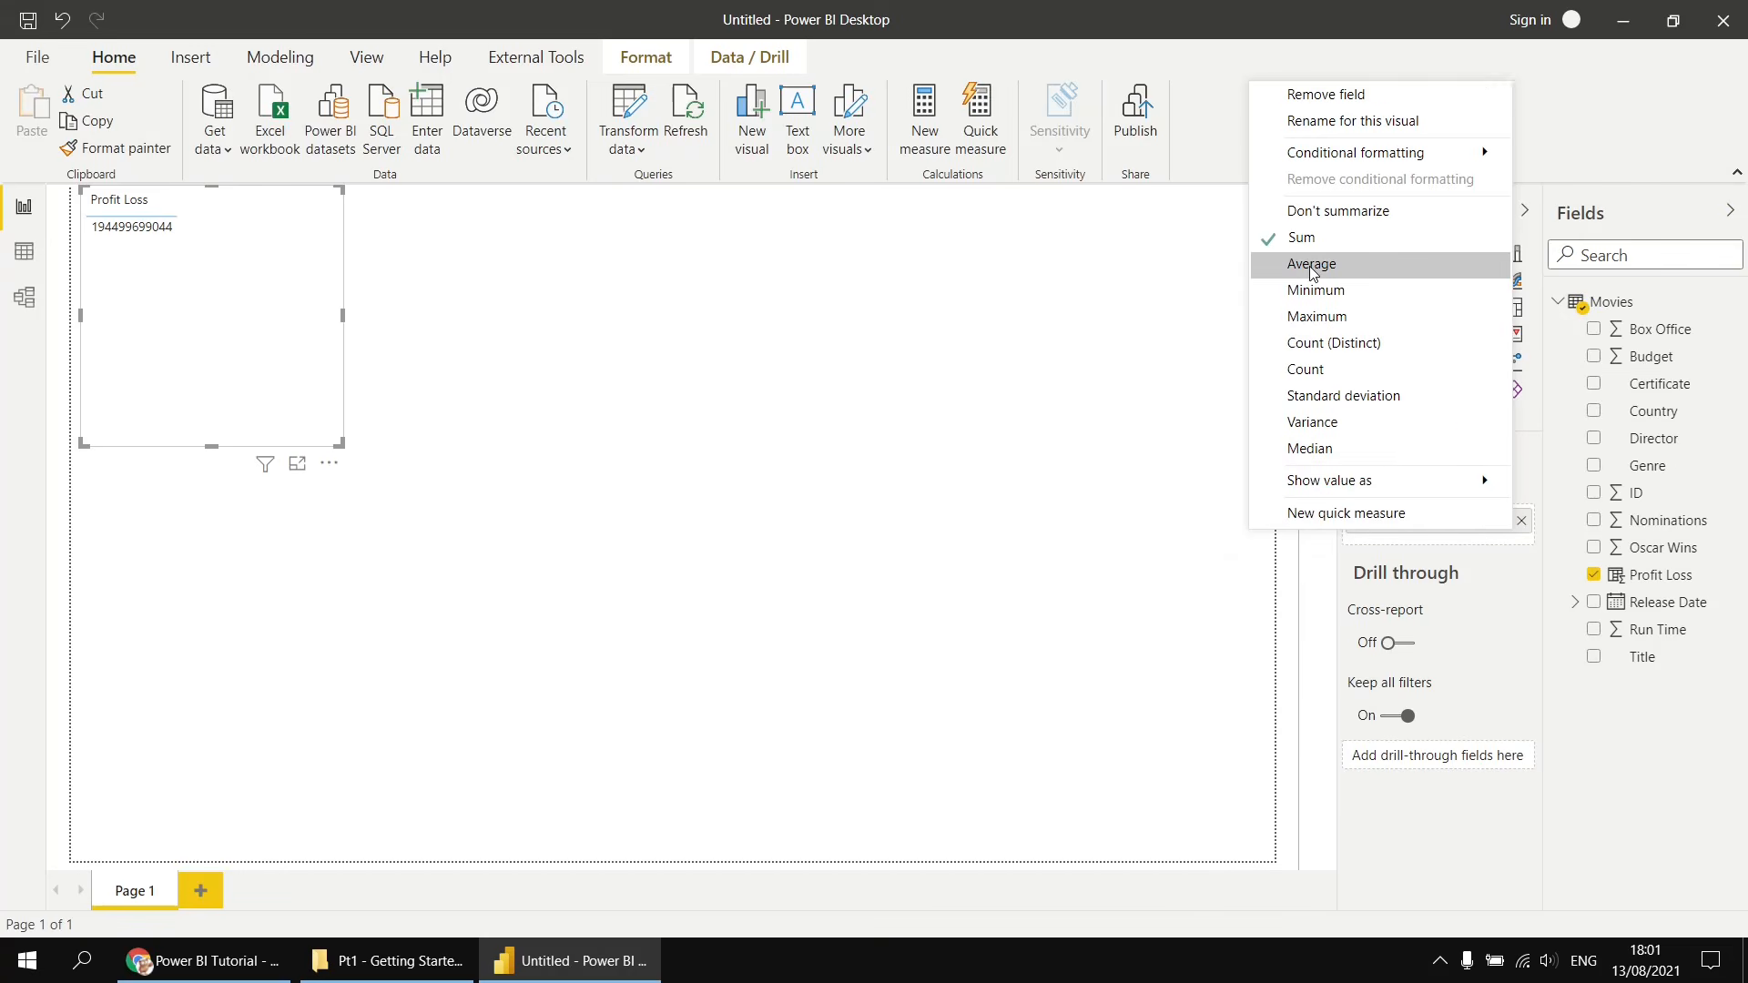
left_click(1313, 272)
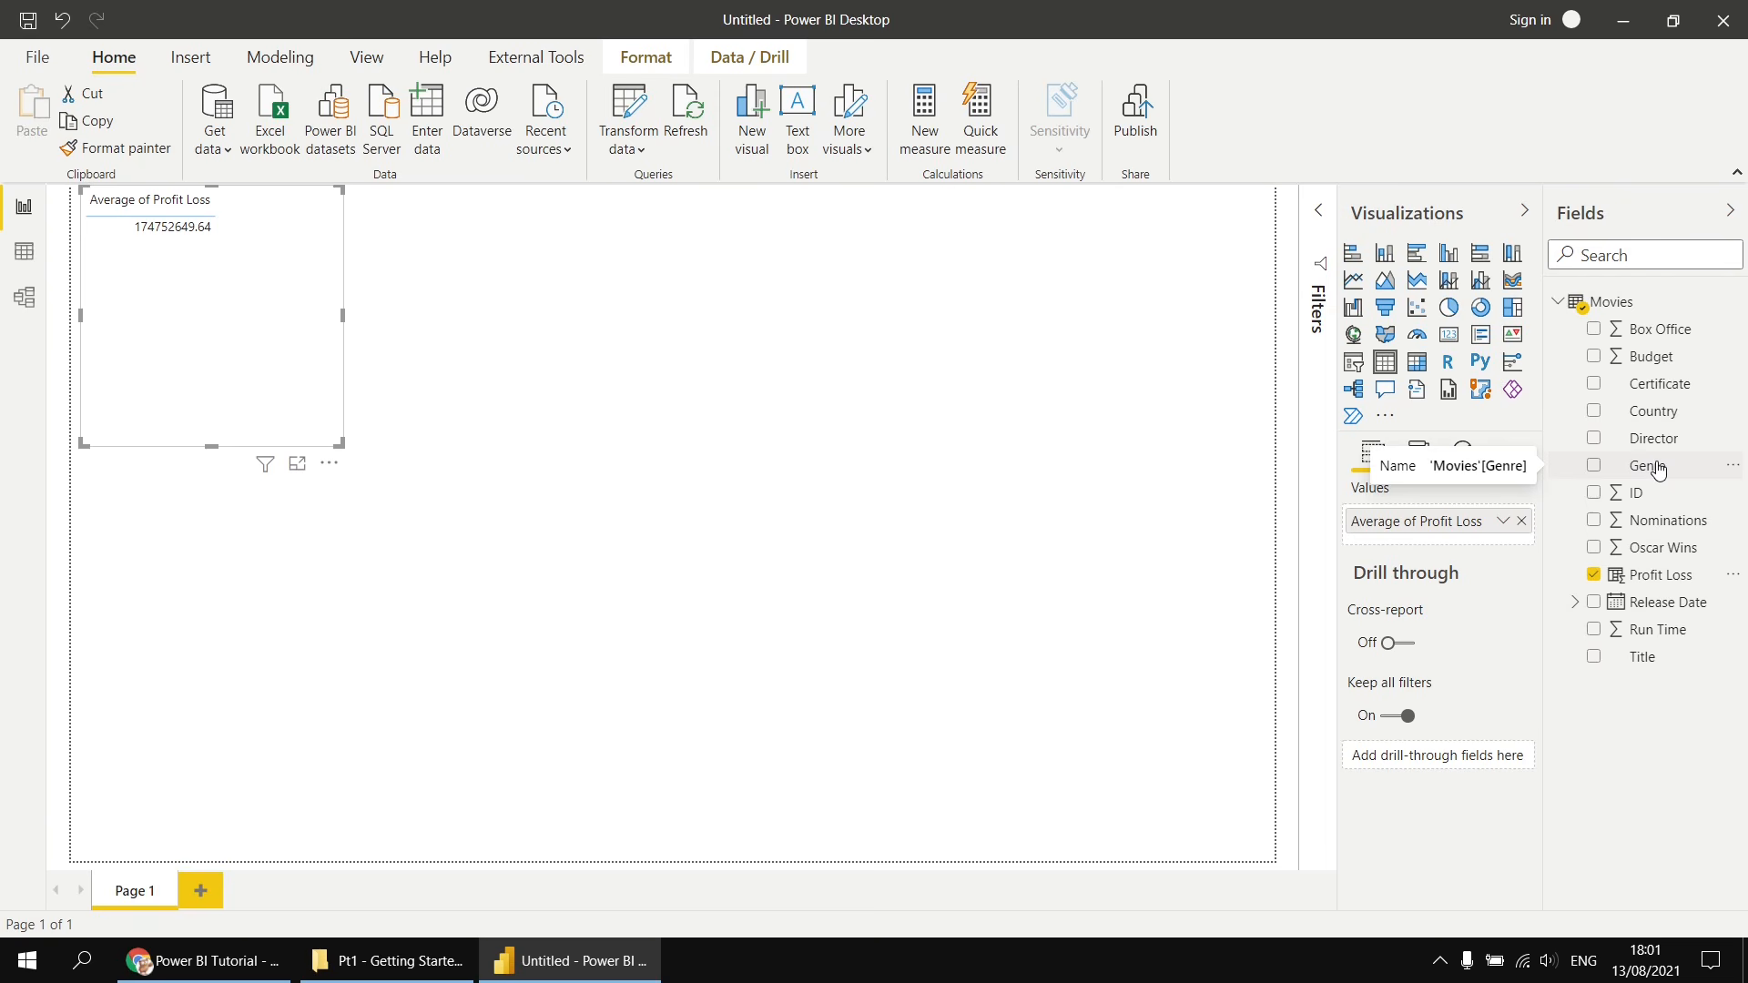
- Add Genre to the table visual and stretch the visual taller to show all genres
left_click_drag(1659, 470, 1480, 521)
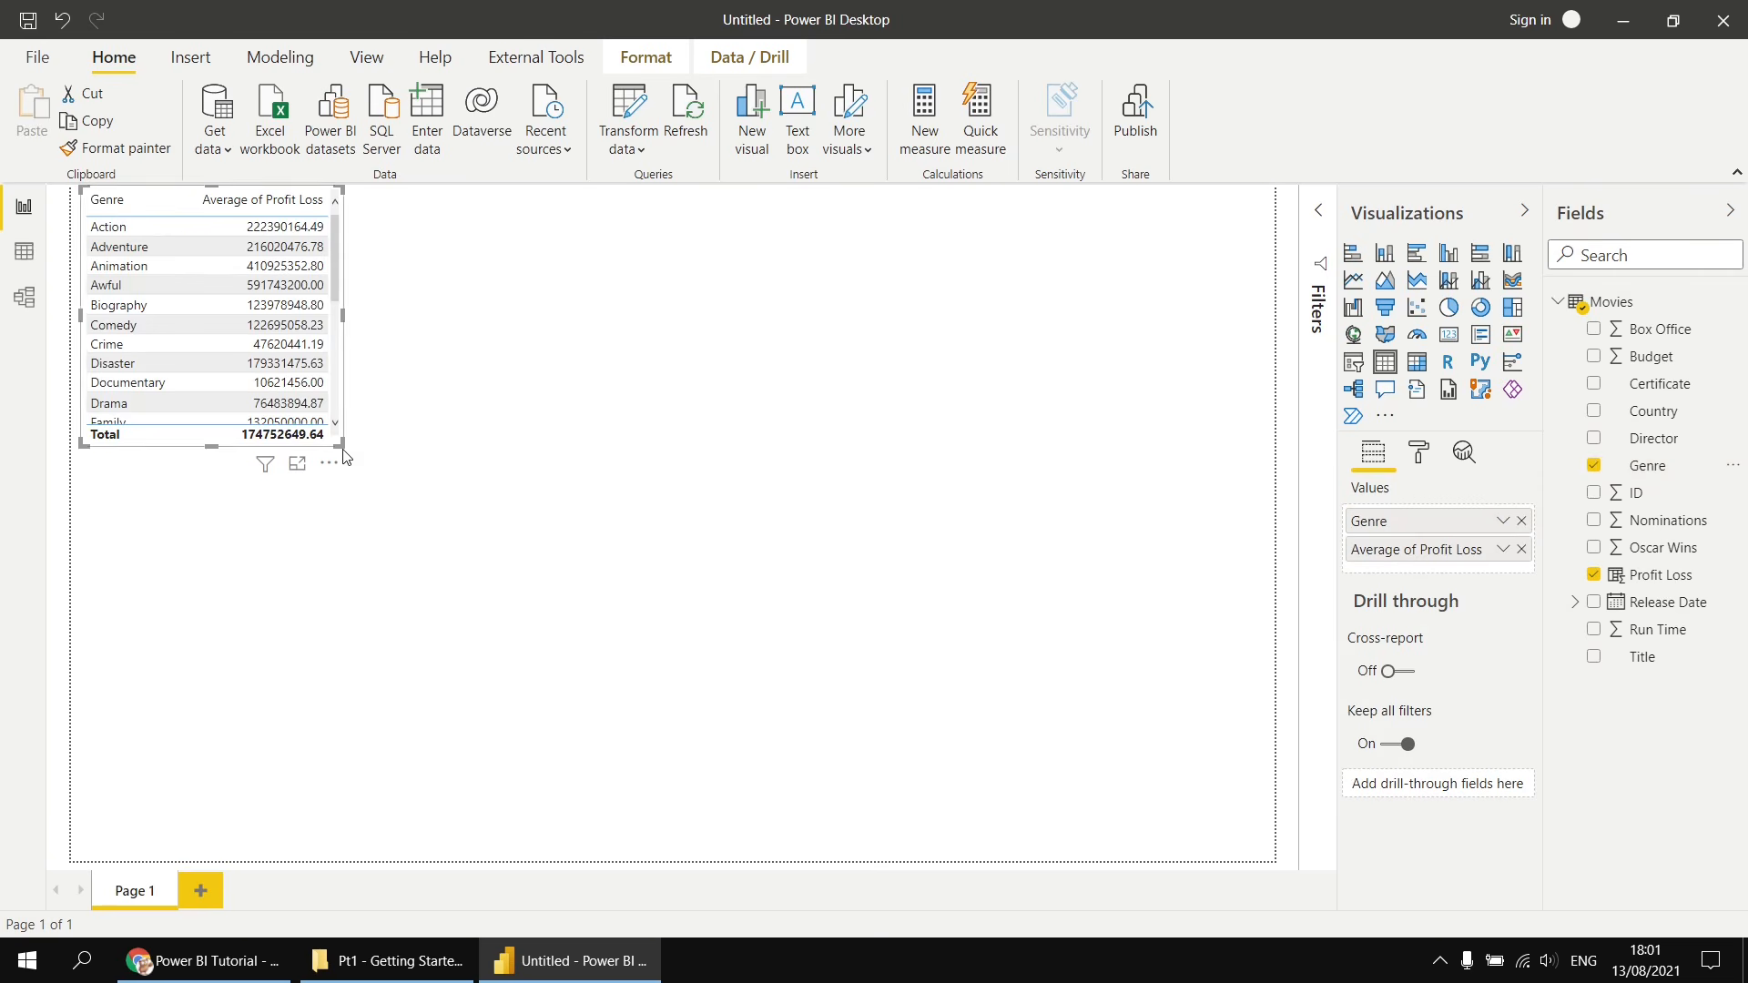
left_click_drag(341, 446, 361, 820)
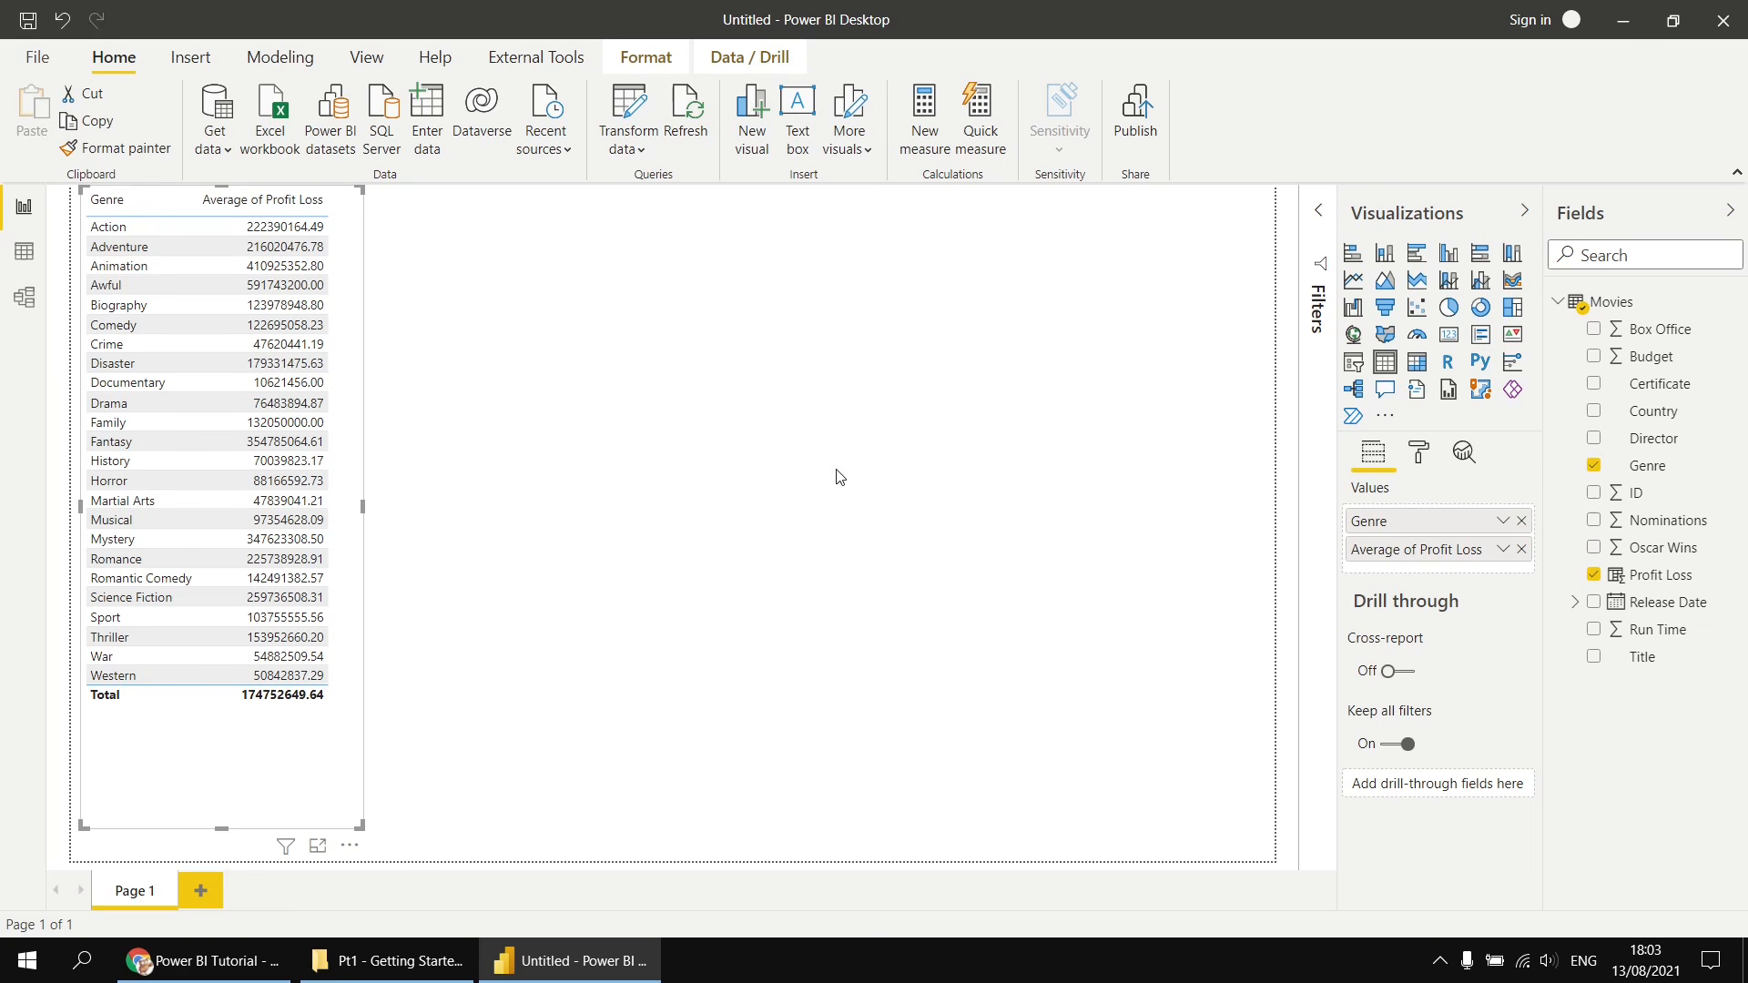
- Format the Profit Loss column as $ English (United States) currency
left_click(1648, 581)
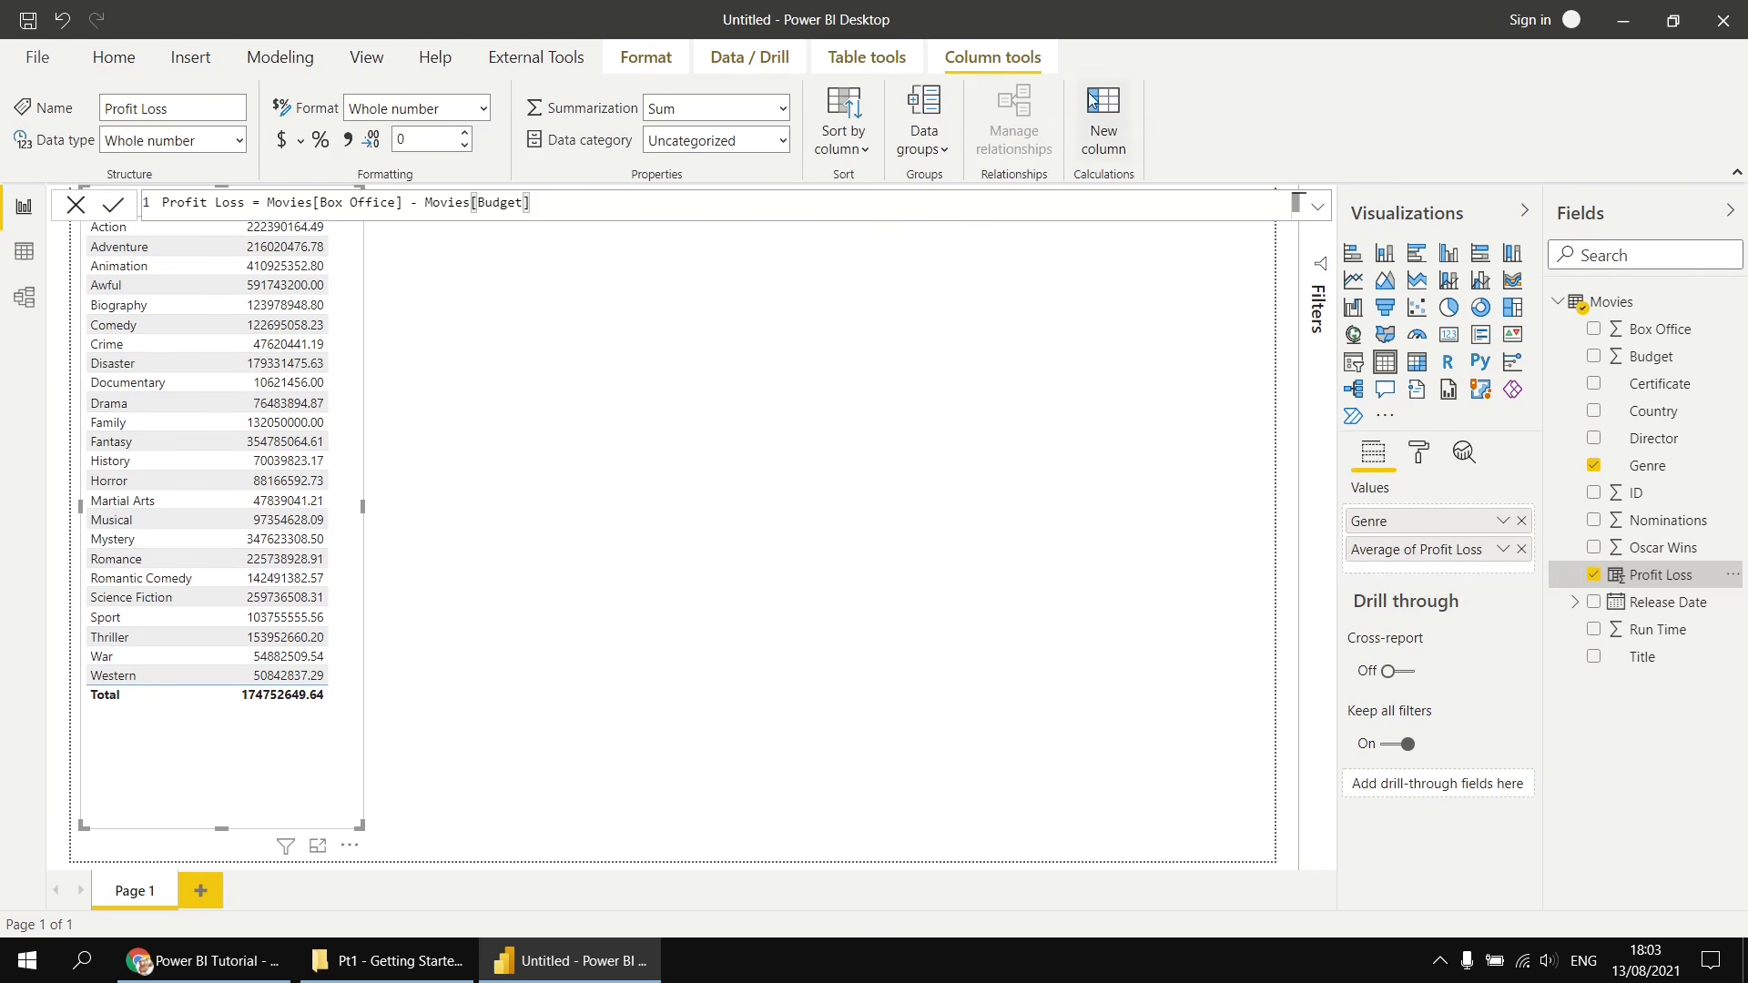
left_click(301, 144)
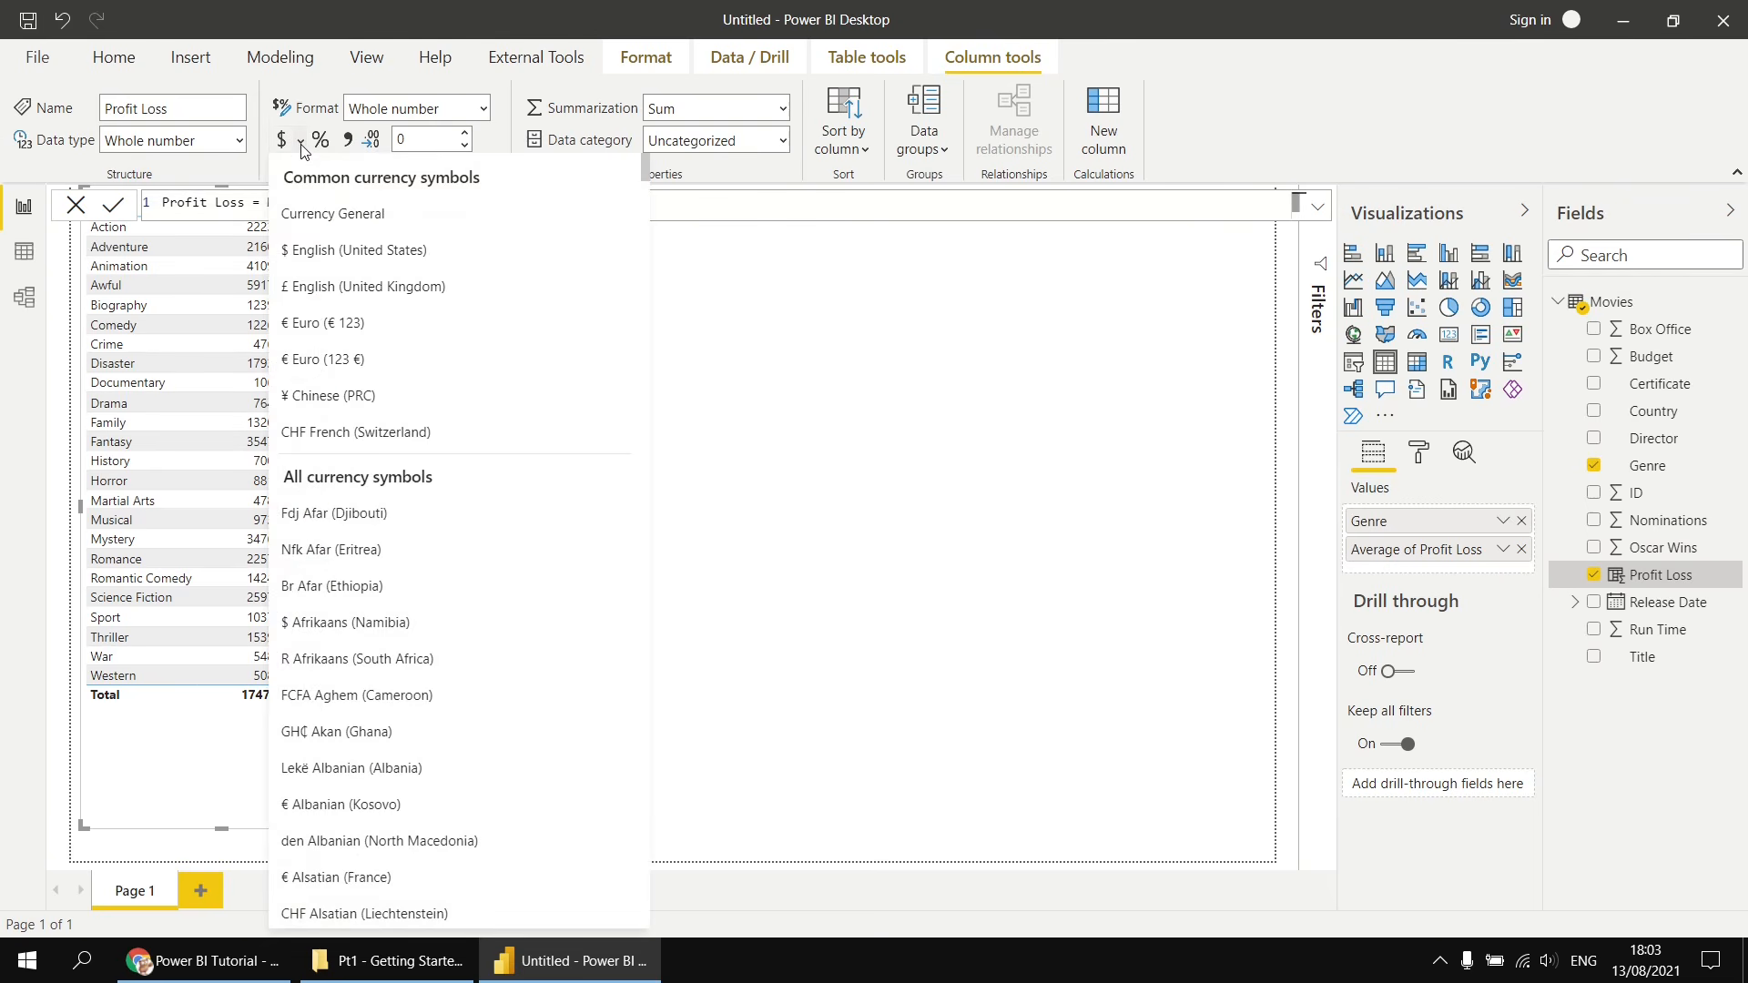
left_click(333, 255)
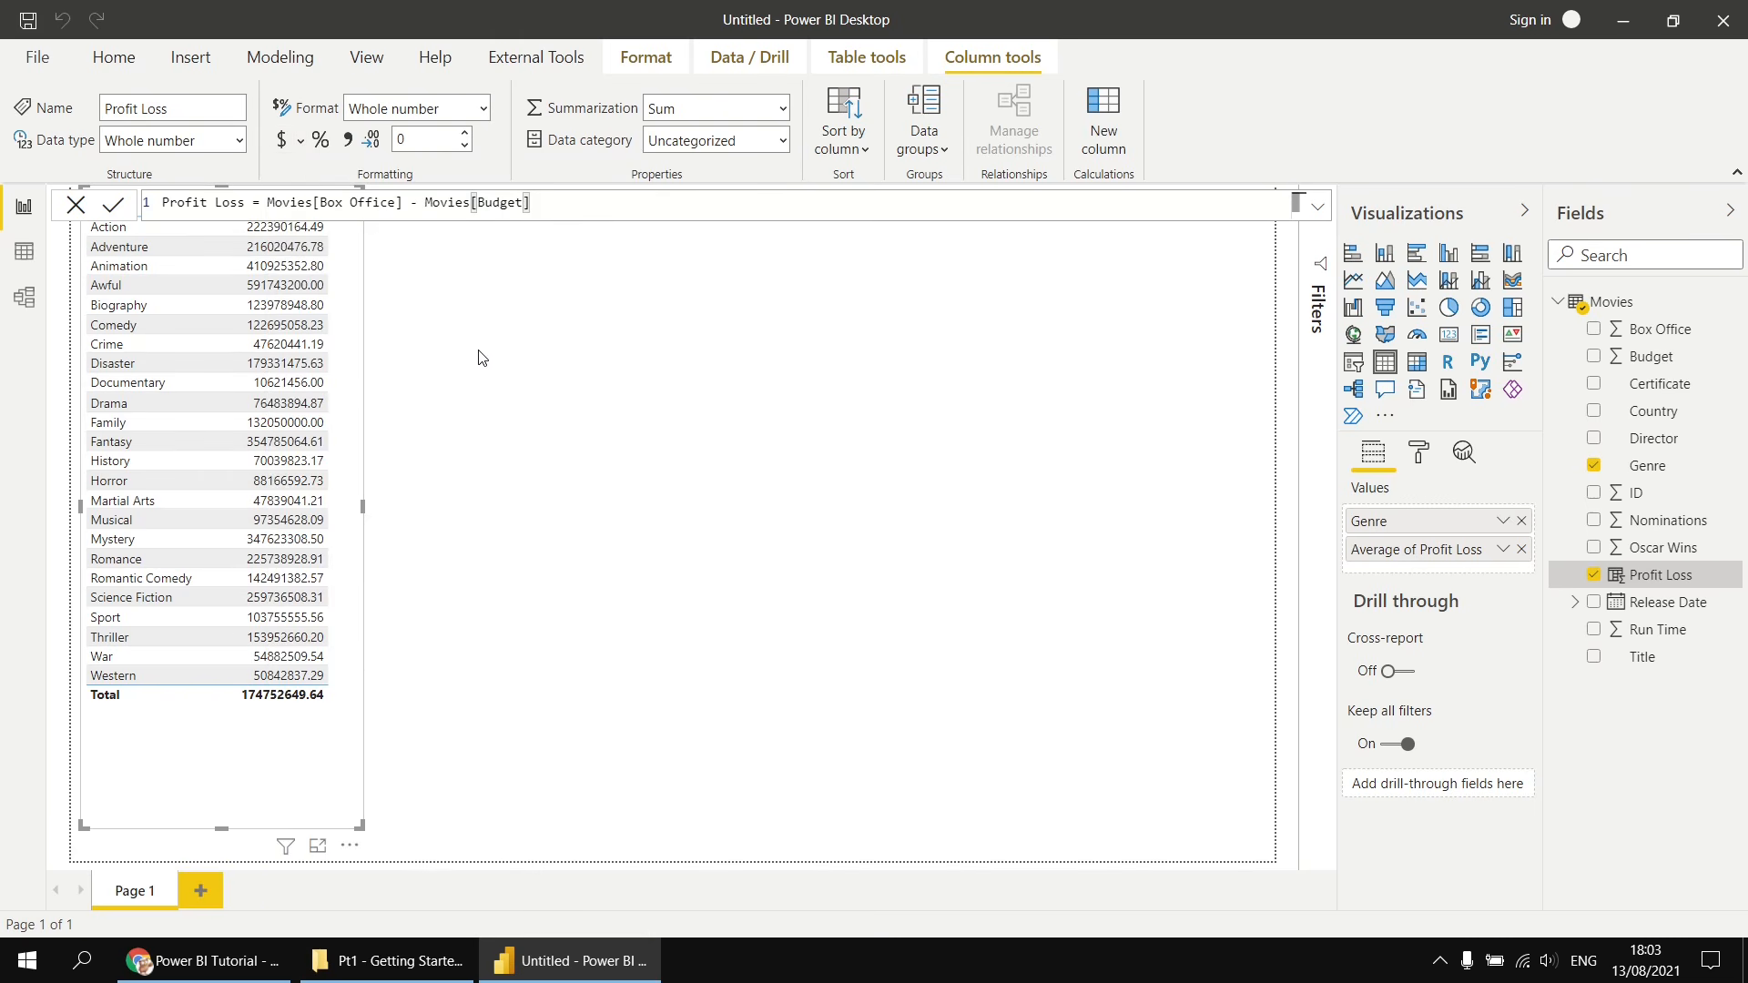
left_click(507, 367)
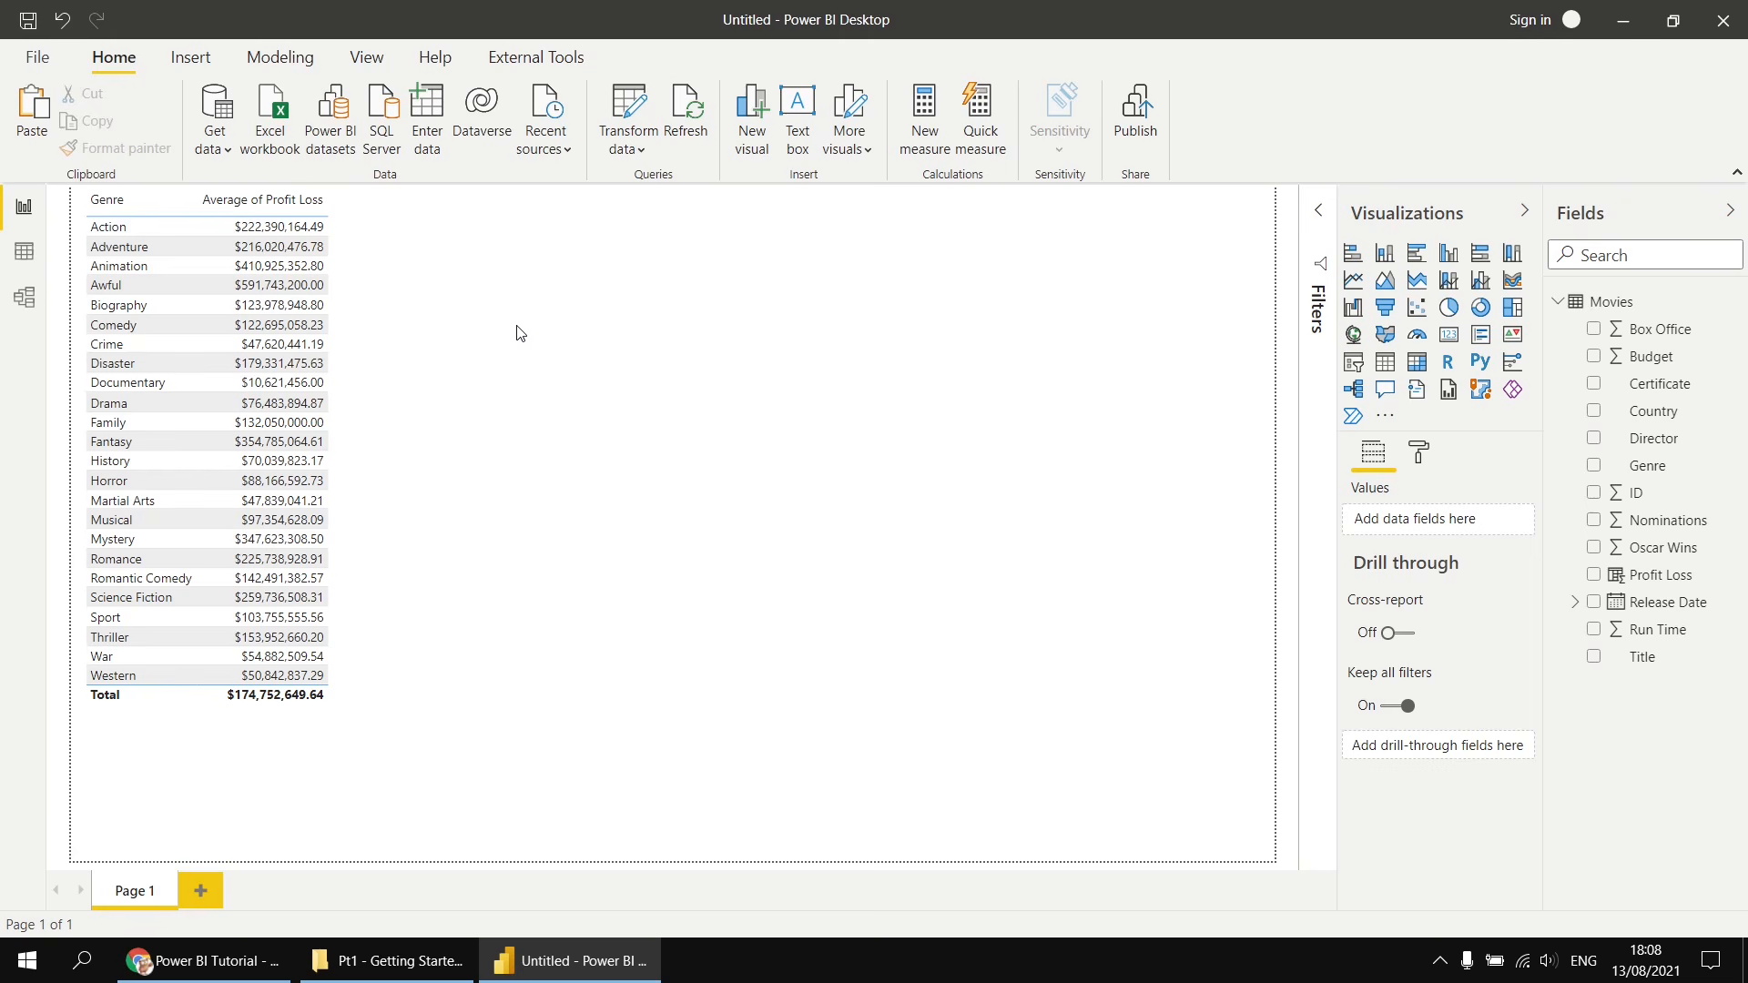
- Duplicate the table visual, place and widen the copy beside it, and convert it to a clustered column chart
left_click(348, 352)
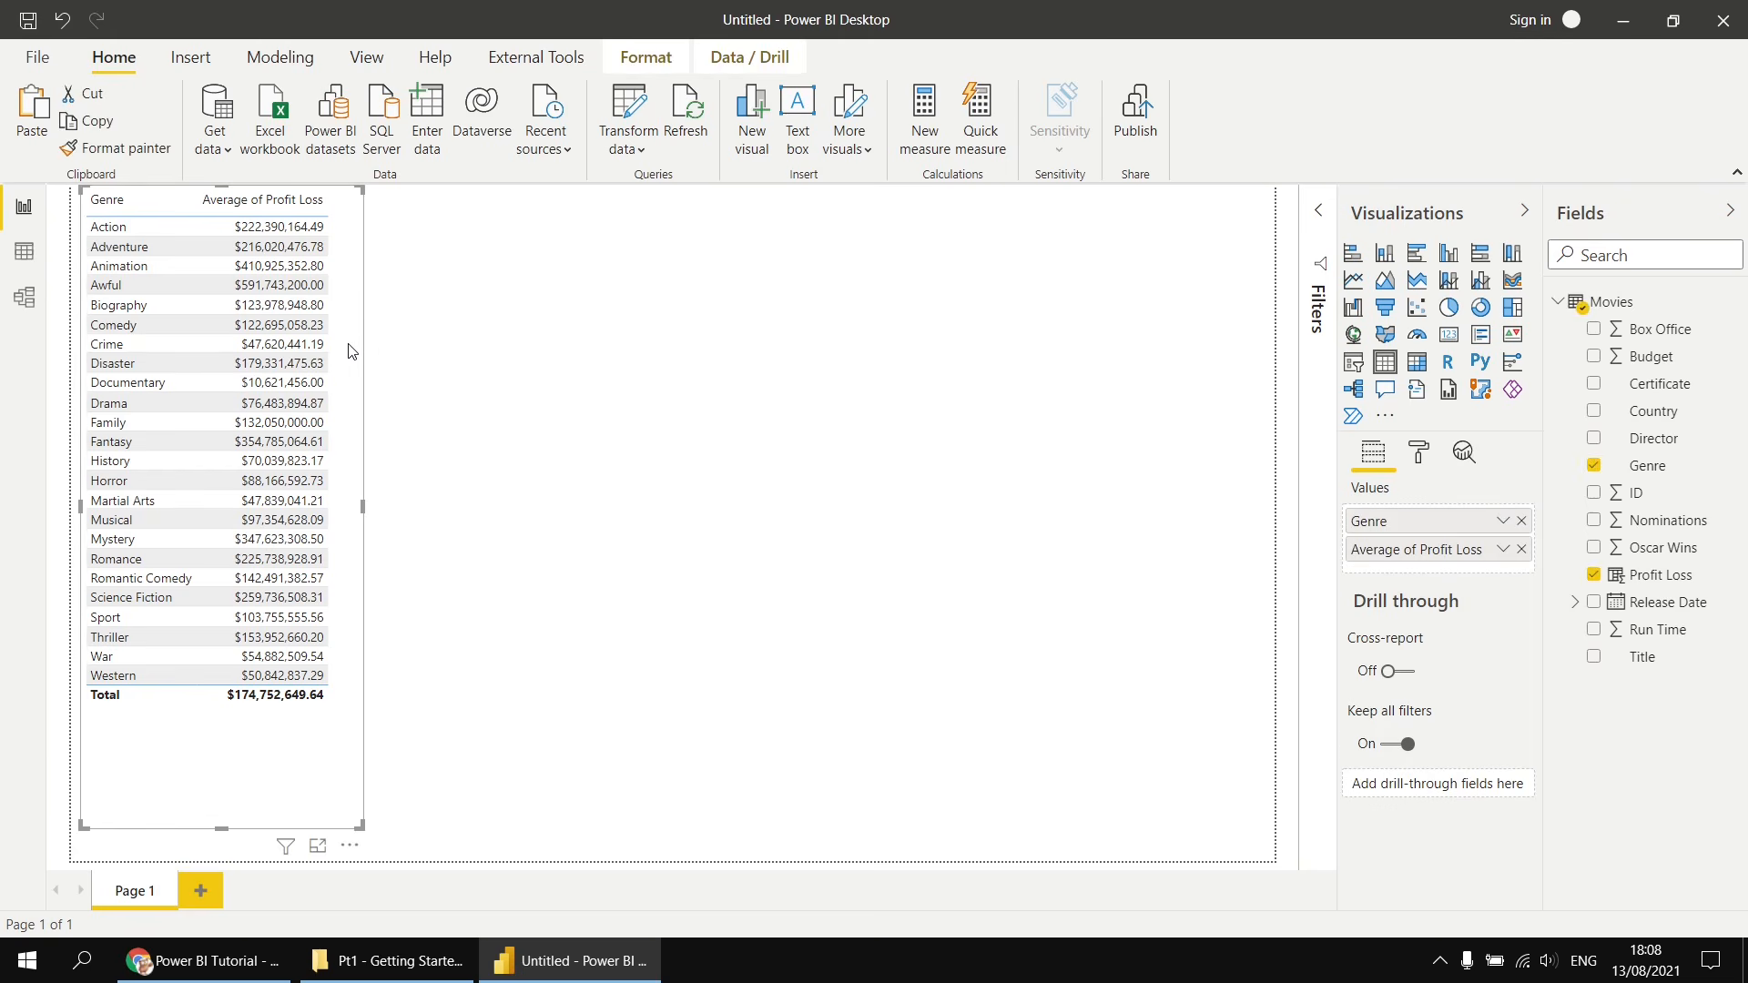
left_click(93, 123)
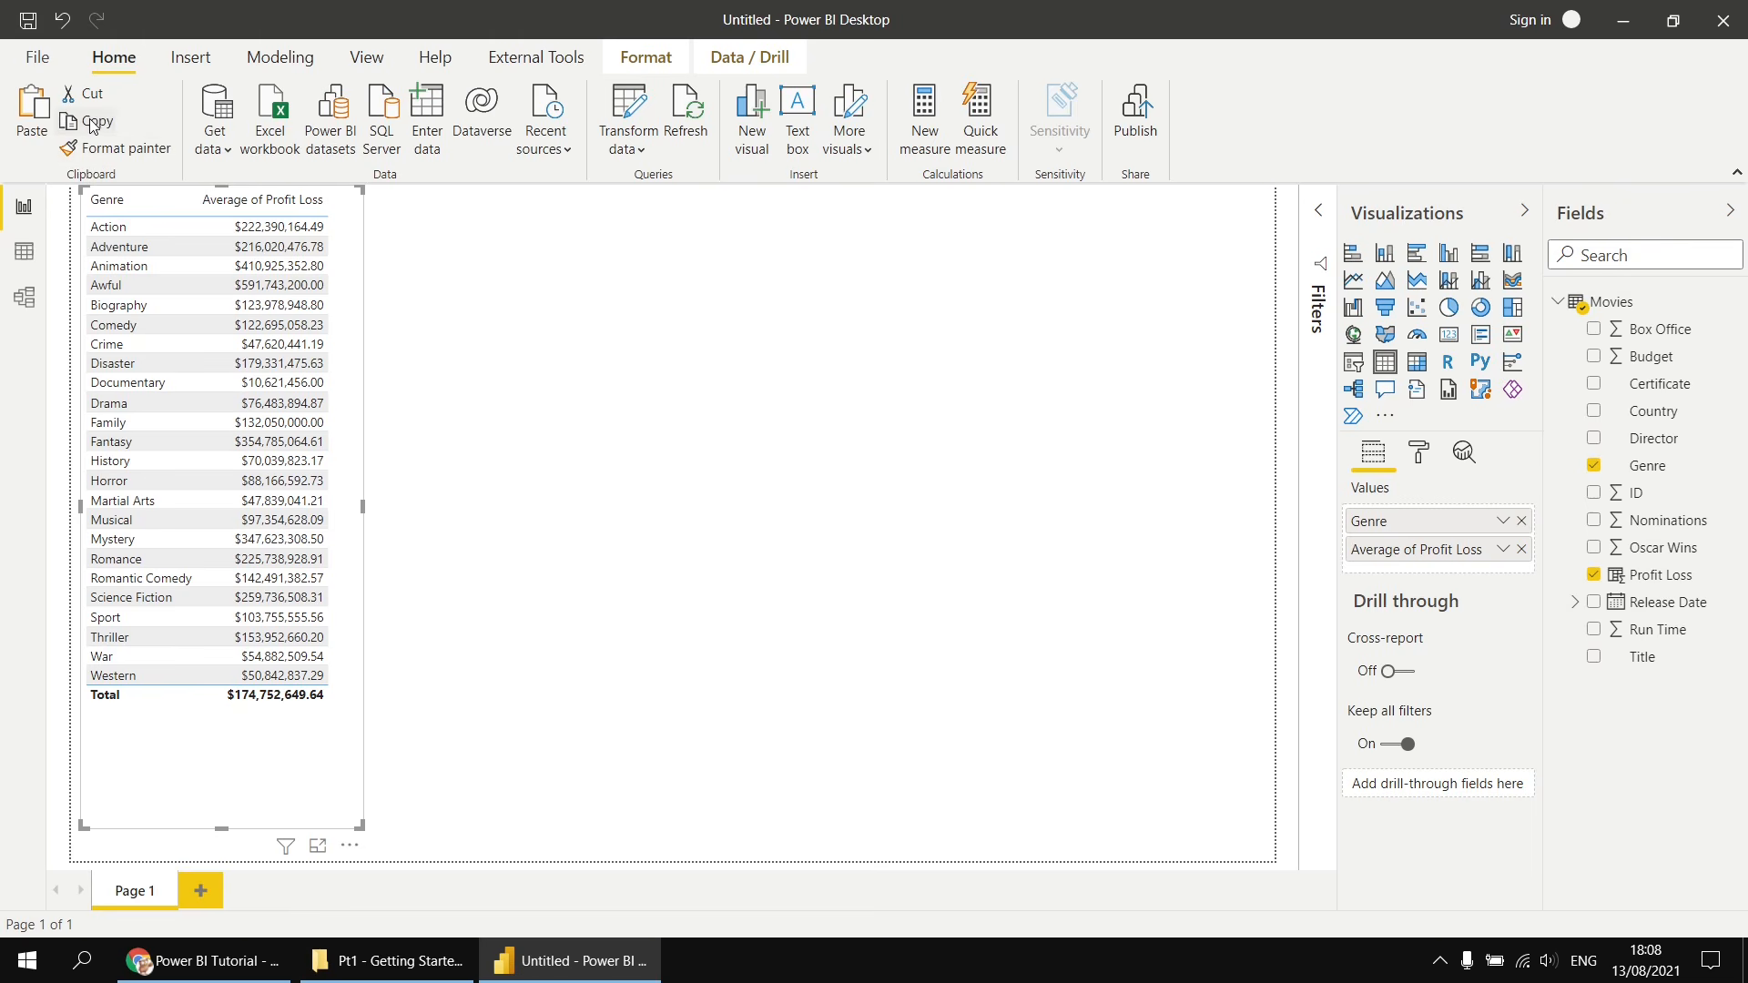
left_click(45, 123)
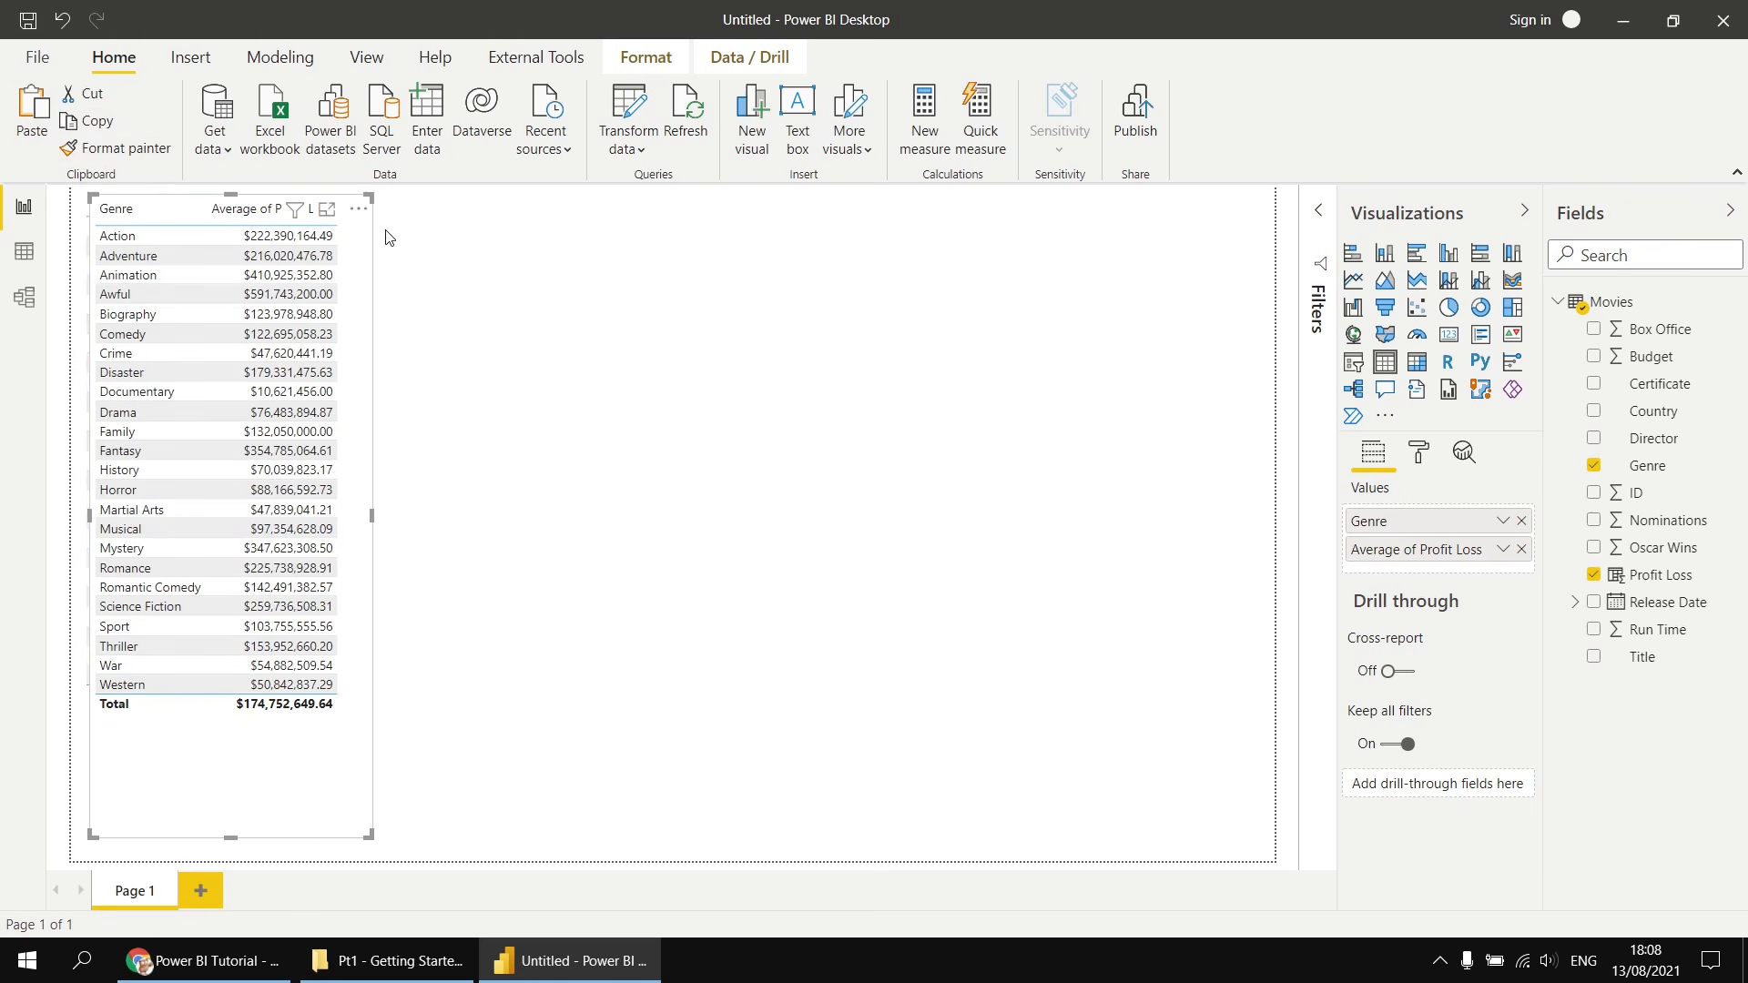
left_click_drag(372, 215, 629, 210)
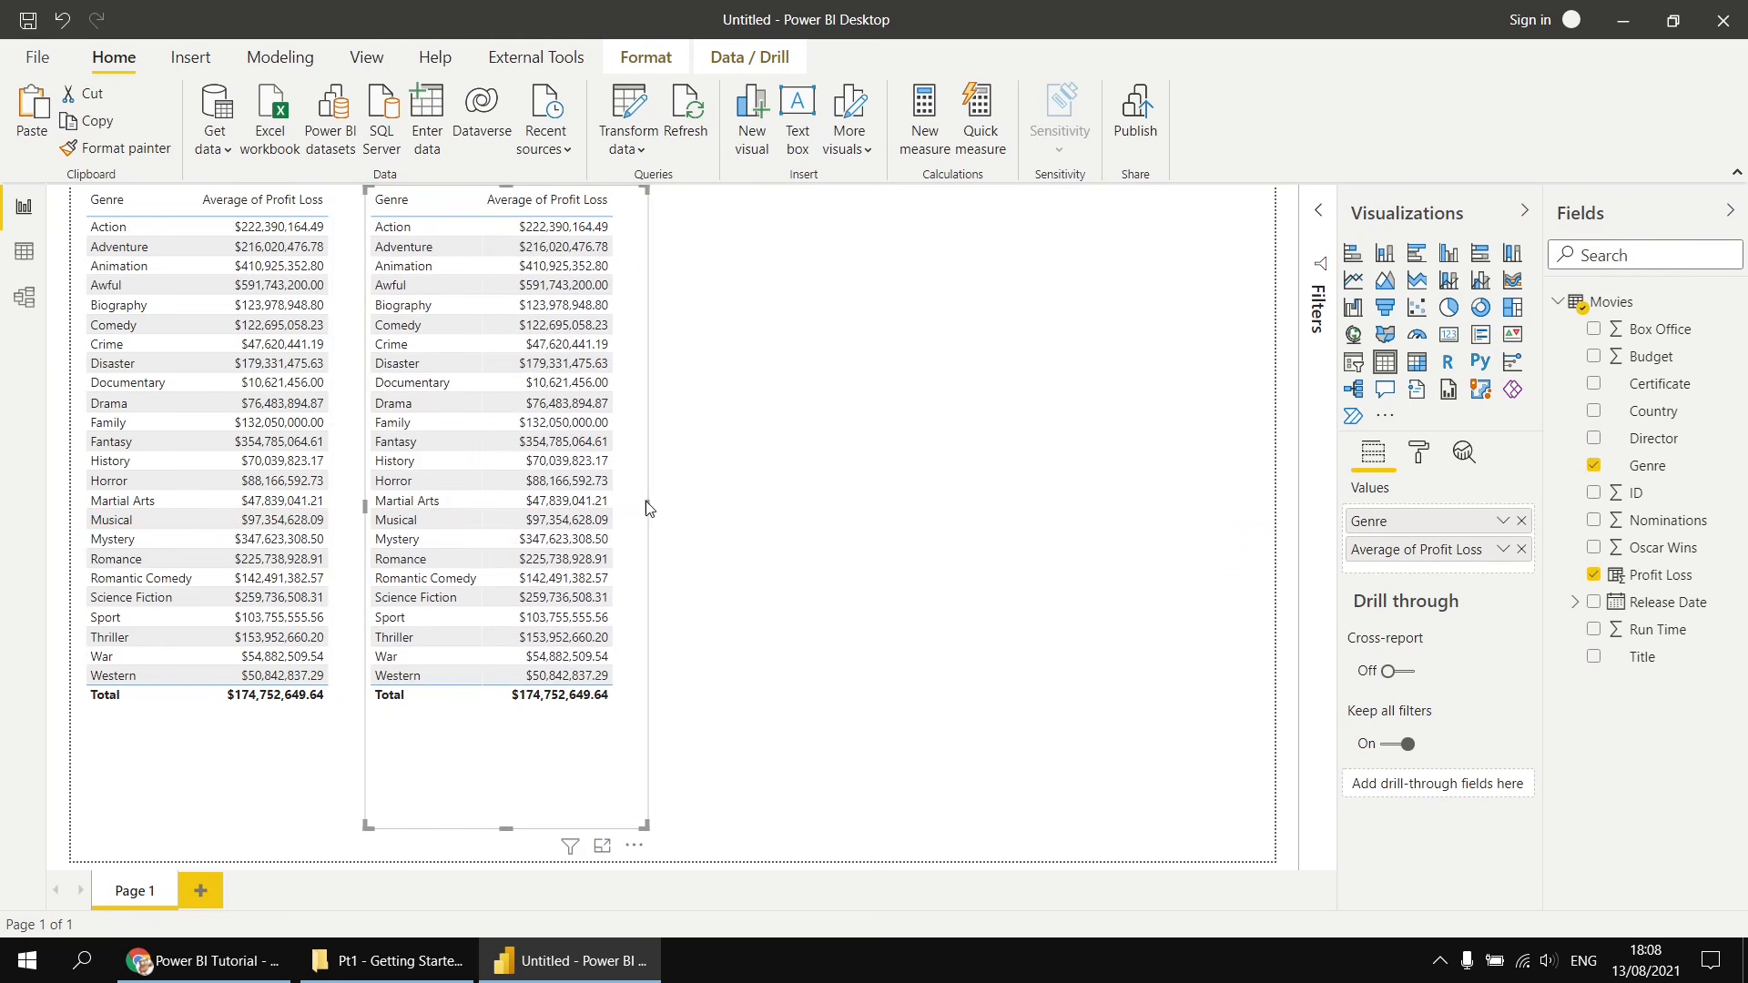
left_click_drag(649, 507, 1279, 527)
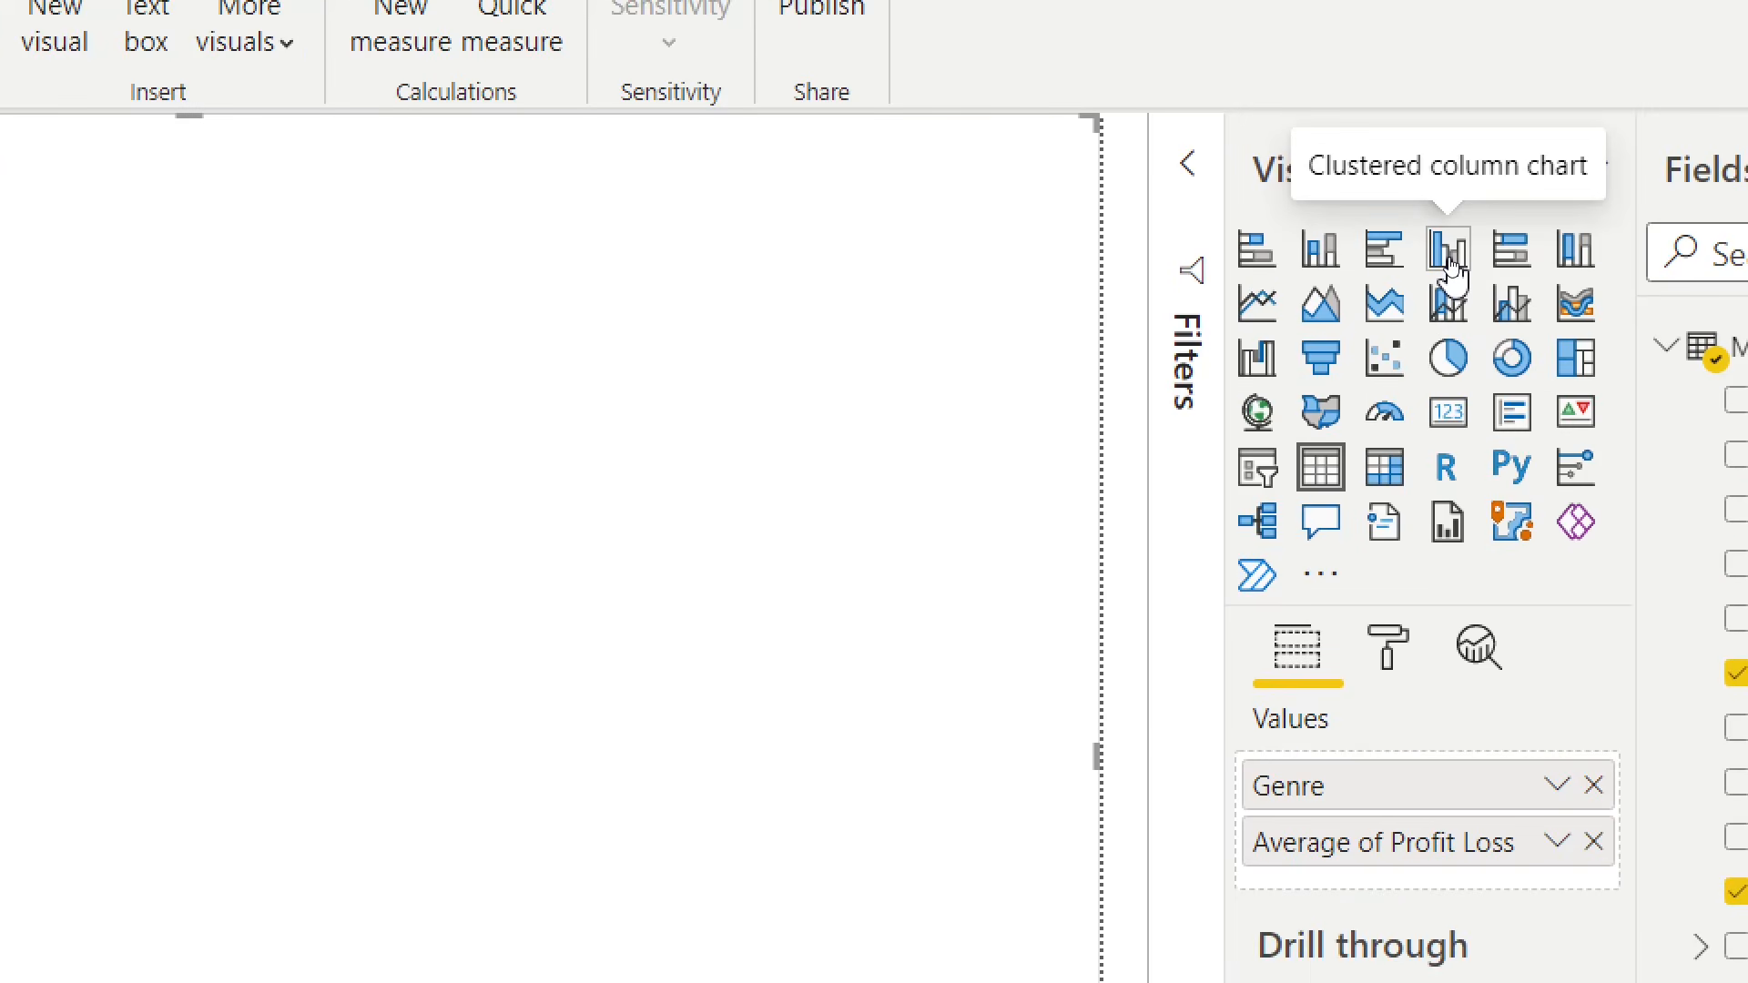
left_click(1450, 264)
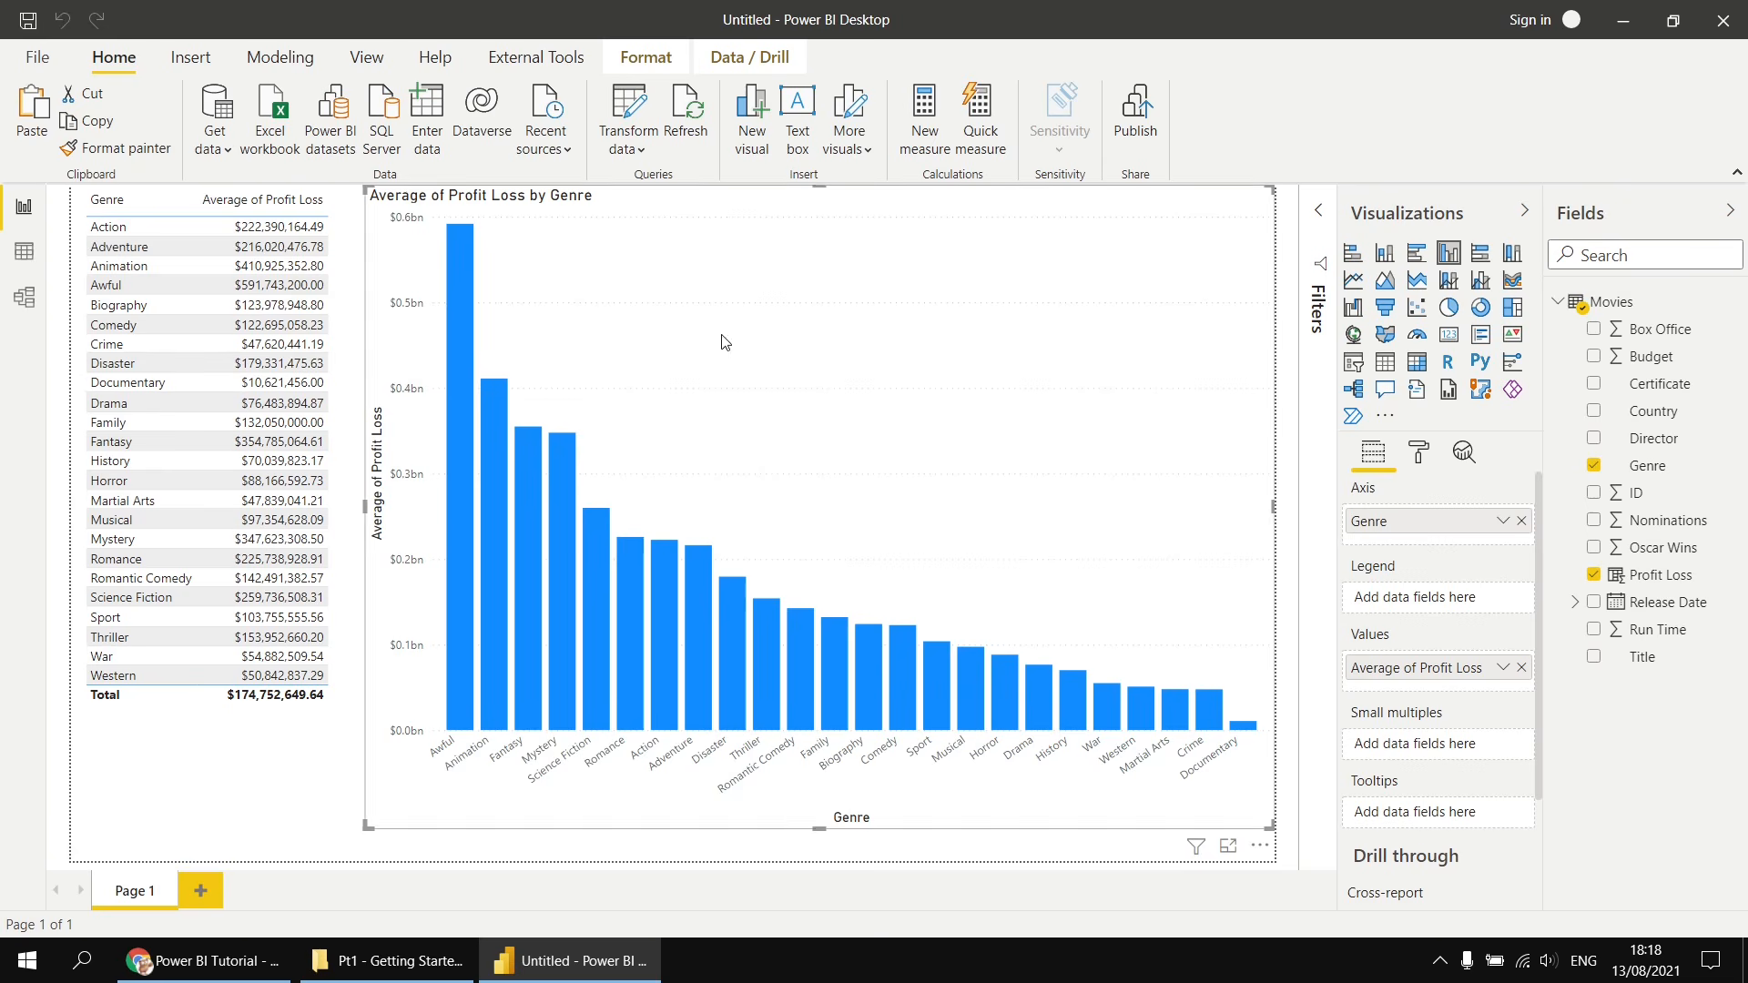
- In the Data view, start a new calculated column named Film Length using the IF function
left_click(25, 260)
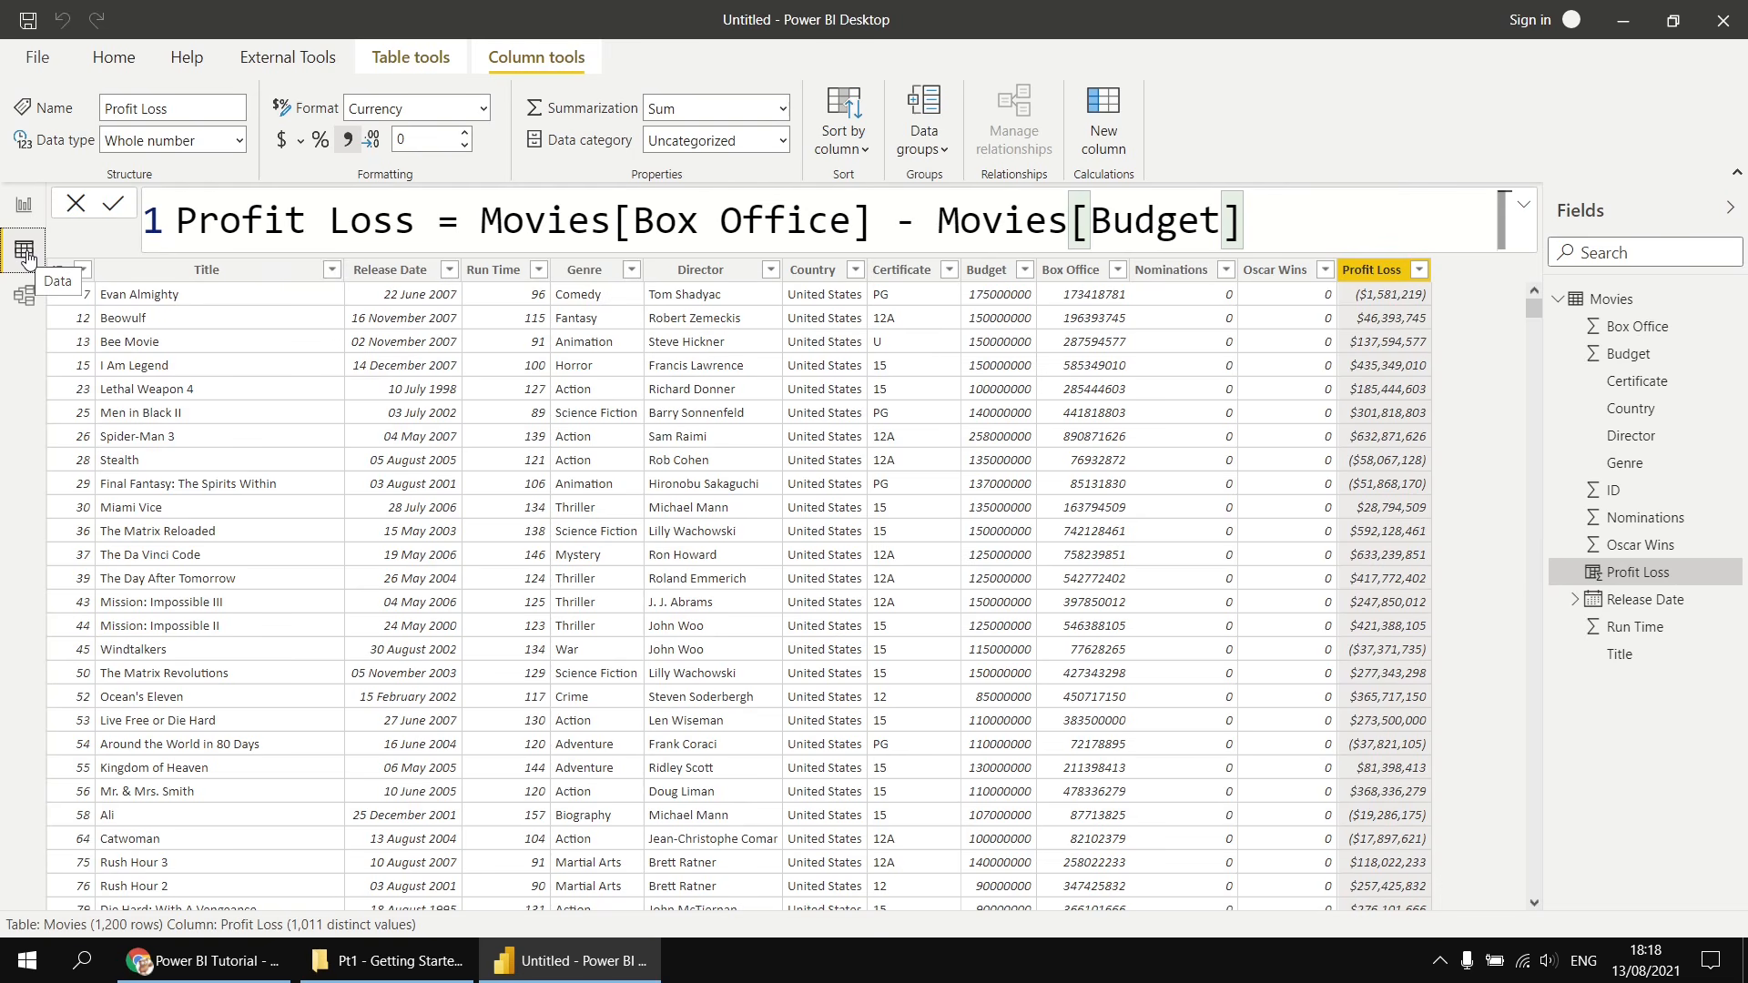
left_click(1109, 109)
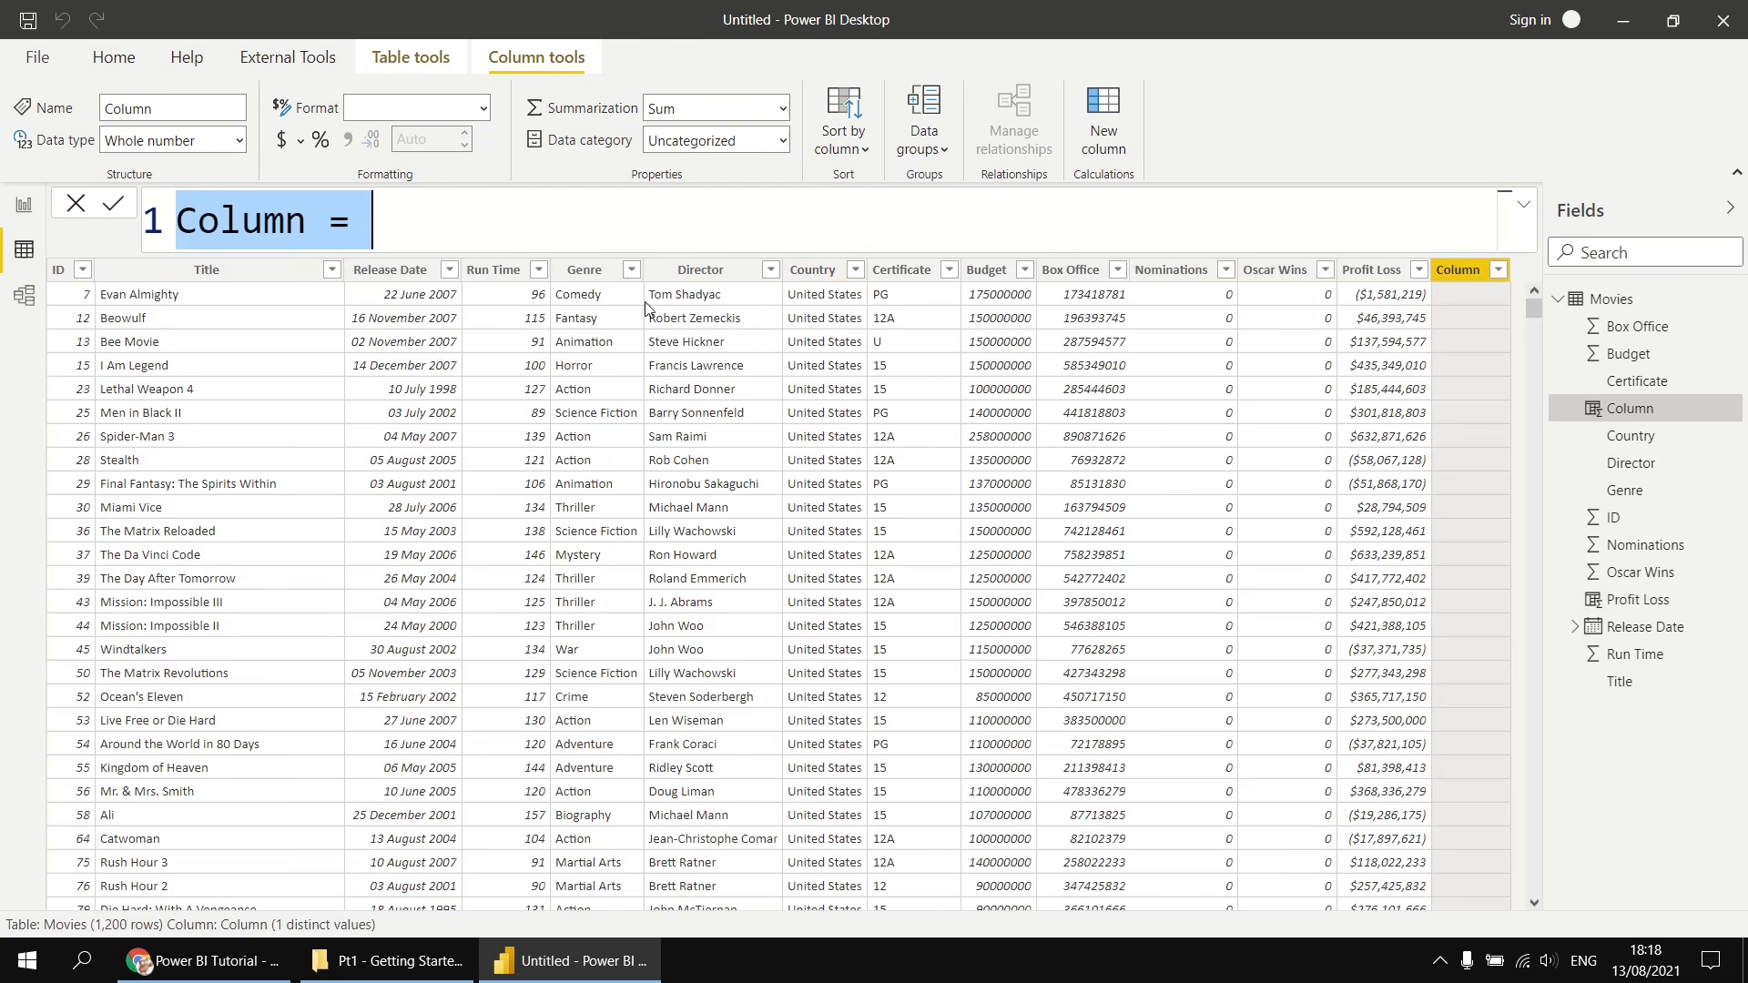
double_click(248, 229)
type("Film Len")
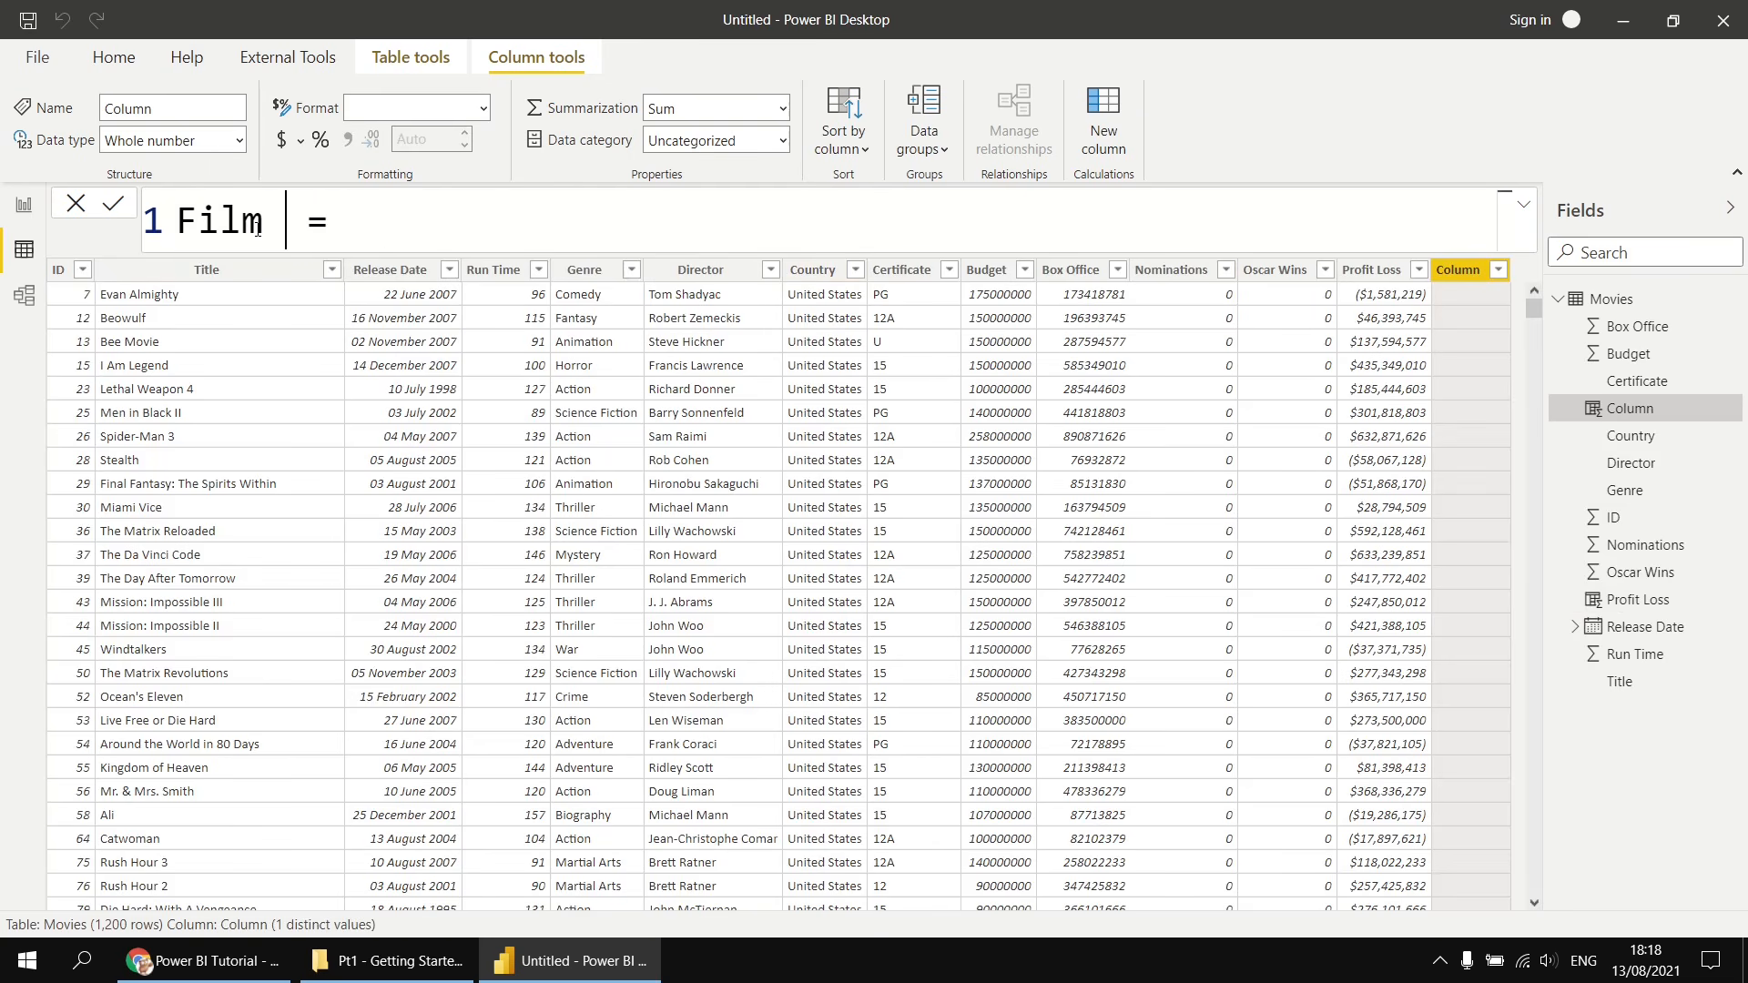
type("gth")
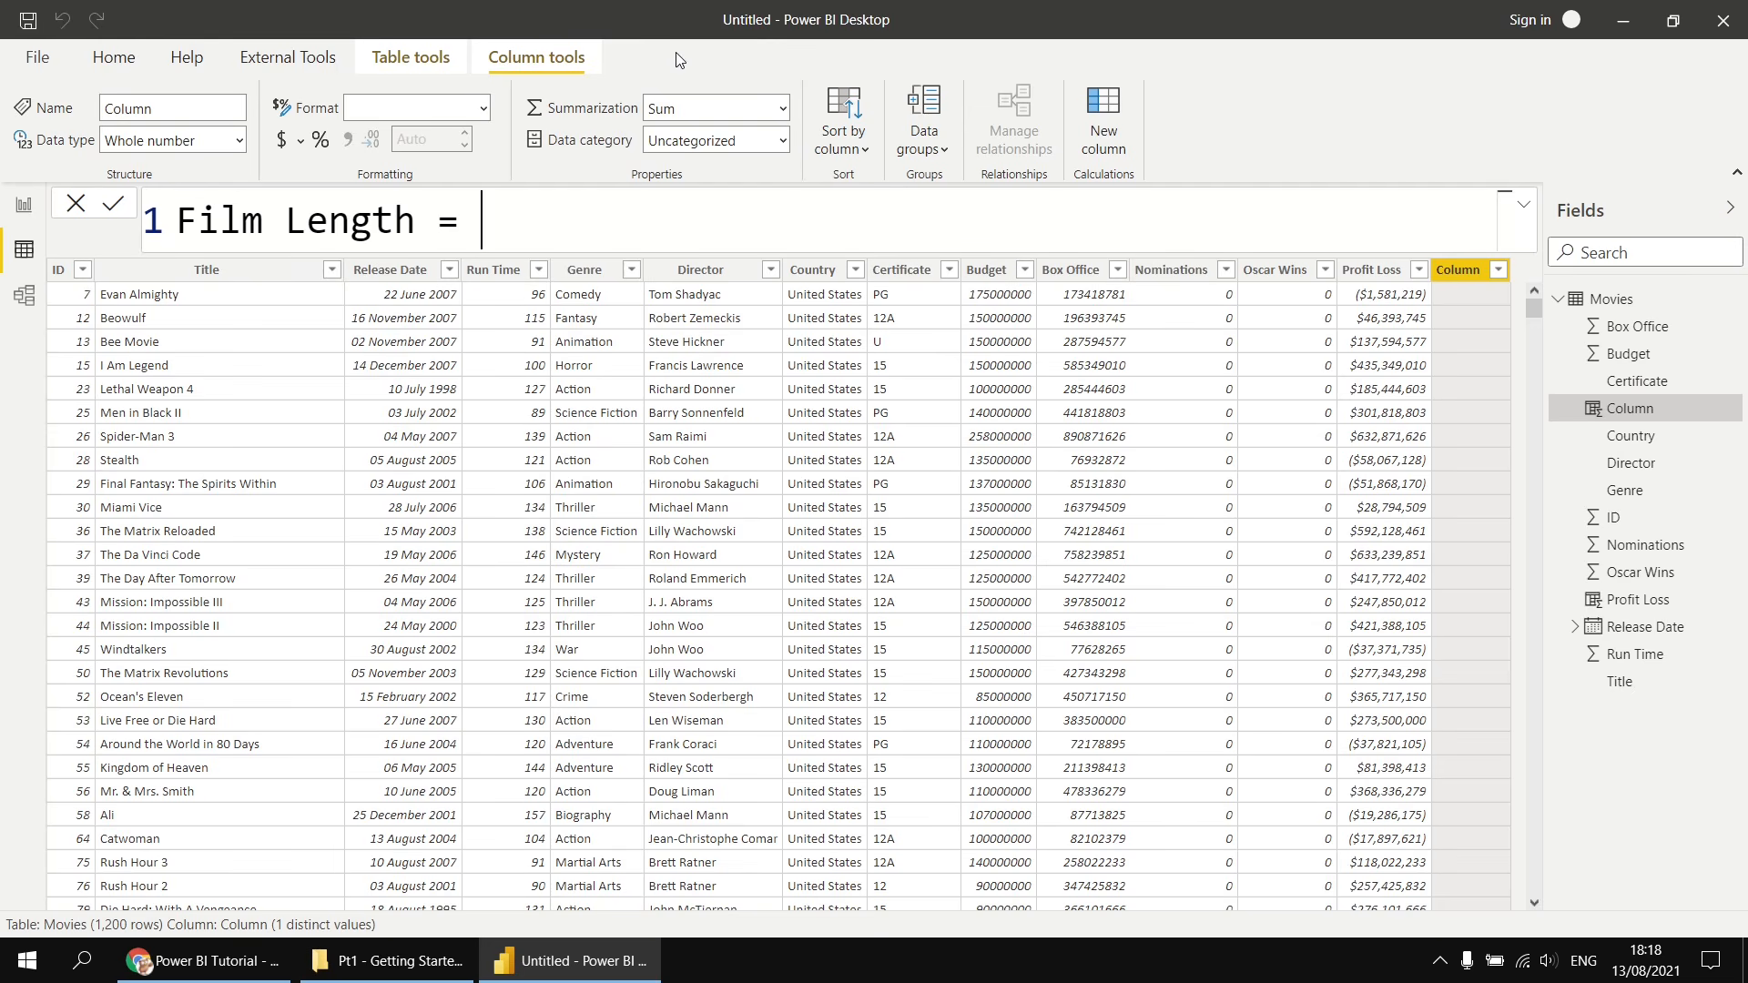
type("i")
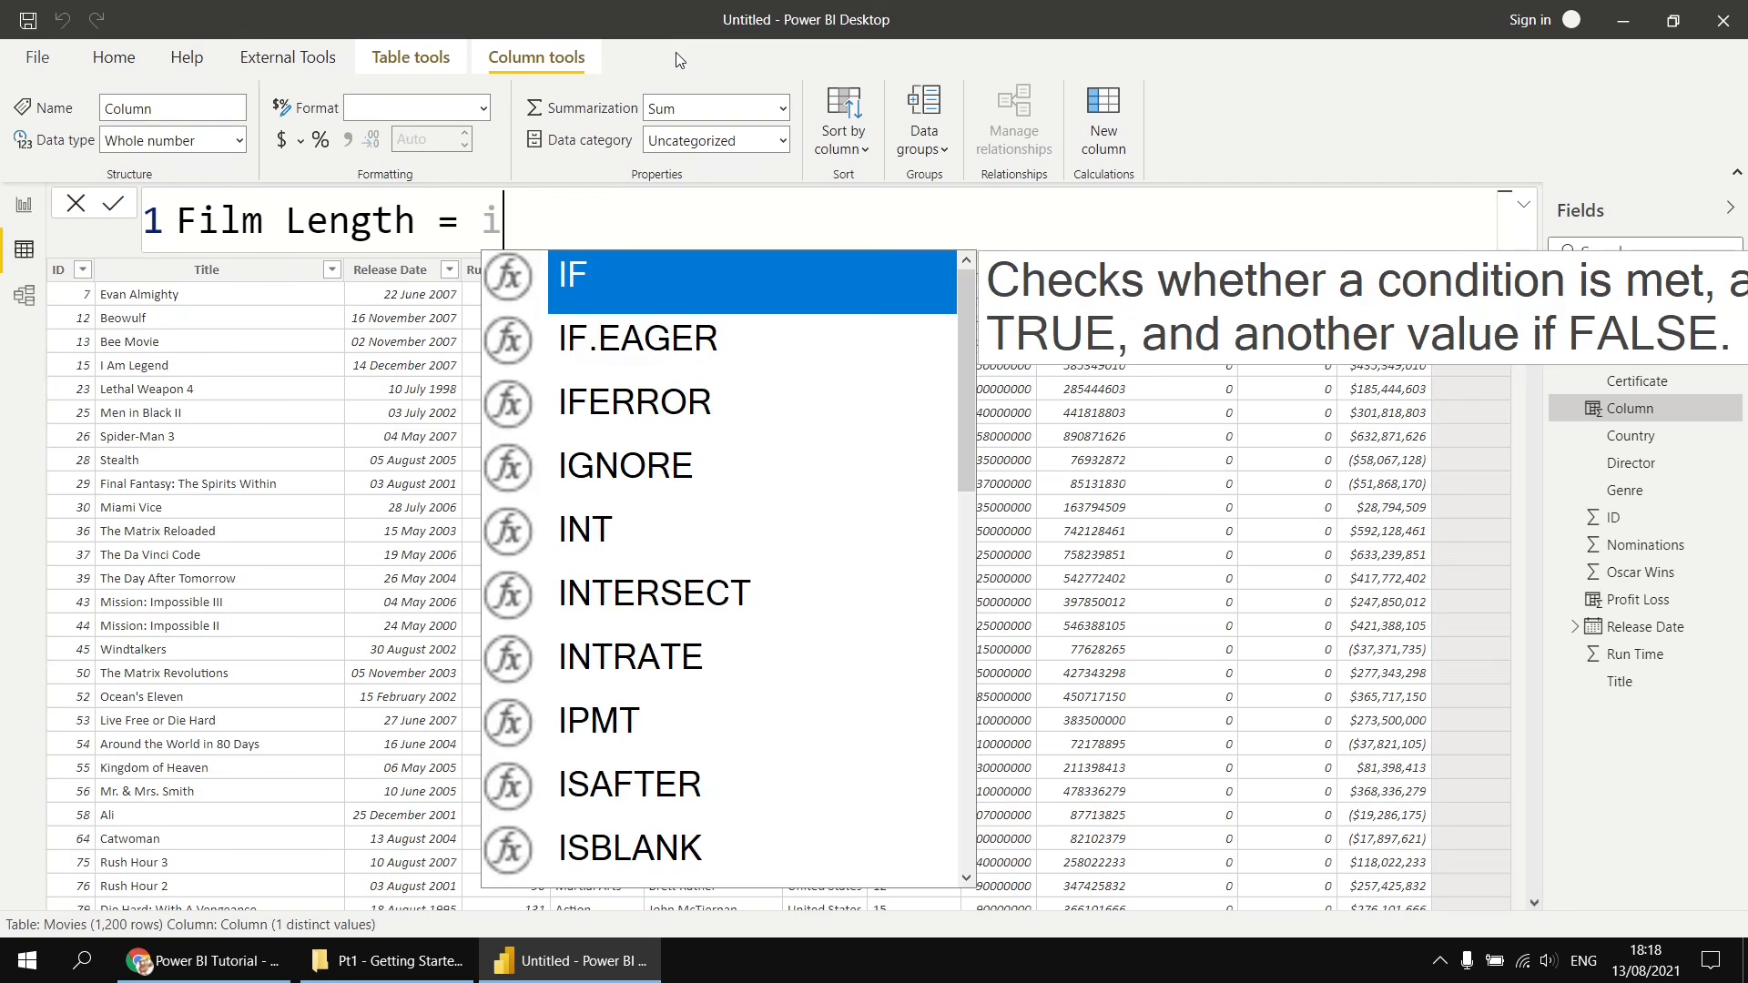
type("f")
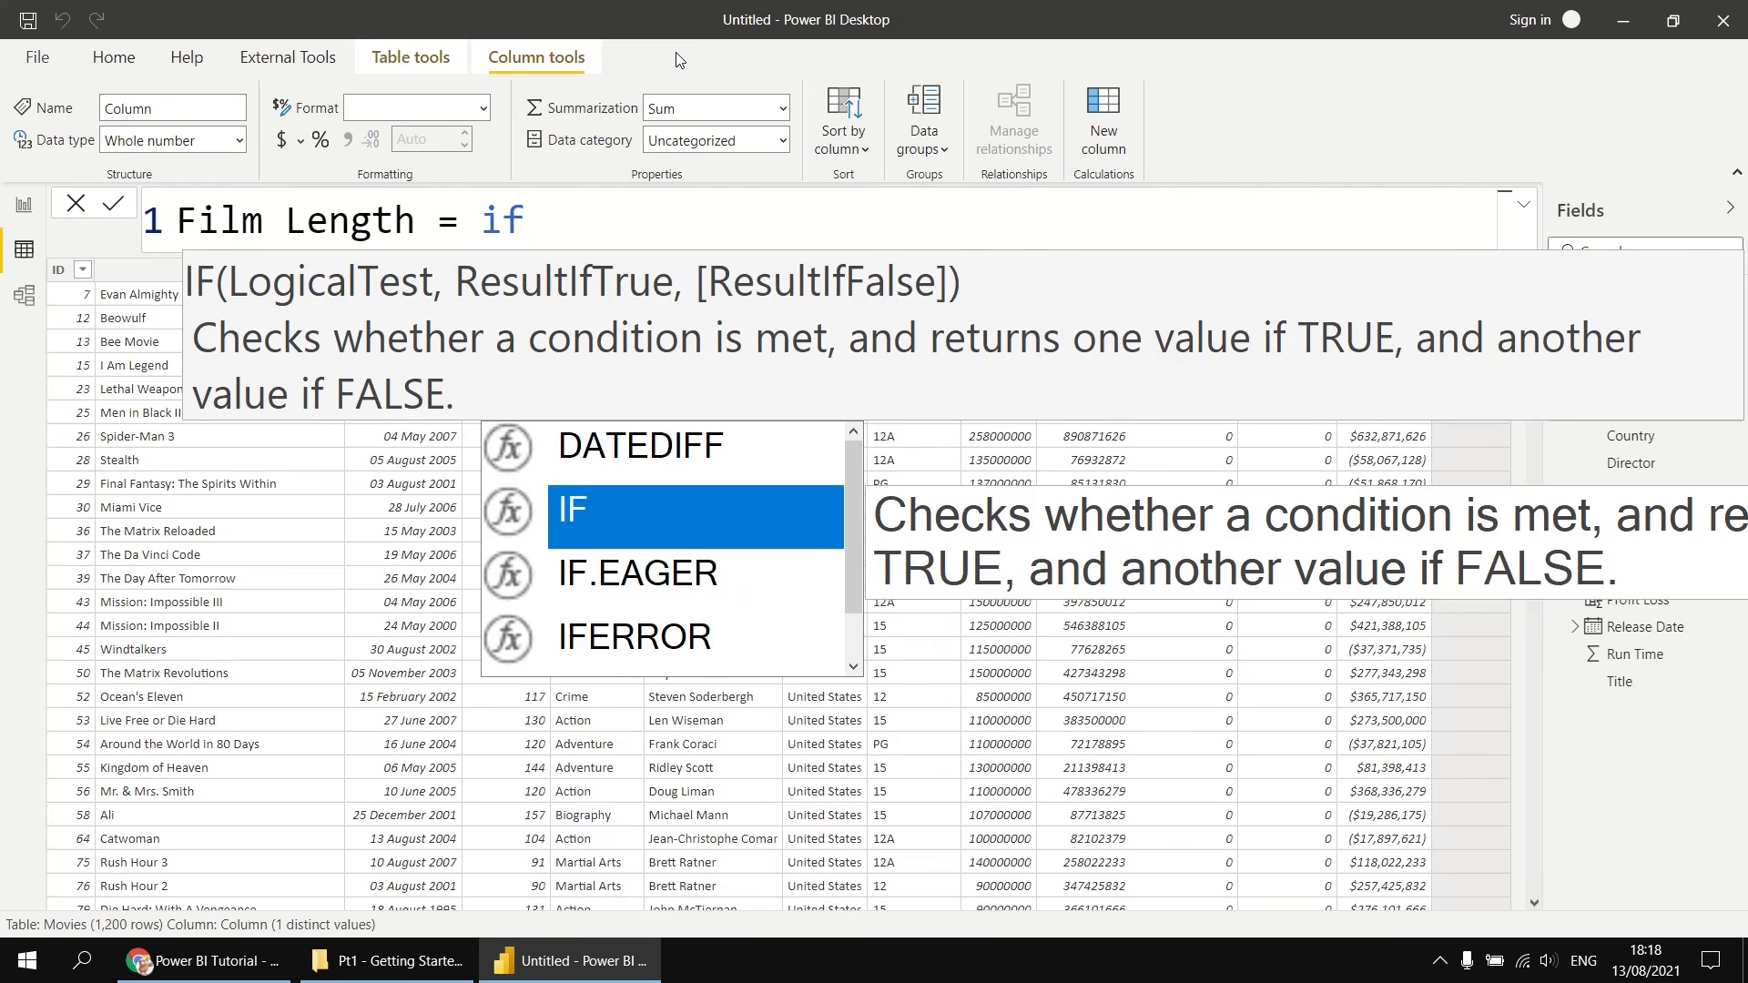
key("Tab")
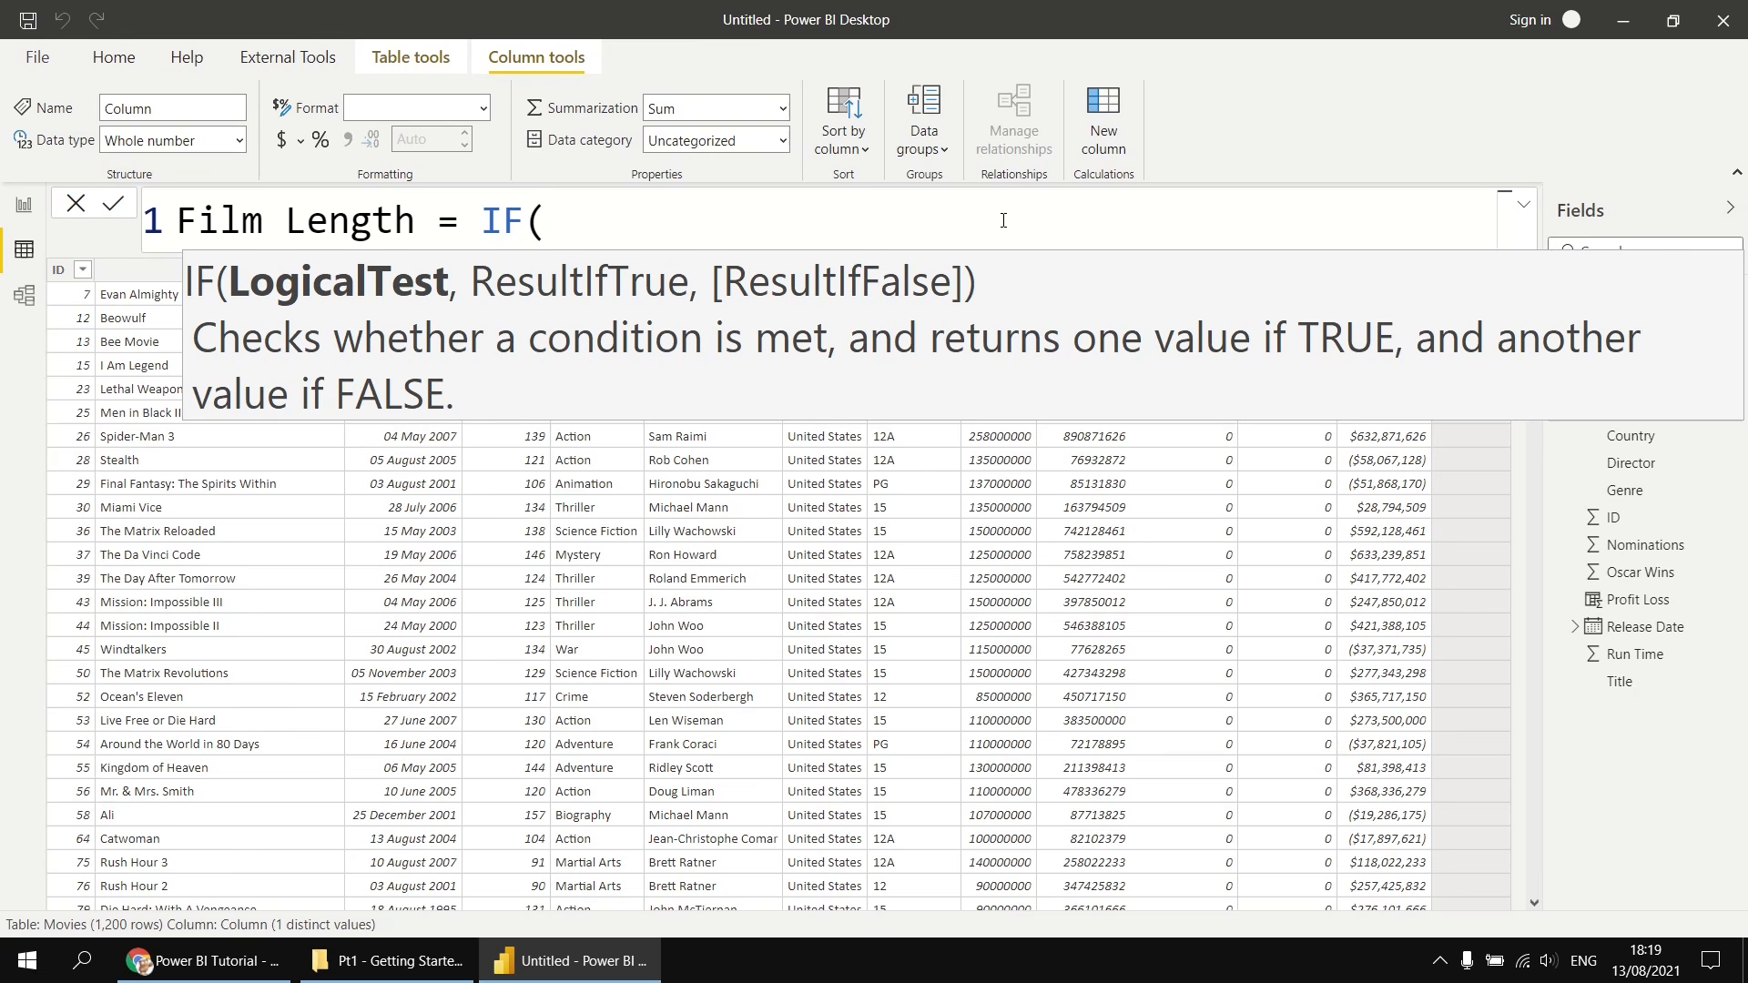
- Enter the IF condition Movies[Run Time] > 120 on a new line of the formula
key("shift+Return")
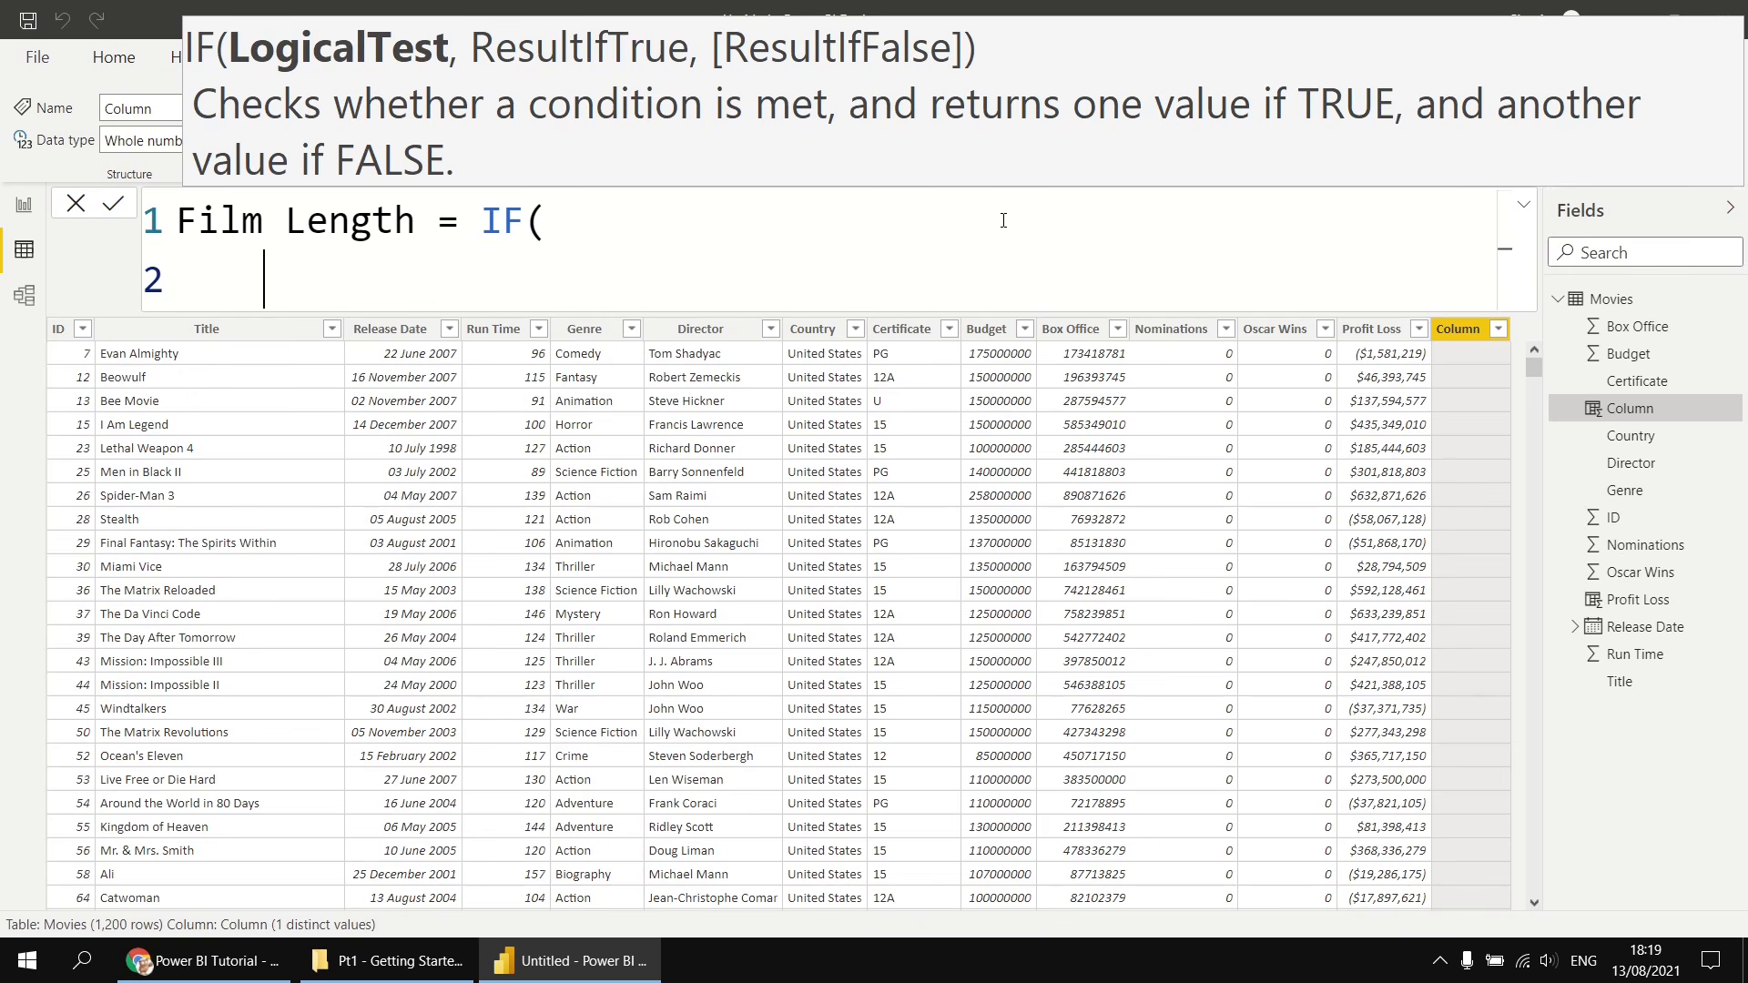
type("ru")
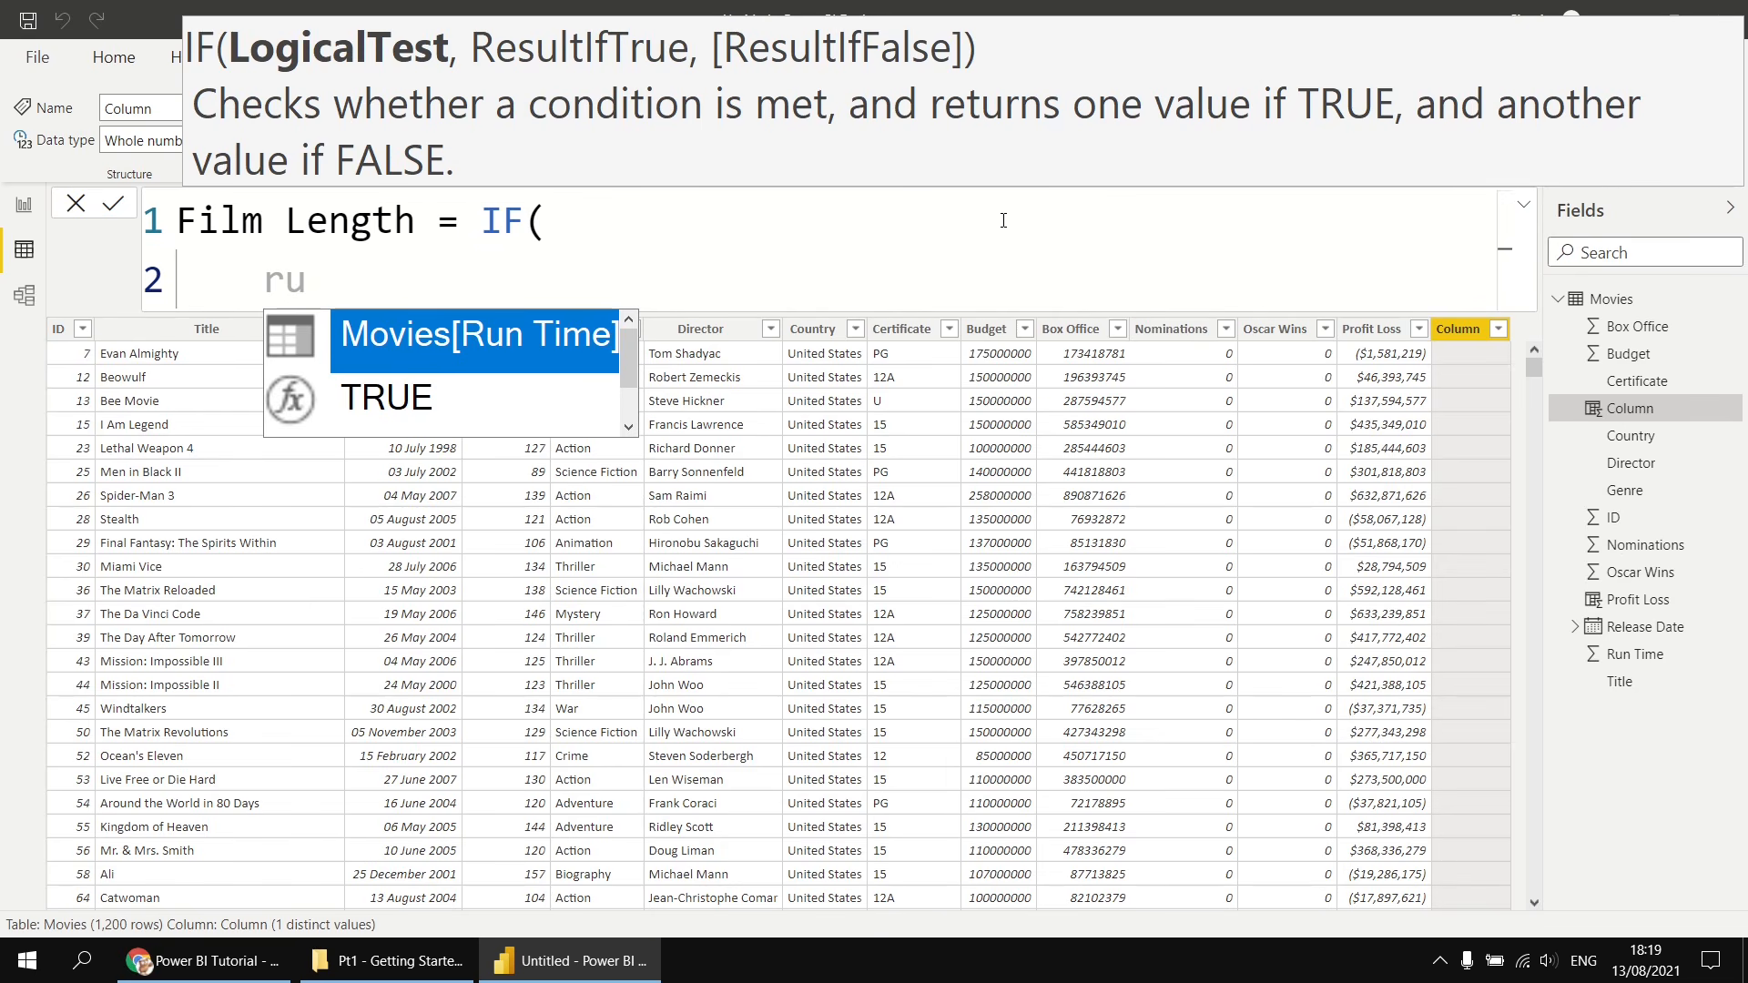
key("Tab")
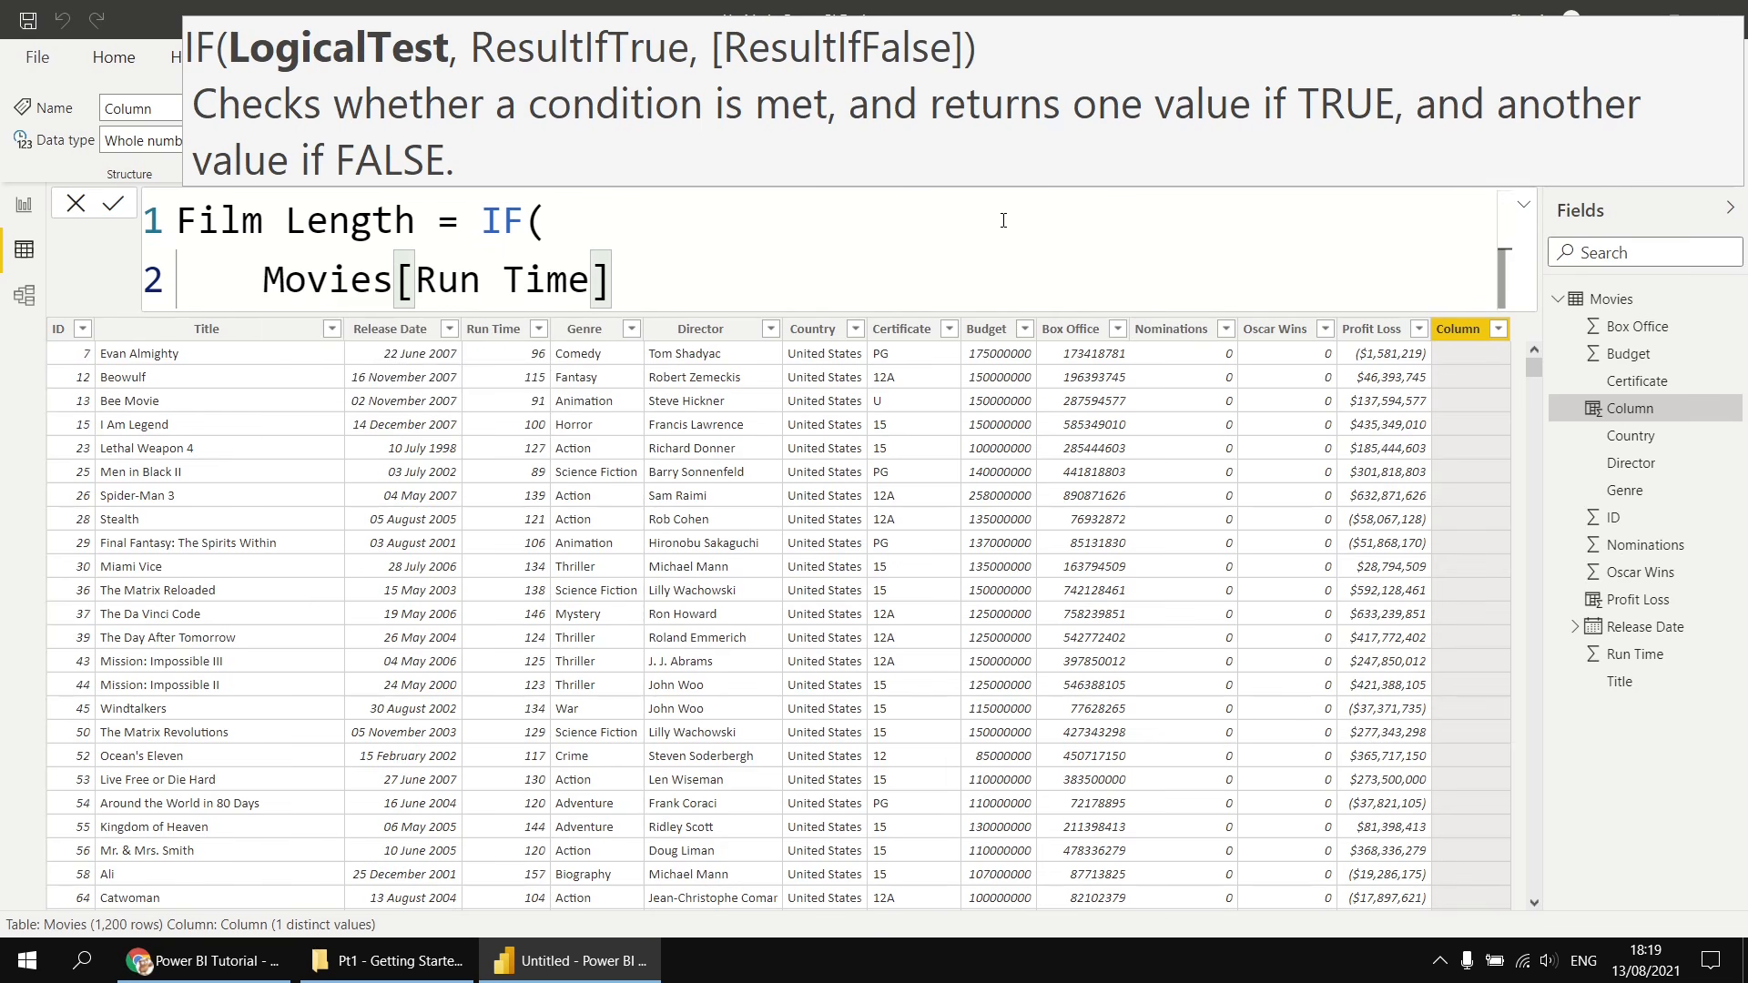
type("> ")
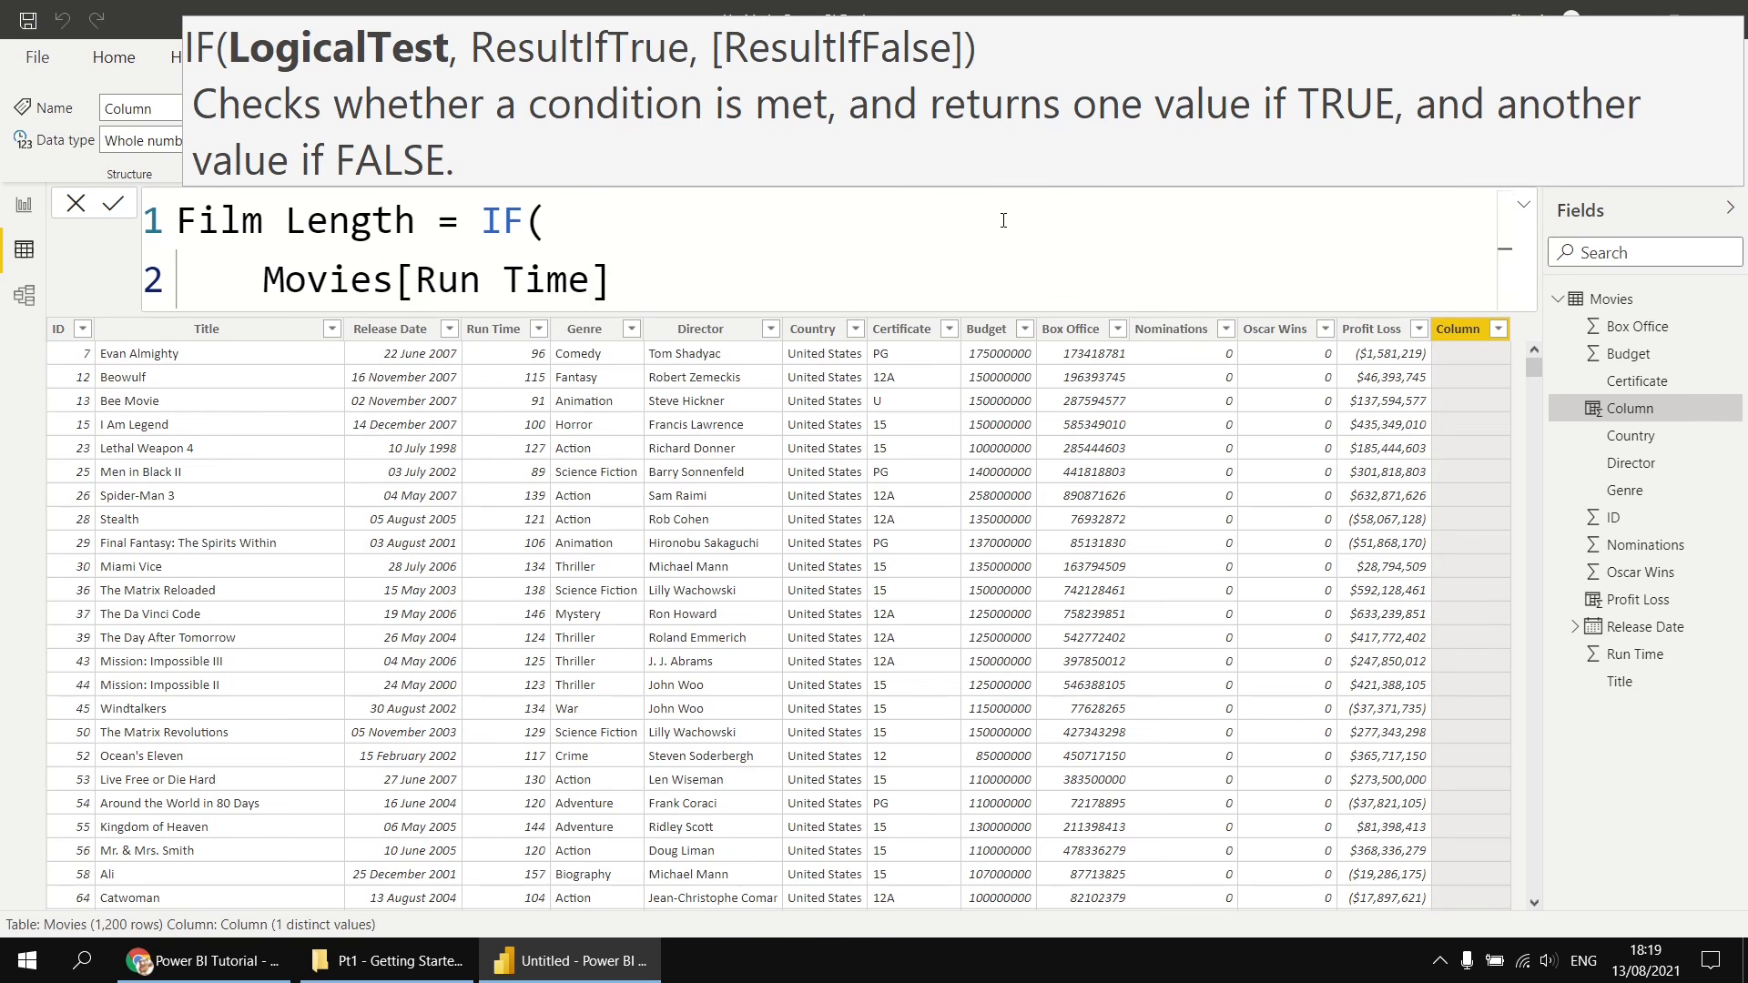
type("120,")
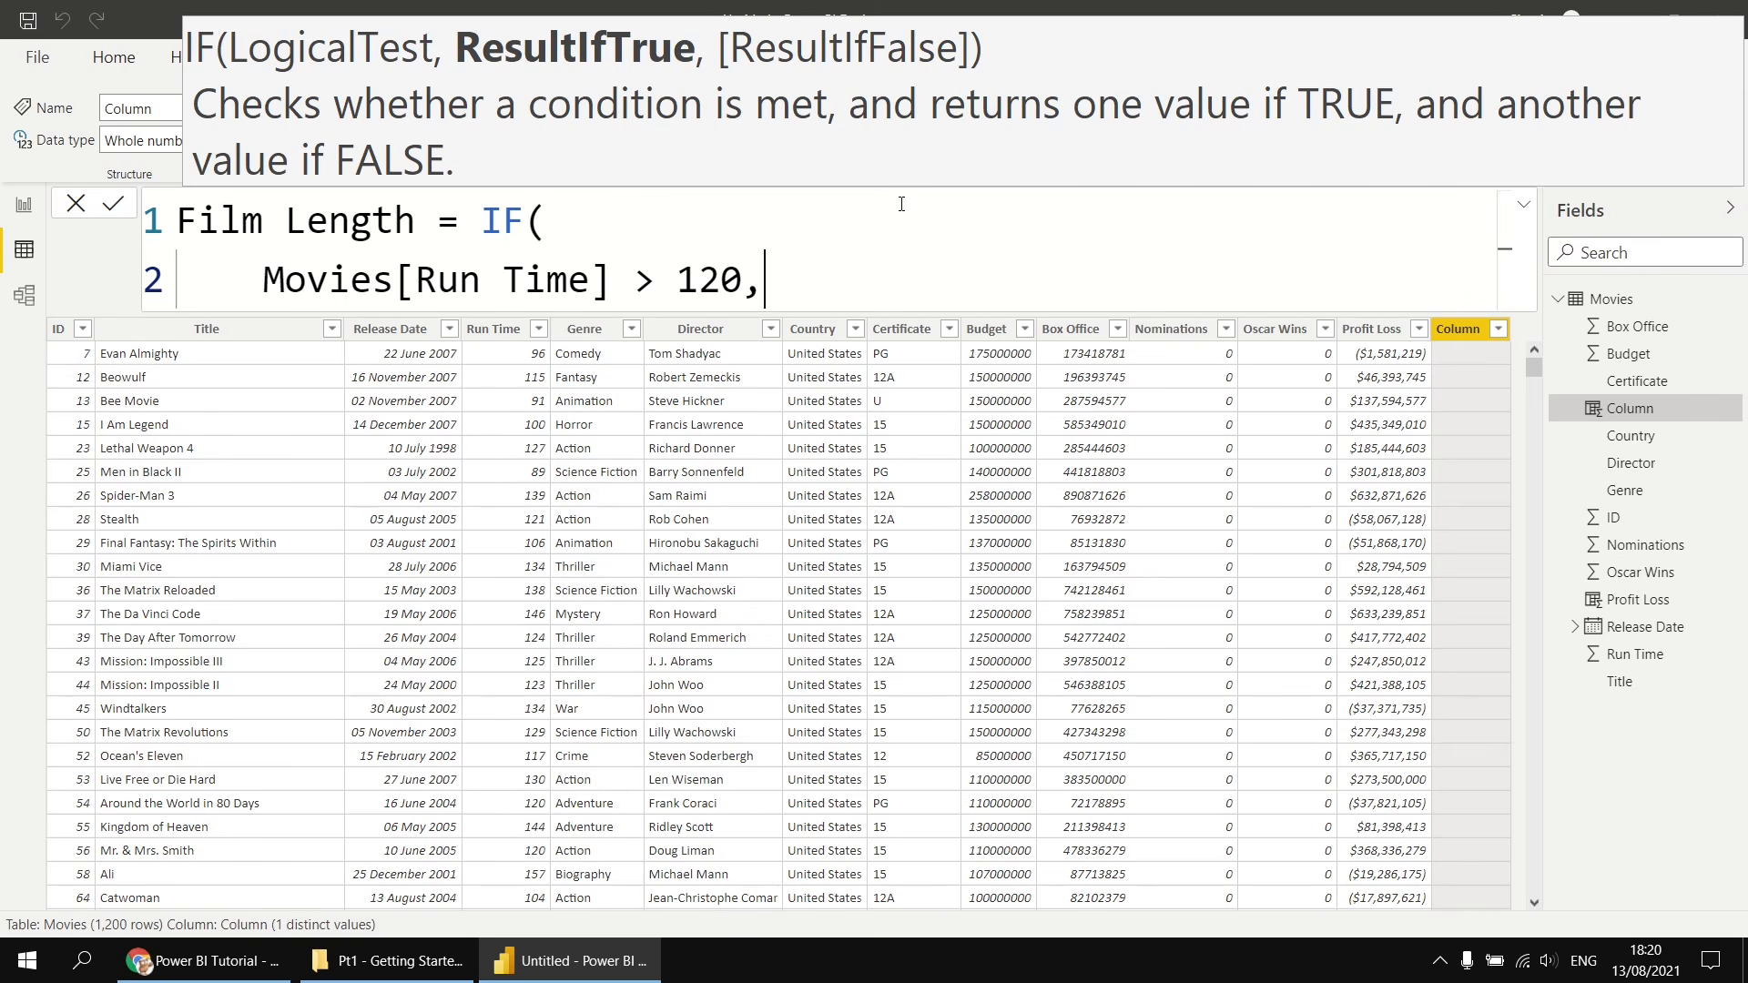
- On a new line of the IF formula, enter "Long" as the result when the condition is true
key("shift+Return")
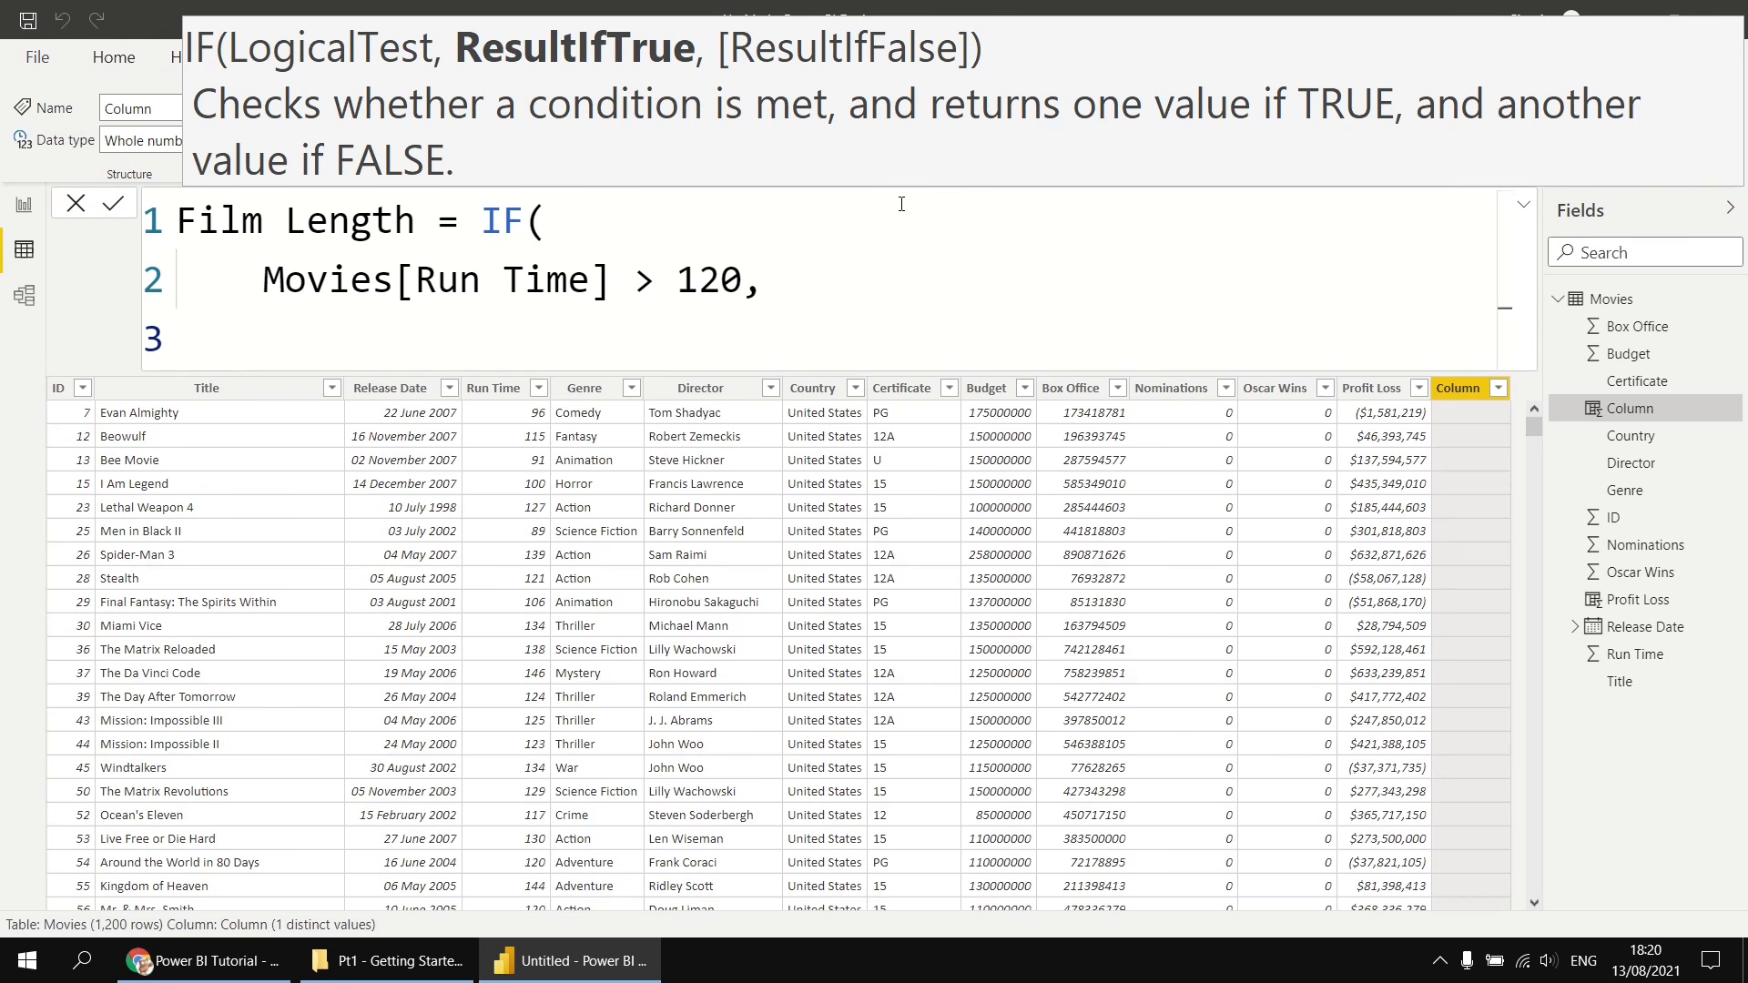
type("\"Long")
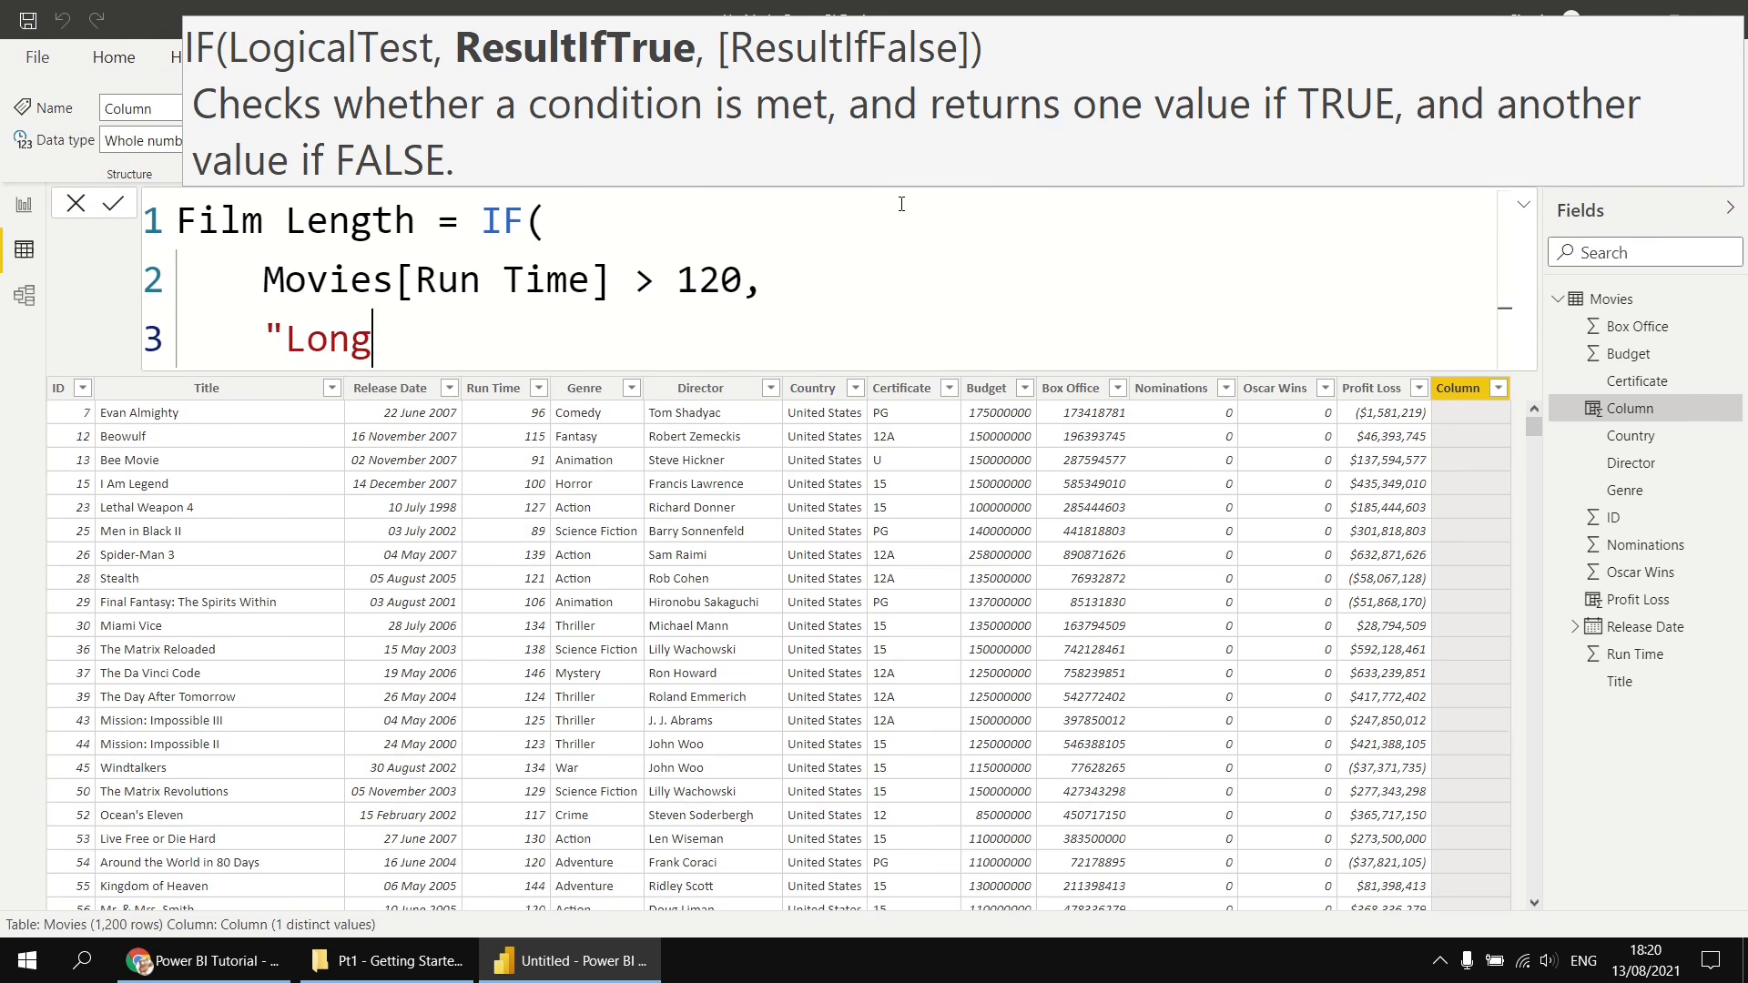
type("\",")
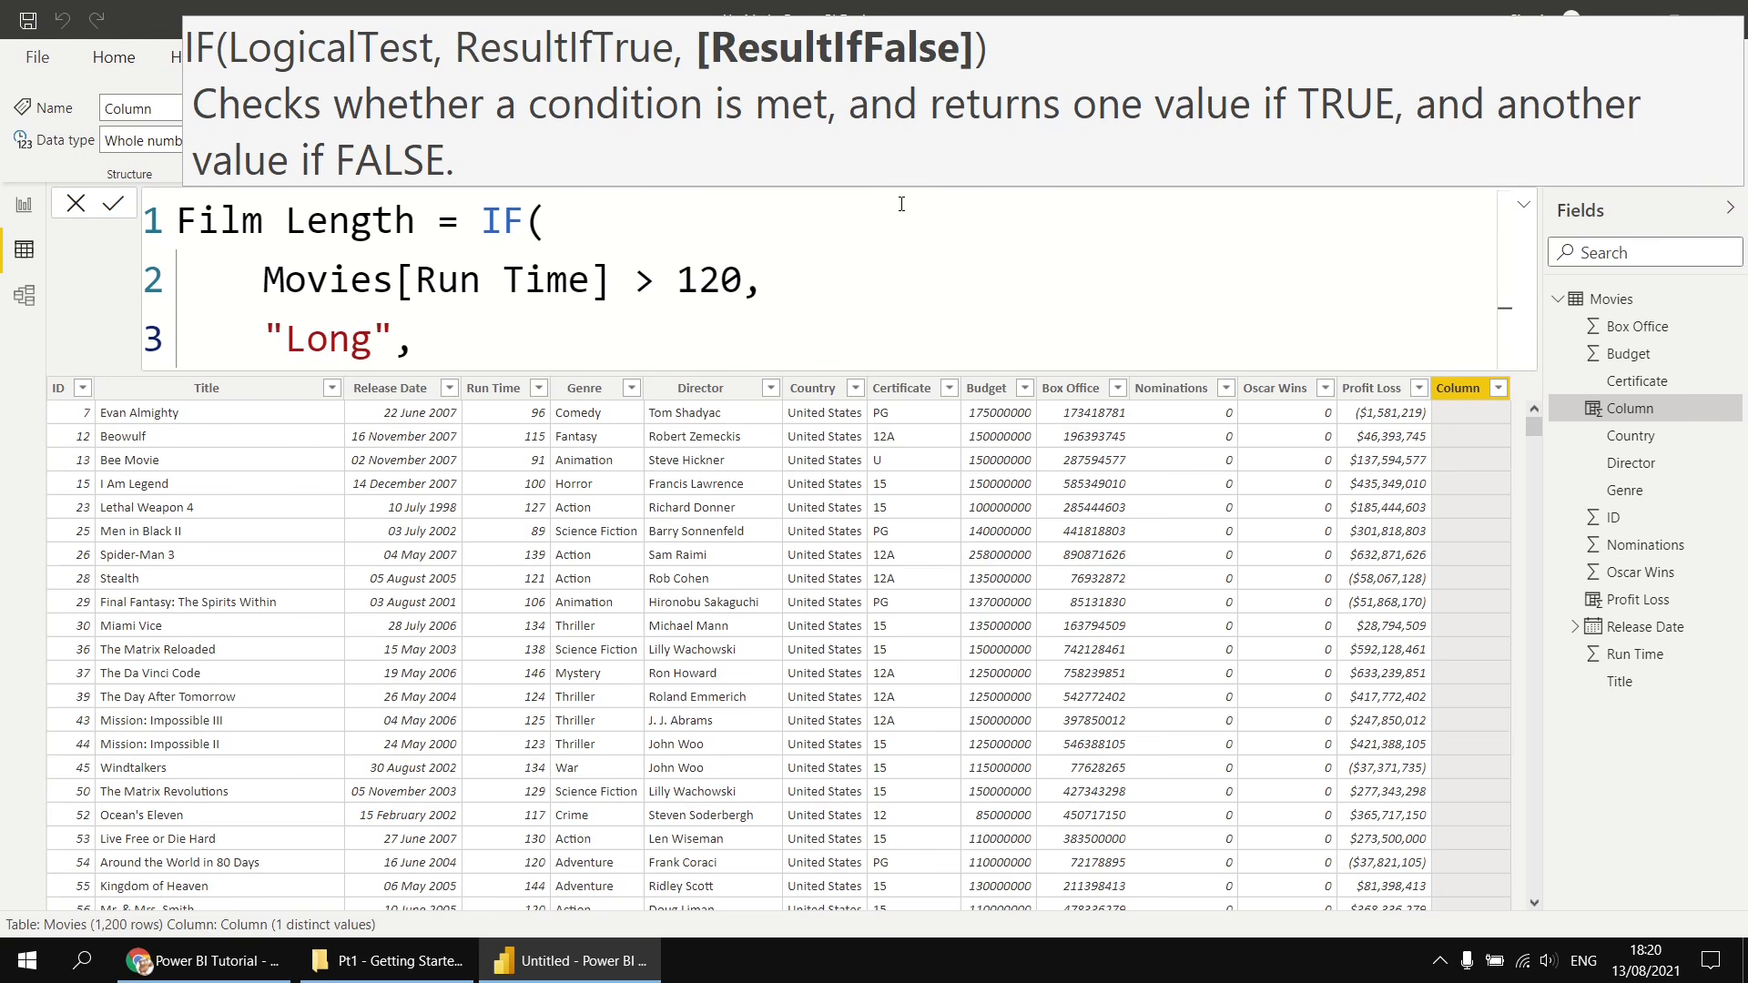
- Enter "Short" as the false result, close the IF function and commit the Film Length column
key("shift+Return")
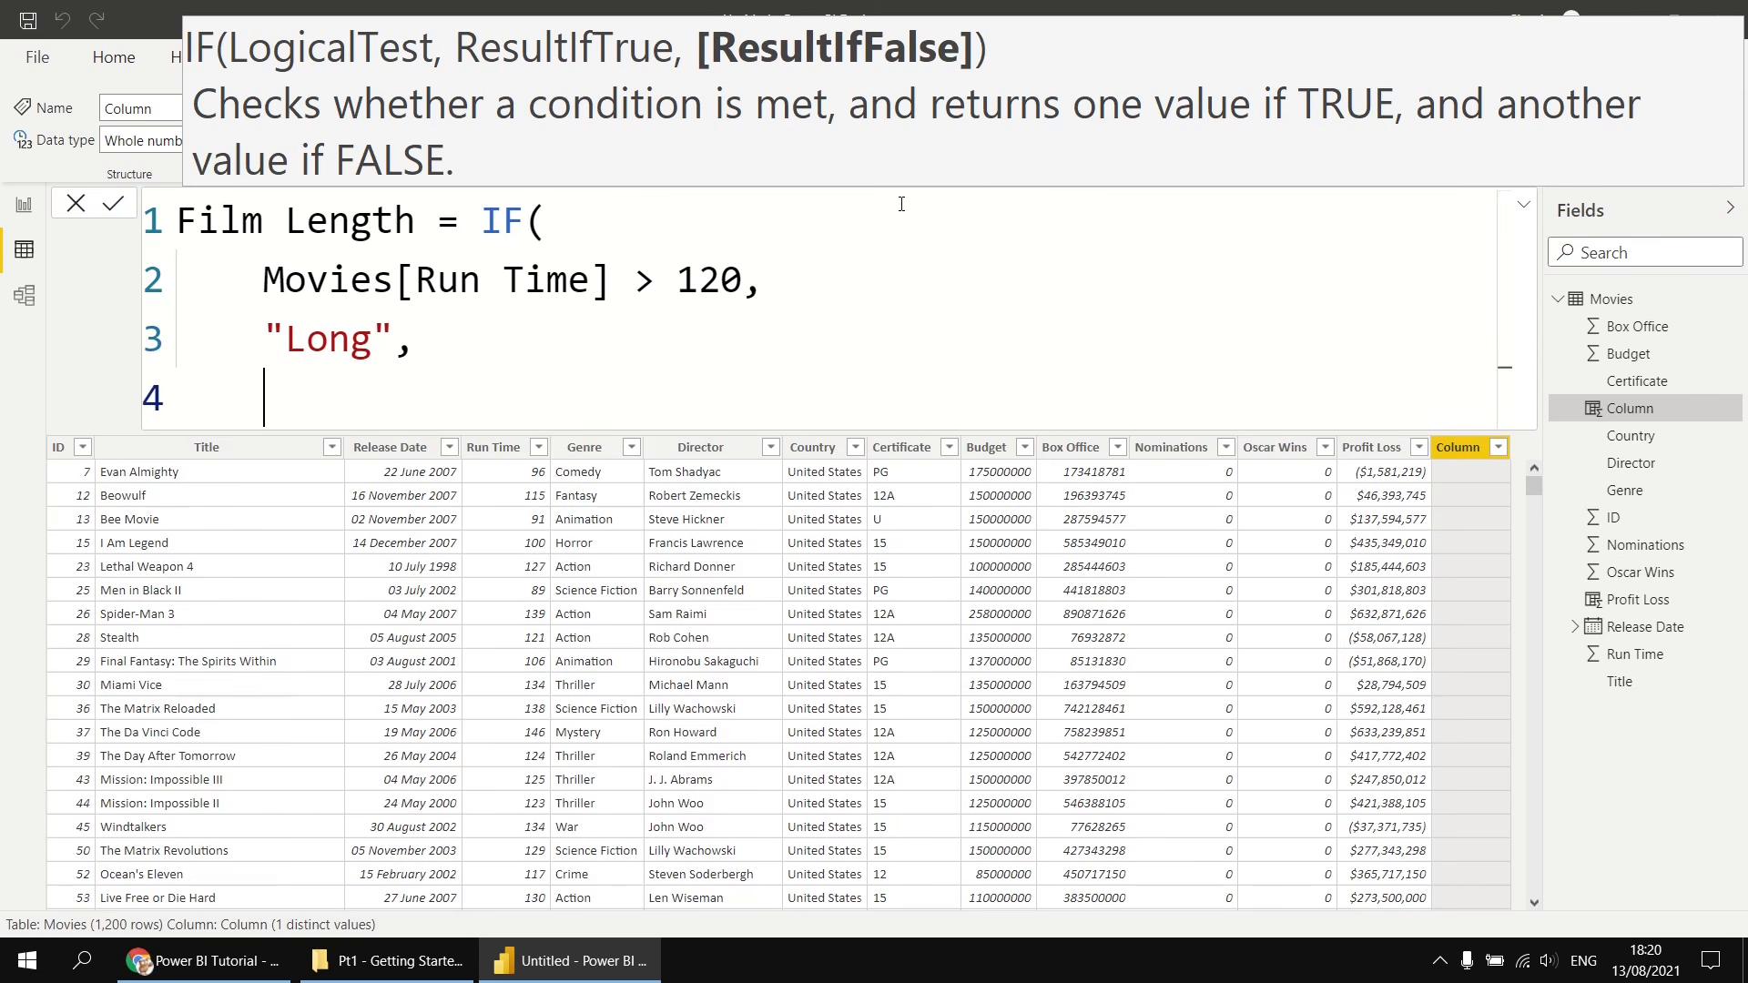
type("\"Shor")
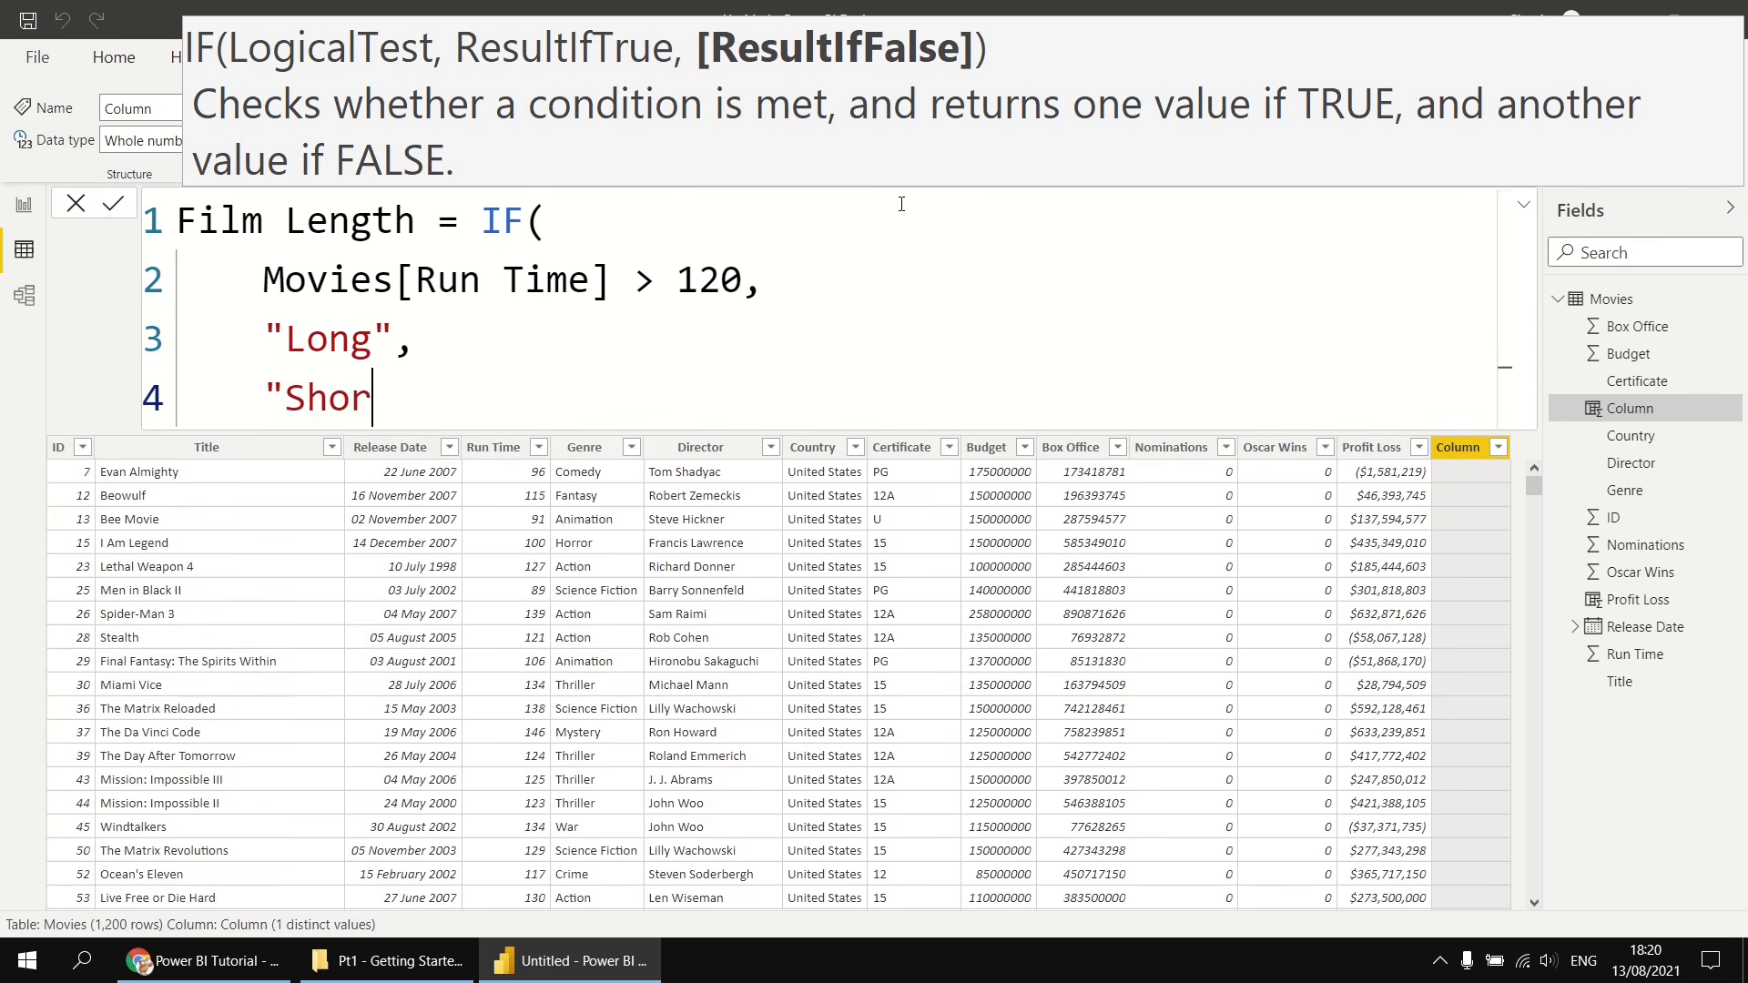
type("t\"")
key("shift+Return")
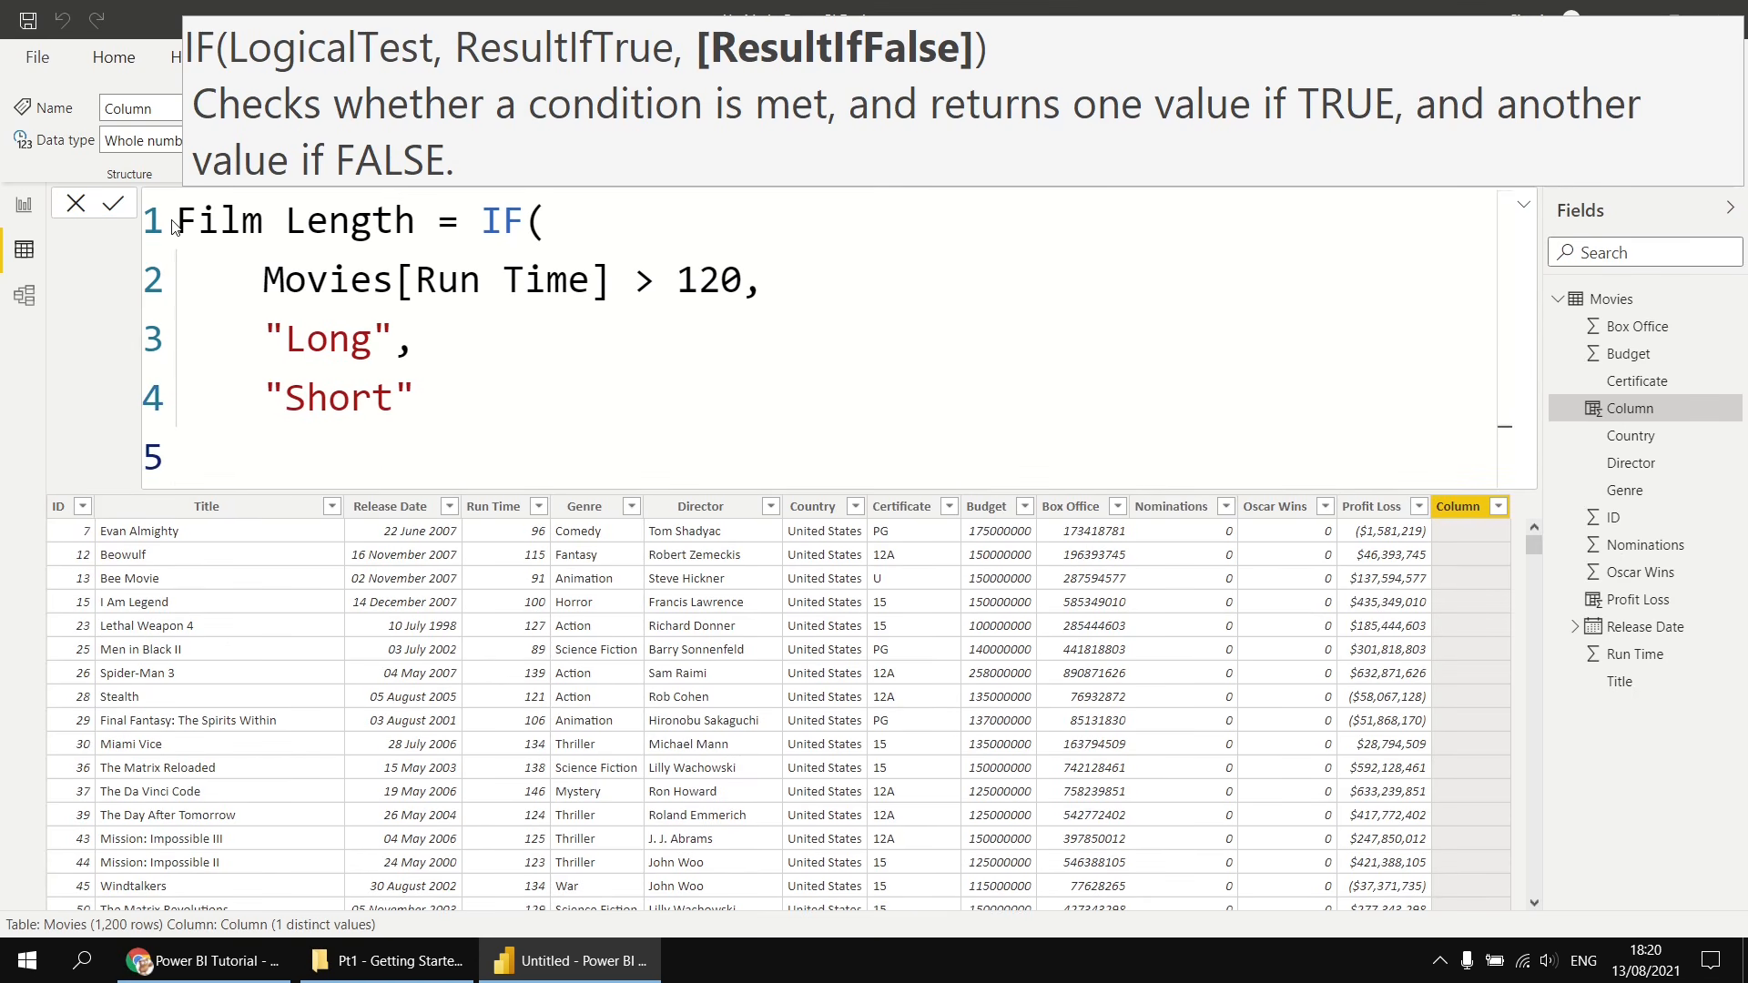
type(")")
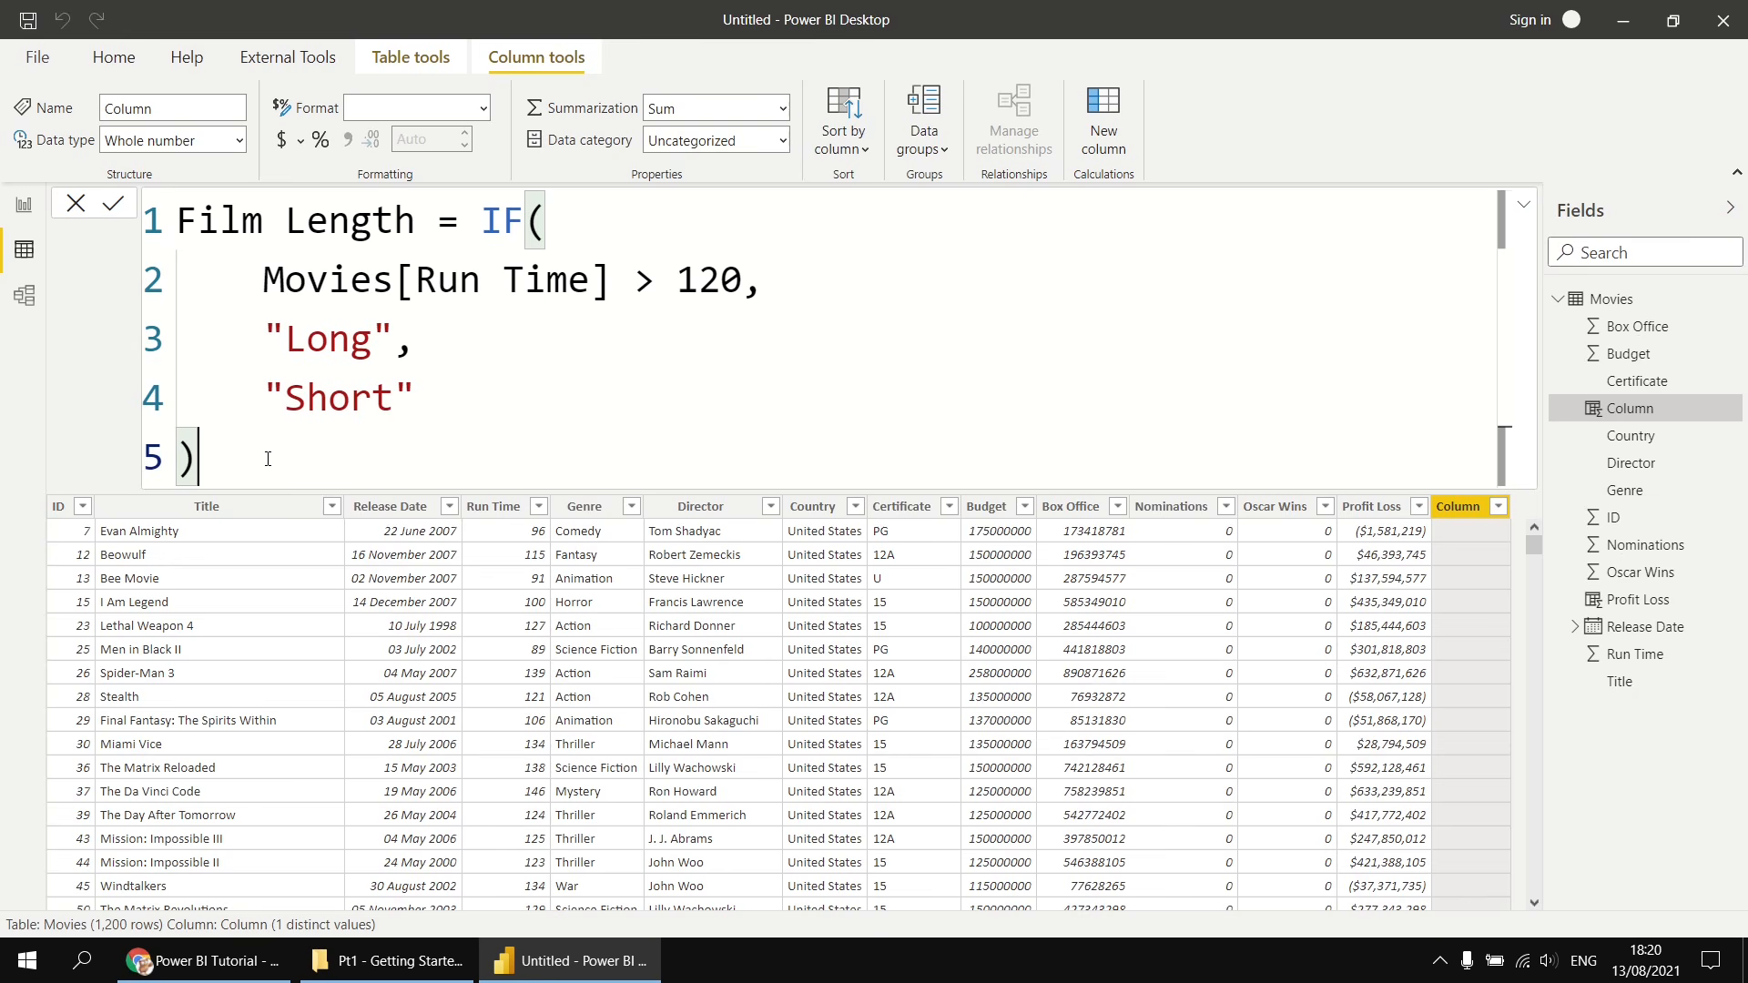
left_click(113, 210)
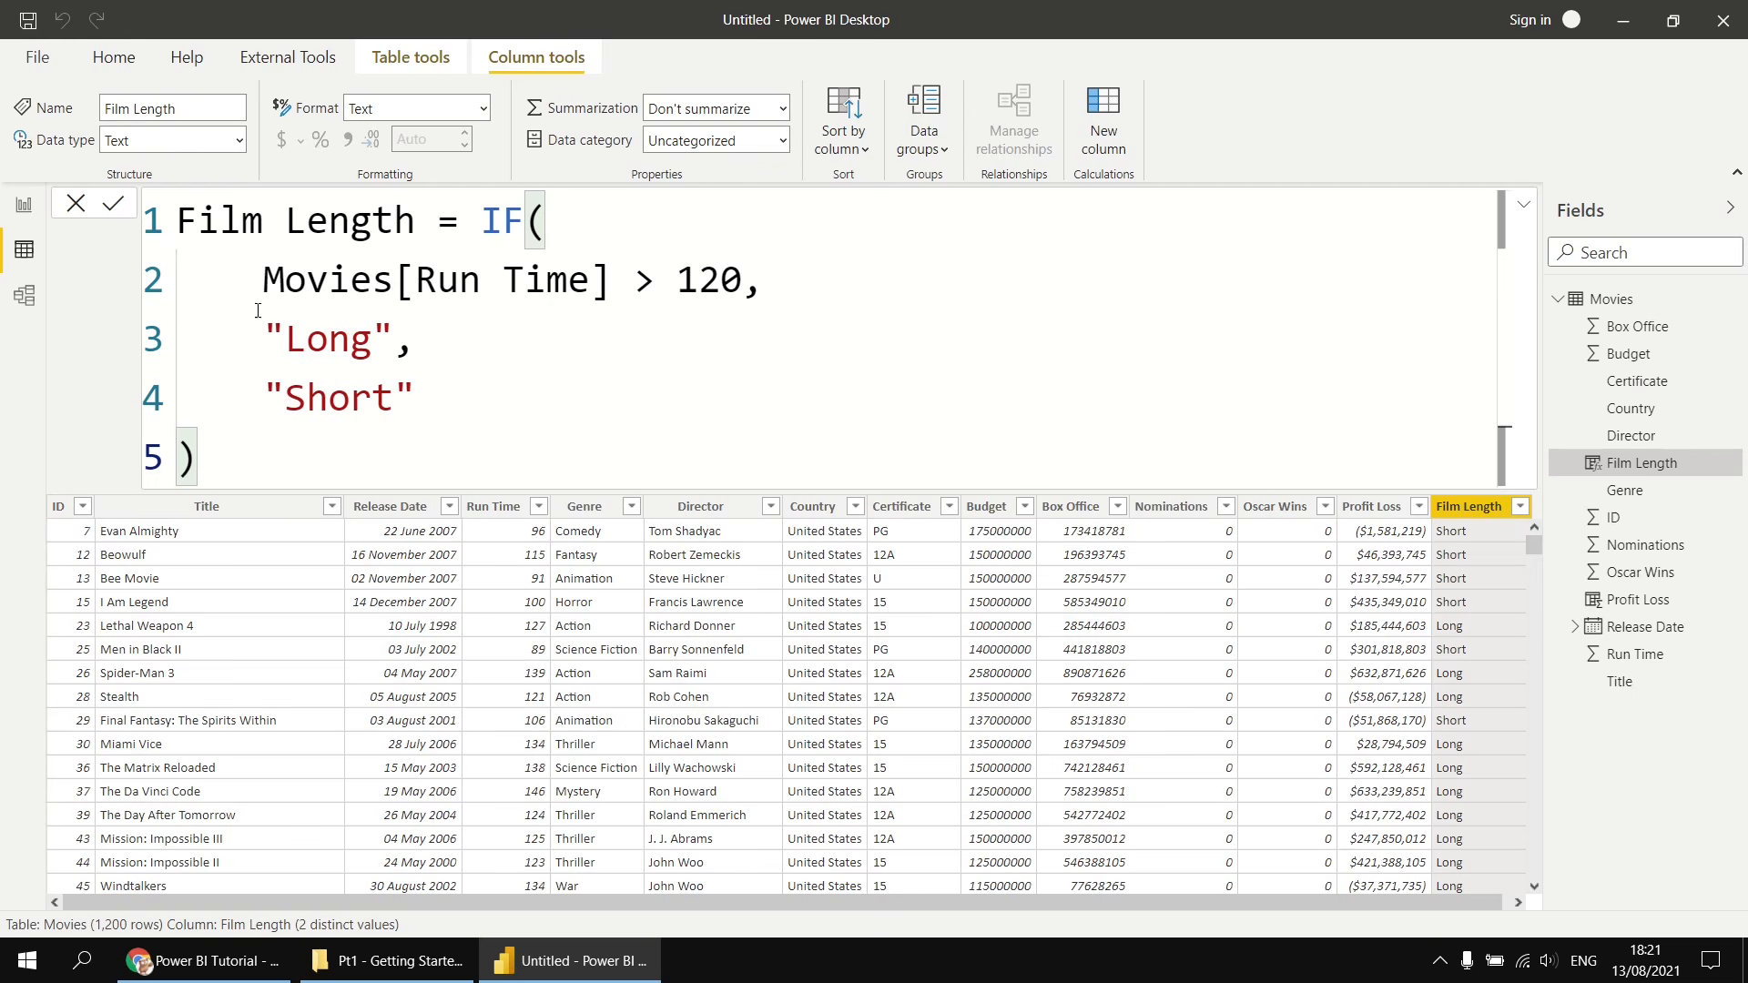
- In the report, add Film Length as the legend of the clustered column chart
left_click(24, 206)
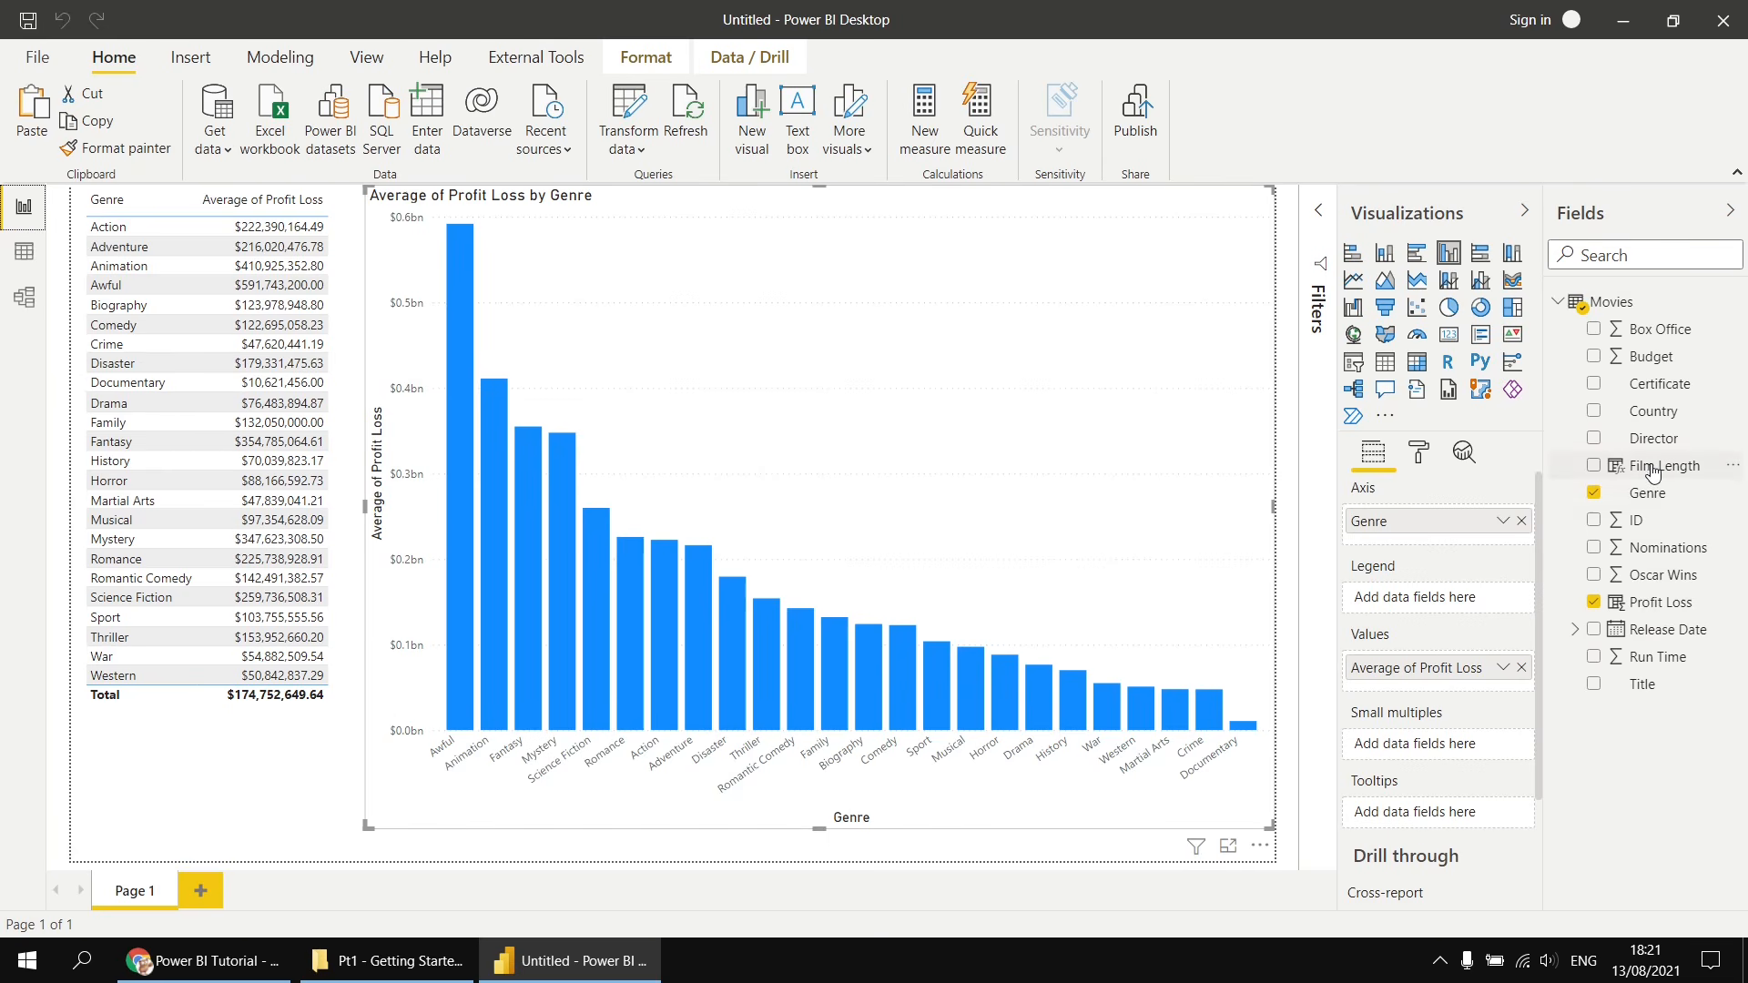
left_click_drag(1655, 472, 1430, 601)
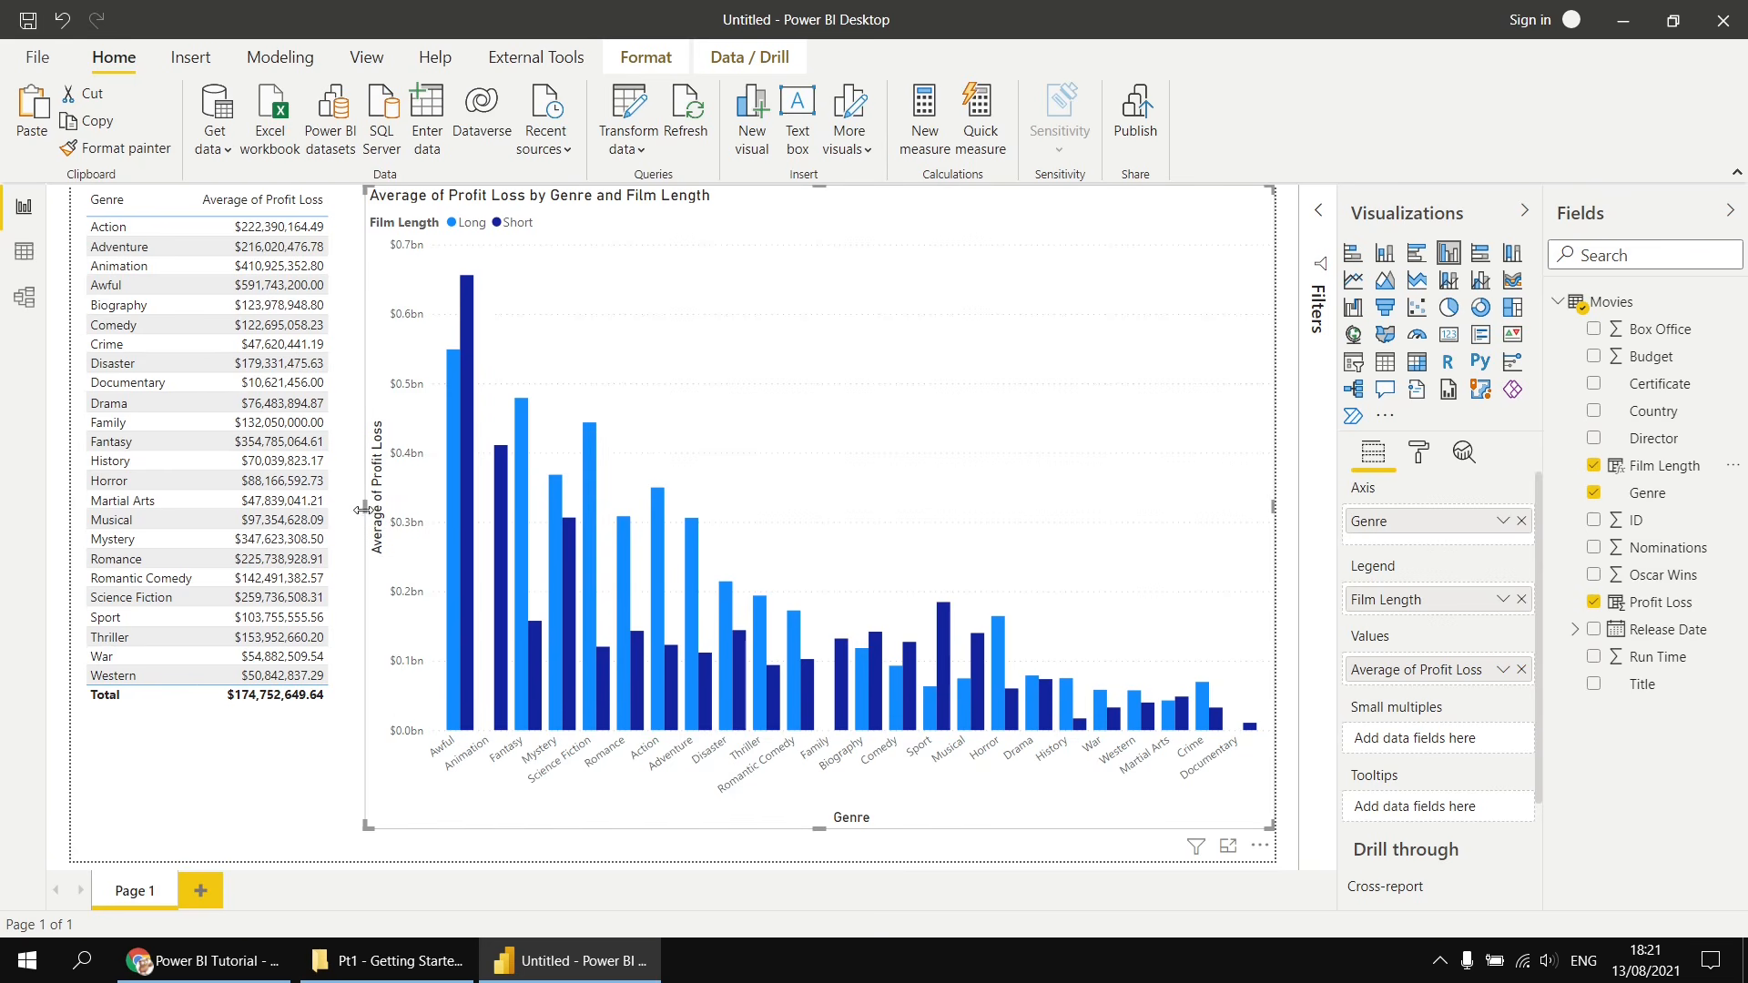
- Narrow the column chart from its left edge and widen the table visual to fill the gap
left_click_drag(364, 508, 531, 512)
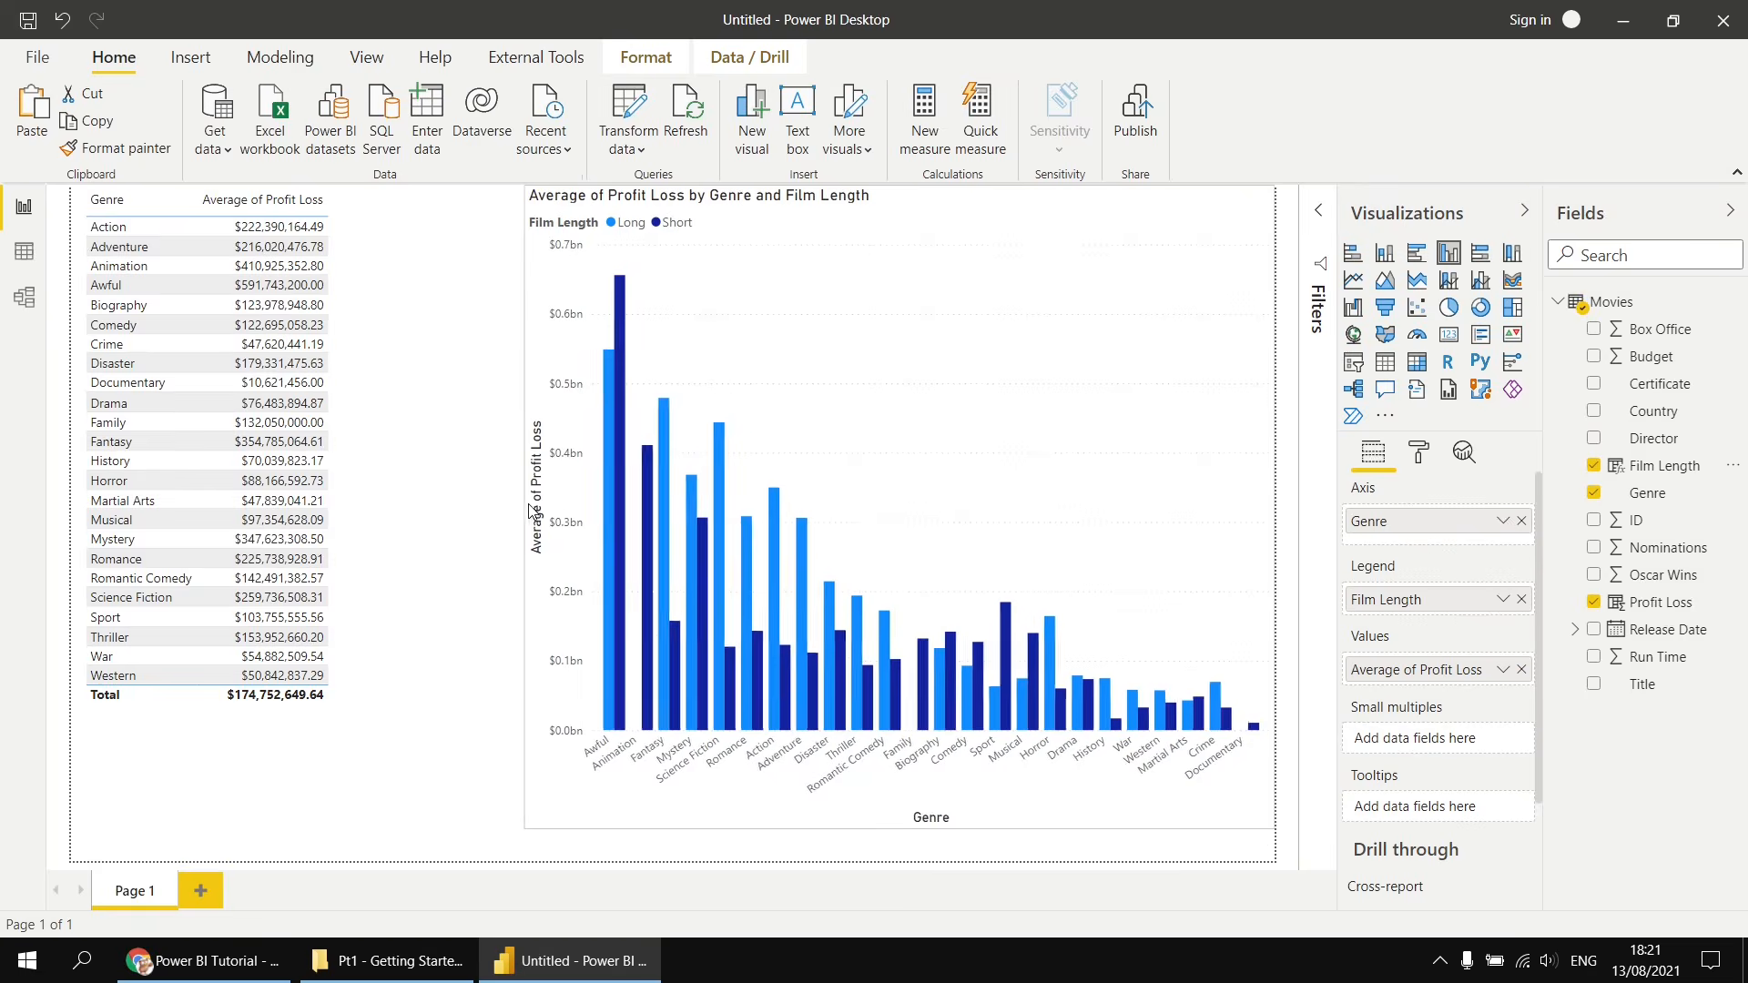
left_click(360, 508)
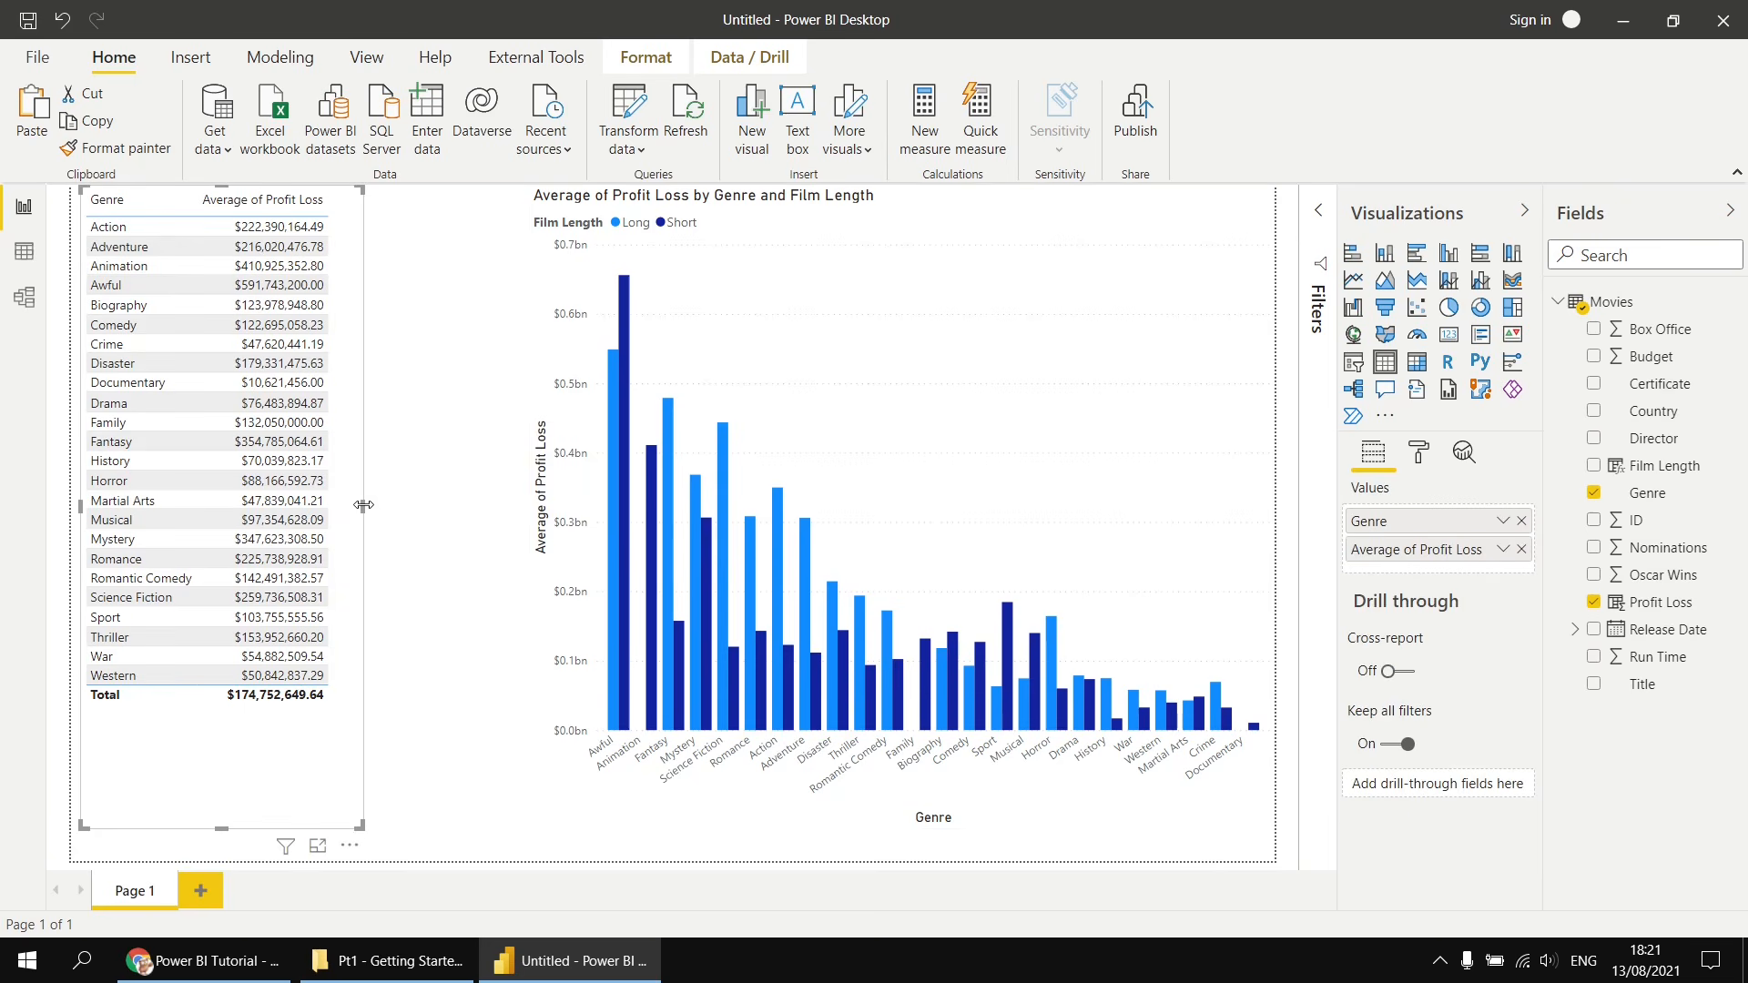
left_click_drag(364, 510, 528, 507)
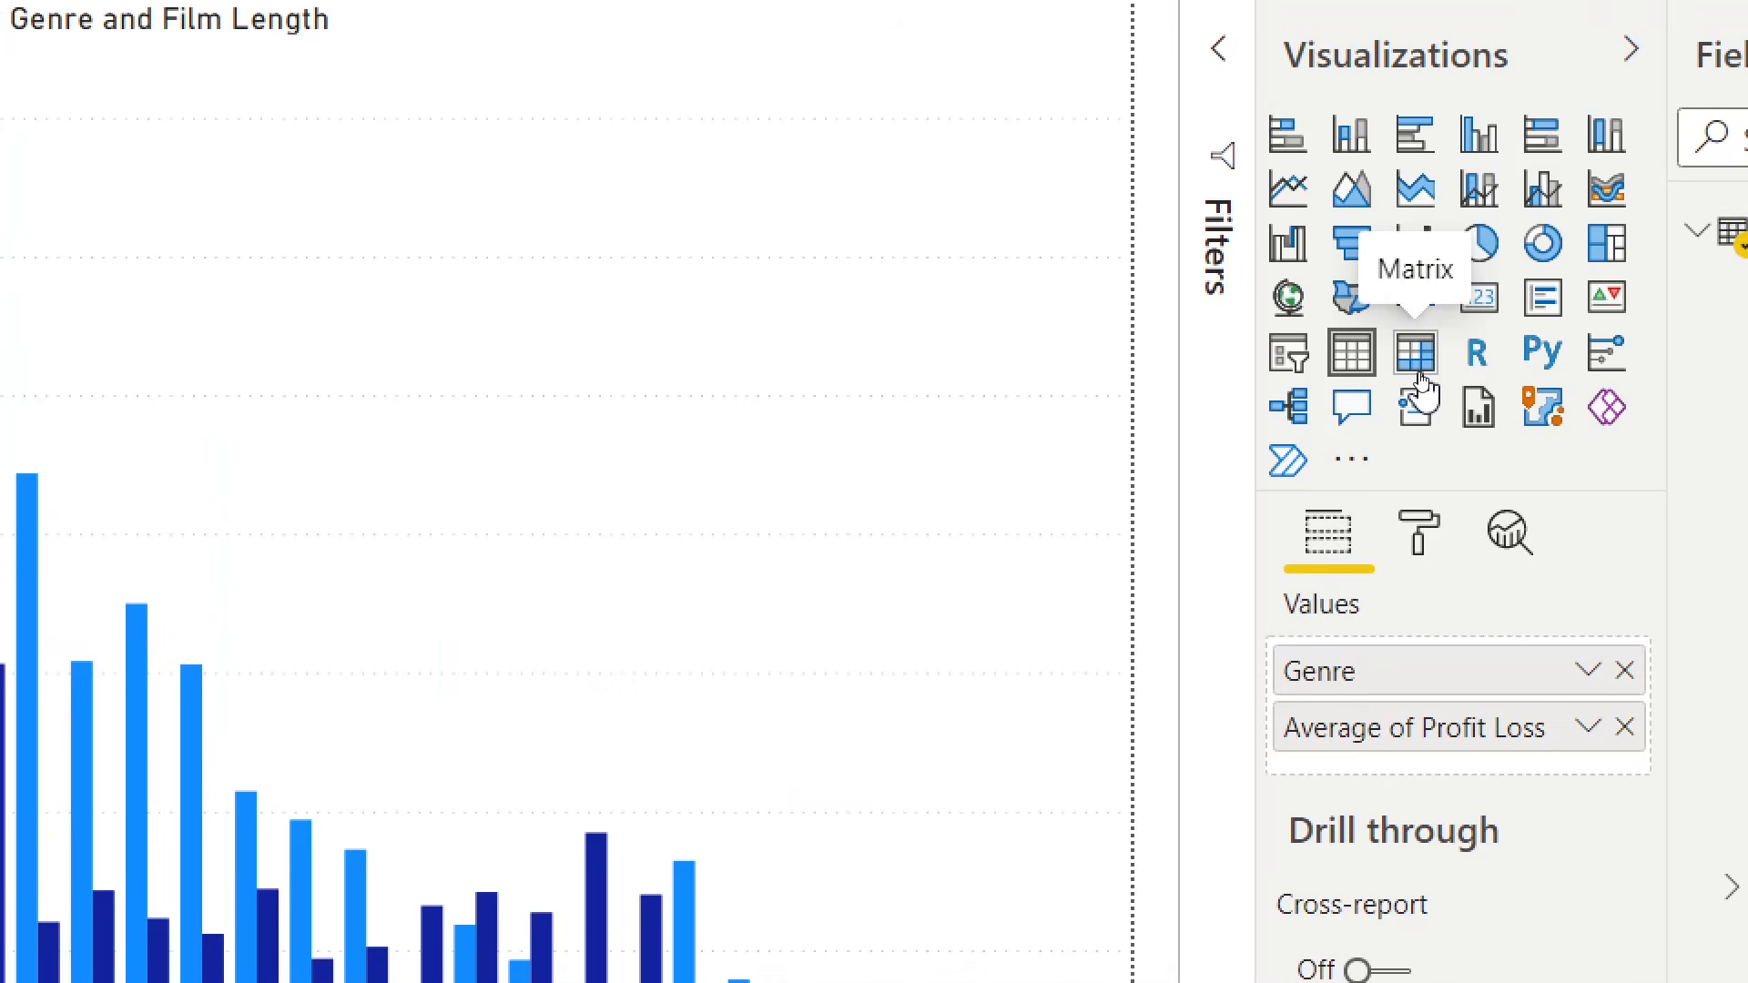
- Convert the table visual to a matrix and add Film Length as its columns
left_click(1420, 377)
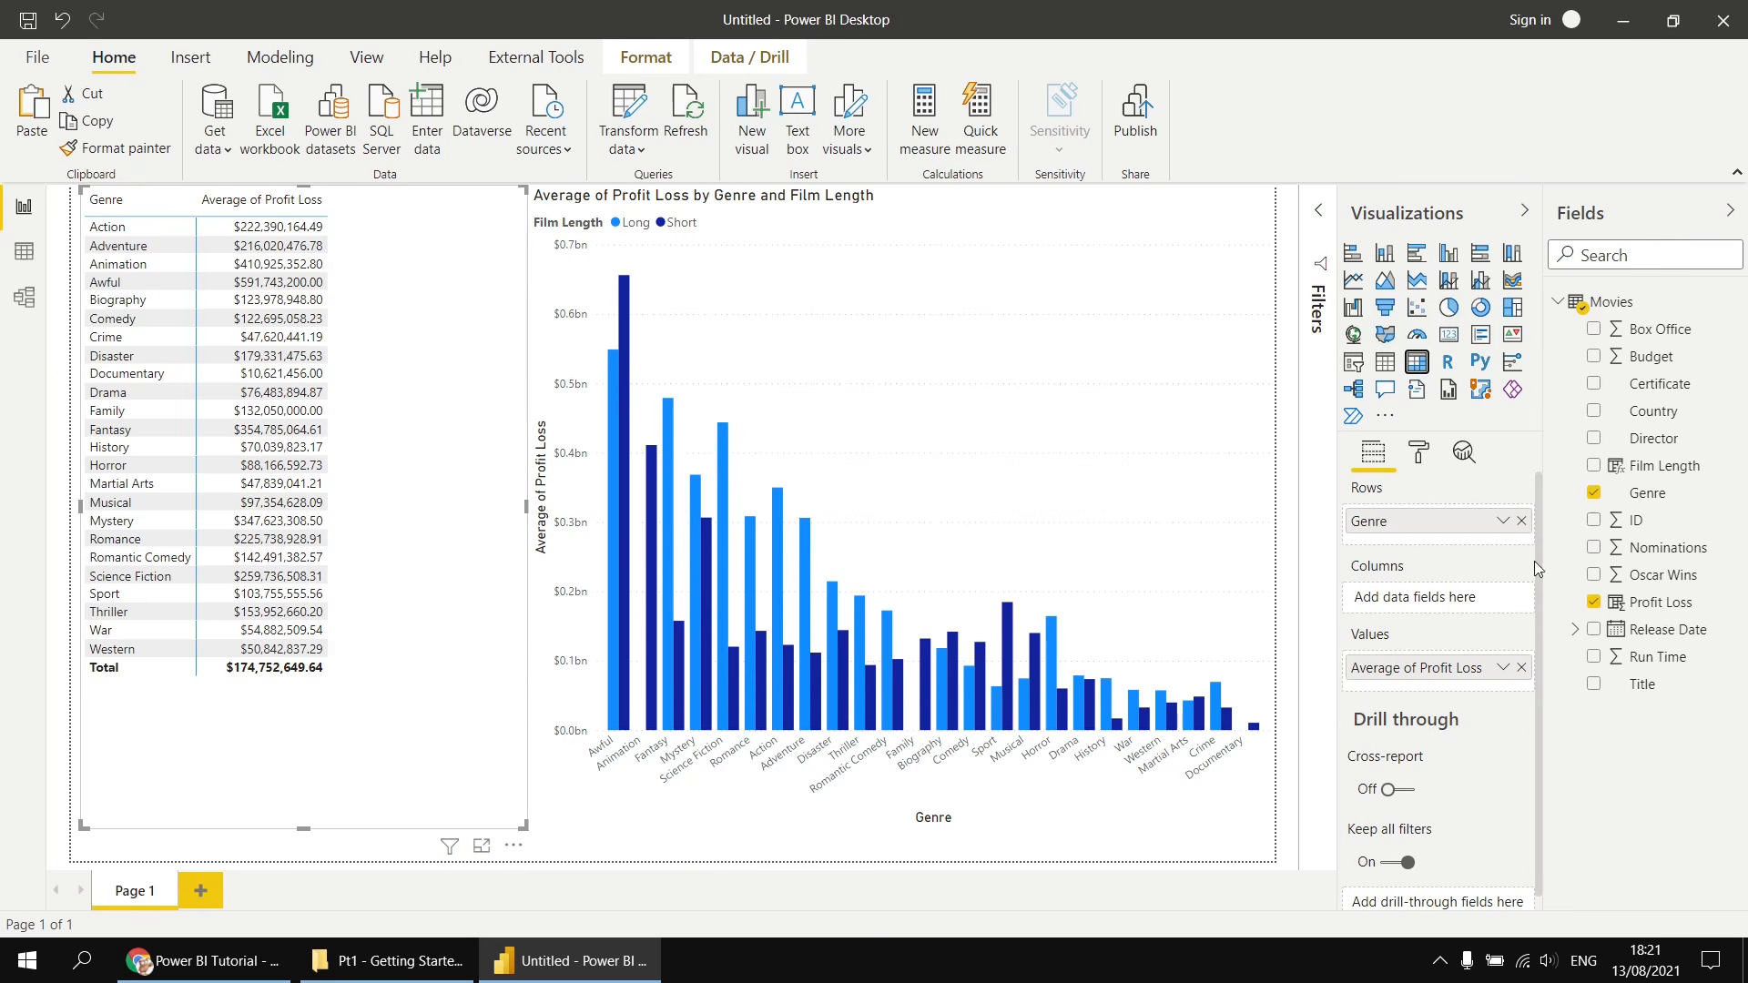
left_click_drag(1648, 469, 1422, 608)
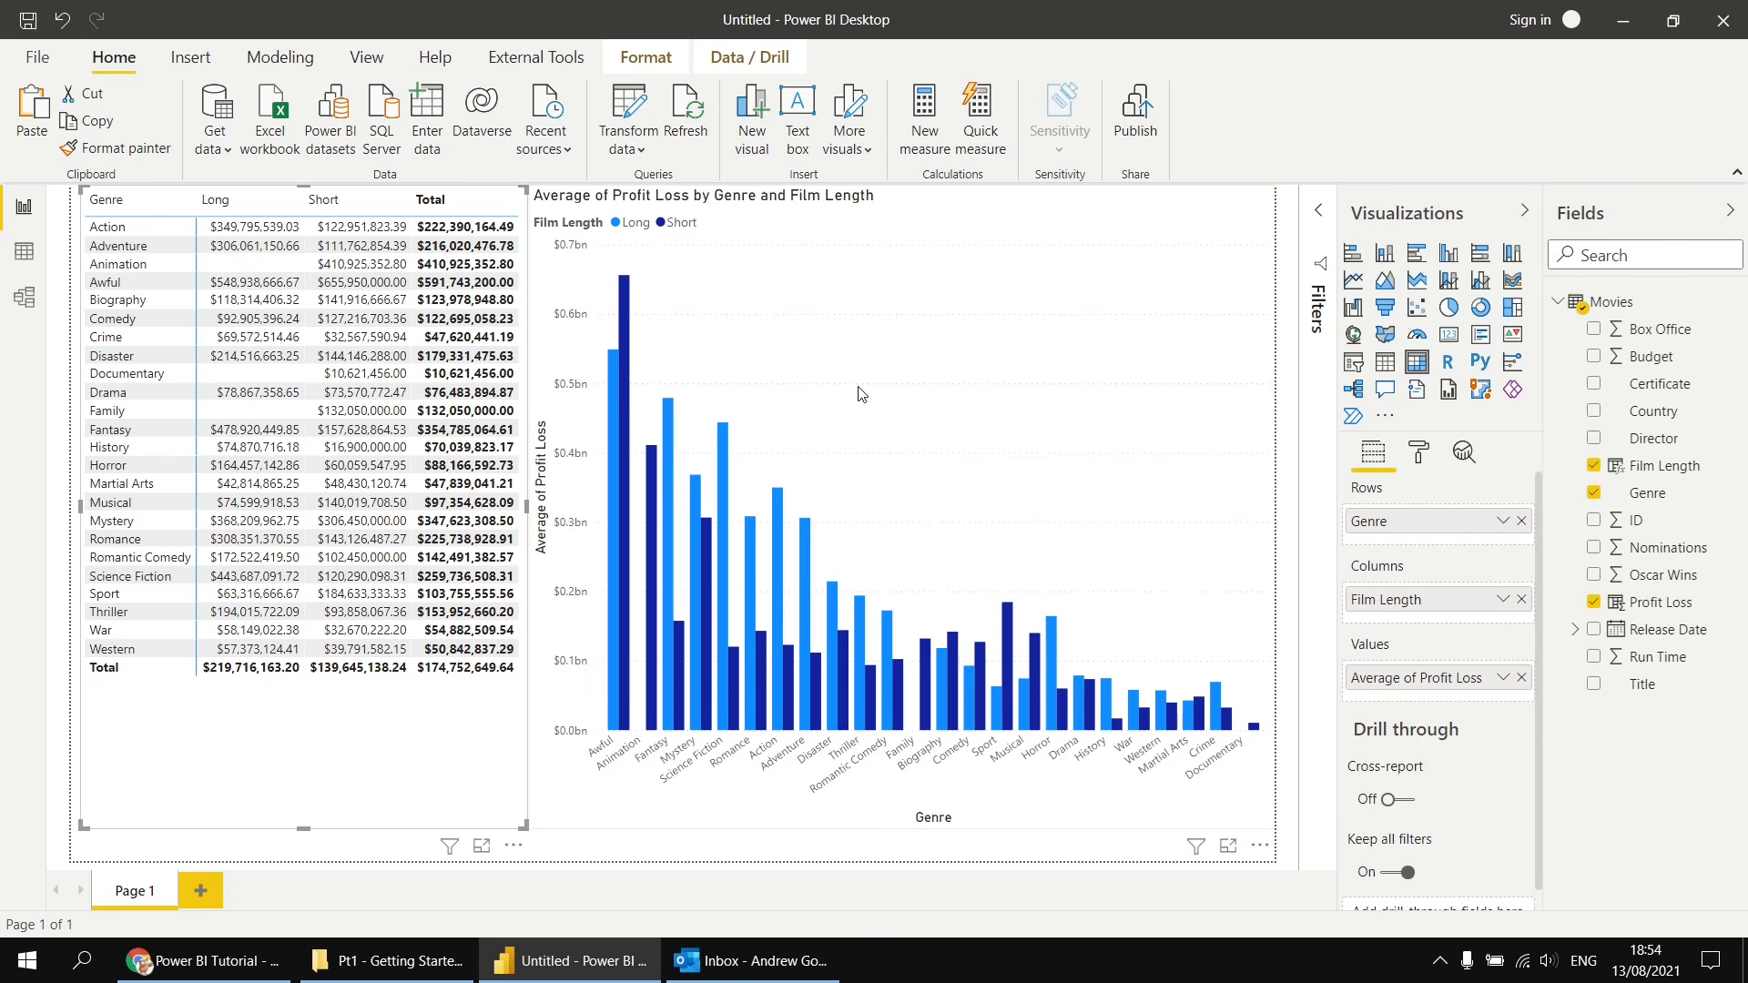
- Create a new measure in the Movies table
left_click(27, 253)
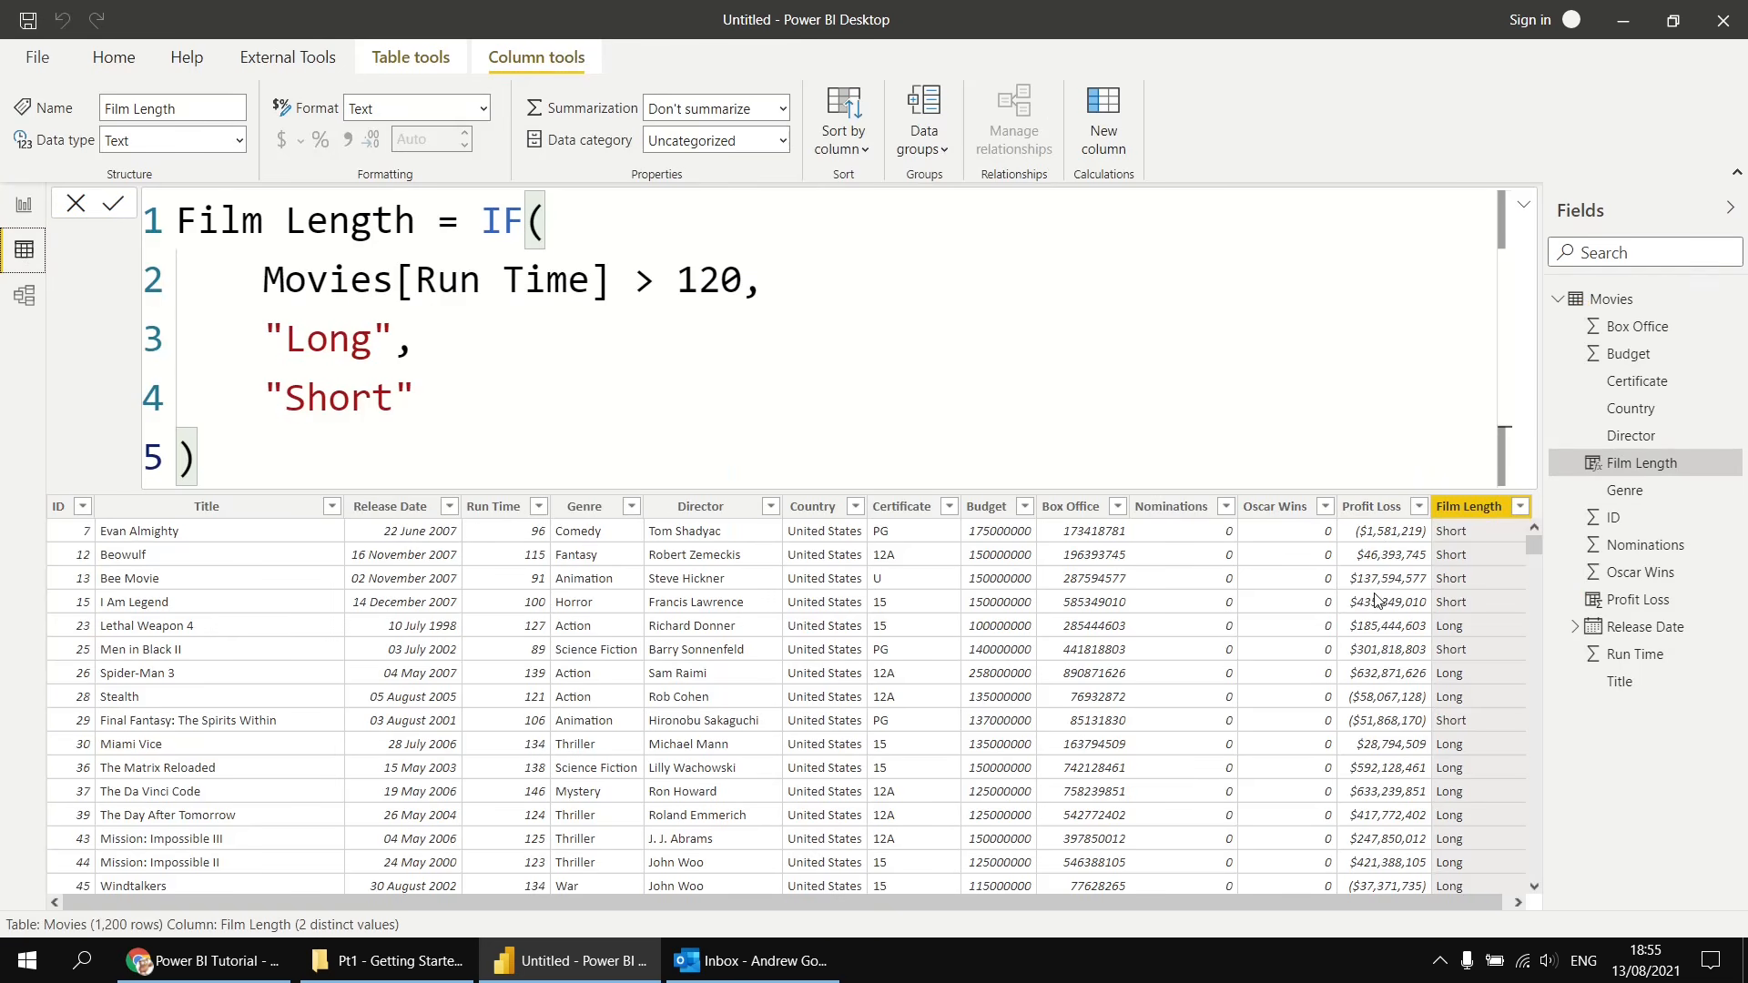
left_click(24, 213)
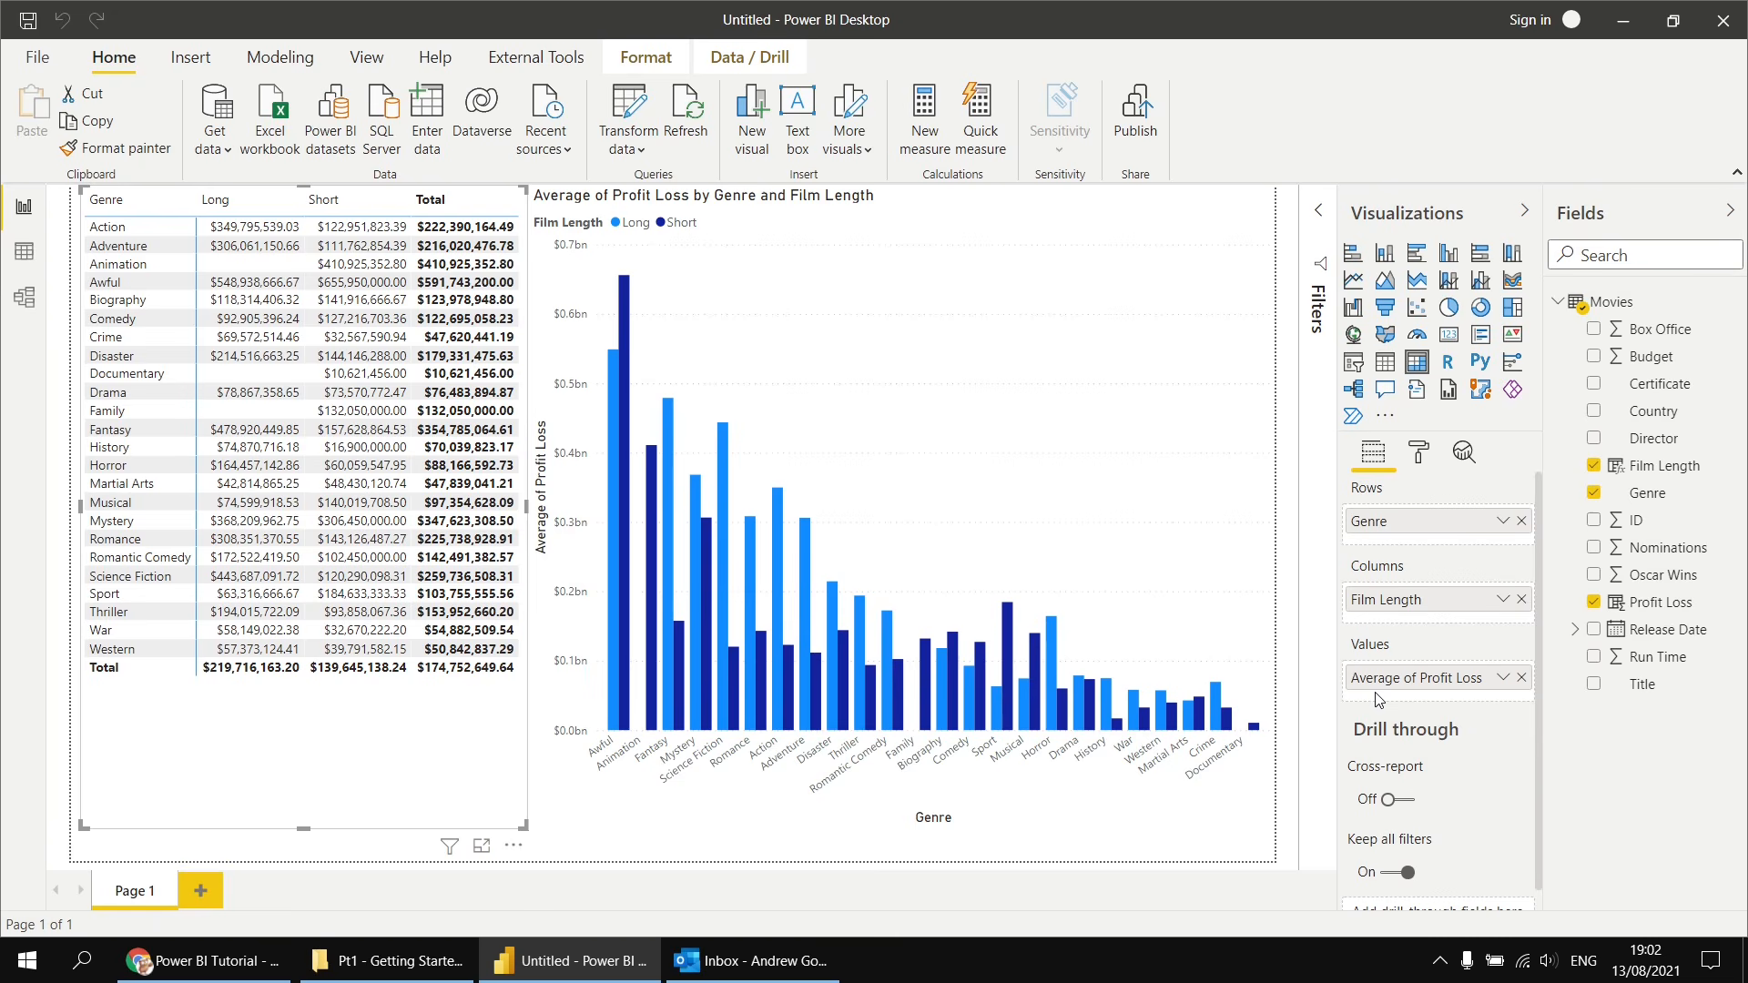
right_click(1607, 312)
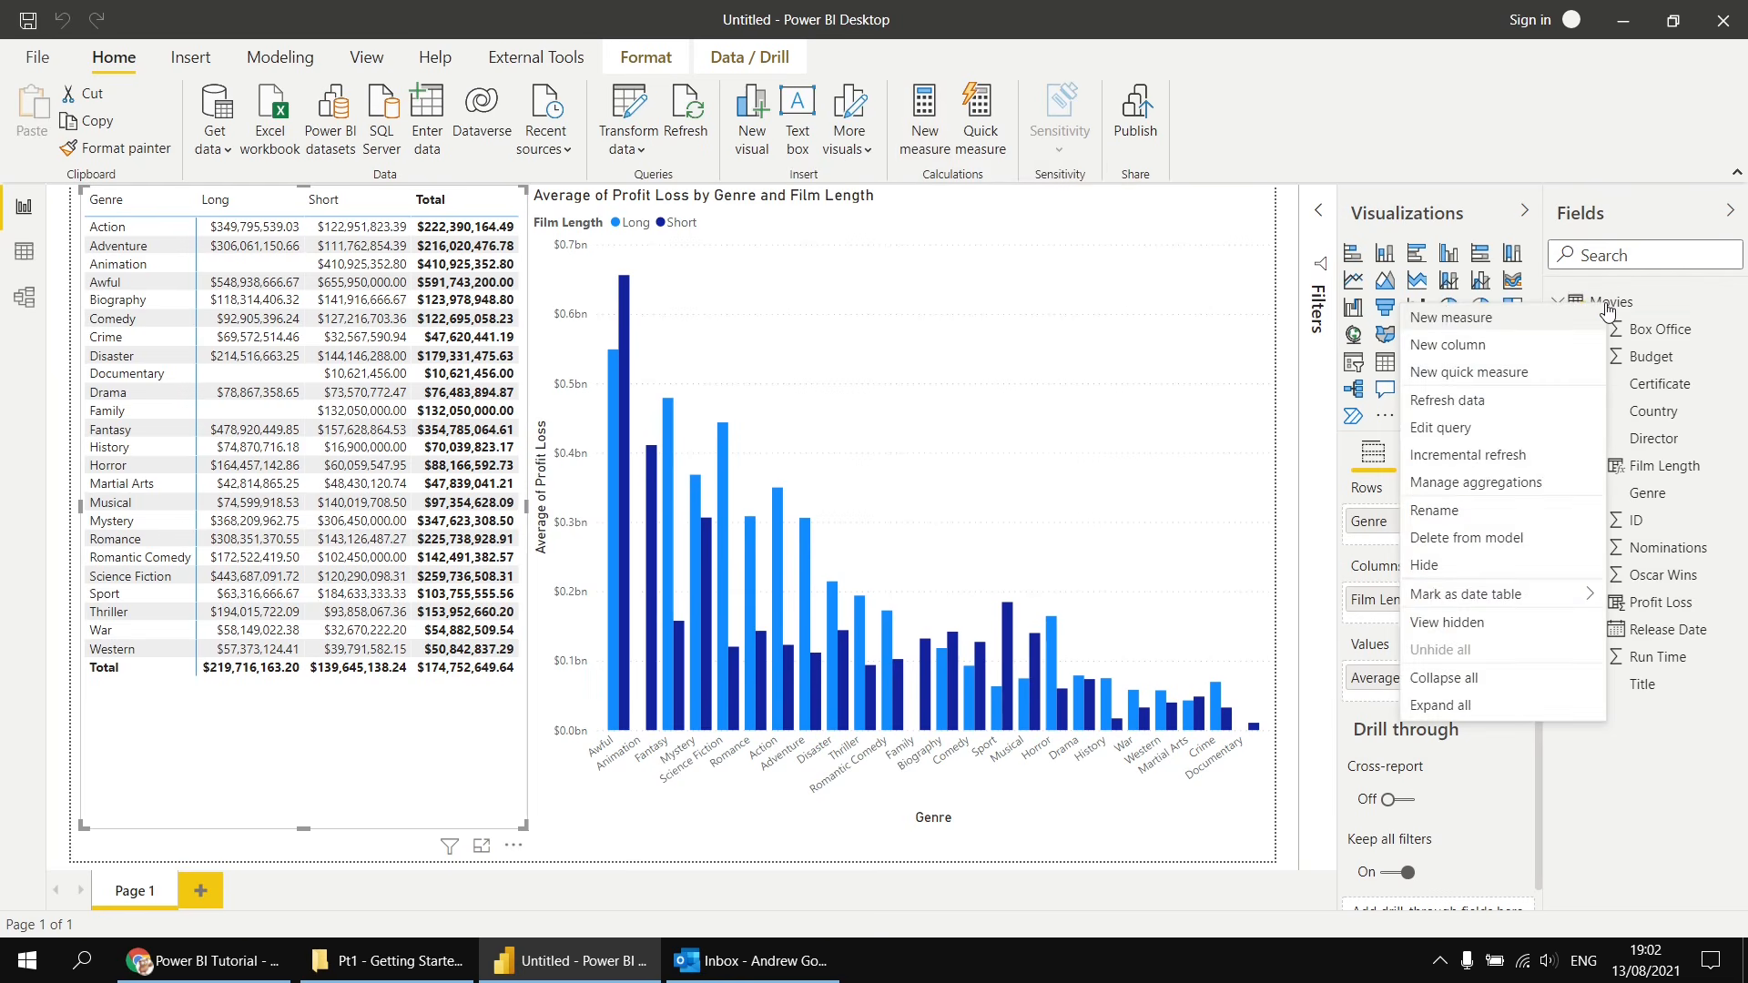
left_click(1495, 320)
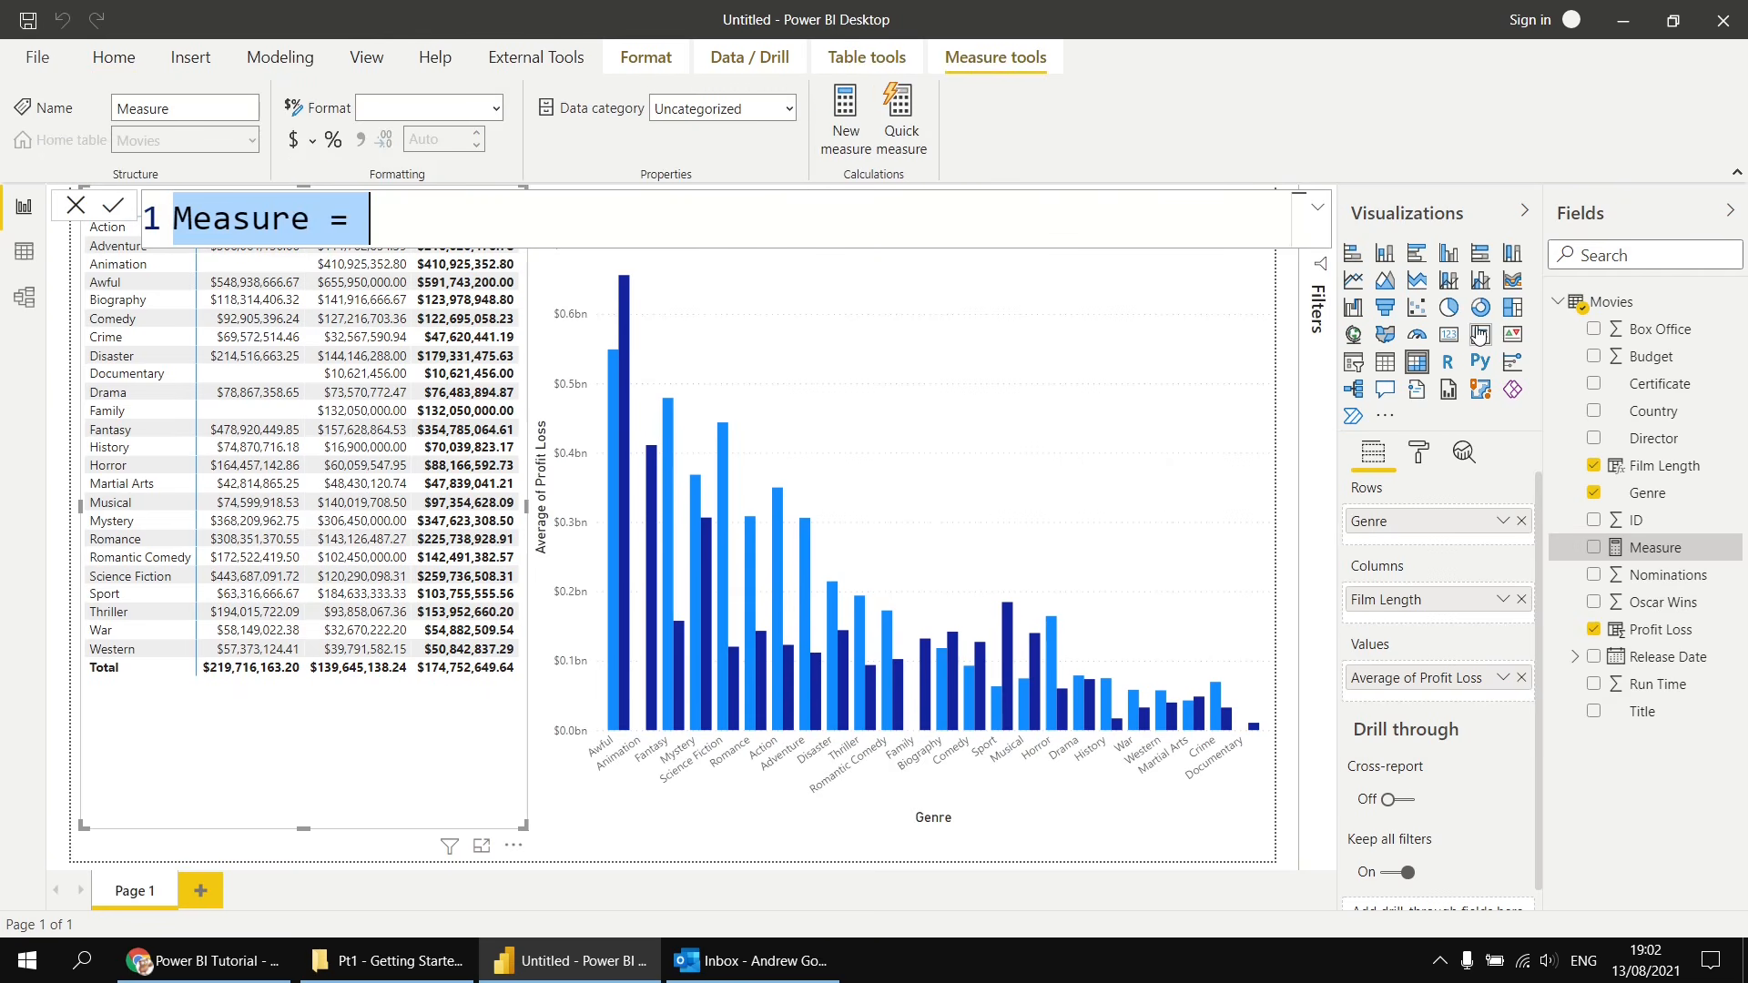
- Name the new measure Average Profit Loss in the formula bar
double_click(253, 223)
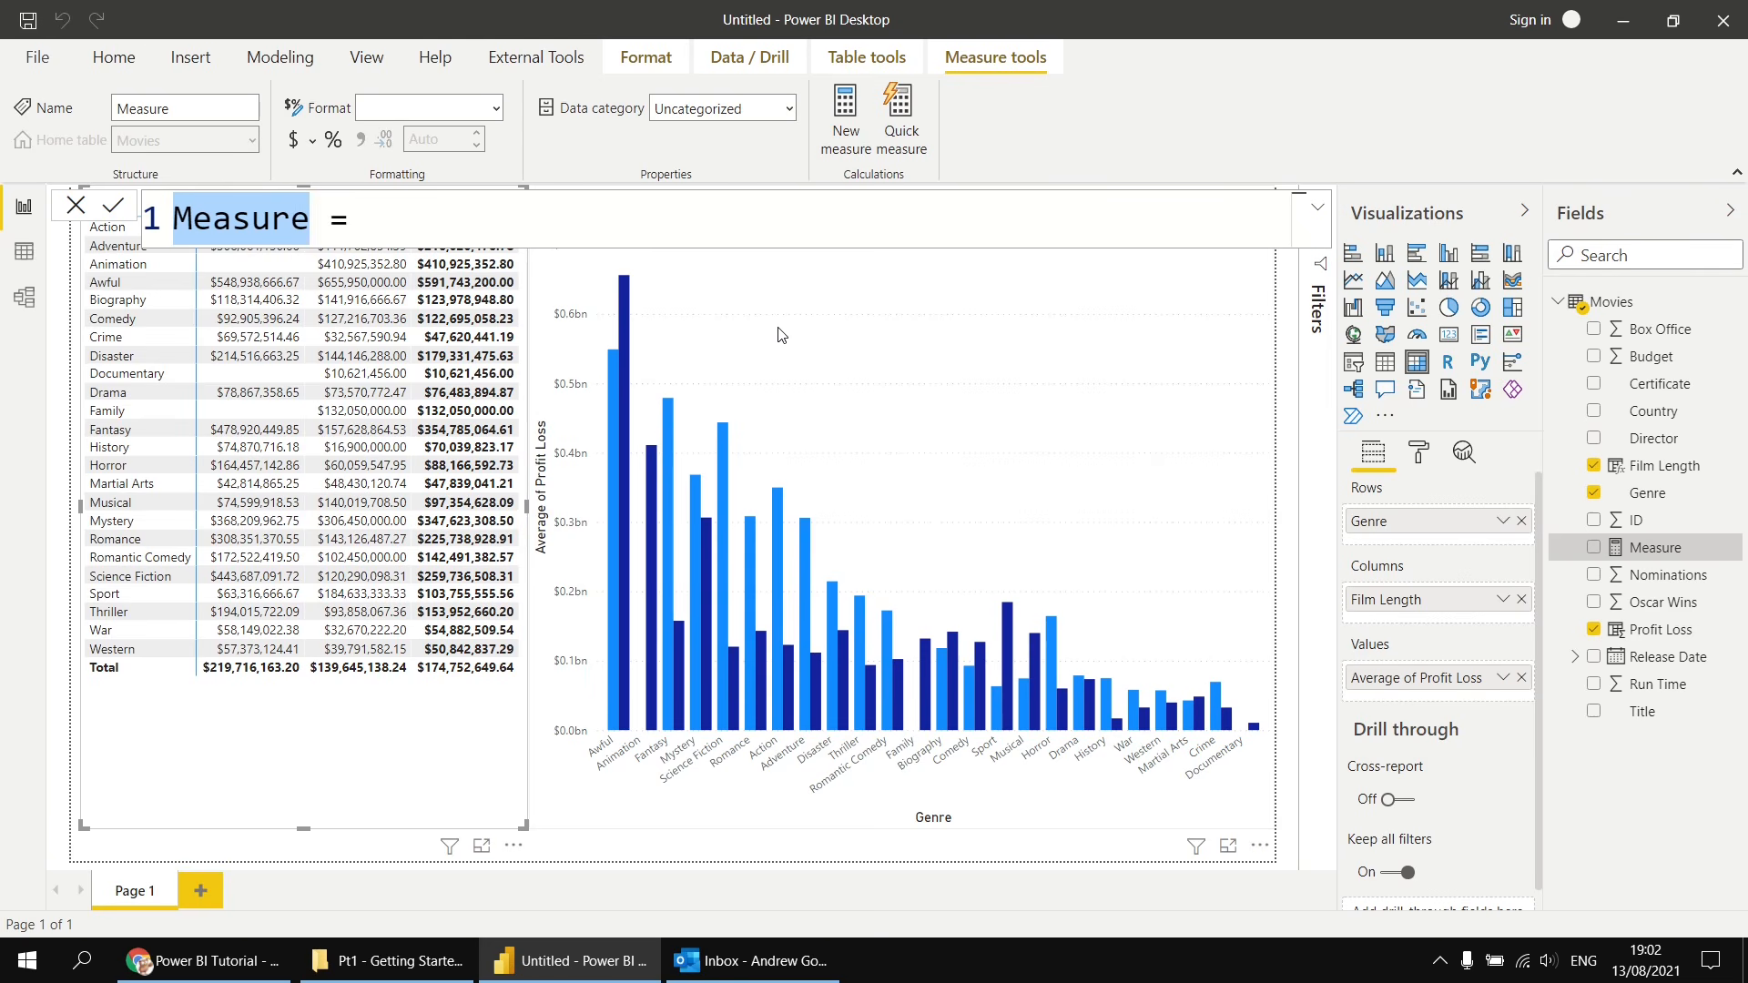
type("Average ")
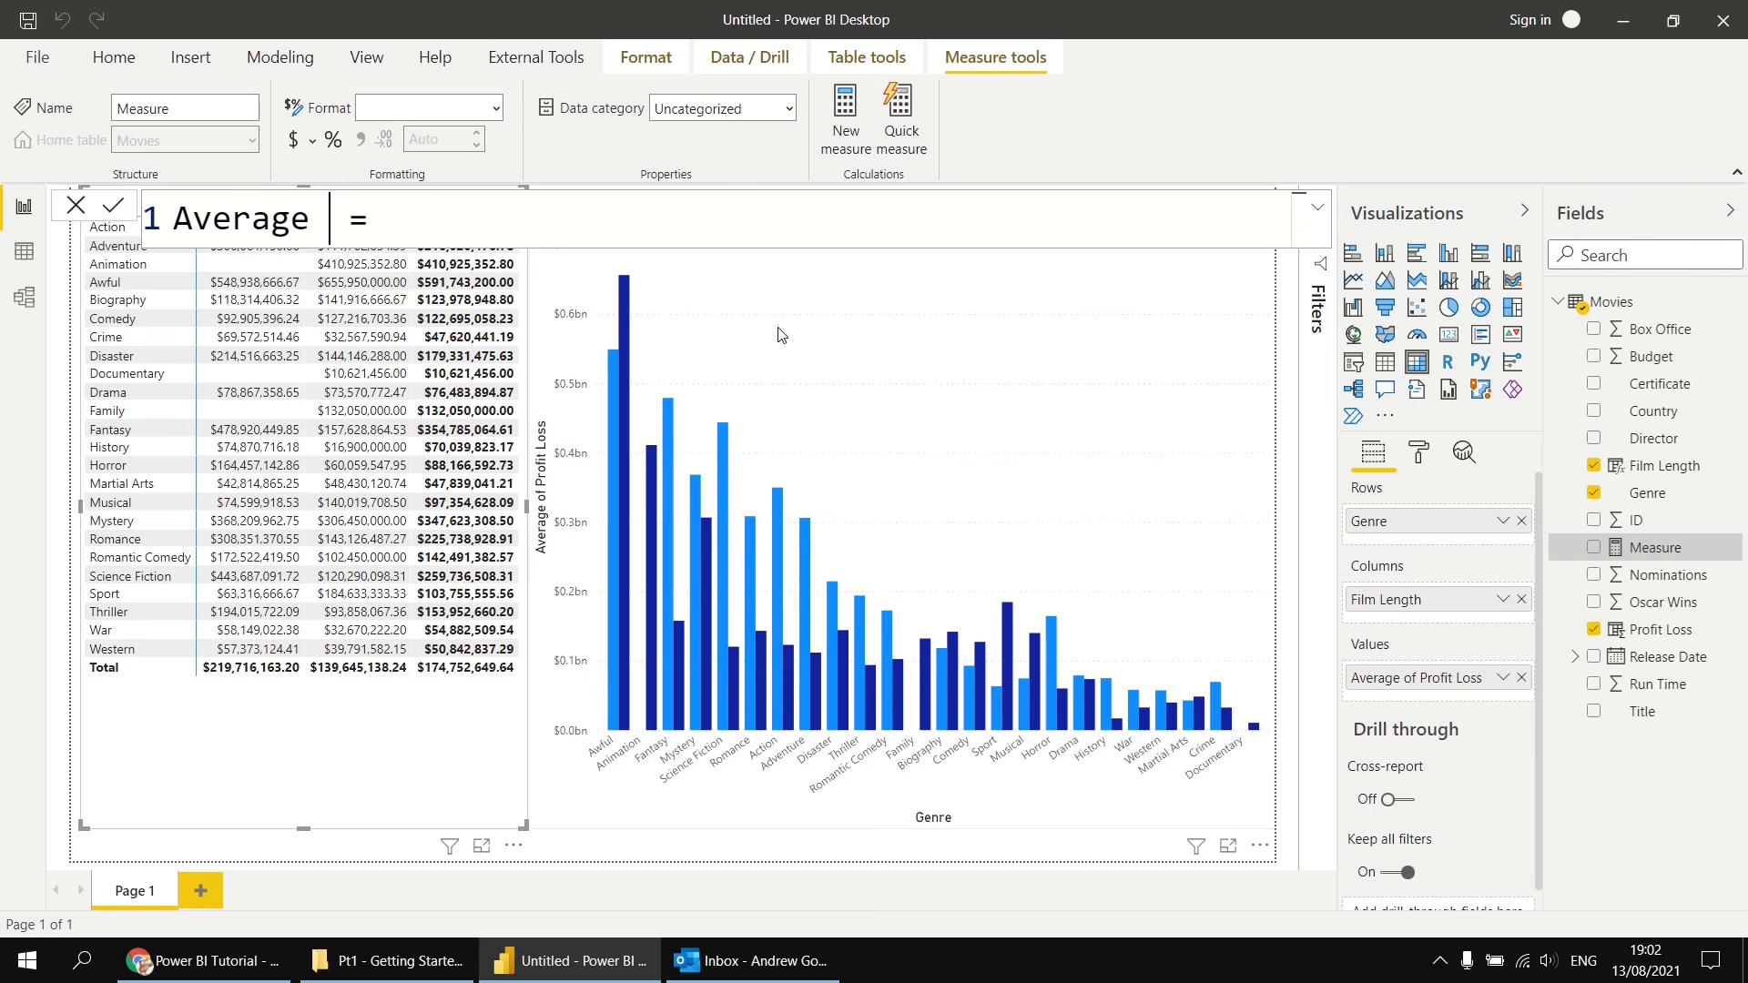
type("Profot")
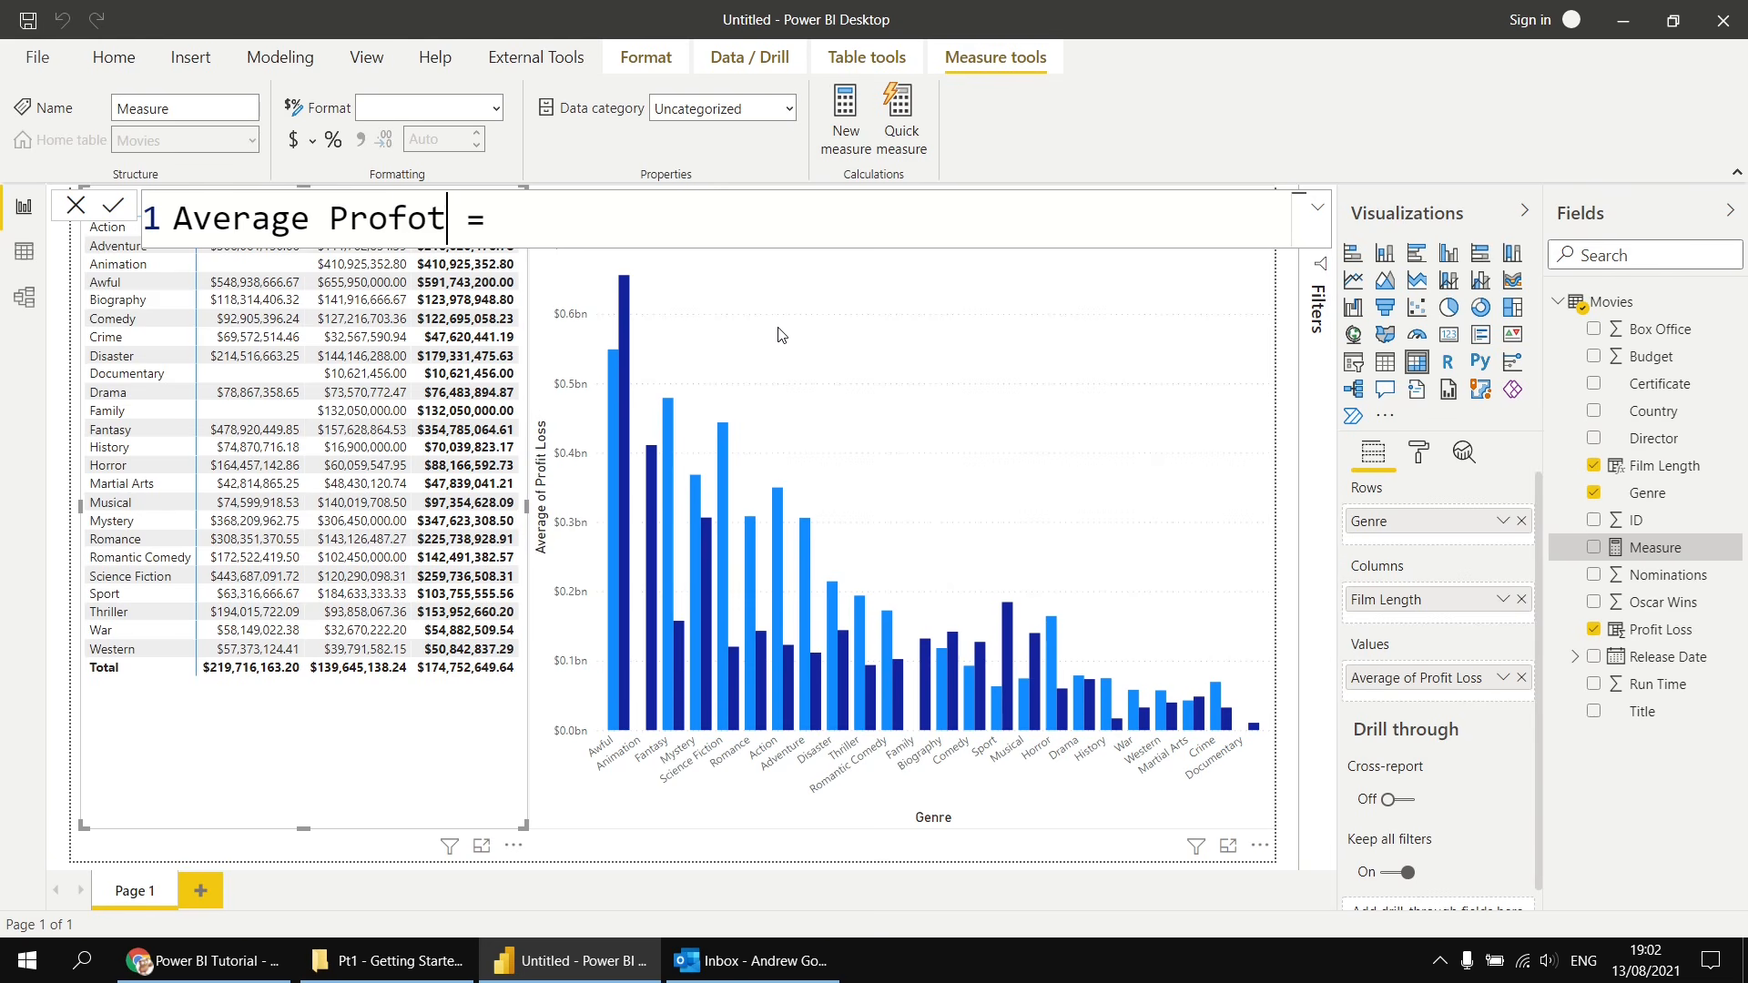
key("BackSpace")
key("BackSpace")
type("it Loss")
- Start the measure's formula with the AVERAGEX function
key("Right")
key("Right")
key("Right")
type("aver")
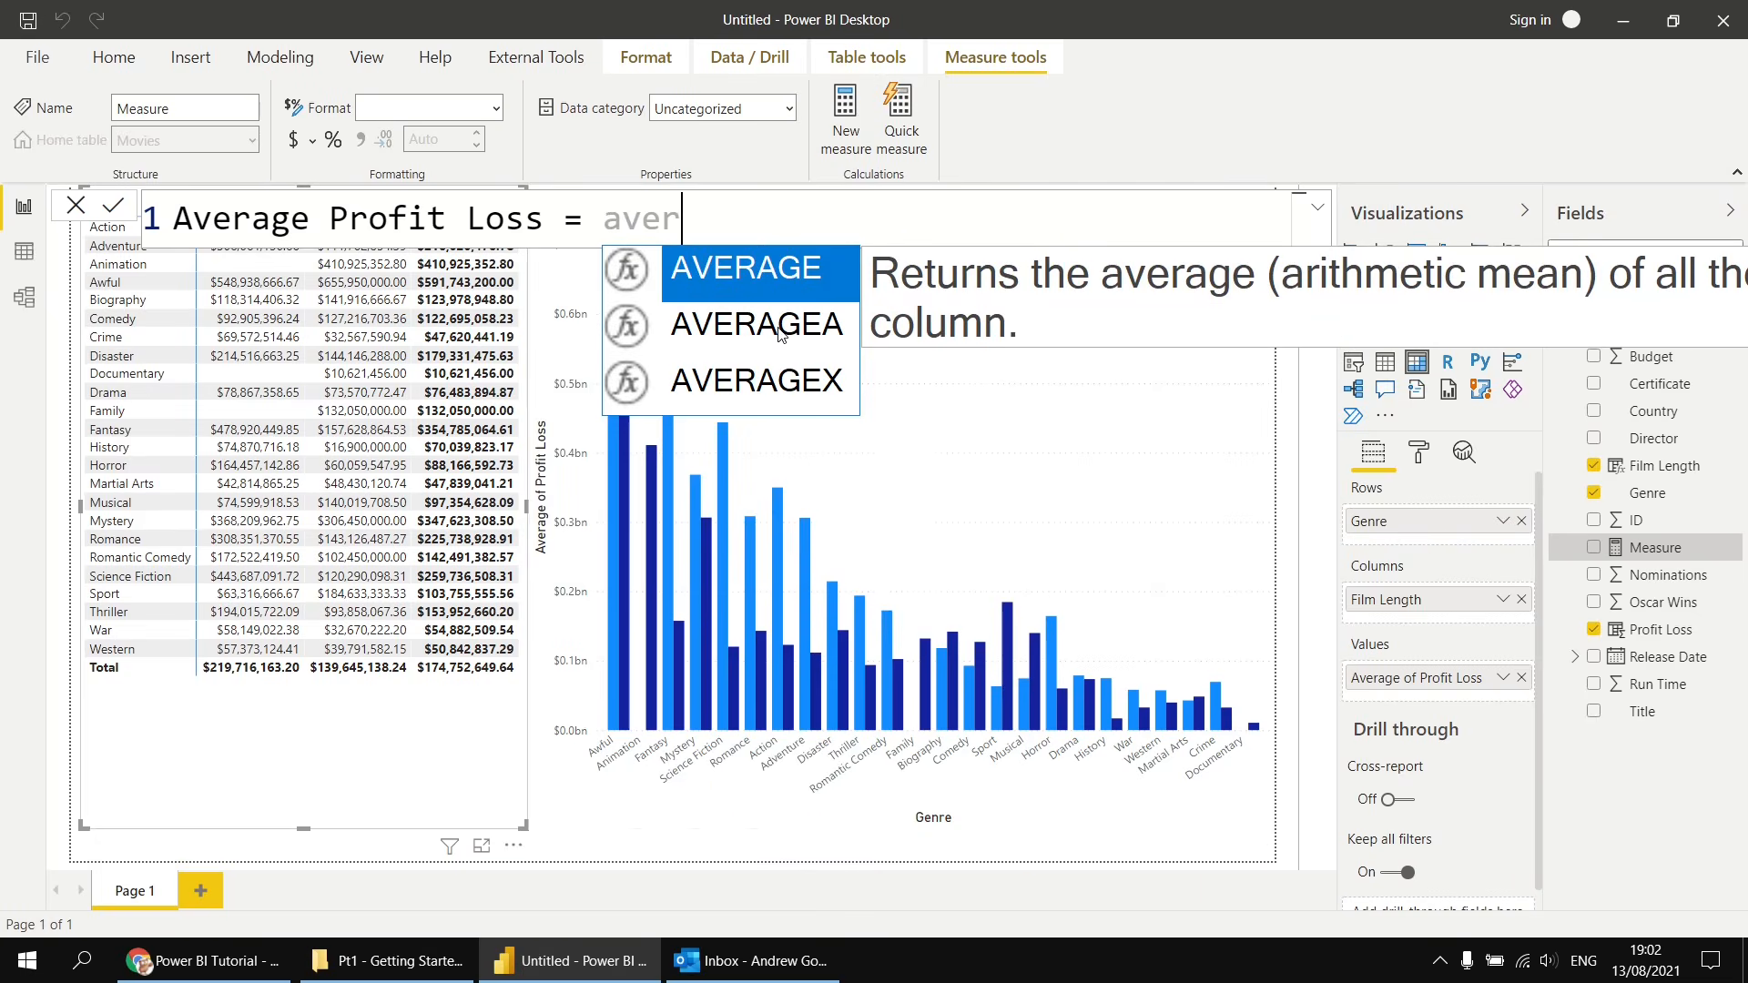
key("Down")
key("Down")
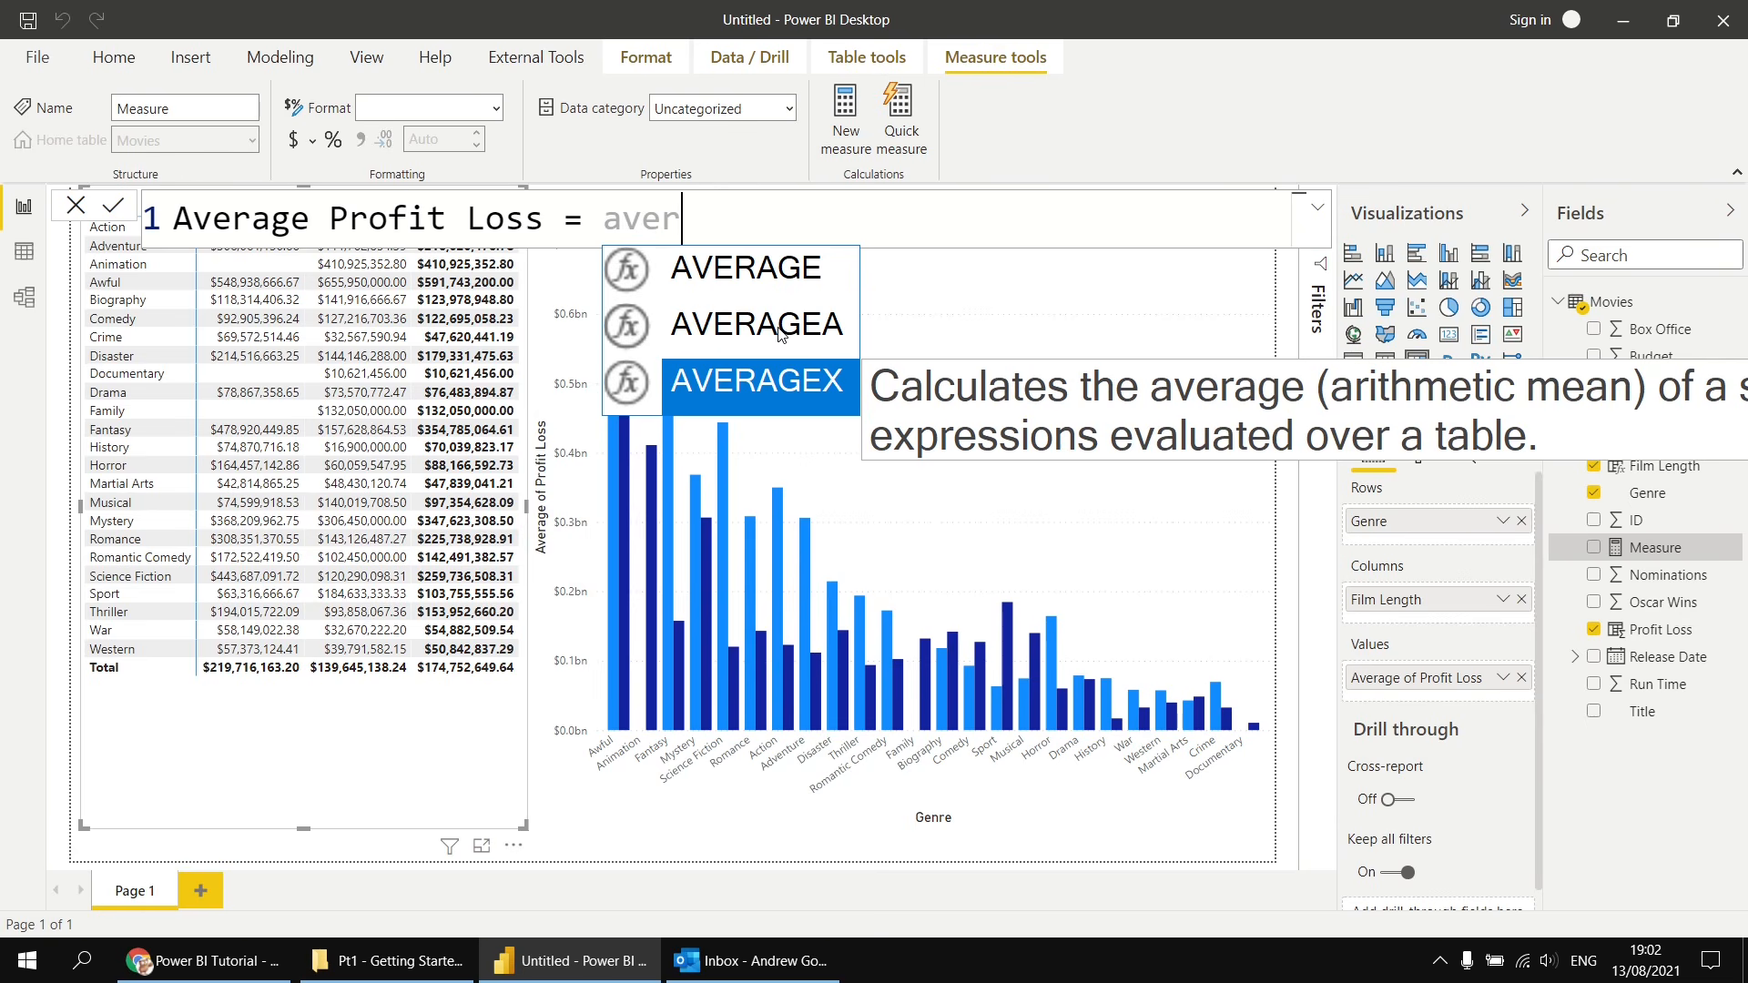
key("Tab")
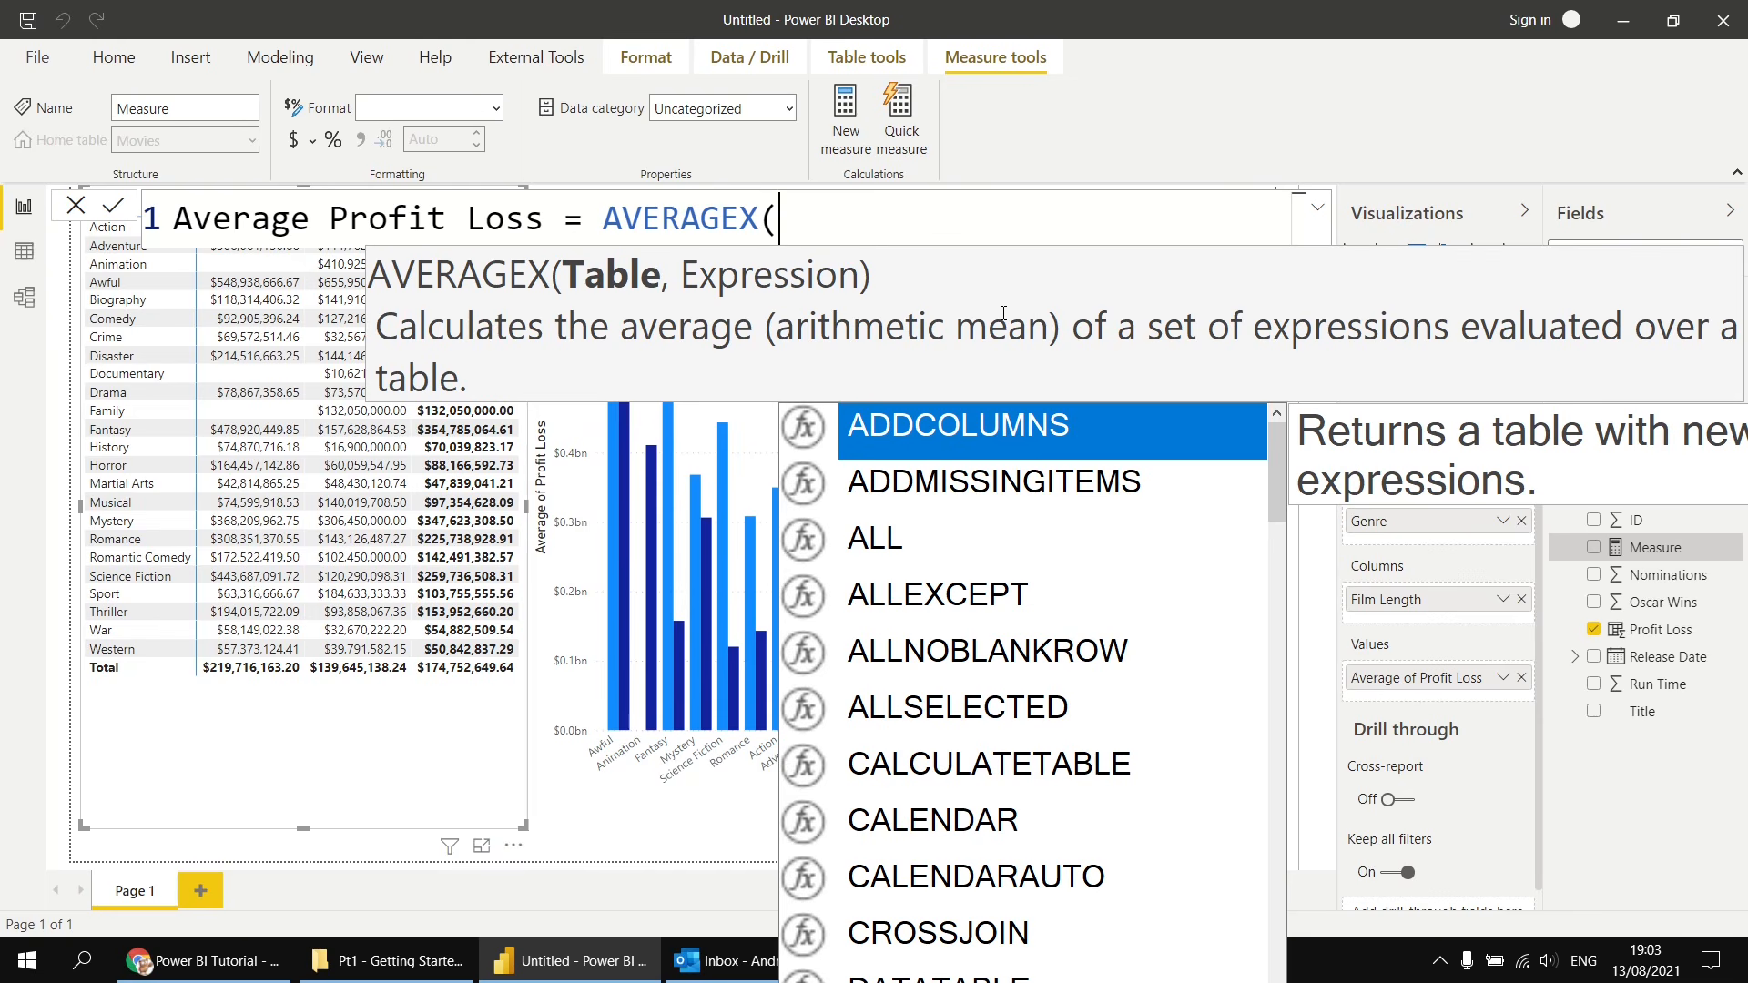
- Enter Movies as the AVERAGEX table argument on a new line, followed by a comma
key("shift+Return")
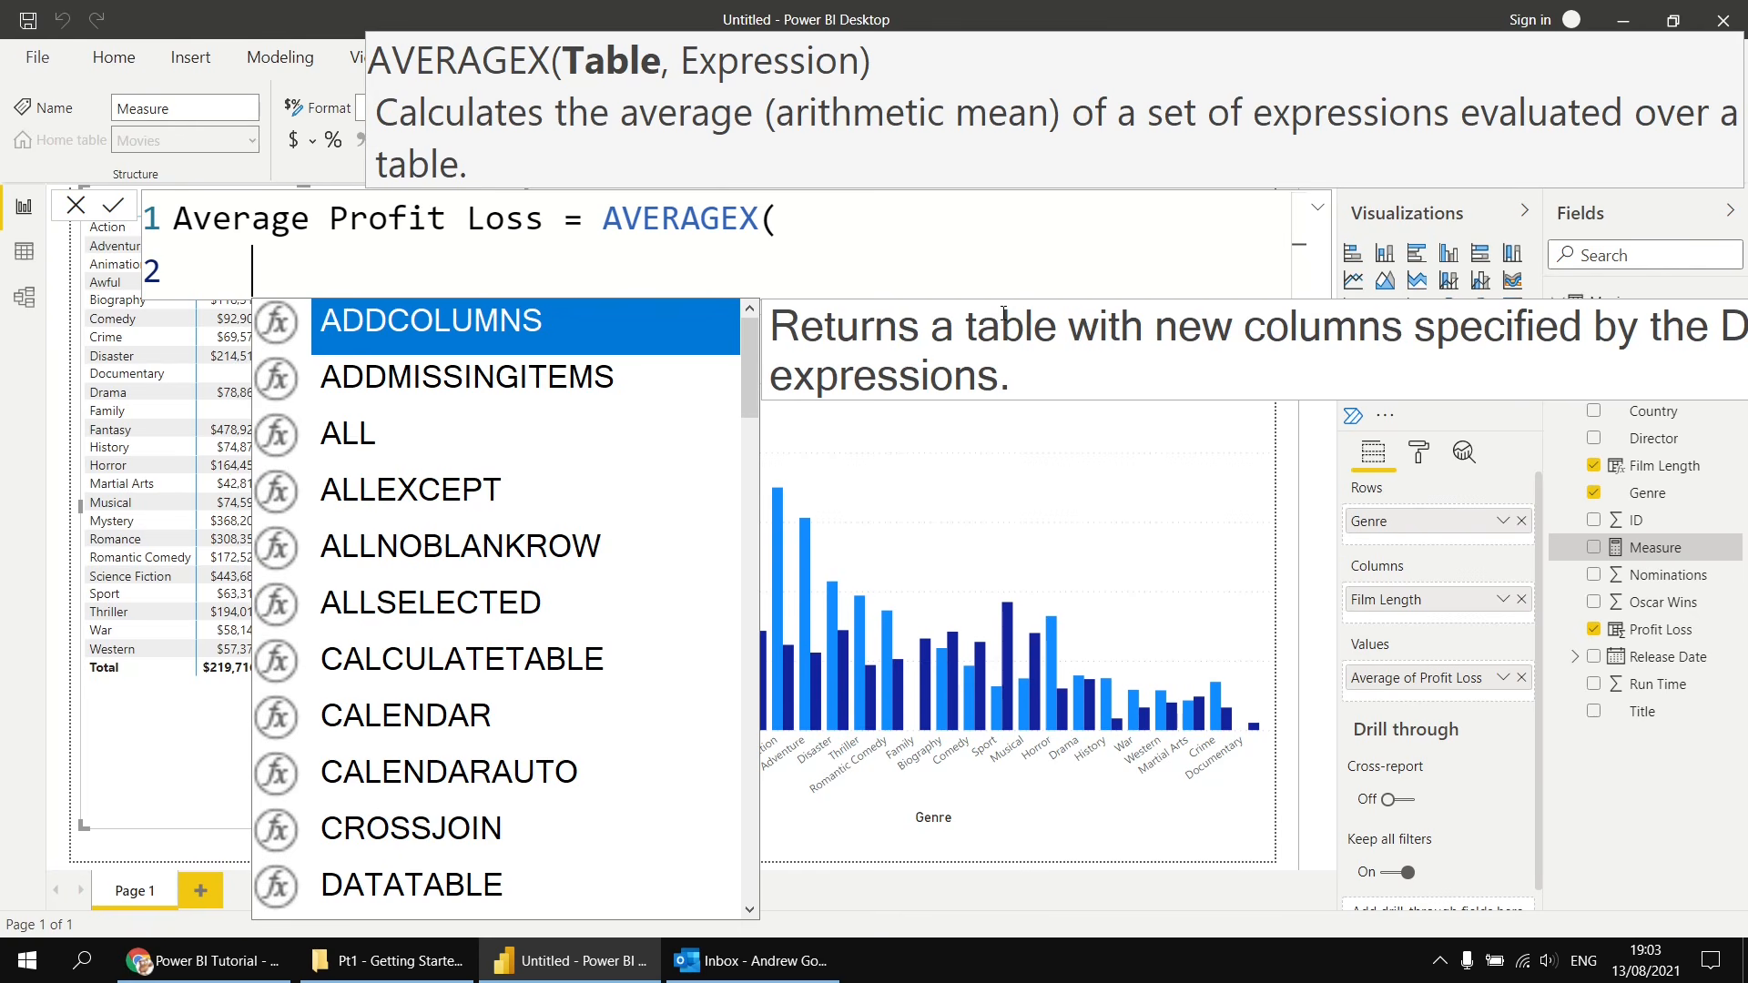
type("Mo")
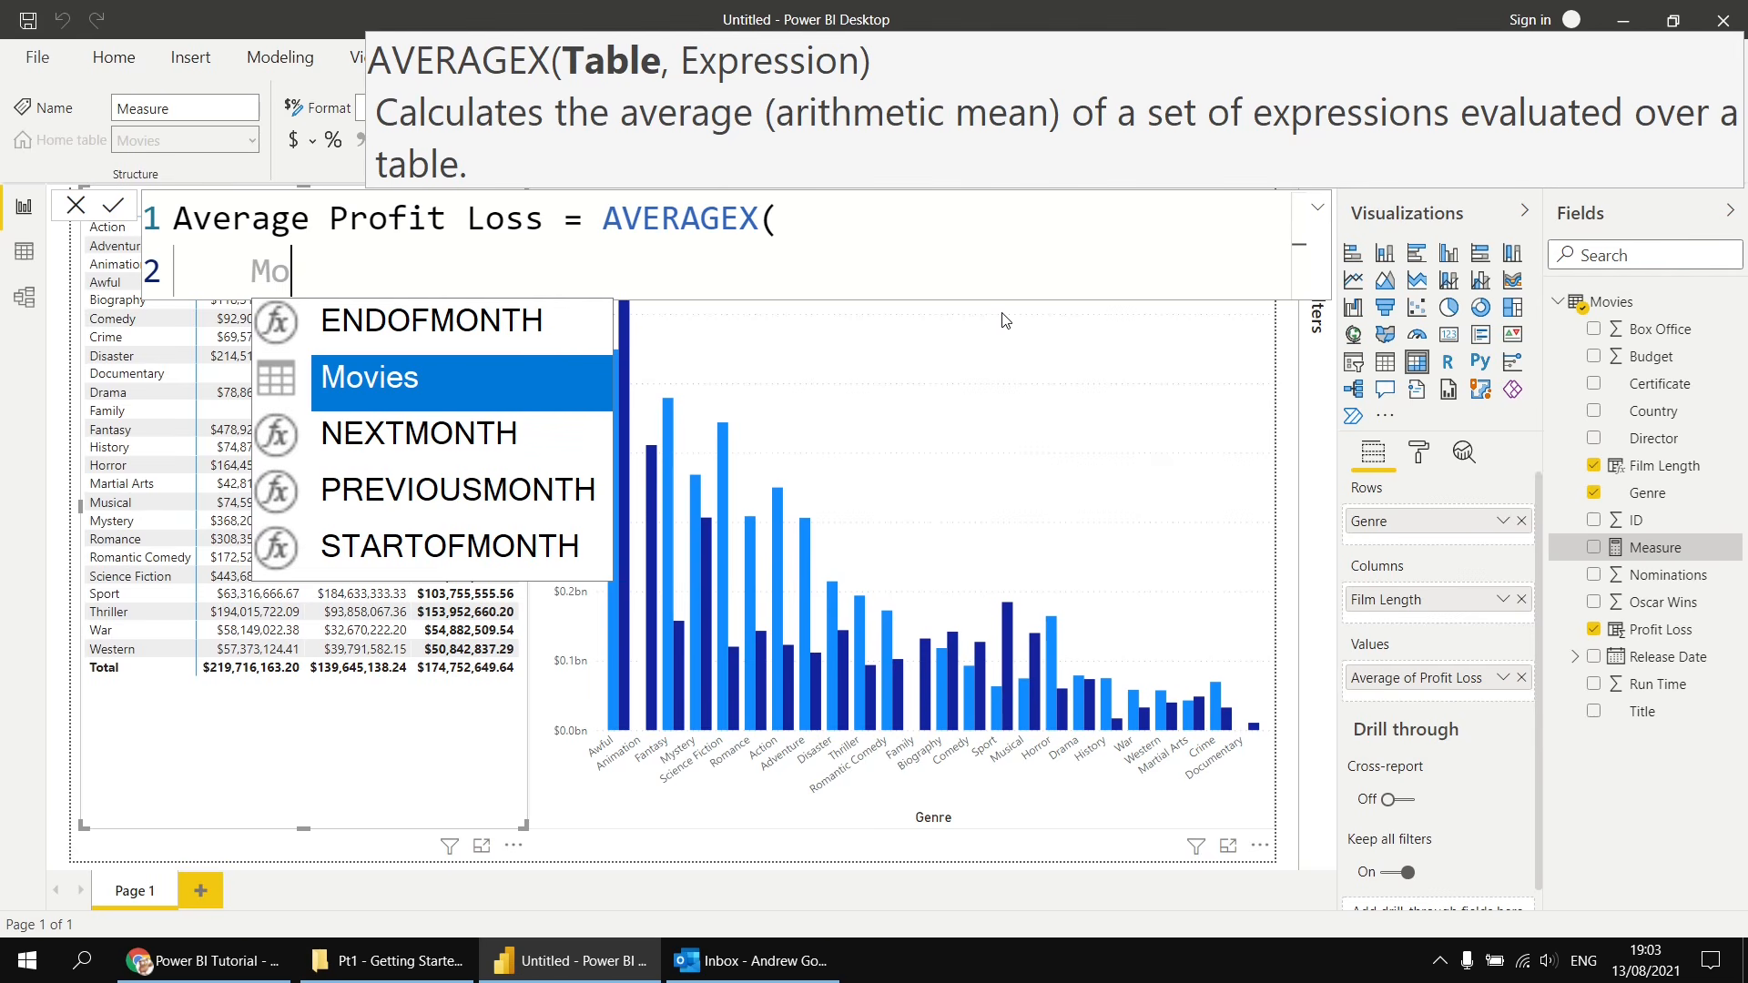
key("Tab")
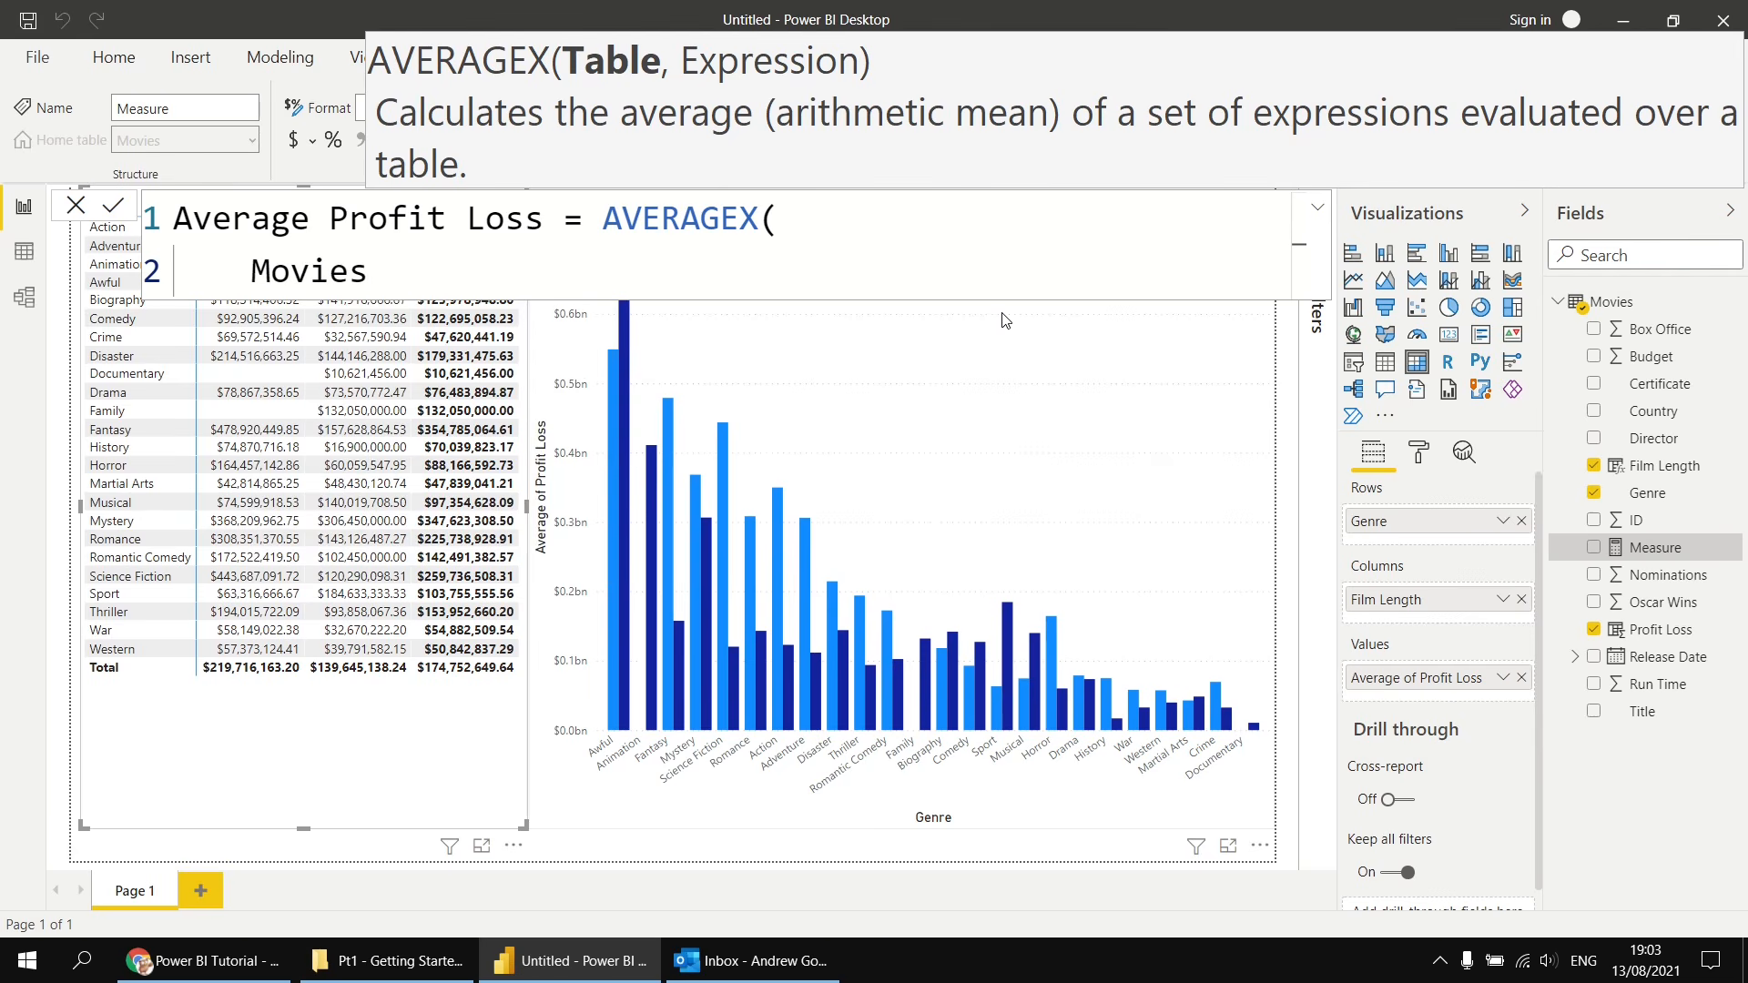
type(",")
key("shift+Return")
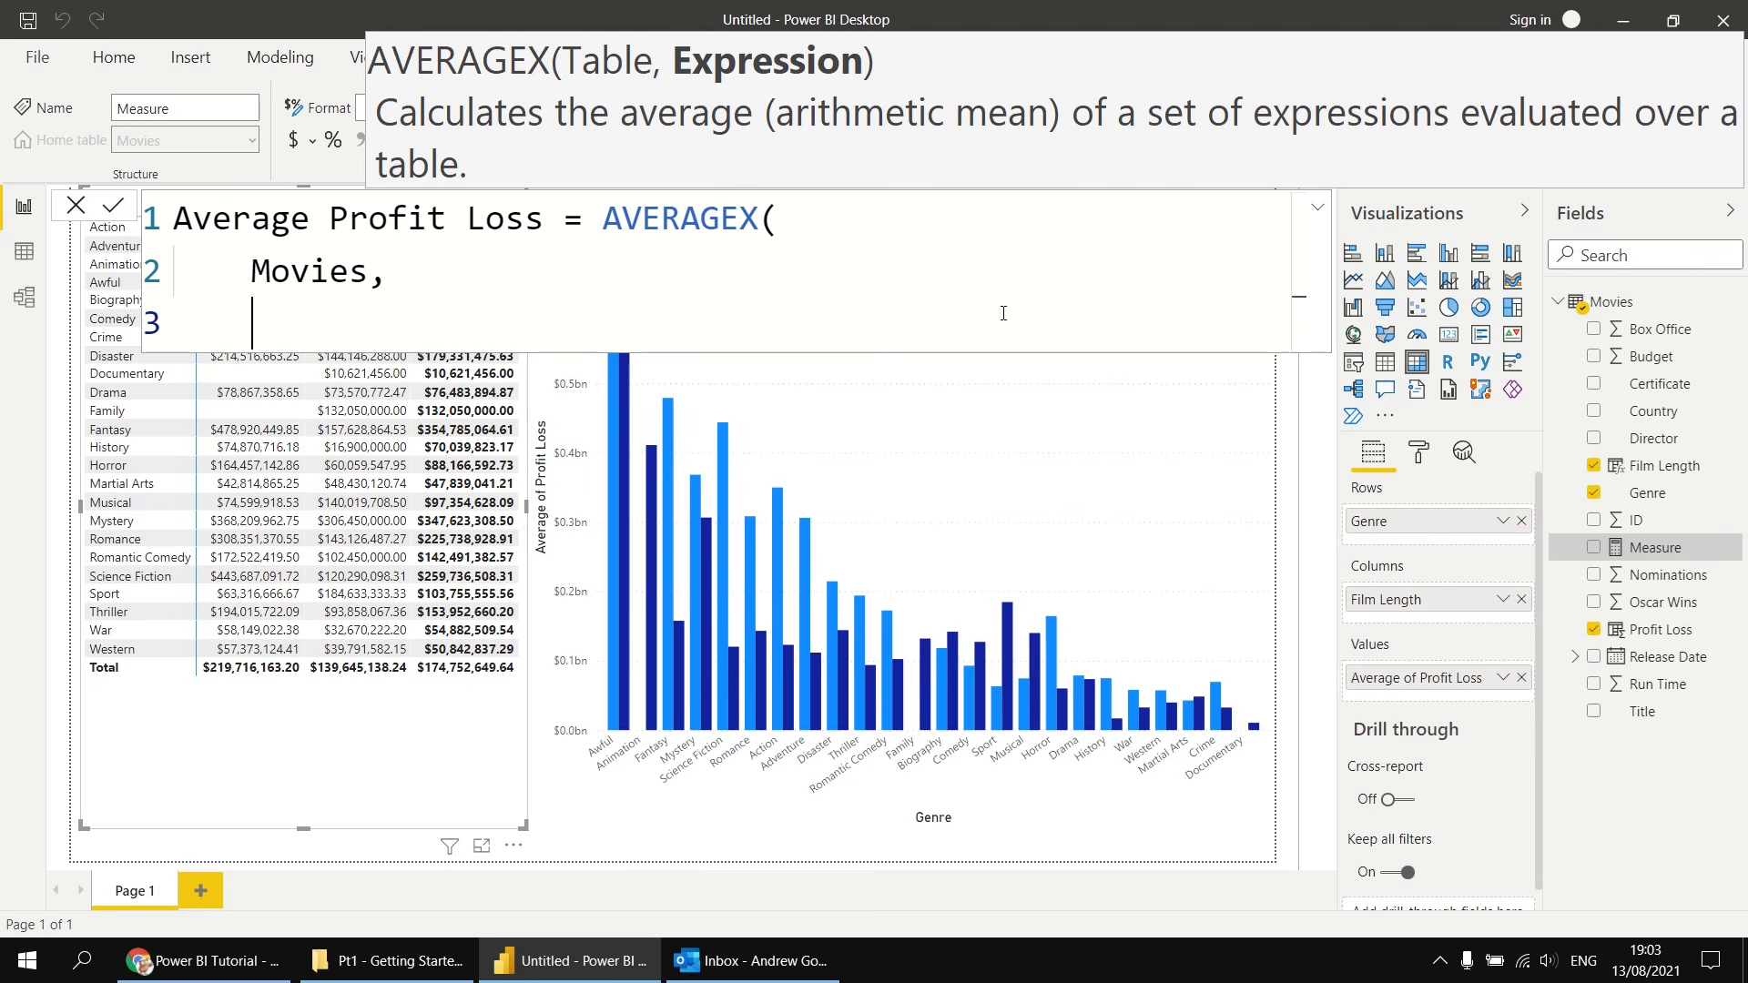
- Enter the expression Movies[Box Office] - Movies[Budget] on the next line and start another line
type("bo")
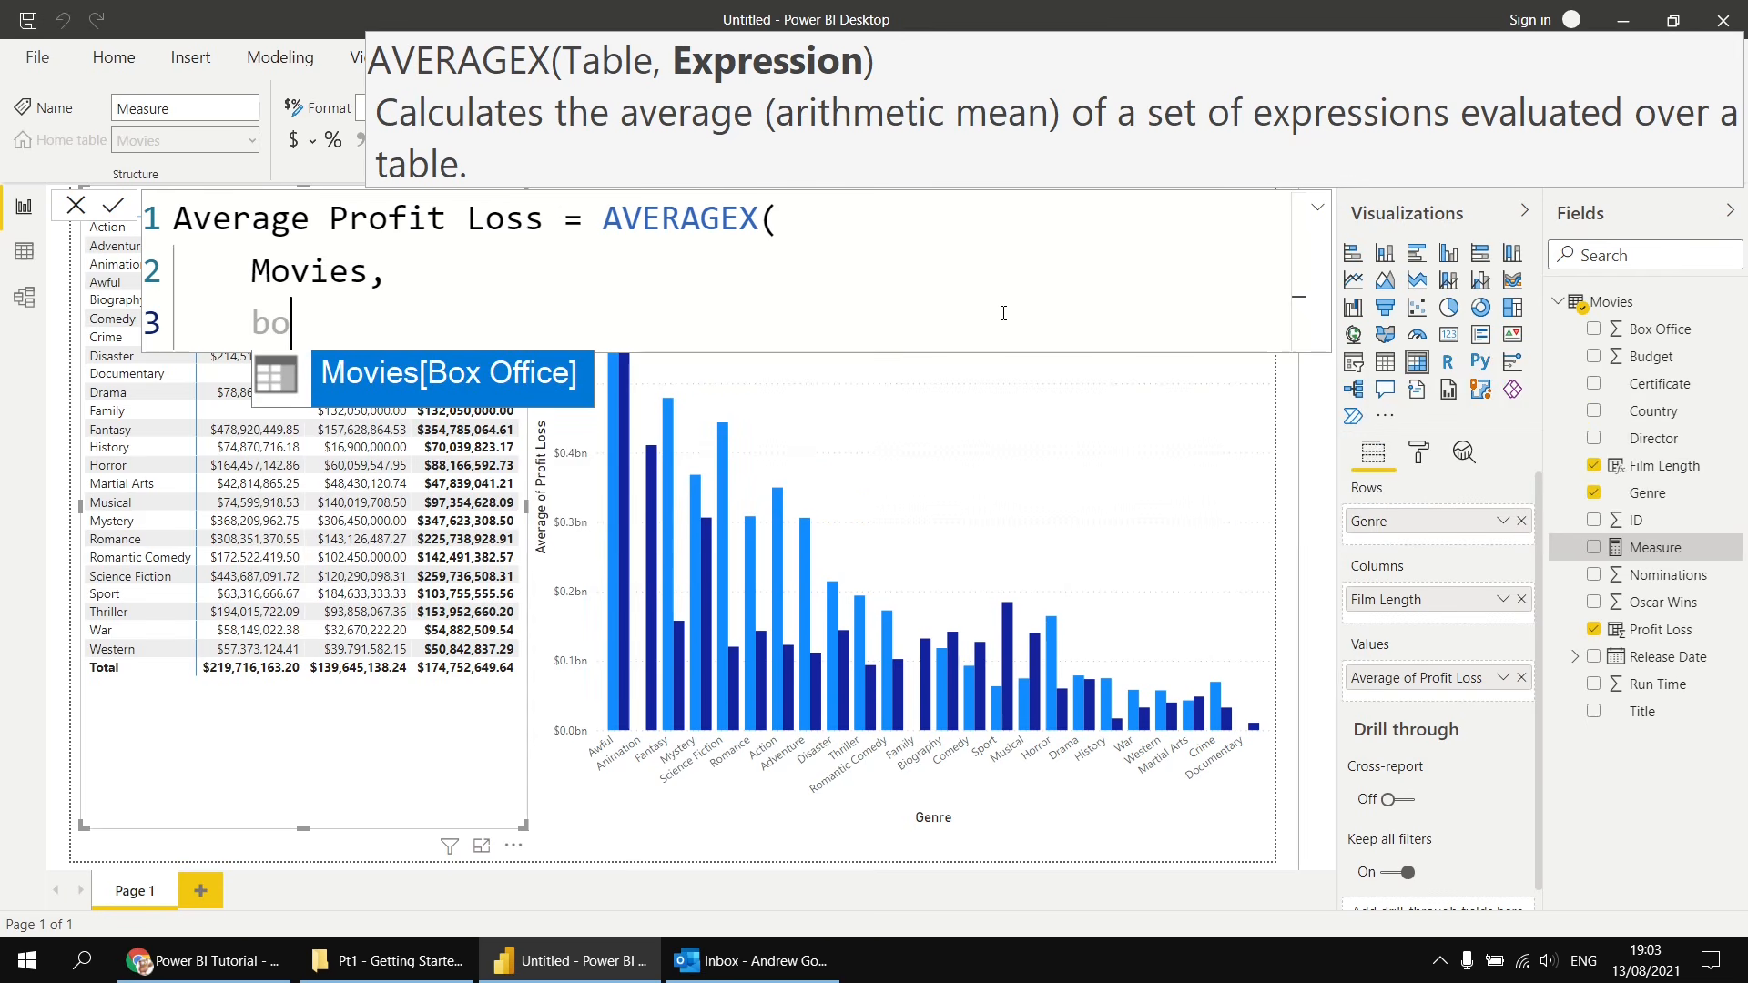
key("Tab")
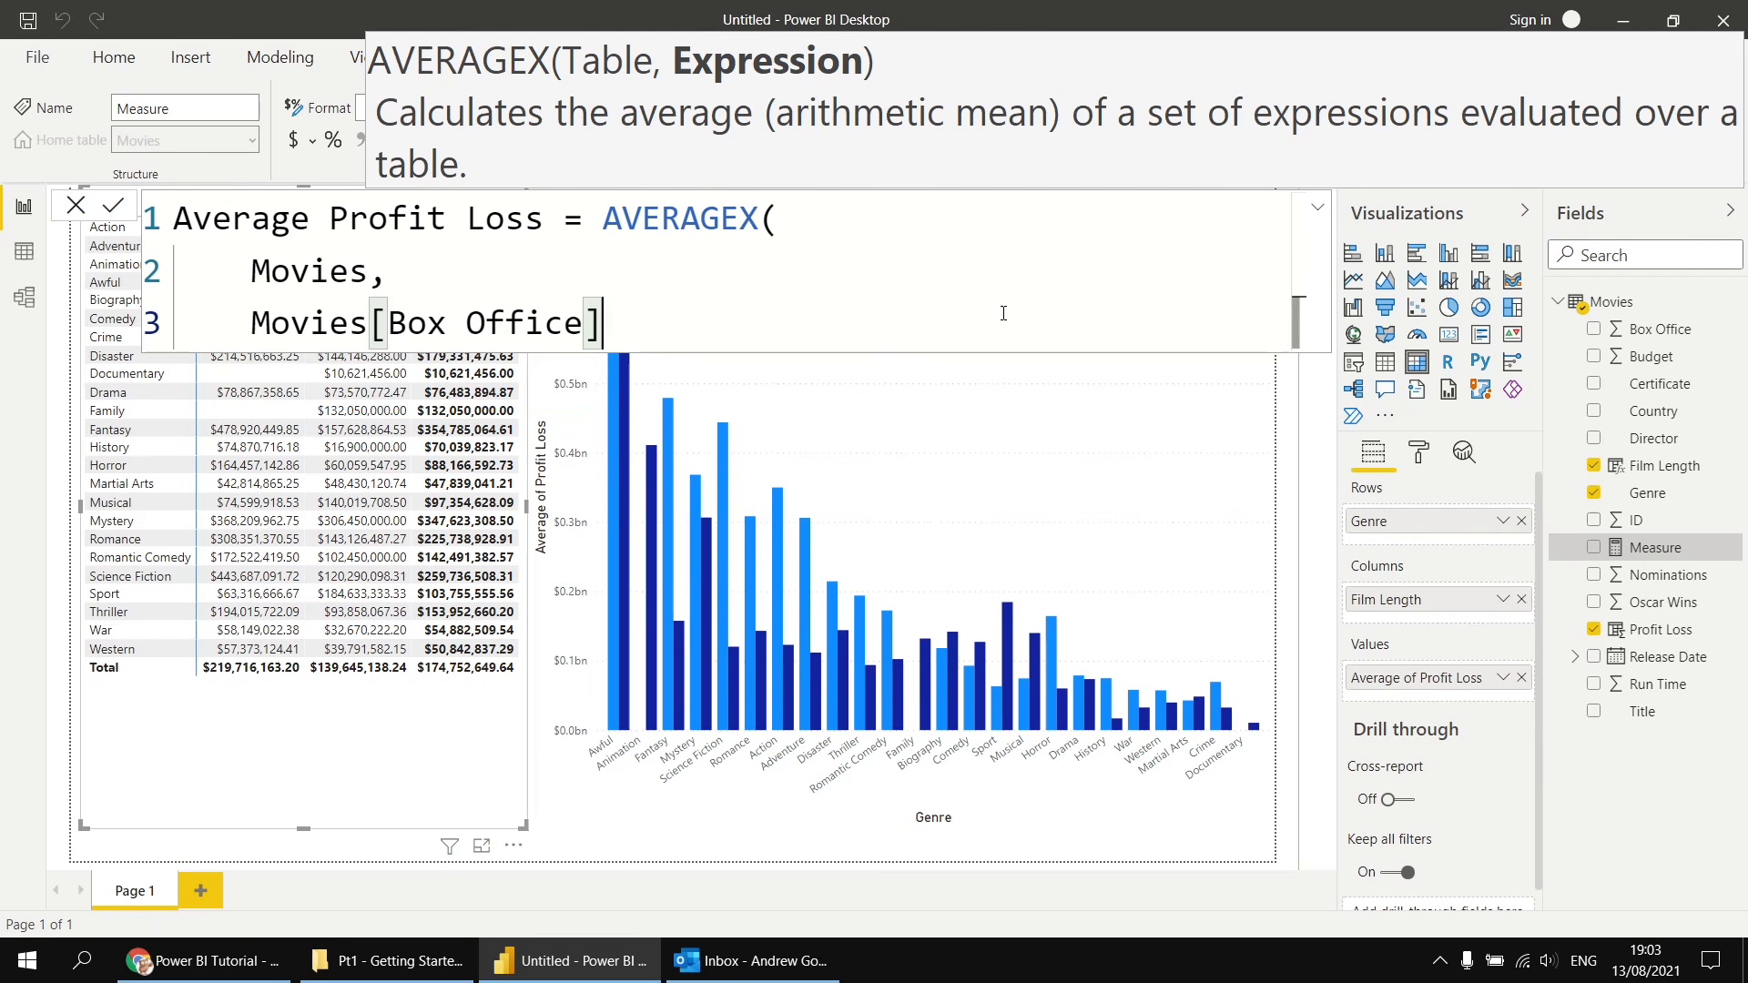
type("- ")
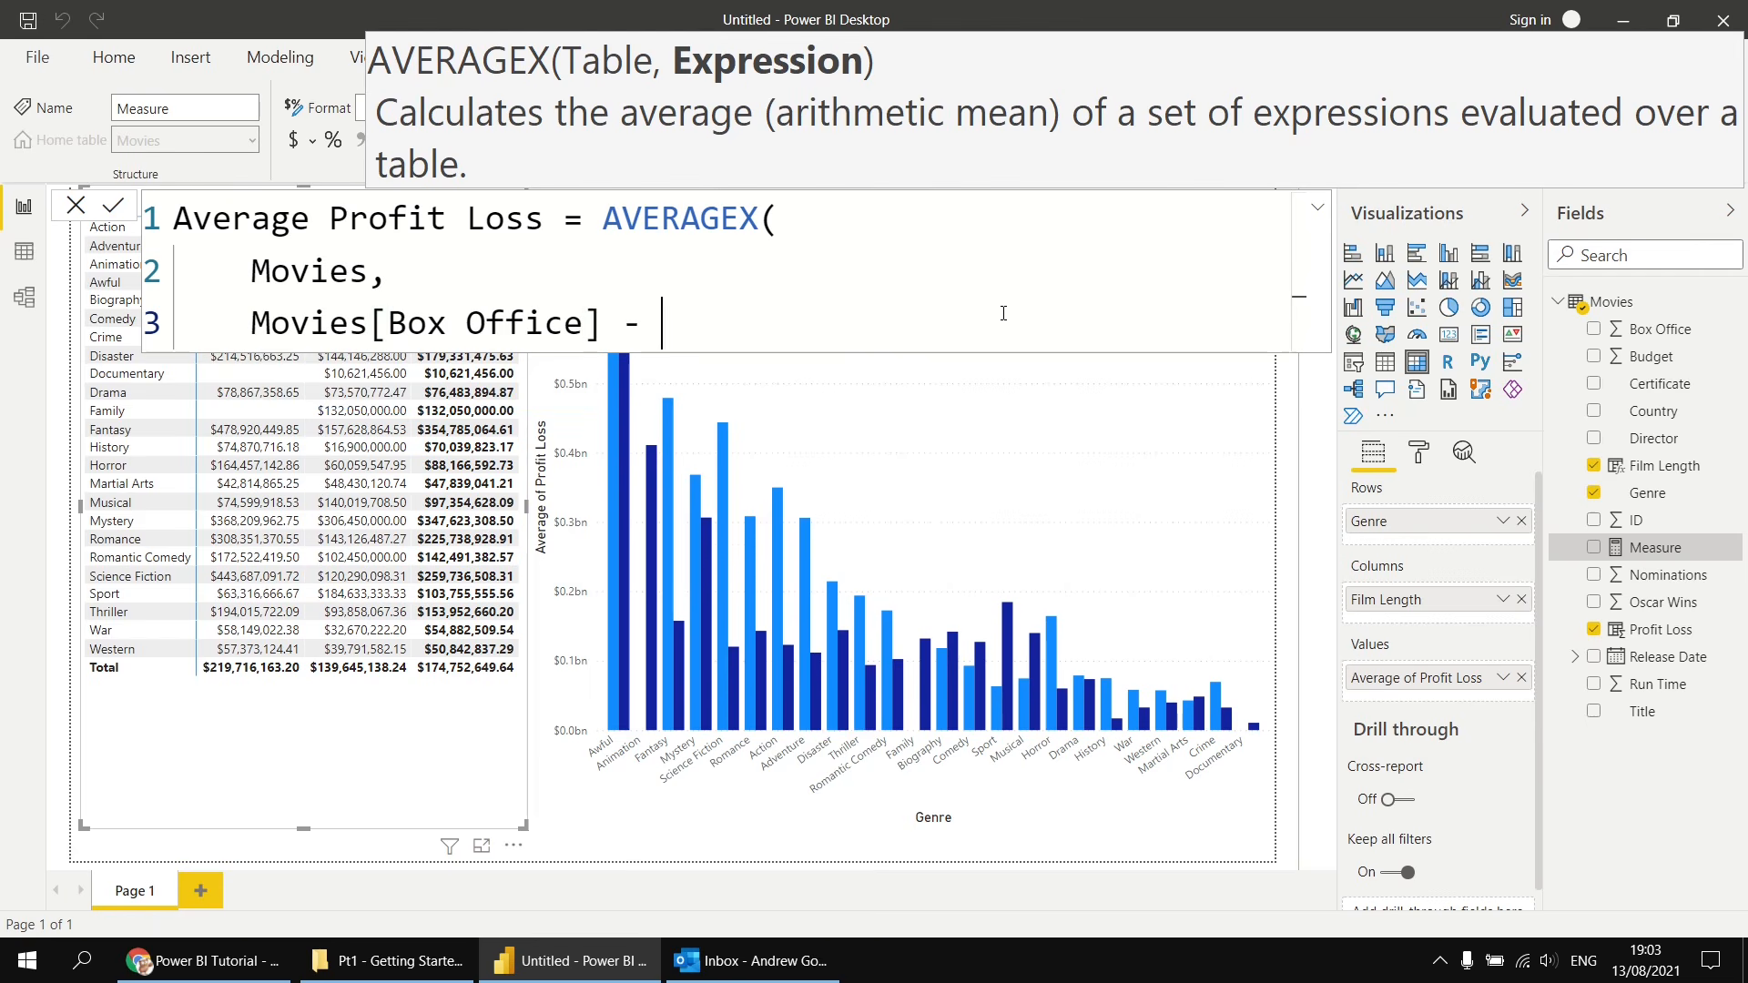
type("bud")
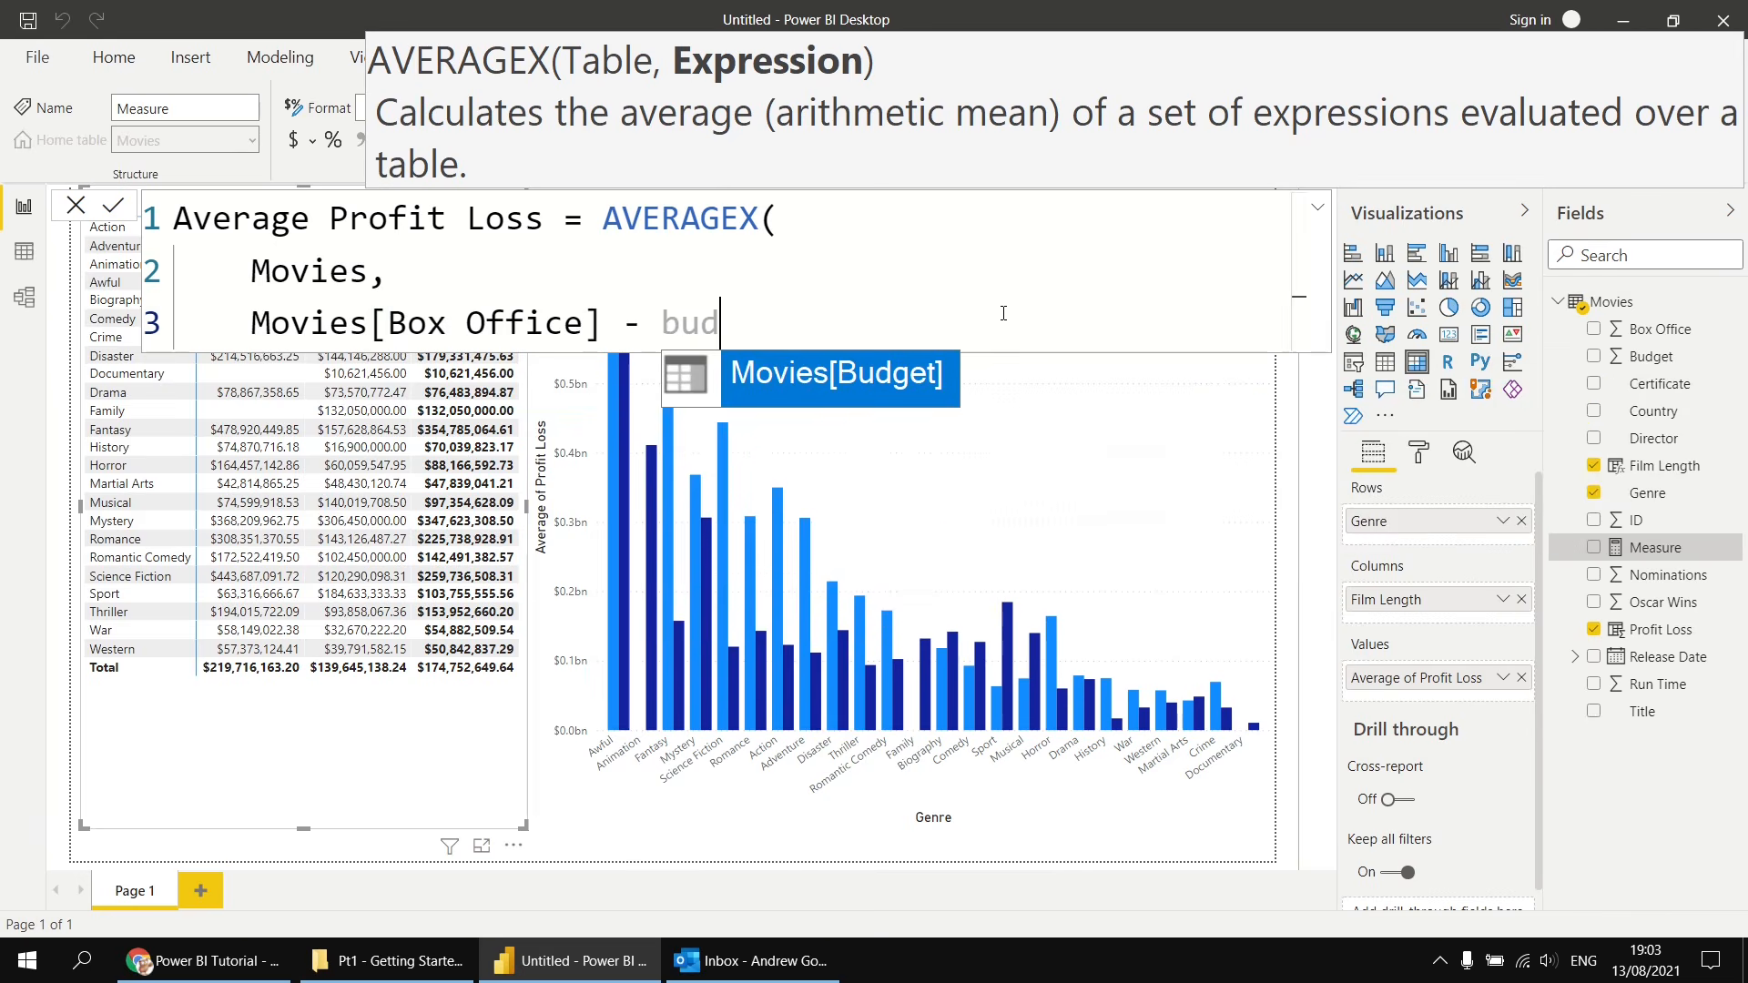
key("Tab")
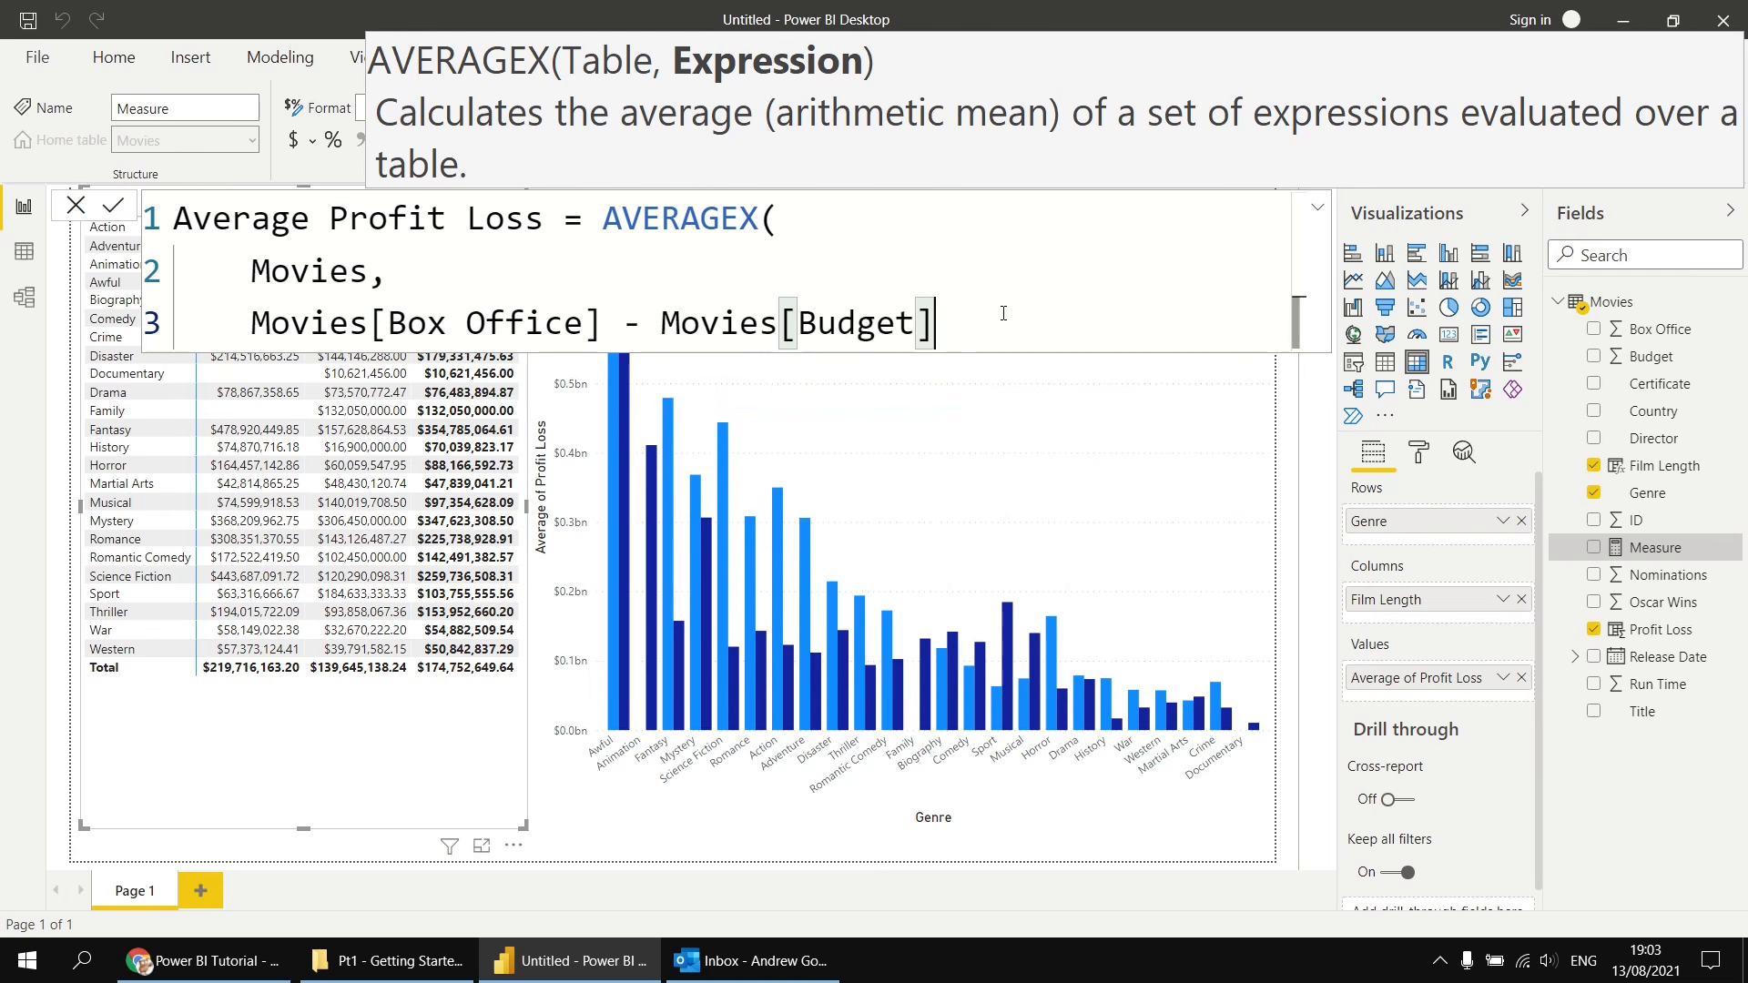
key("shift+Return")
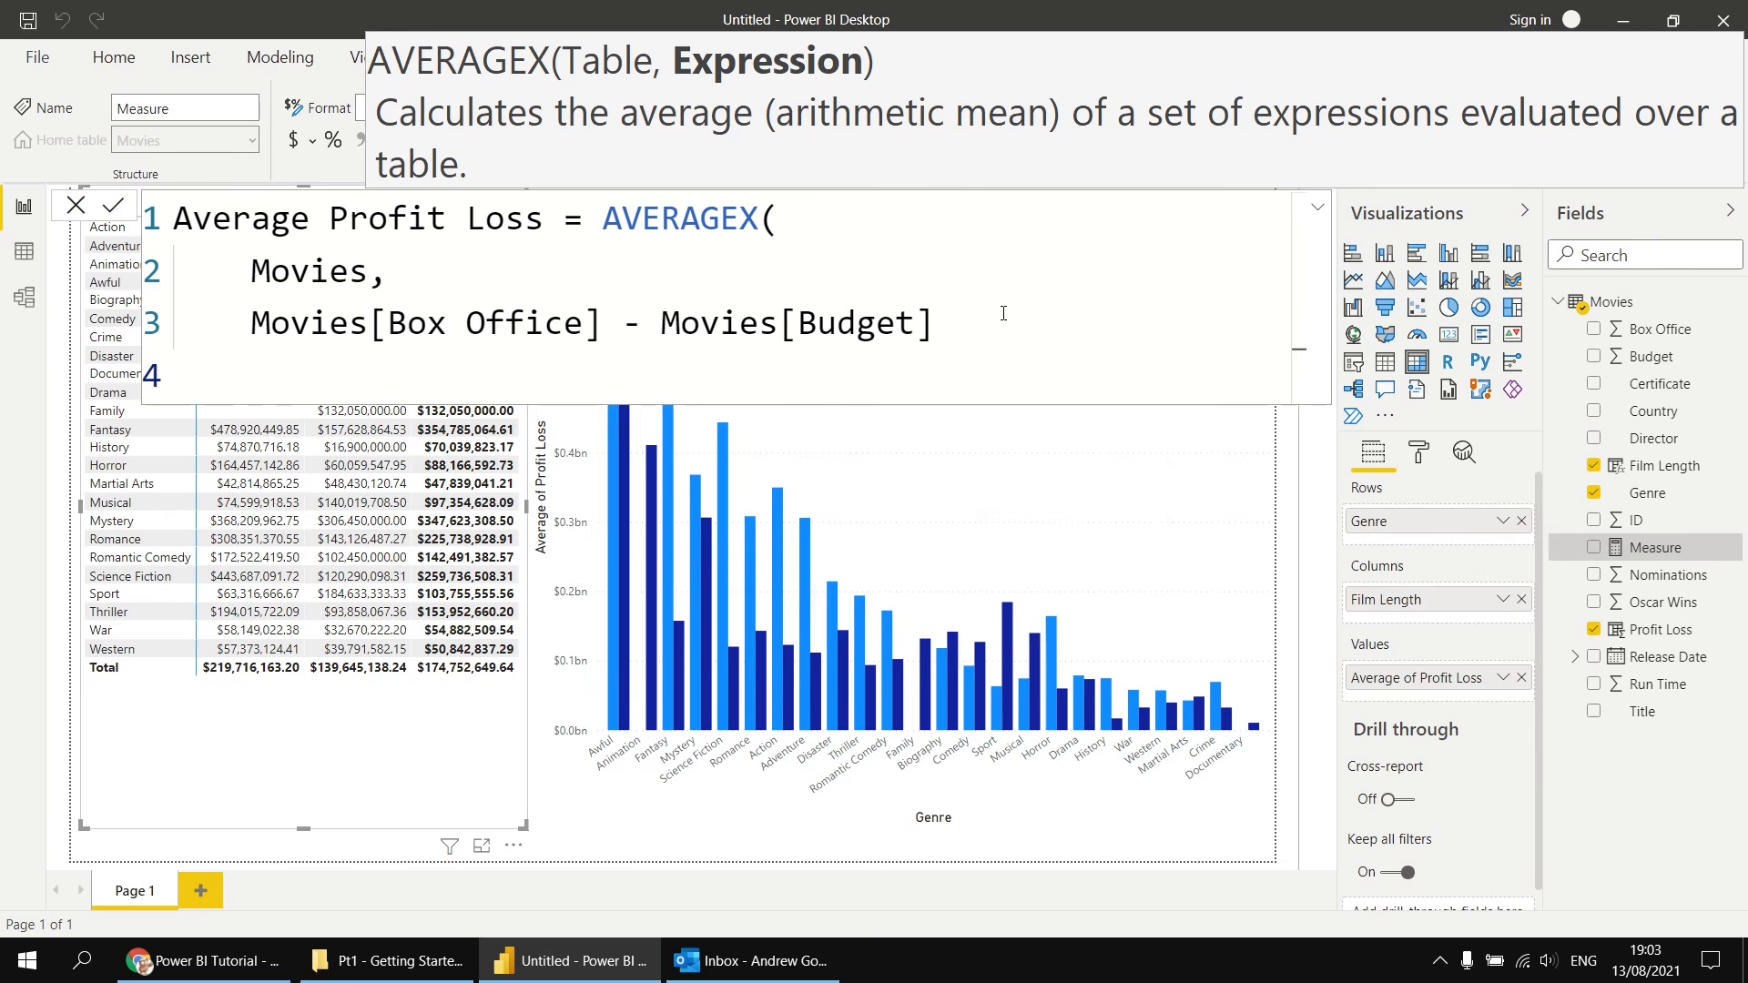
- Close the AVERAGEX parenthesis and commit the Average Profit Loss measure
type(")")
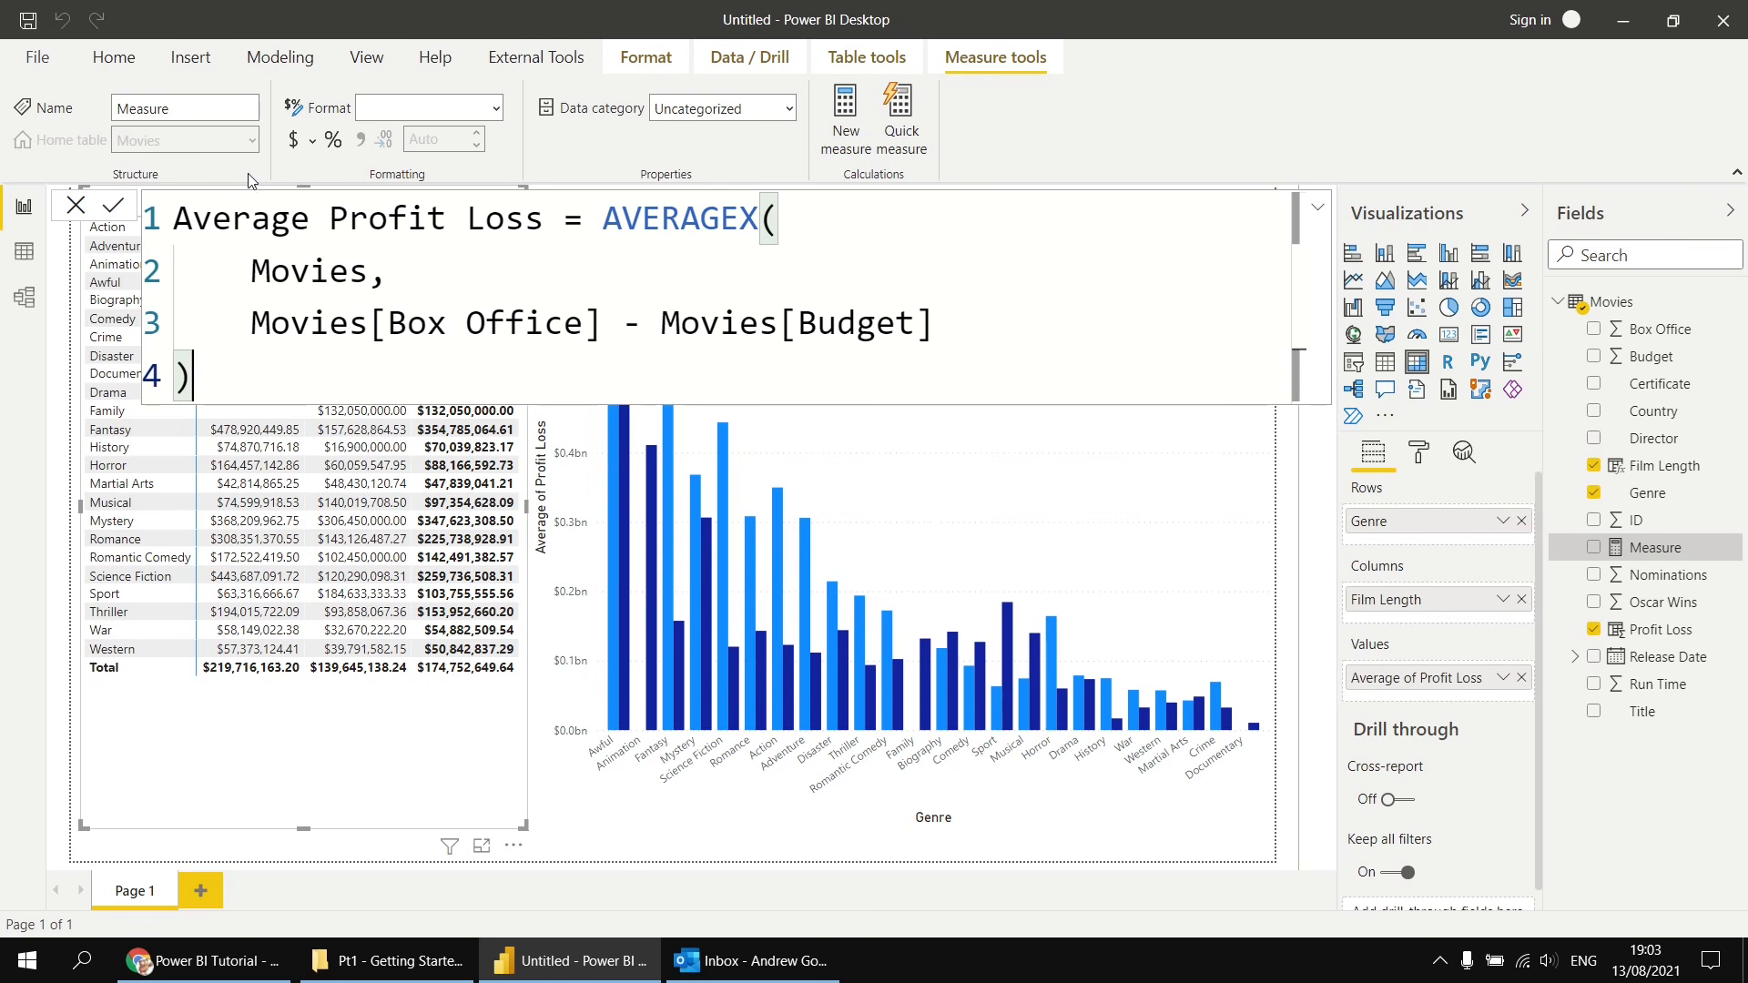
key("Return")
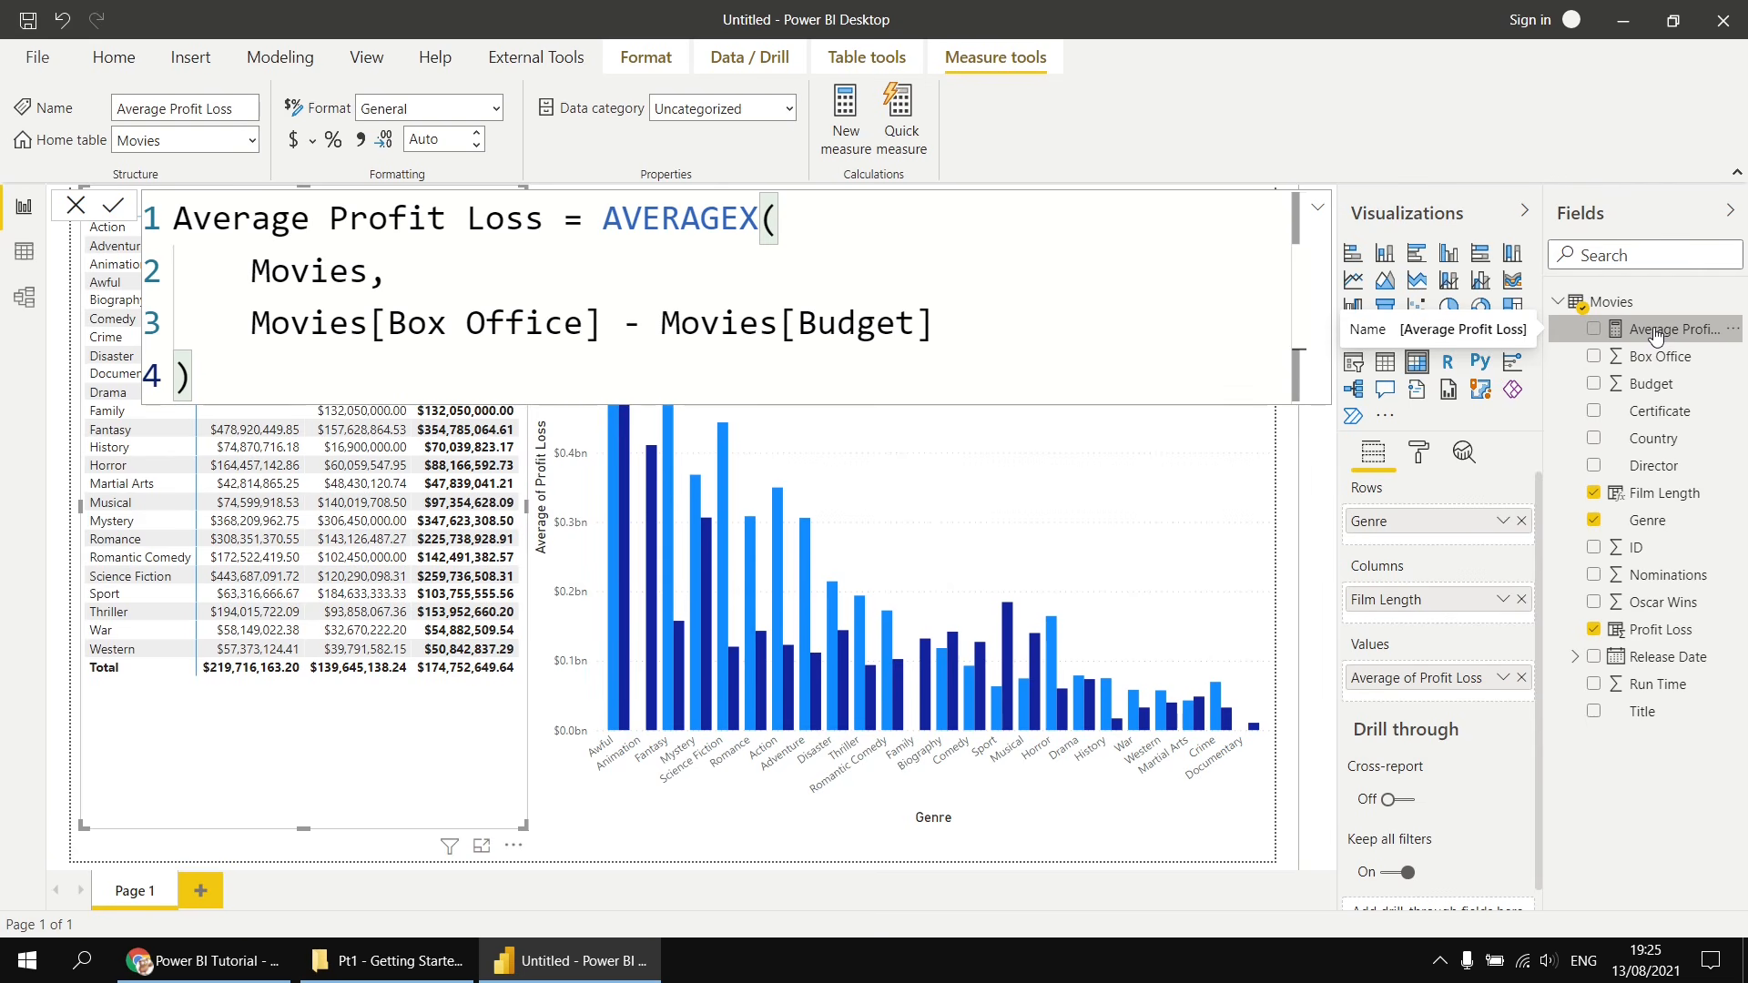
- On a new report page, insert a matrix visual and add Average Profit Loss to its values
left_click(202, 890)
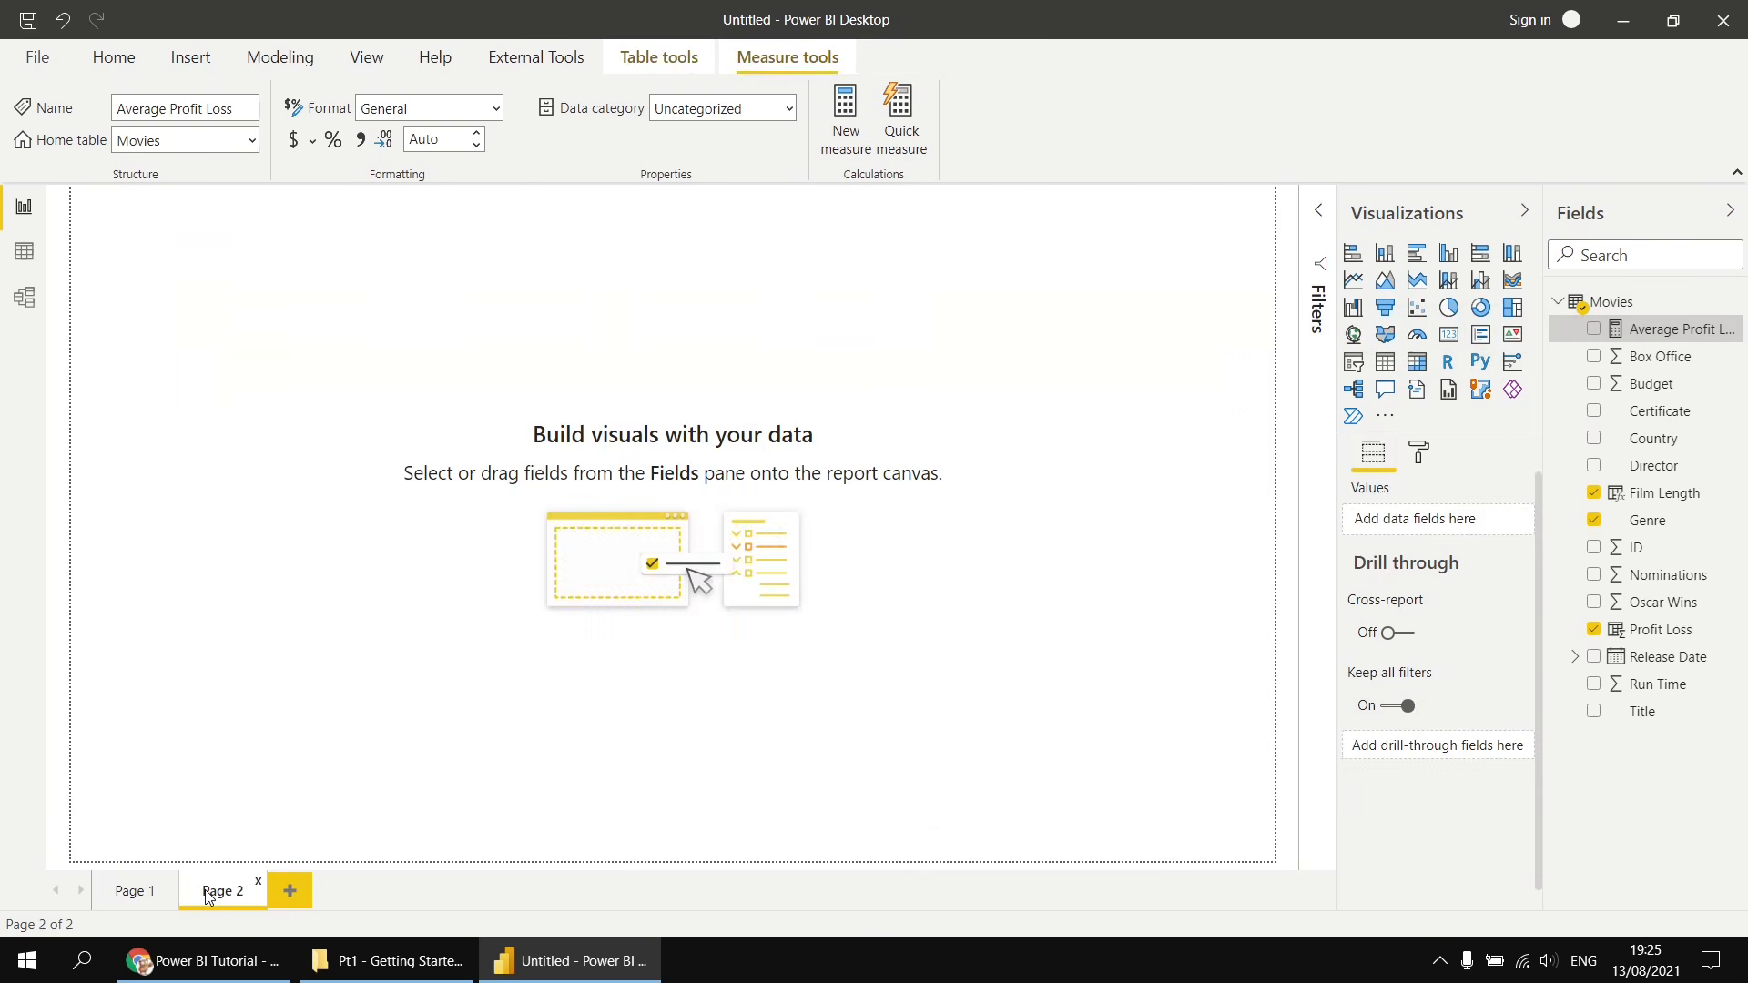
left_click(1417, 363)
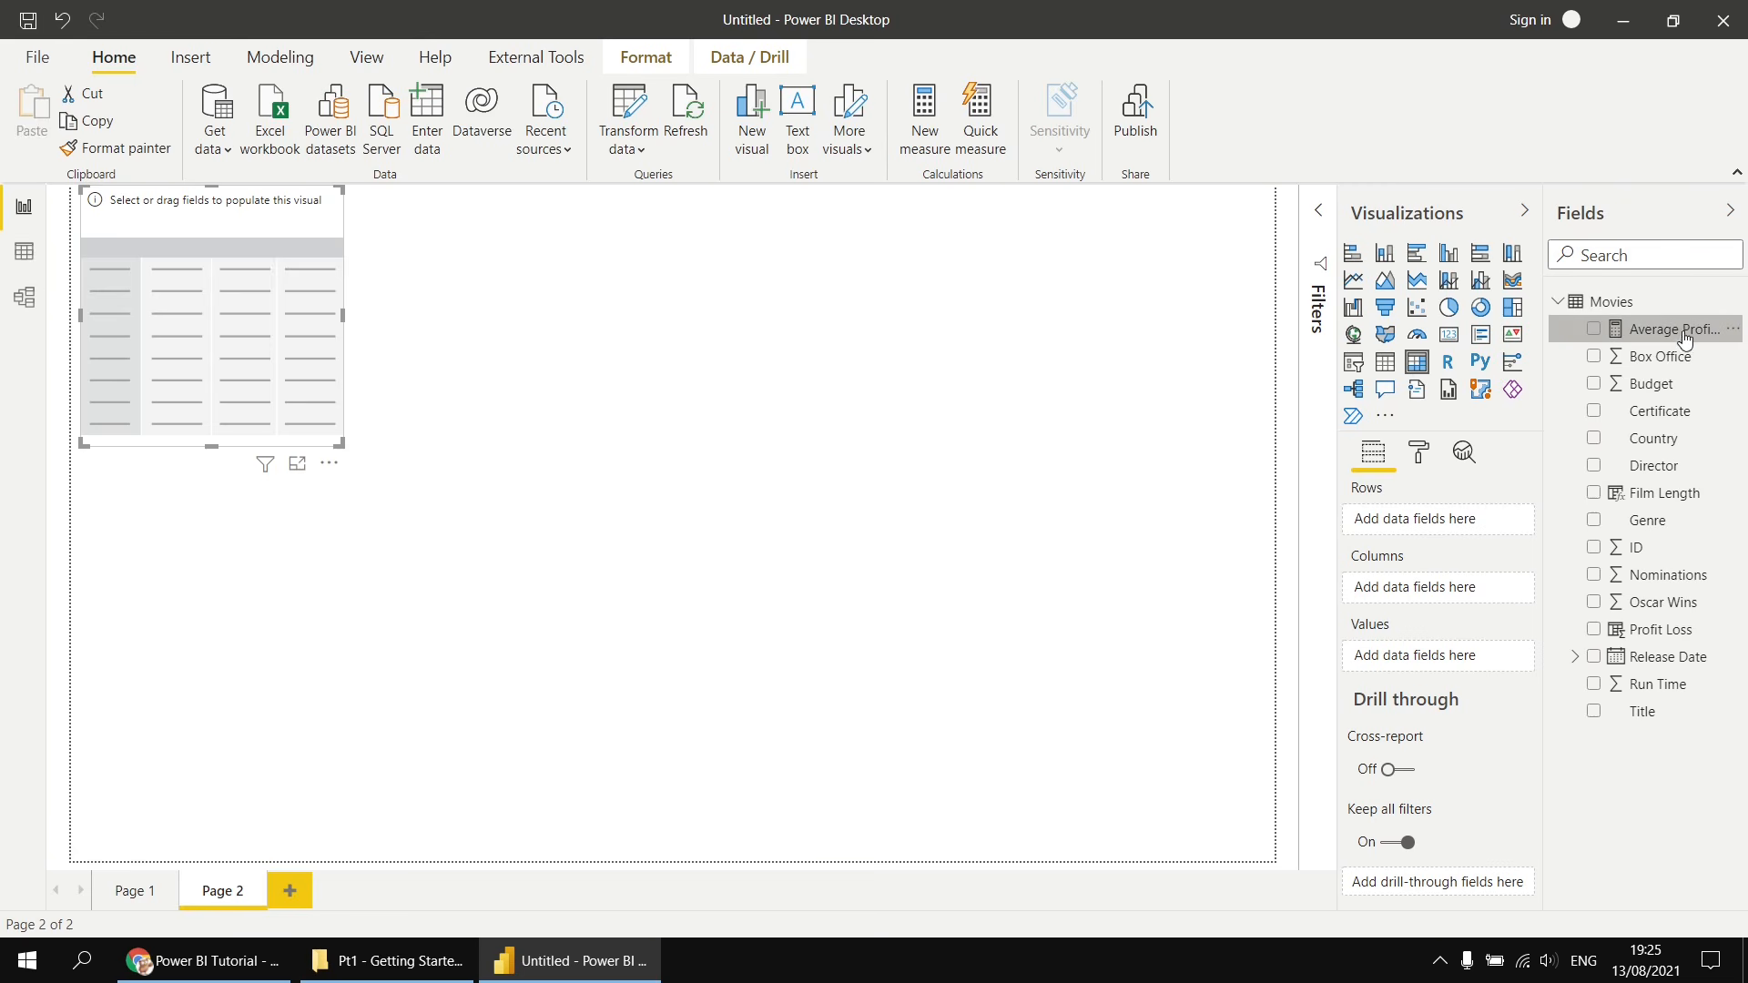
left_click_drag(1686, 340, 1439, 663)
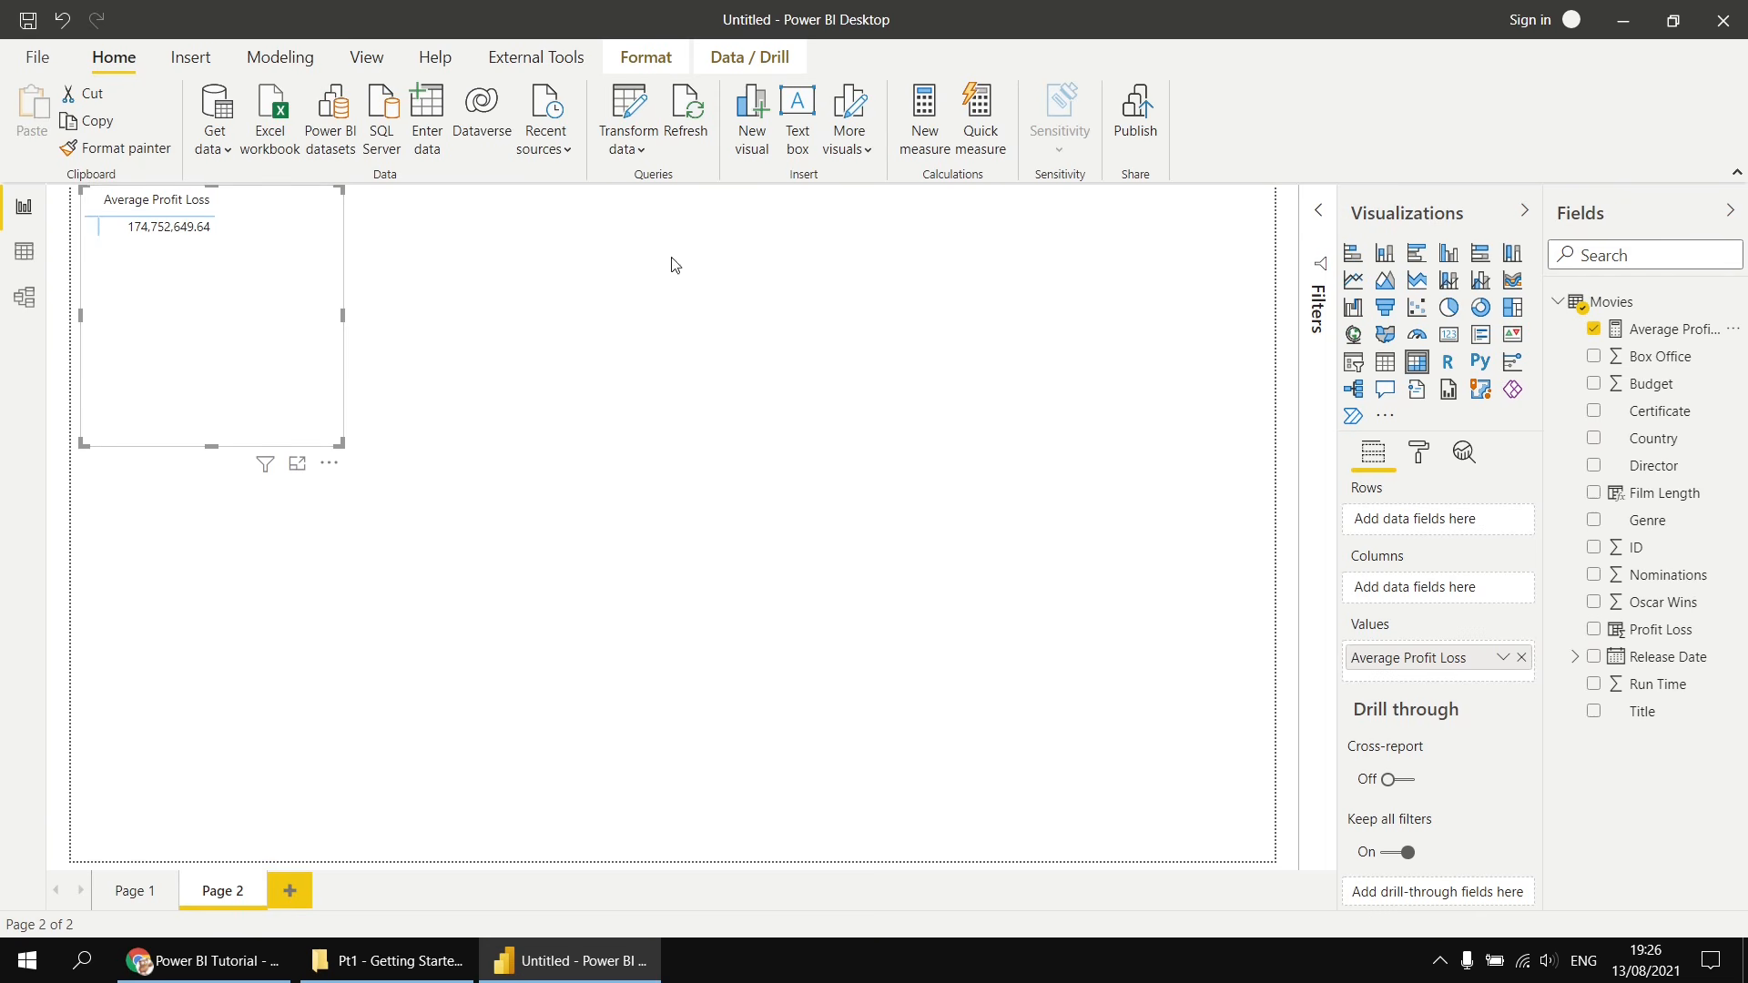
- Open the Average Profit Loss measure's formula for review and close it again
left_click(1678, 331)
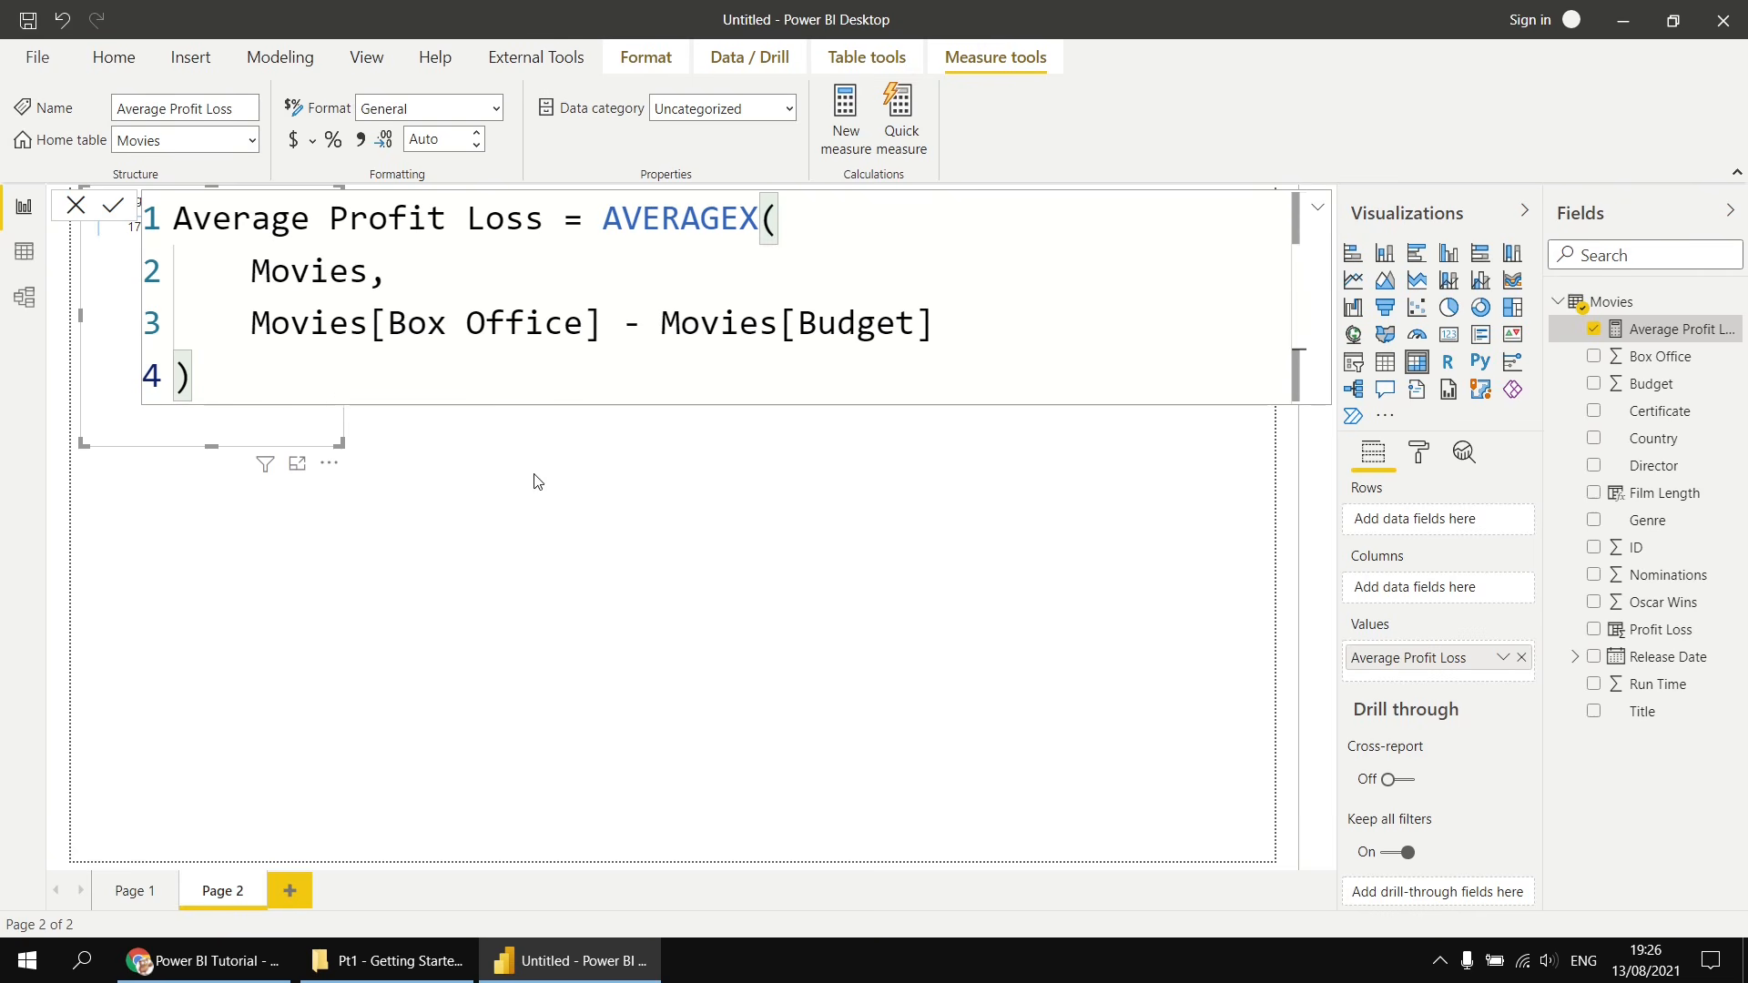
left_click(540, 523)
- Add Genre to the matrix rows and enlarge the matrix downward
left_click(195, 292)
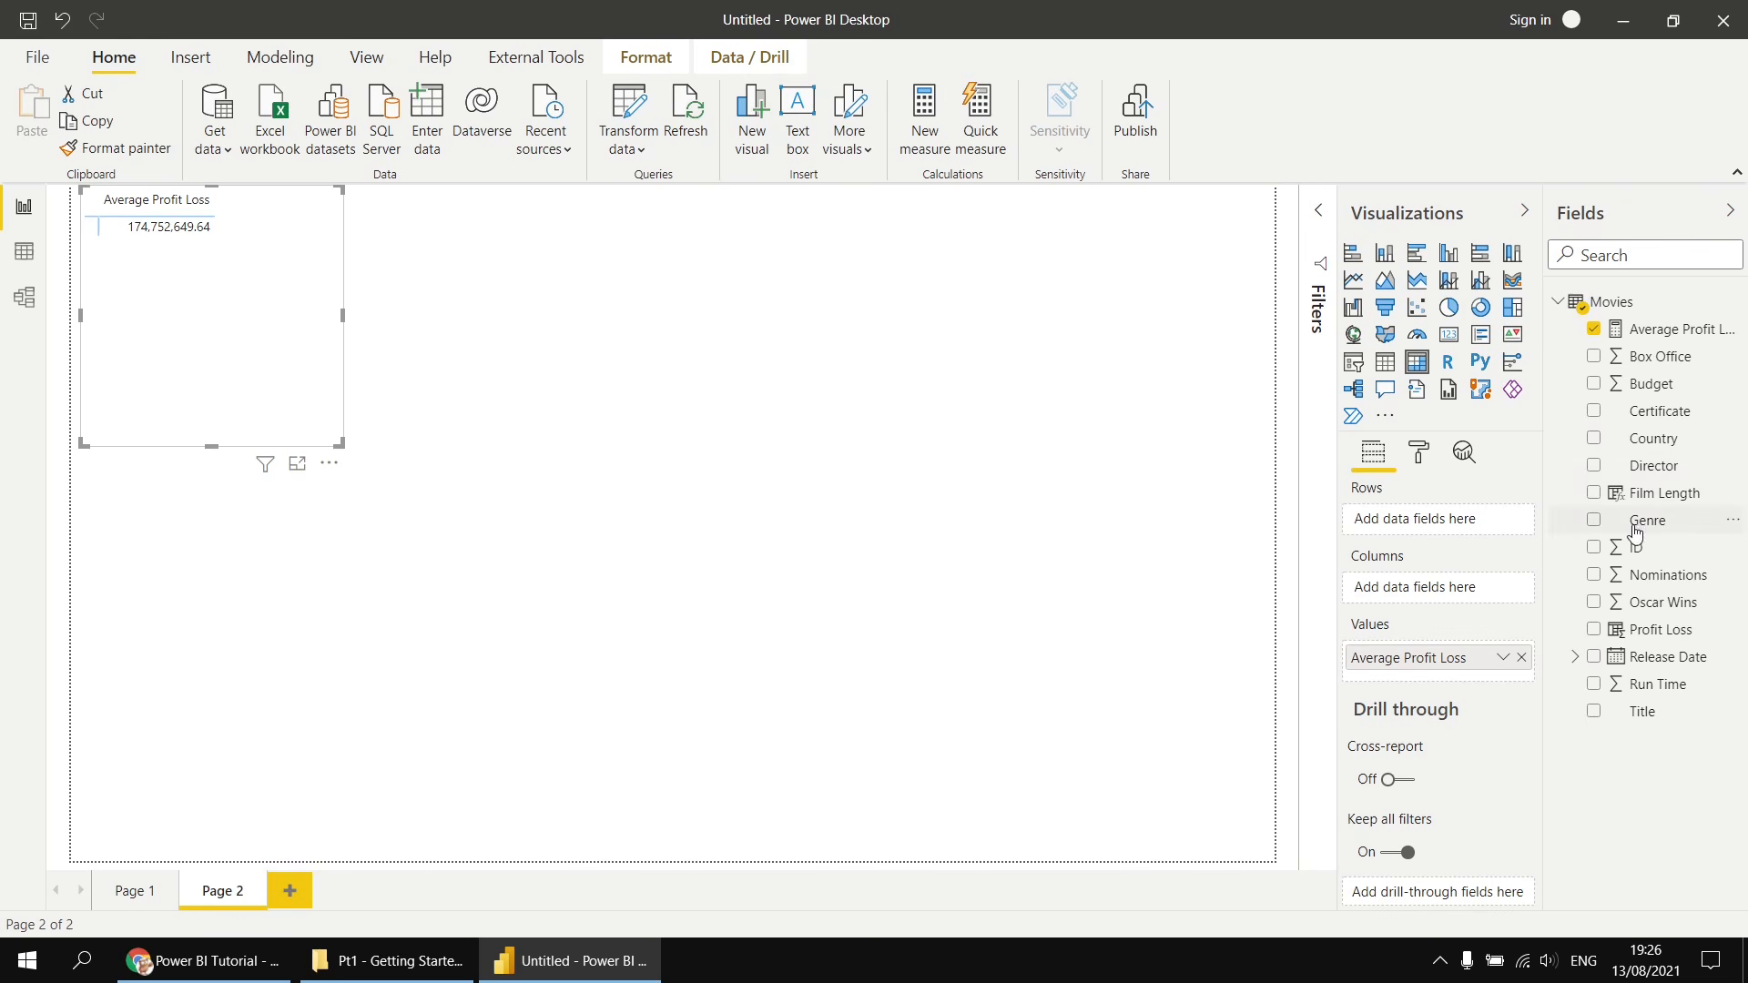
left_click_drag(1636, 533, 1437, 519)
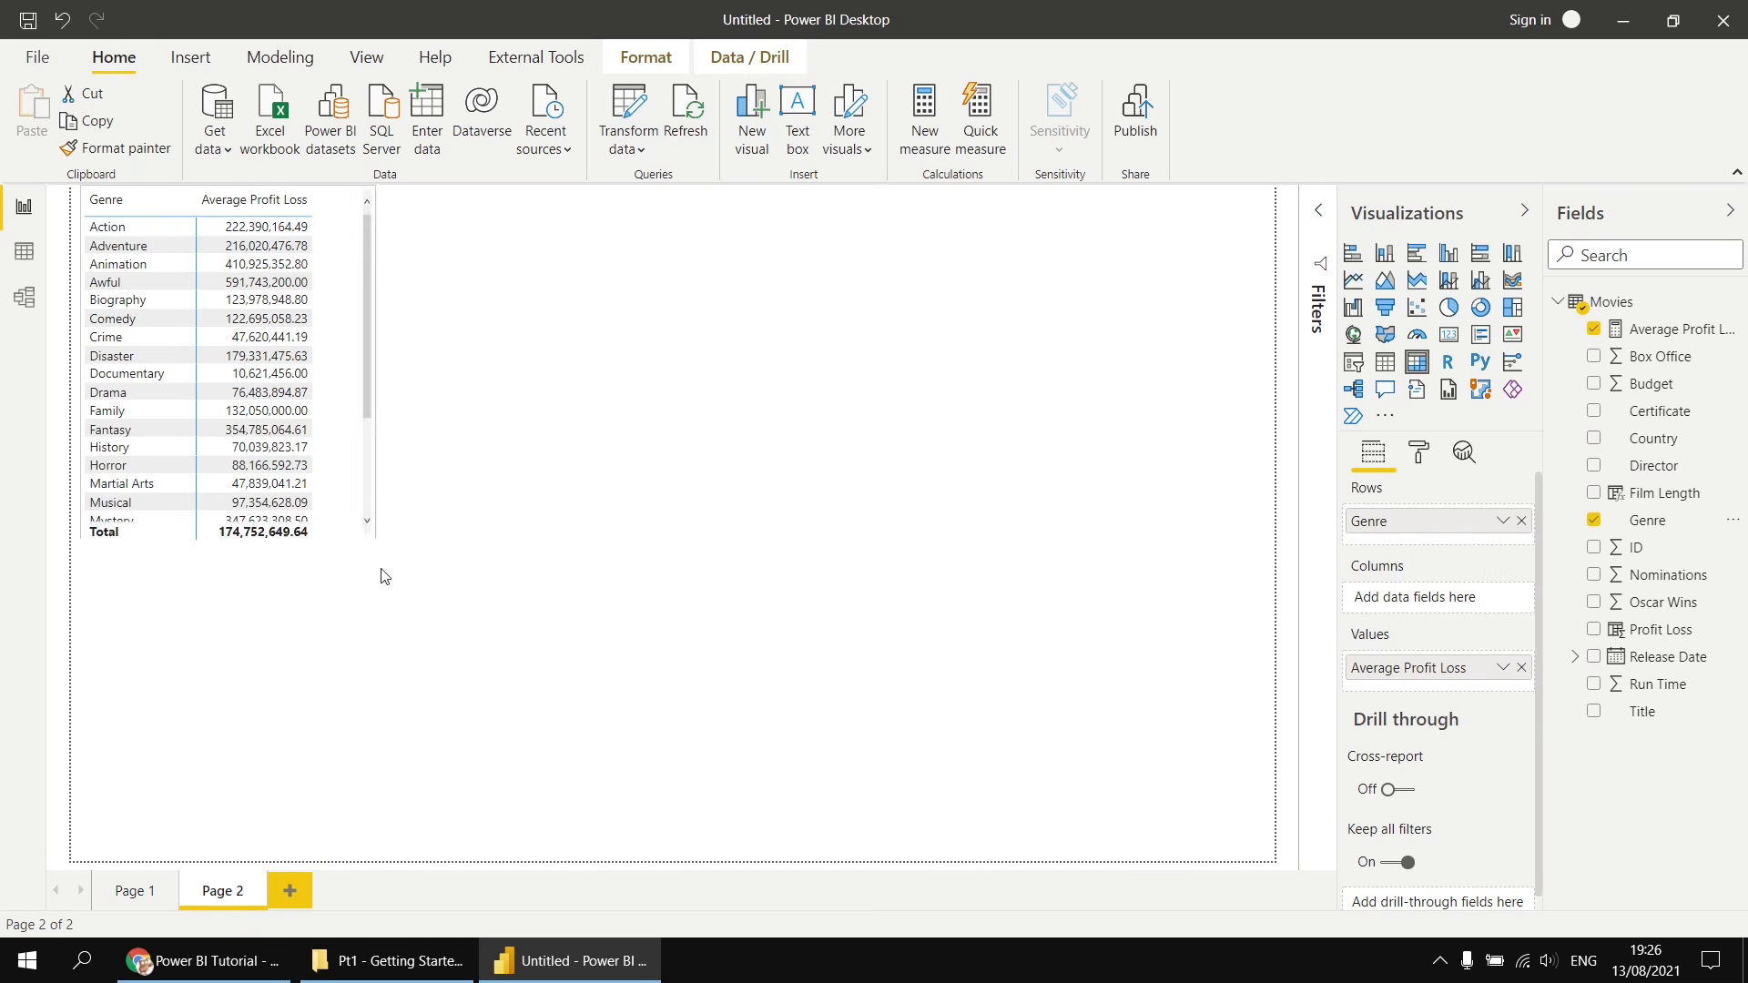
left_click_drag(374, 539, 422, 826)
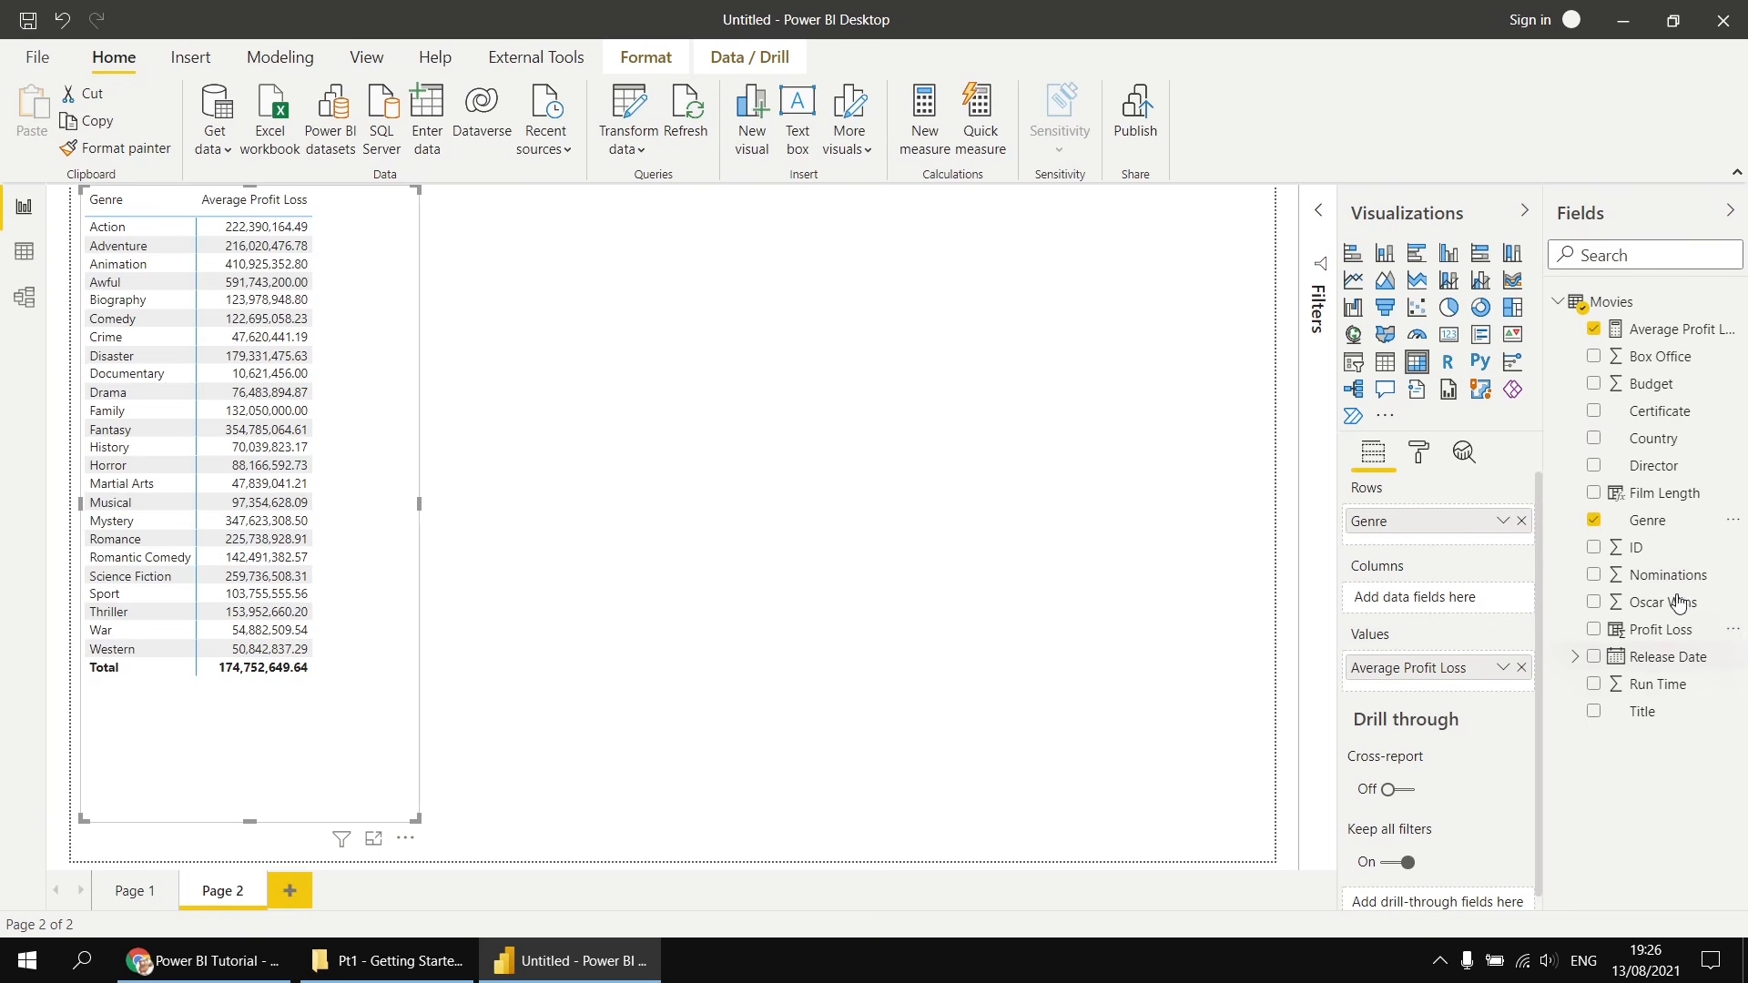
- Add Film Length to the matrix columns and widen the matrix
left_click(1661, 497)
left_click_drag(1659, 498, 1449, 602)
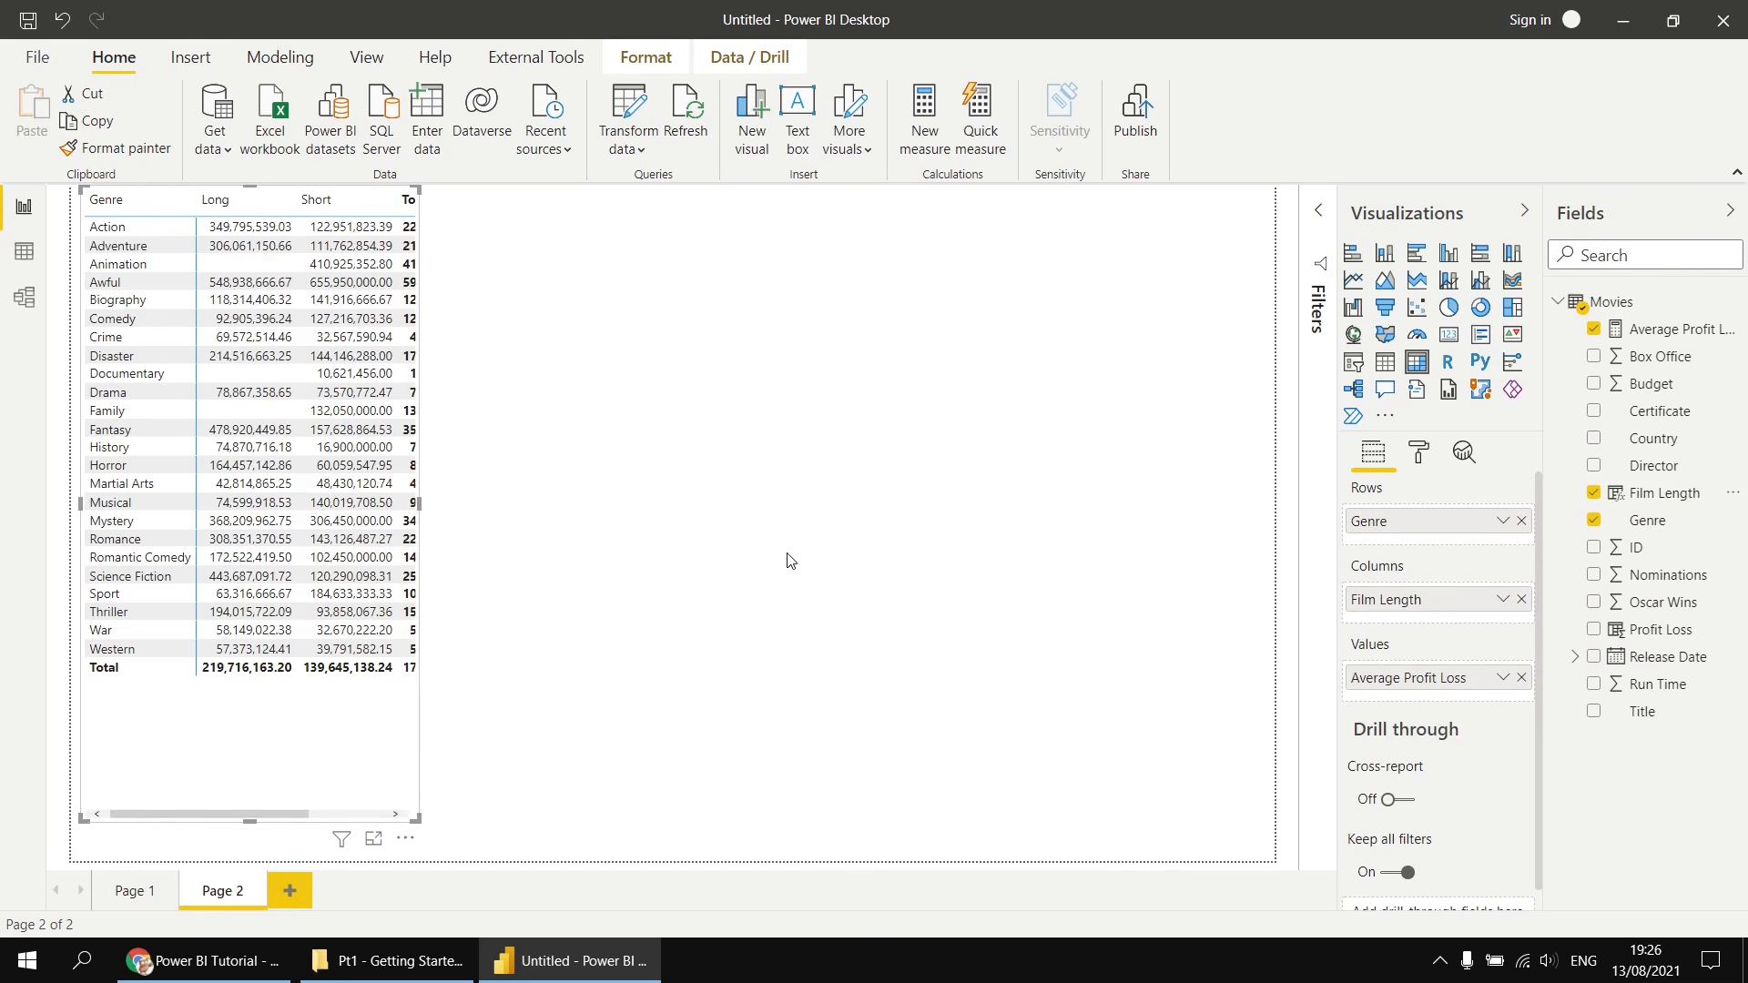
left_click_drag(417, 818, 520, 812)
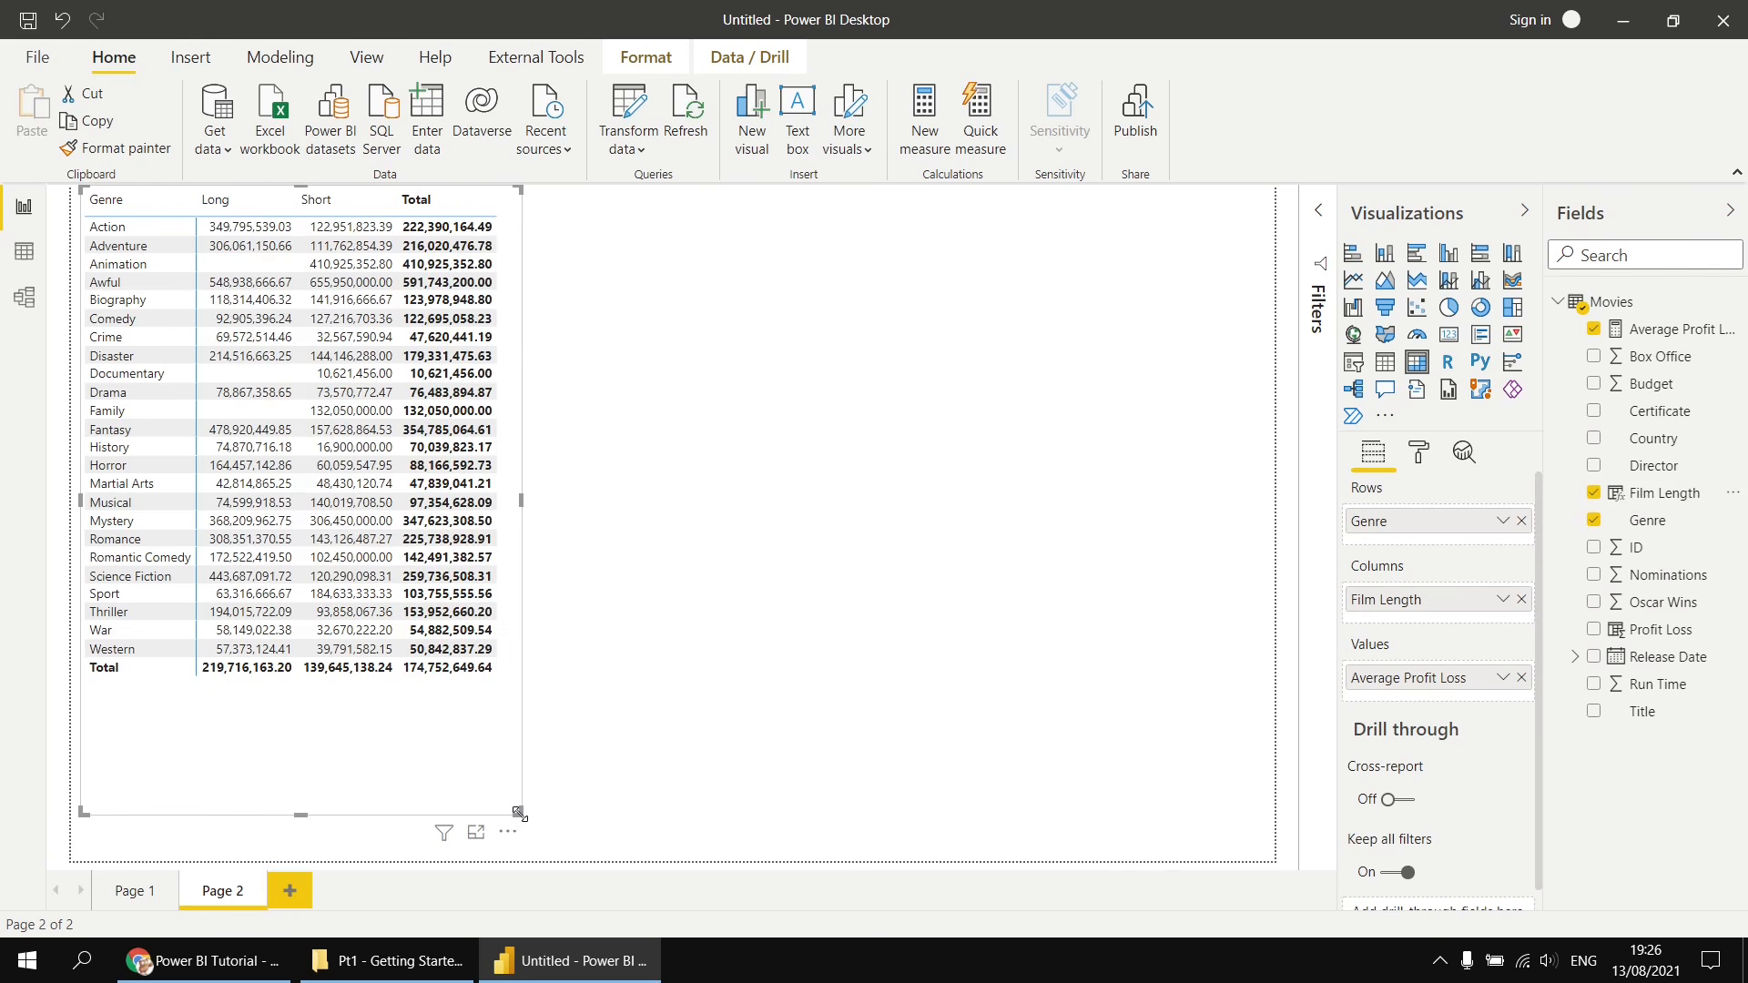
- Review the Film Length calculated column's formula
left_click(130, 891)
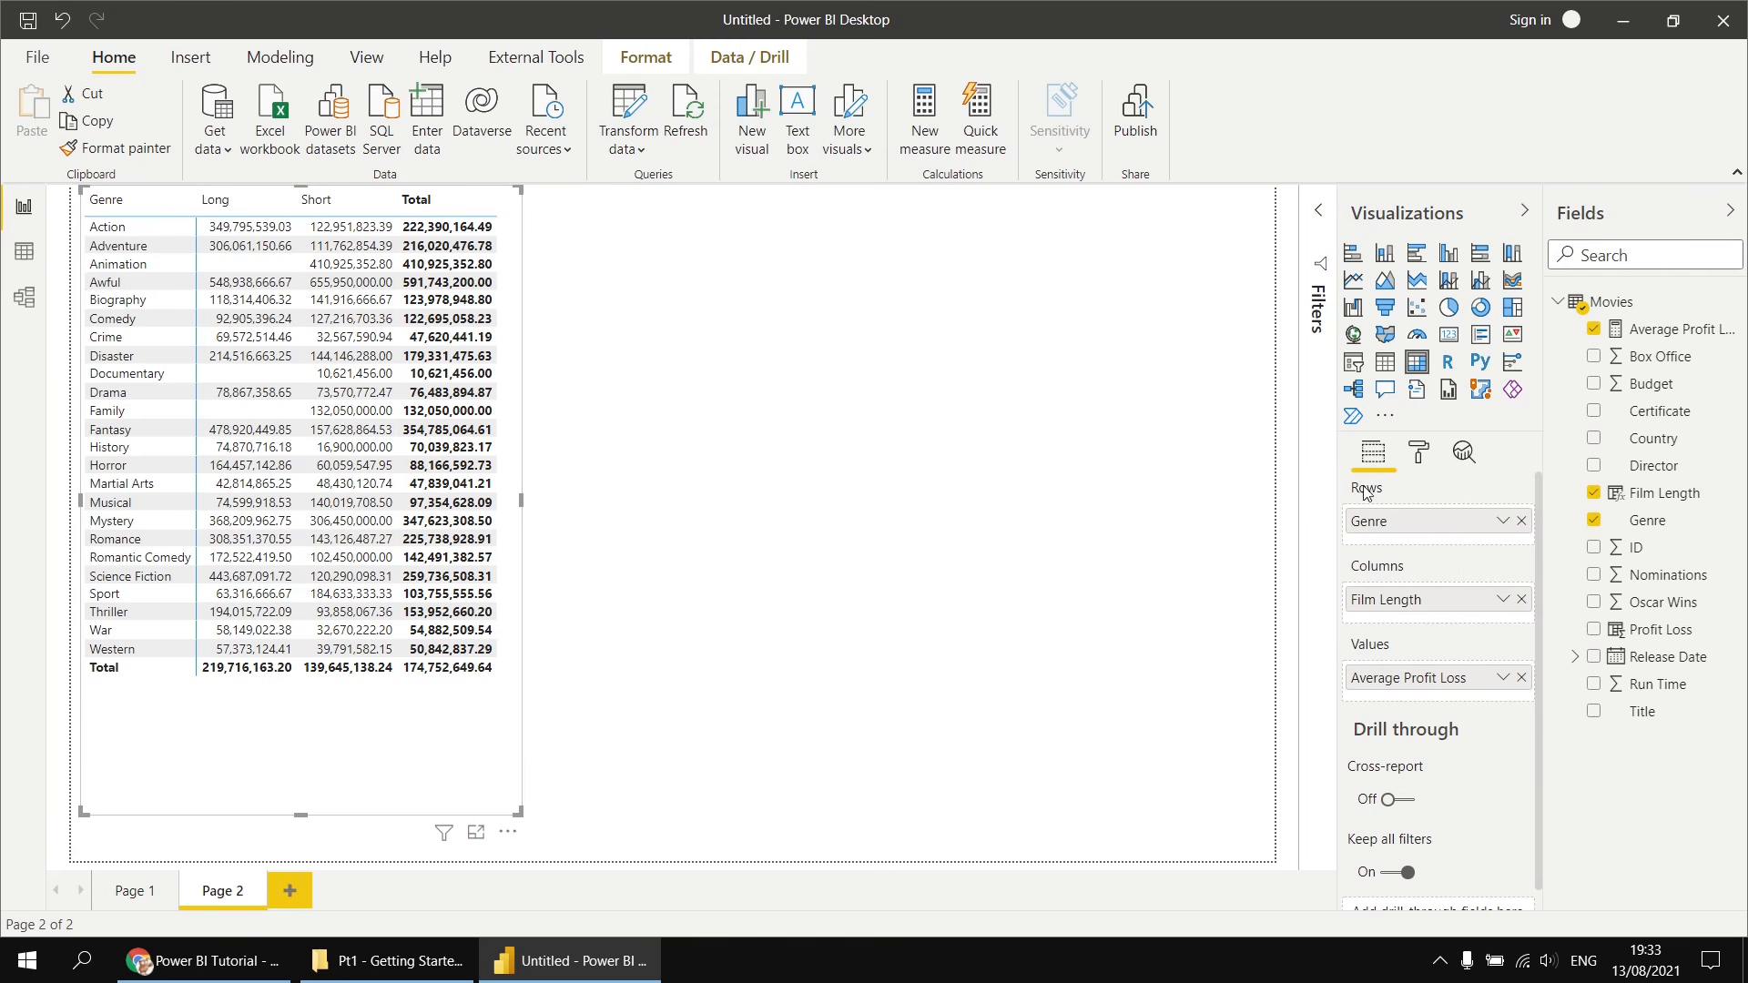
left_click(1666, 498)
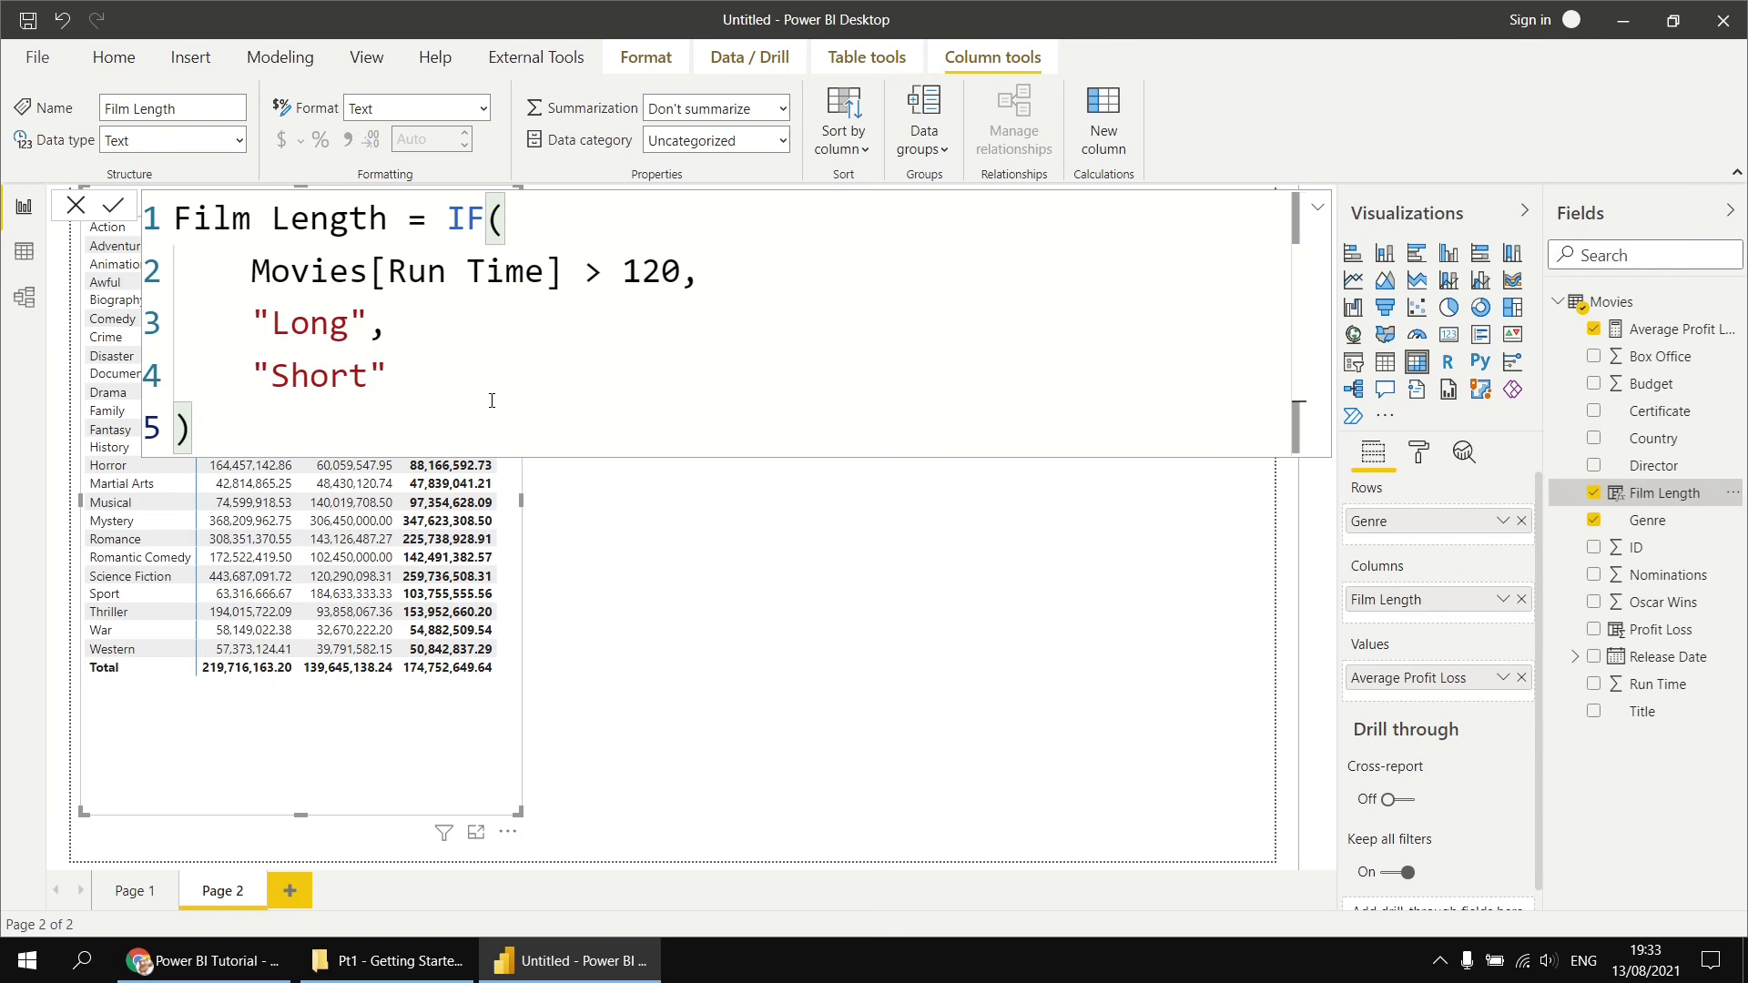
left_click(964, 616)
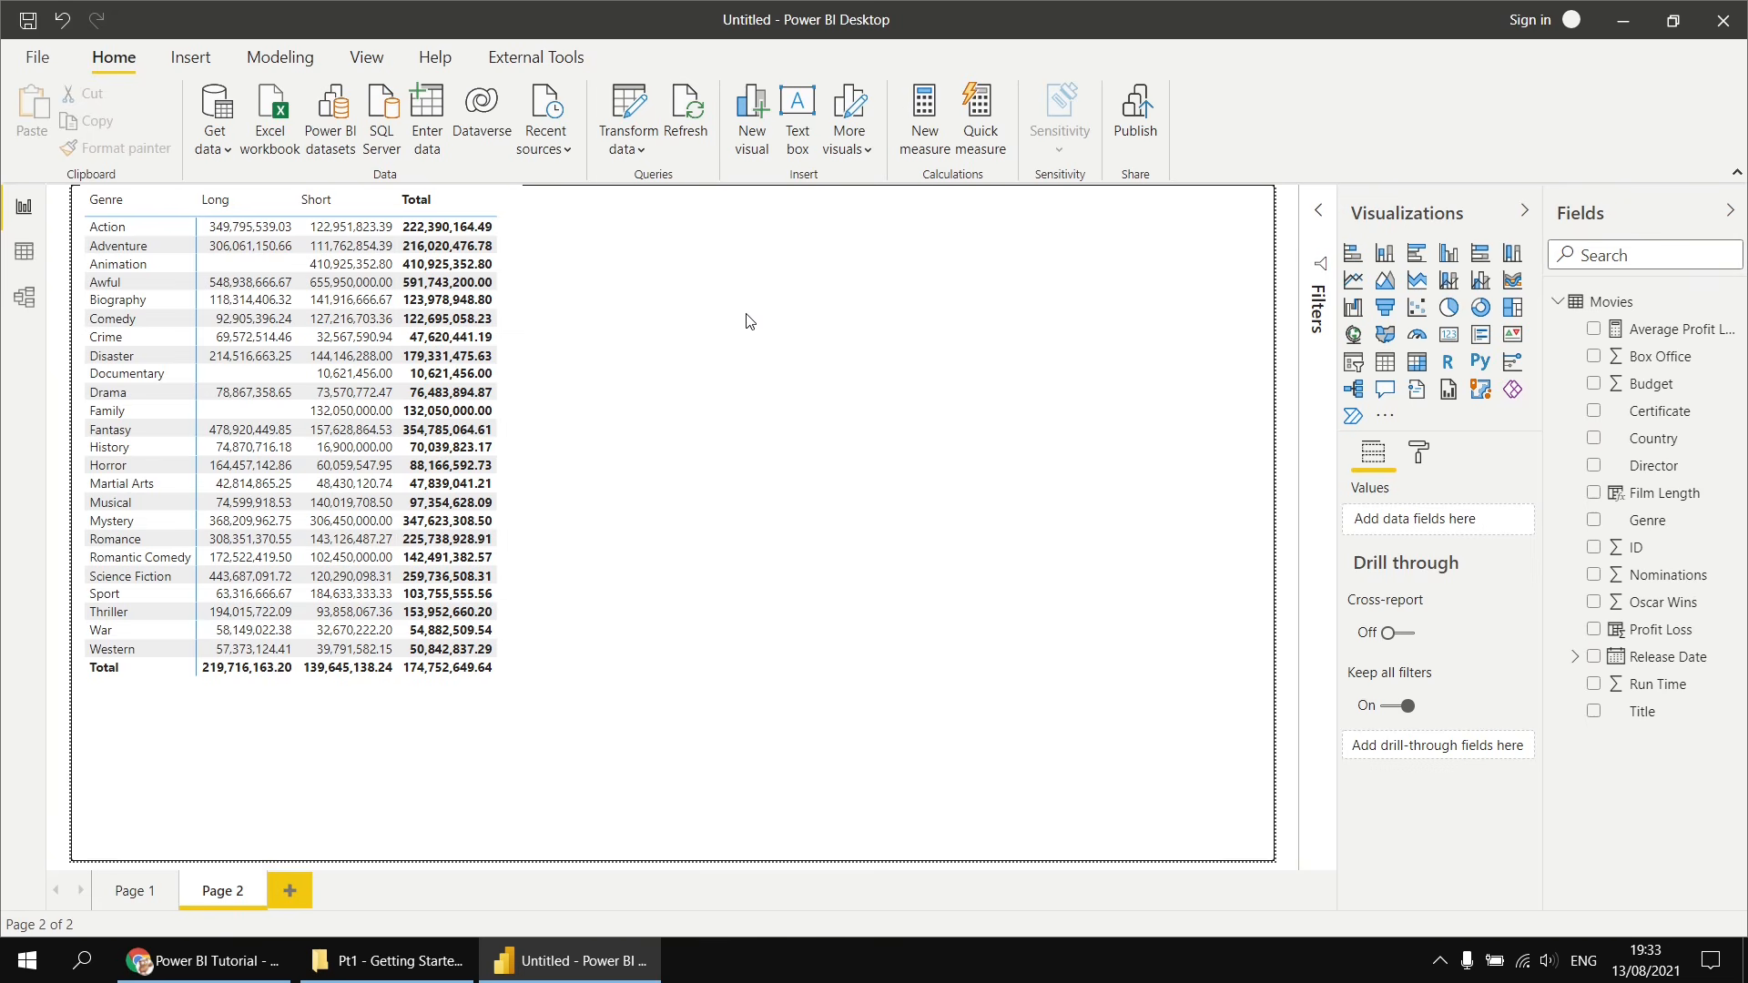
- Copy the Average Profit Loss formula and paste it into a new measure on the Movies table
left_click(1668, 335)
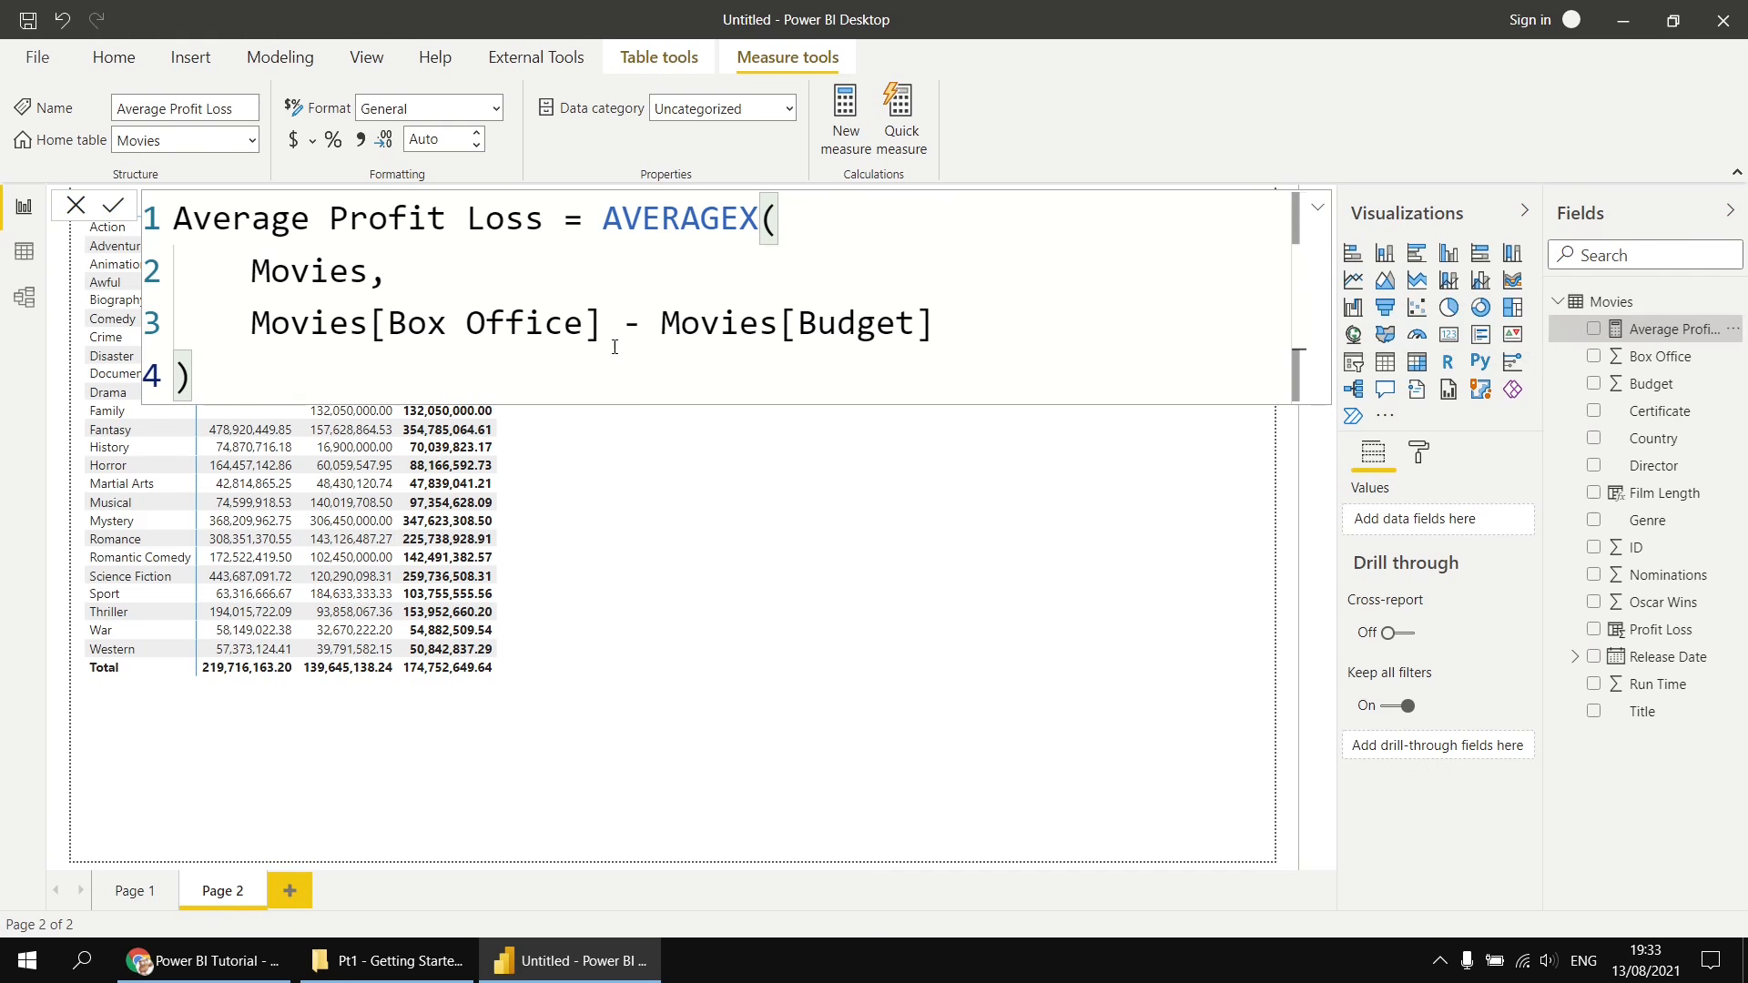
left_click_drag(287, 388, 173, 223)
key("ctrl+c")
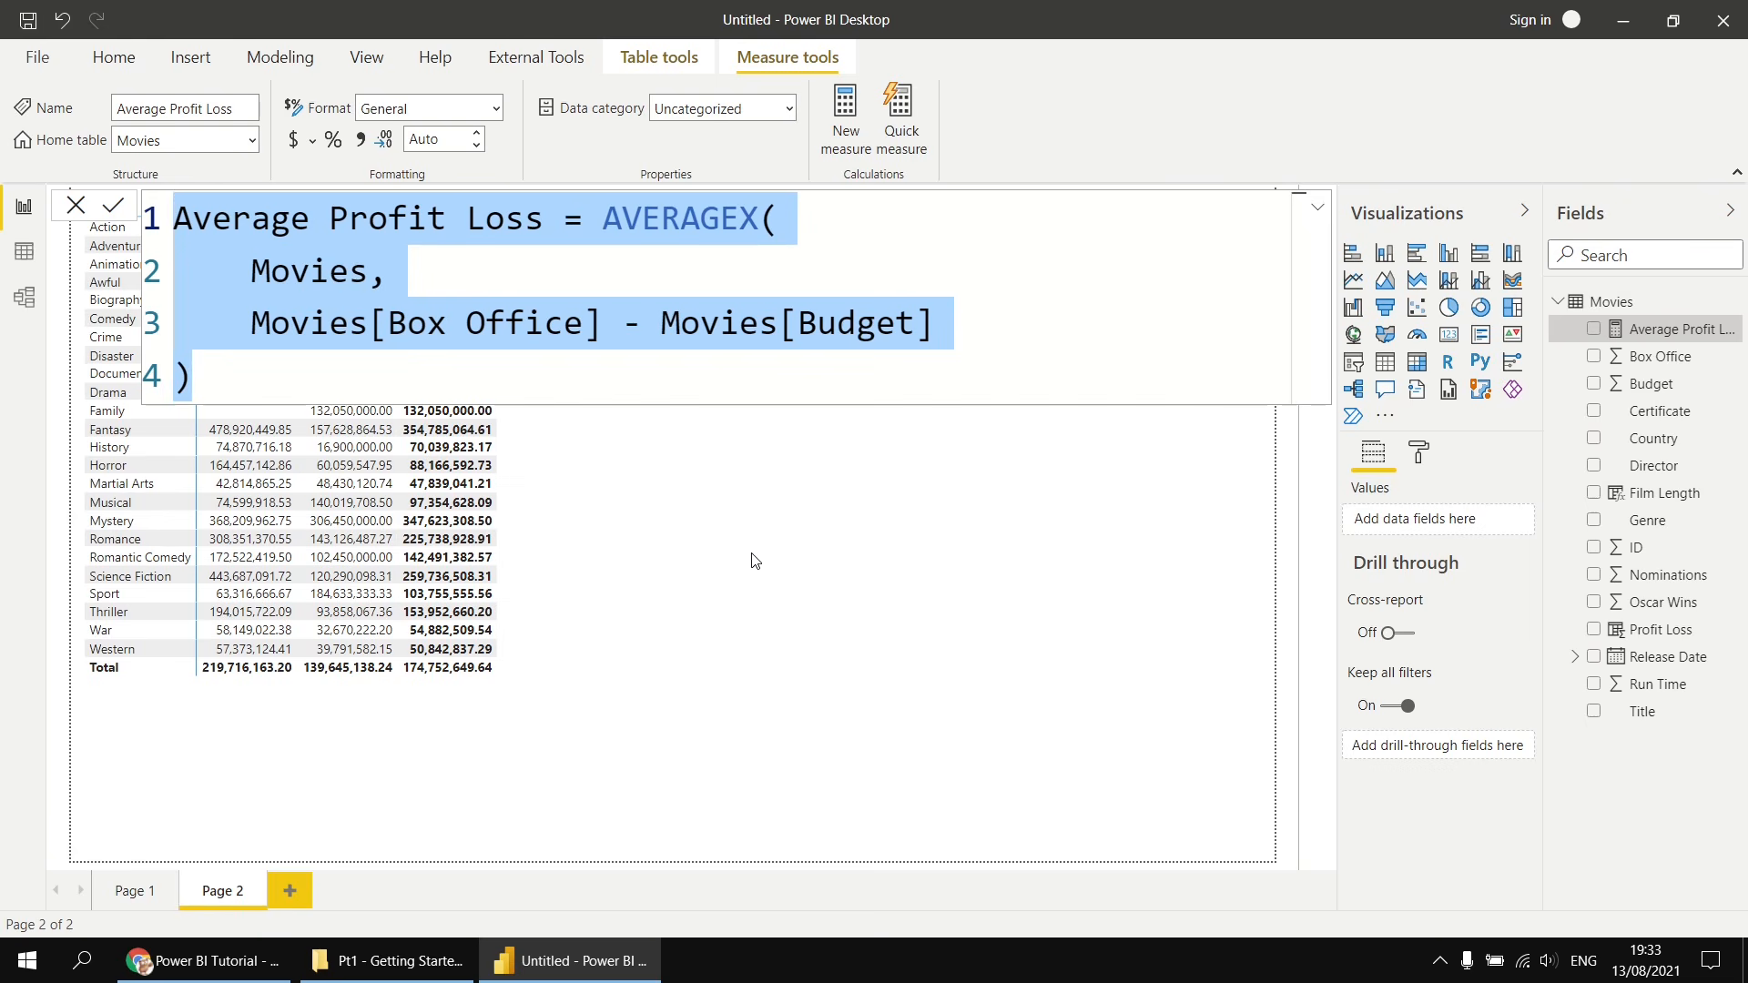
right_click(1611, 303)
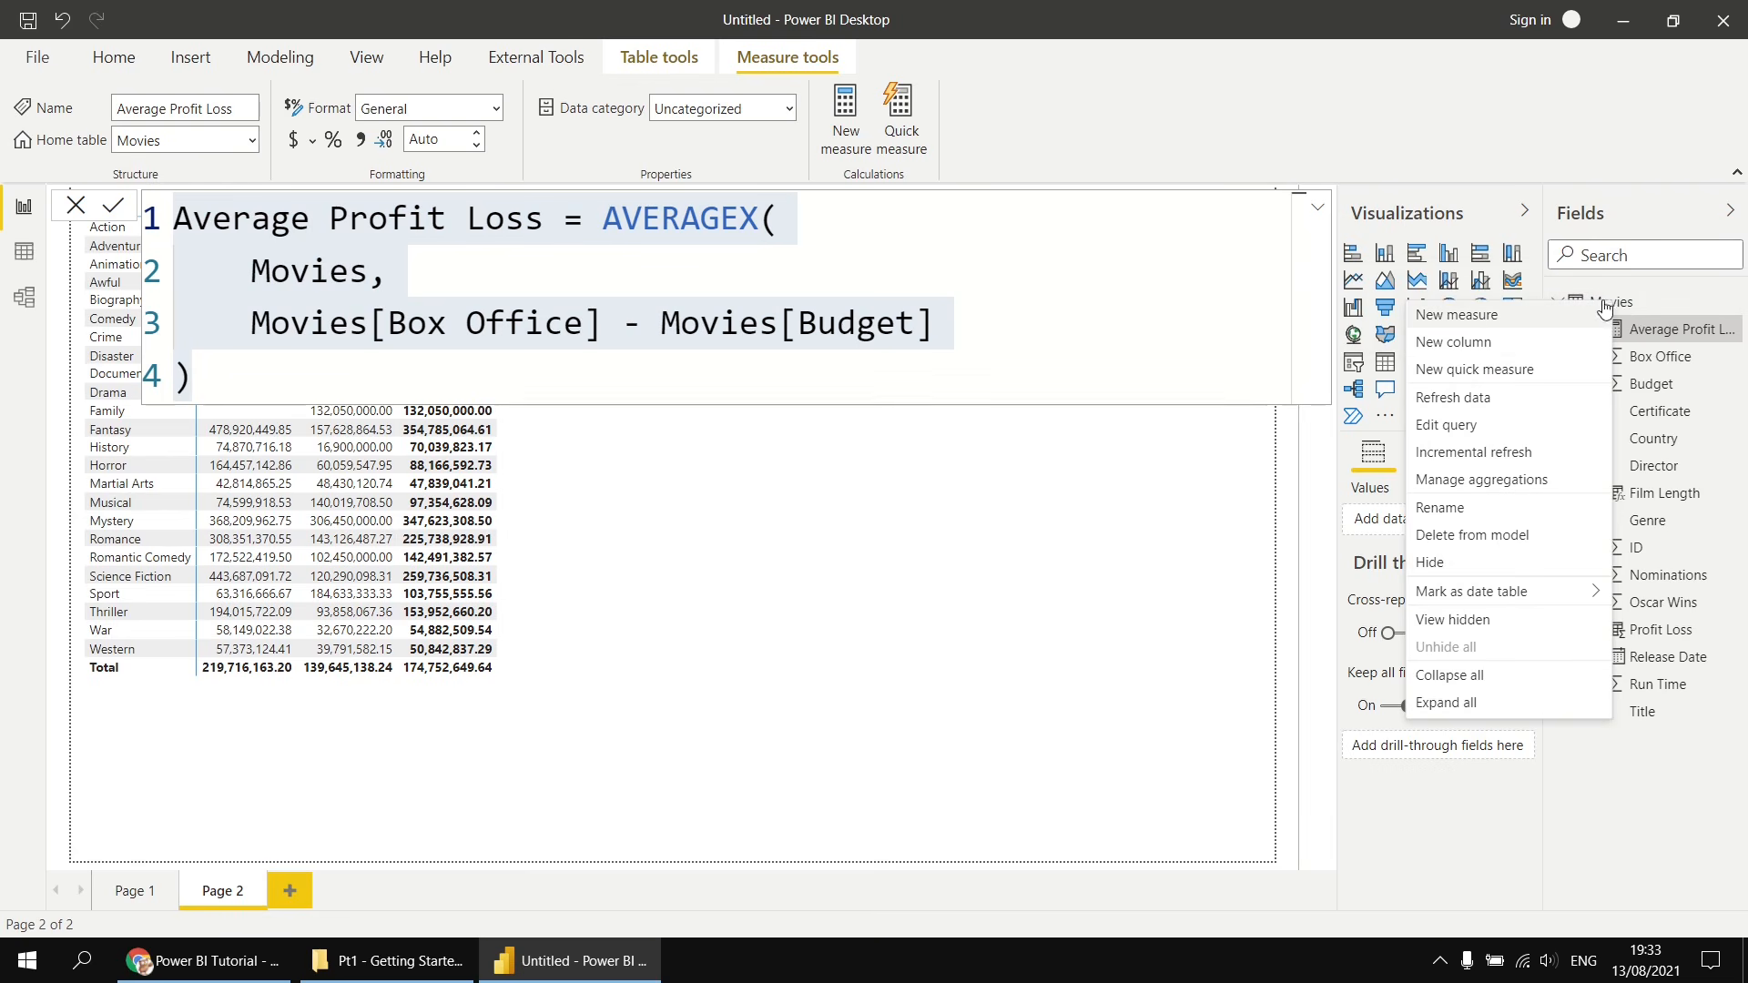
left_click(1486, 315)
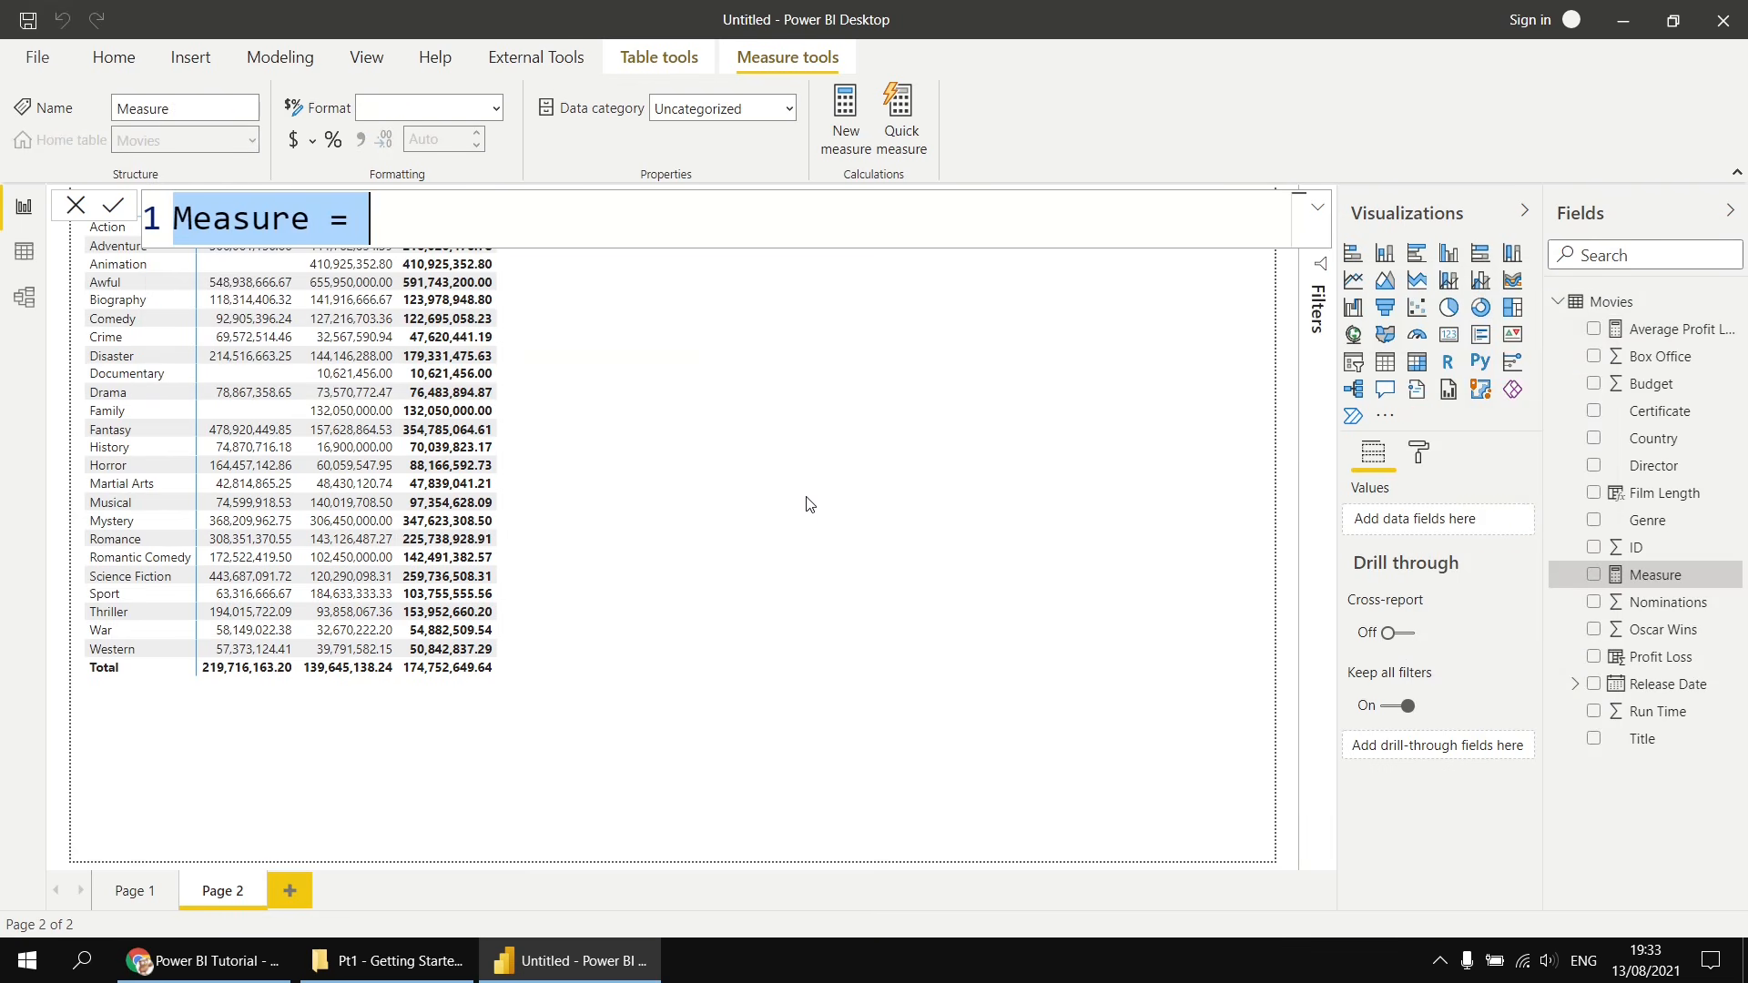
key("ctrl+v")
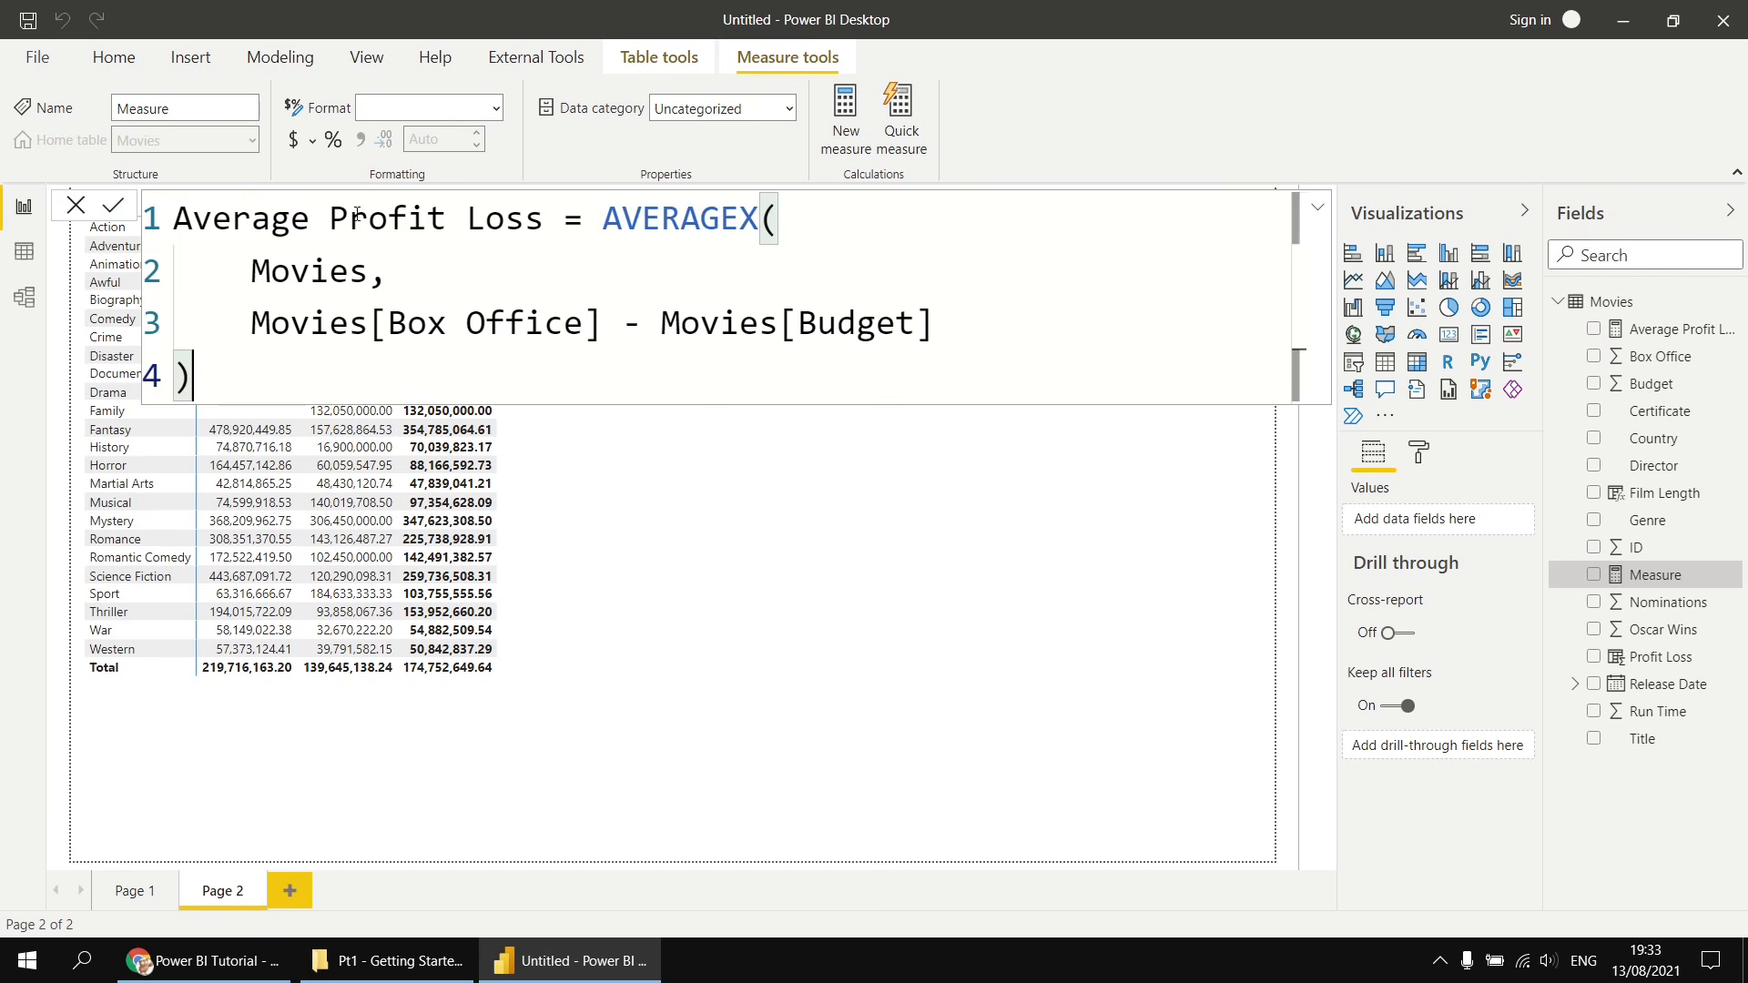
- Rename the pasted measure to Average Profit Loss Long Films in the formula
left_click(542, 222)
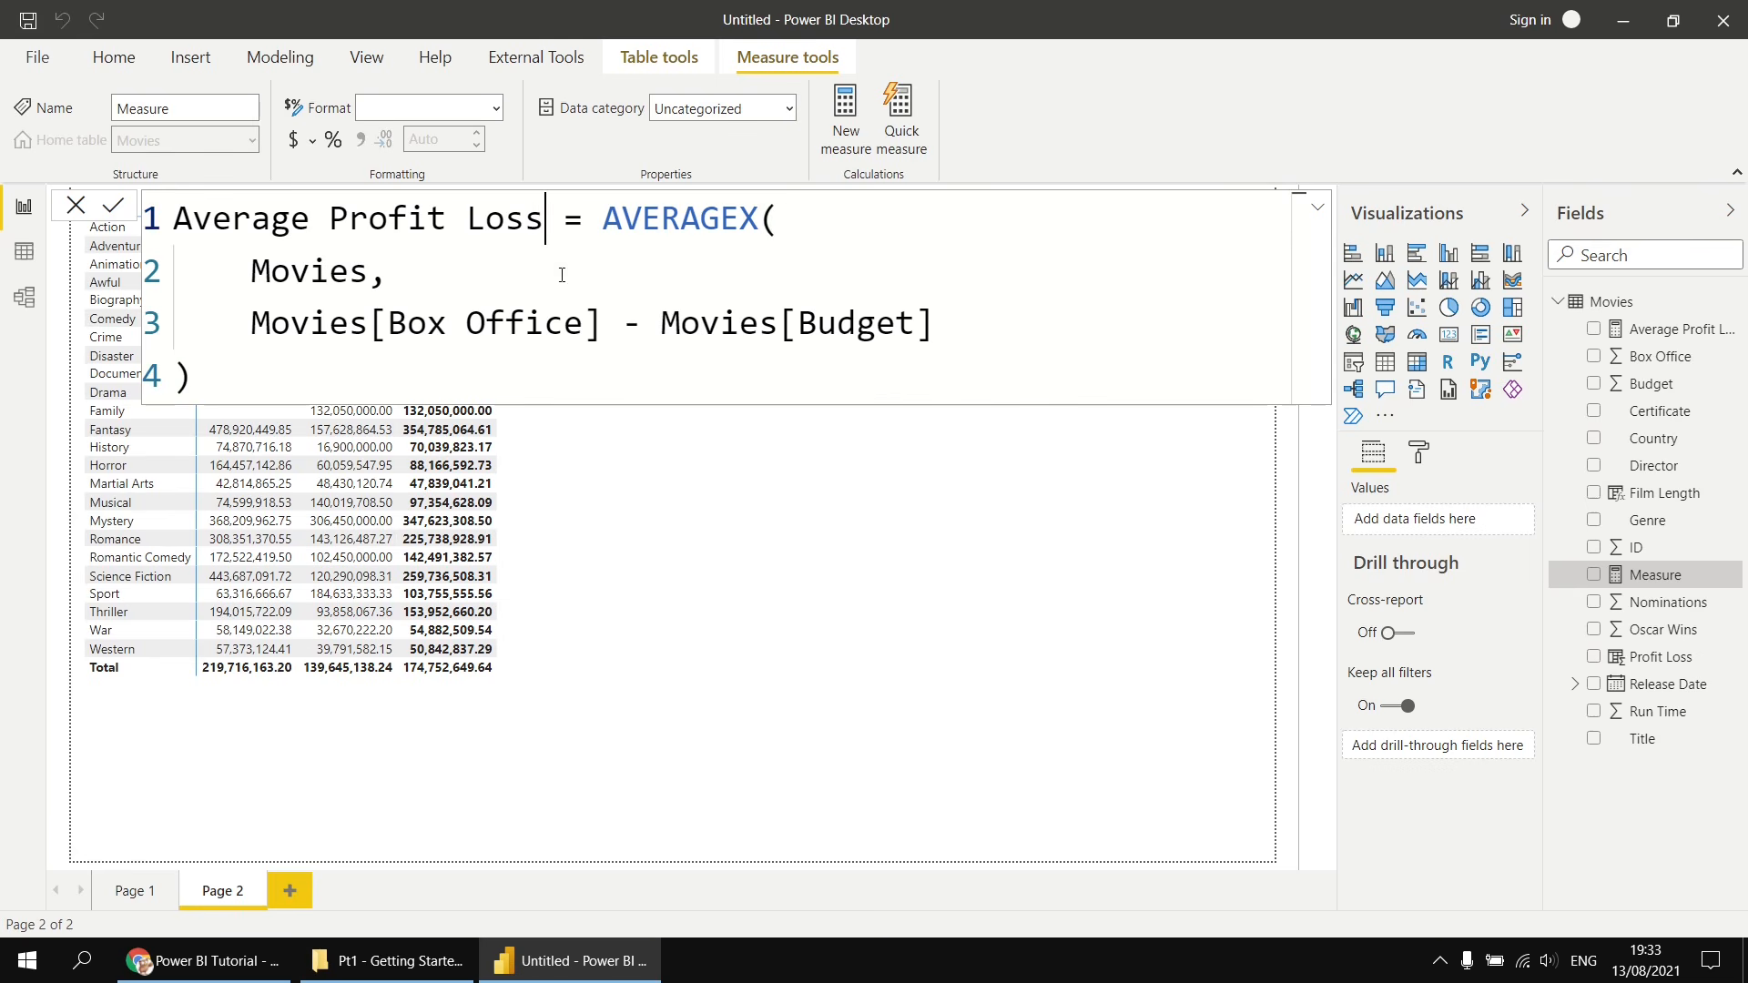
type("Long")
type(" FIls")
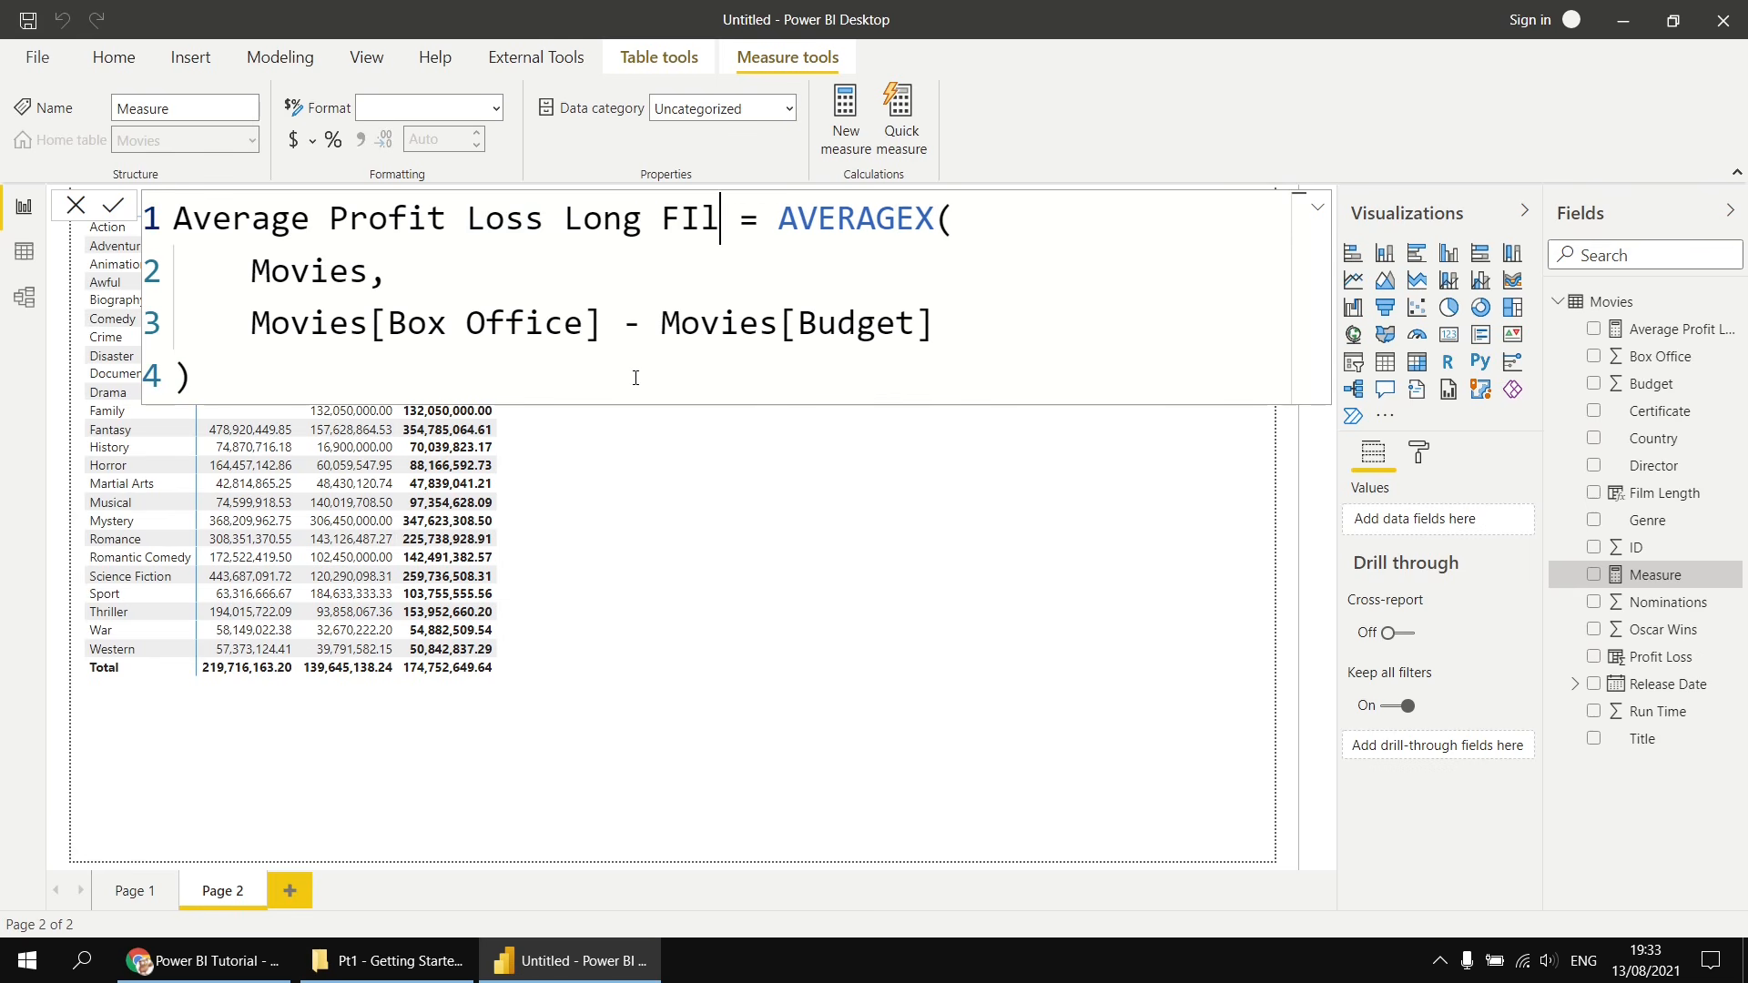
key("BackSpace")
key("BackSpace")
key("BackSpace")
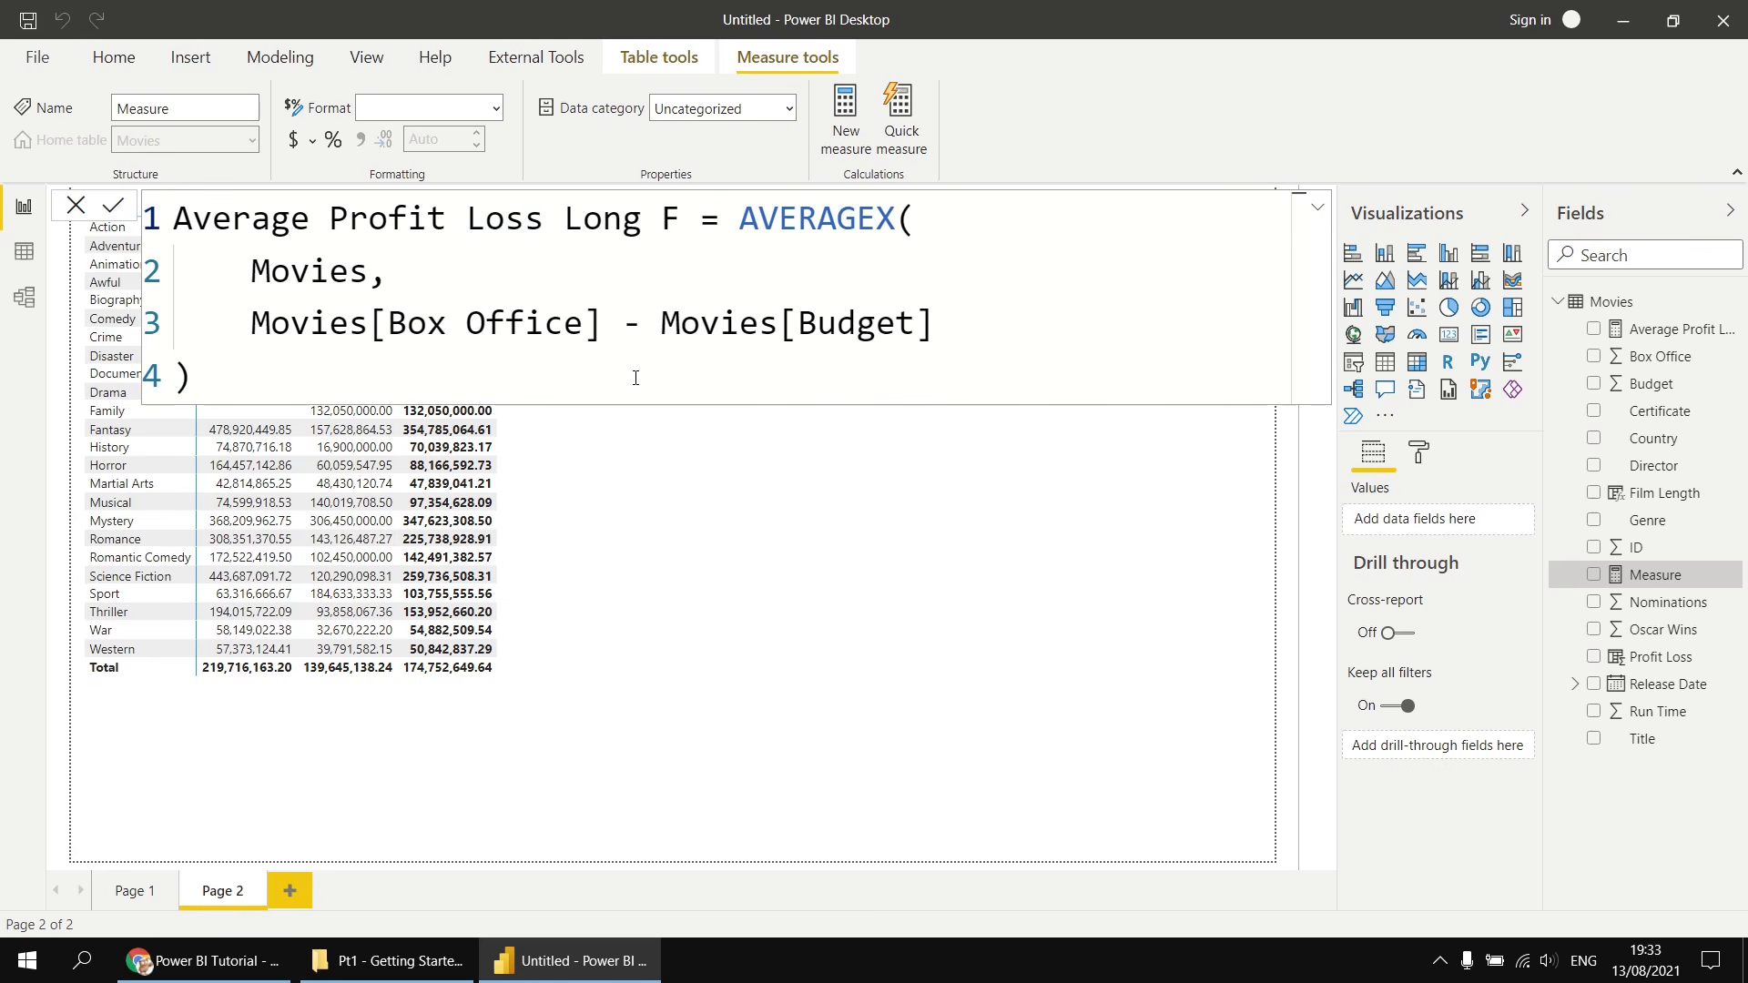
type("ilms")
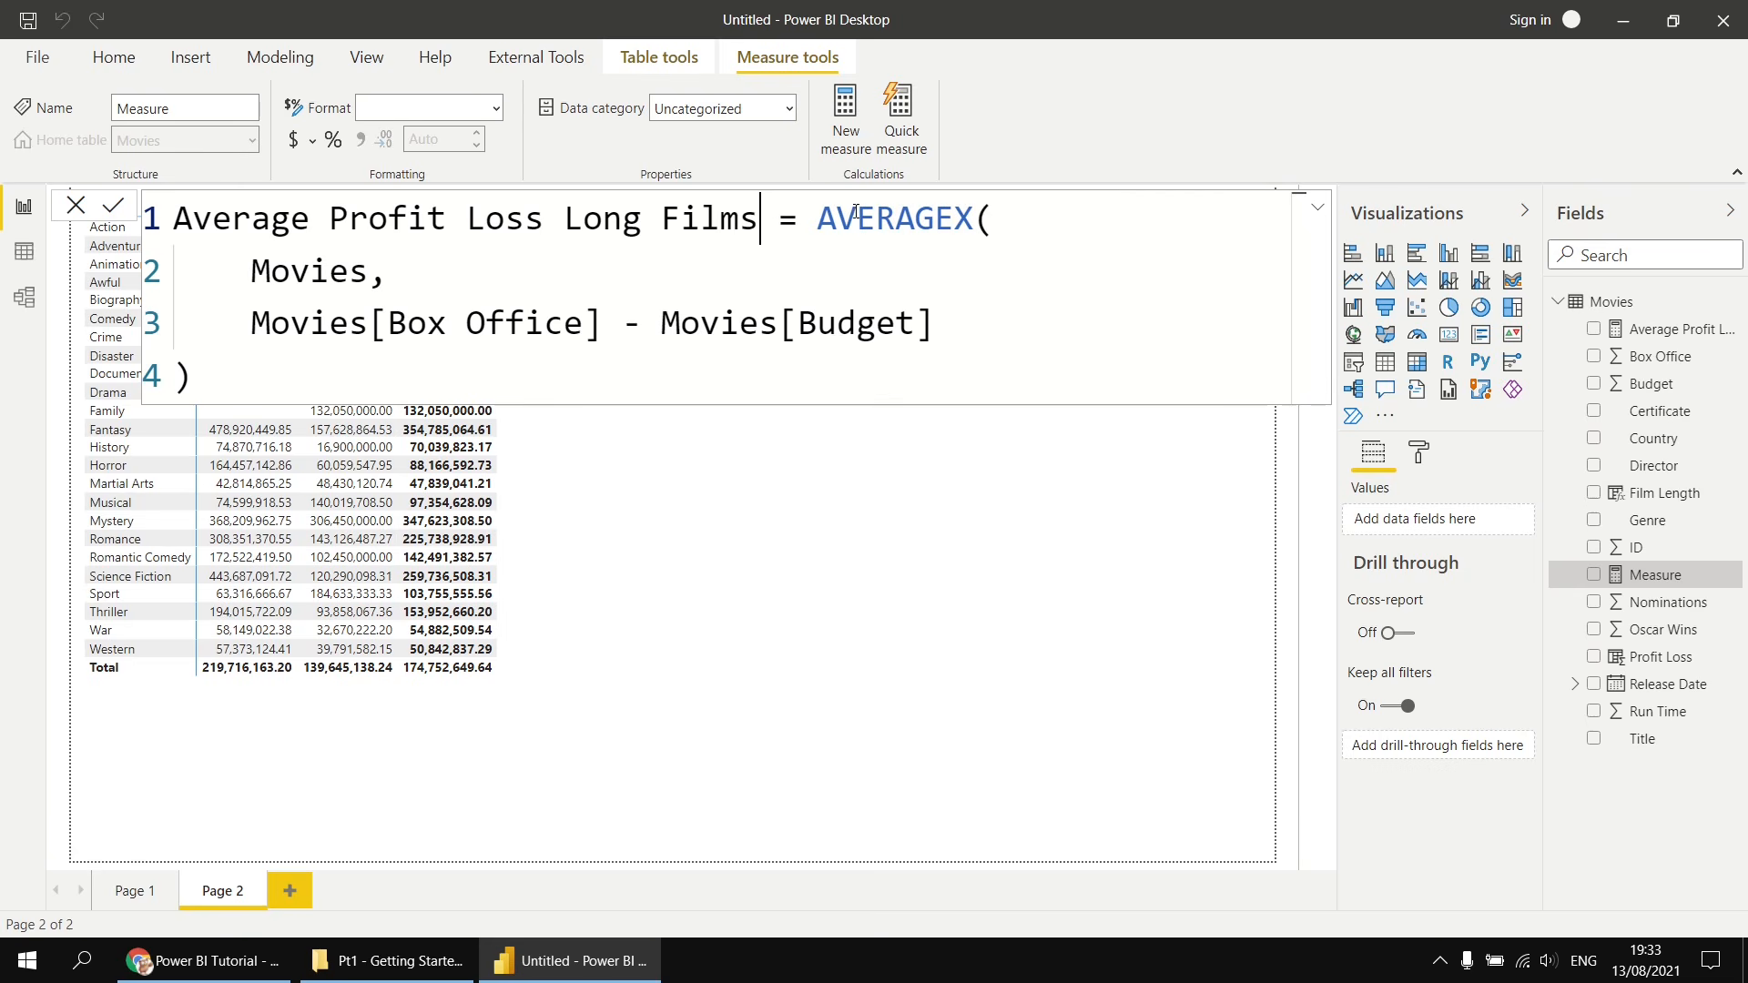
- Wrap the Movies table argument in a FILTER function, placing Movies on its own line
left_click_drag(370, 278, 263, 276)
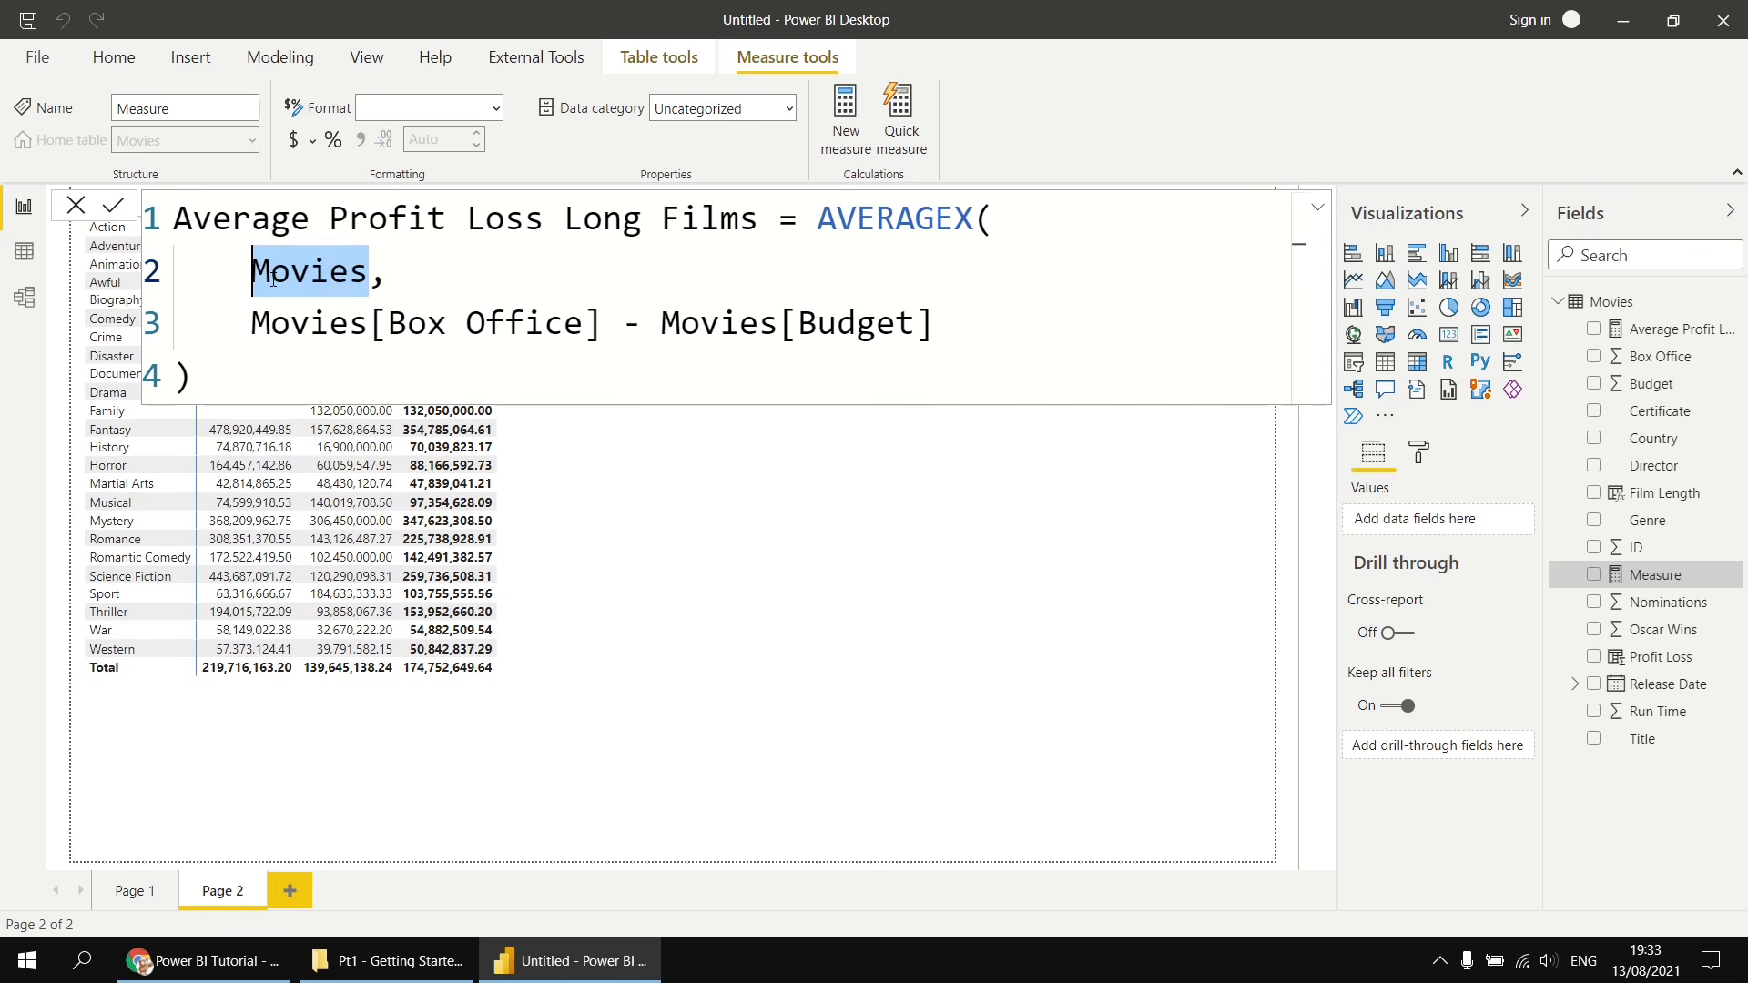
left_click(258, 275)
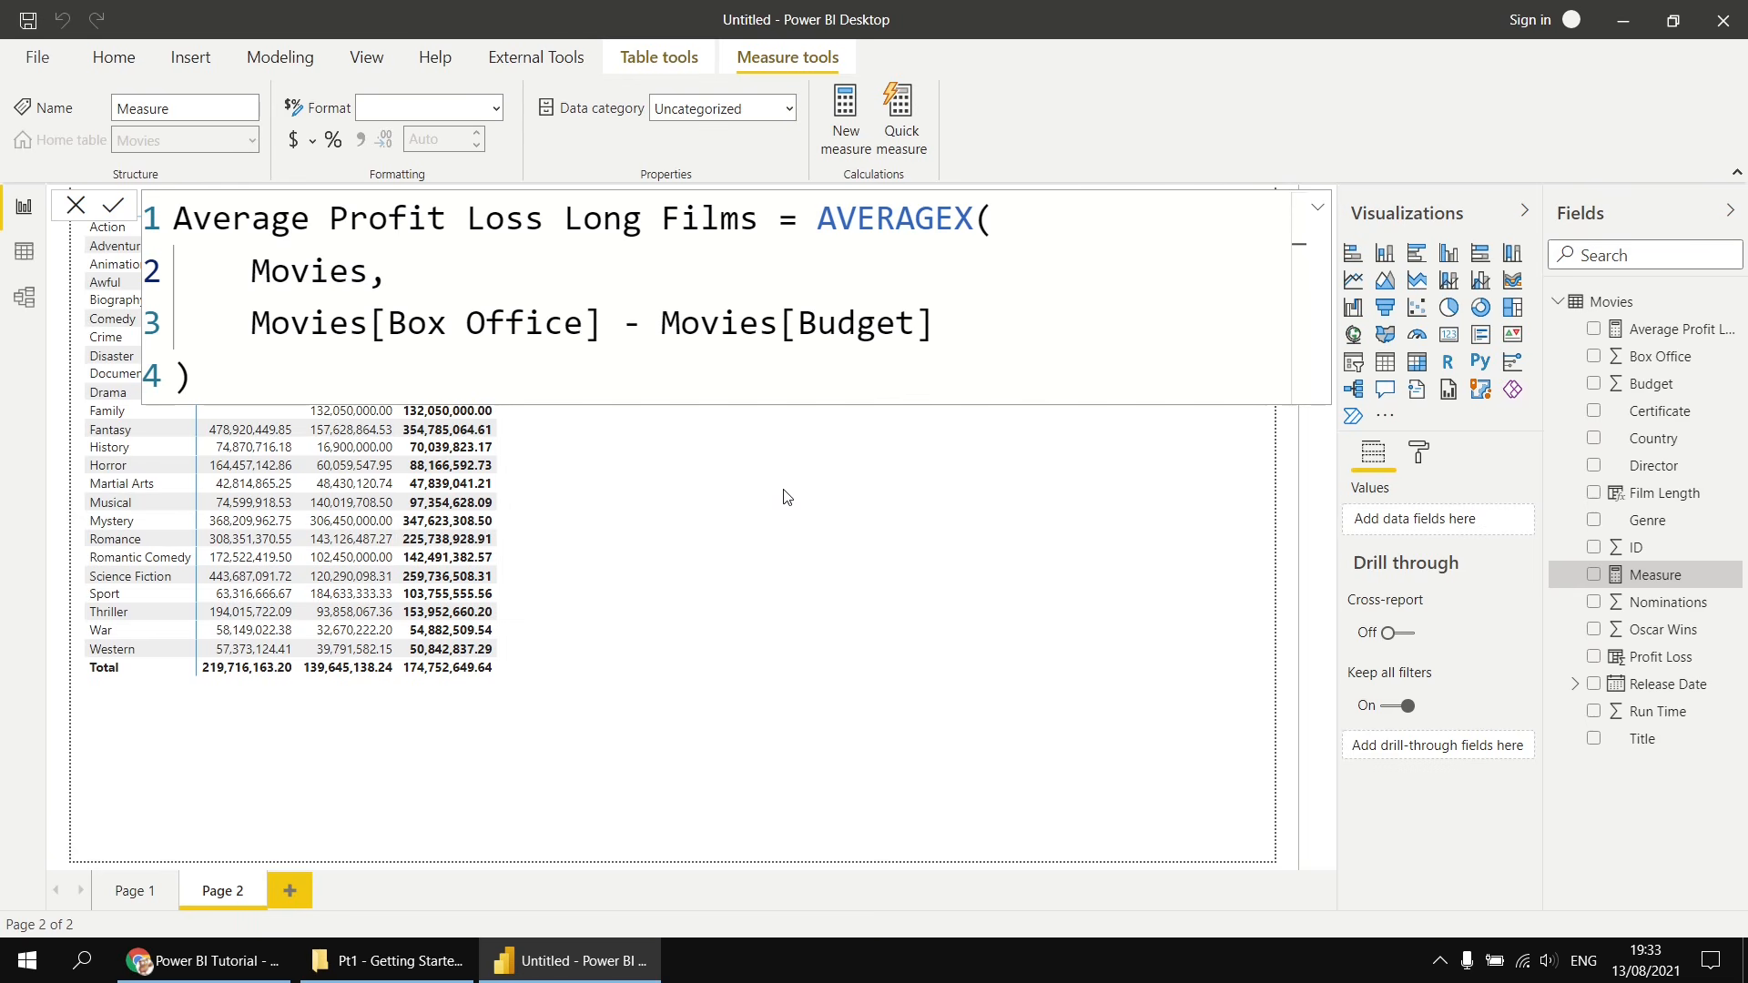
type("Fil")
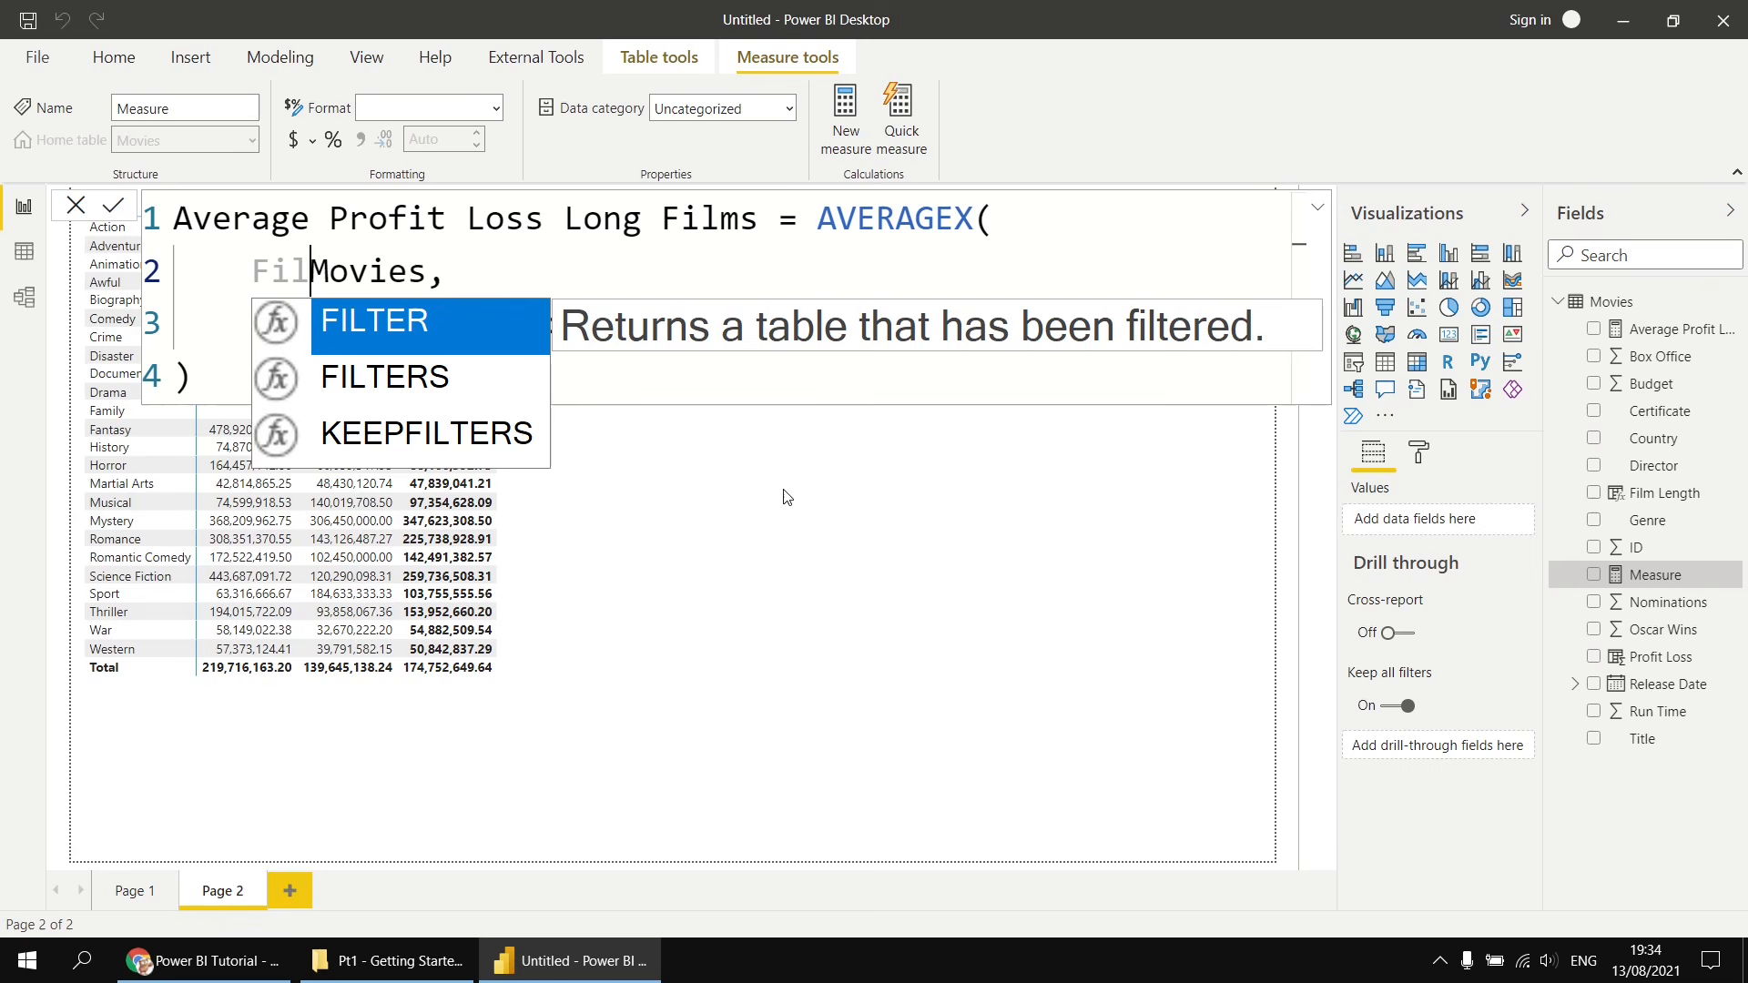
key("Tab")
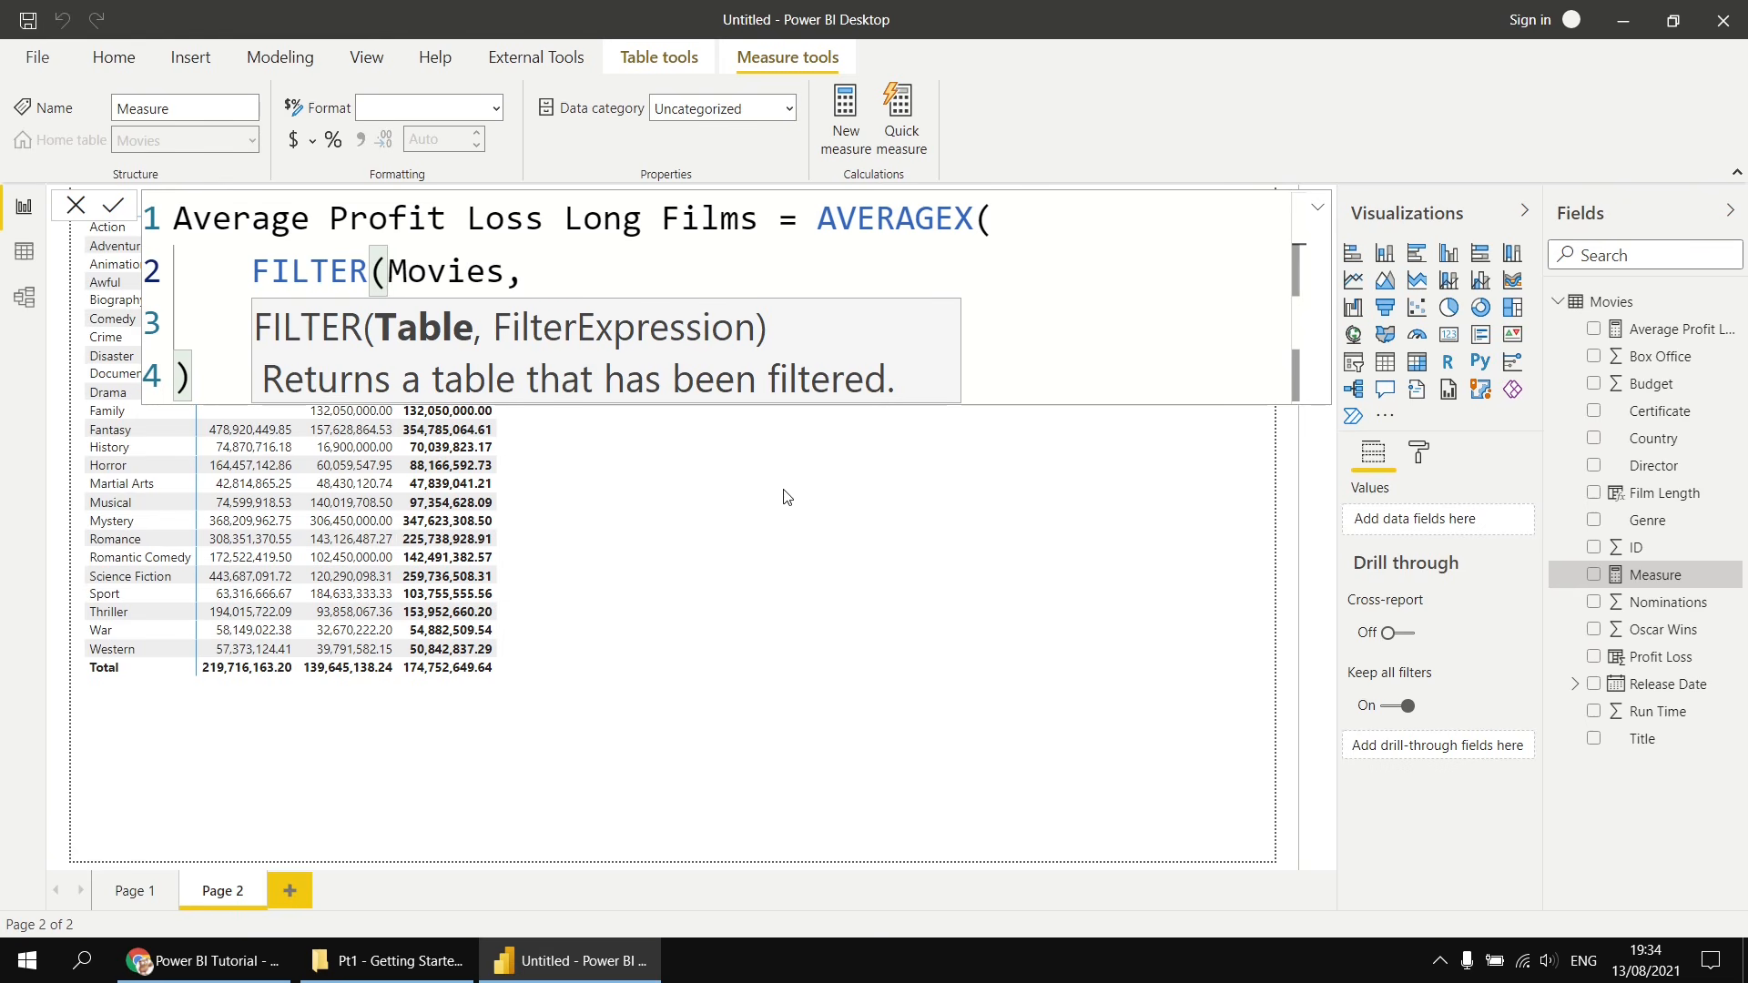
key("shift+Return")
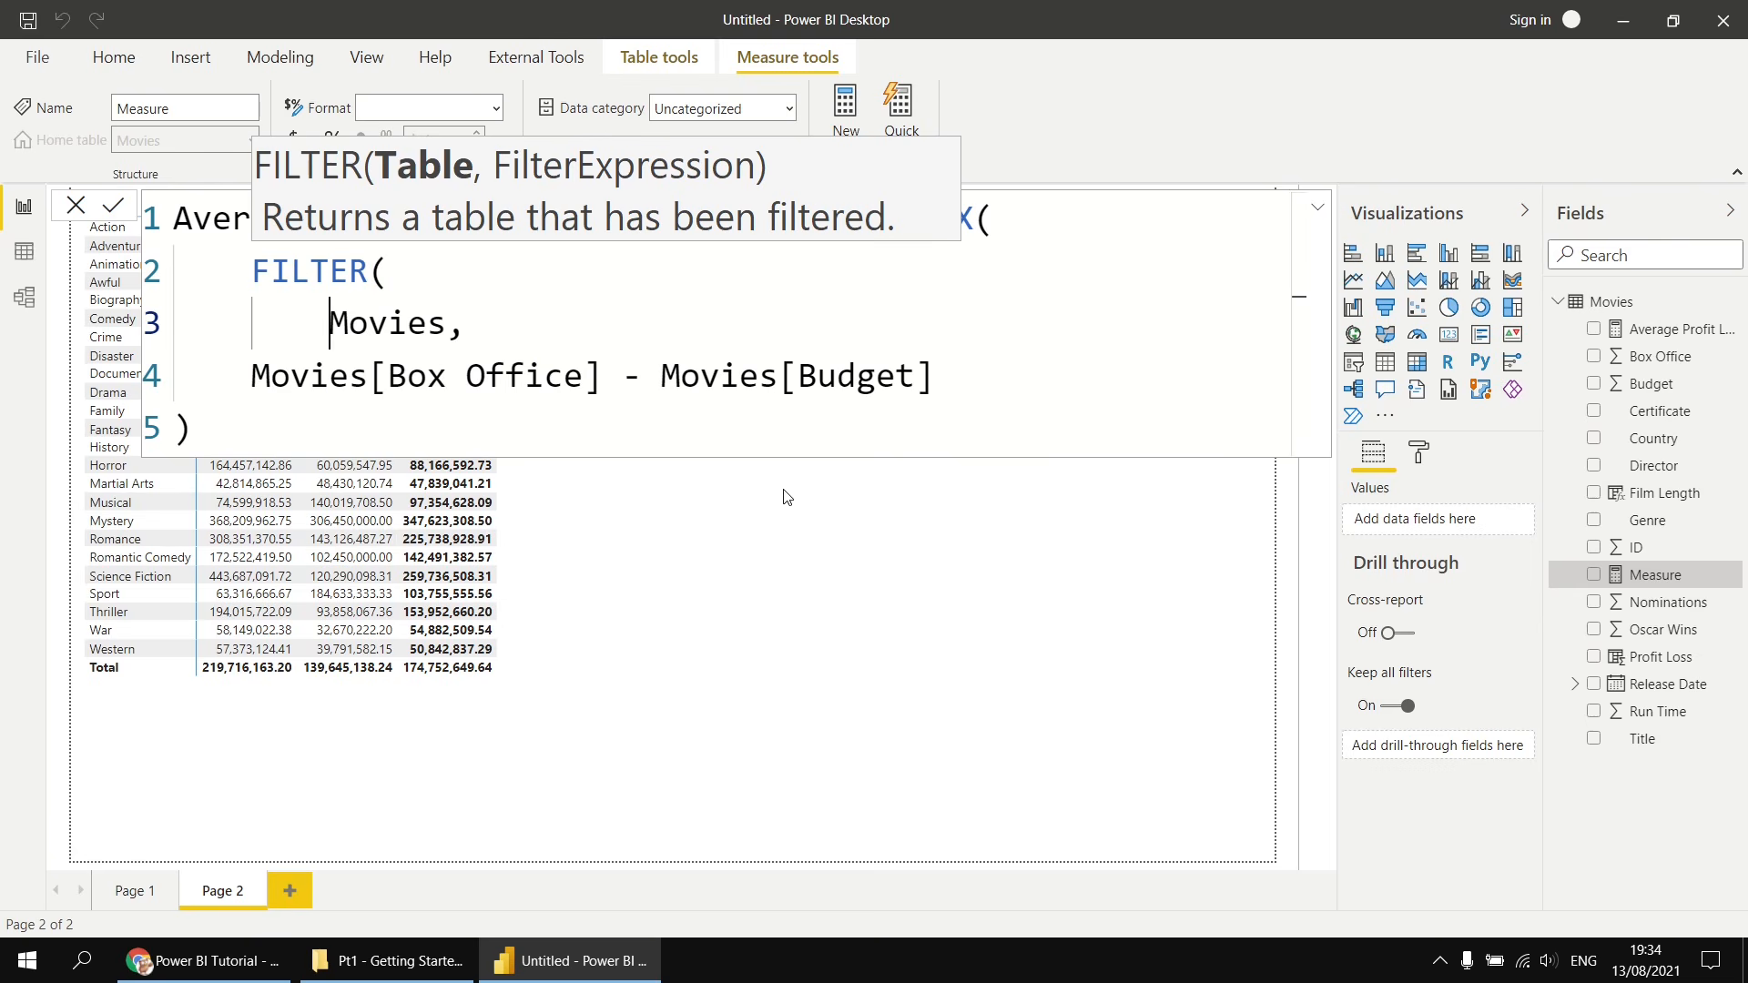
- Add Movies[Run Time] > 120 as the FILTER condition after the Movies argument
key("ctrl+Right")
type(",")
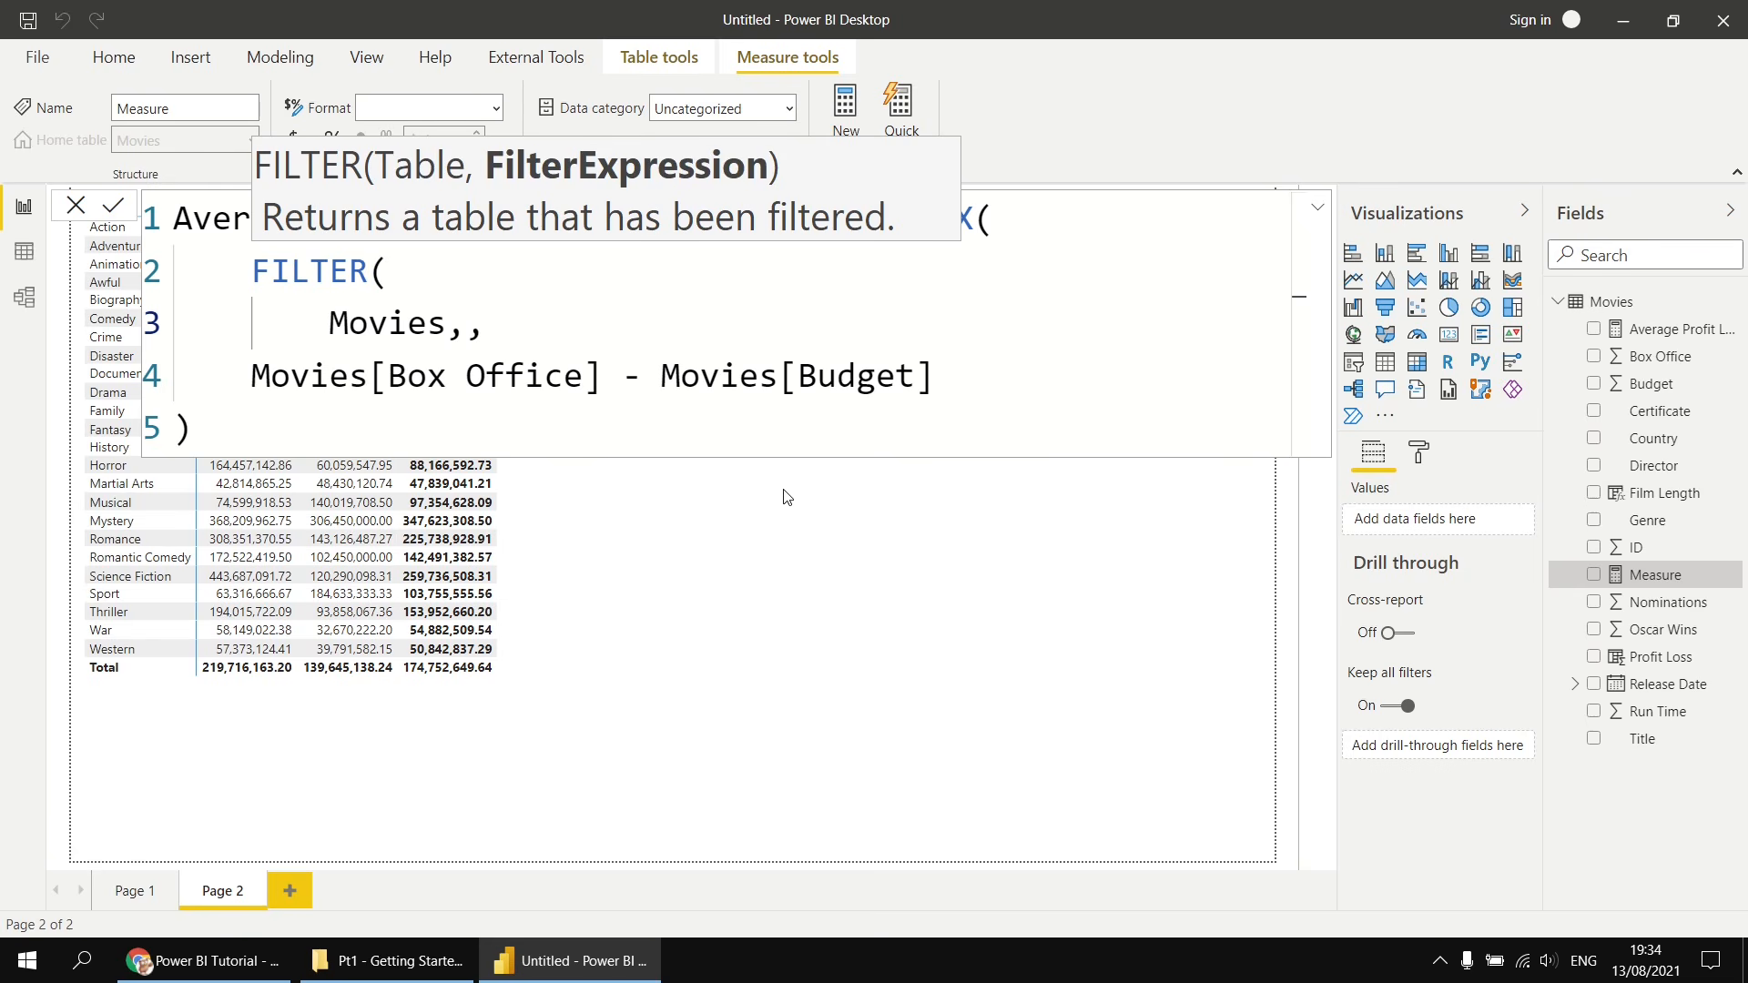
key("shift+Return")
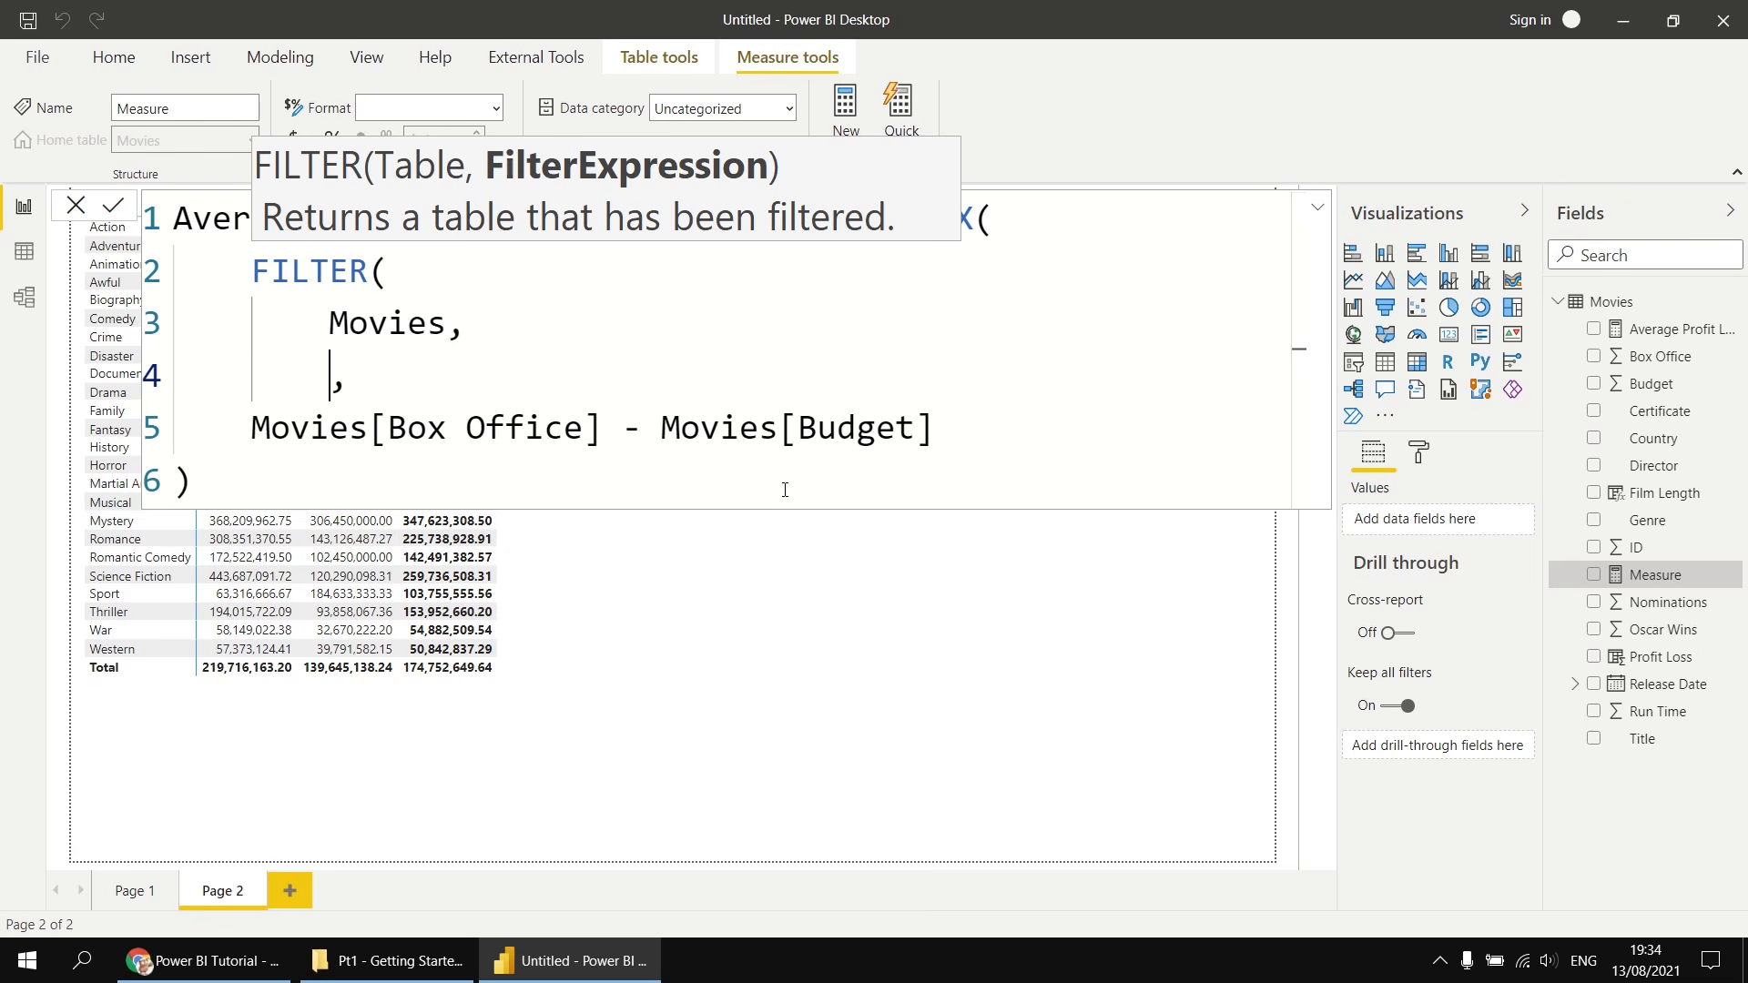
type("run")
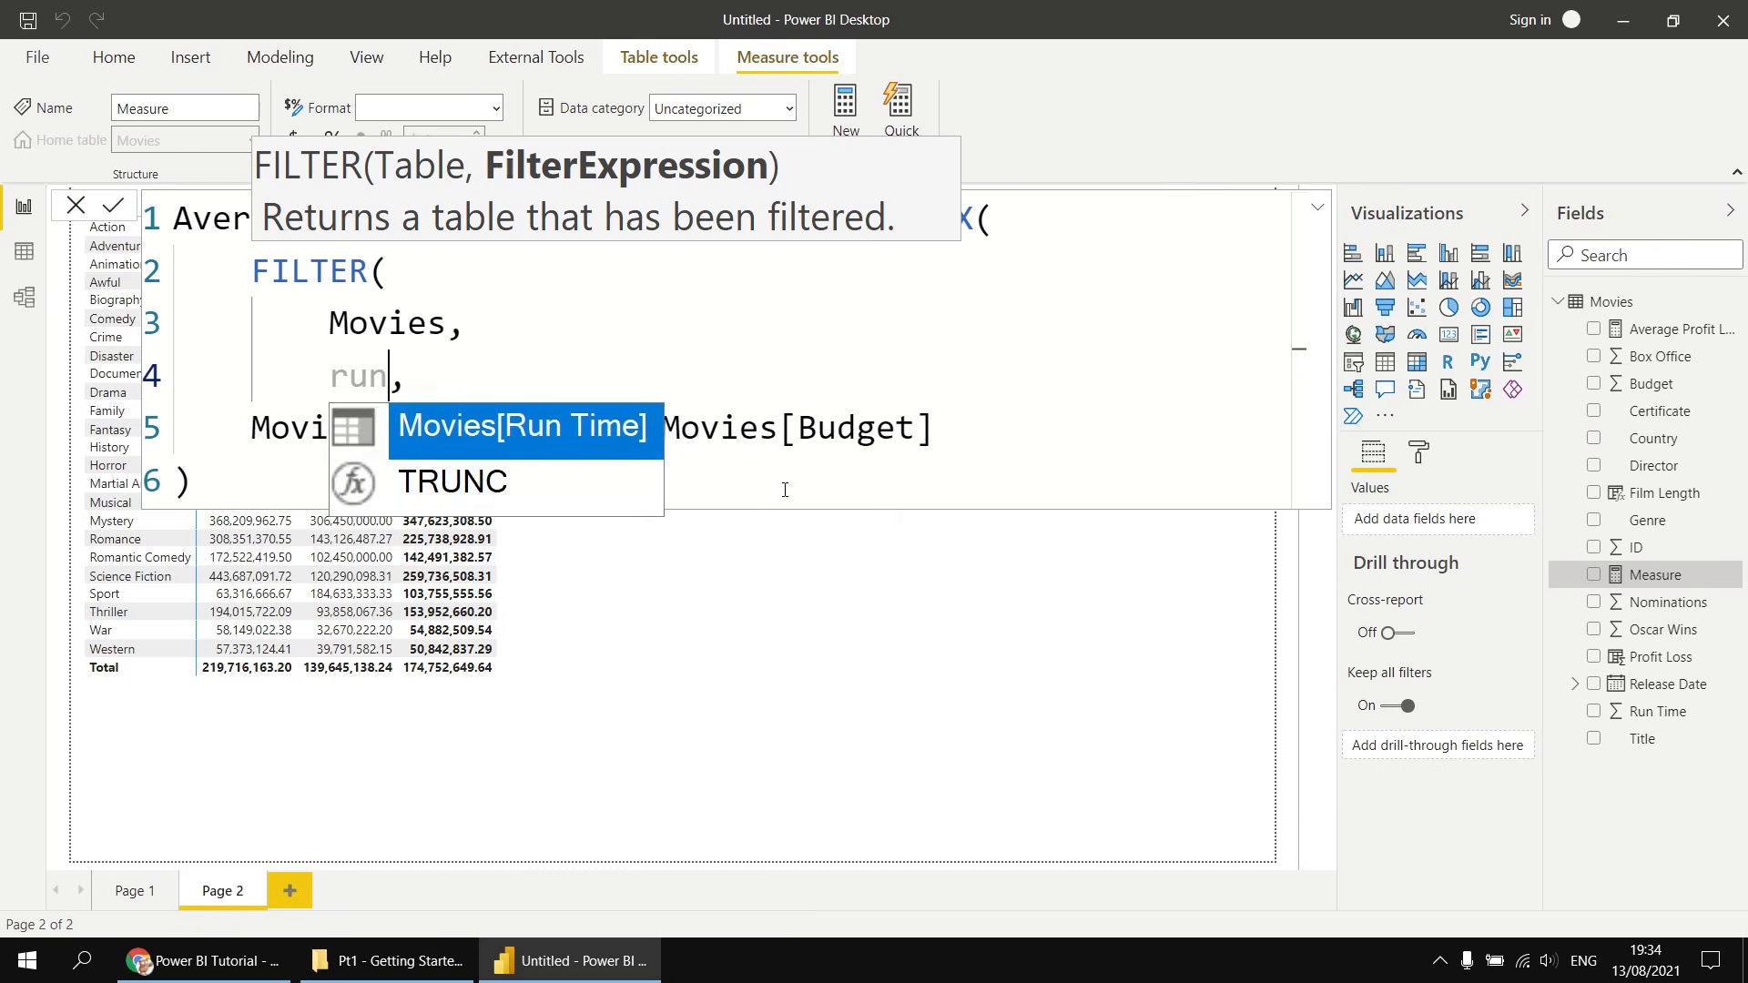
key("Tab")
type("> 120")
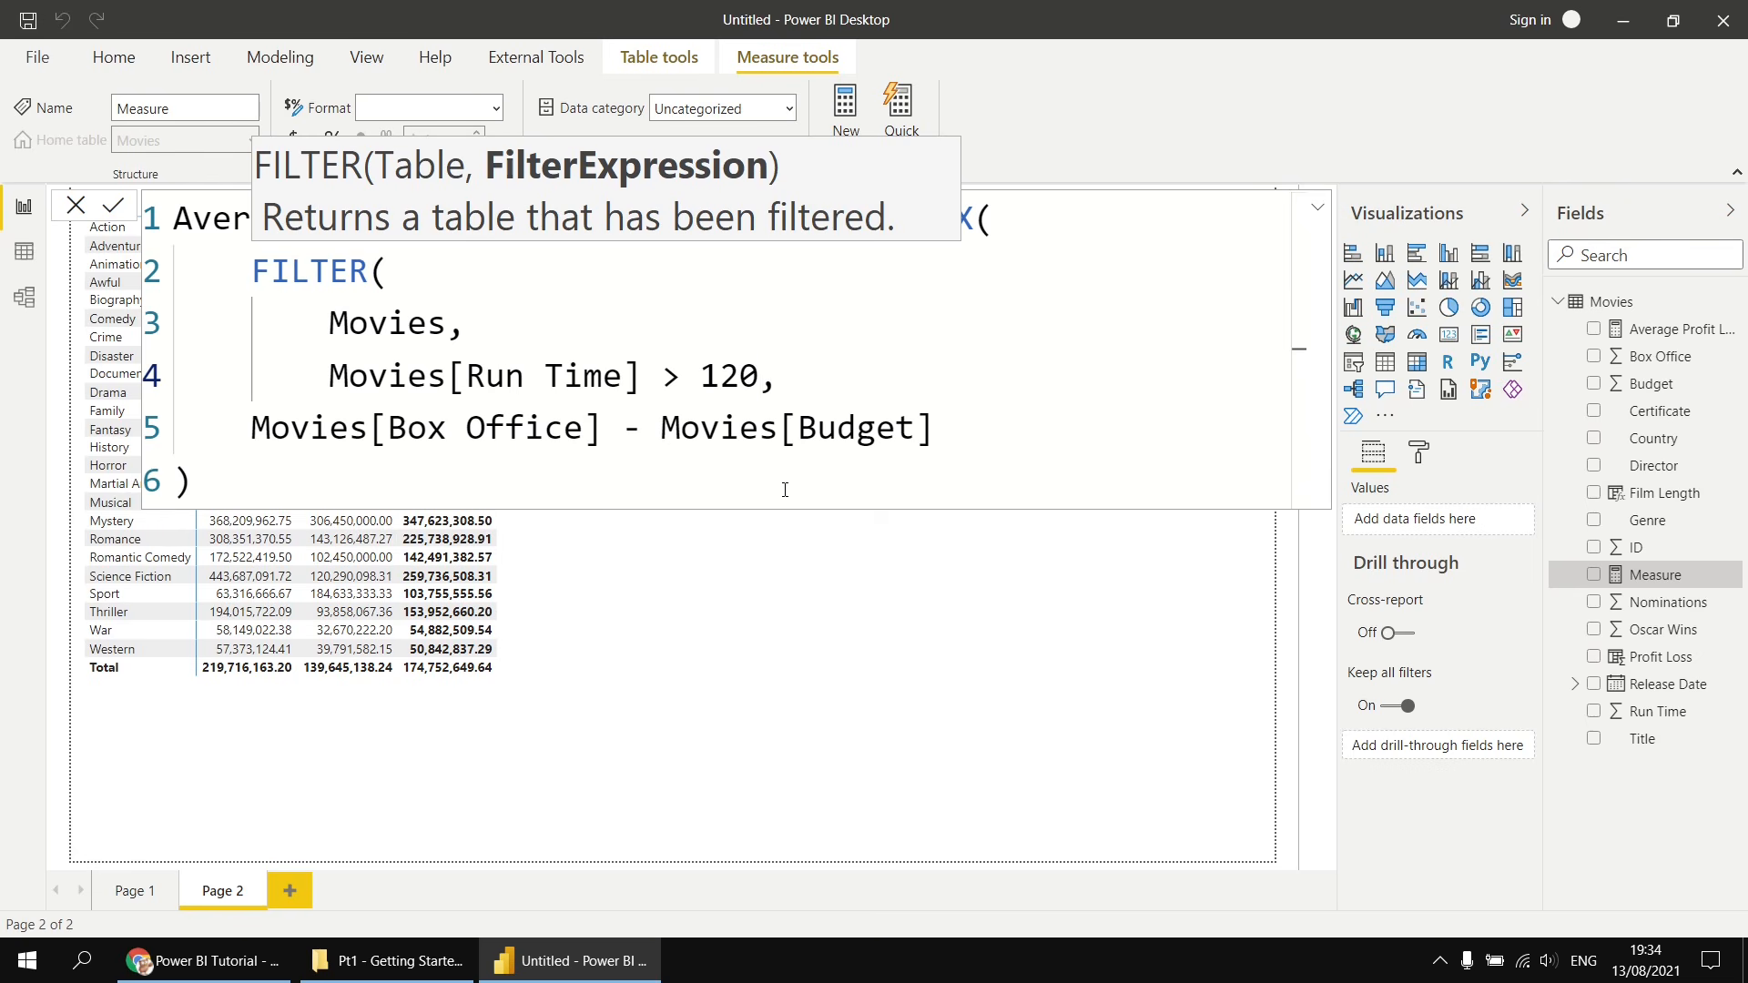
- Close the FILTER function on a new line and commit the Average Profit Loss Long Films measure
key("Return")
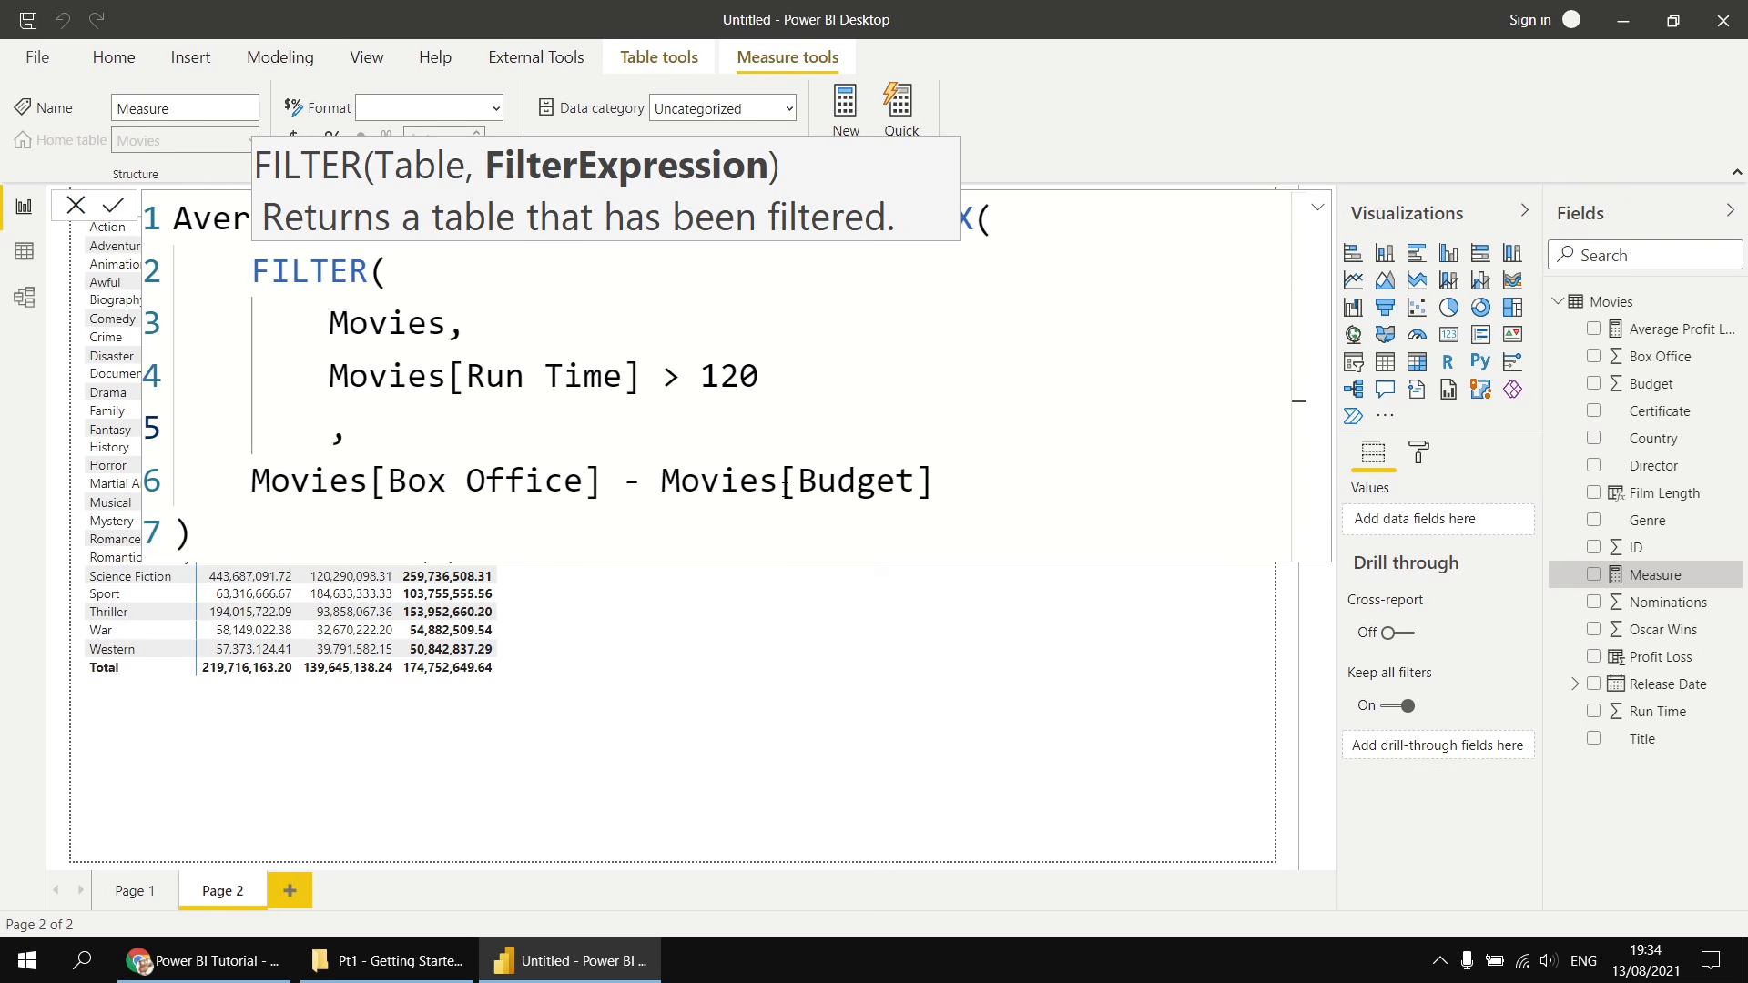
type(")")
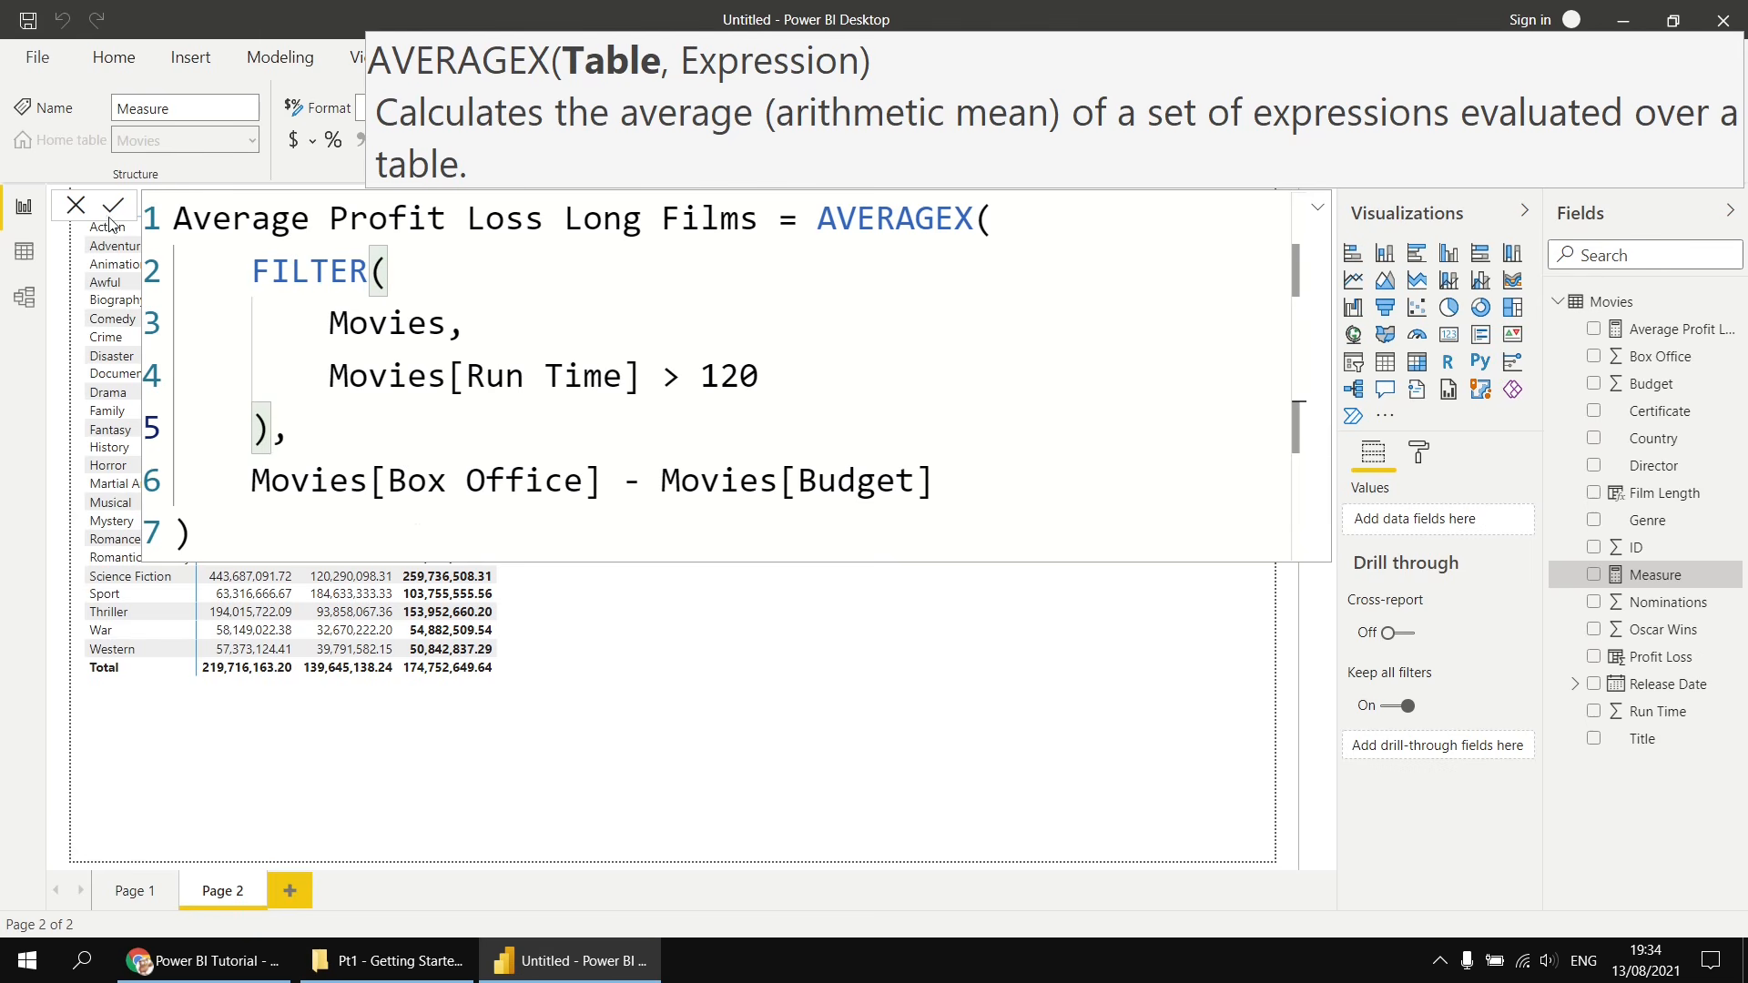
left_click(671, 612)
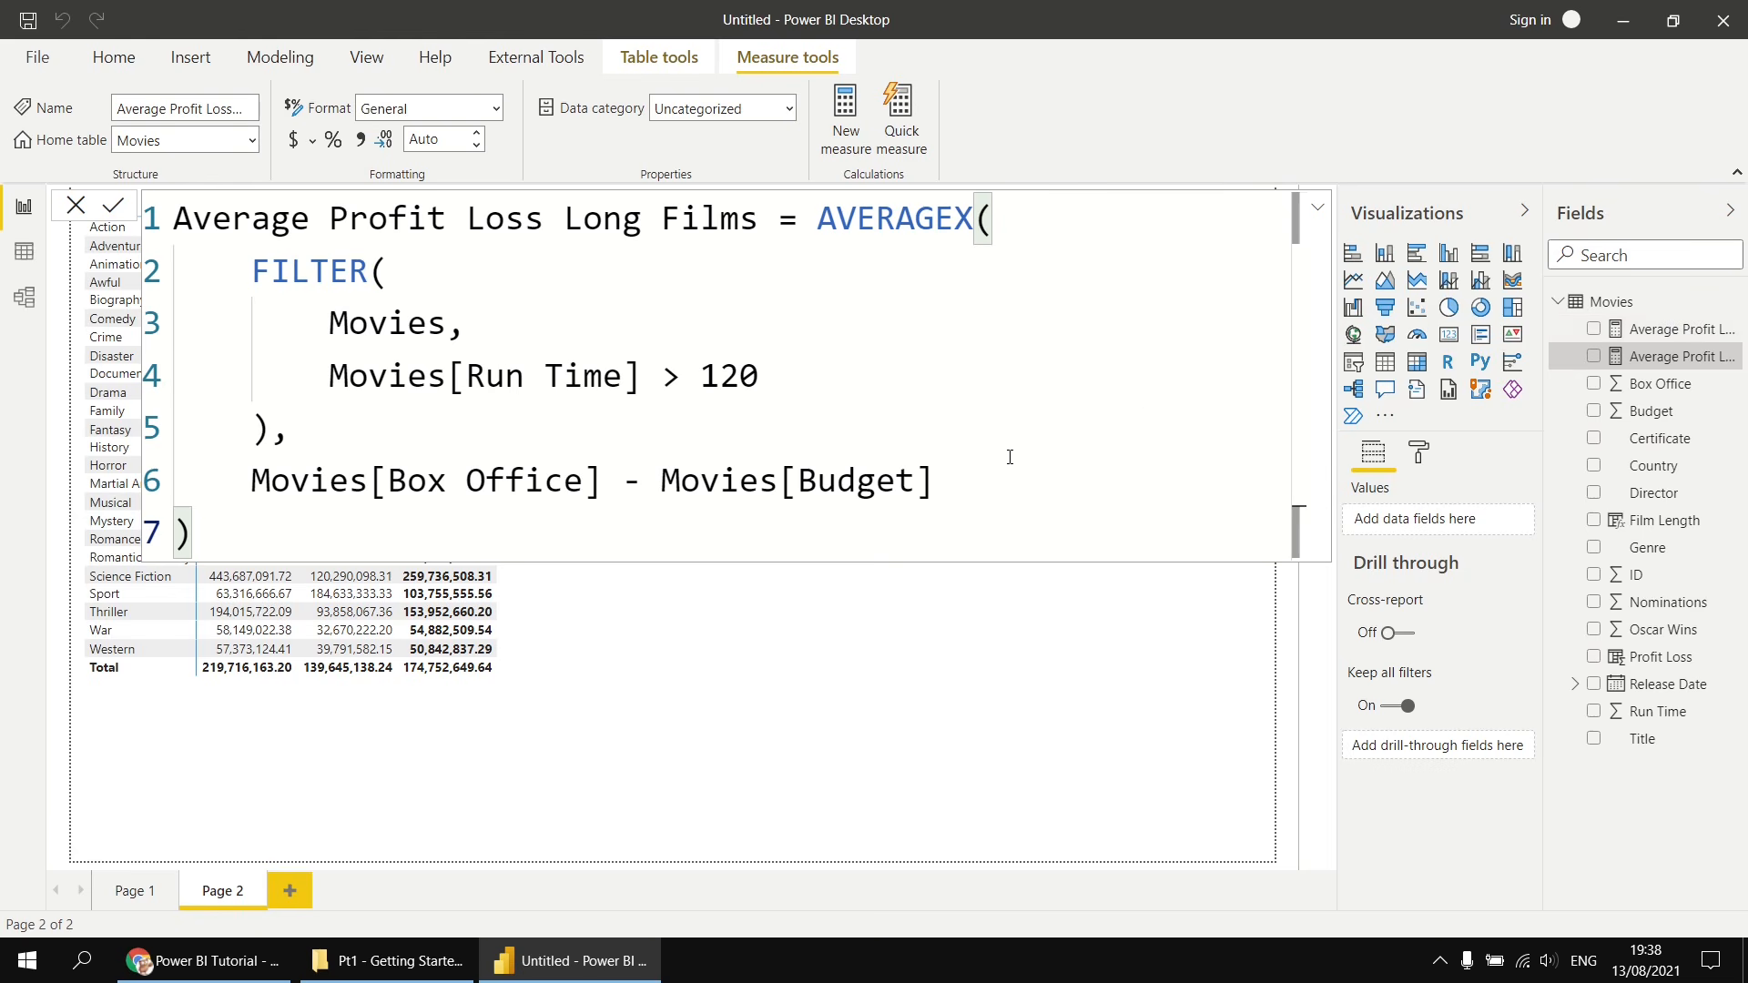
- Create a new measure in the Movies table by reusing the long-films name and renaming it Average Profit Loss Short Films
left_click_drag(174, 219, 765, 240)
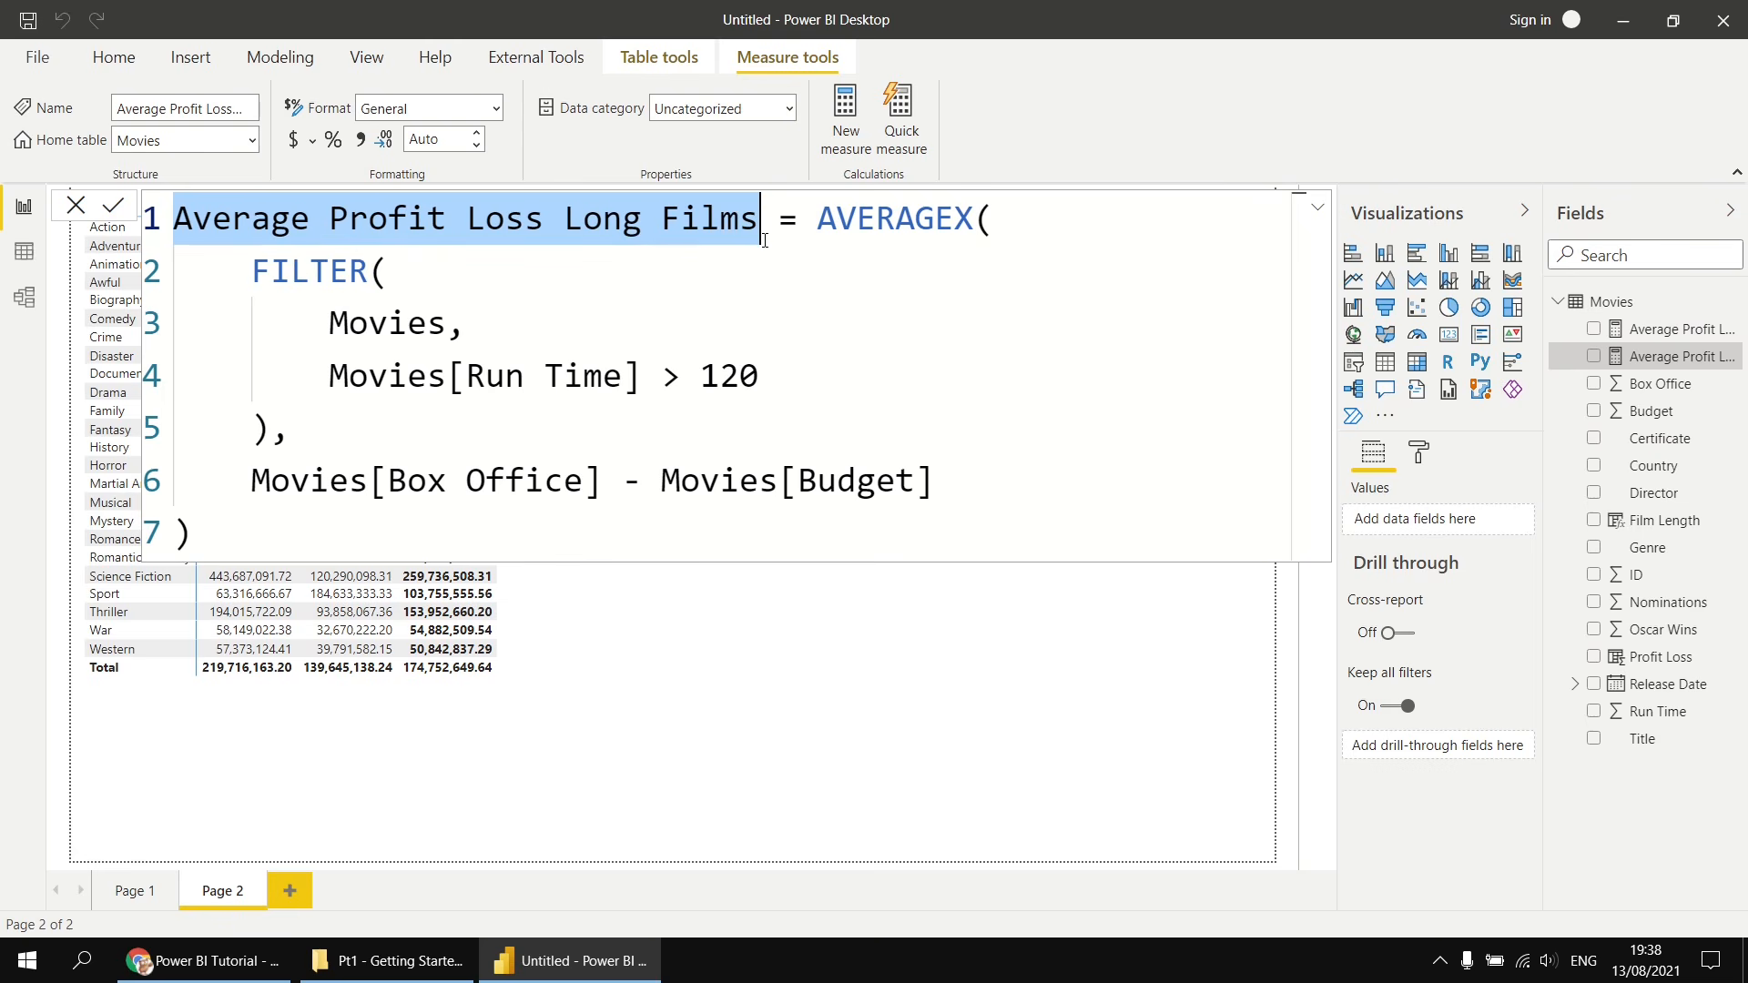
right_click(1601, 310)
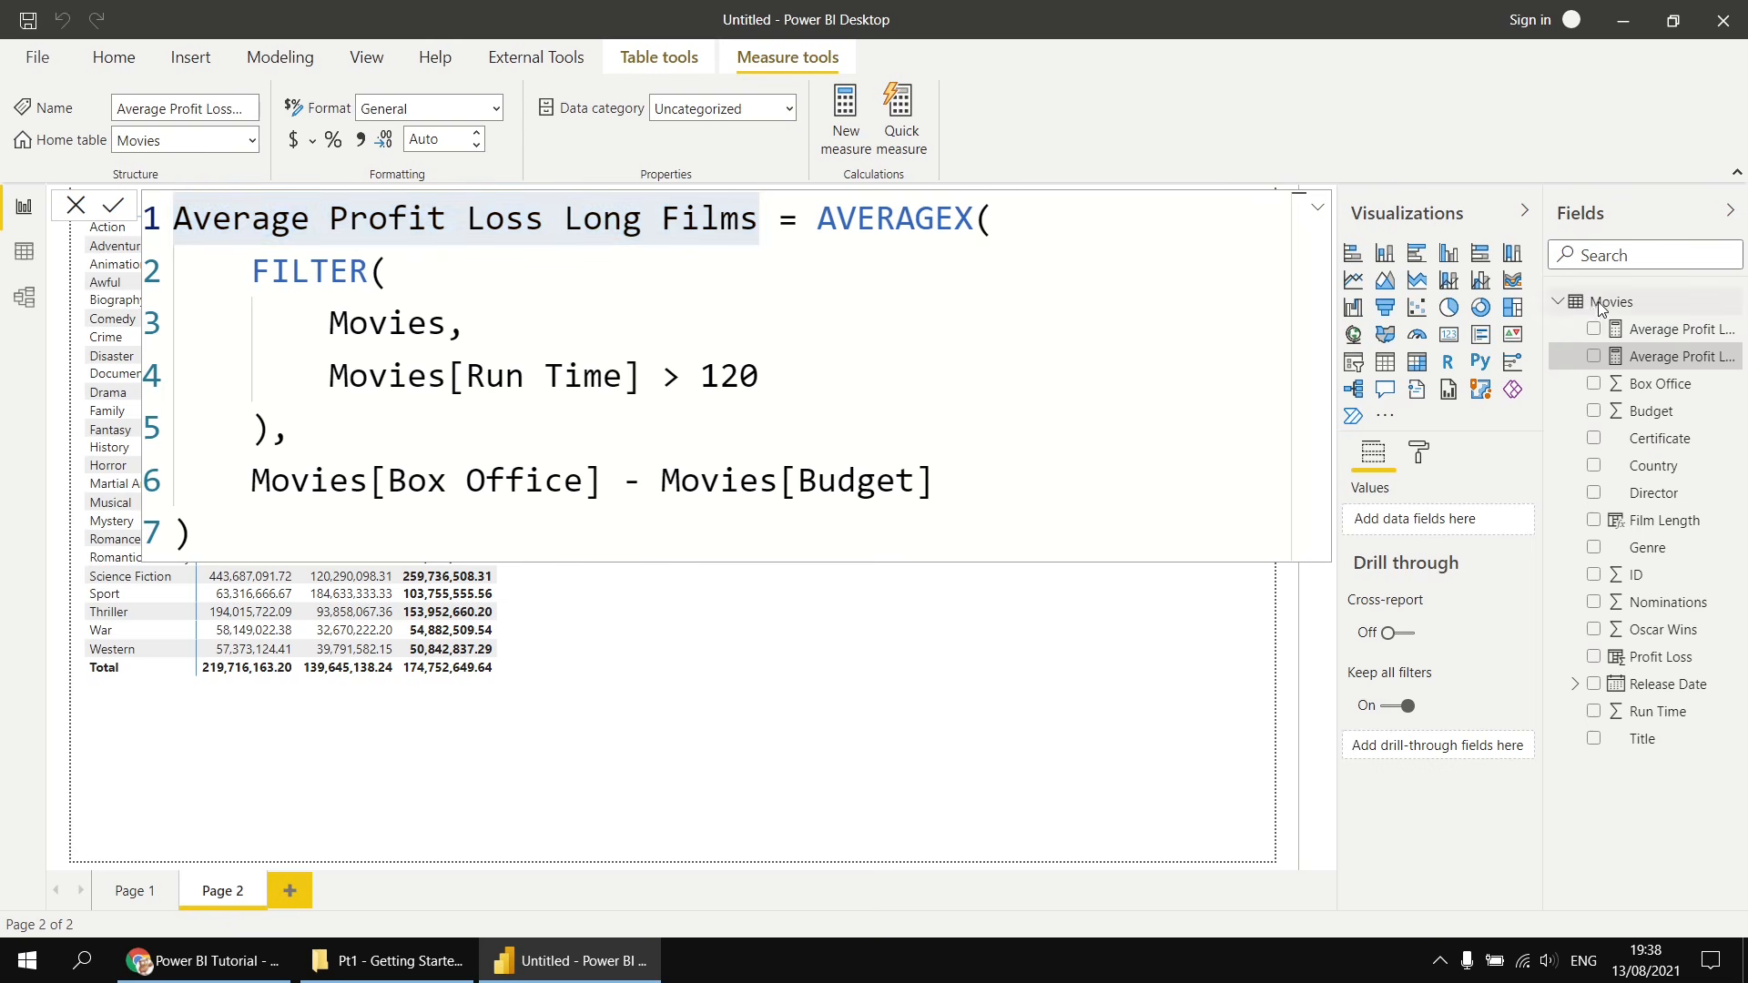
left_click(1470, 335)
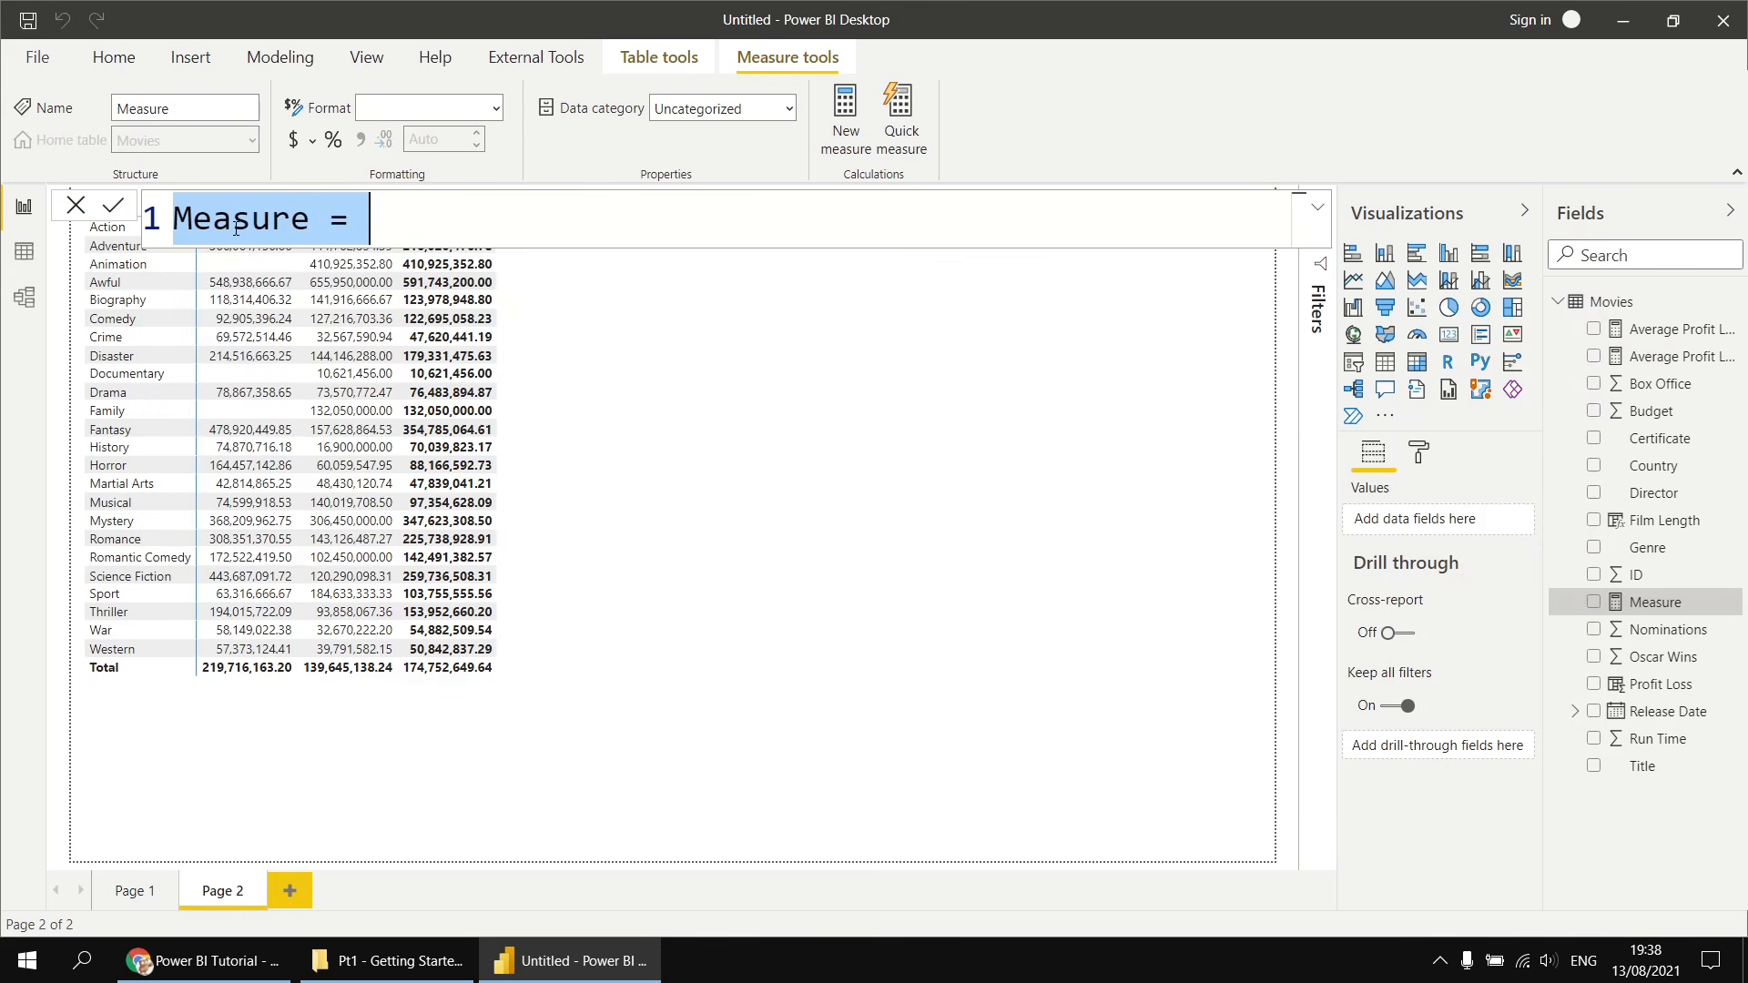
type("Average Profit Loss Long Films =")
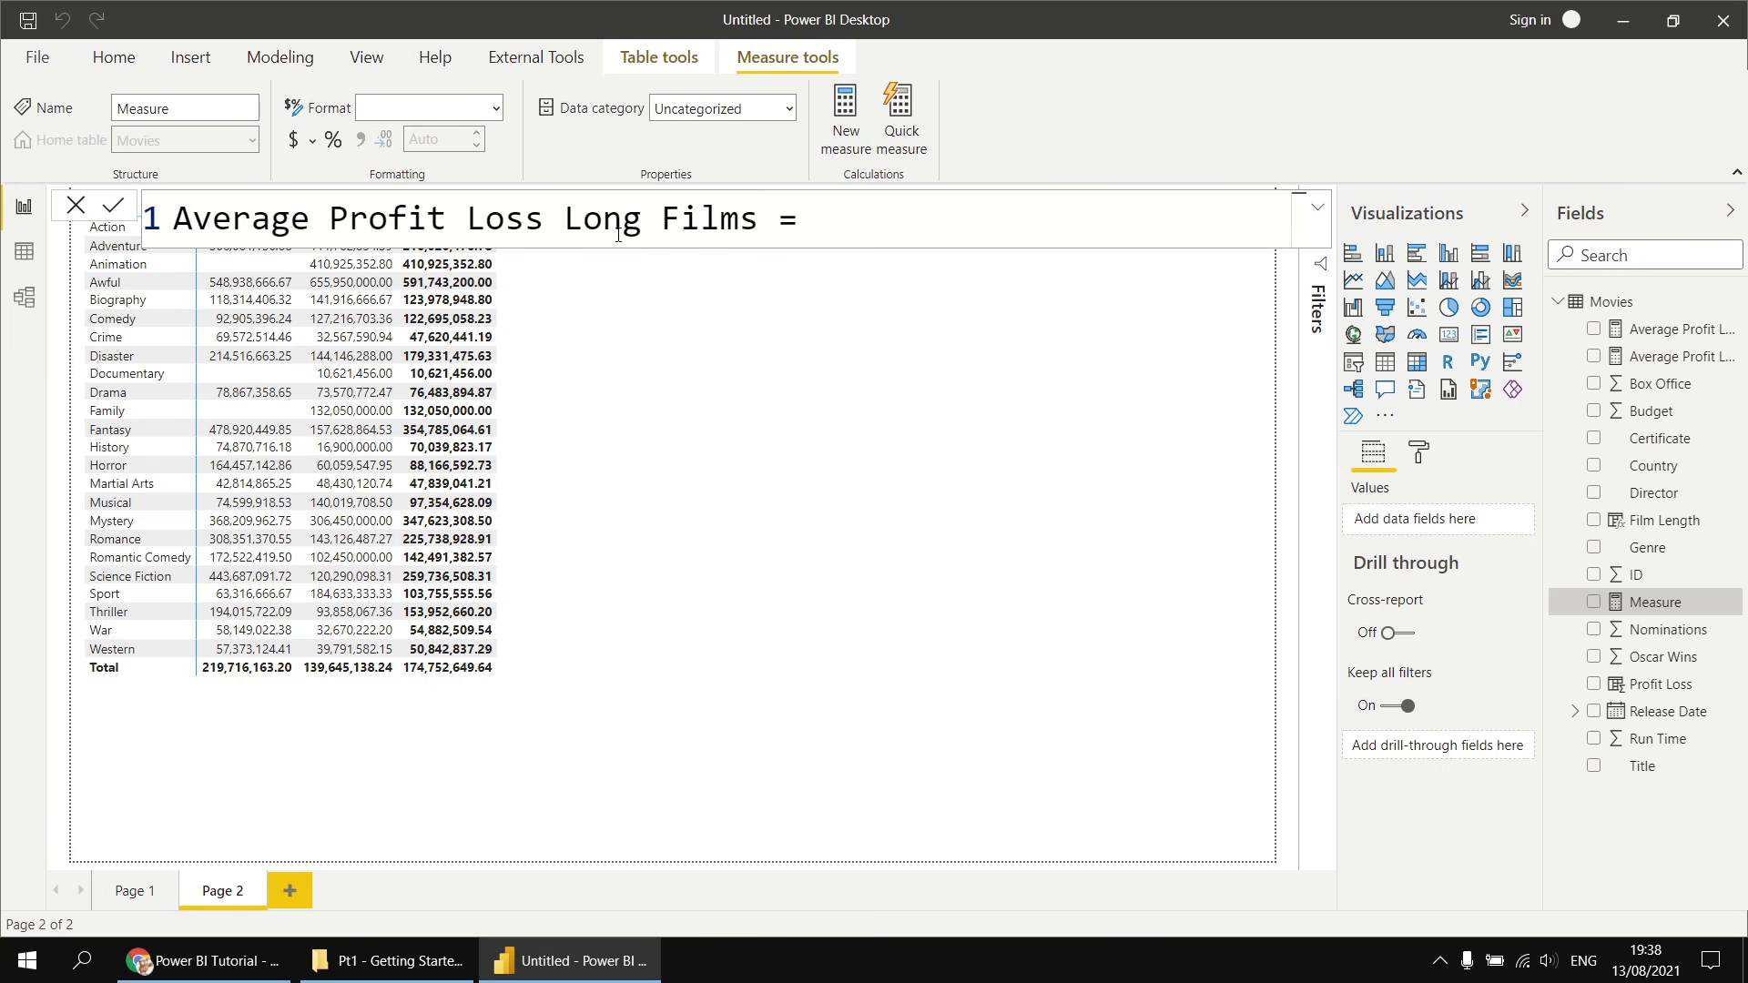
double_click(603, 219)
type("S")
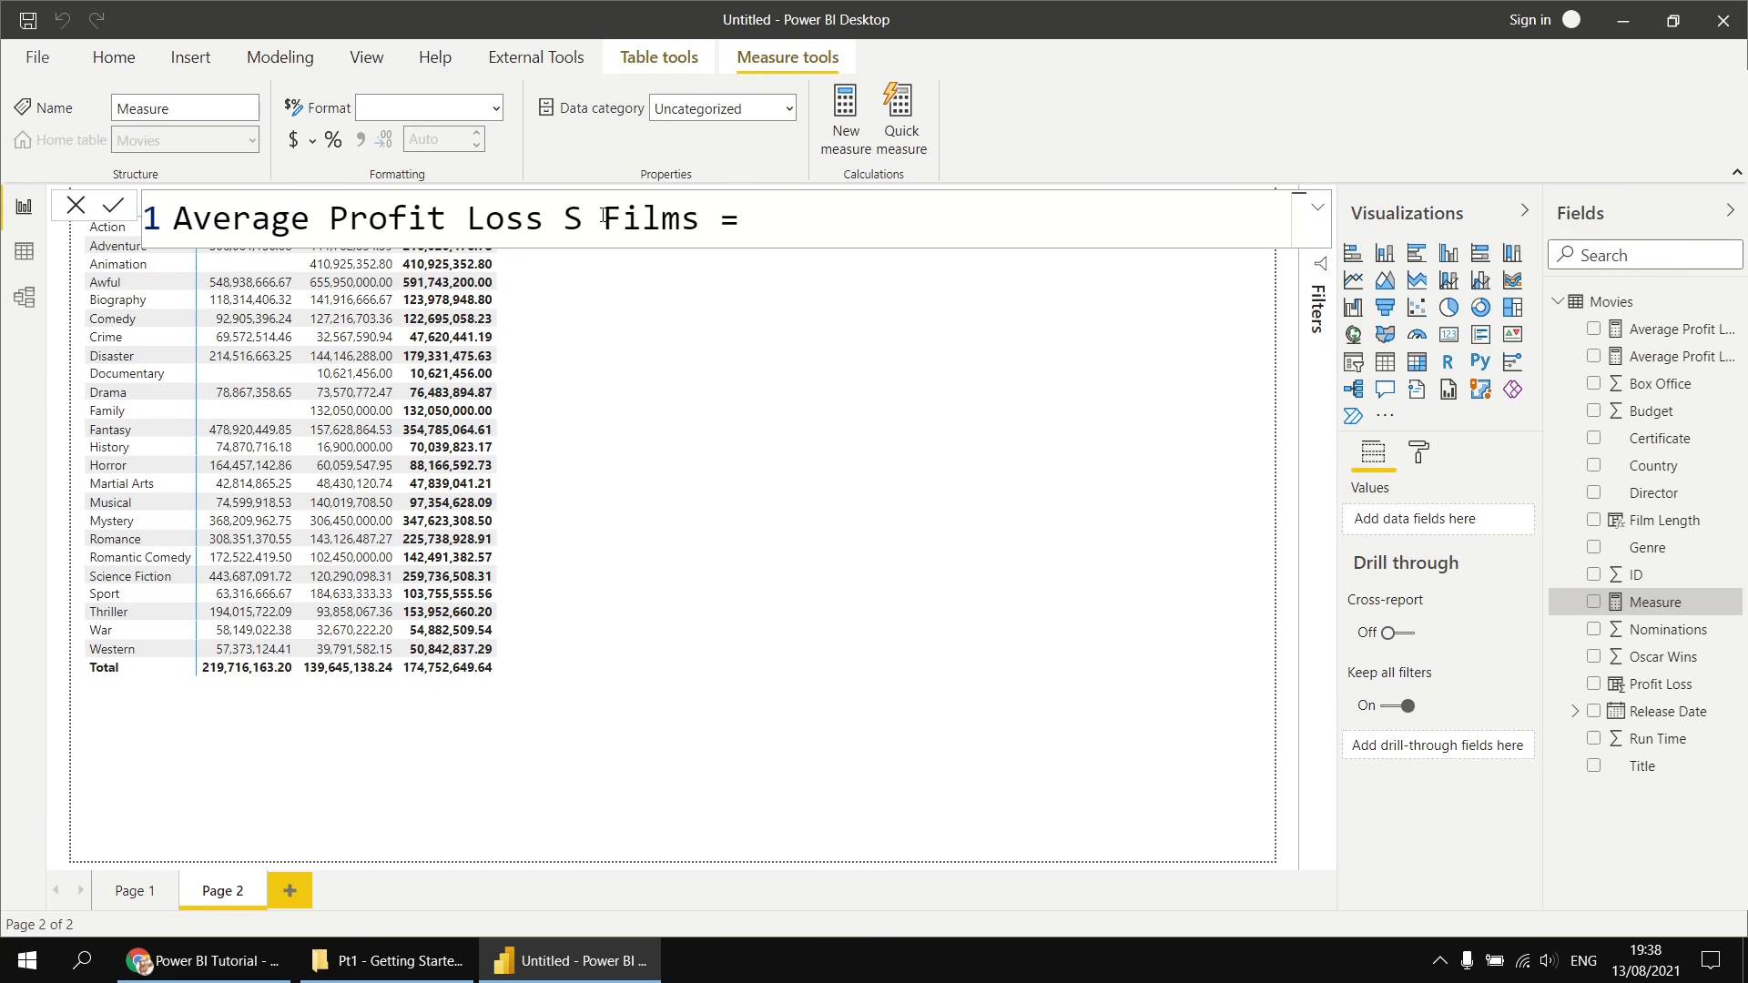
type("hort")
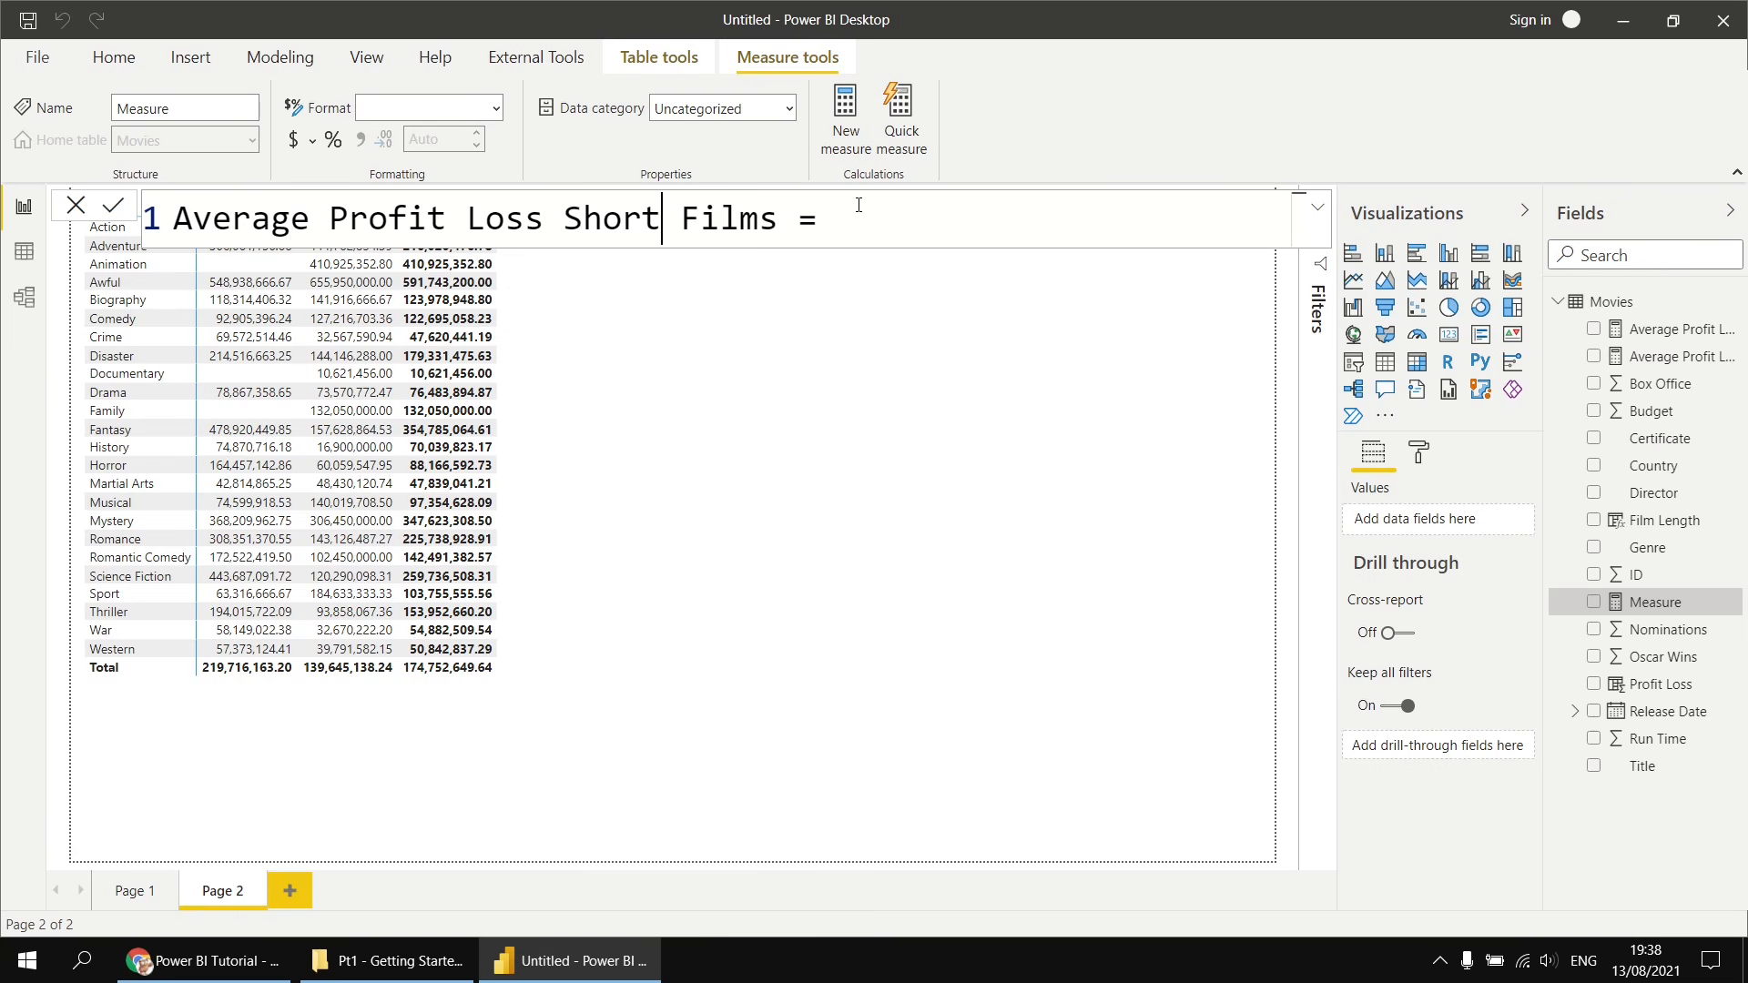
- Start the formula with CALCULATE, using the [Average Profit Loss] measure as its expression argument
left_click(893, 225)
type("calc")
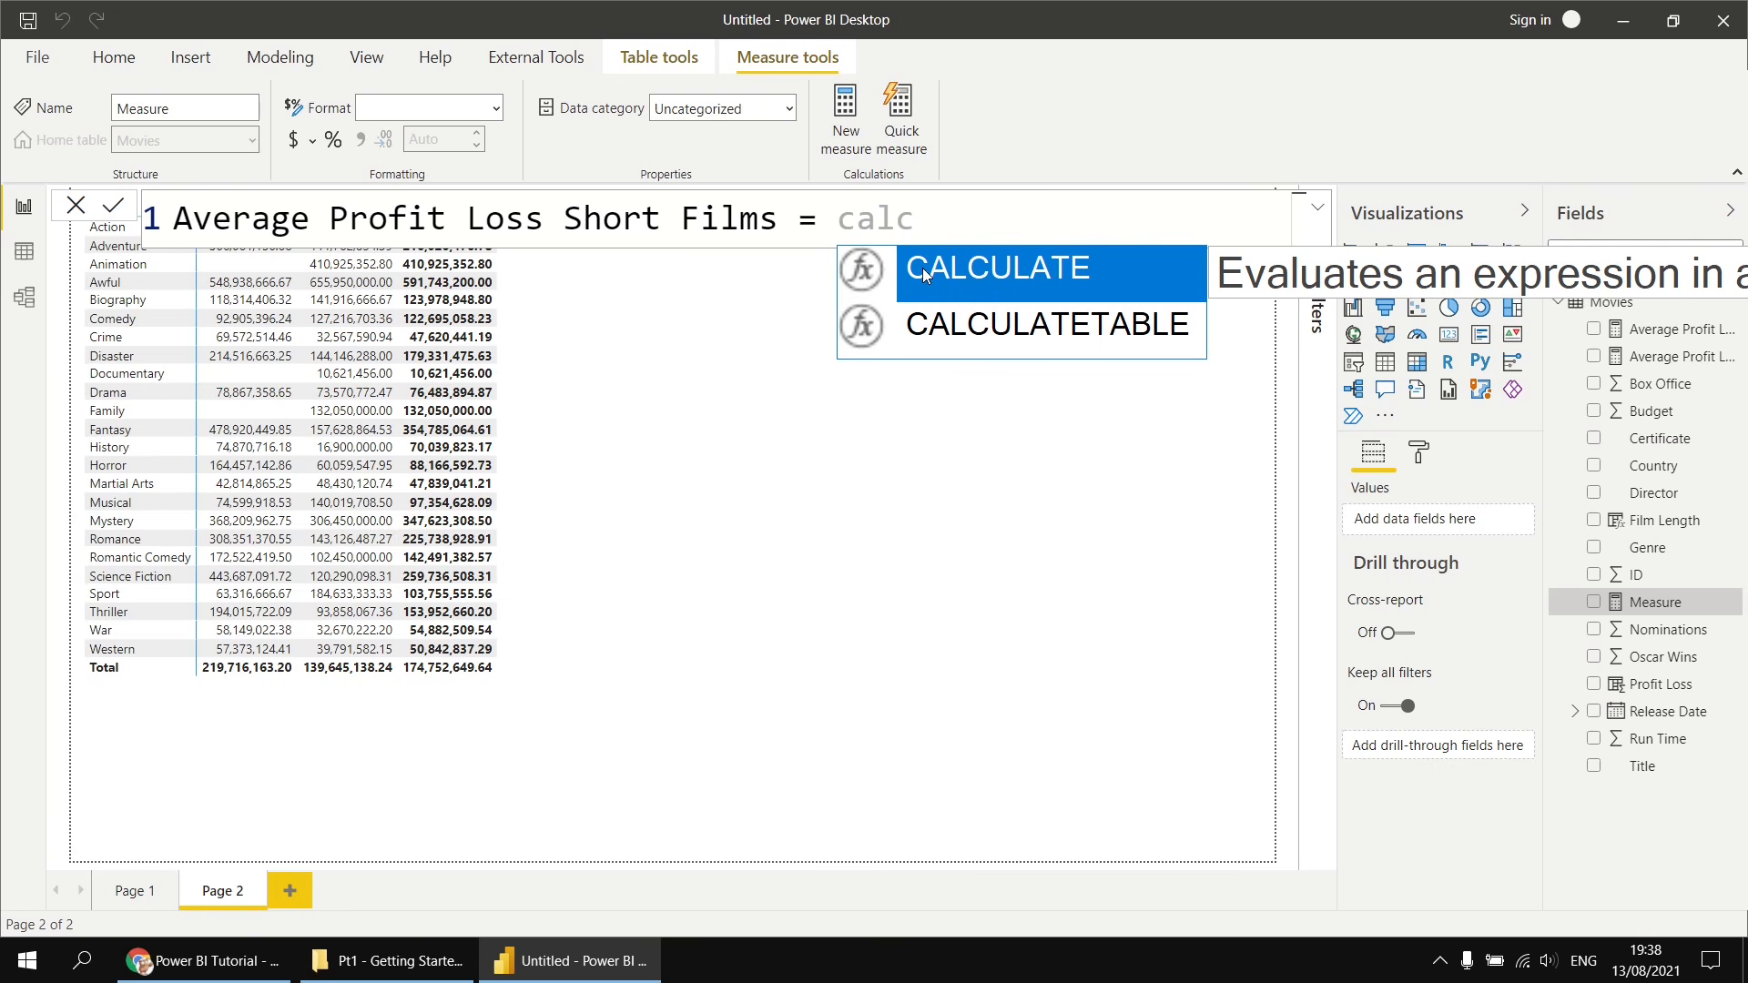
key("Tab")
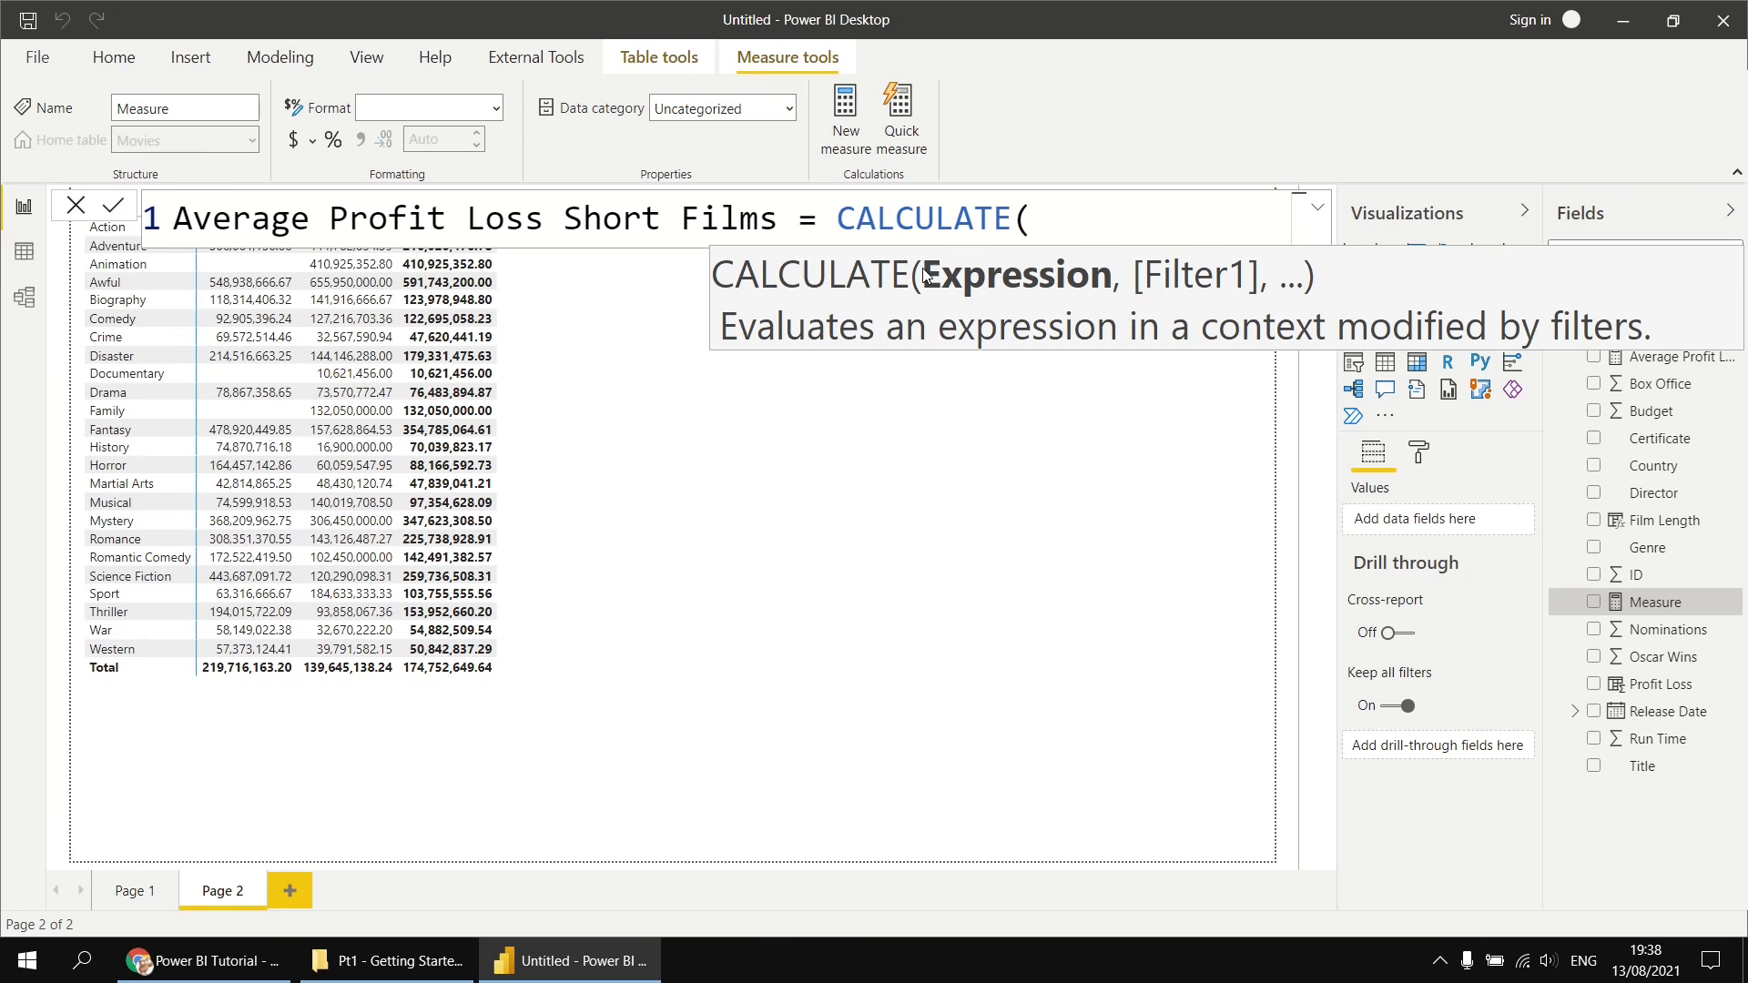
key("shift+Return")
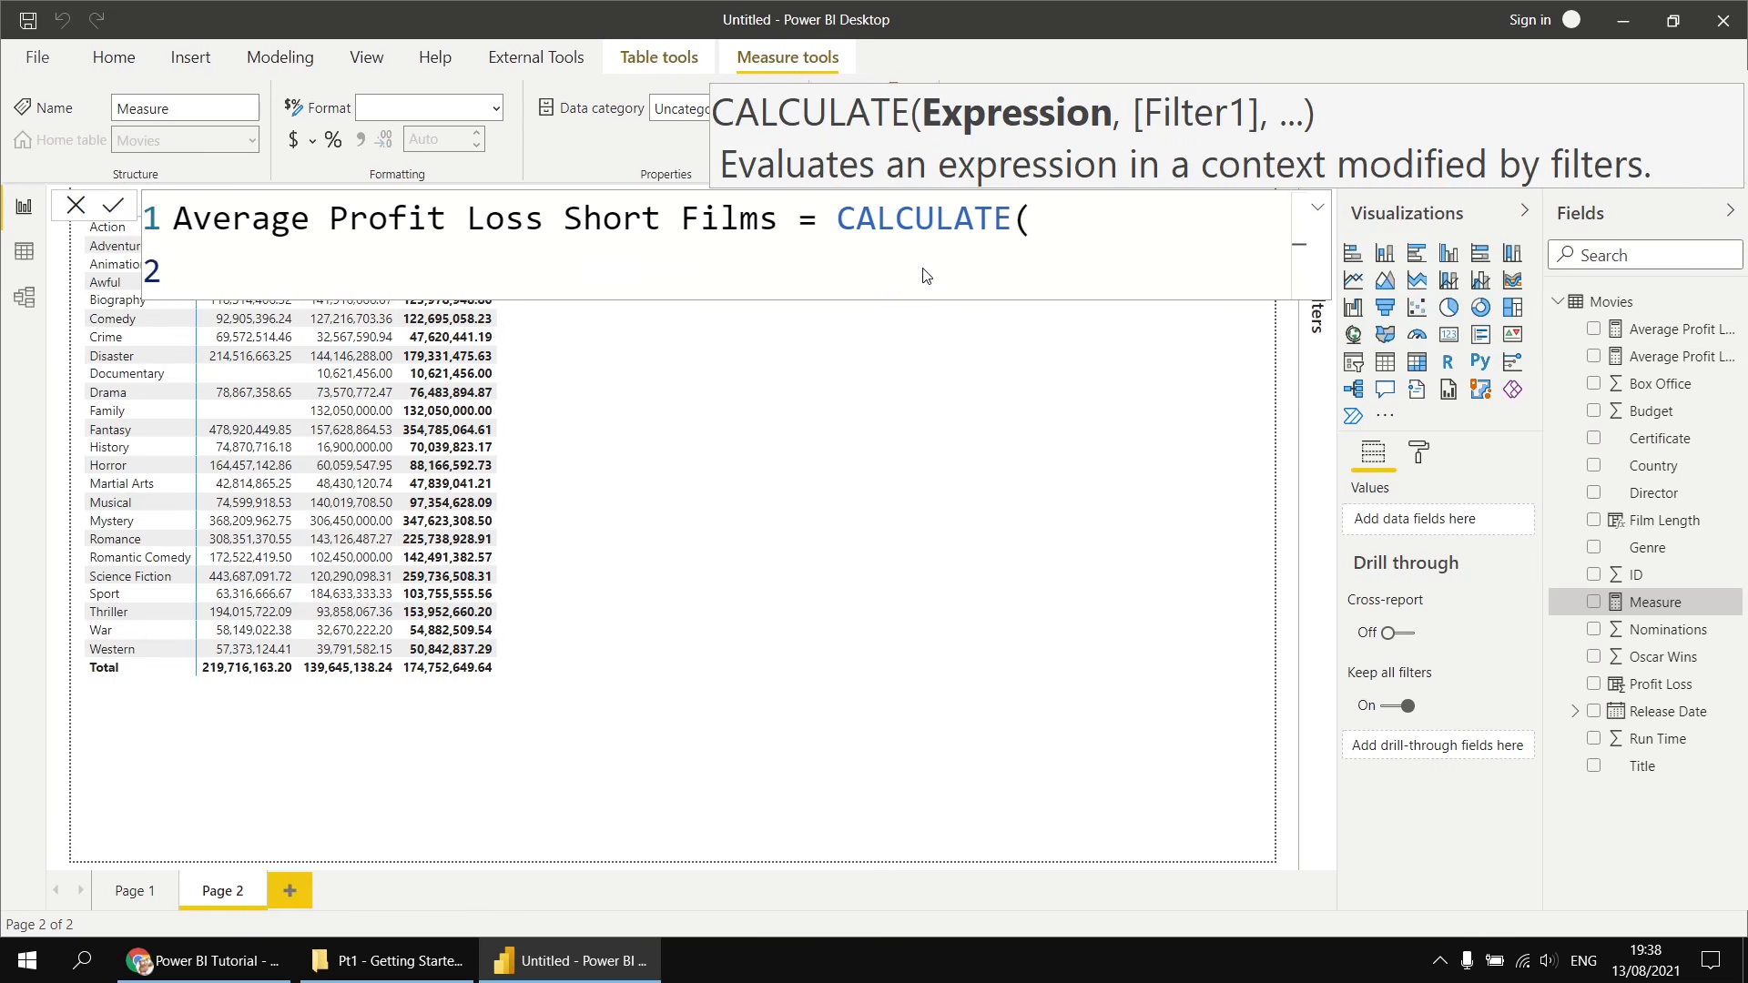
type("aver")
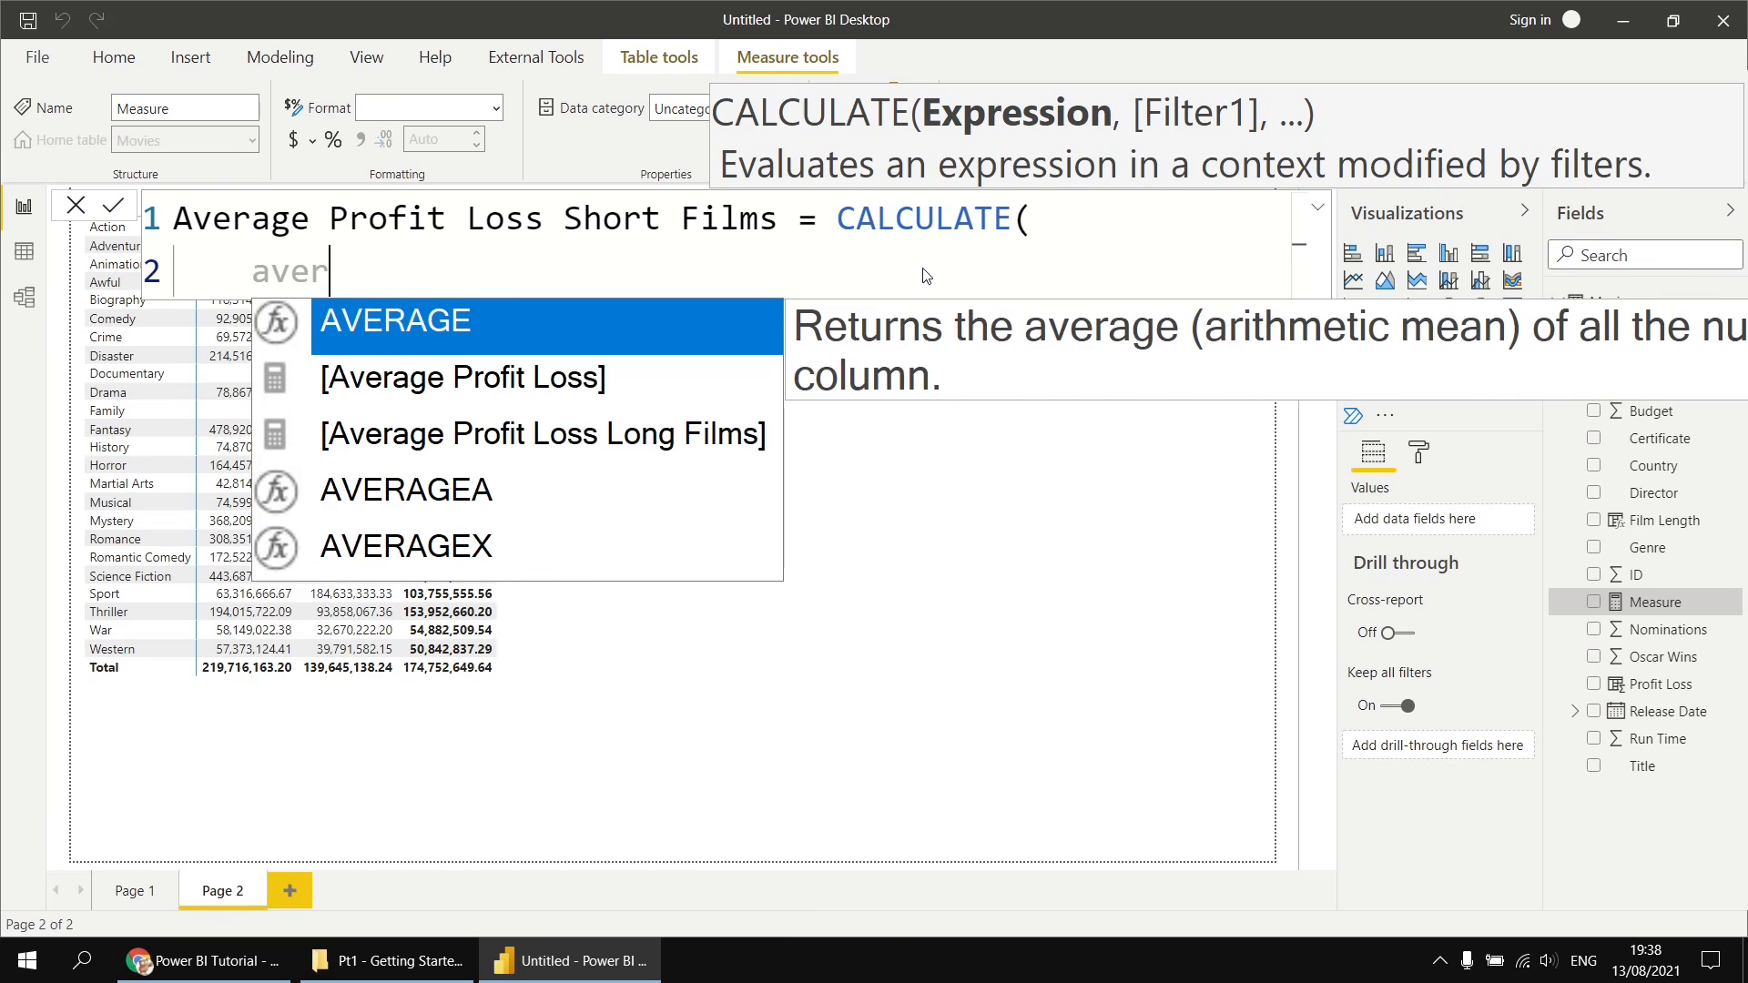
key("Down")
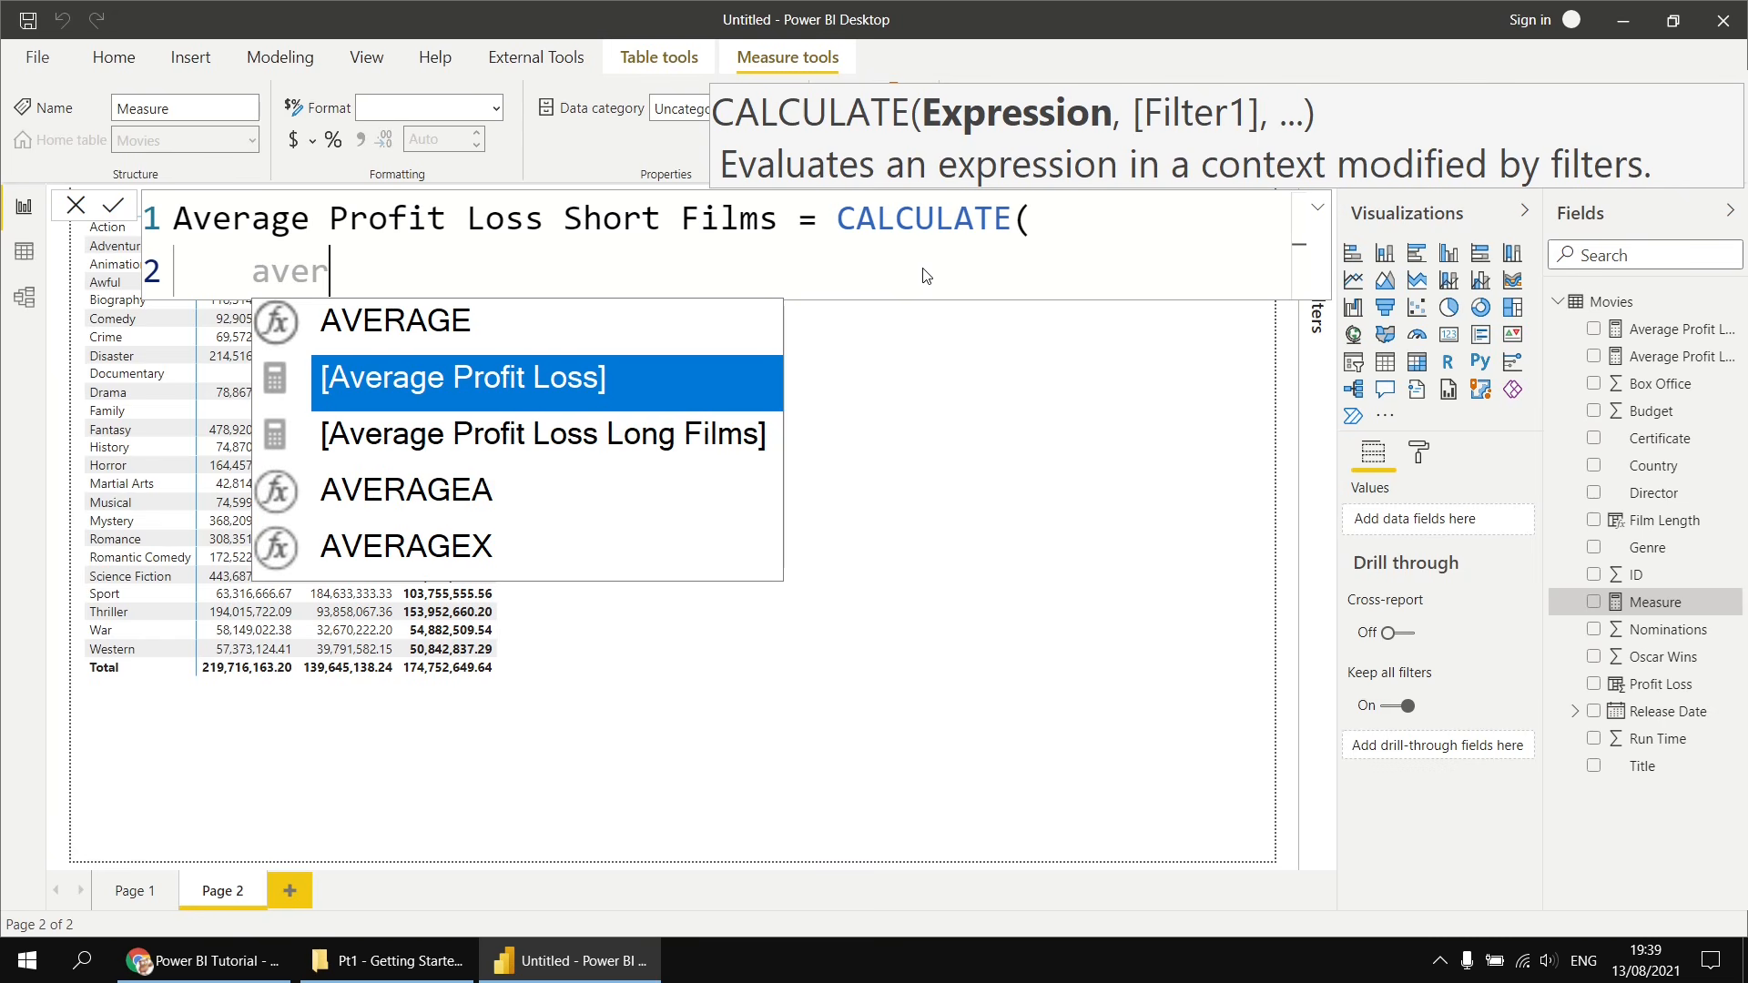
key("Tab")
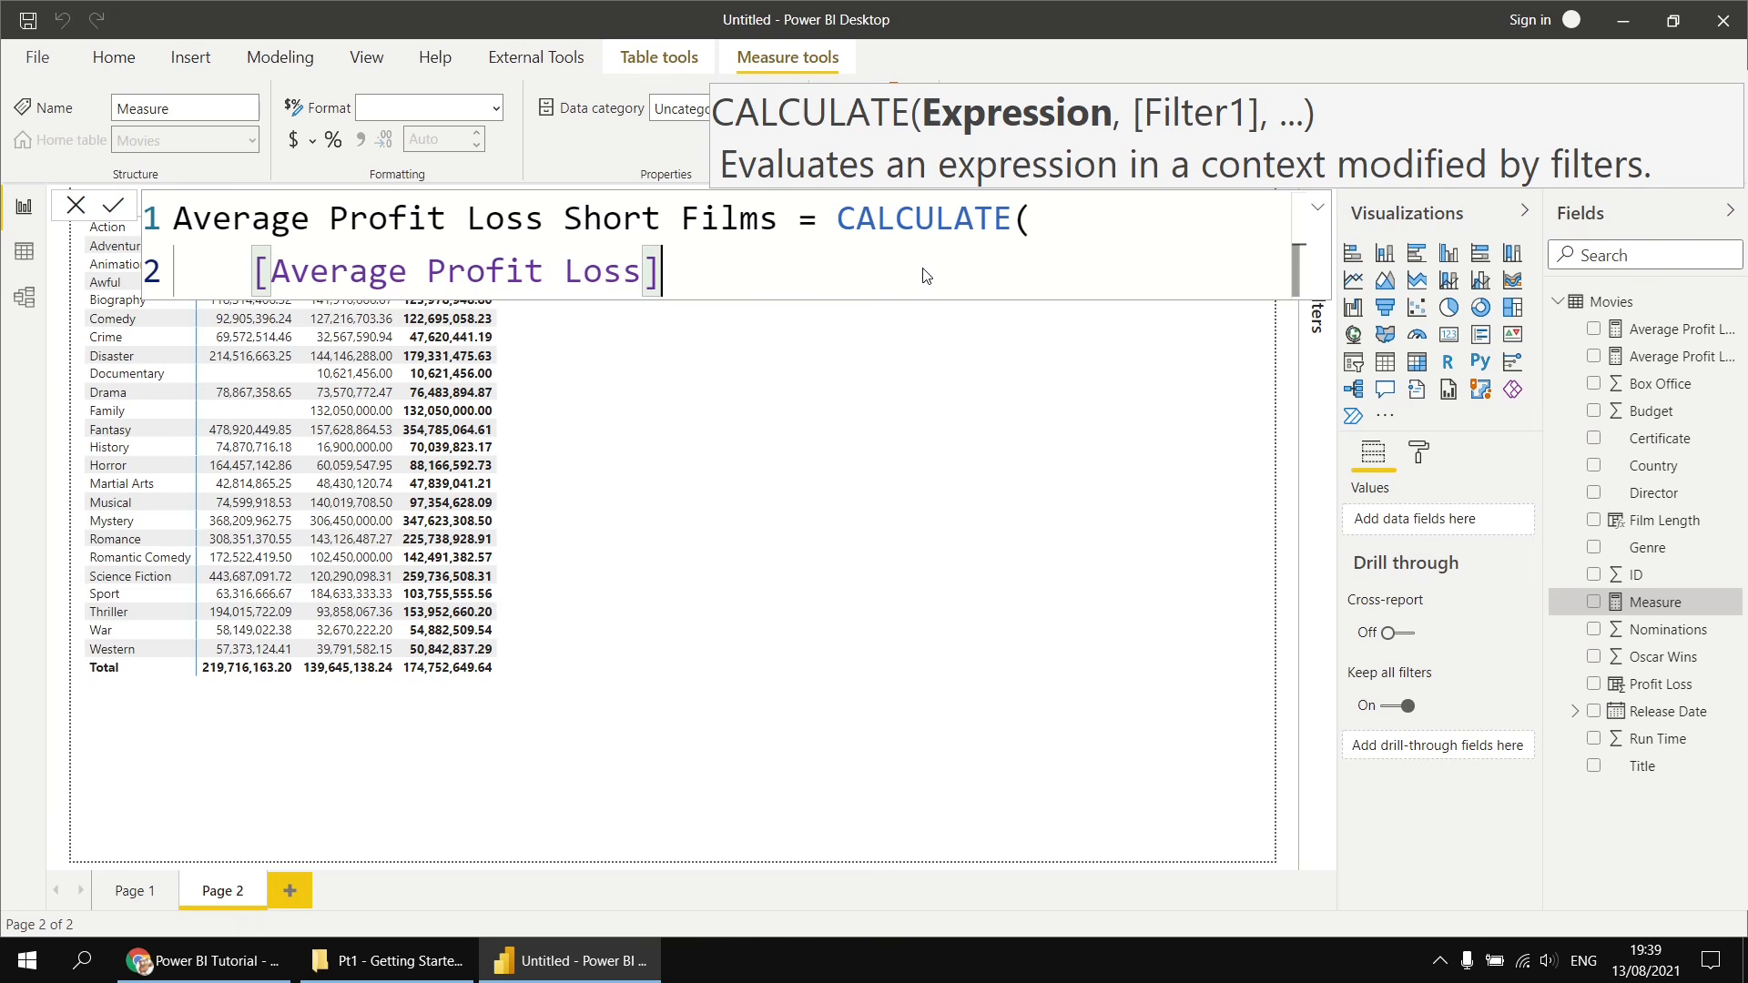
type(",")
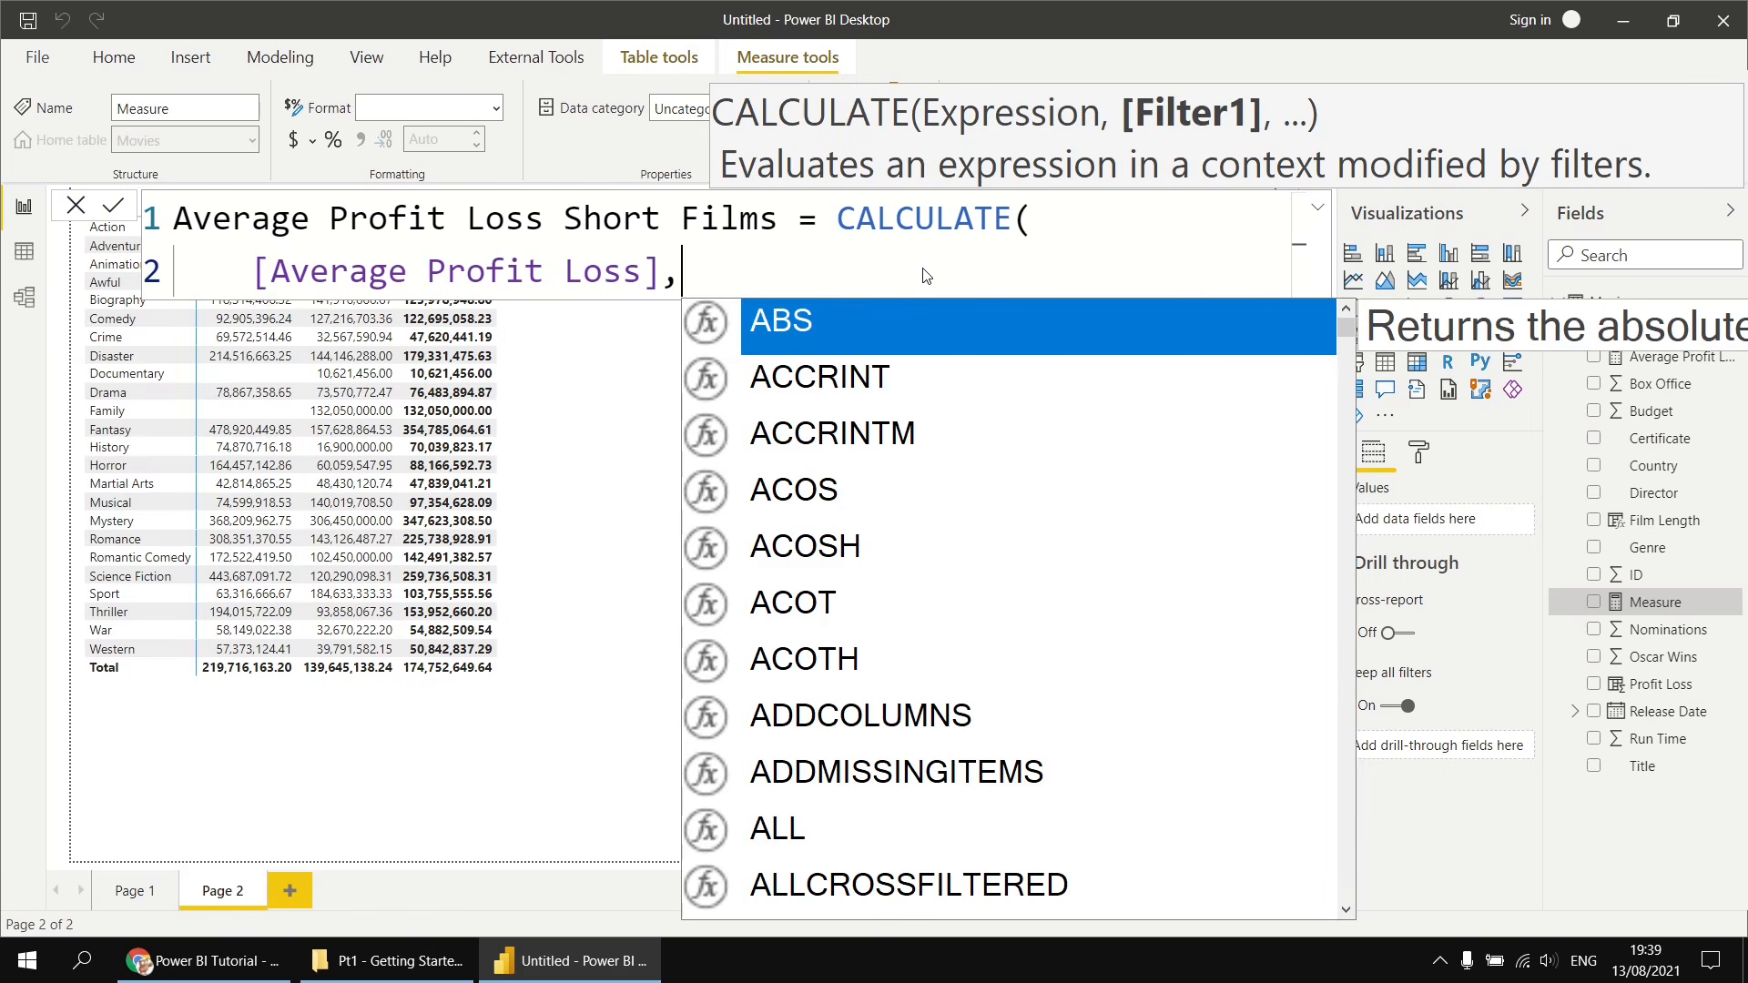
- Add Movies[Run Time] <= 120 as the CALCULATE filter, close the parenthesis on a new line, and commit the measure
key("shift+Return")
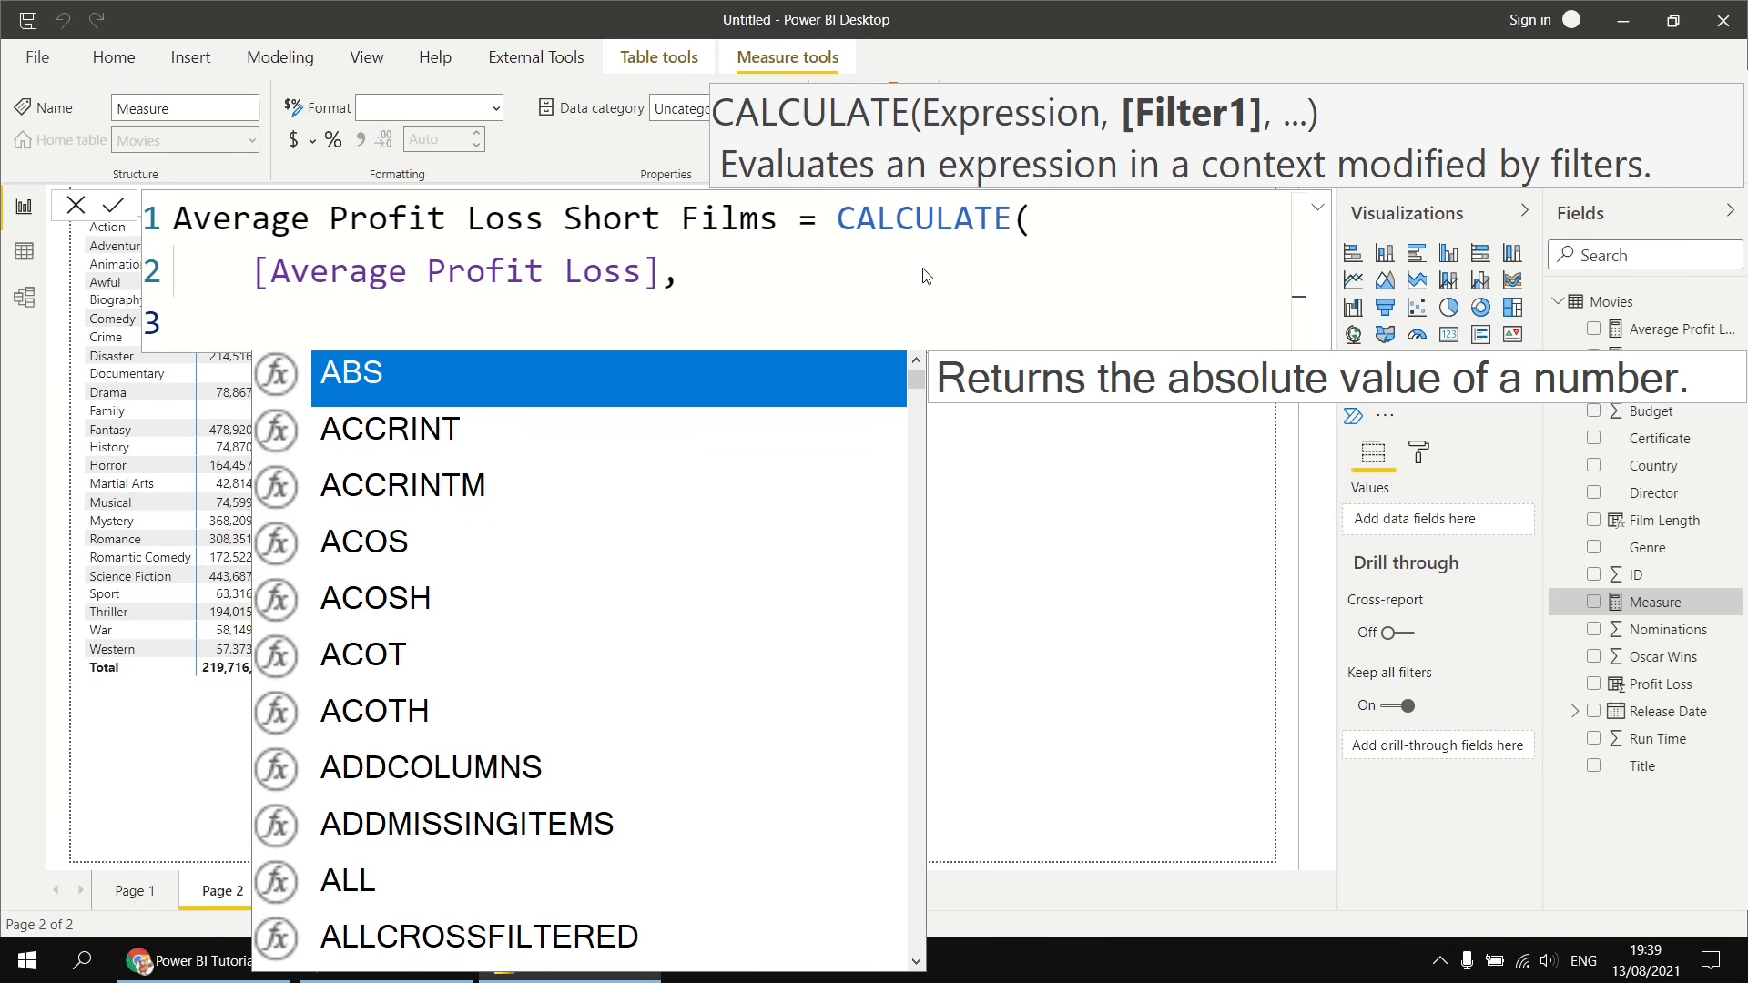
type("run")
key("Tab")
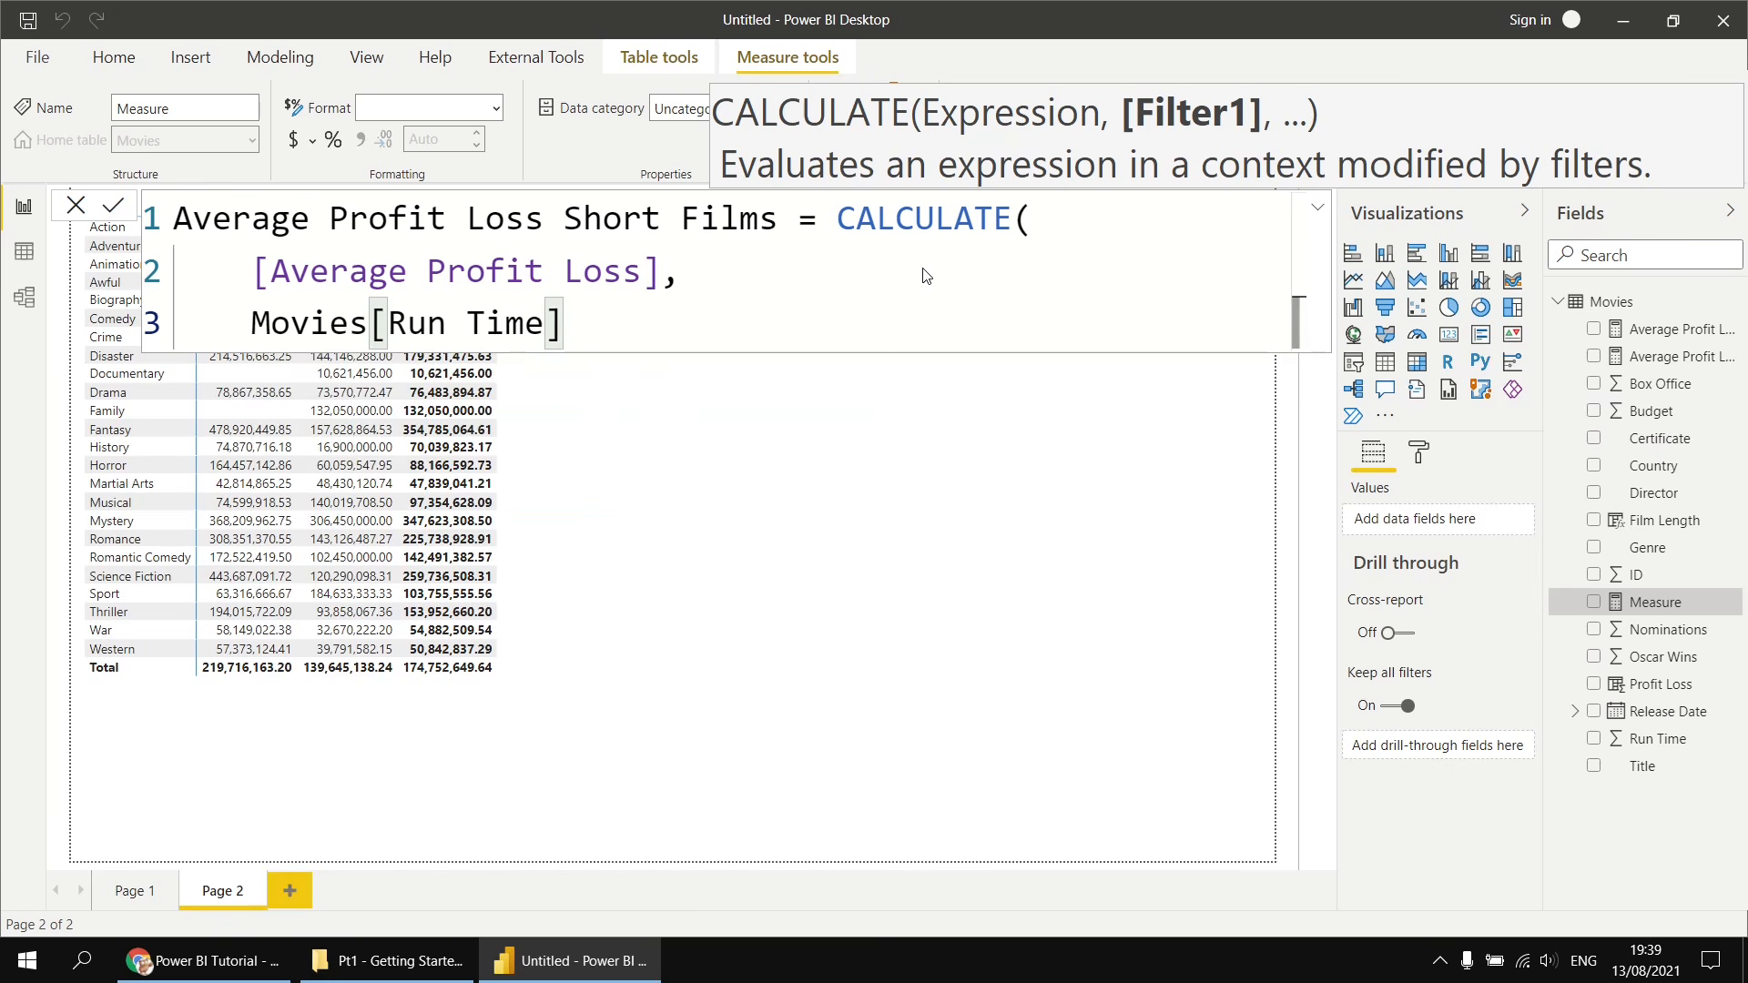
type("<= 120")
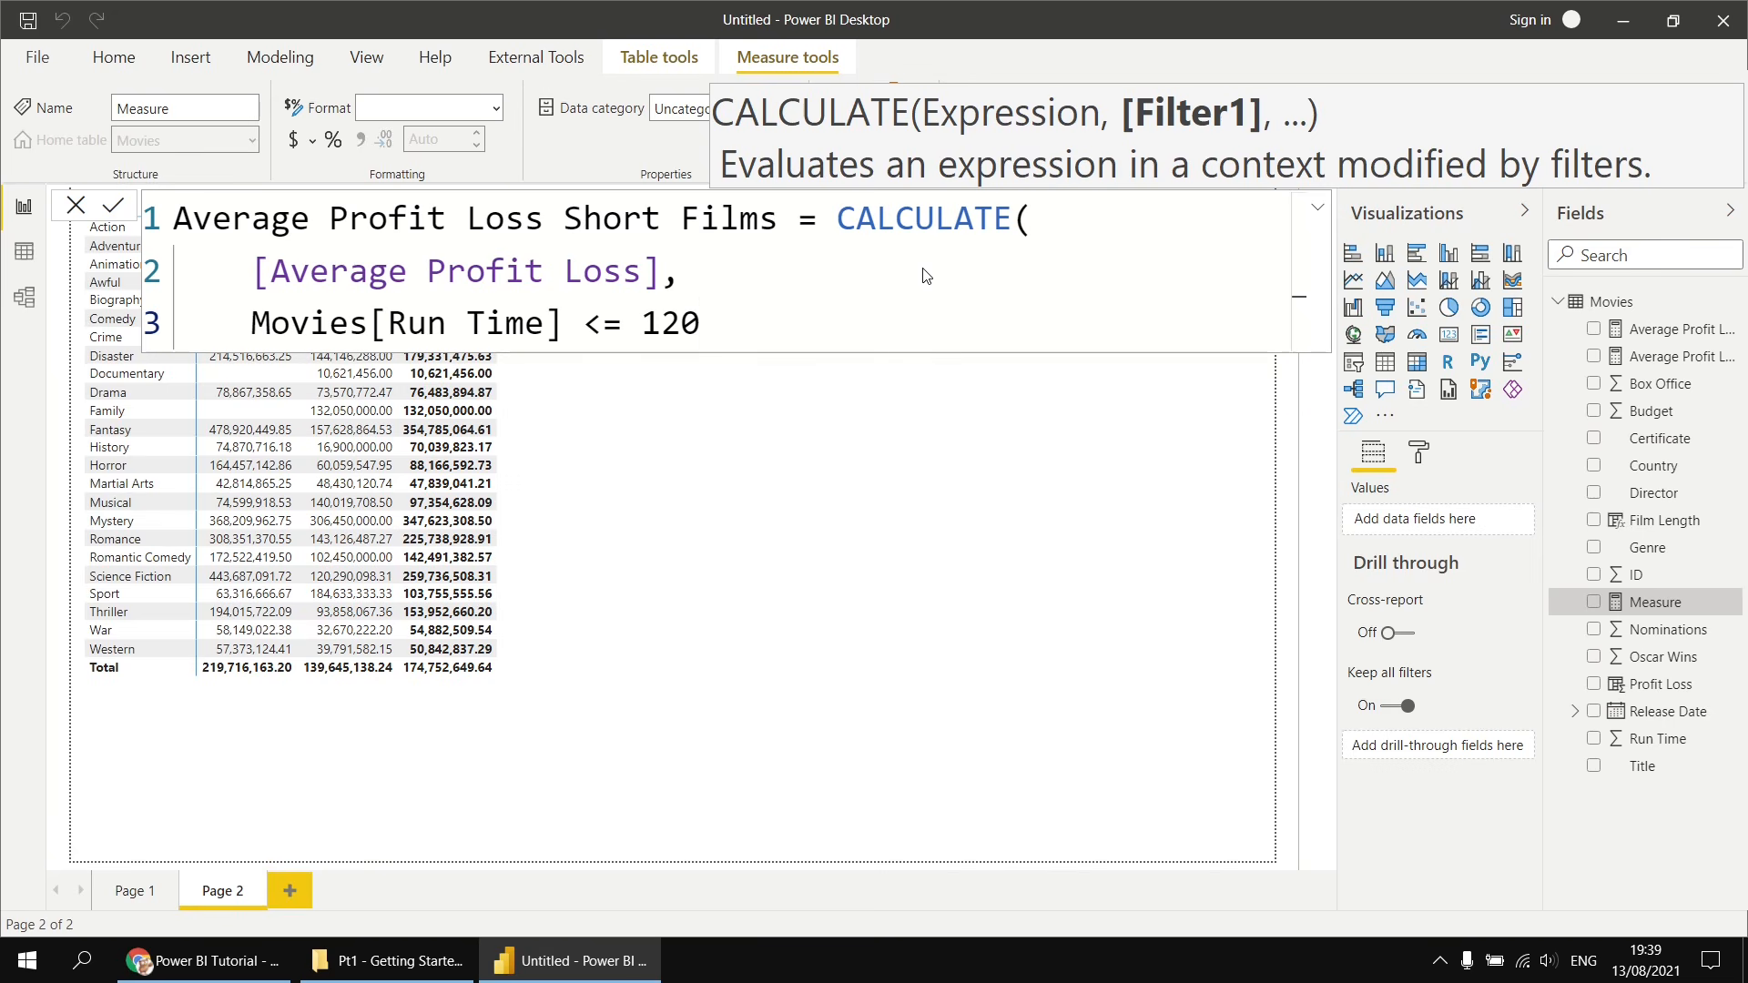
key("shift+Return")
type(")")
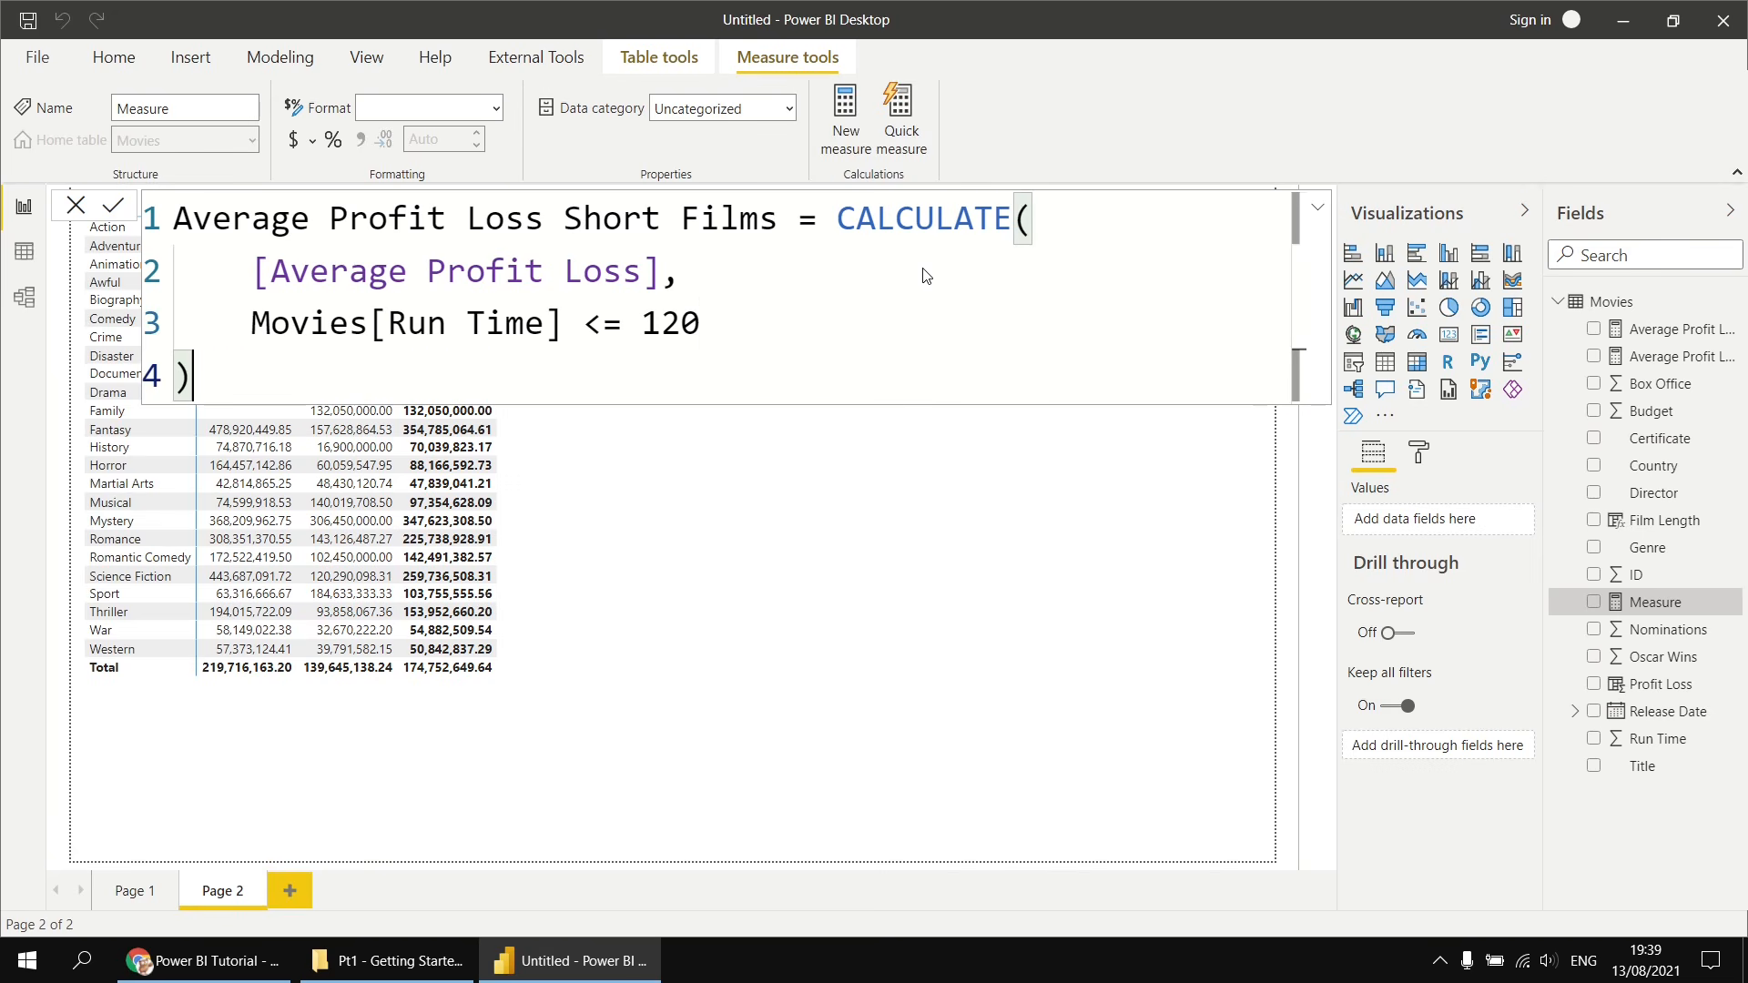
key("Return")
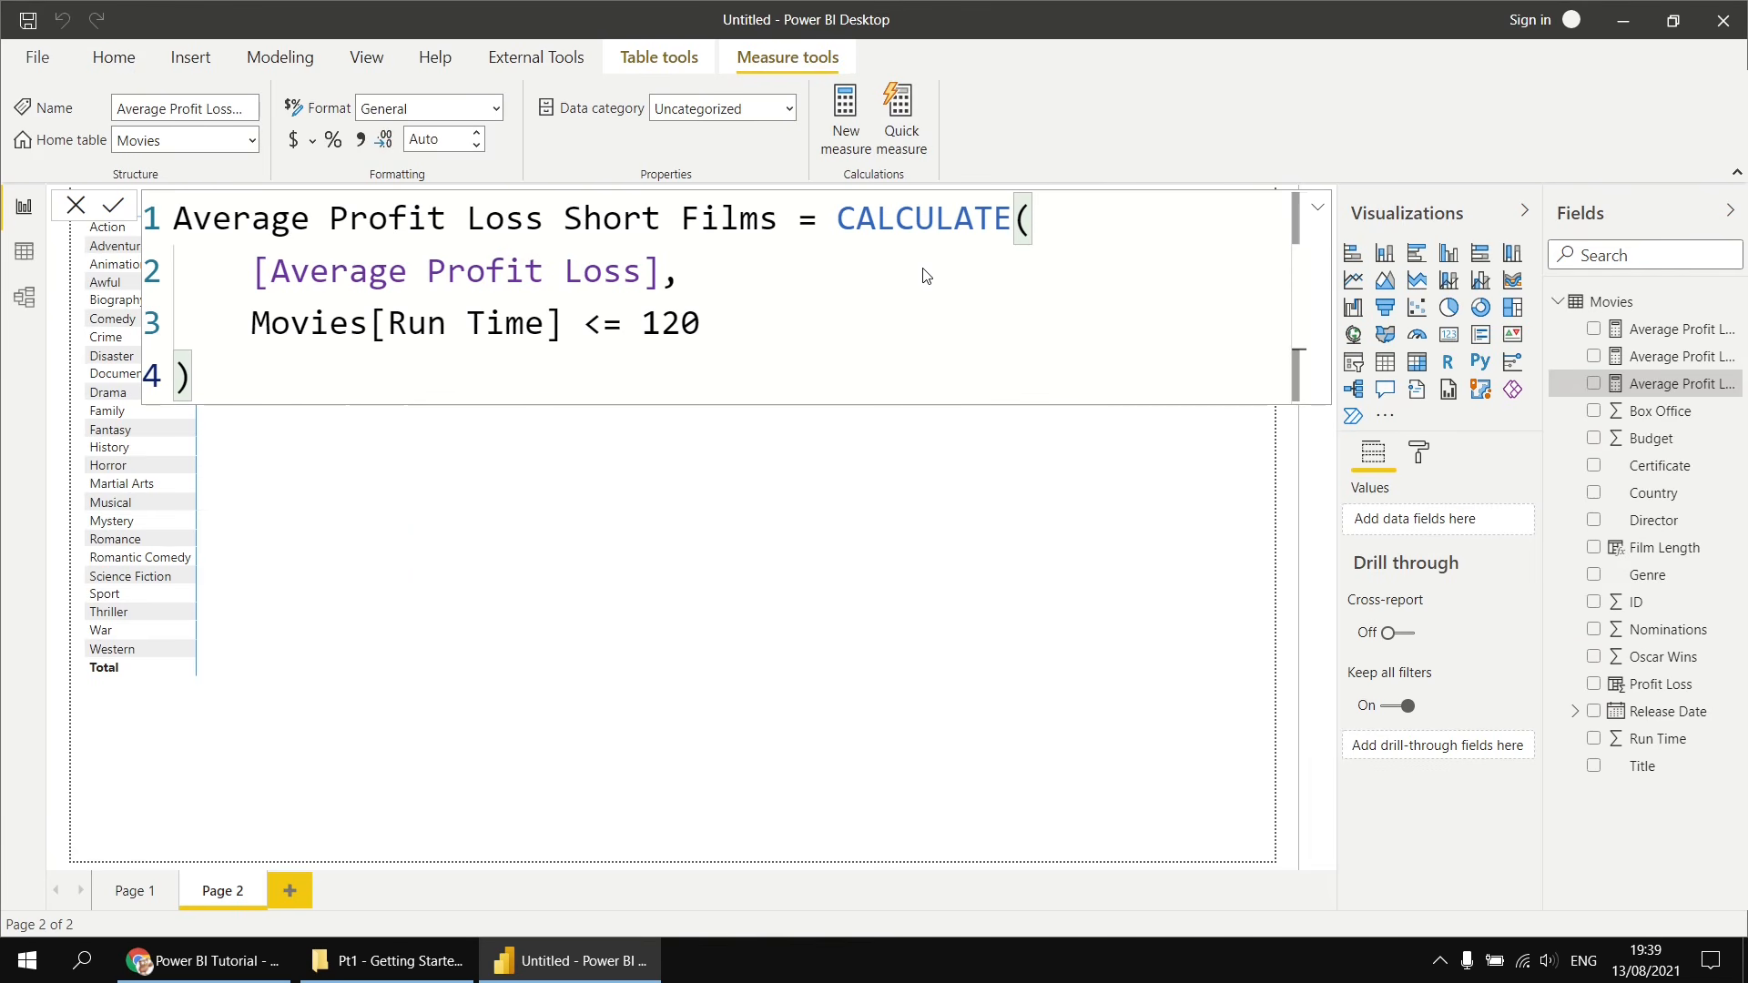
- Add a table visual with Genre, Average Profit Loss Long Films, Average Profit Loss Short Films and Average Profit Loss, then widen it
left_click(813, 569)
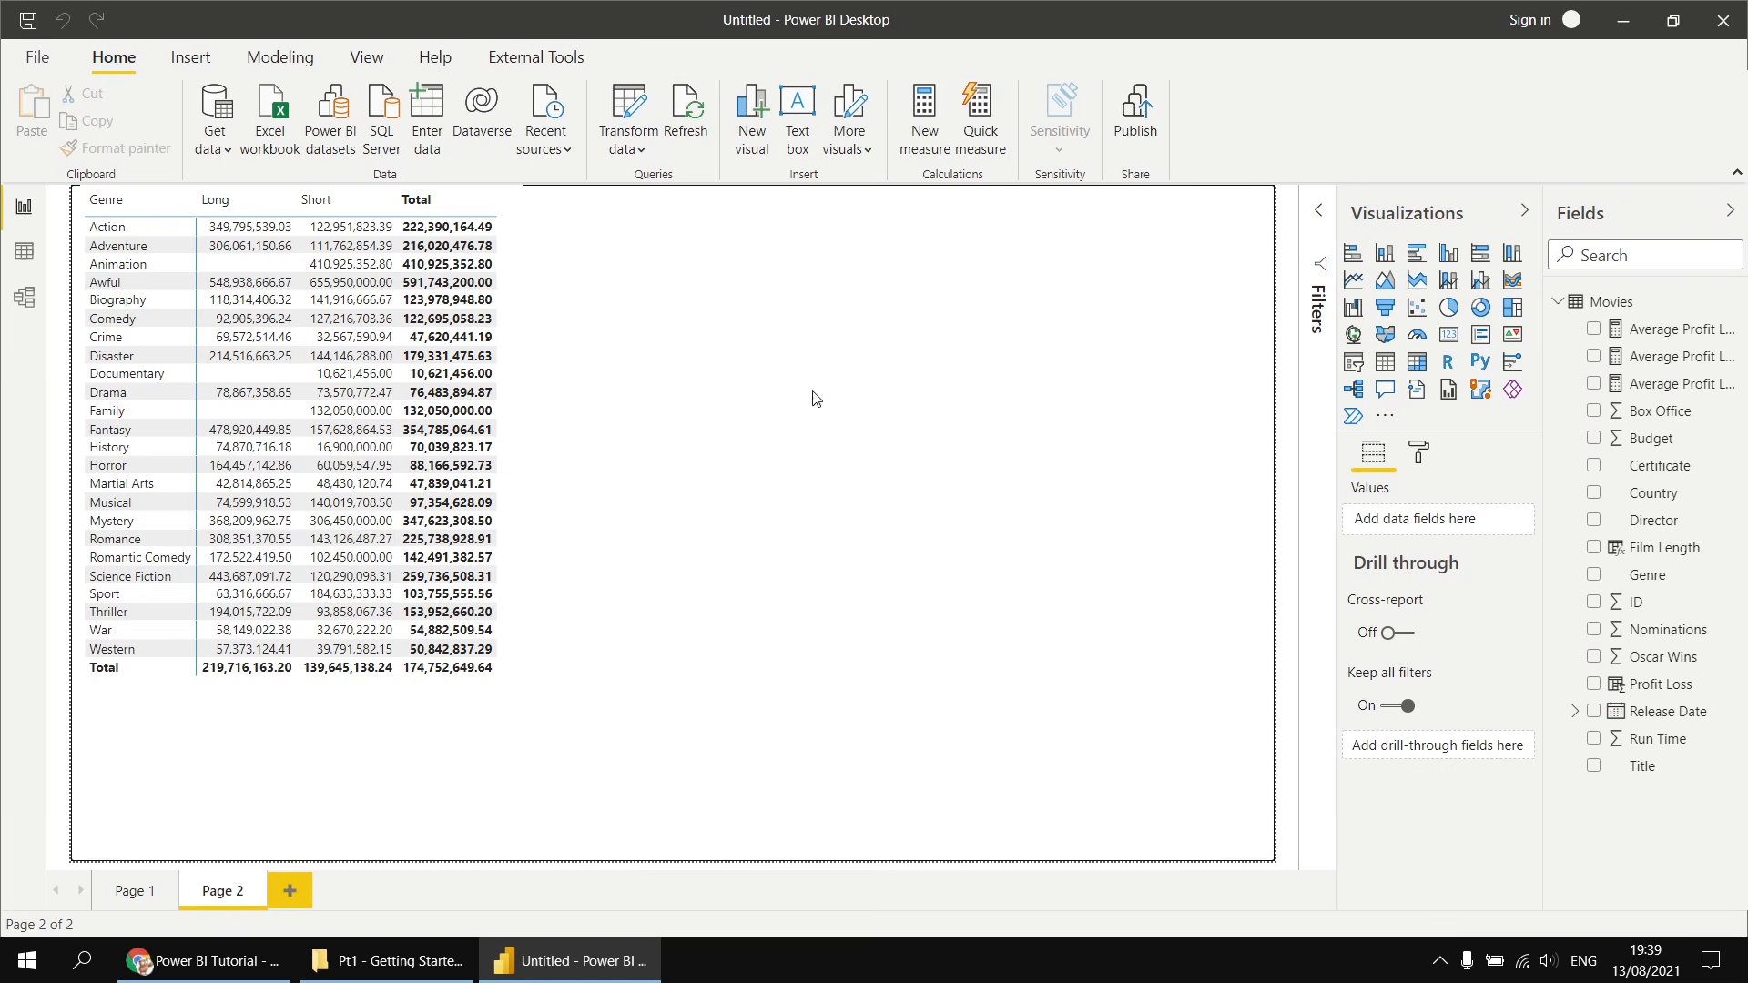
left_click(1378, 368)
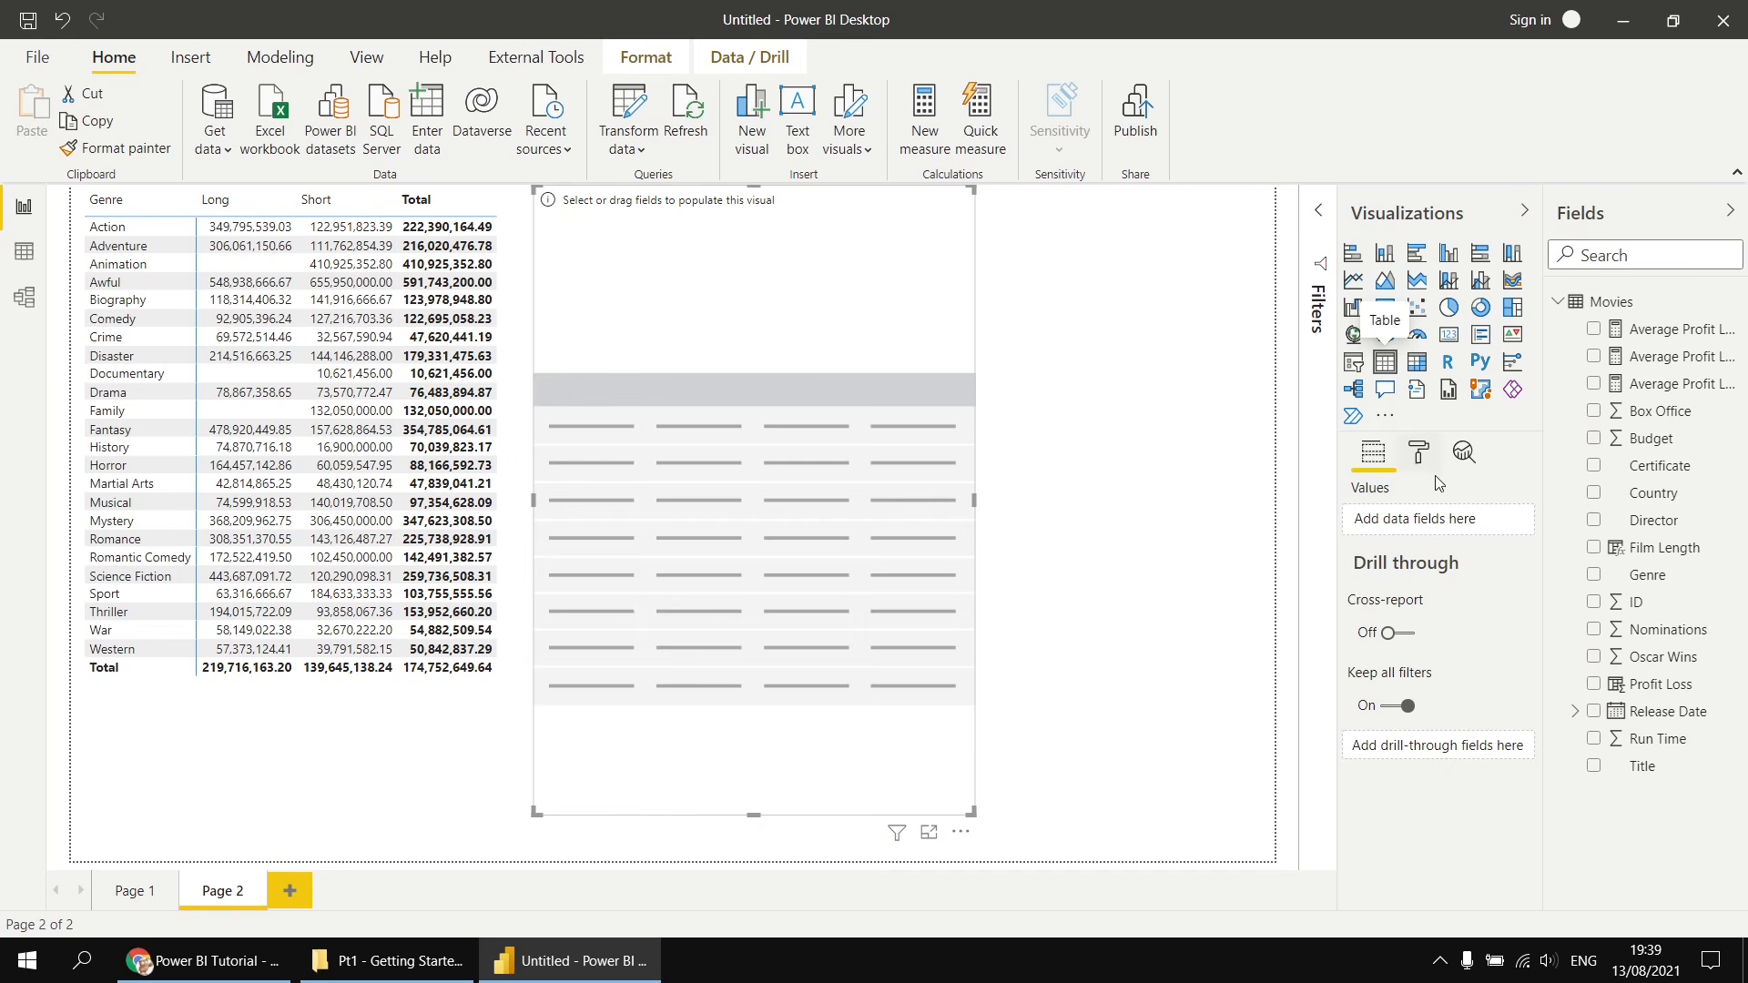
left_click_drag(1636, 578, 1454, 526)
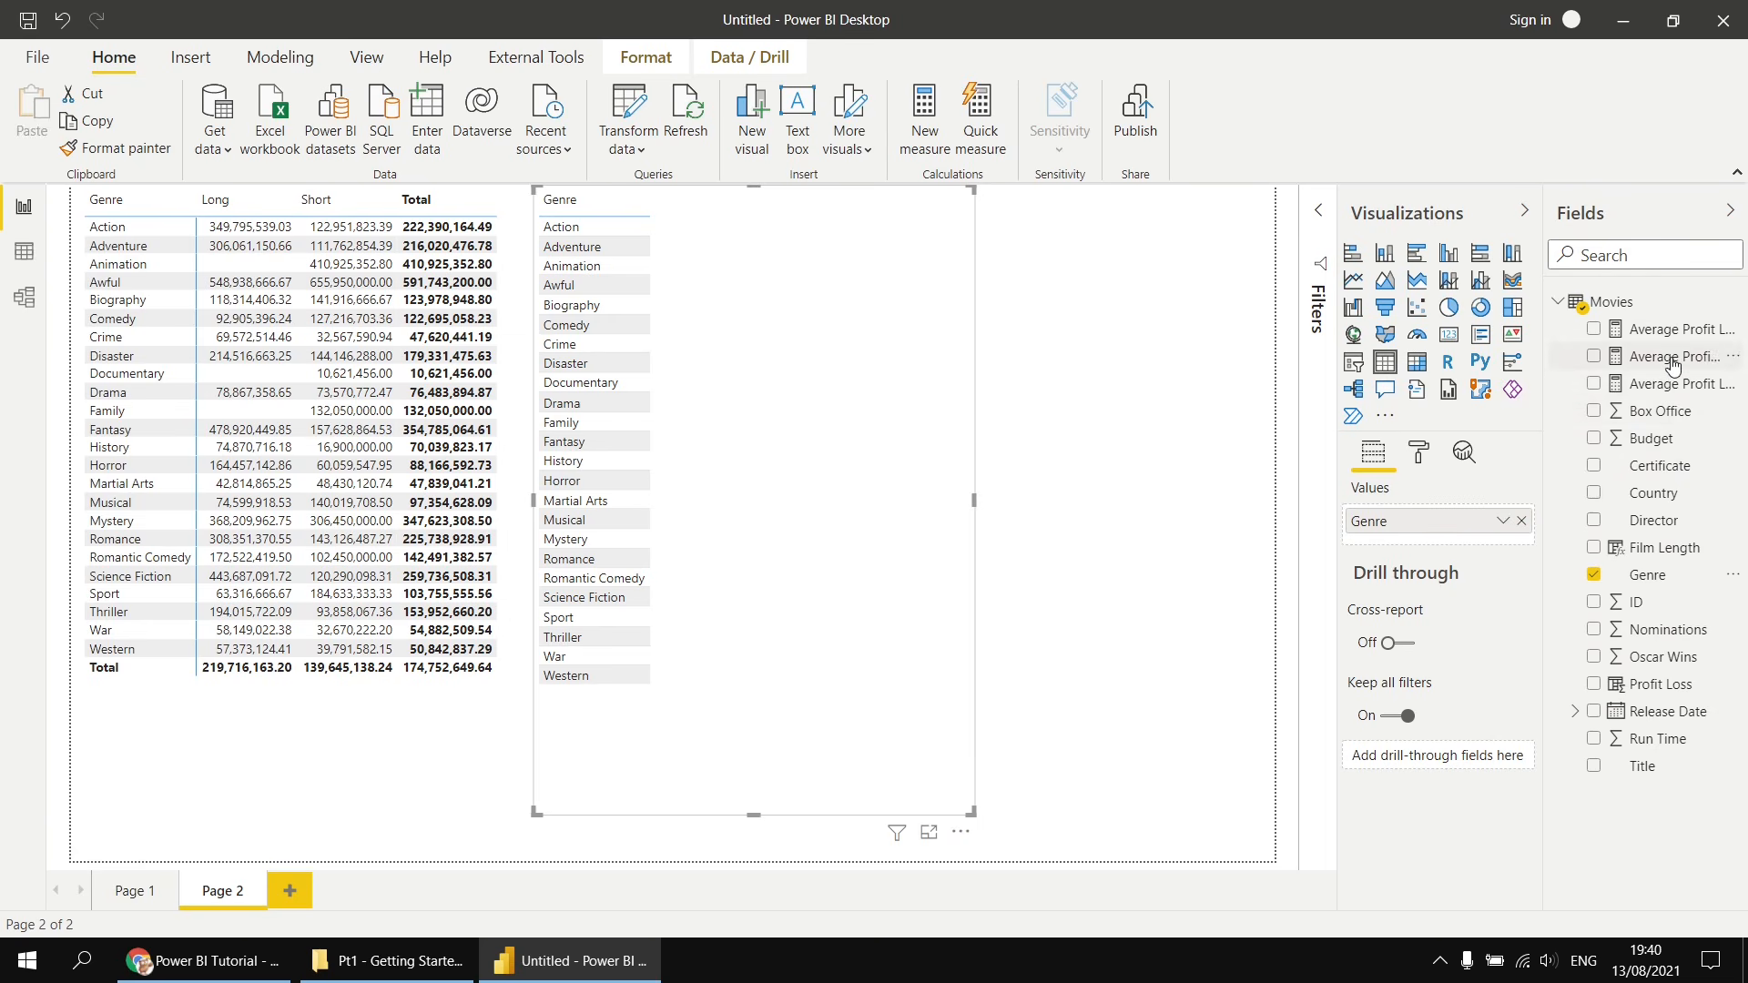
left_click_drag(1666, 359, 1456, 539)
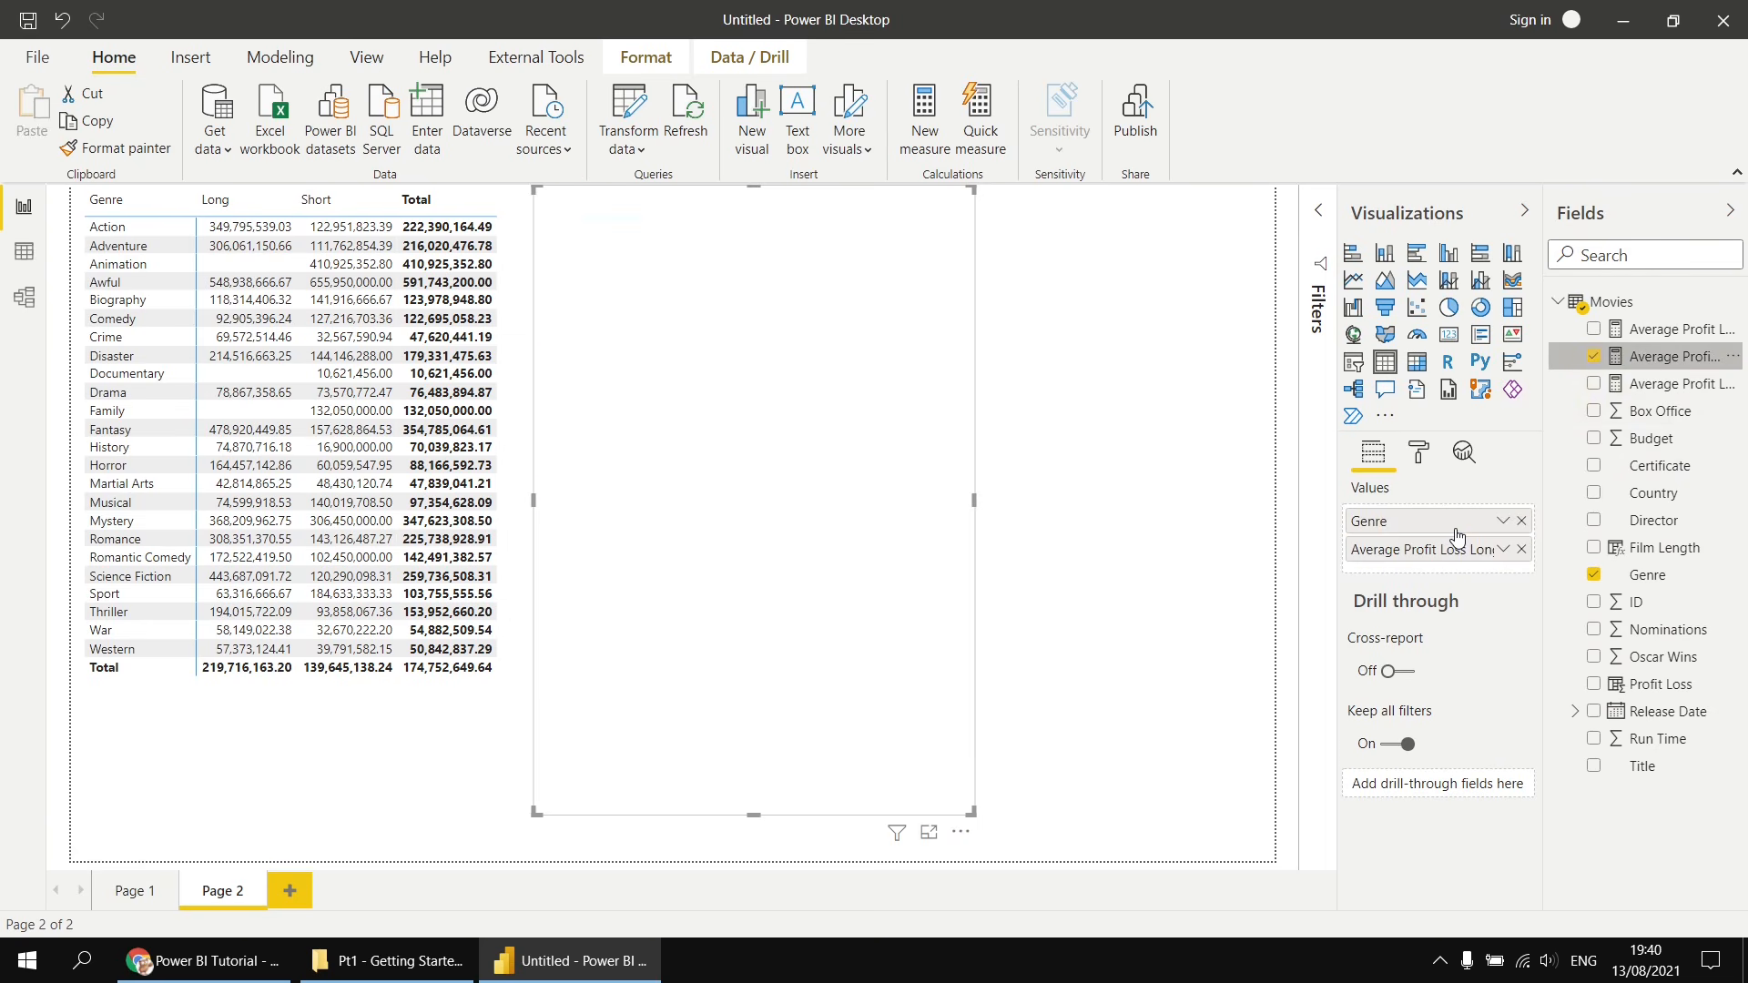
left_click_drag(1682, 390, 1459, 568)
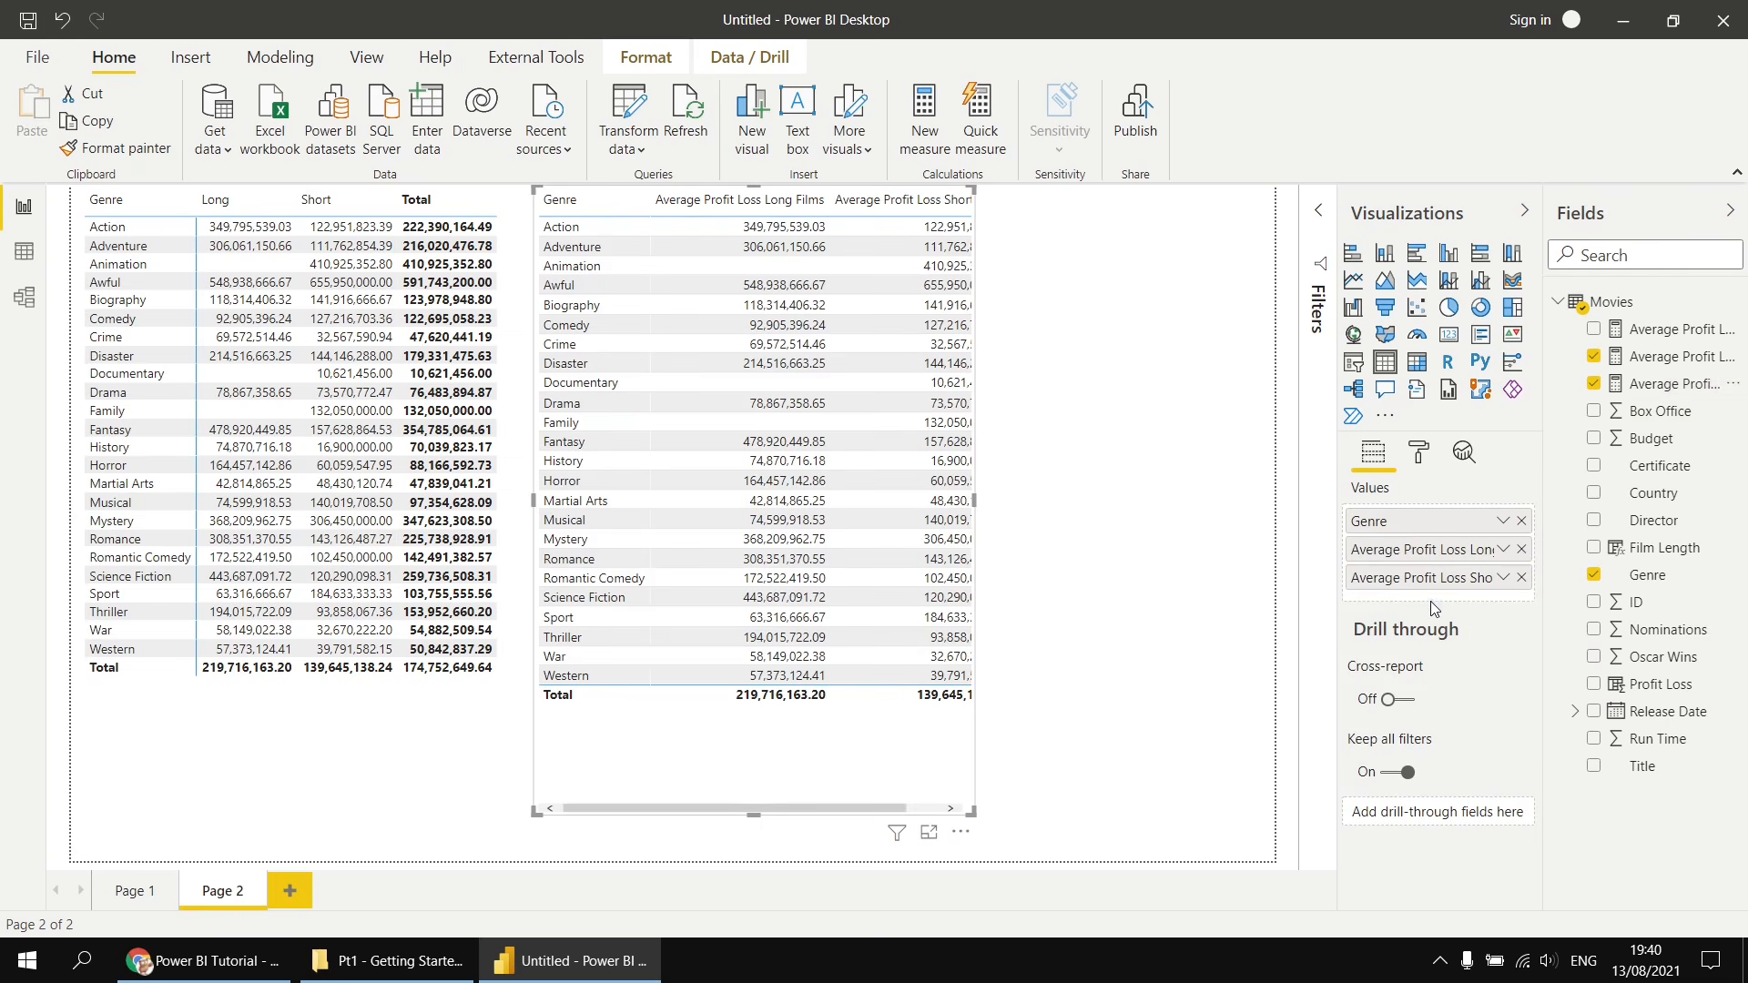
left_click_drag(1639, 331, 1448, 601)
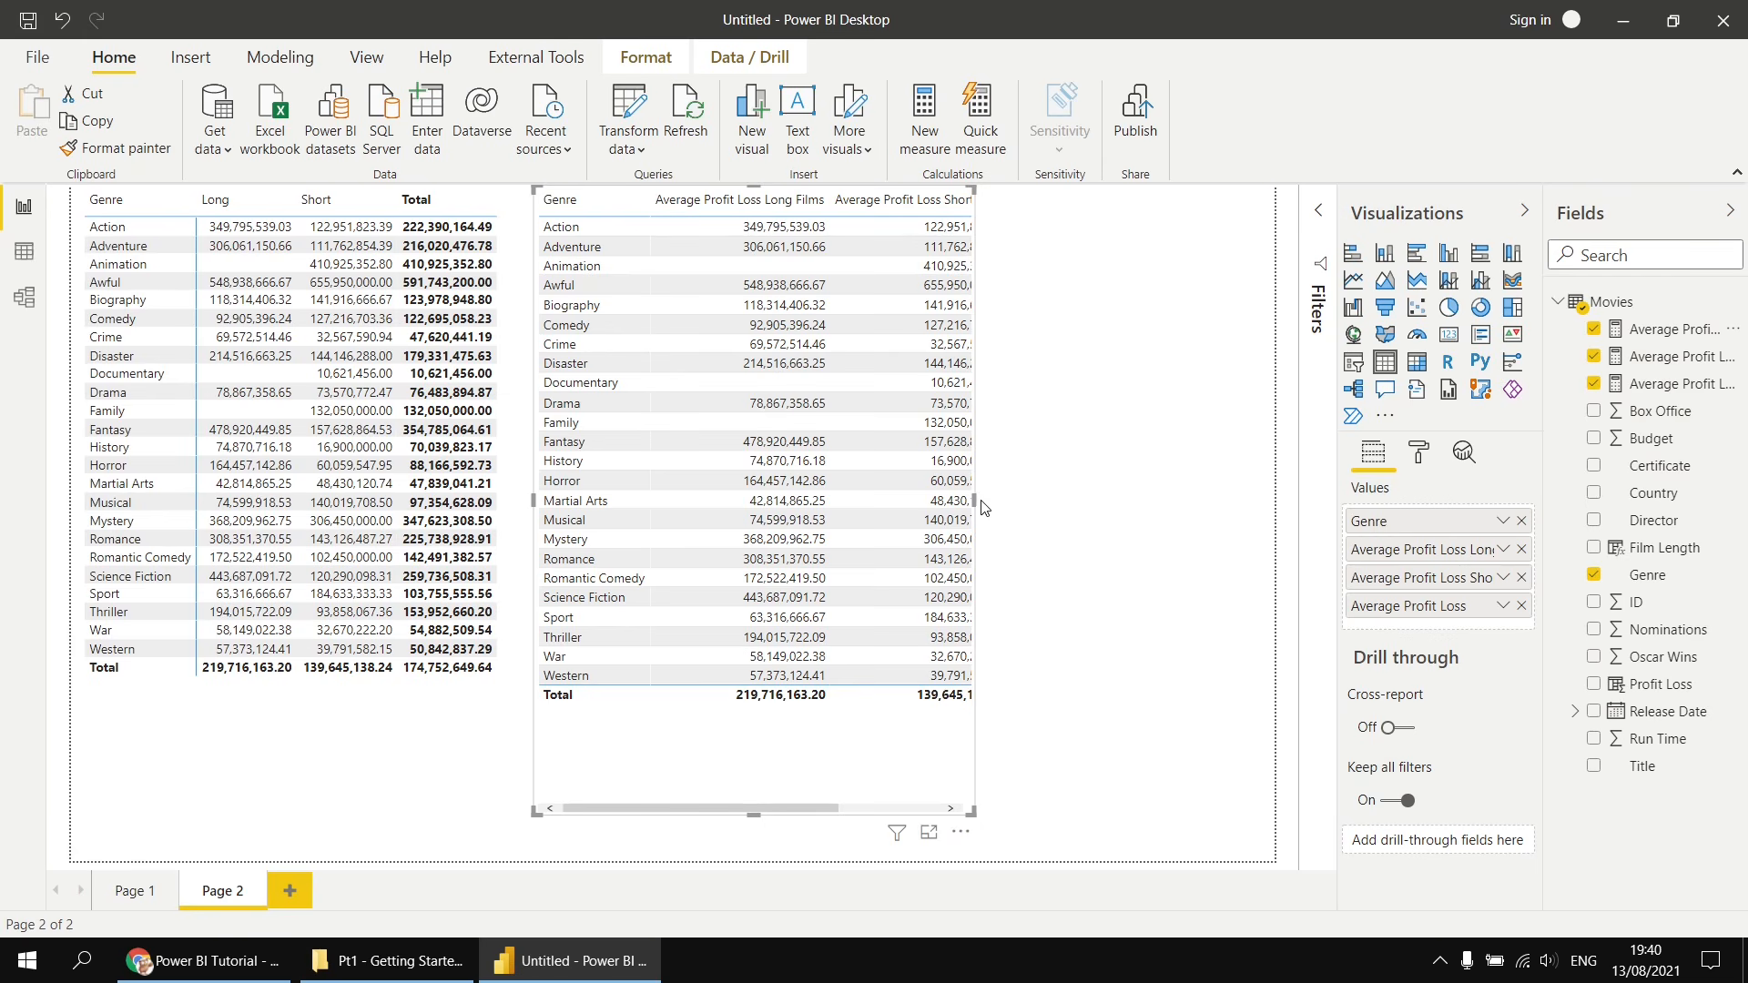
left_click_drag(973, 500, 1212, 500)
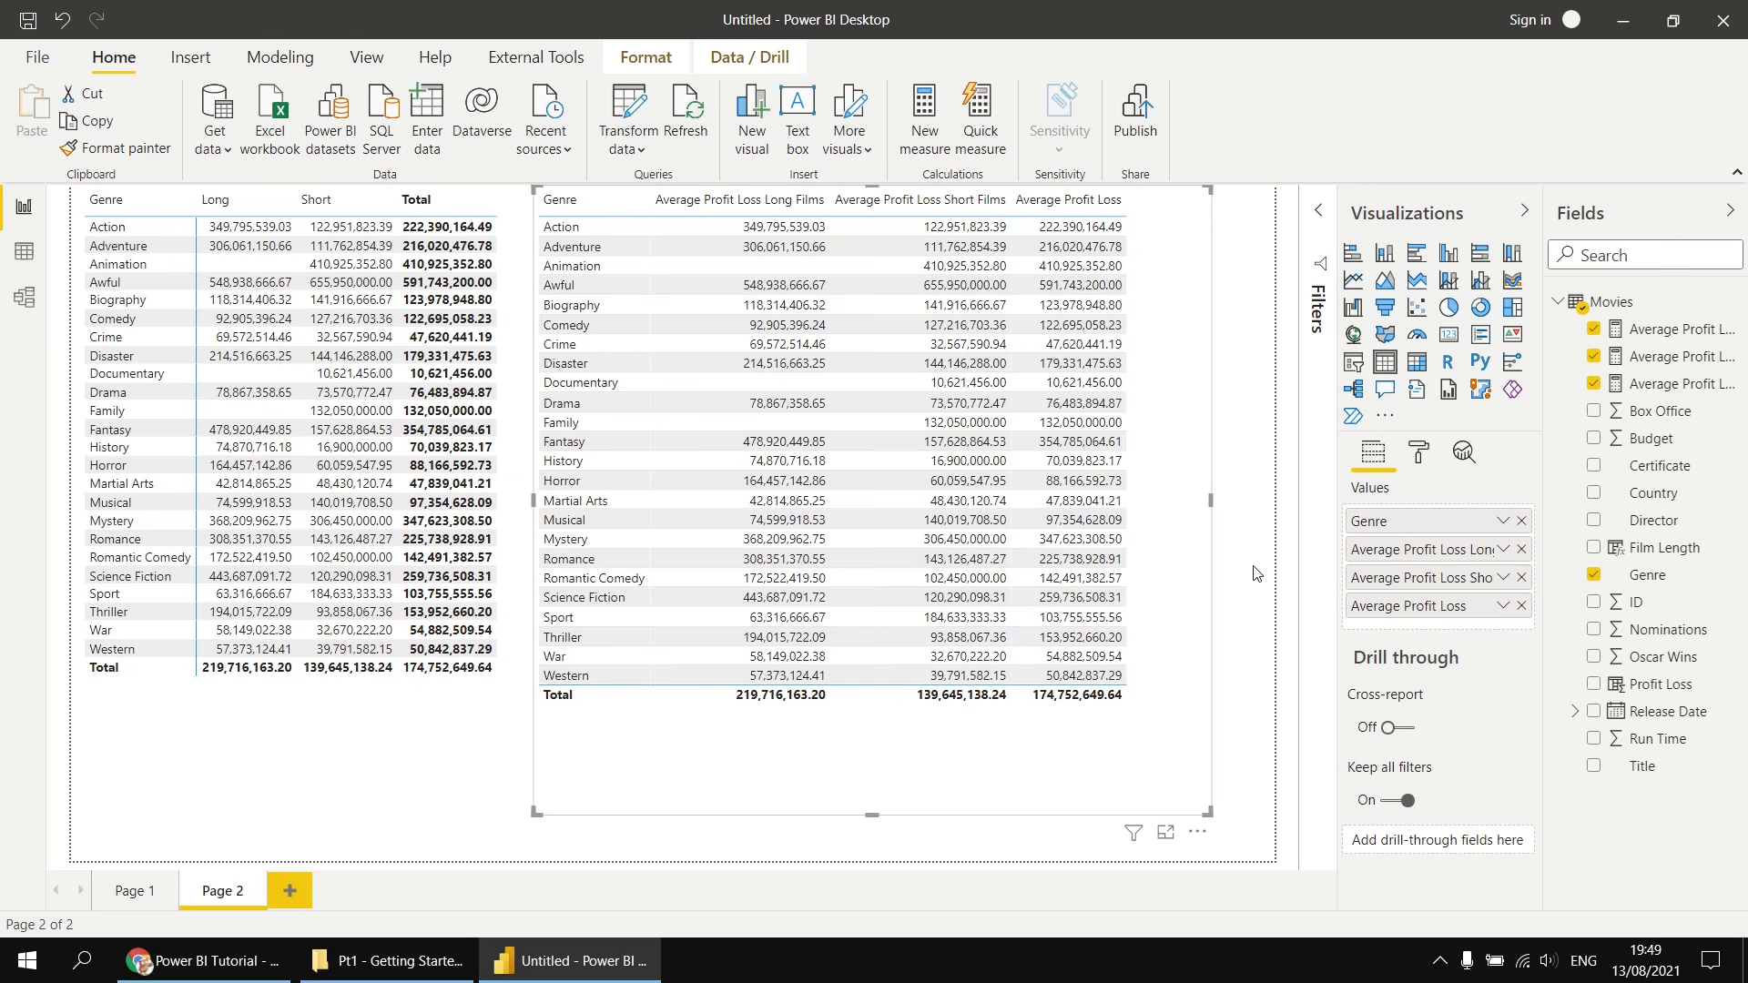
- Open the Average Profit Loss Long Films measure and examine its FILTER expression
left_click(1672, 359)
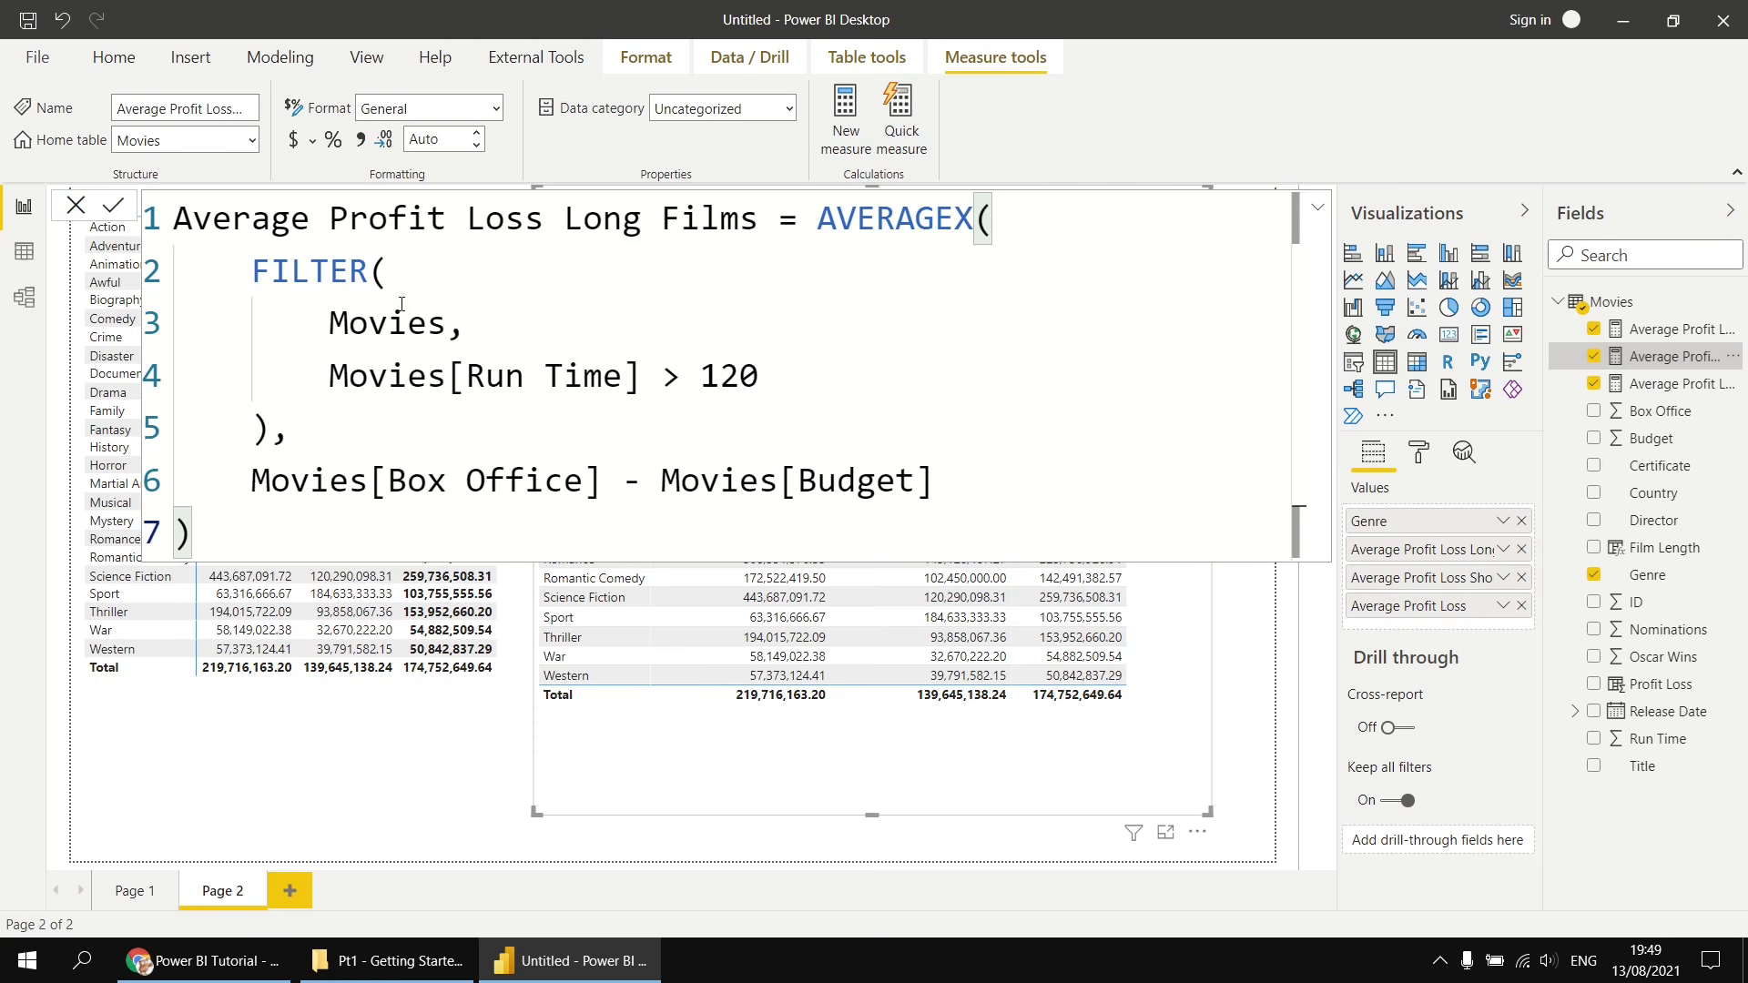
left_click_drag(253, 271, 271, 428)
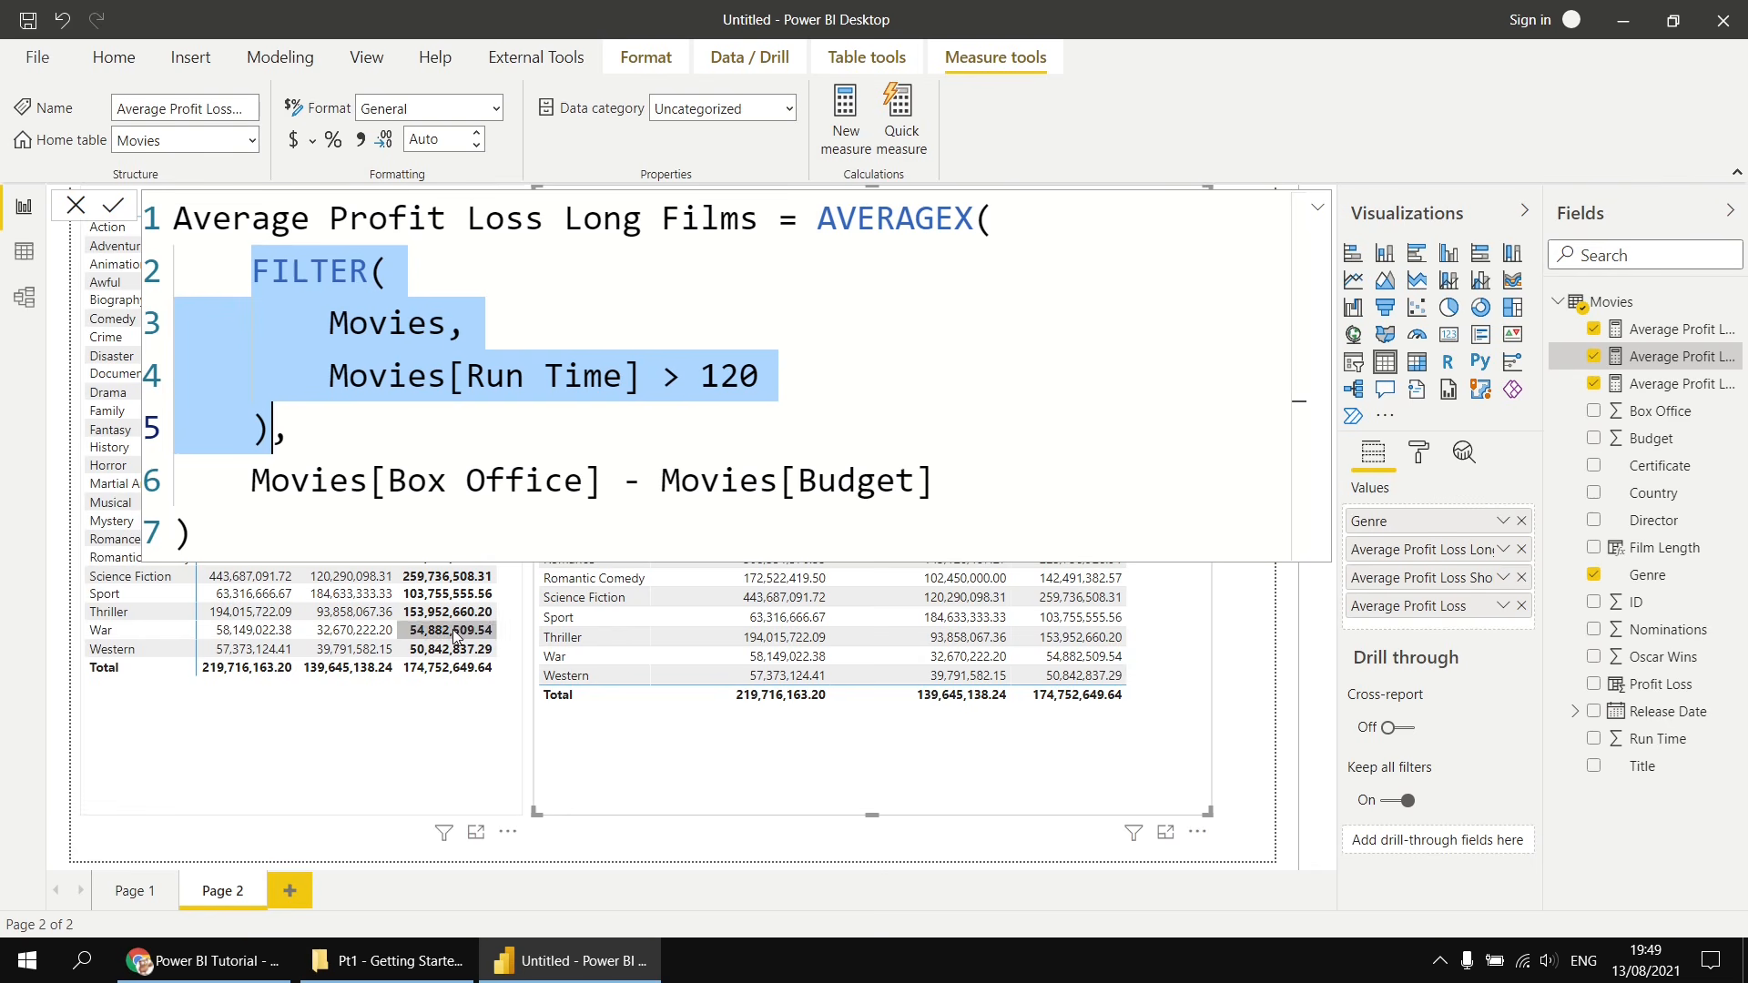
left_click(625, 843)
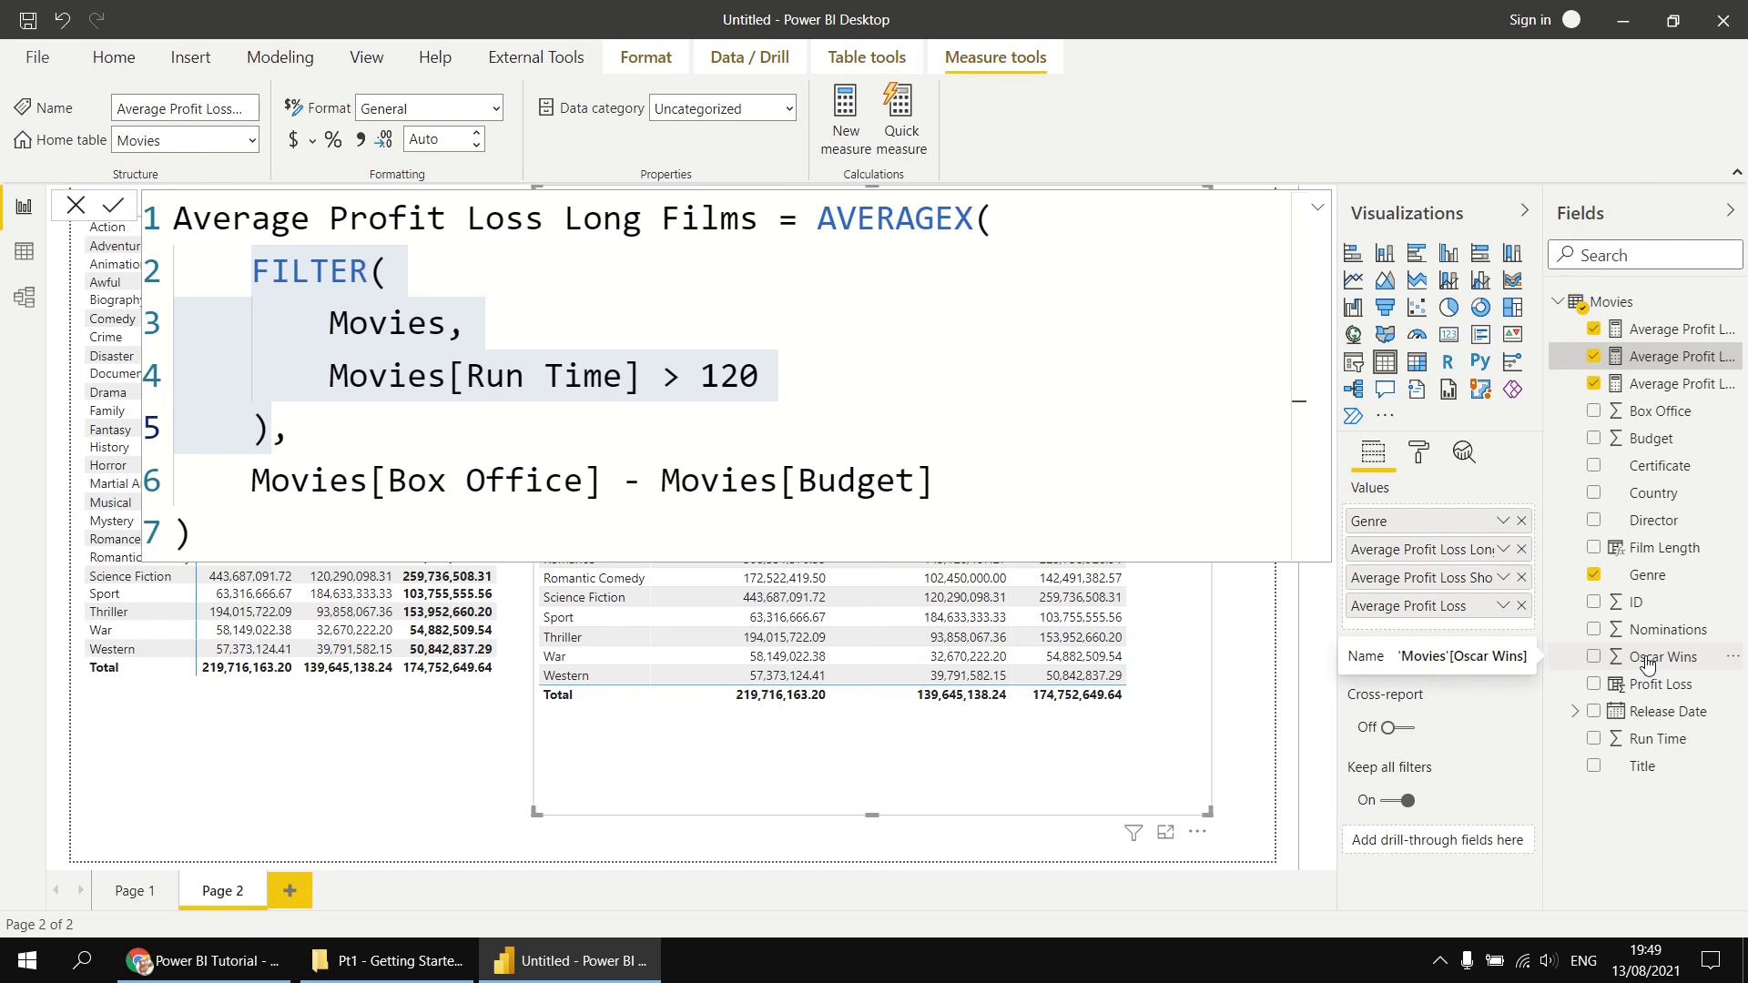
- Start a new calculated table and name it Oscar Winners
left_click(285, 64)
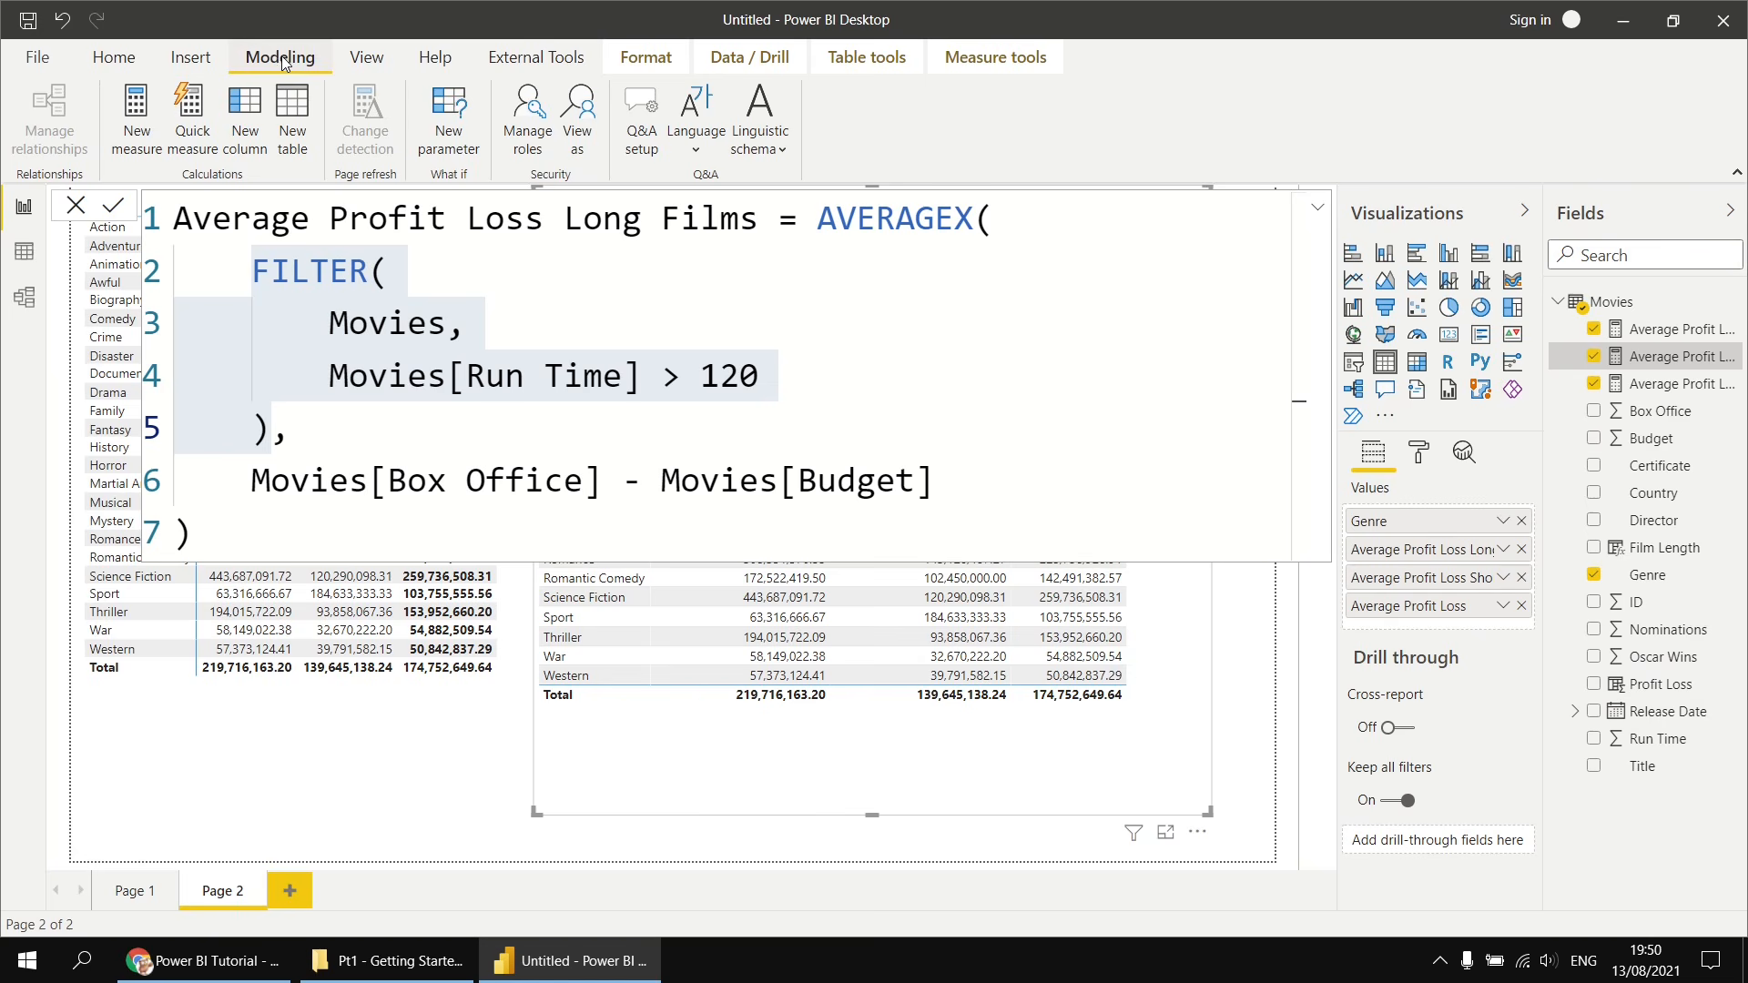
left_click(292, 111)
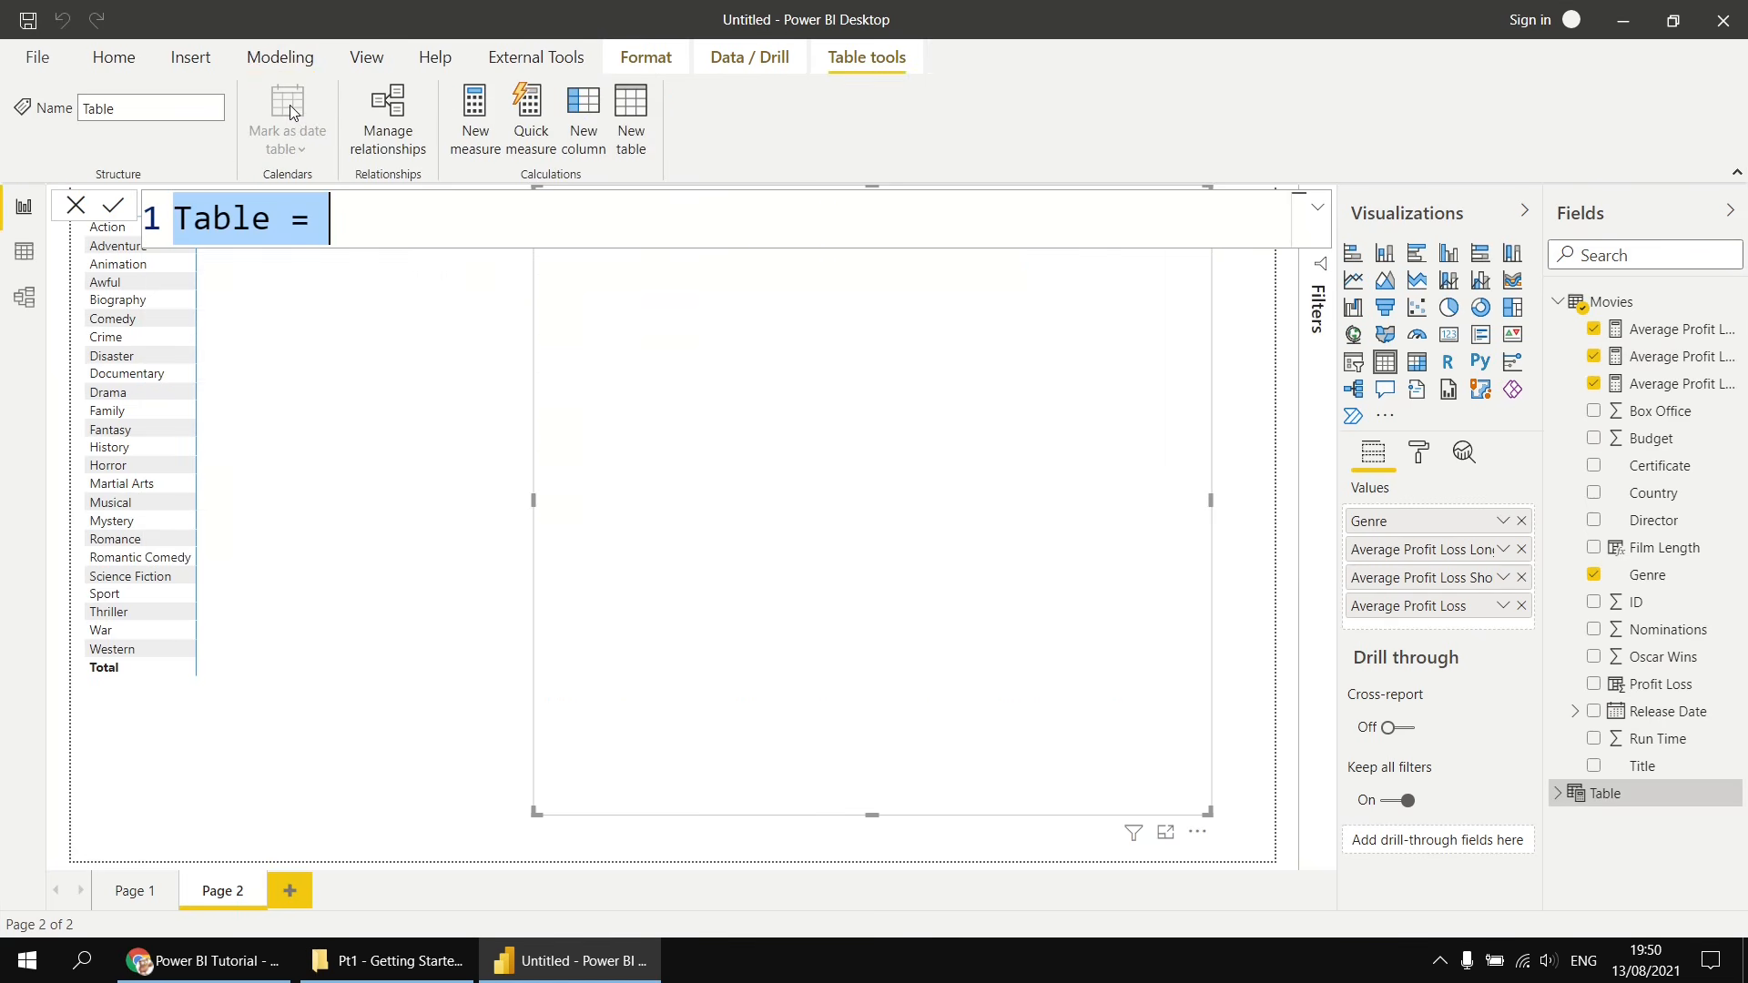
double_click(208, 219)
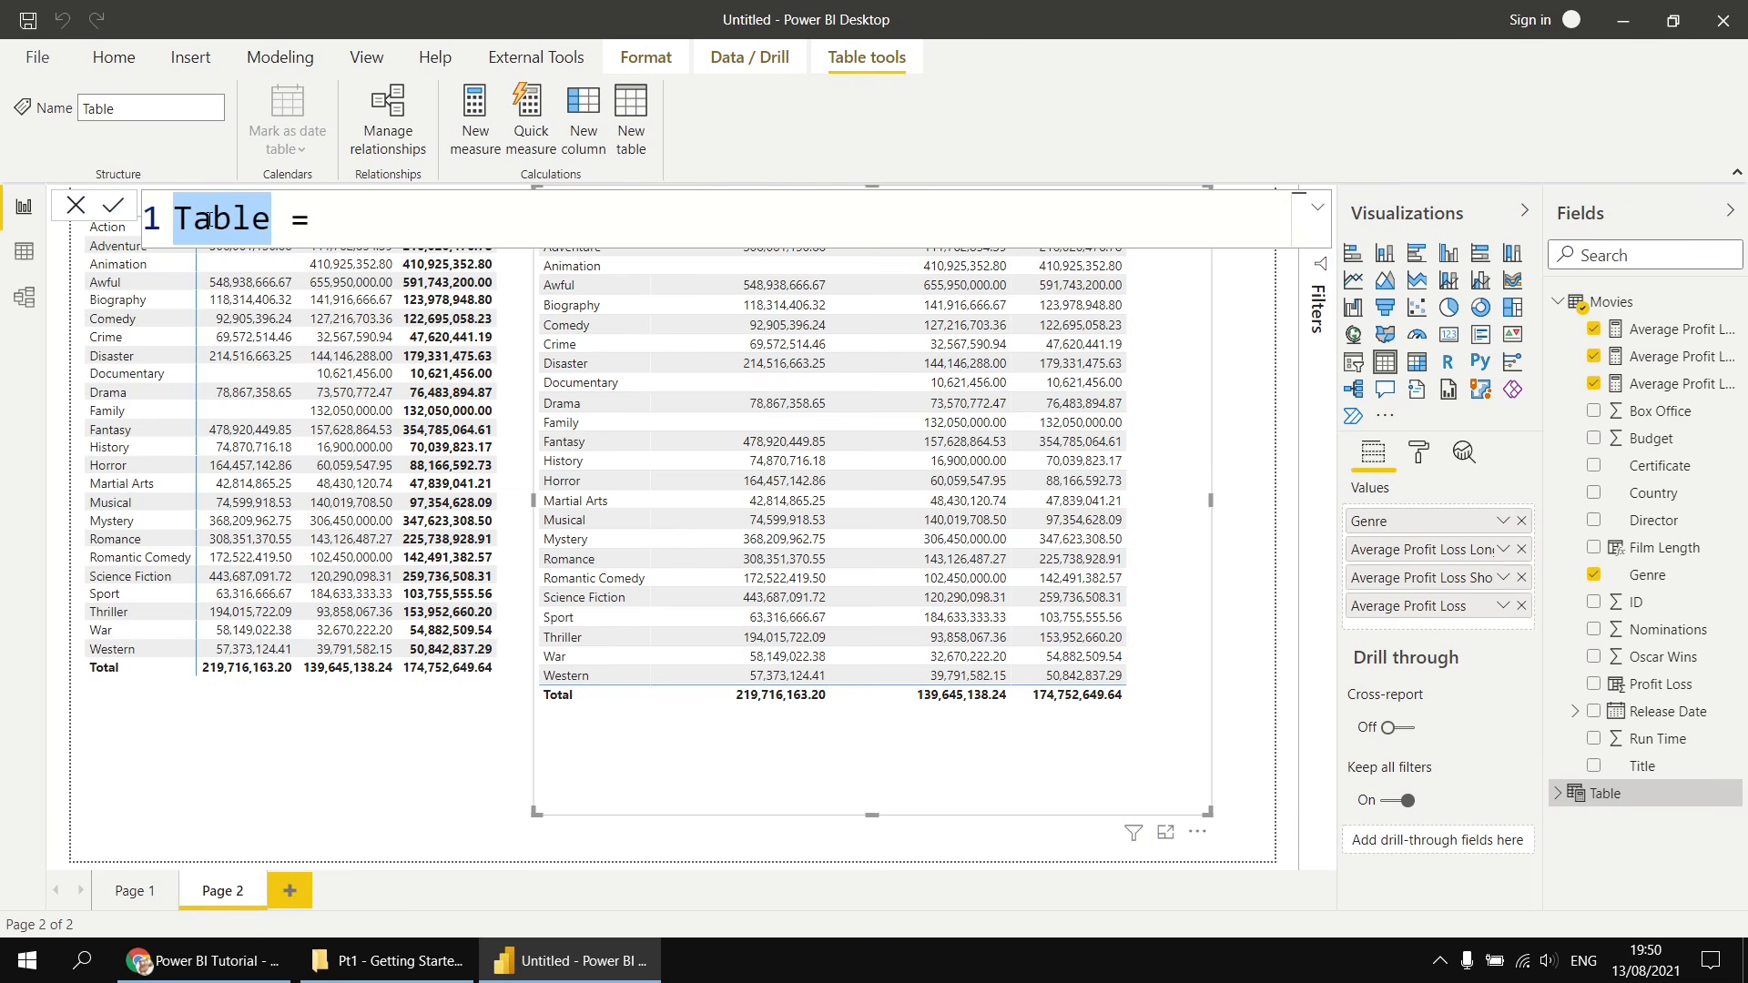
type("Oscar Win")
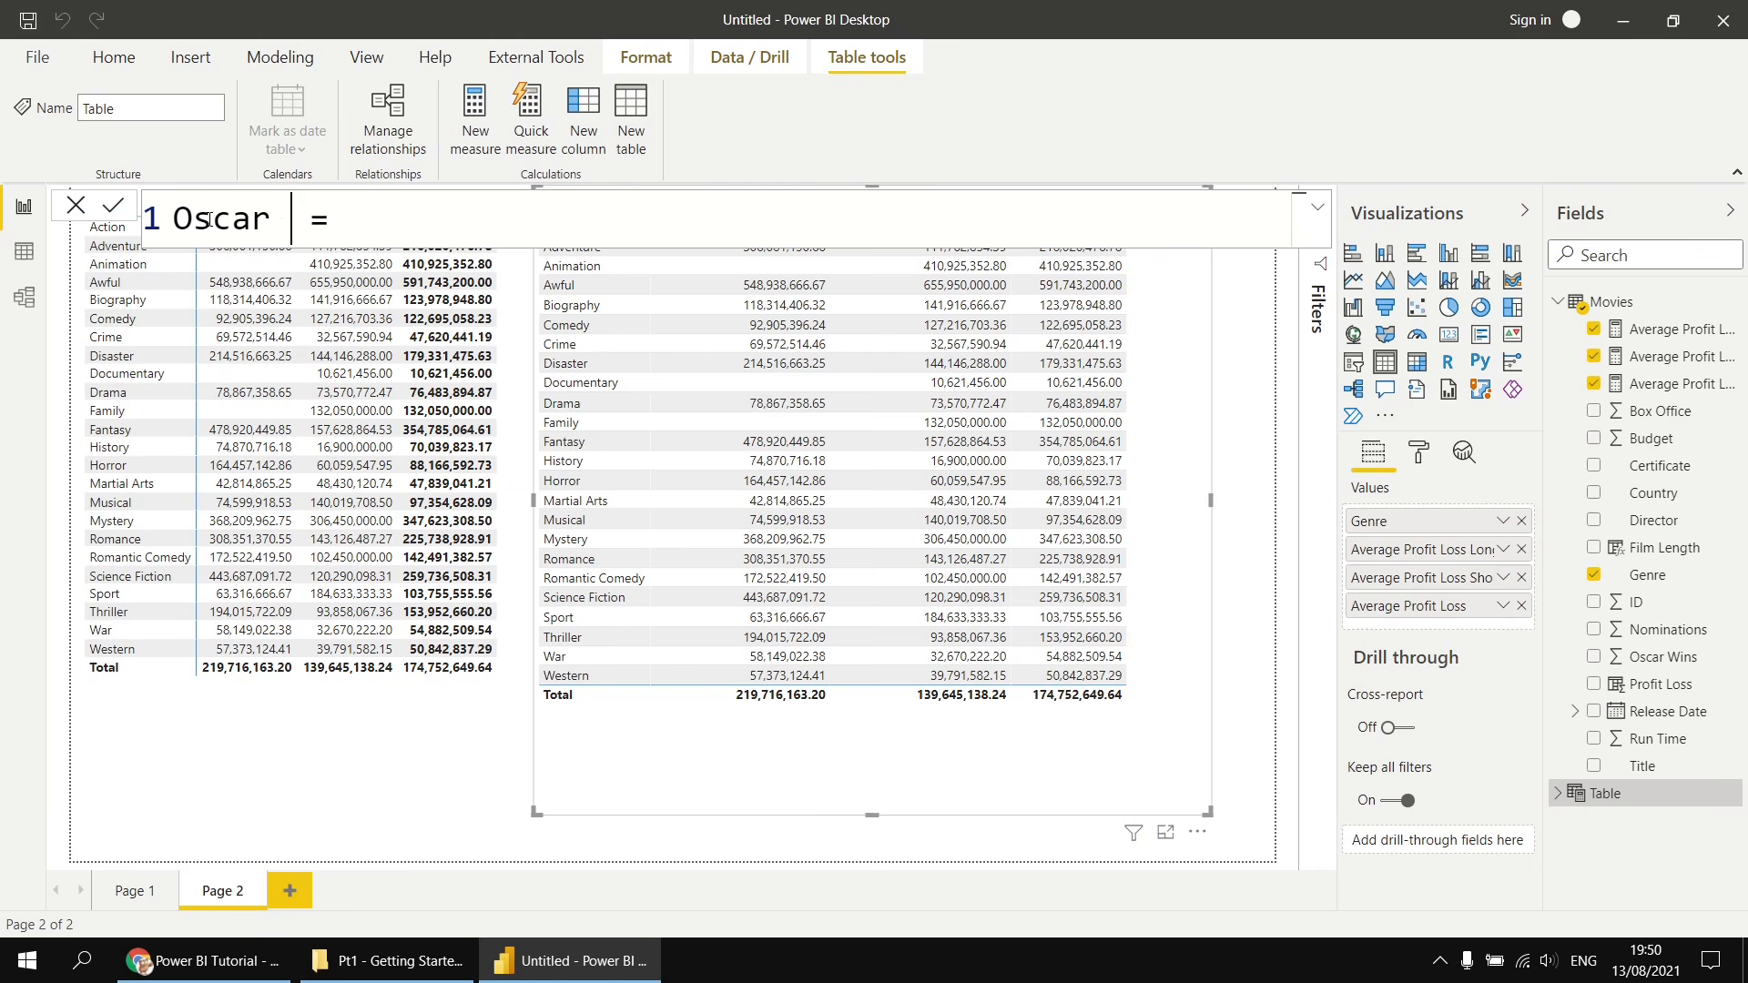
type("ners")
key("Right")
key("Right")
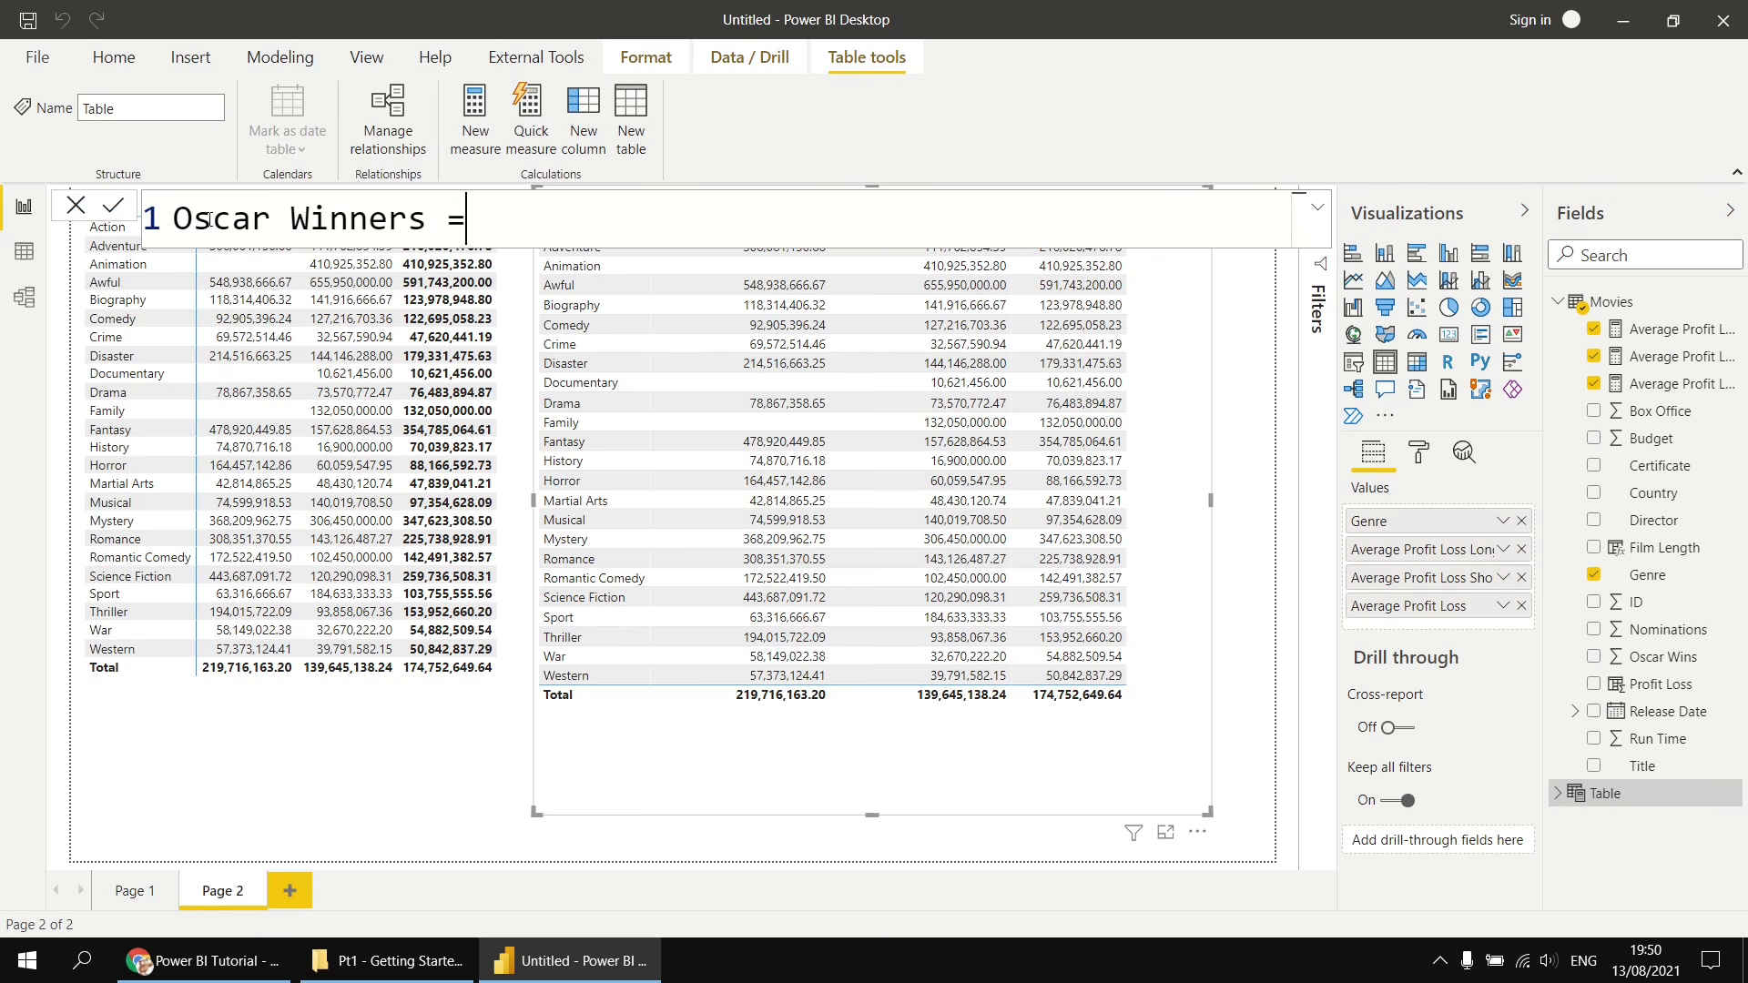
- Begin the Oscar Winners formula with FILTER, using Movies as the table argument
type("FILTER(")
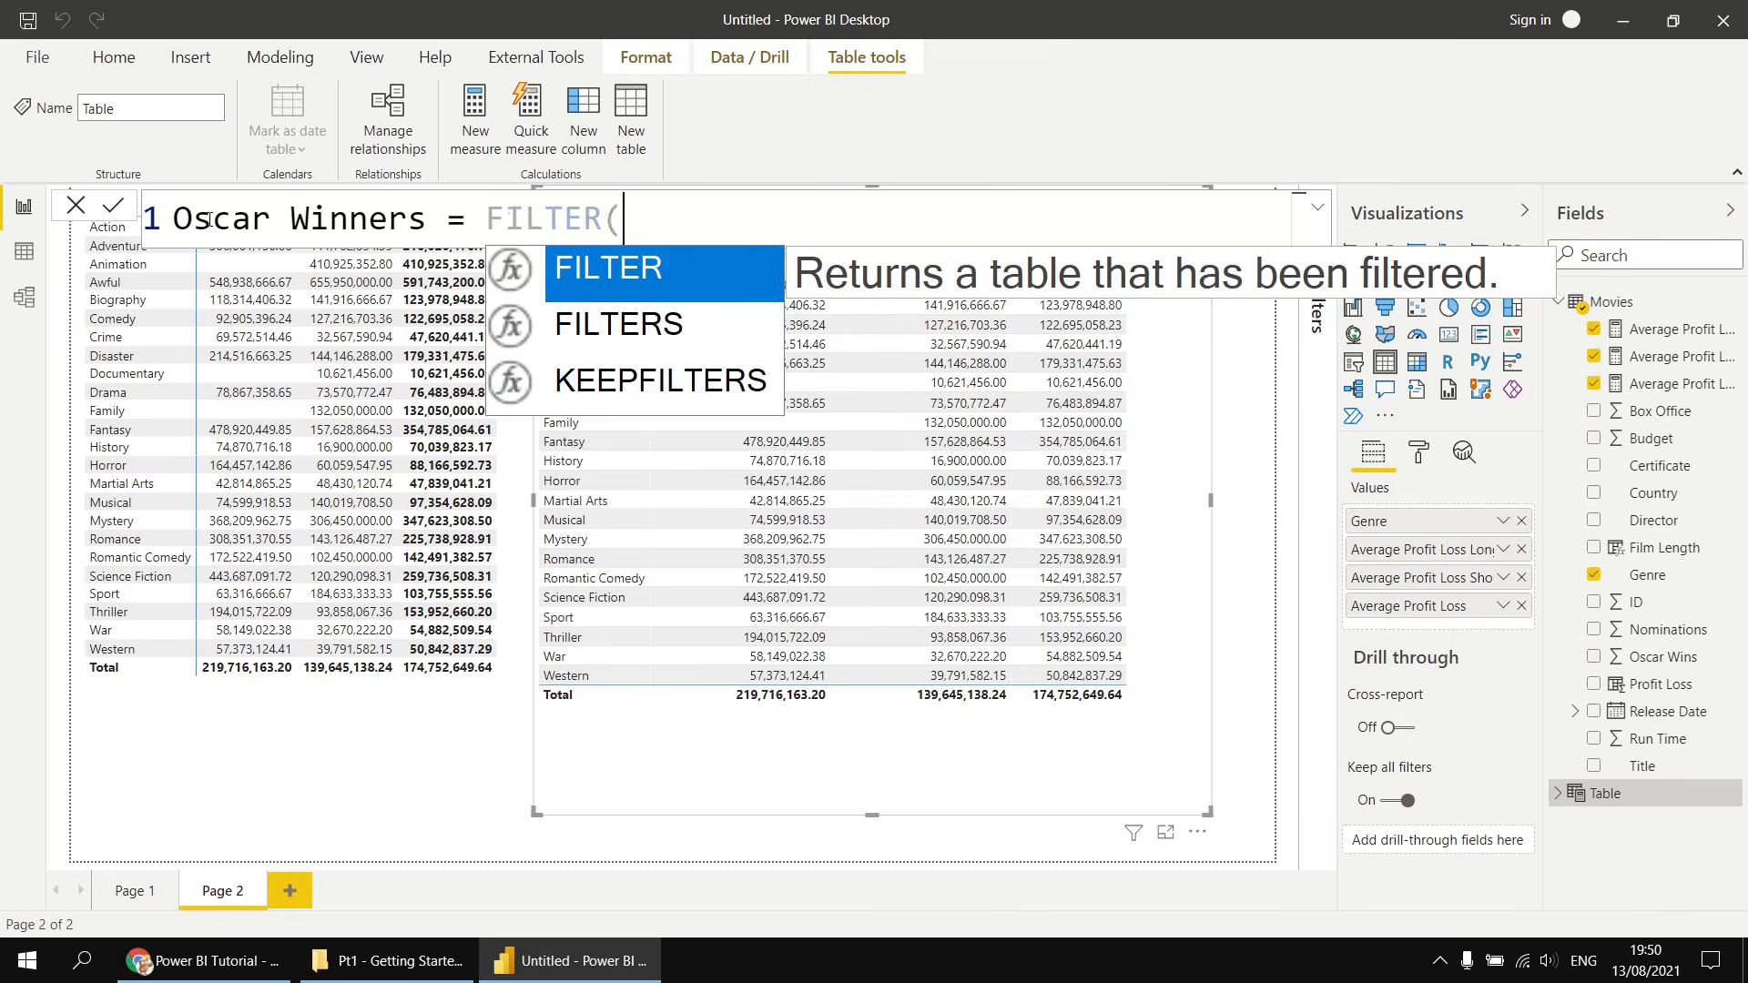
key("shift+Return")
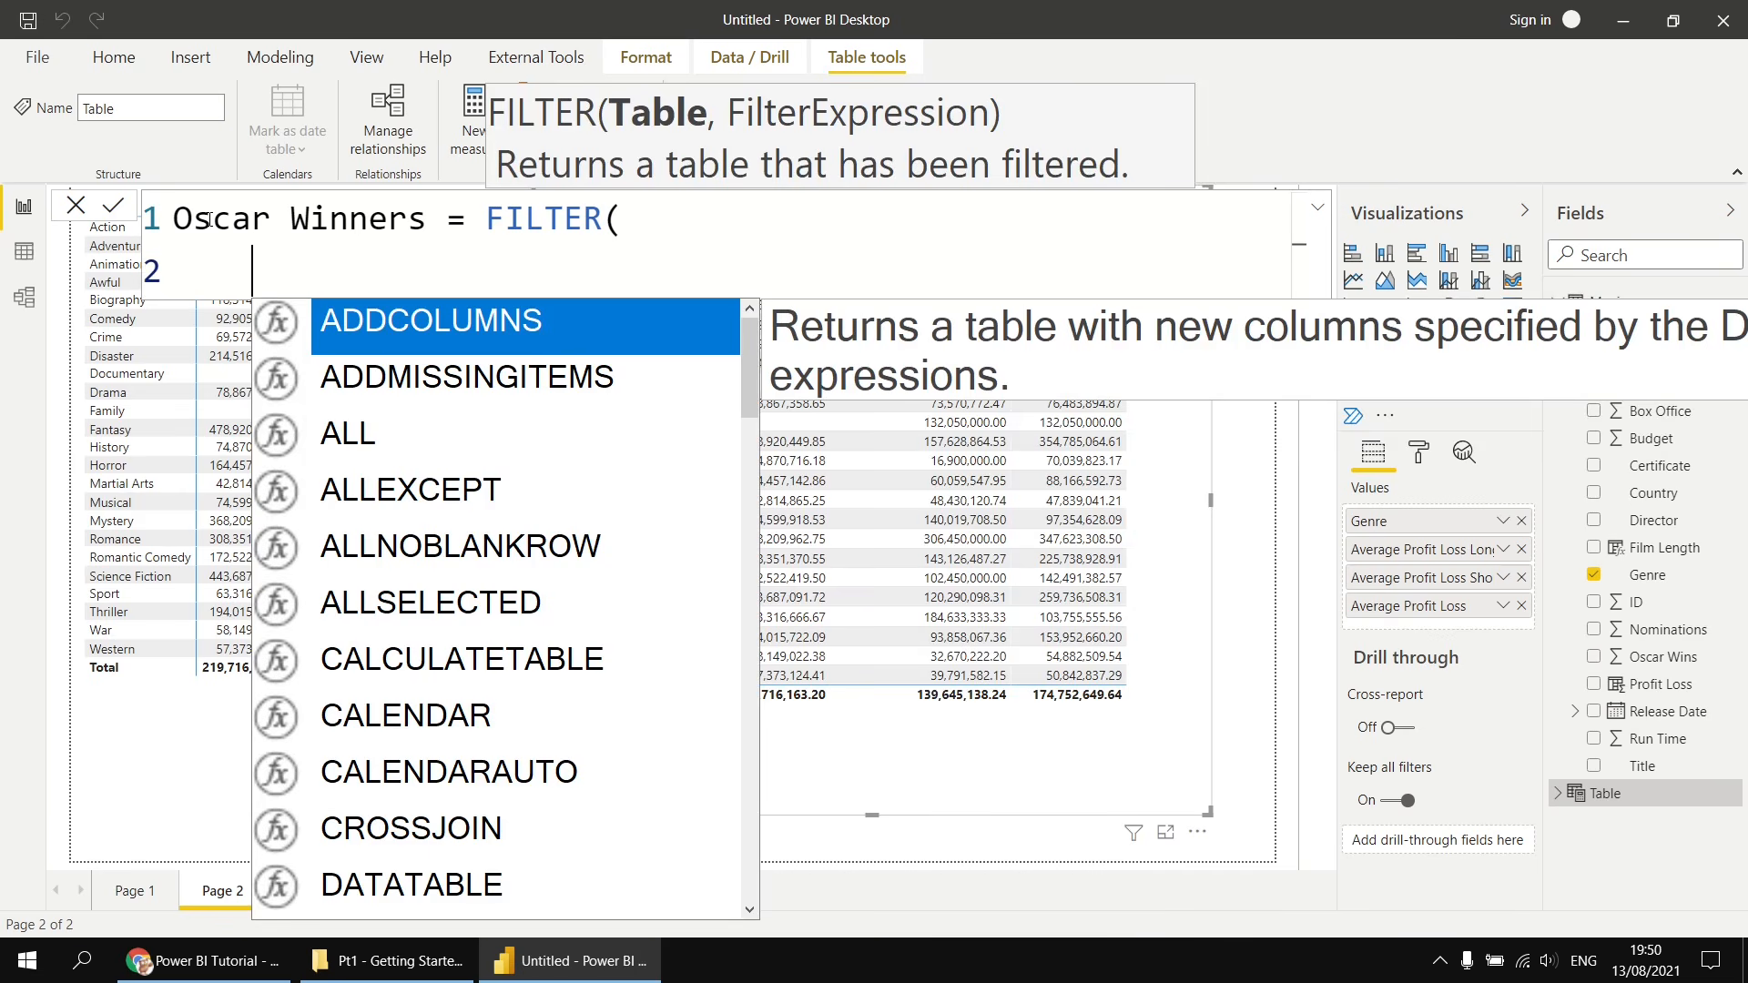
type("mo")
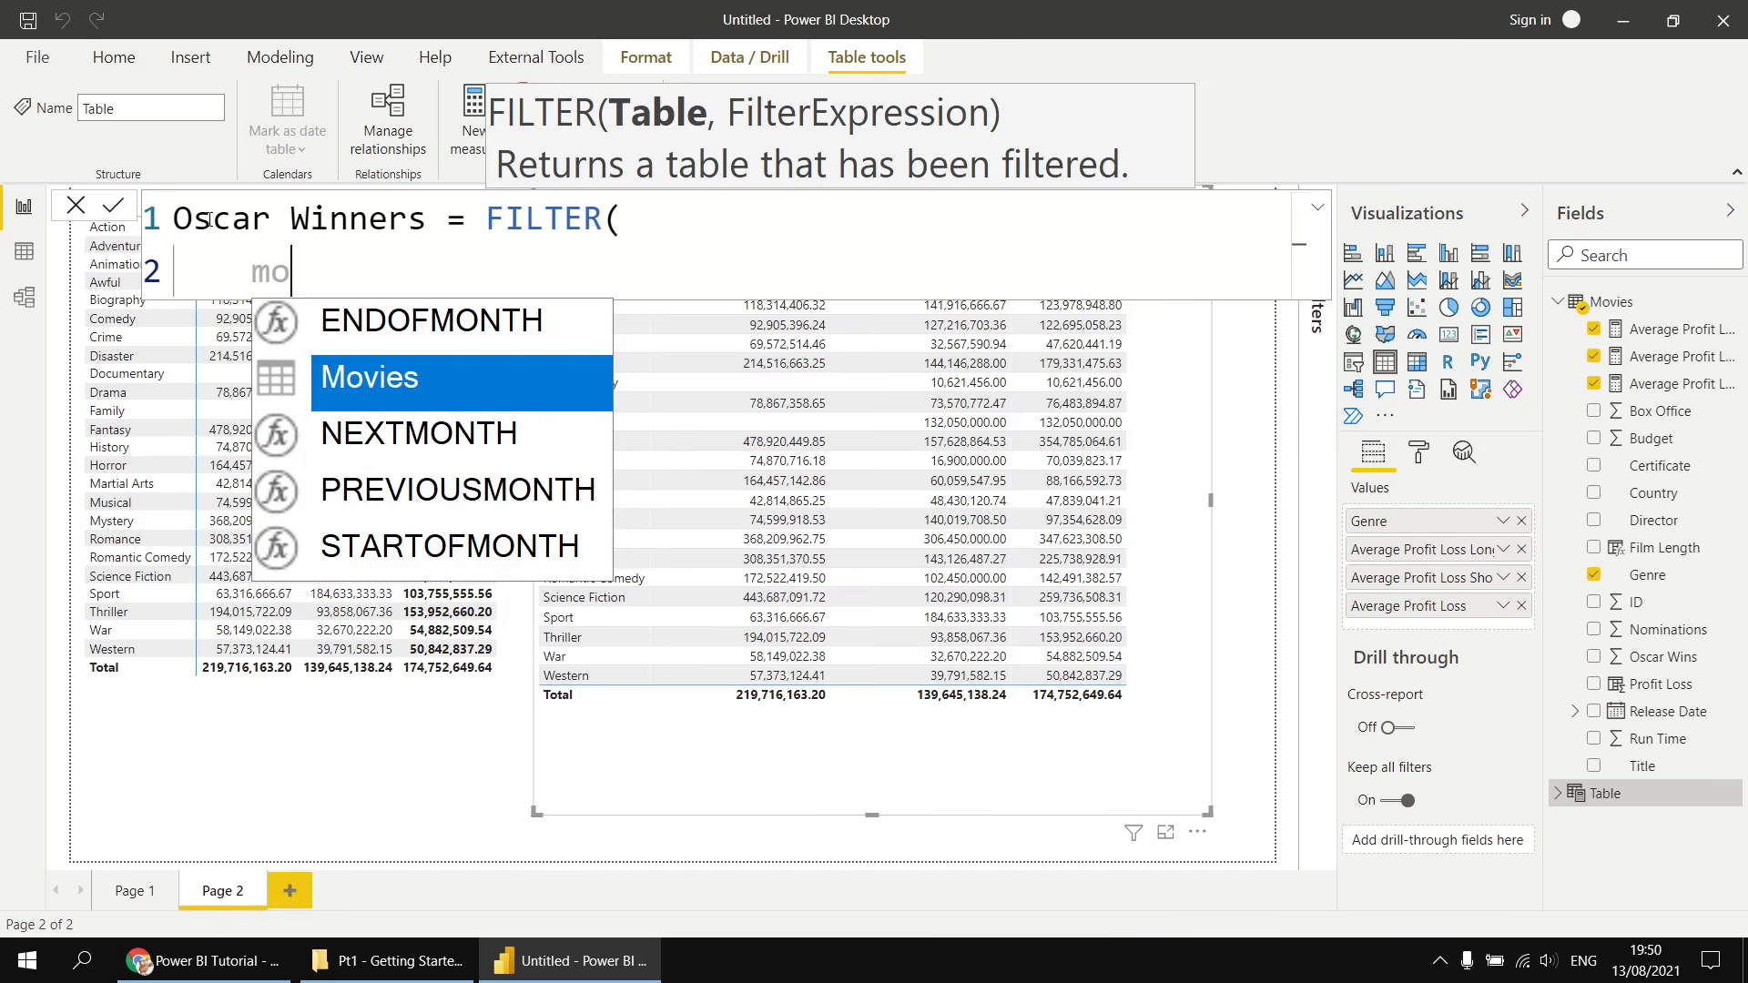
key("Tab")
type(",")
key("shift+Return")
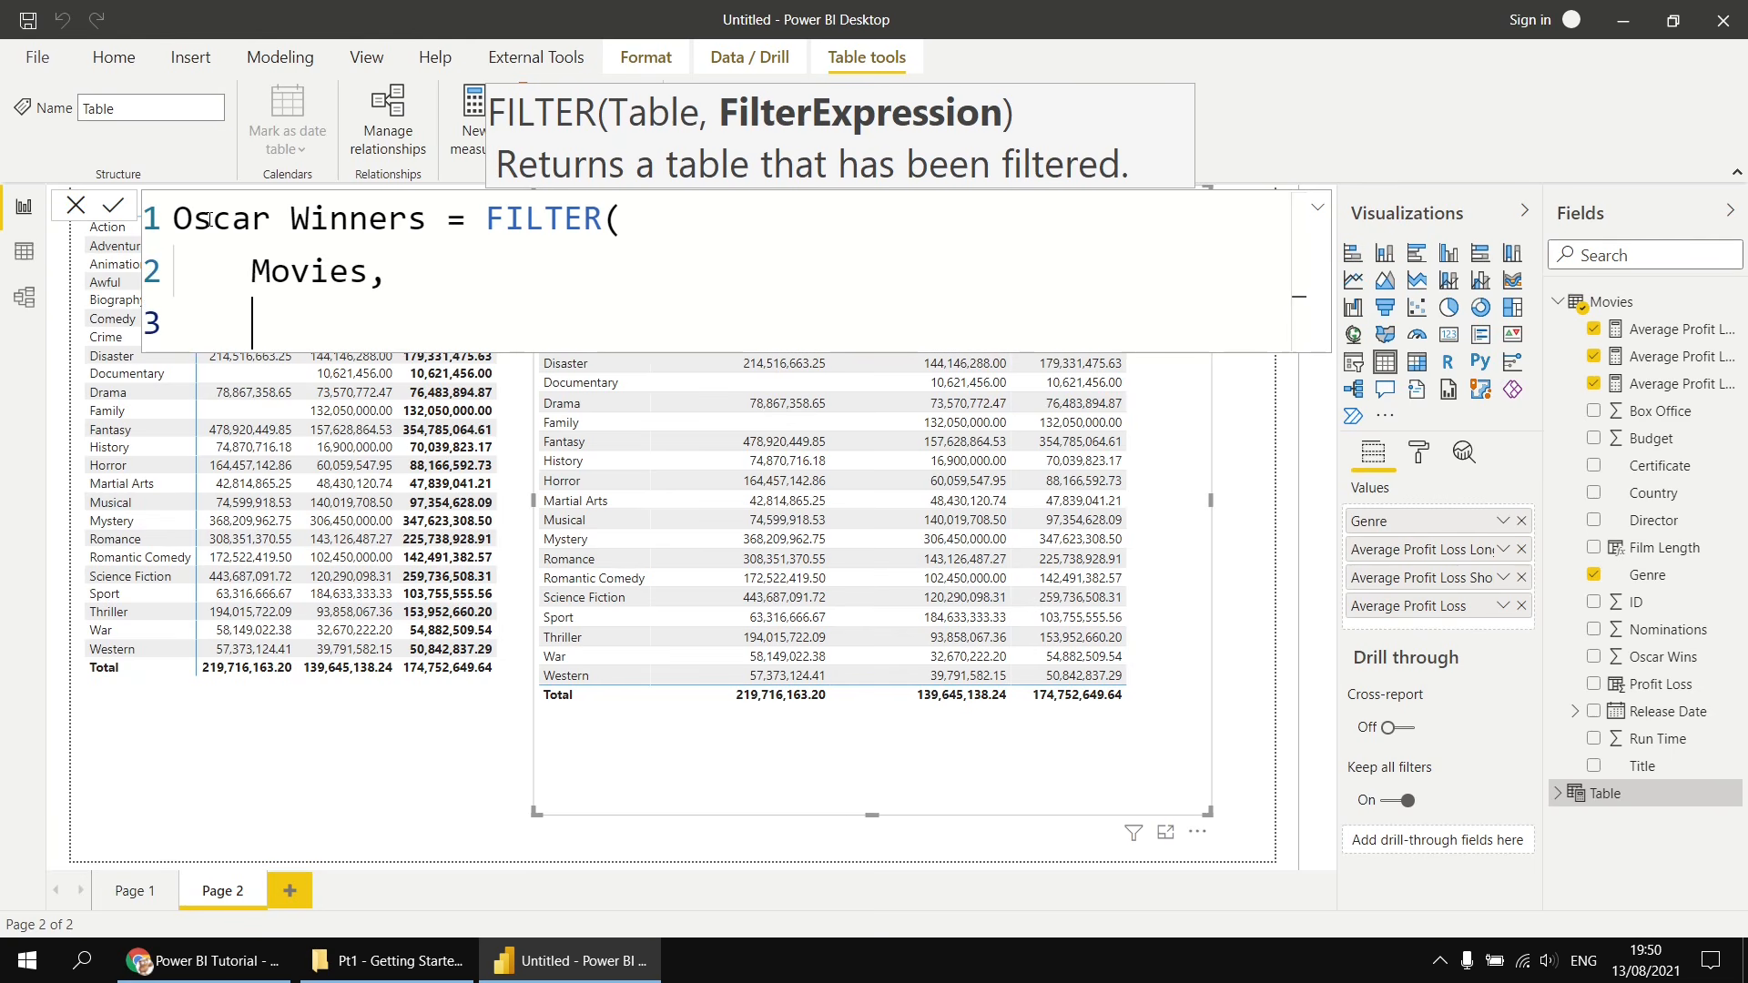
- Add Movies[Oscar Wins] >= 1 as the filter expression, close the parenthesis on a new line, and commit the table
type("os")
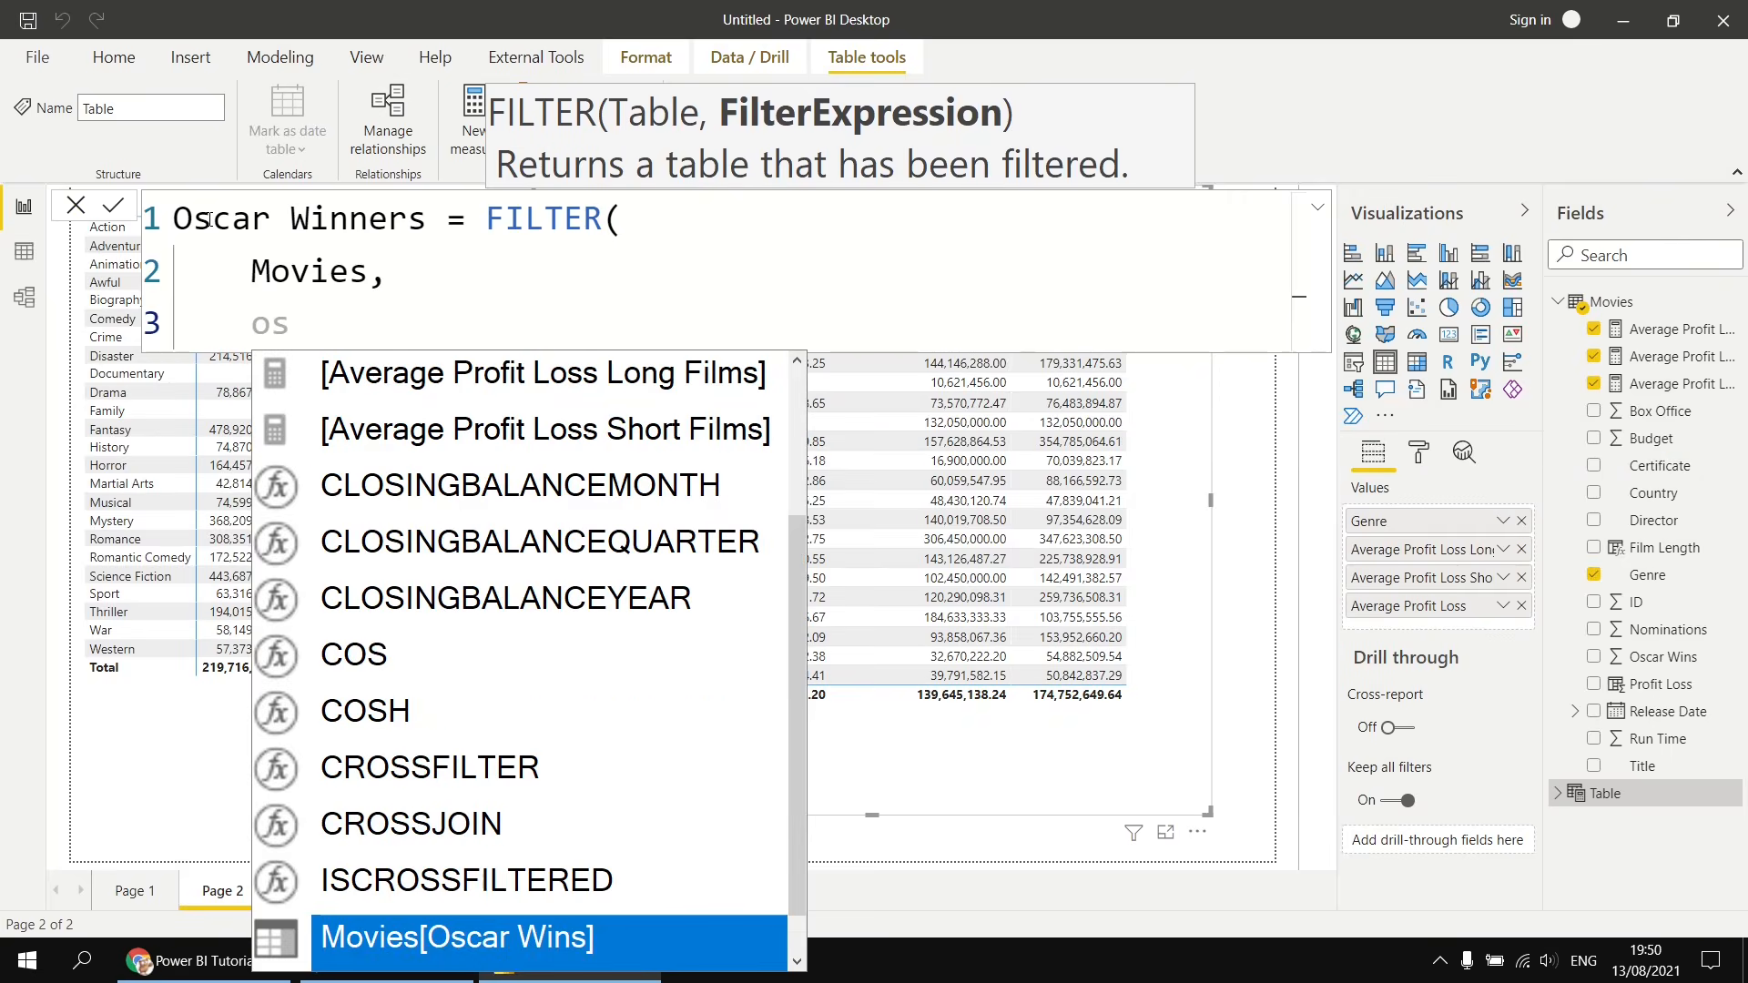
key("Tab")
type(">")
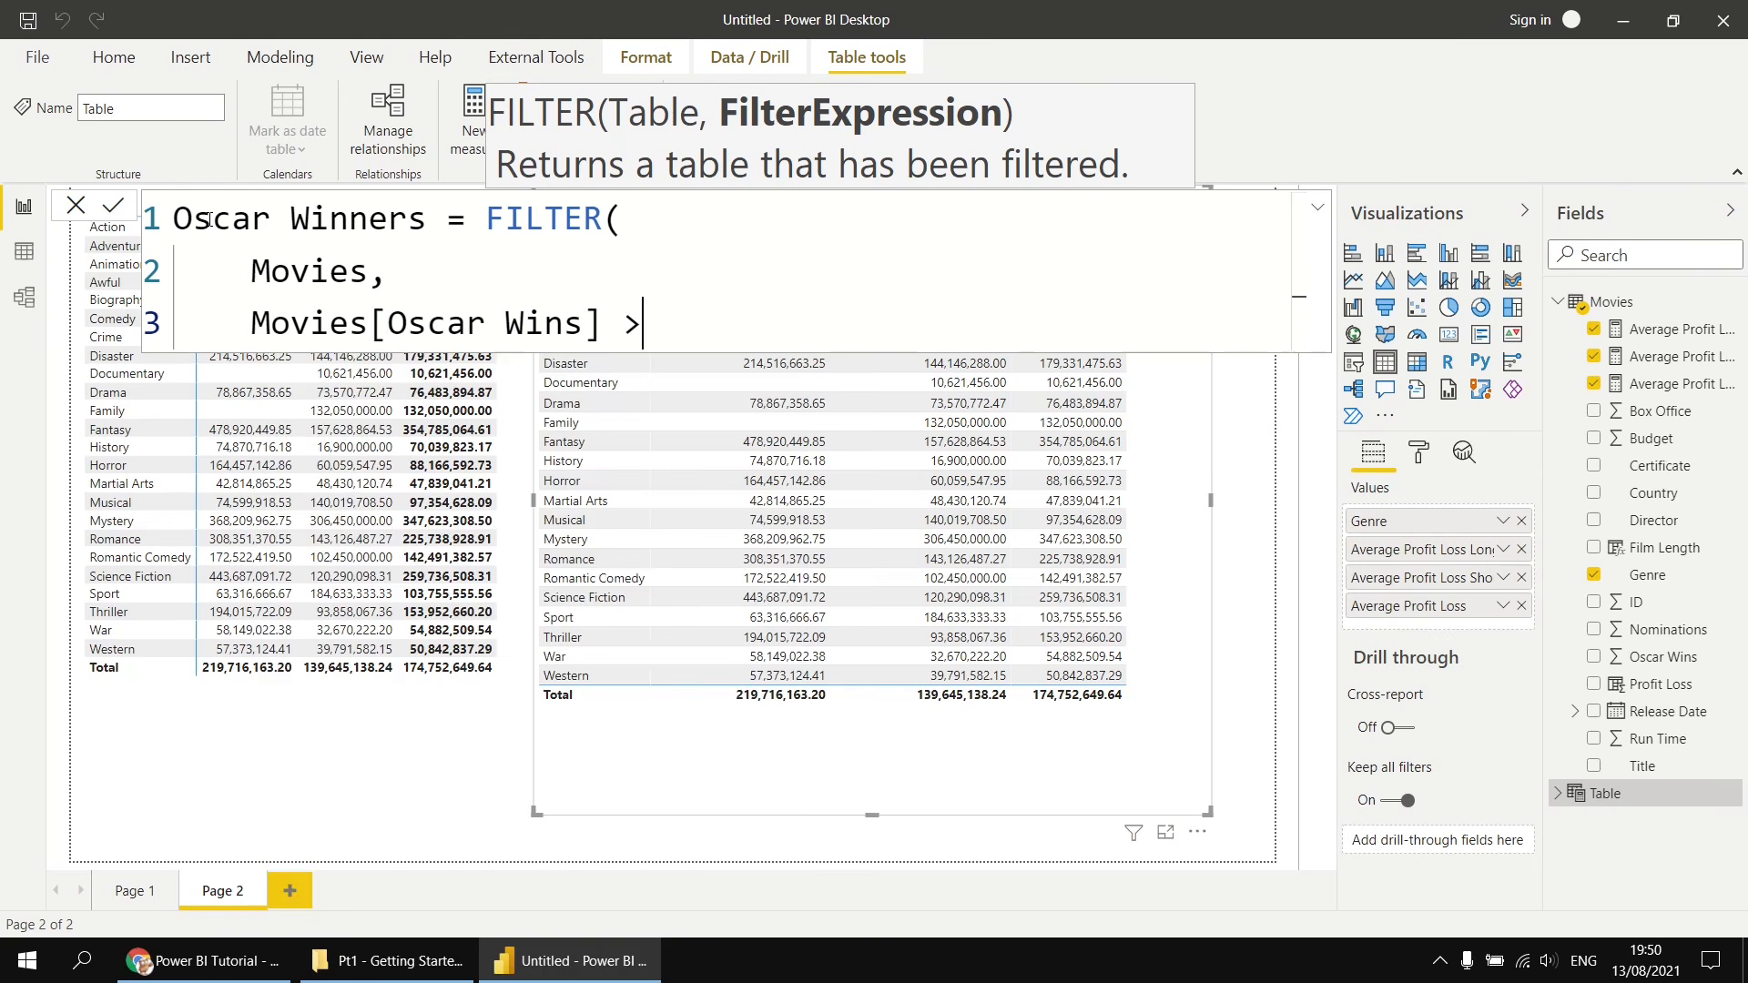
type("= 1")
key("shift+Return")
type(")")
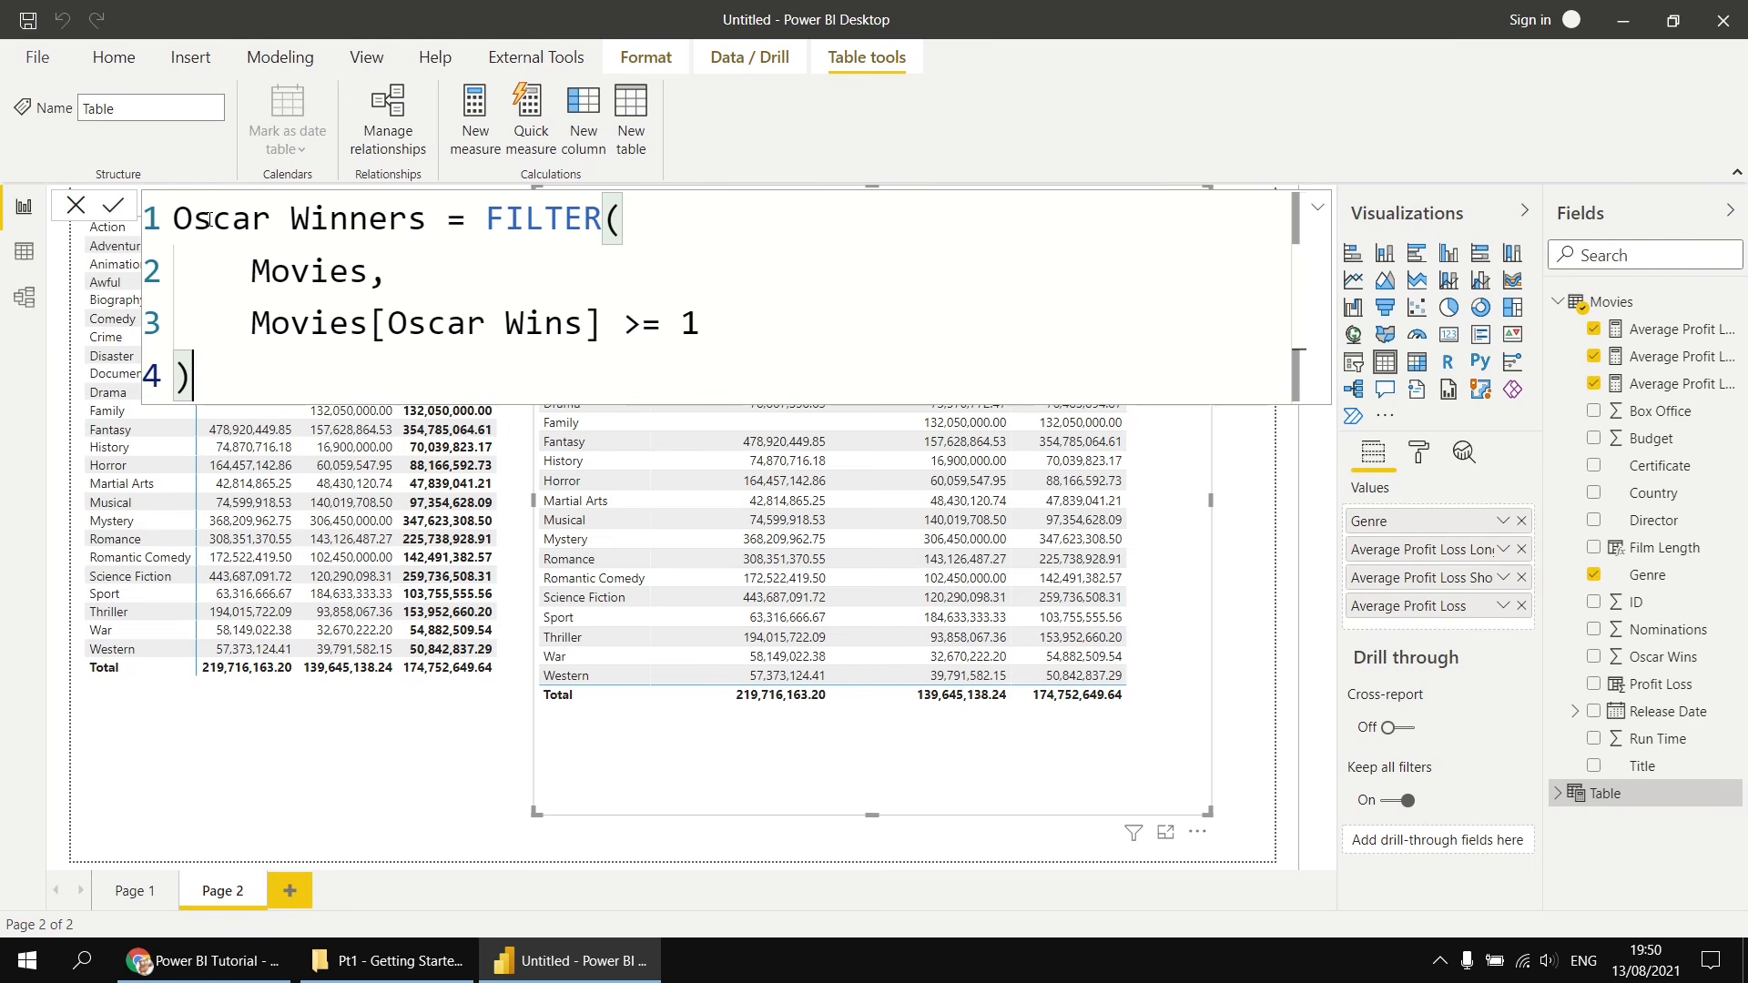
key("Return")
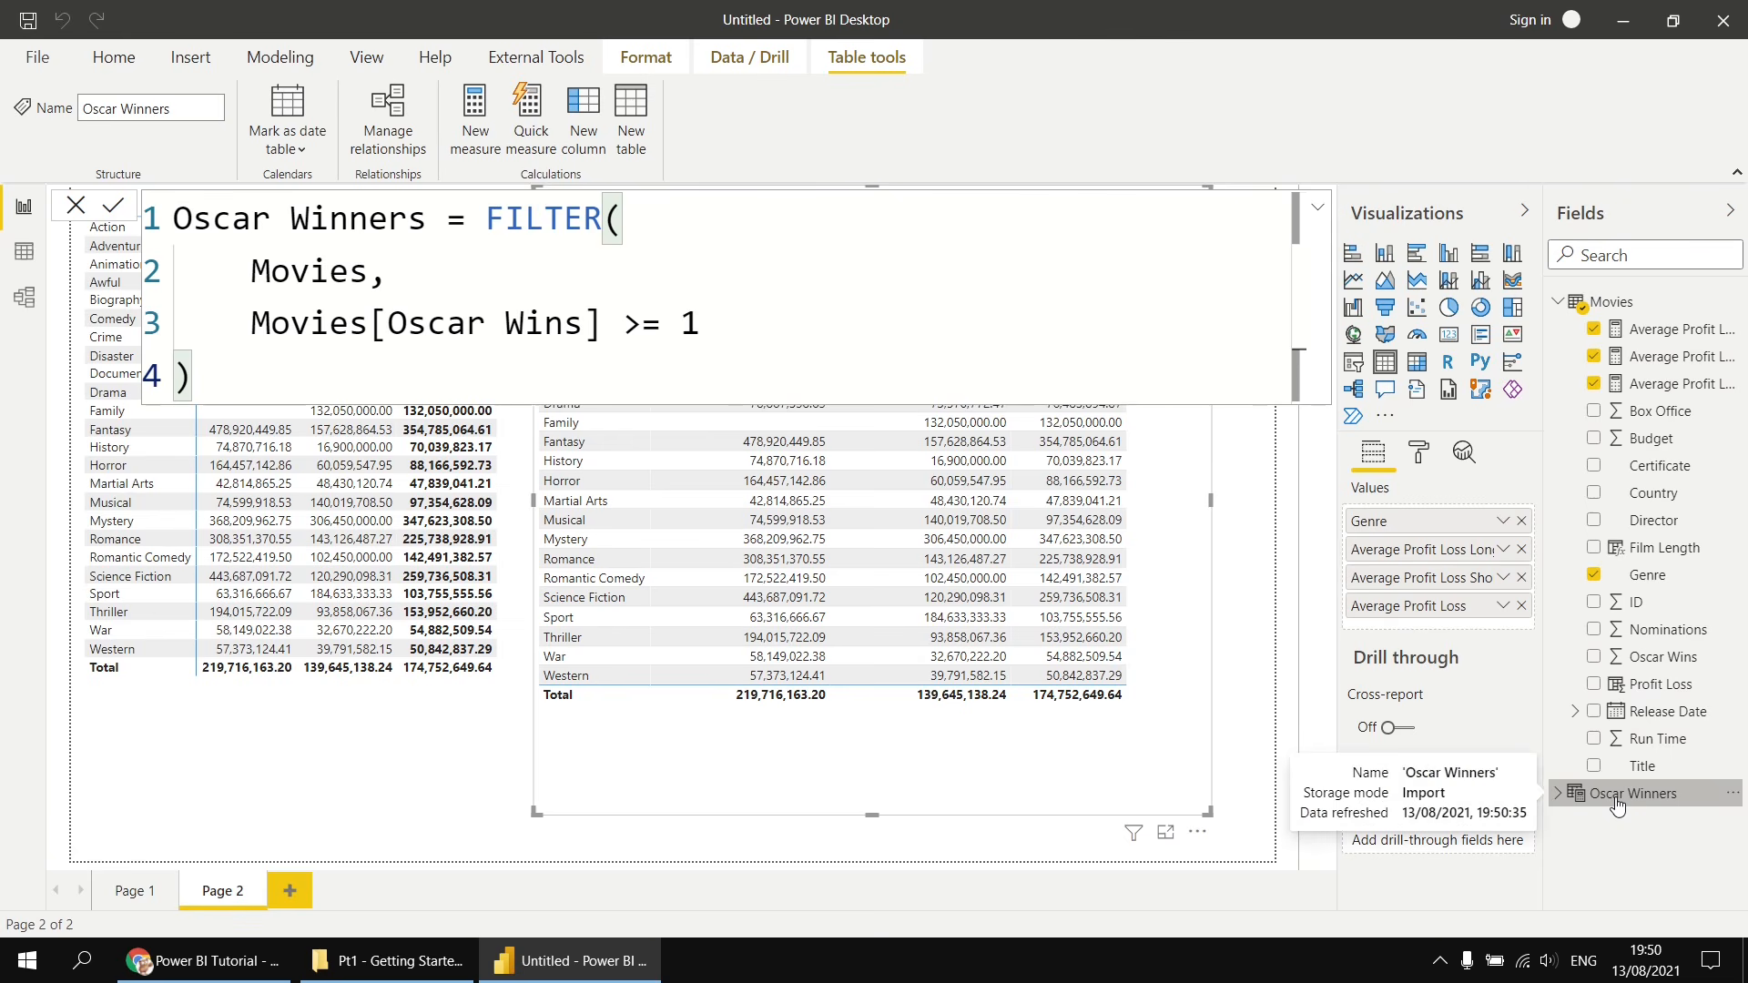
- Open the Oscar Winners table in data view to inspect its rows
left_click(24, 255)
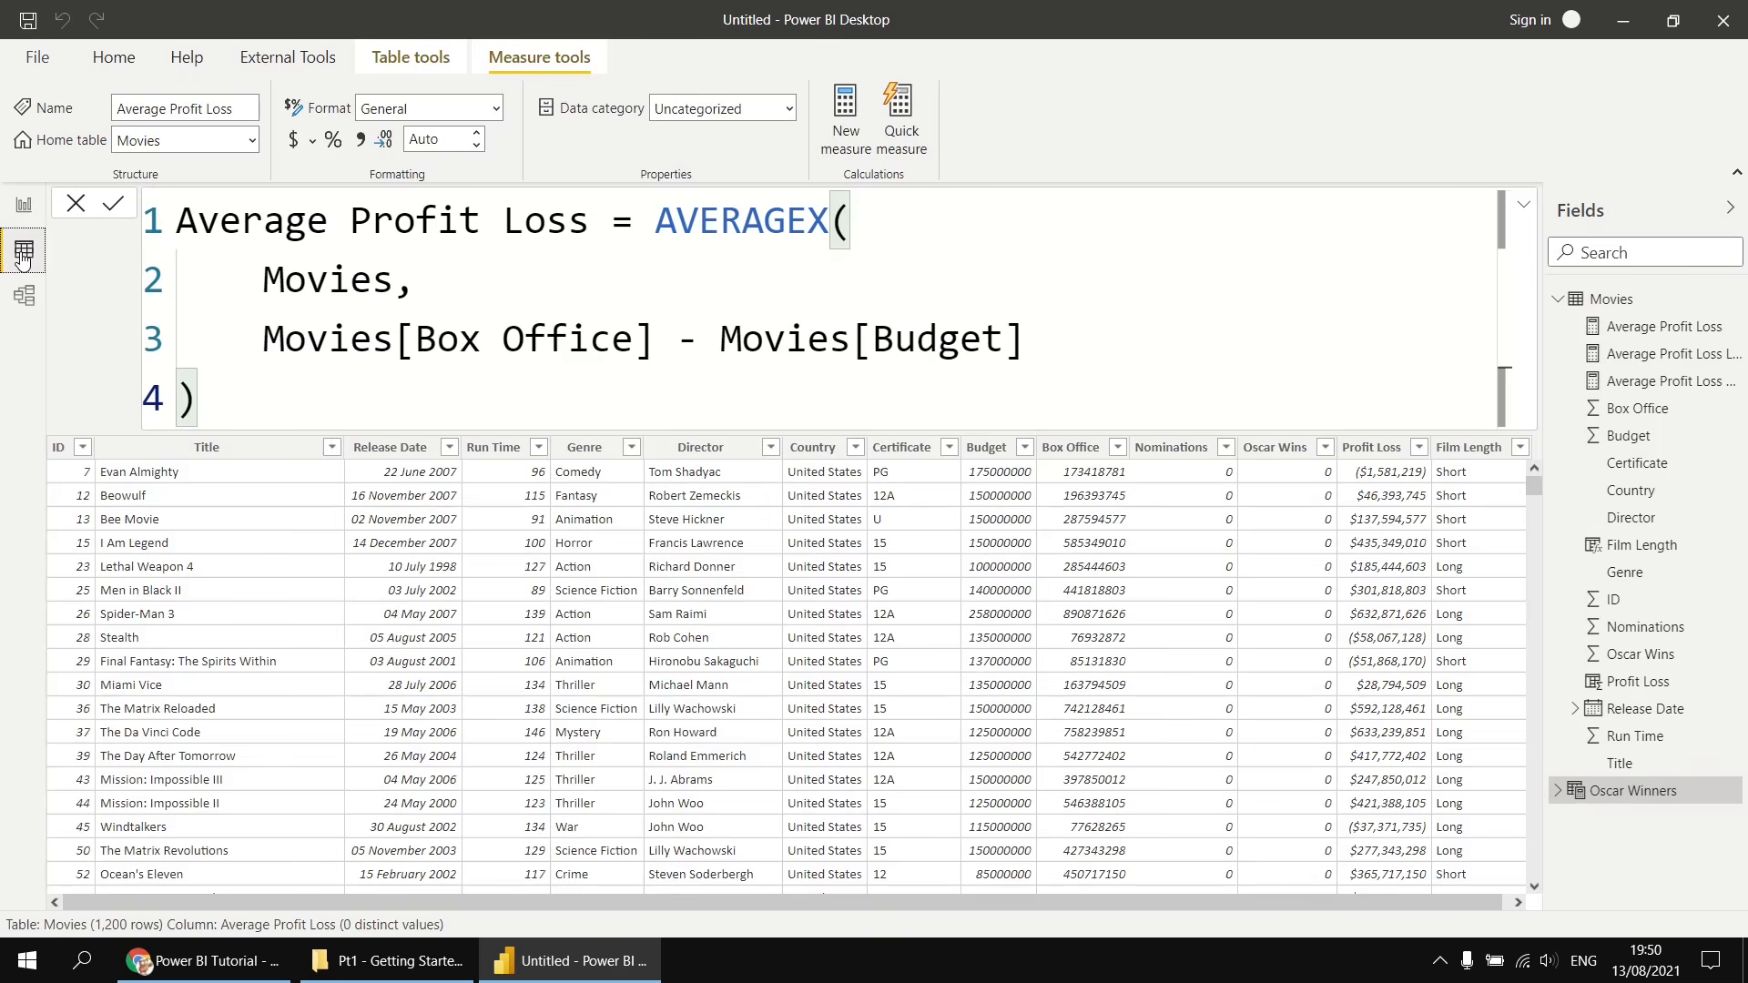
left_click(1603, 798)
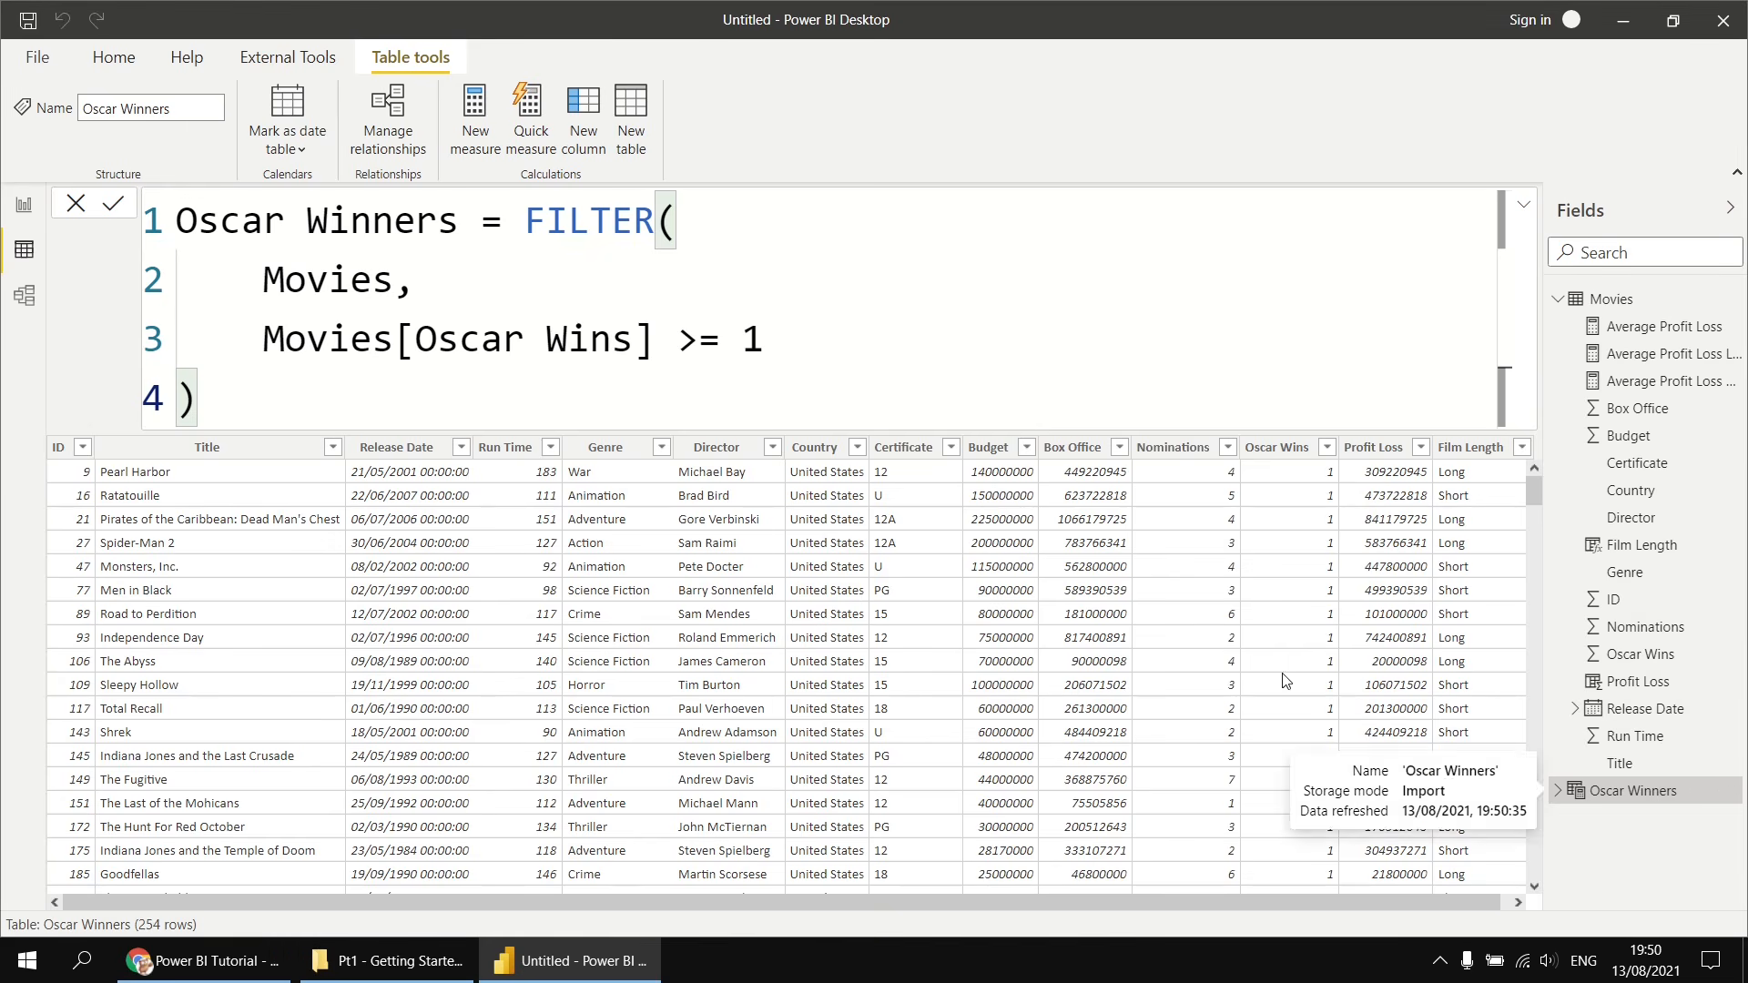
mouse_move(1533, 510)
left_mouse_down()
mouse_move(1535, 541)
mouse_move(1534, 494)
mouse_move(1554, 491)
left_mouse_up()
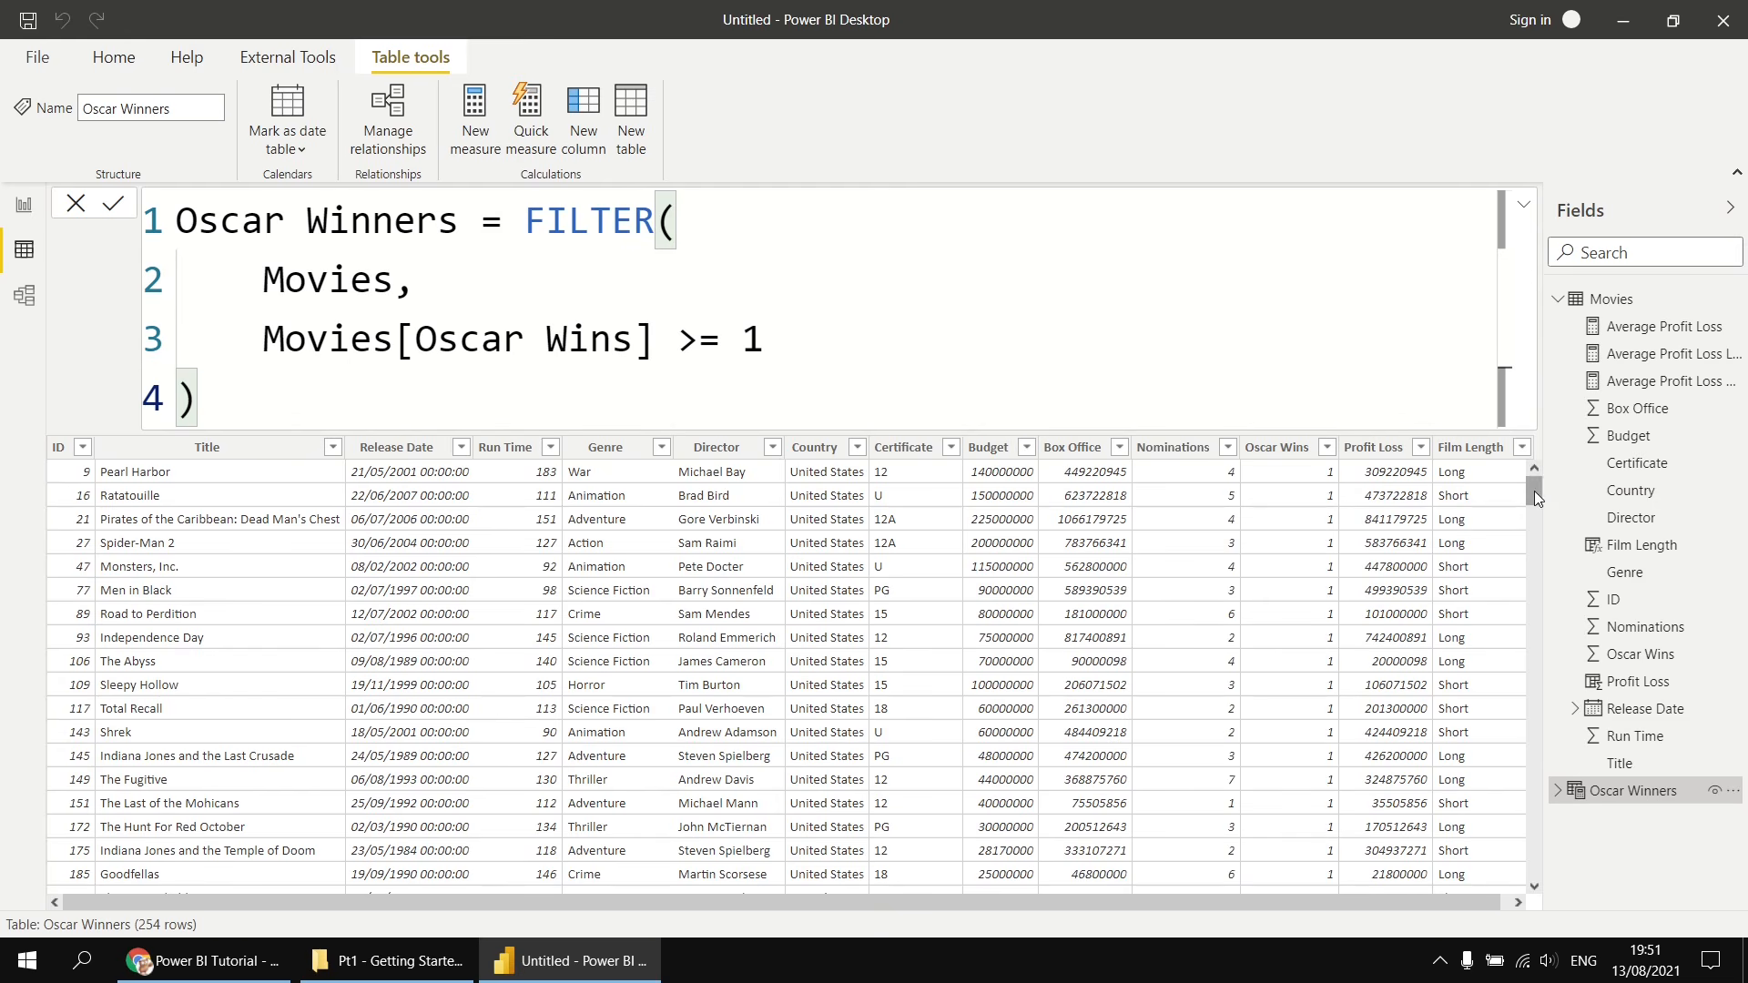
- Create a new table named Oscar Losers using CALCULATETABLE with Movies as the table argument
left_click(630, 110)
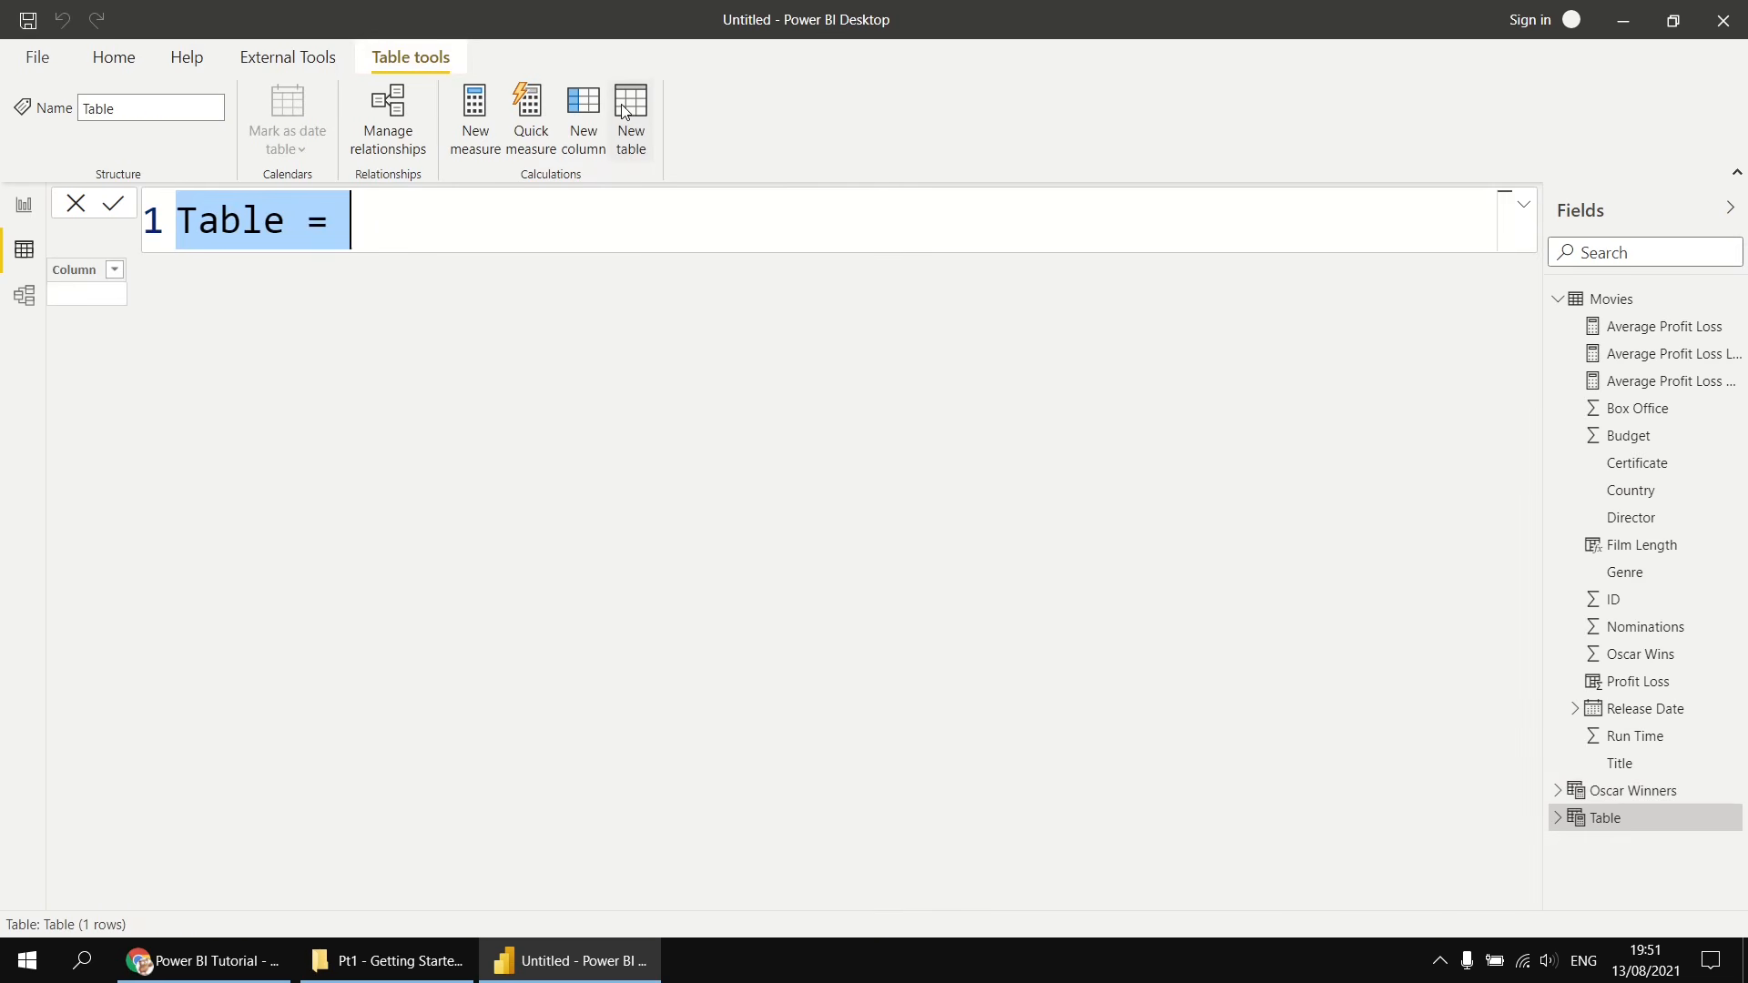
type("Oscar L")
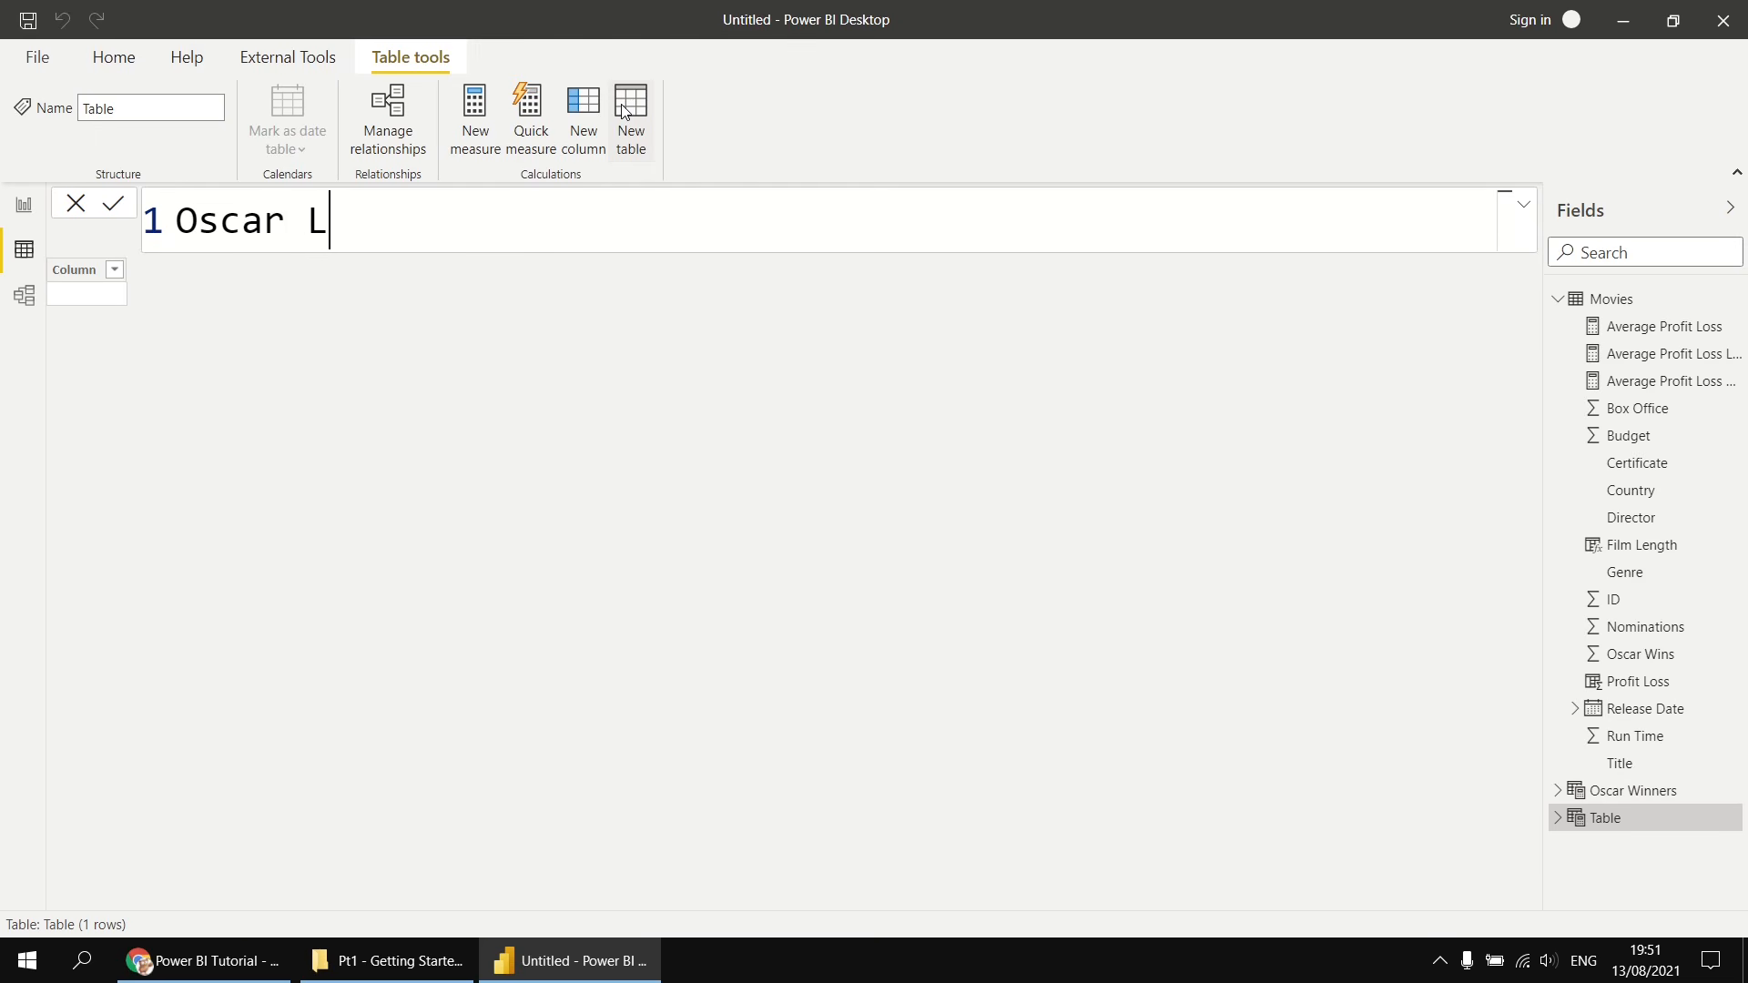
type("osers = ")
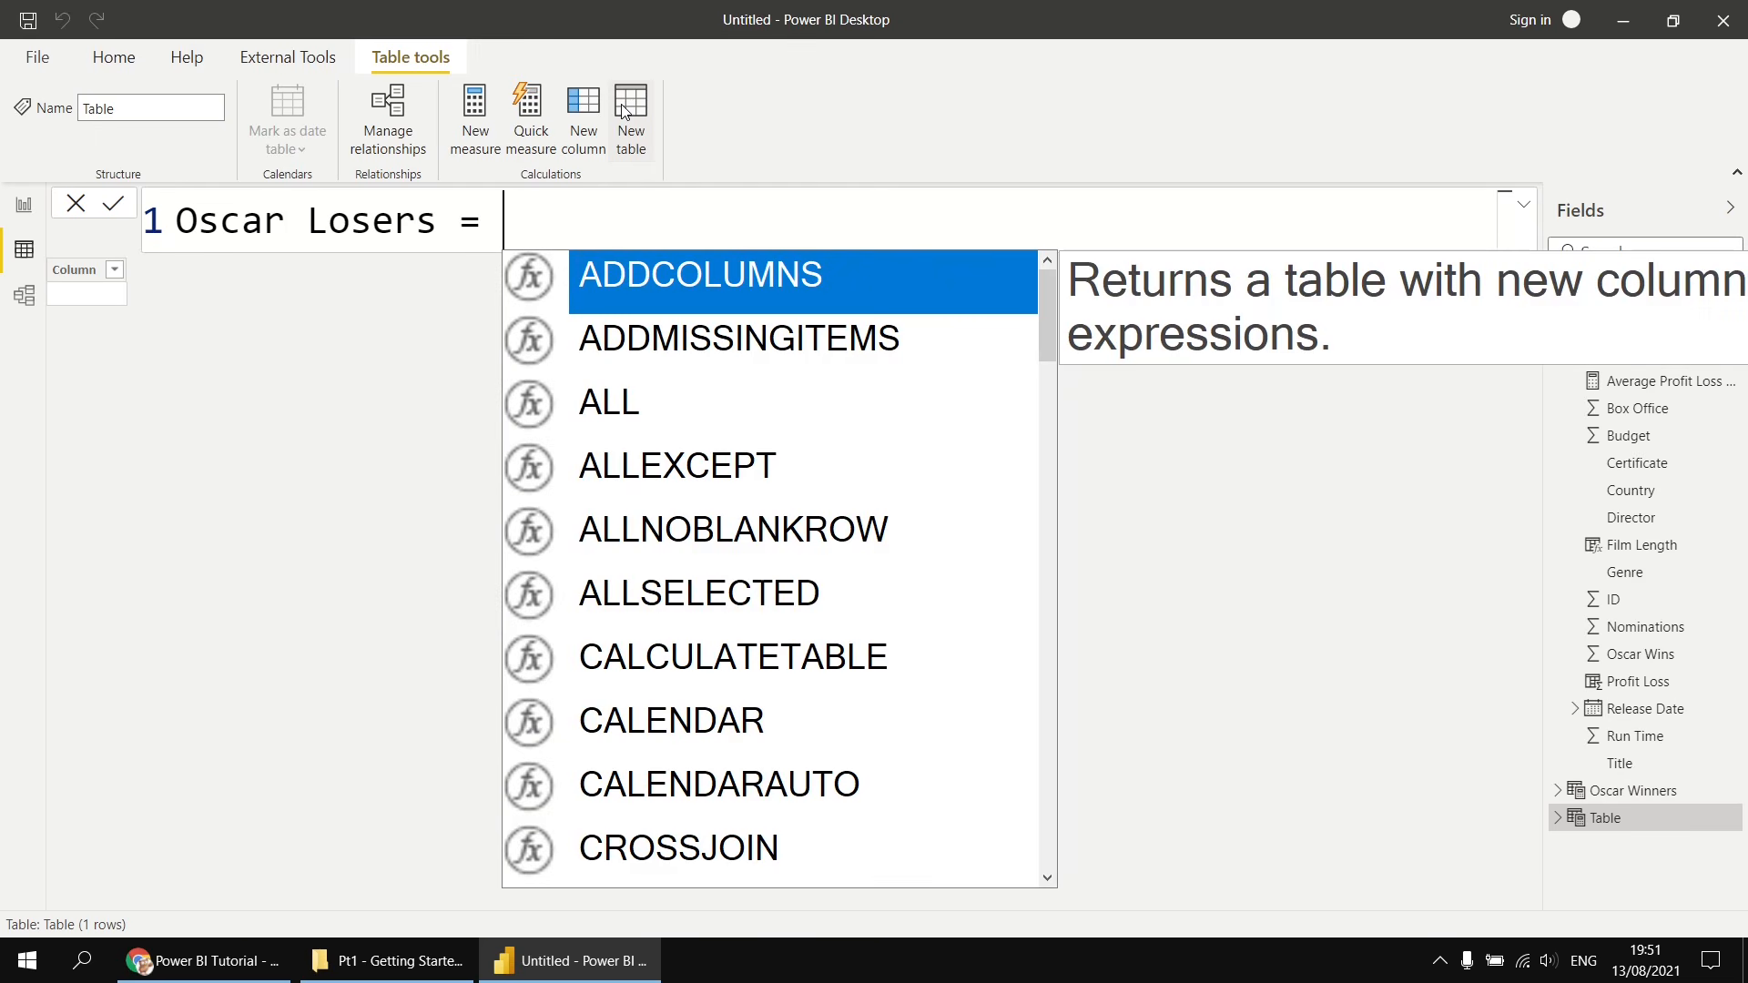
type("ca")
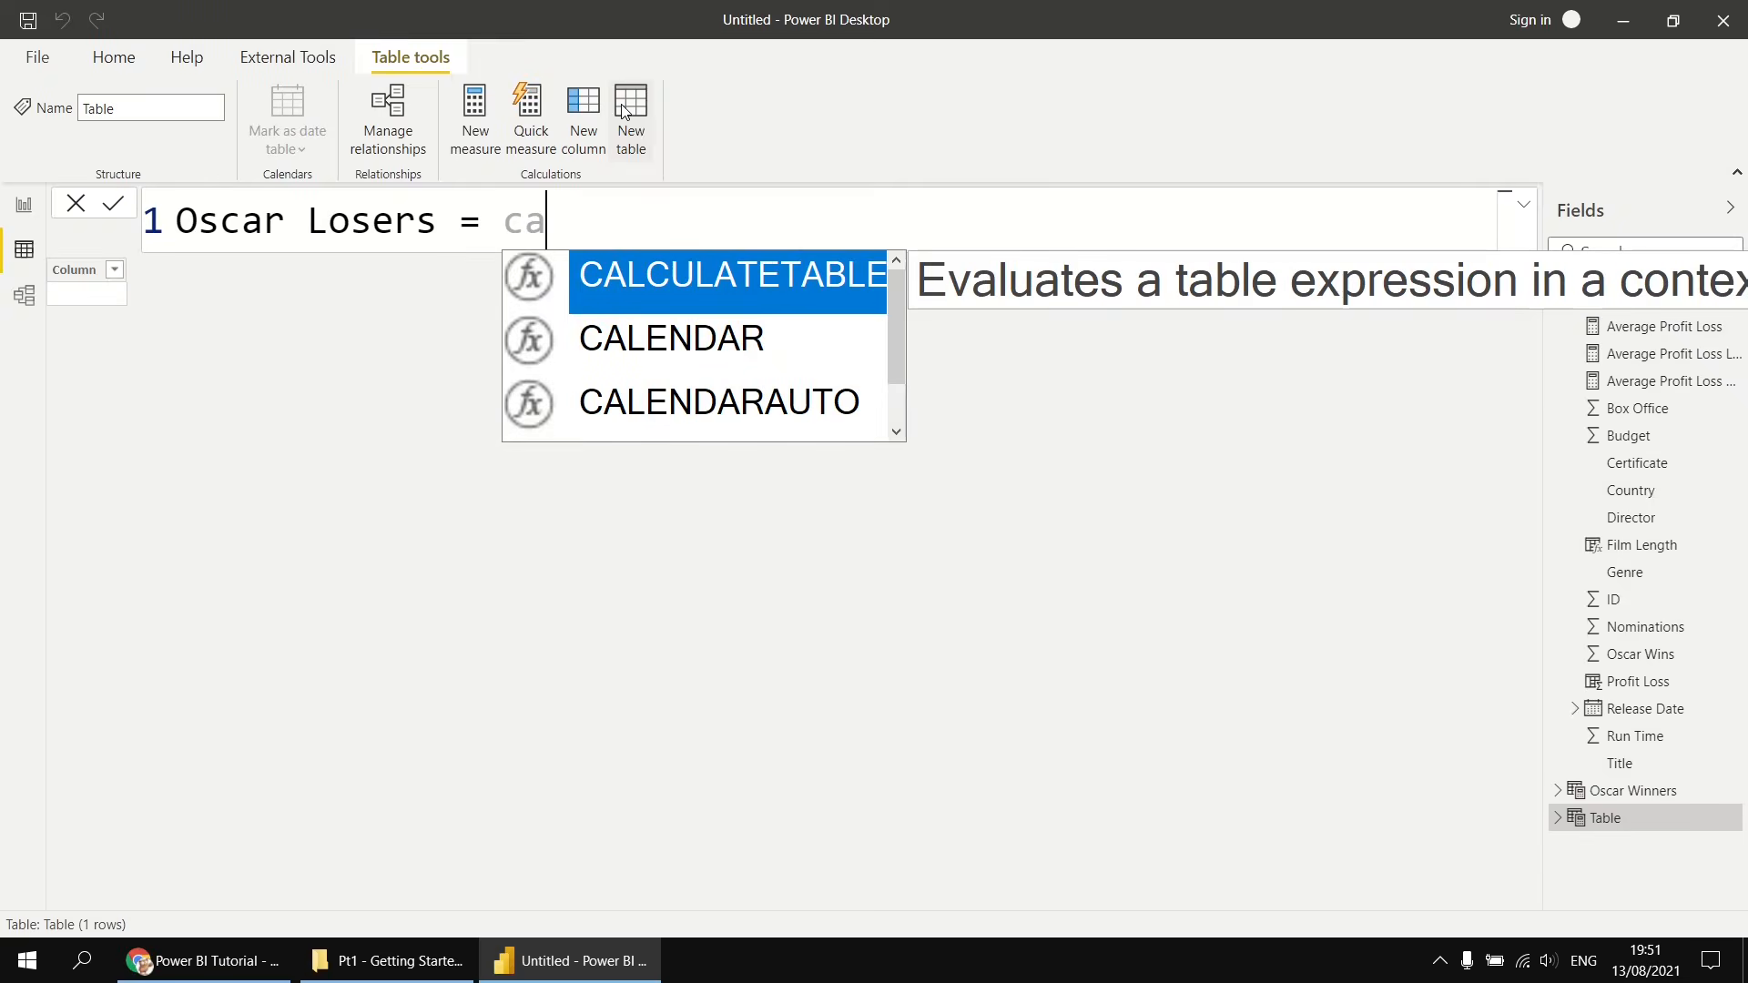
type("l")
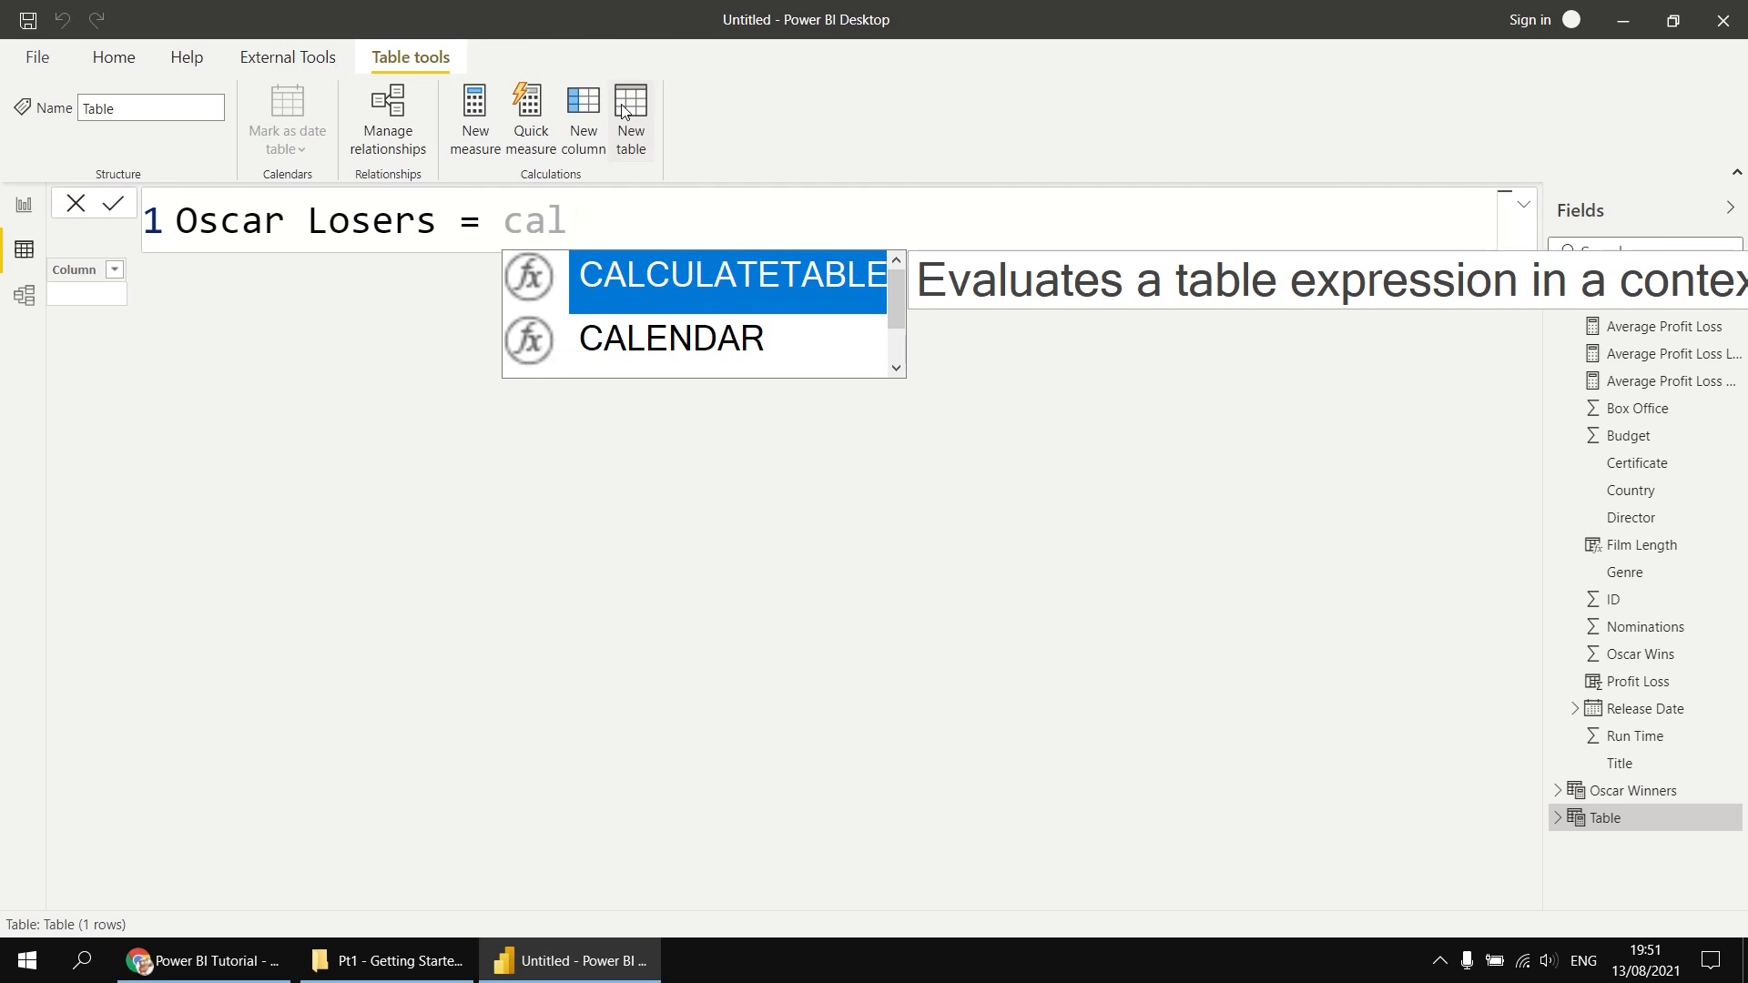
key("Tab")
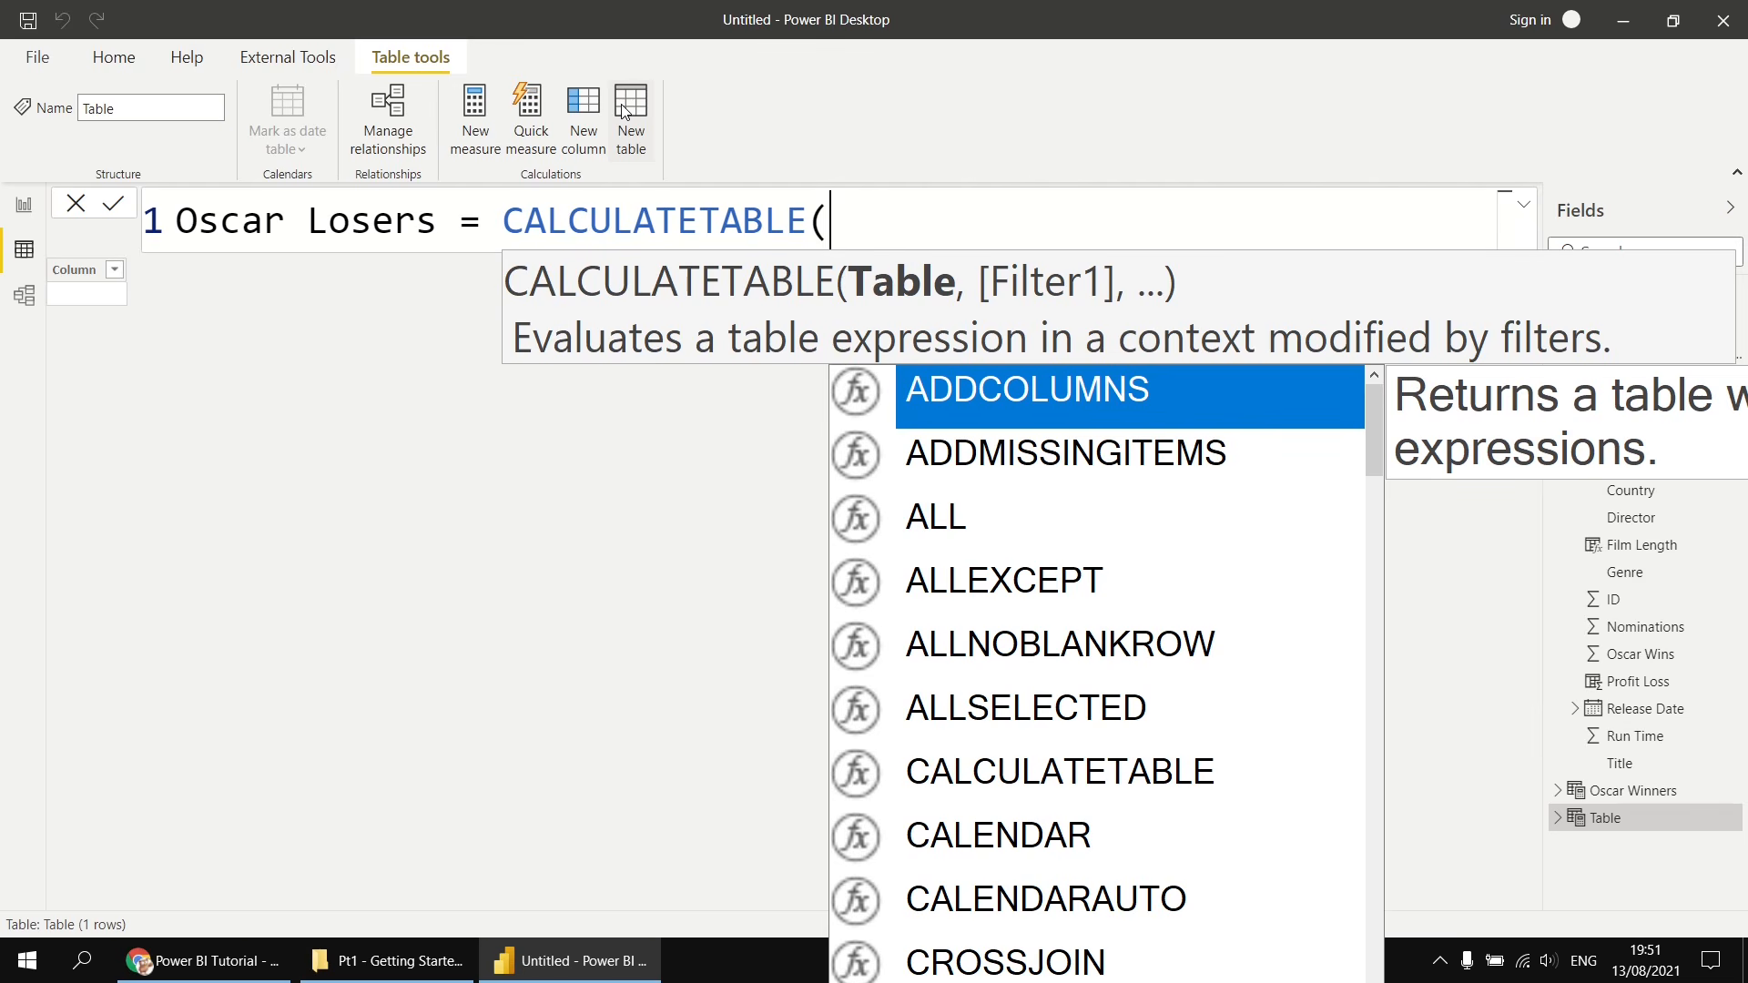
key("shift+Return")
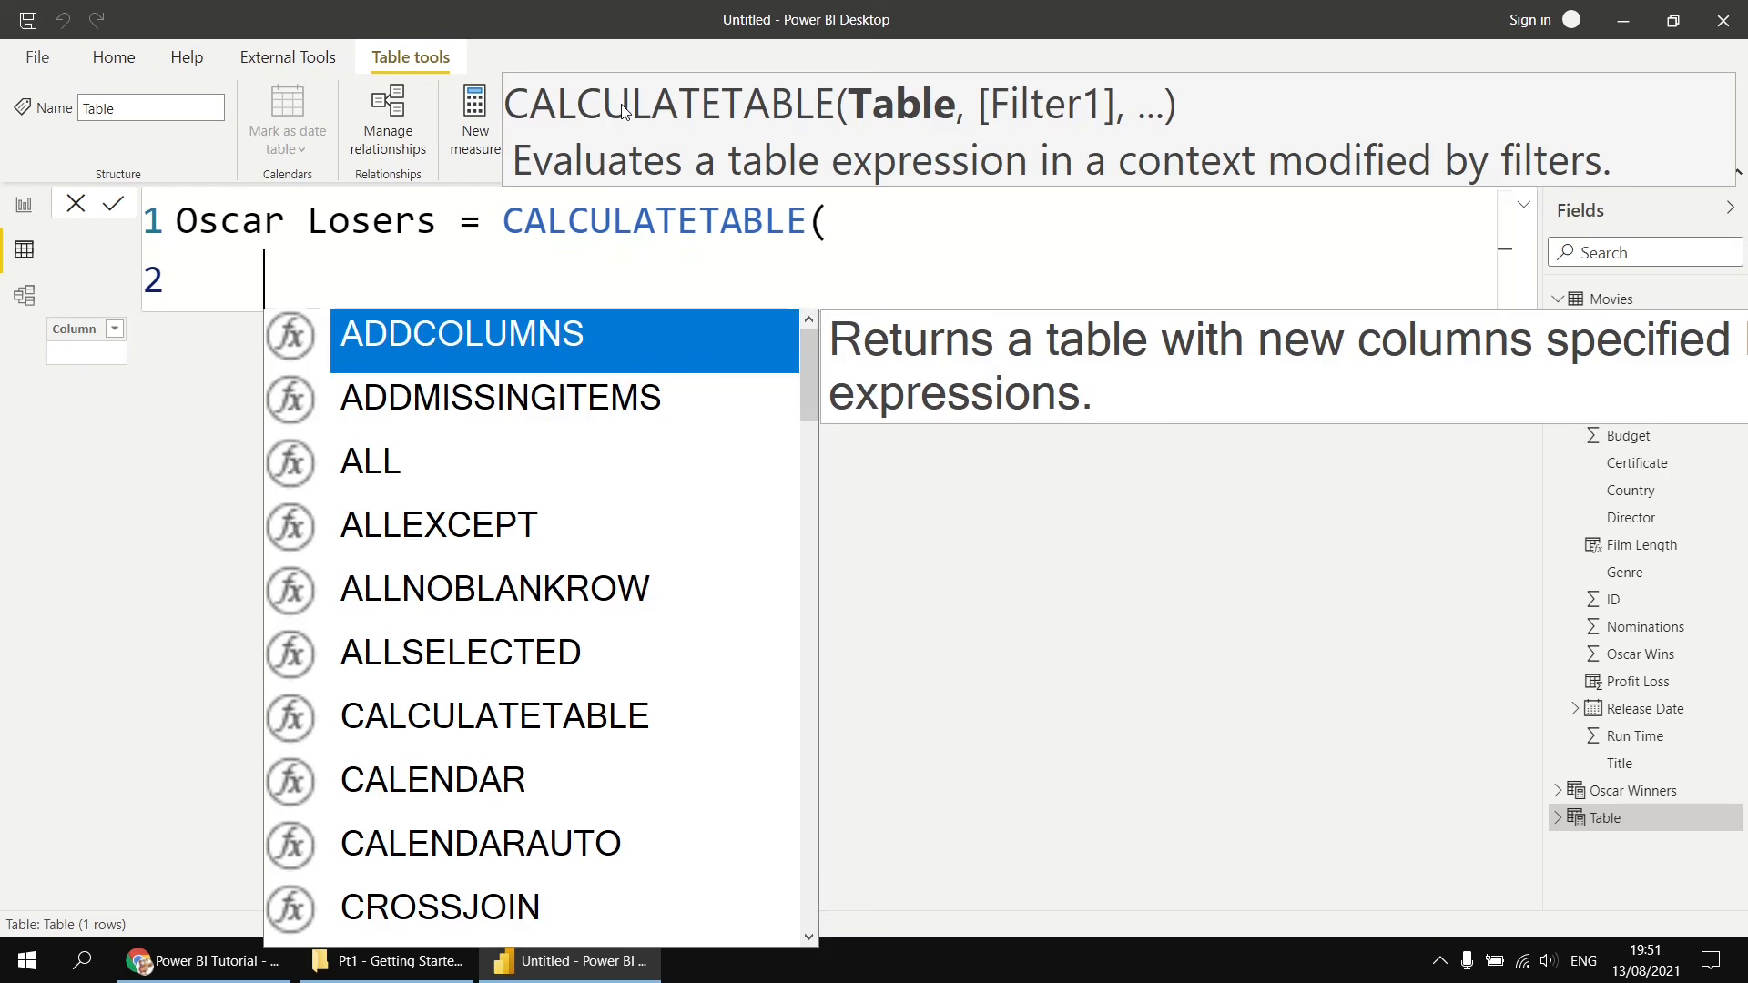
type("mo")
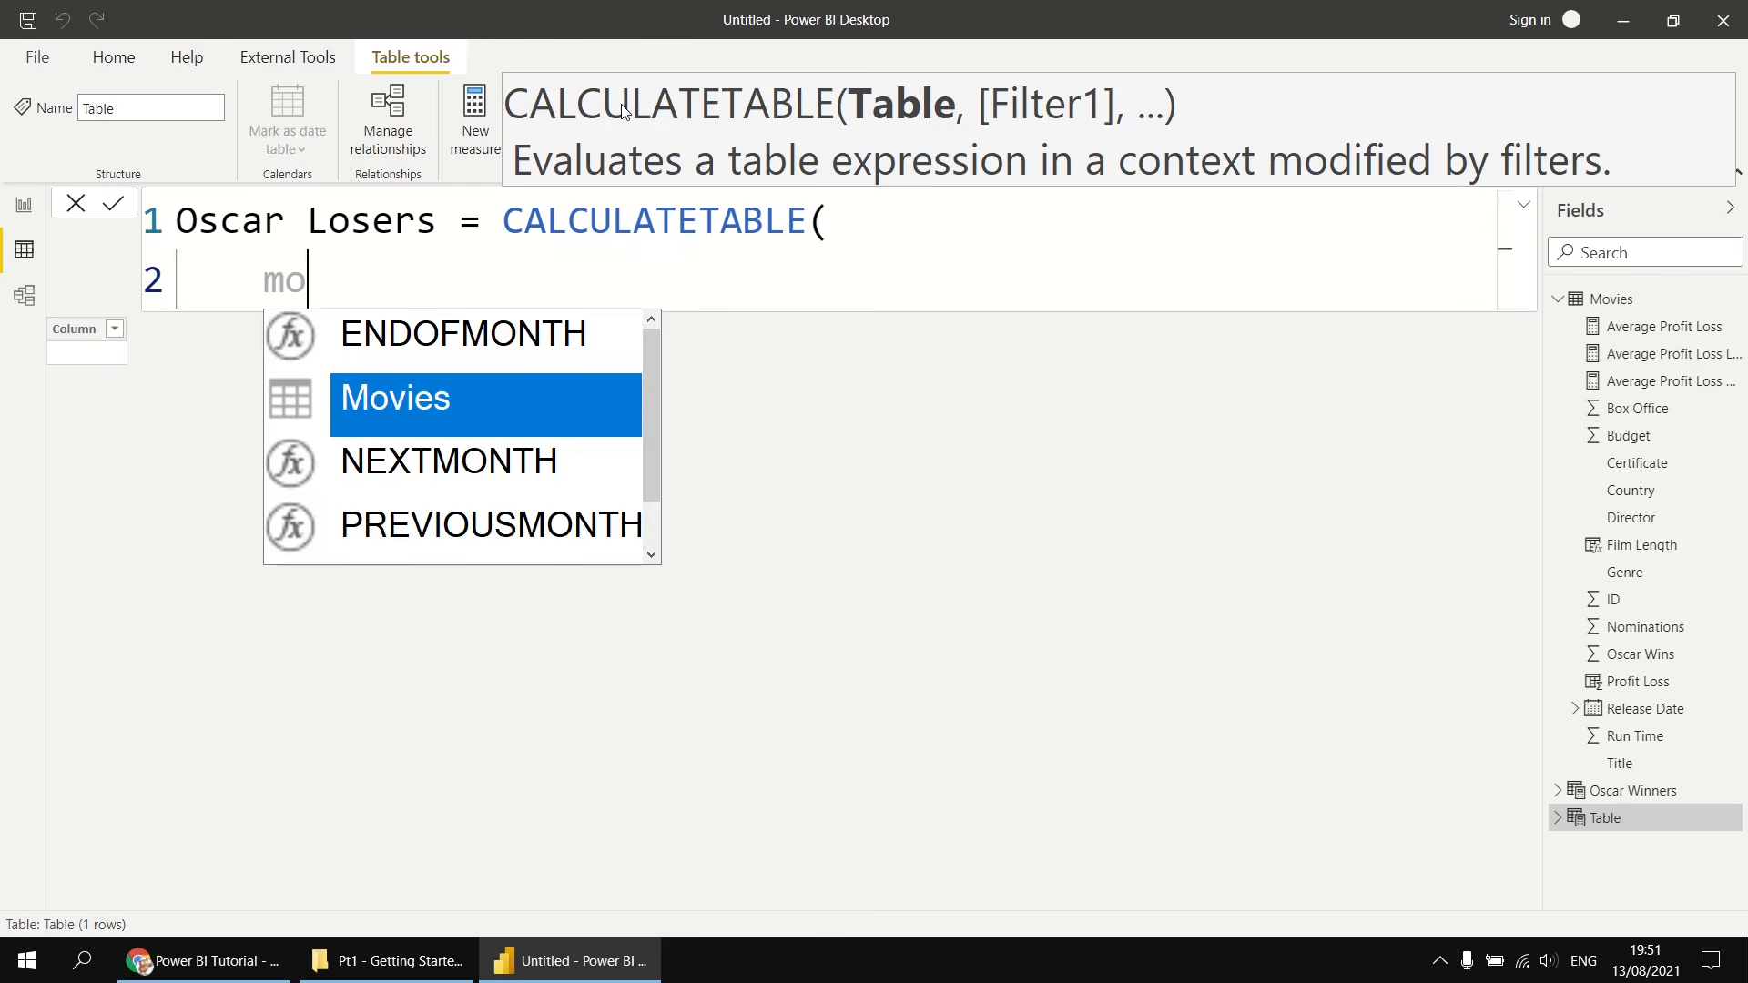
key("Tab")
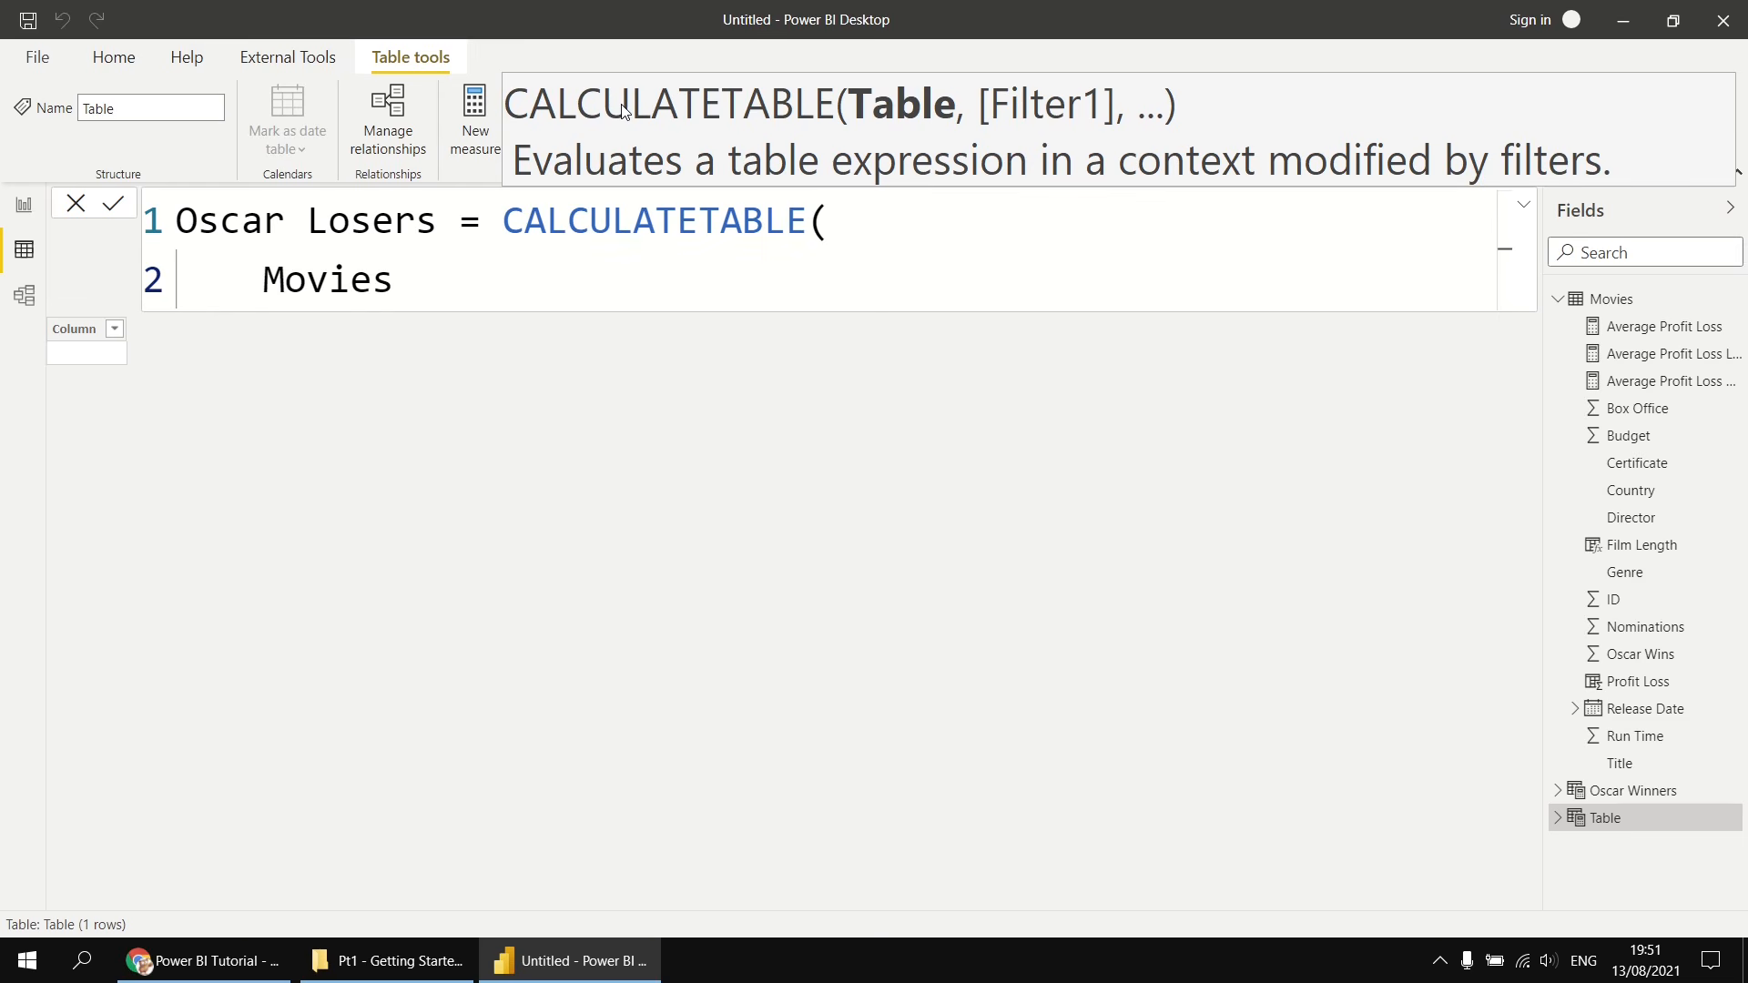
type(",")
key("shift+Return")
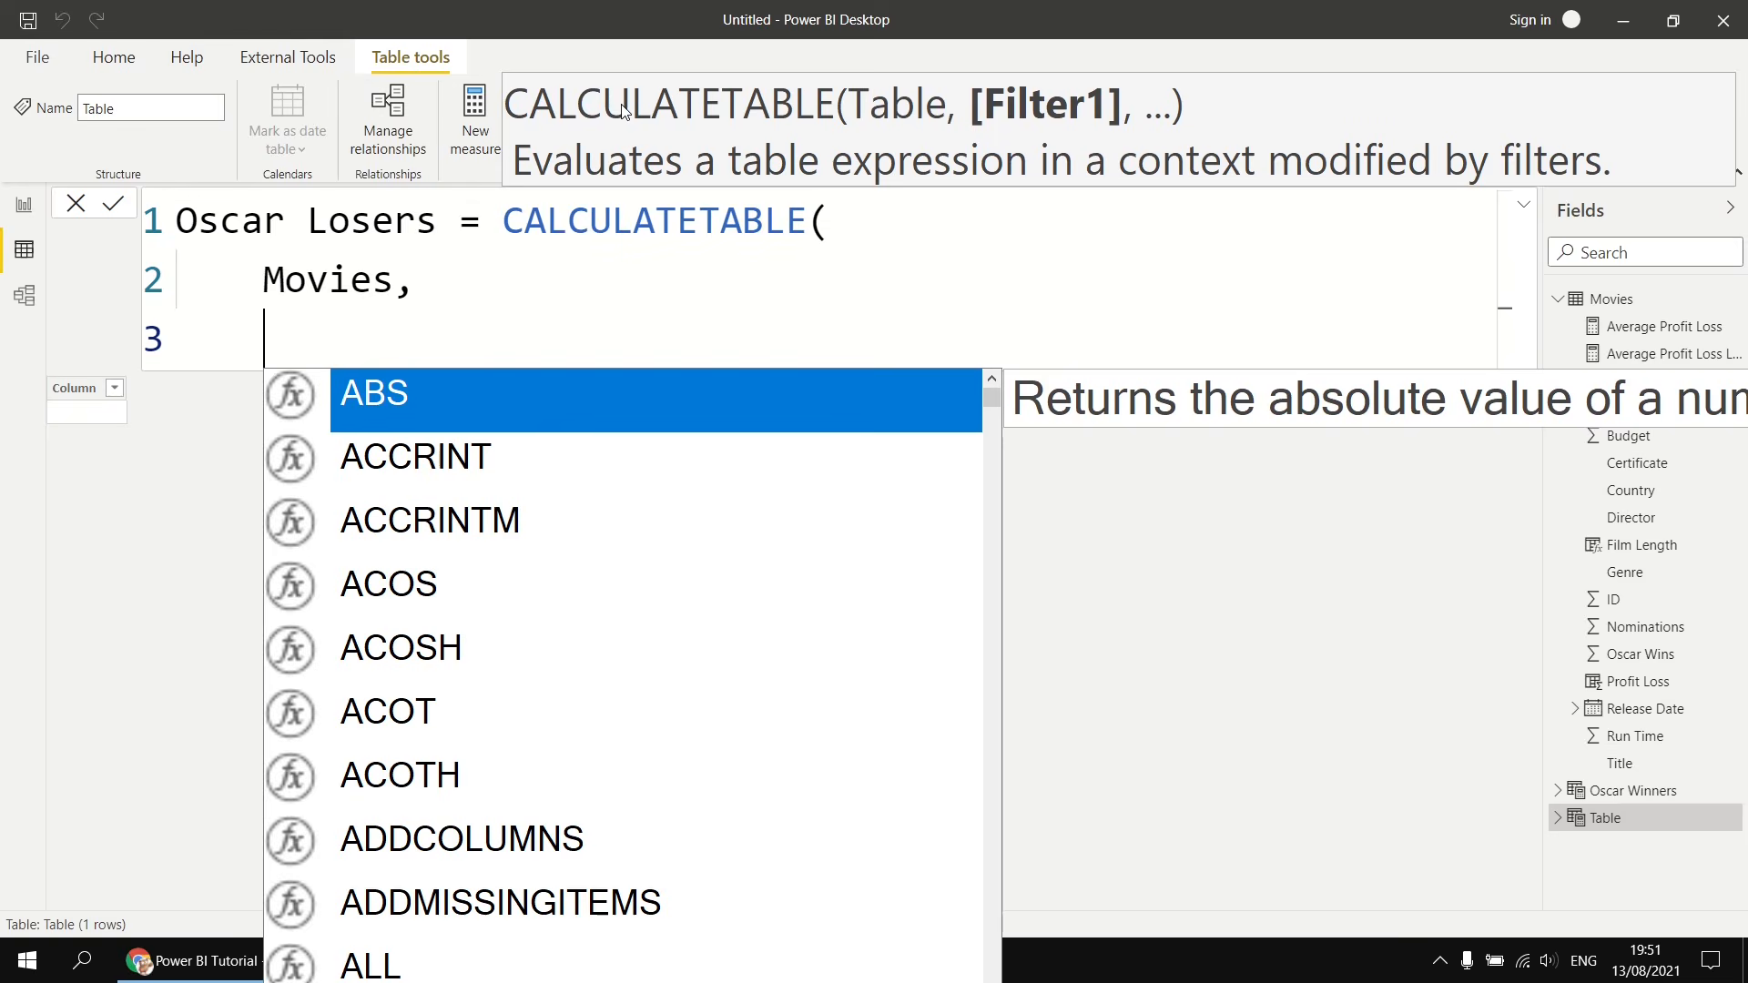
- Add Movies[Oscar Wins] = 0 as the filter, close the parenthesis on a new line, and commit the table
type("os")
key("Down")
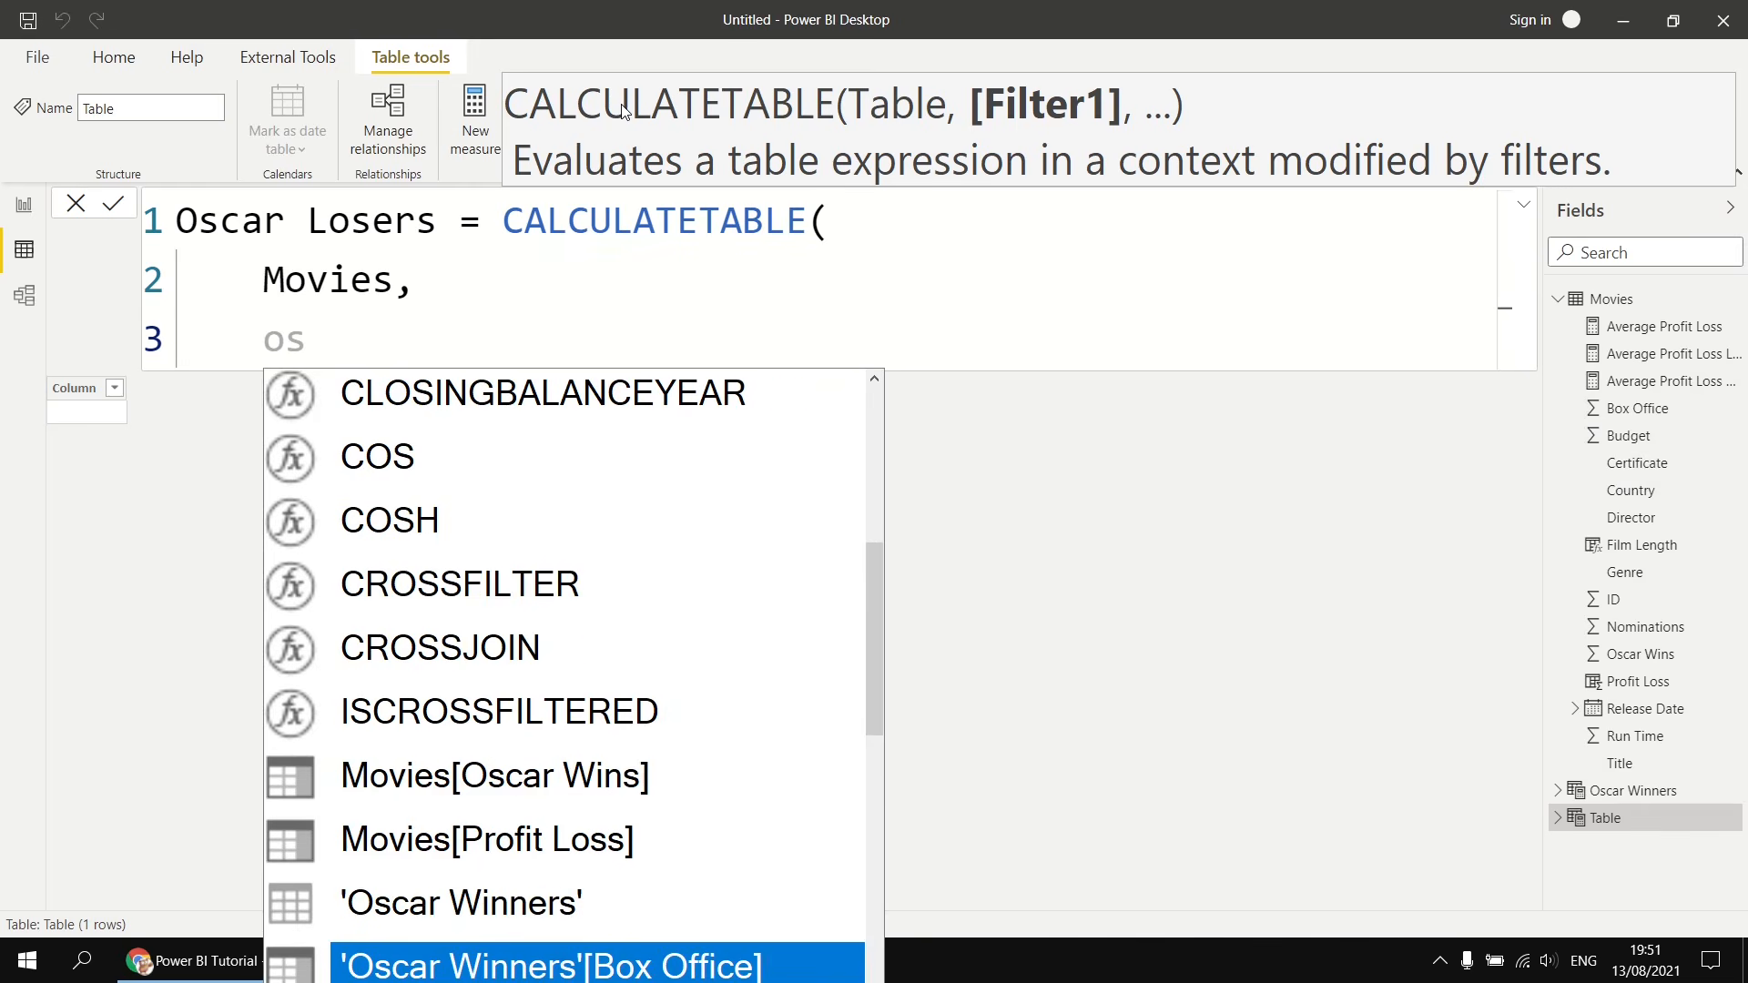
key("Up")
key("Up")
key("Up")
key("Tab")
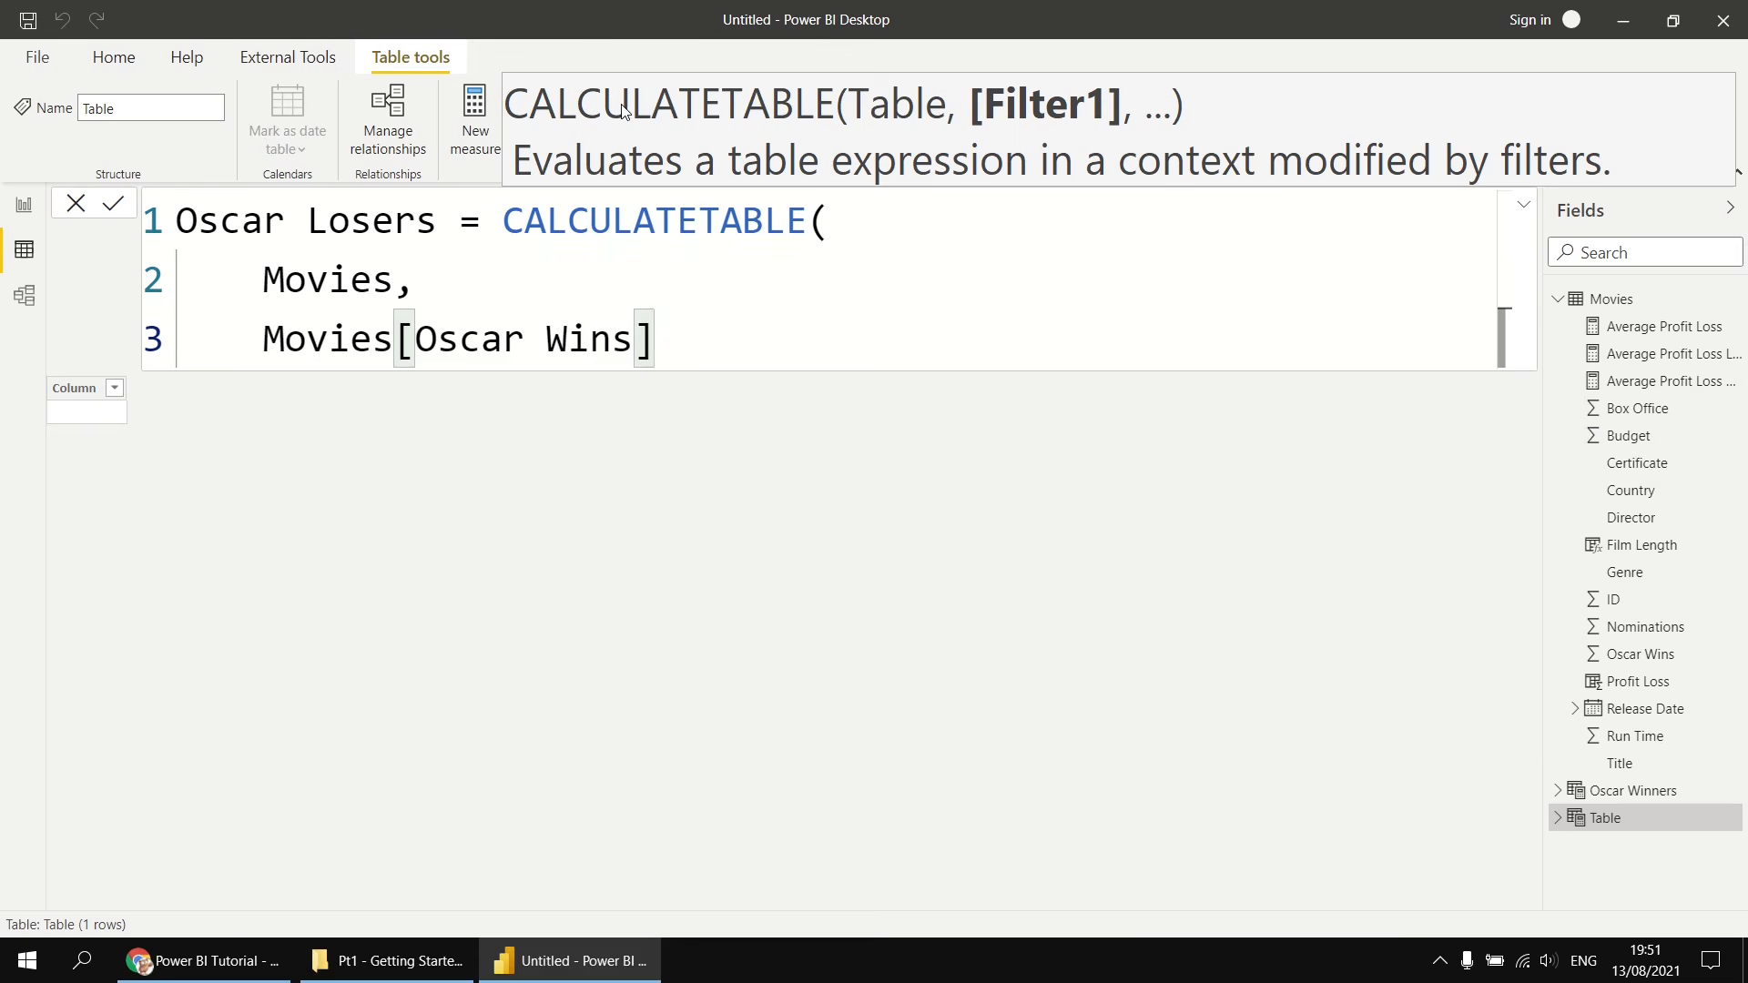
type("= 0")
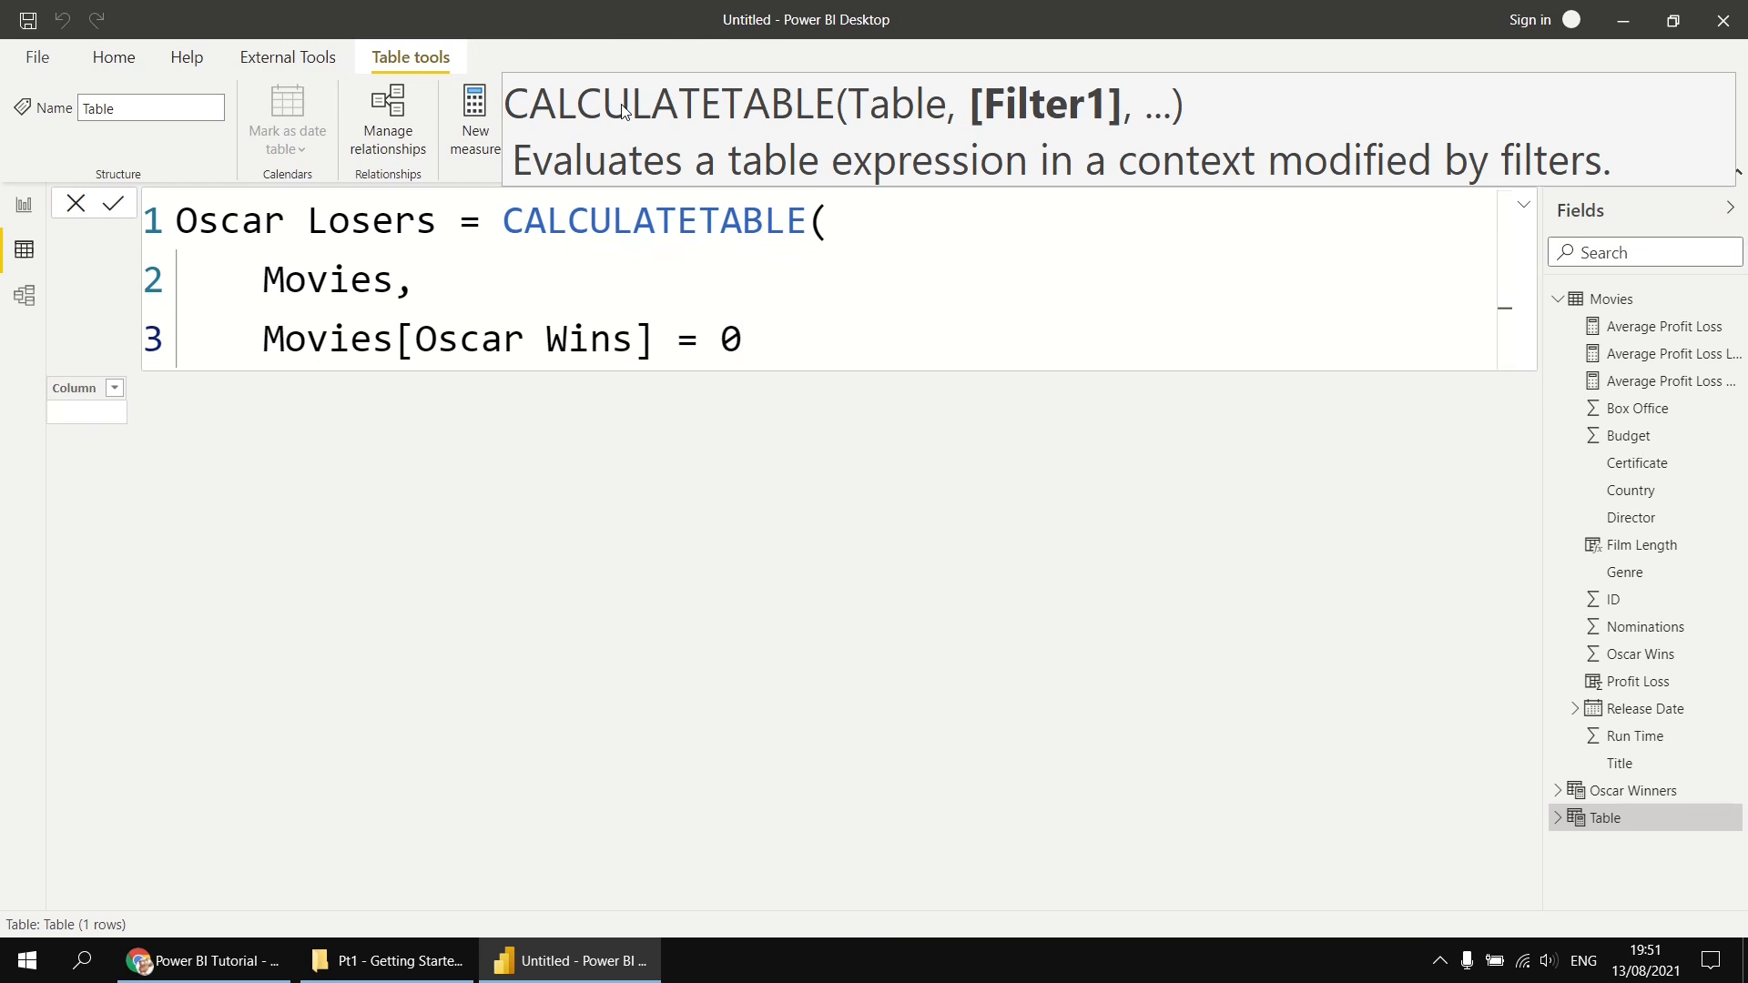
key("shift+Return")
type(")")
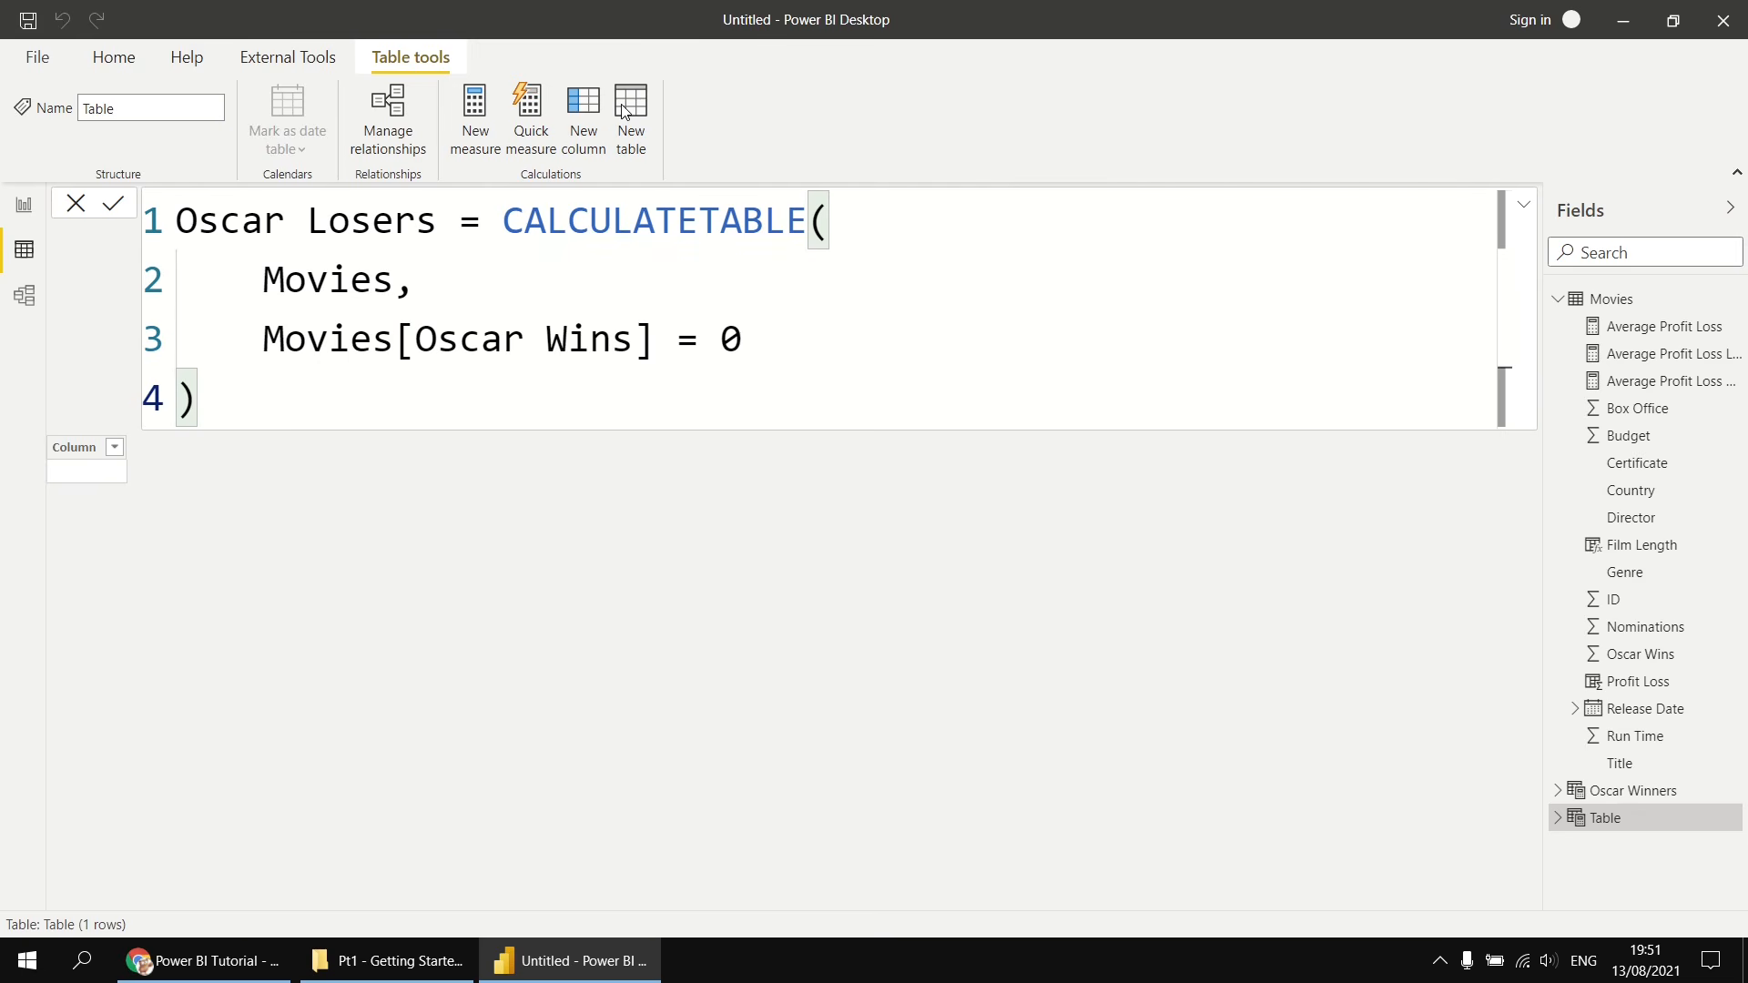
key("Return")
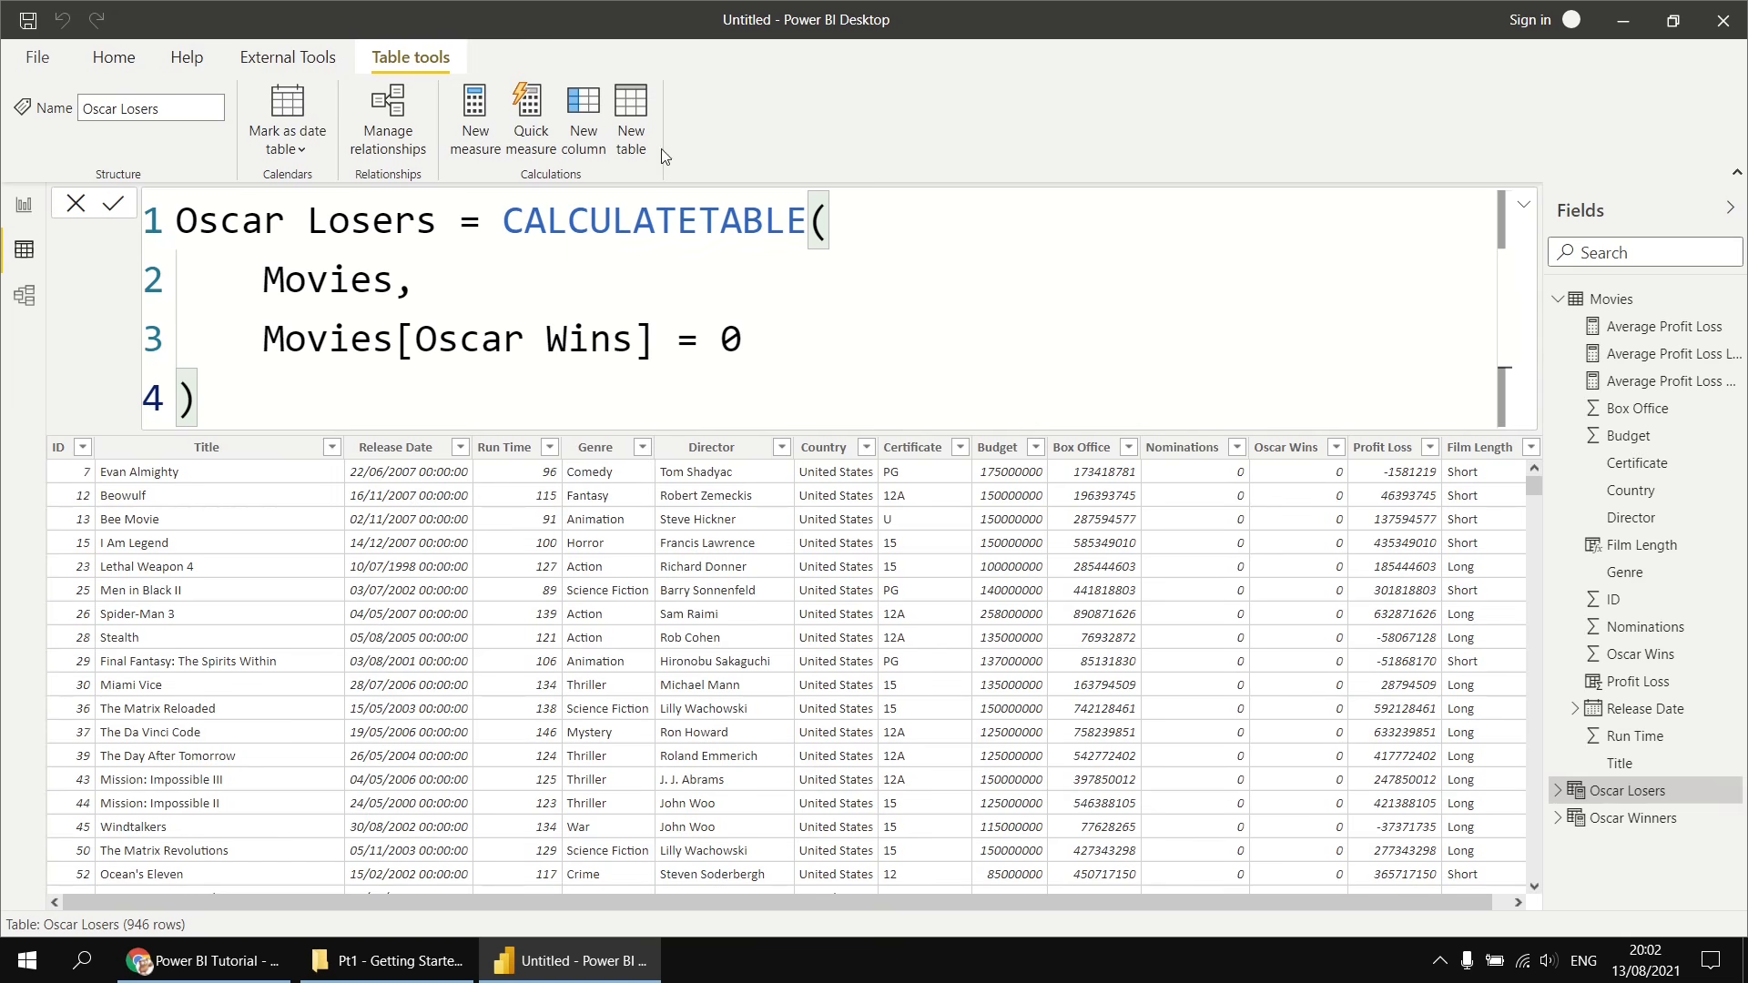
- Start a new calculated table named All Films using the UNION function
left_click(631, 114)
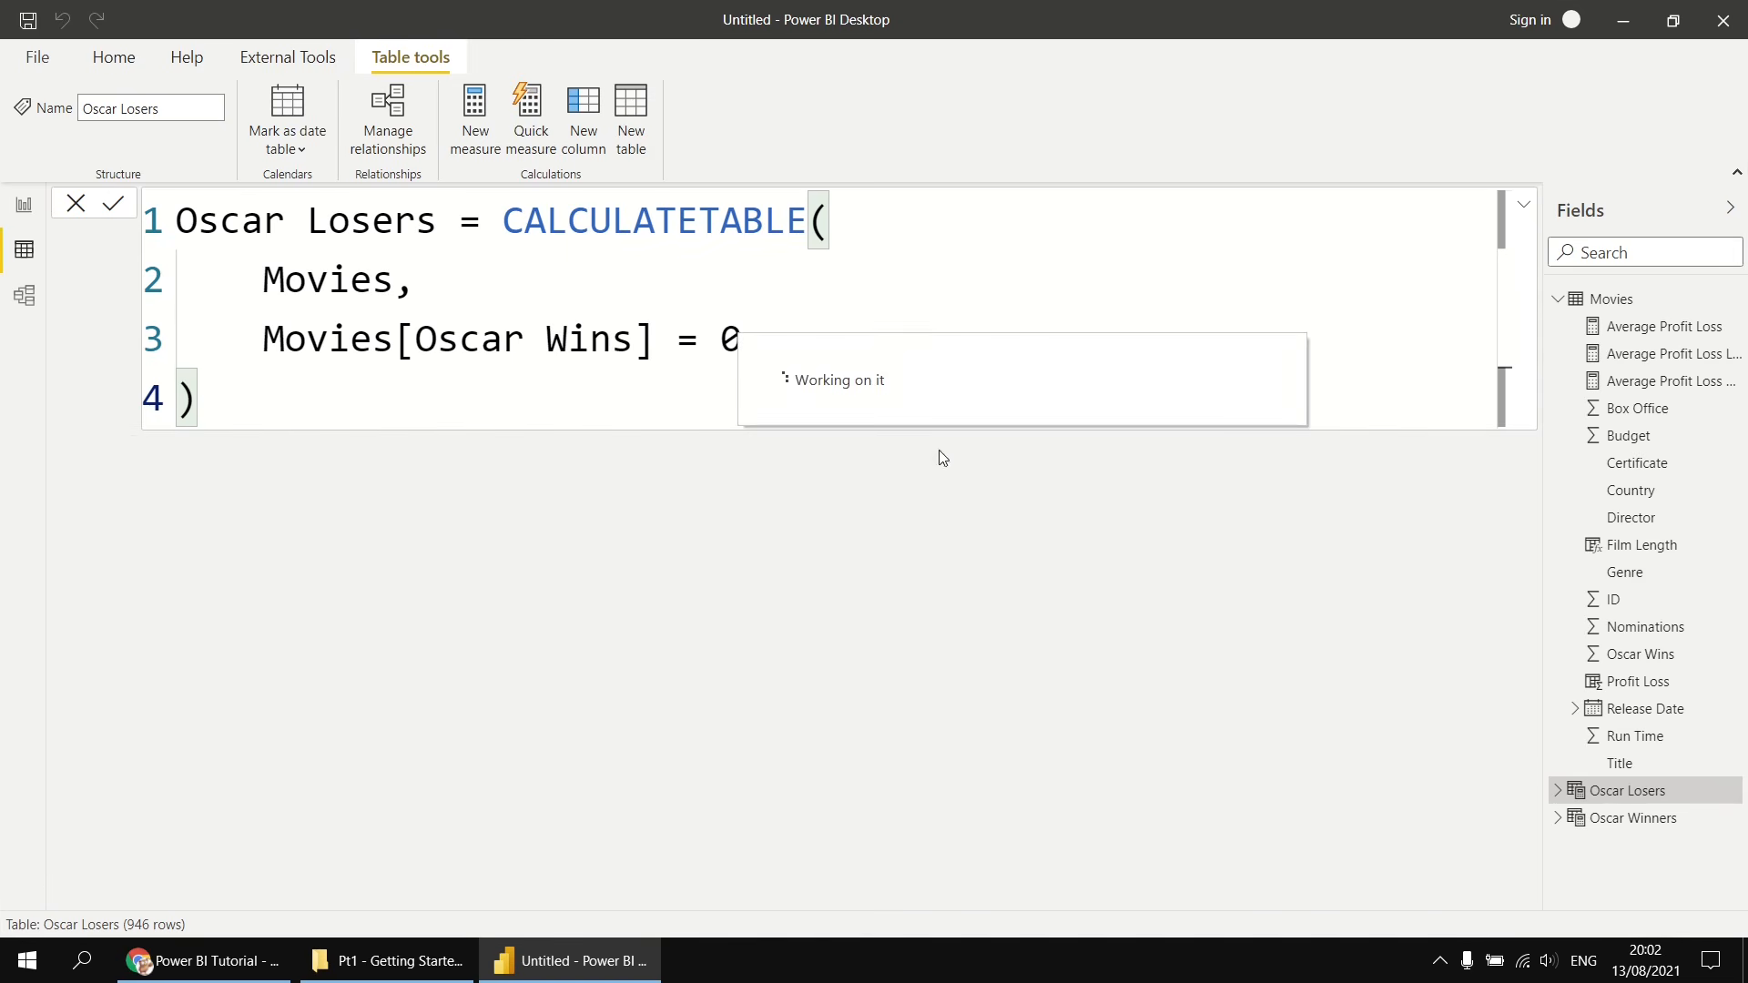
type("AllFilms")
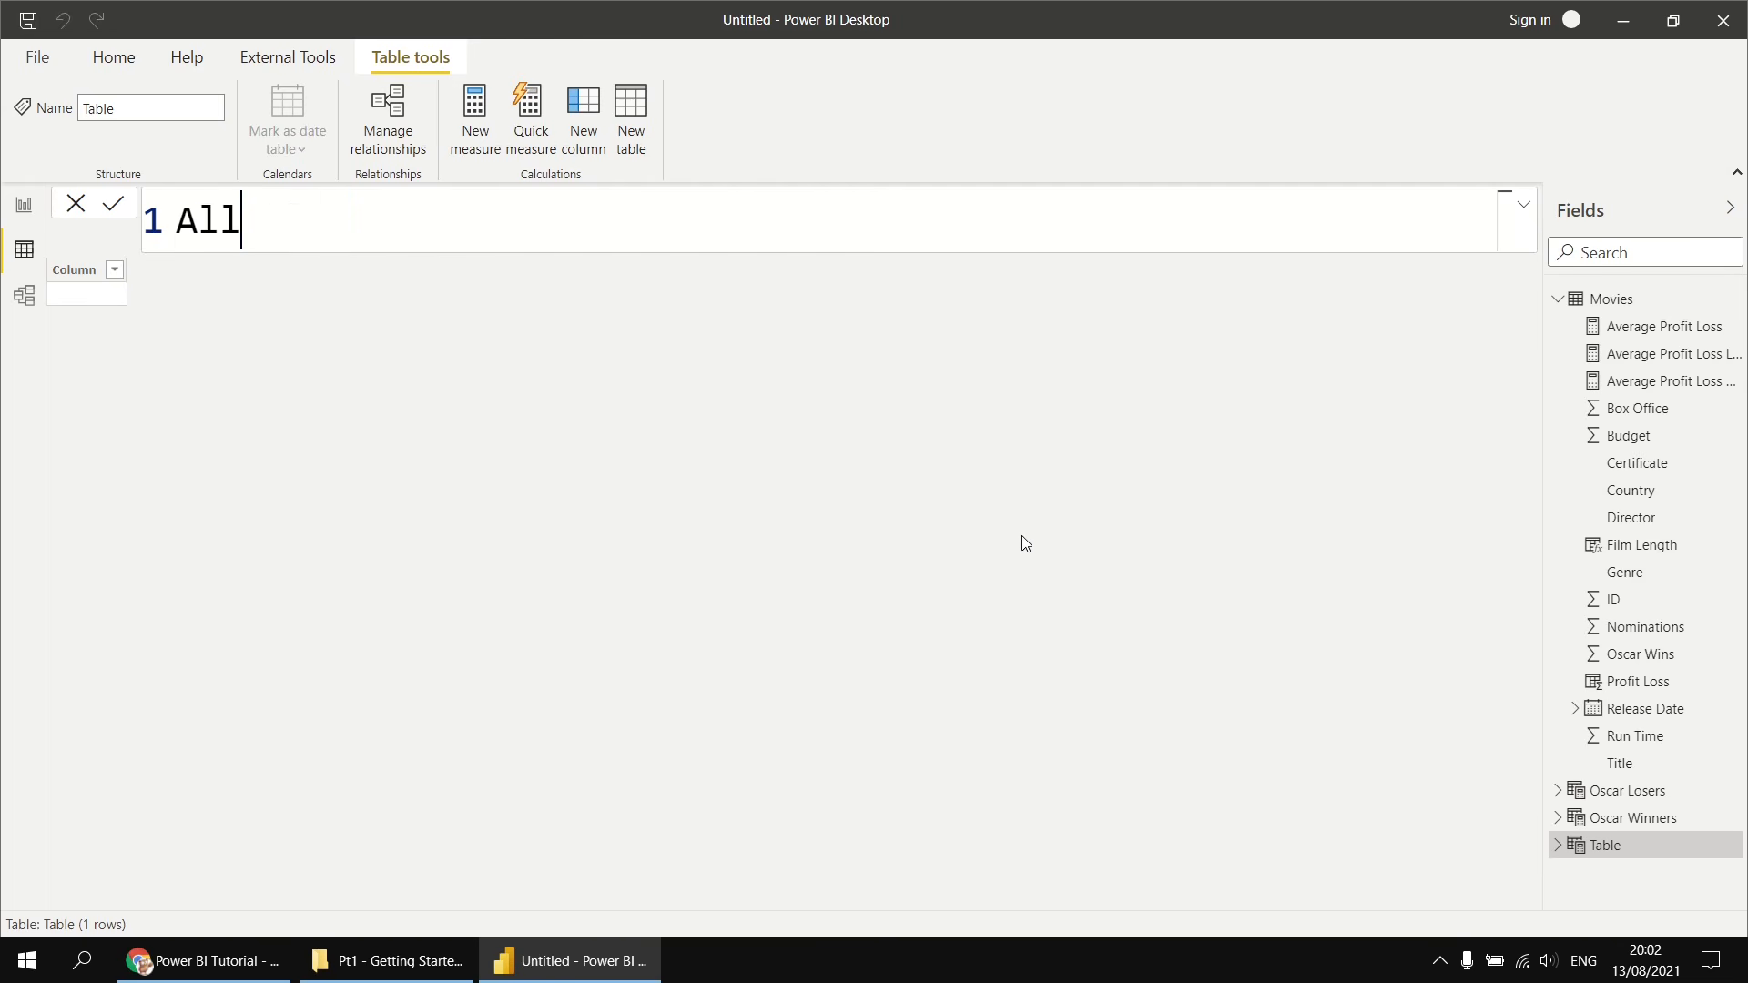
key("BackSpace")
key("BackSpace")
key("BackSpace")
key("BackSpace")
key("BackSpace")
type("Films = un")
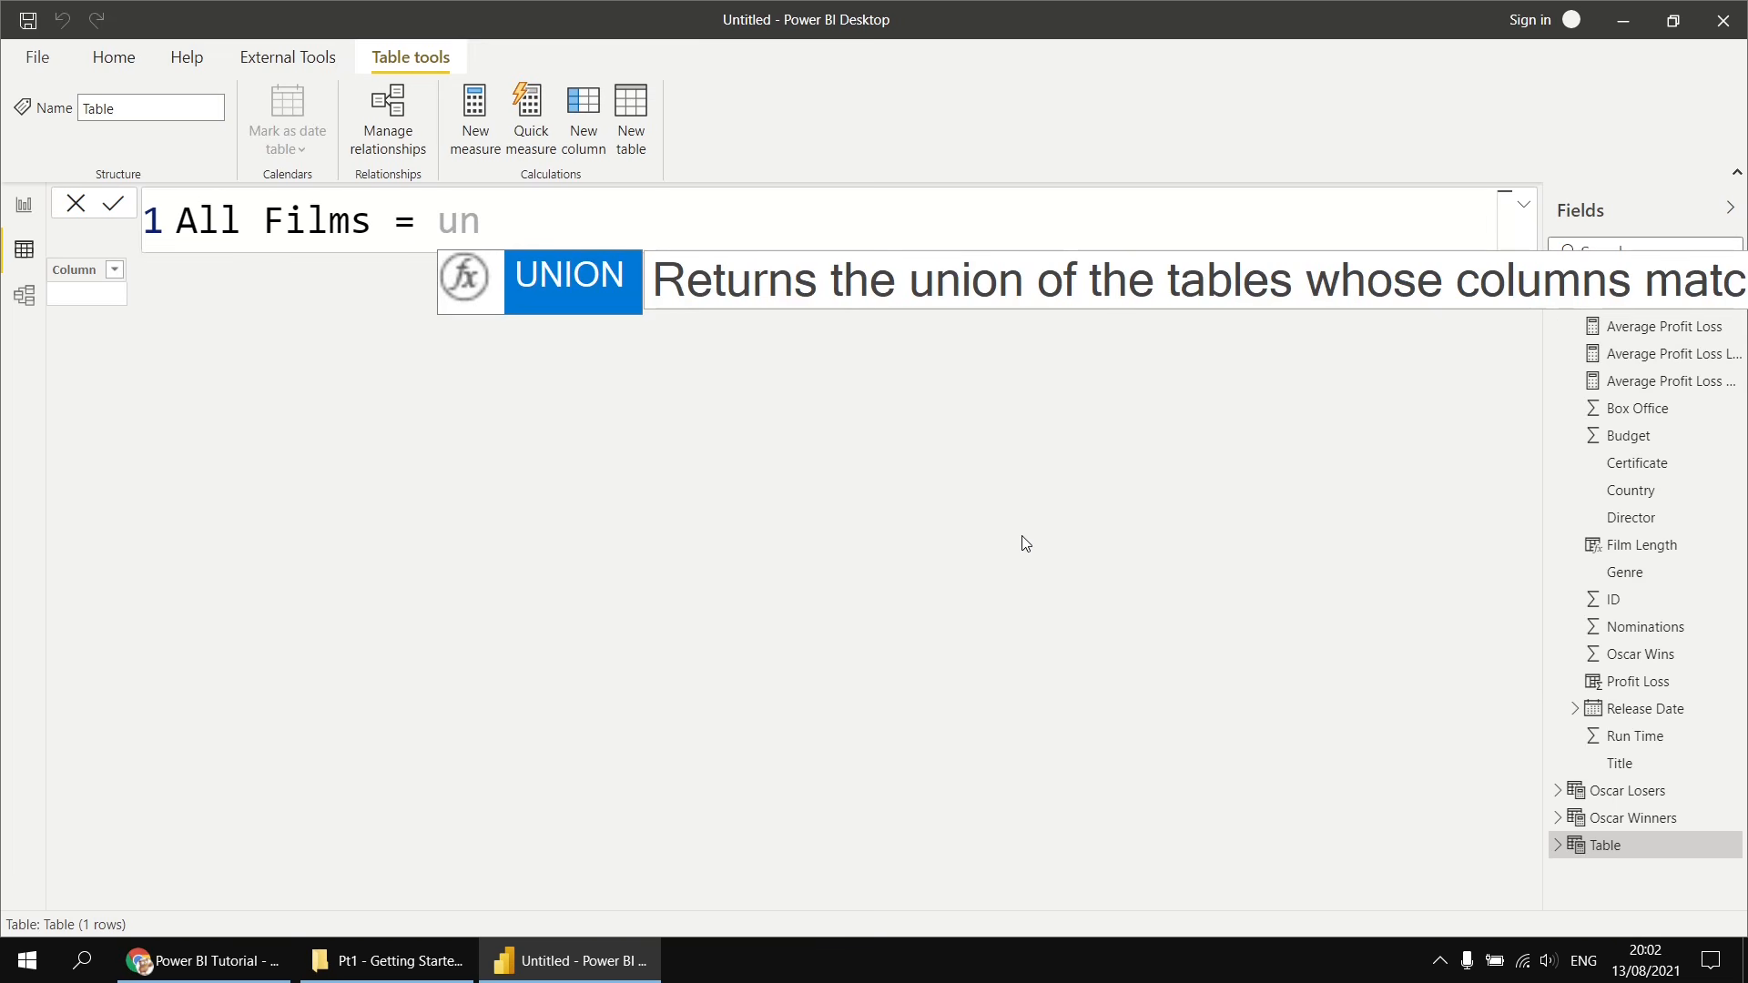
key("Tab")
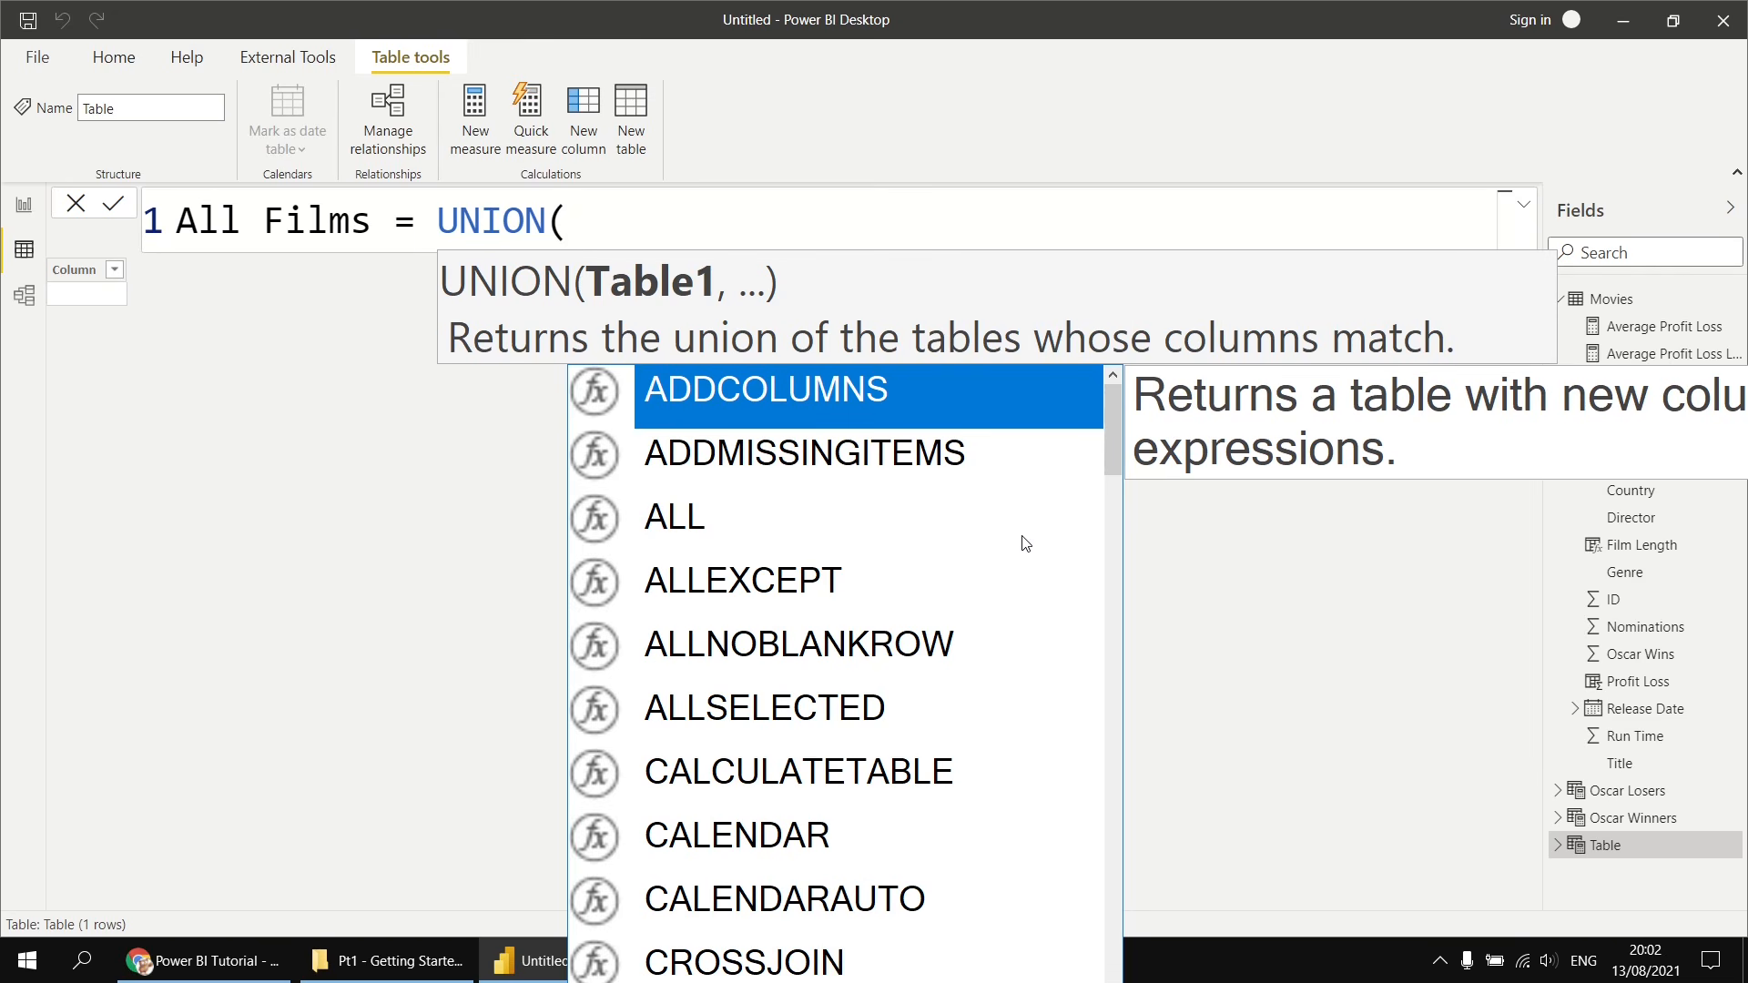
- Pass 'Oscar Losers' and 'Oscar Winners' as the UNION arguments, close the parenthesis and commit the table
type("o")
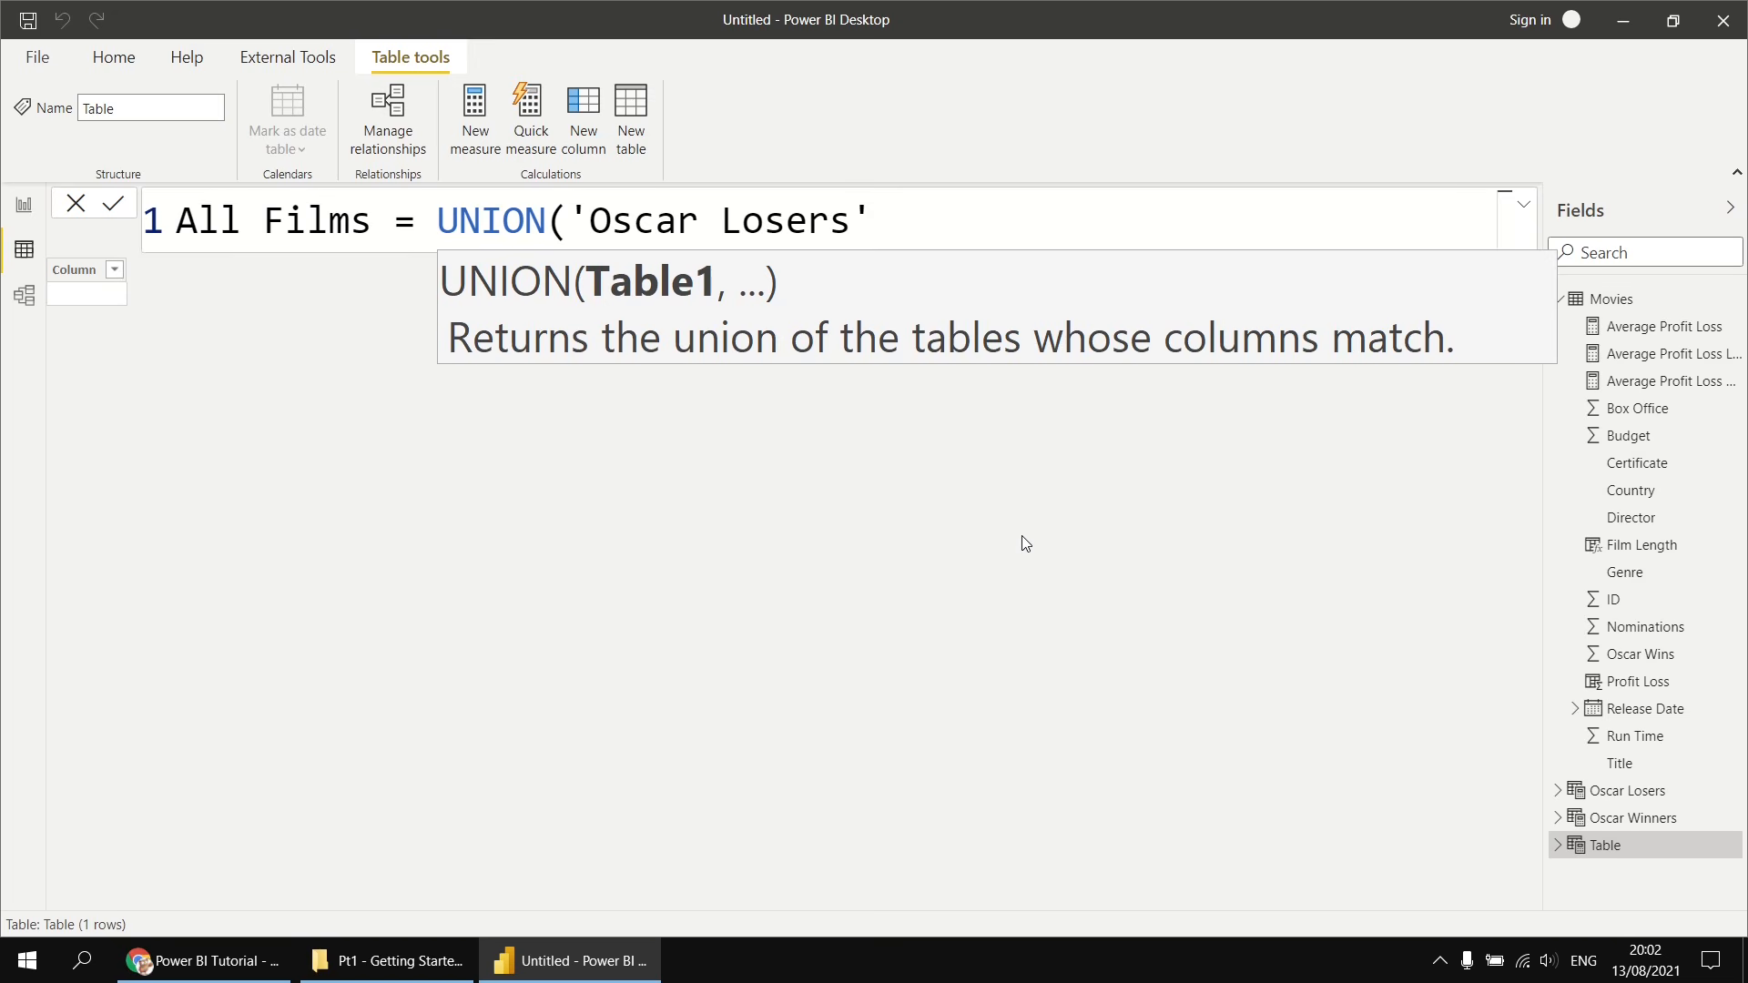
type(", o")
key("Down")
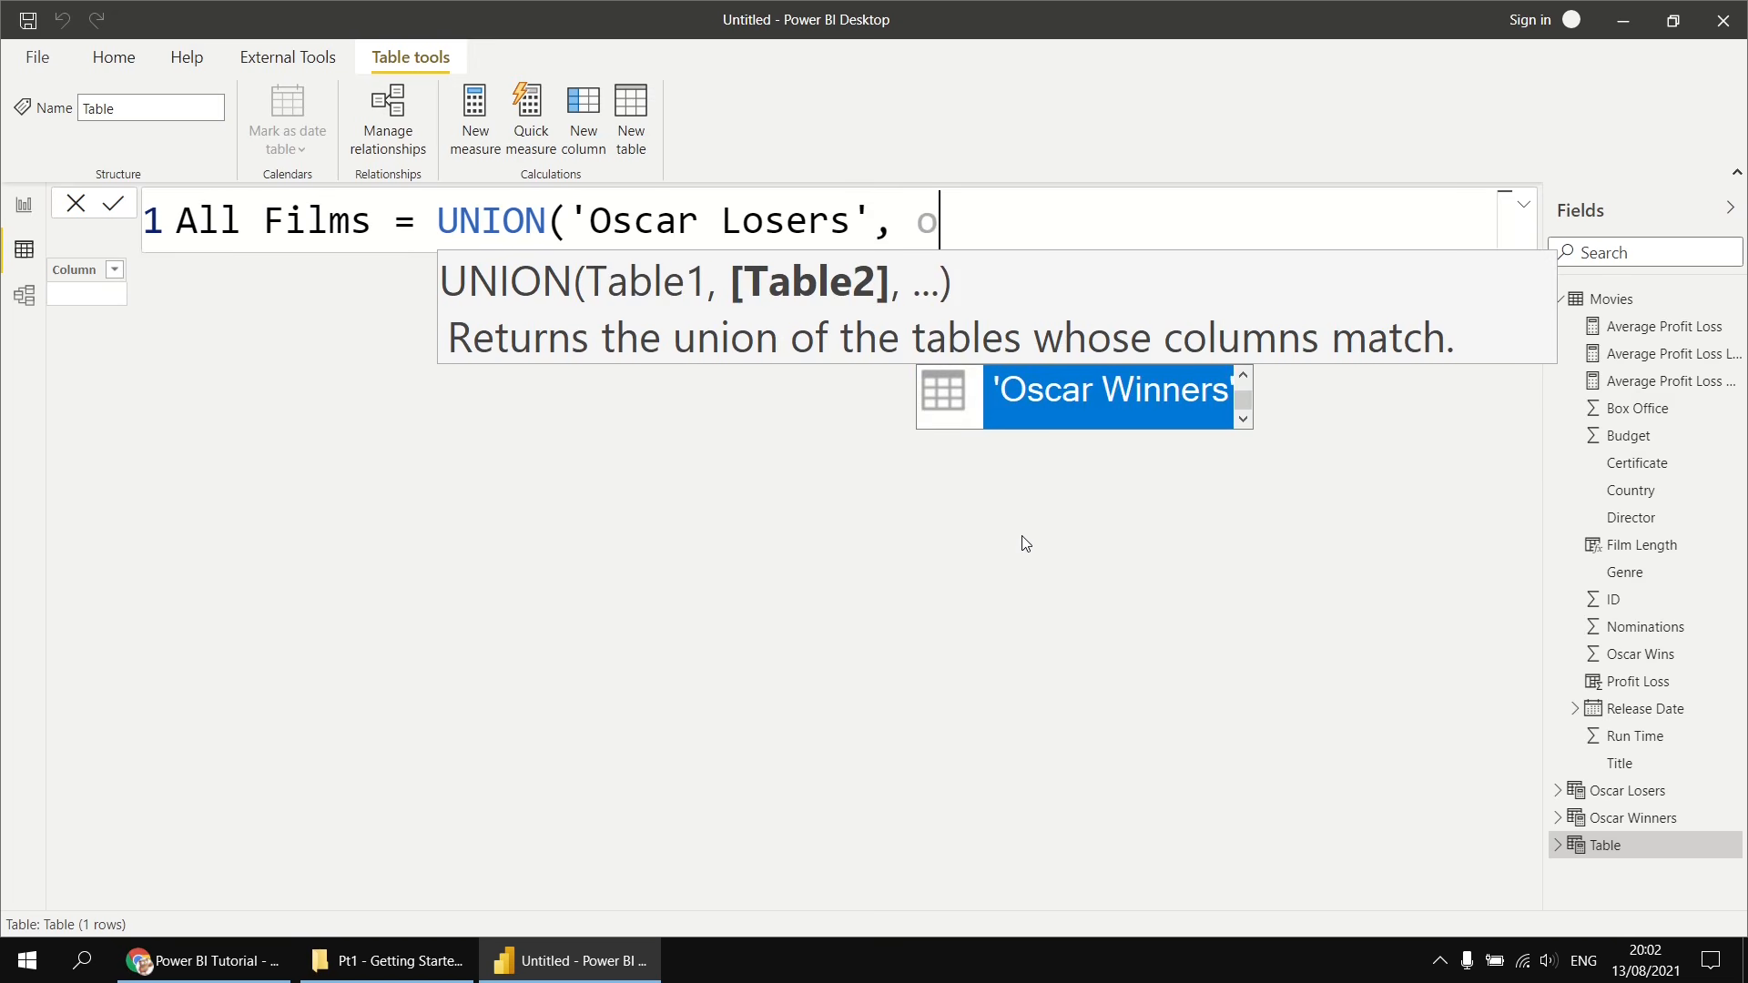
key("Tab")
type(")")
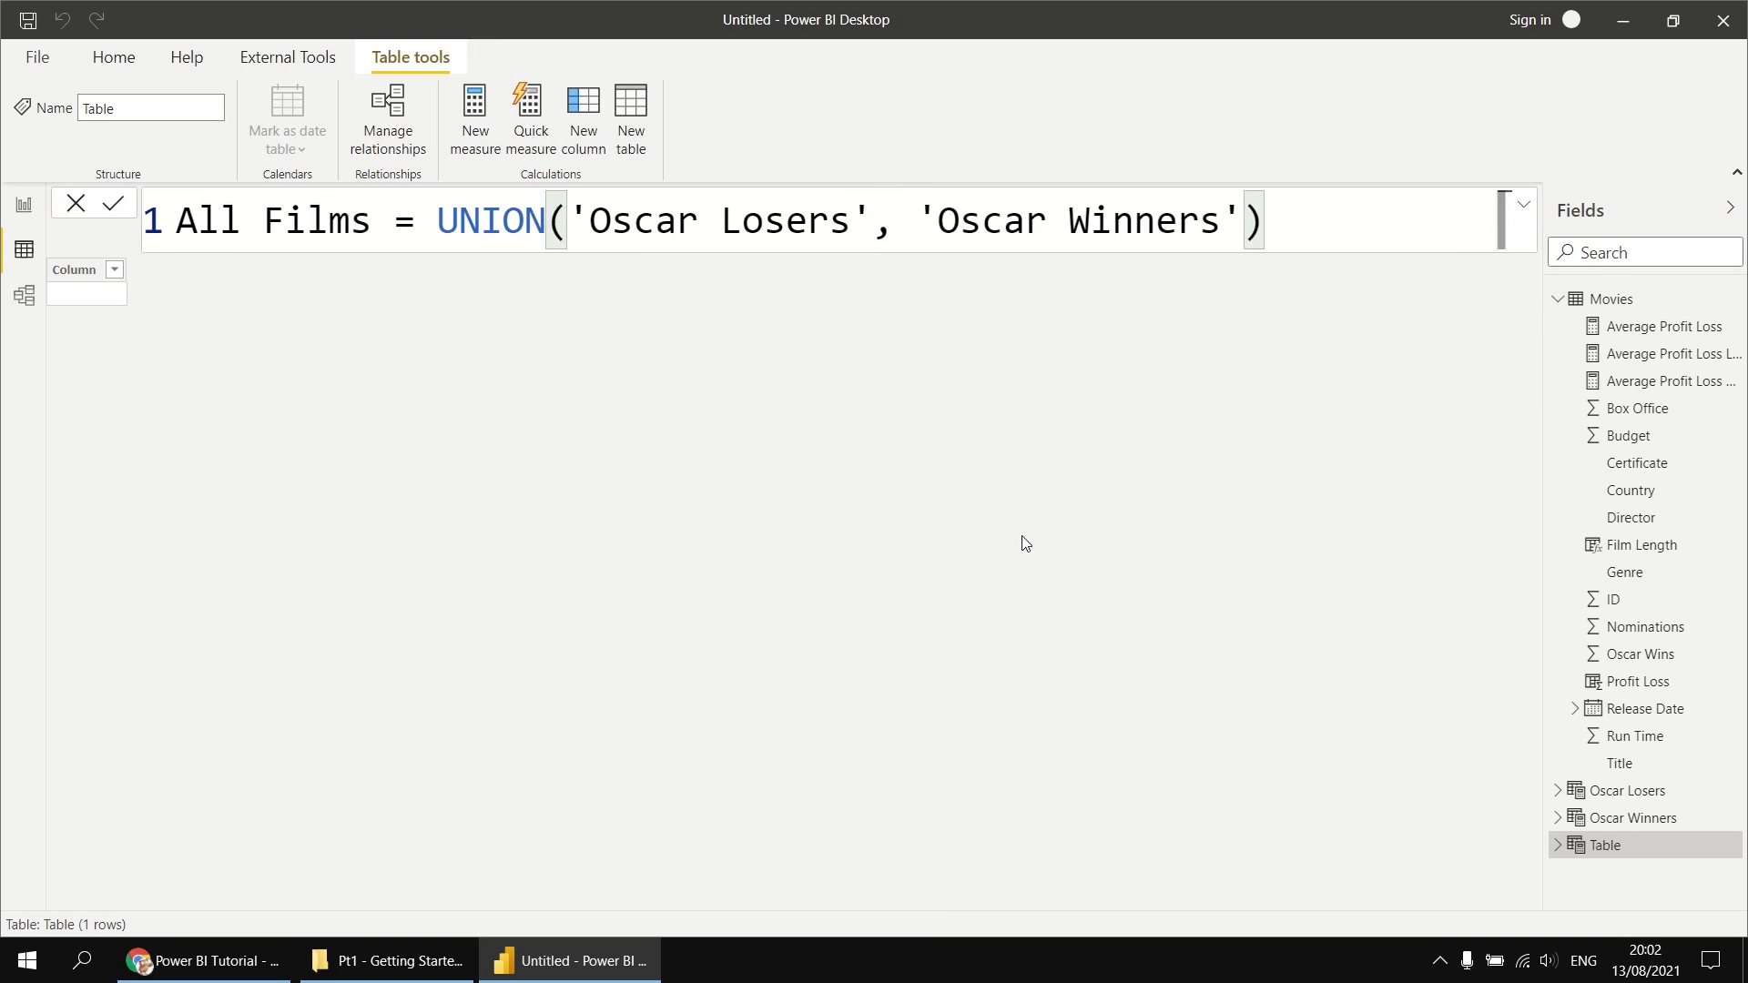
key("Return")
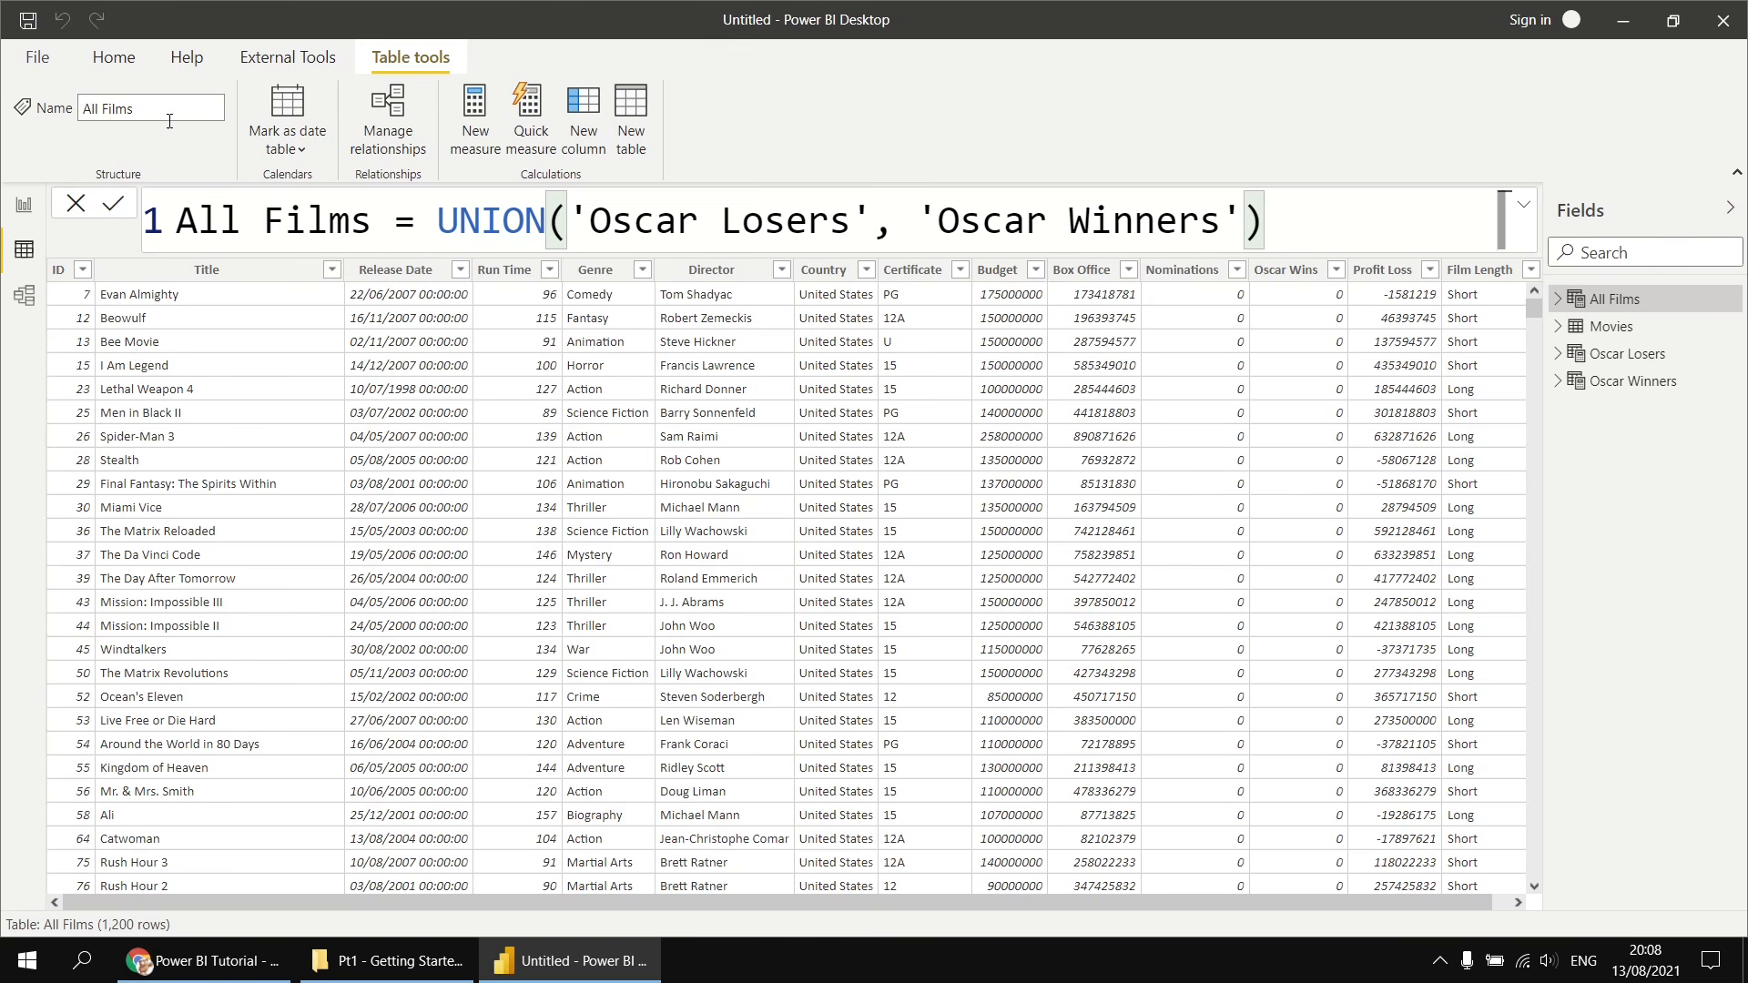
- Add a new report page and insert a clustered column chart sized across the lower part of the canvas
left_click(23, 207)
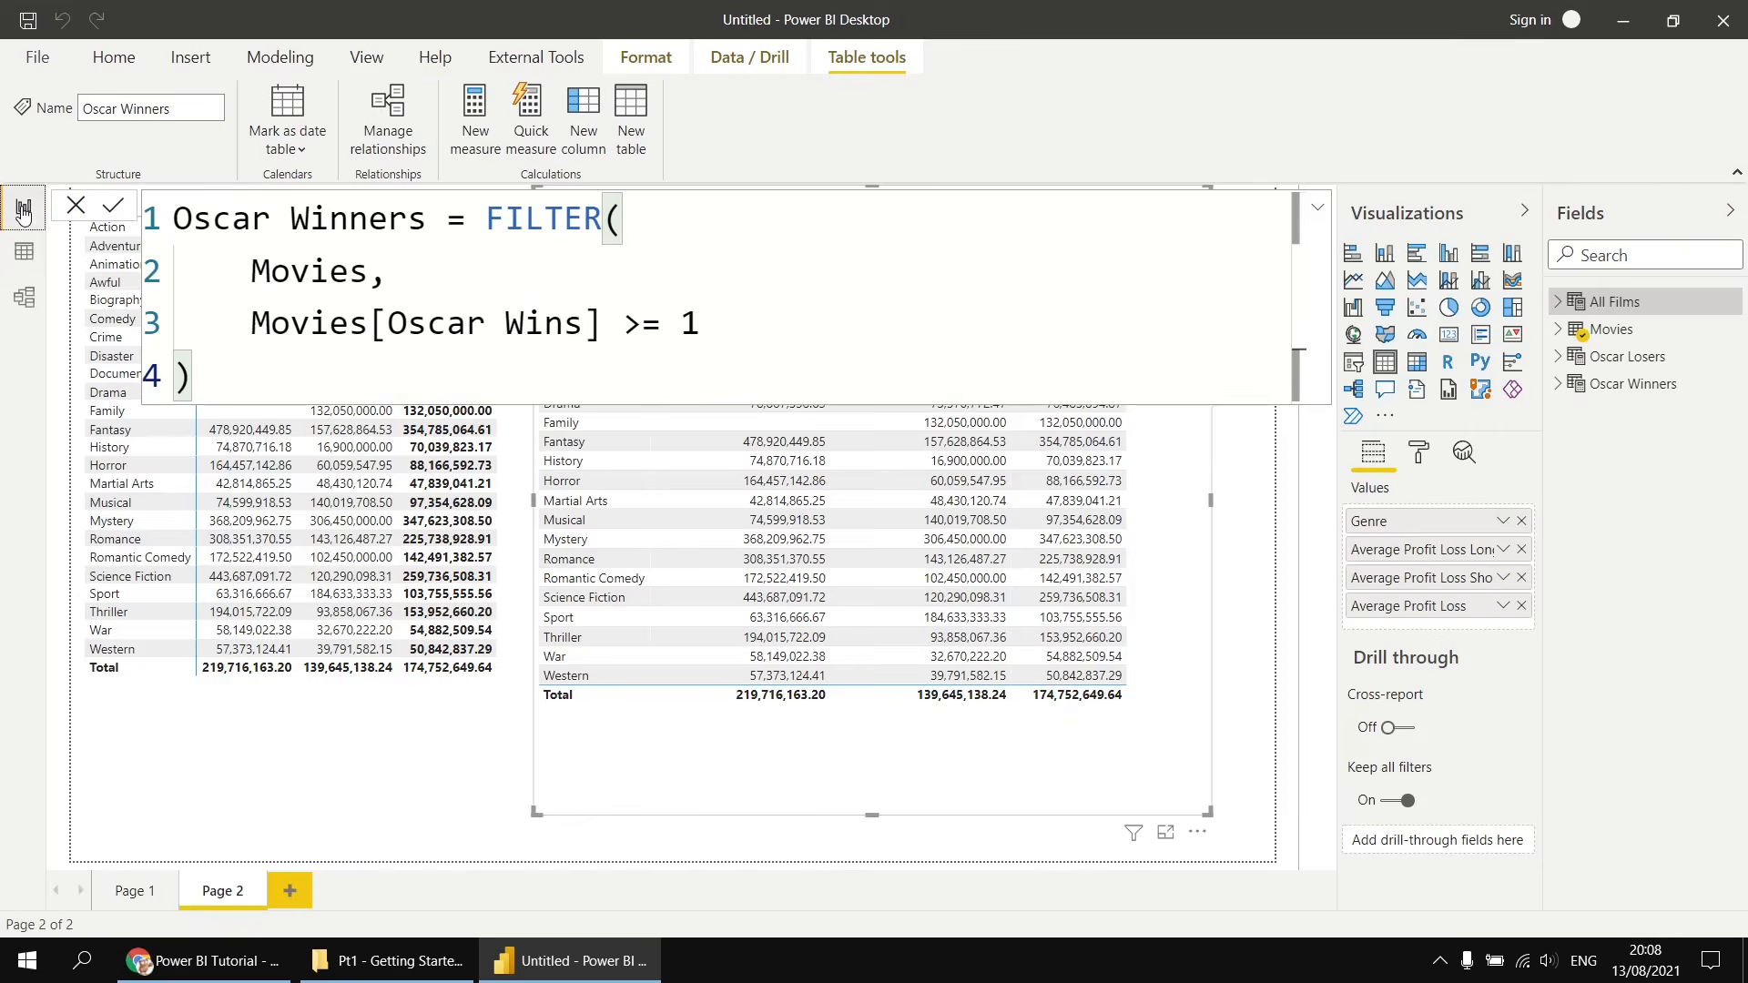
left_click(297, 888)
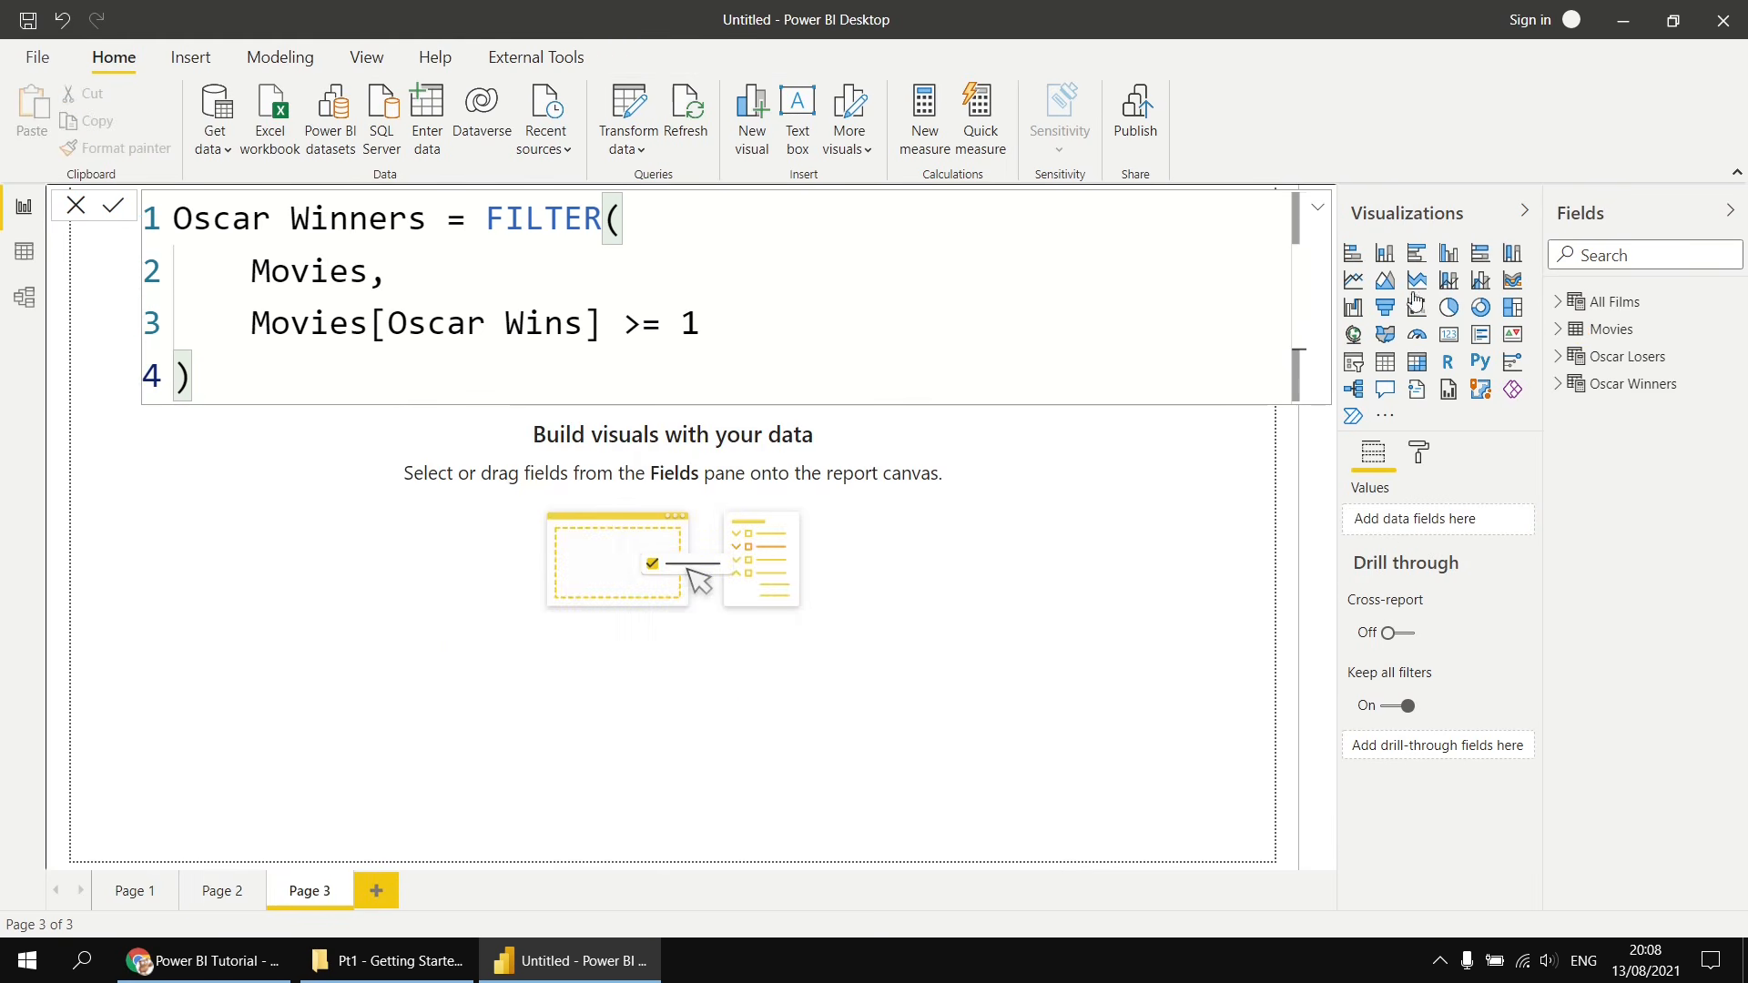
left_click(1450, 254)
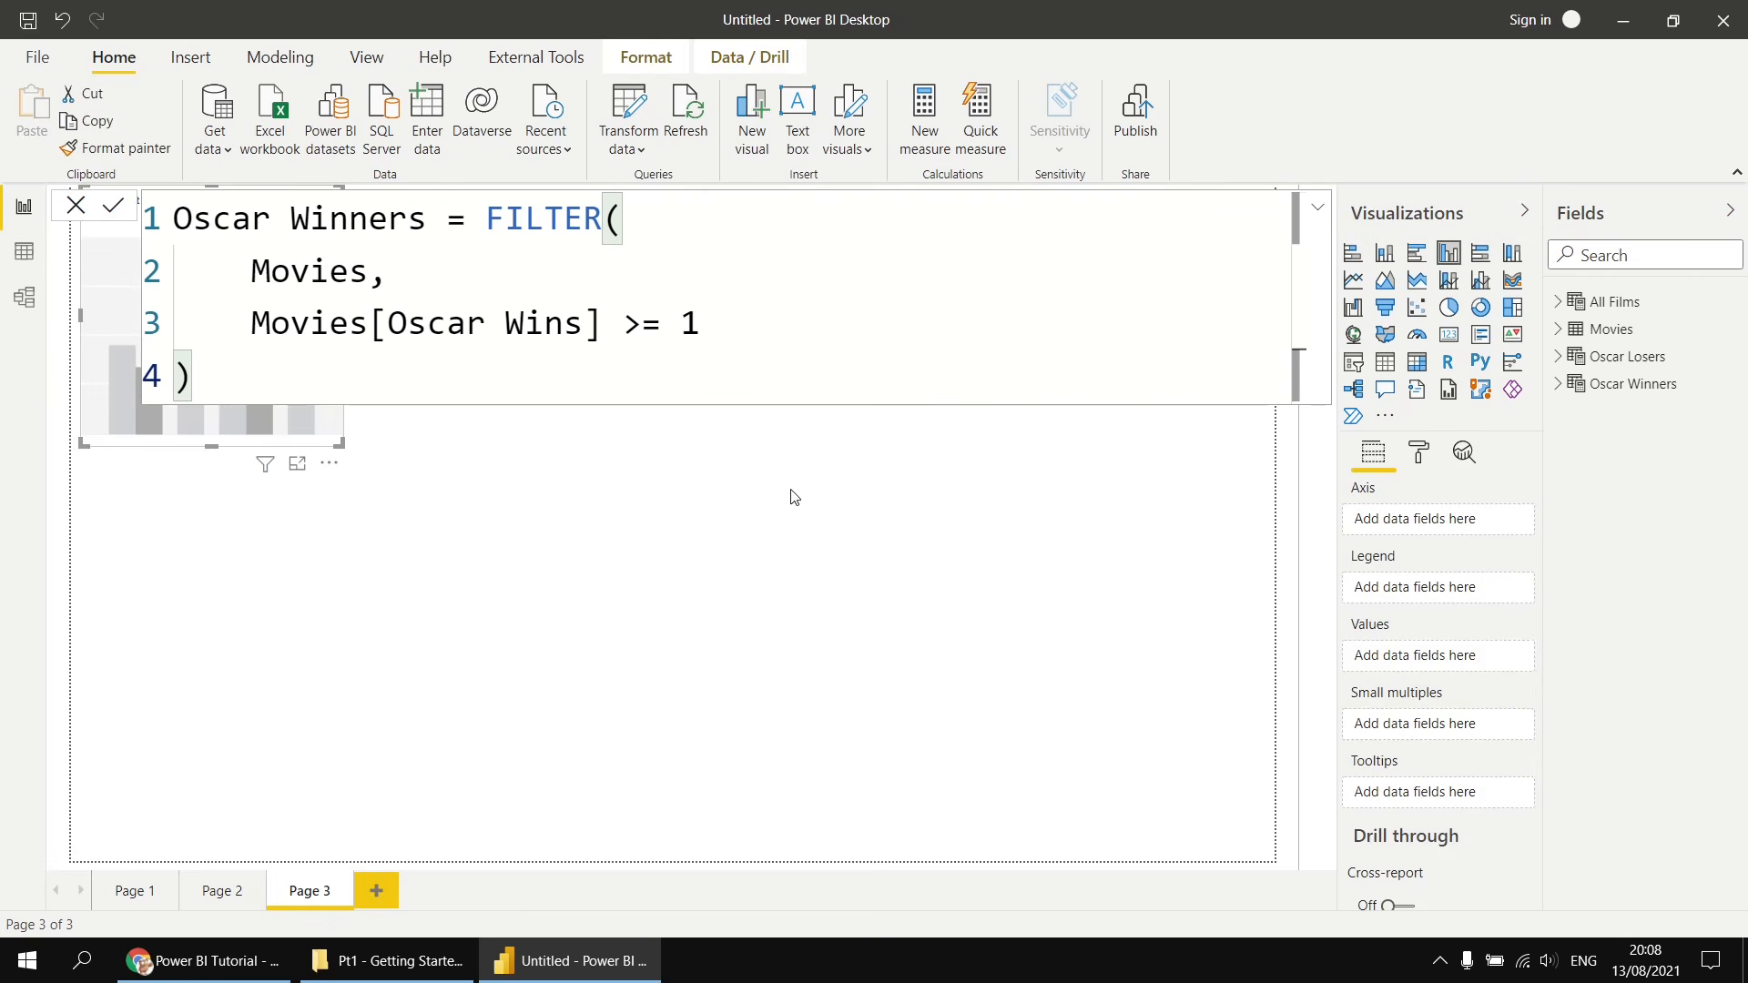
left_click_drag(179, 445, 91, 866)
left_click_drag(333, 601, 1149, 416)
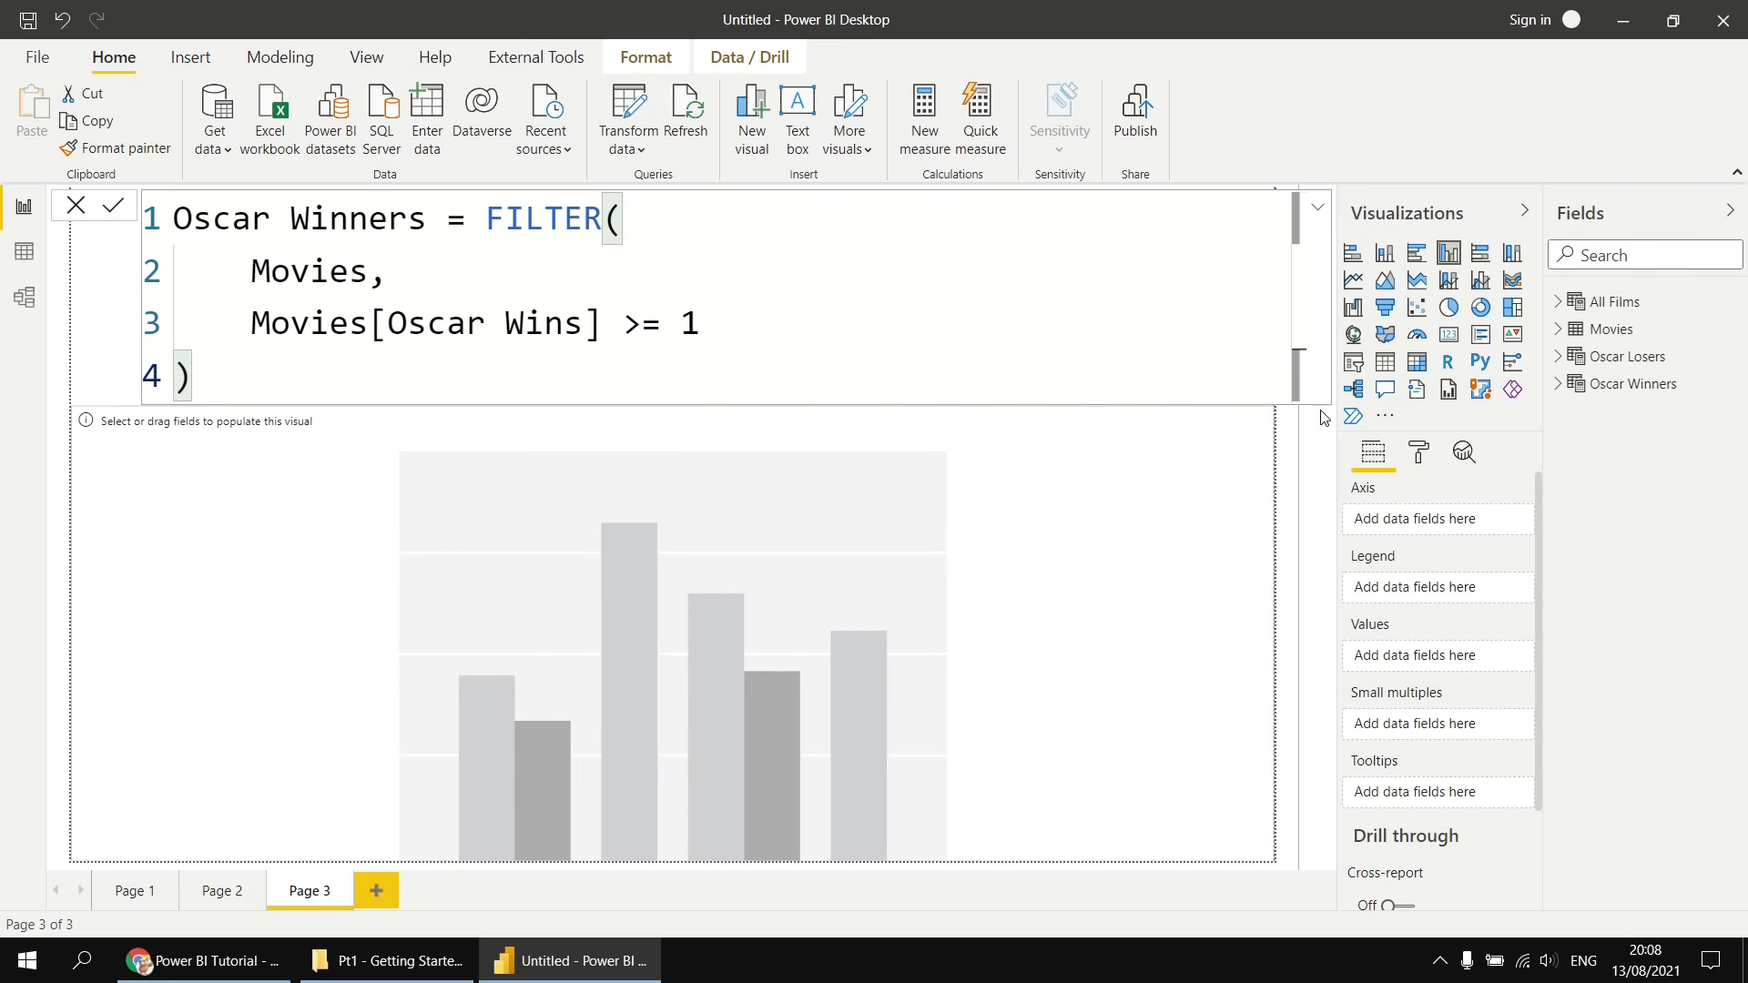
- Put Movies Genre on the chart's axis and Profit Loss in its values, then stretch the chart's top edge upward
left_click(1589, 332)
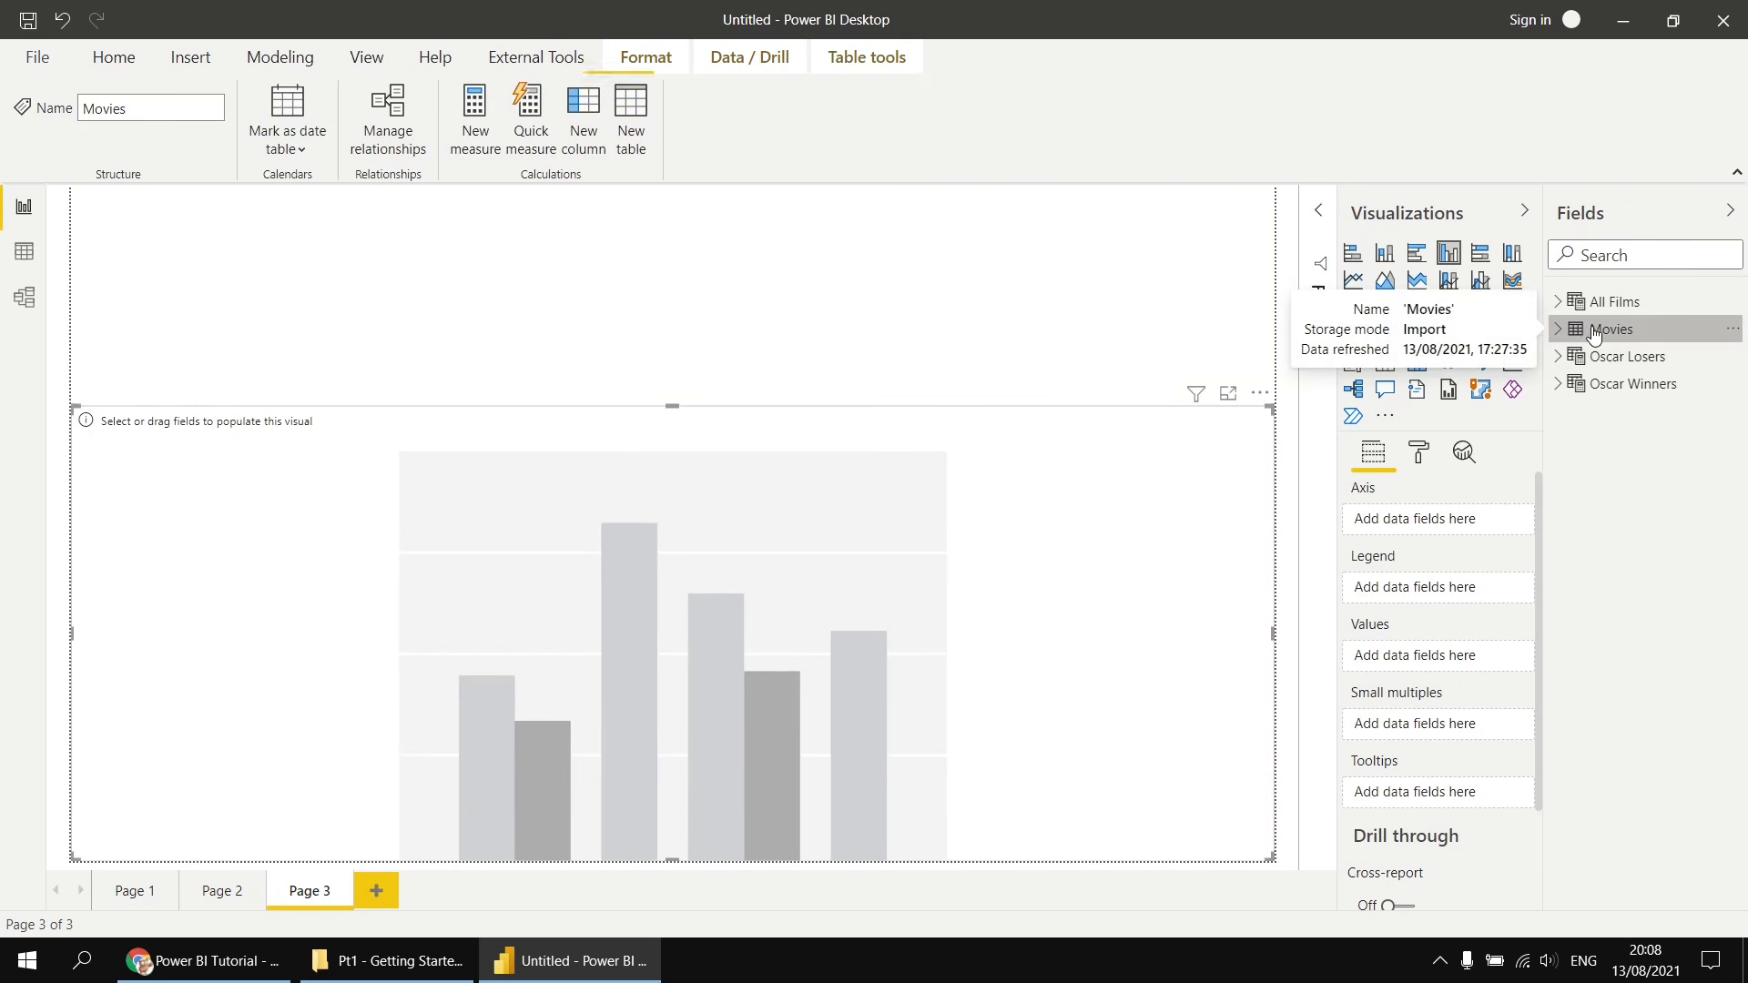
left_click(1562, 332)
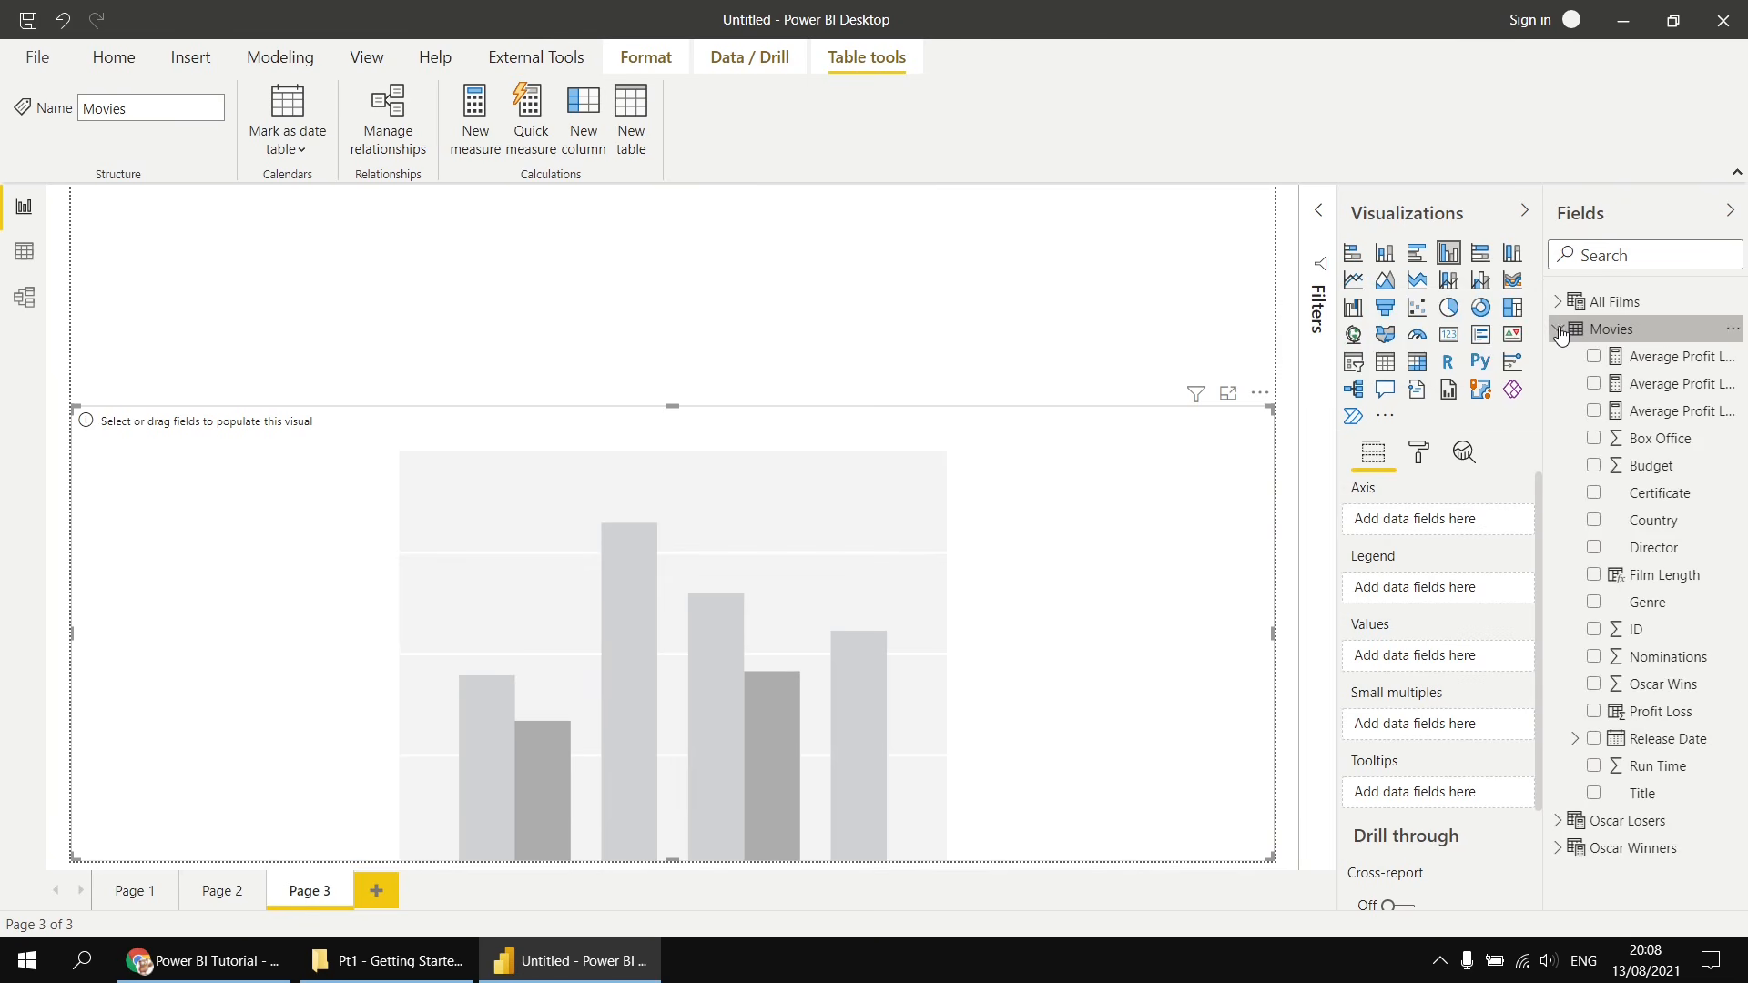
left_click_drag(1647, 603, 1446, 530)
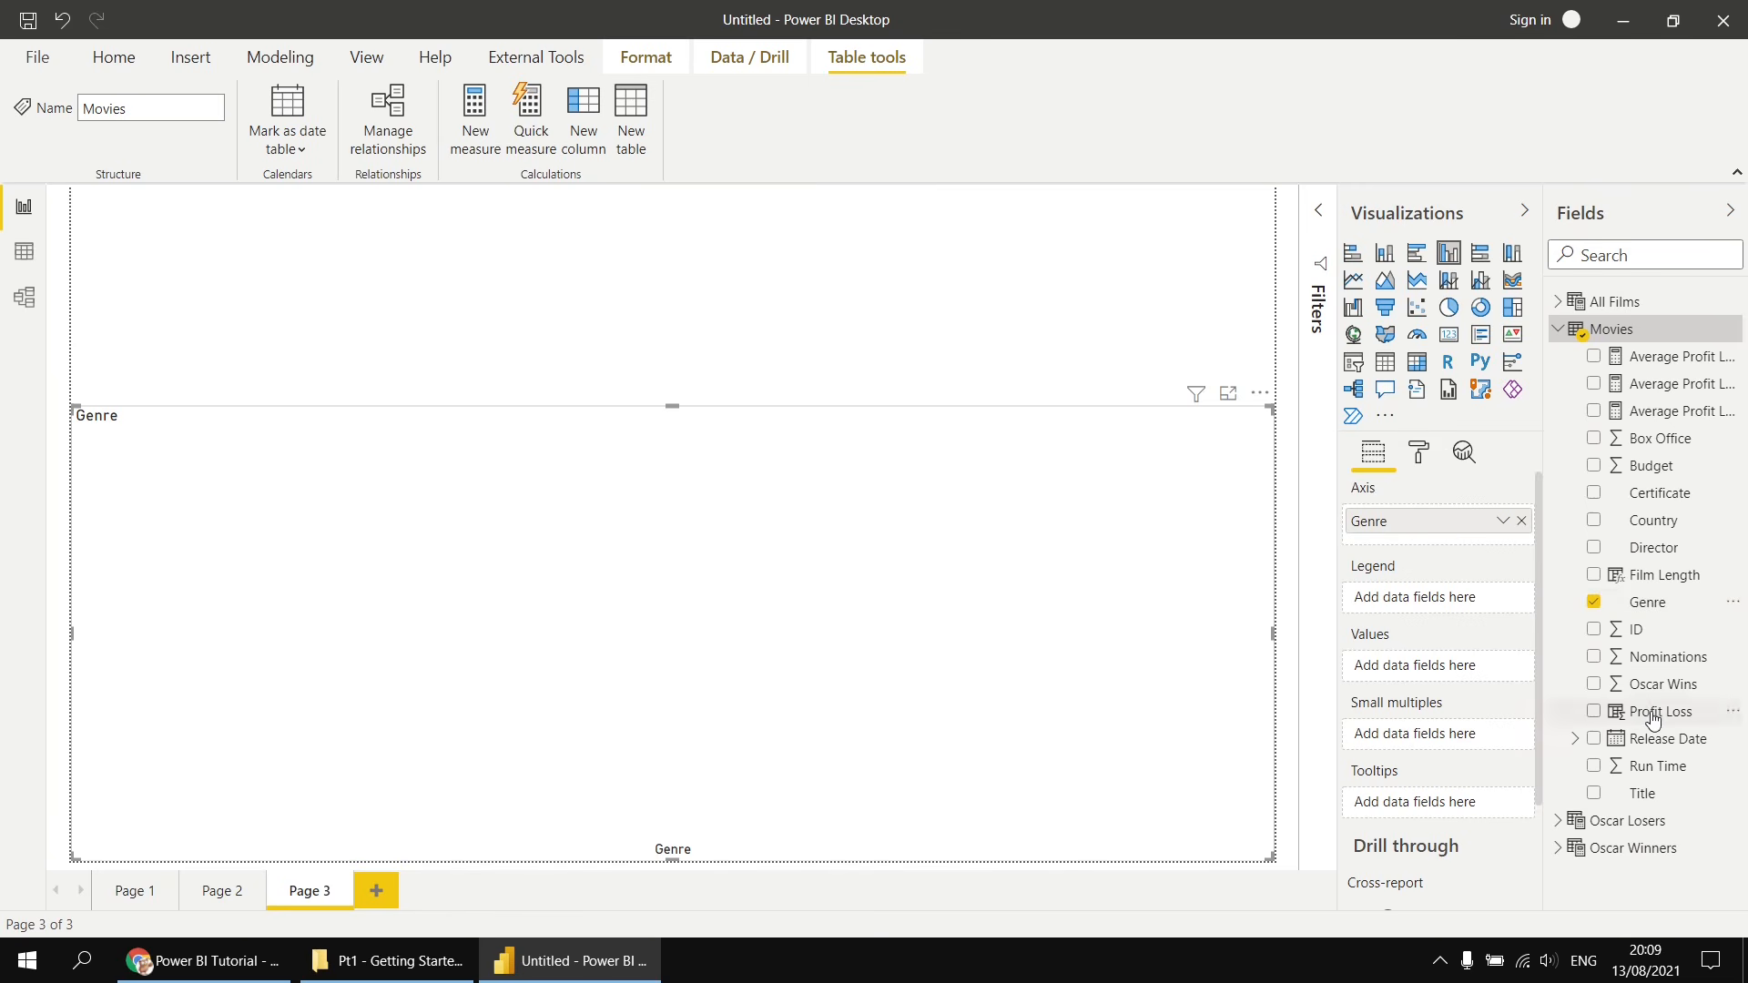
left_click_drag(1653, 720, 1439, 669)
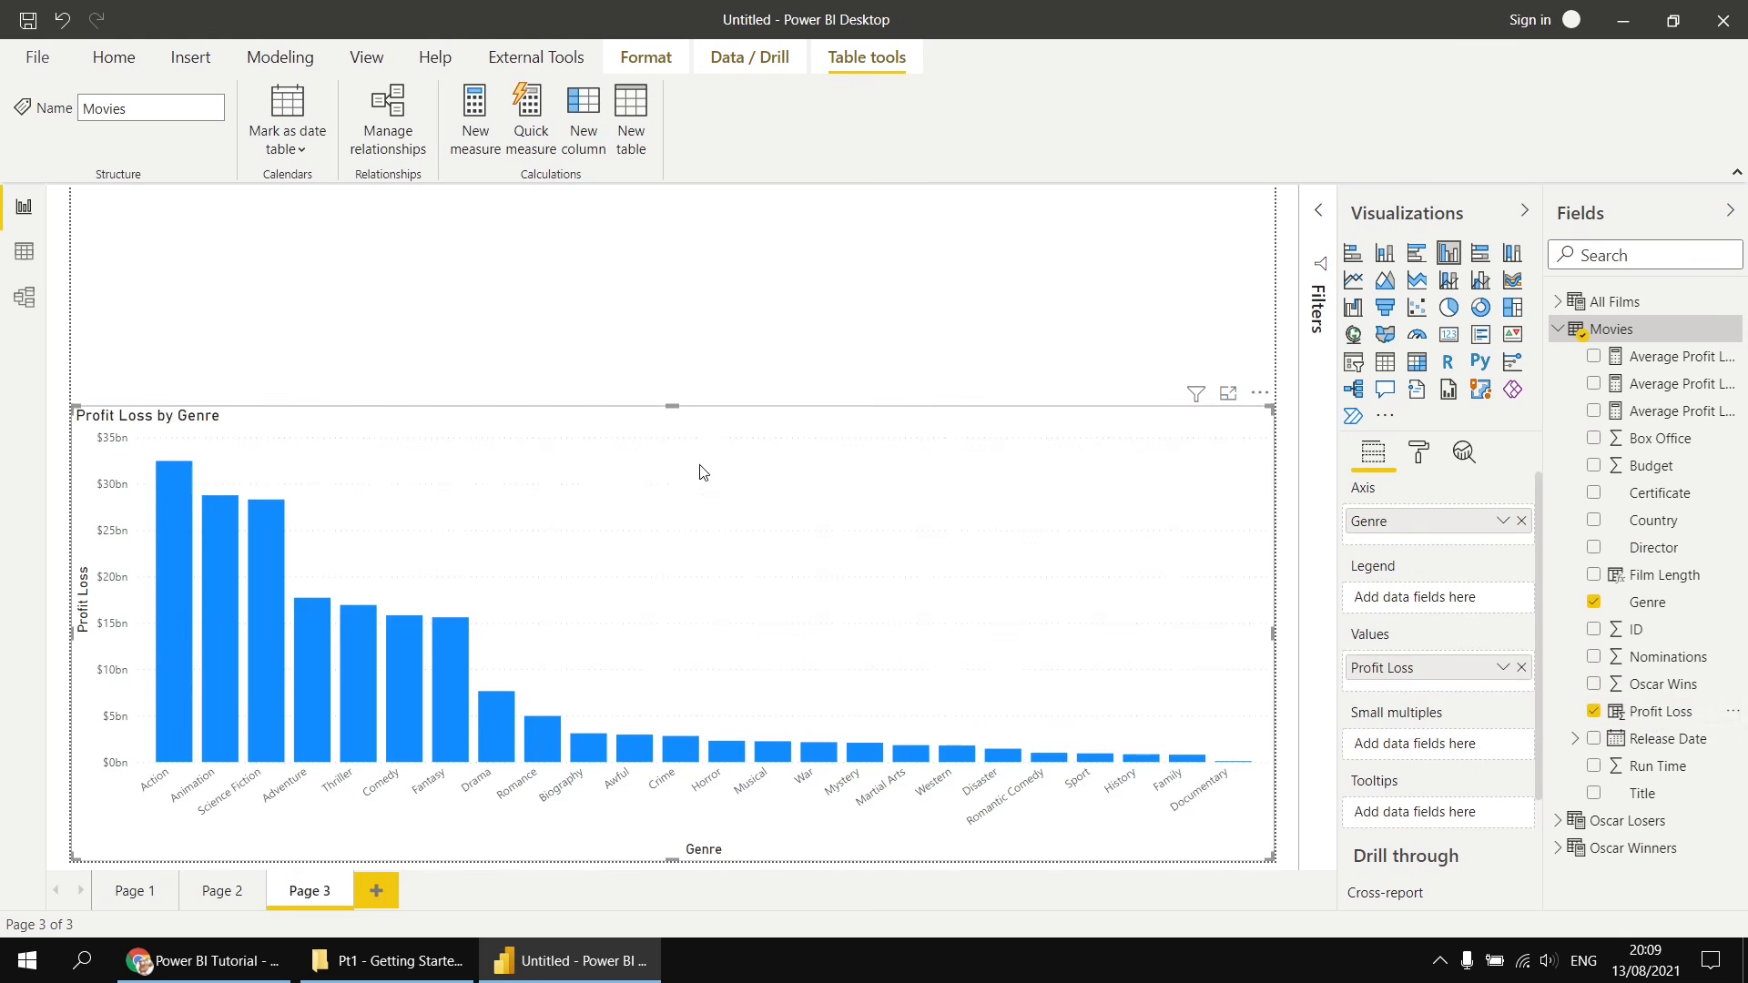
left_click_drag(671, 406, 671, 355)
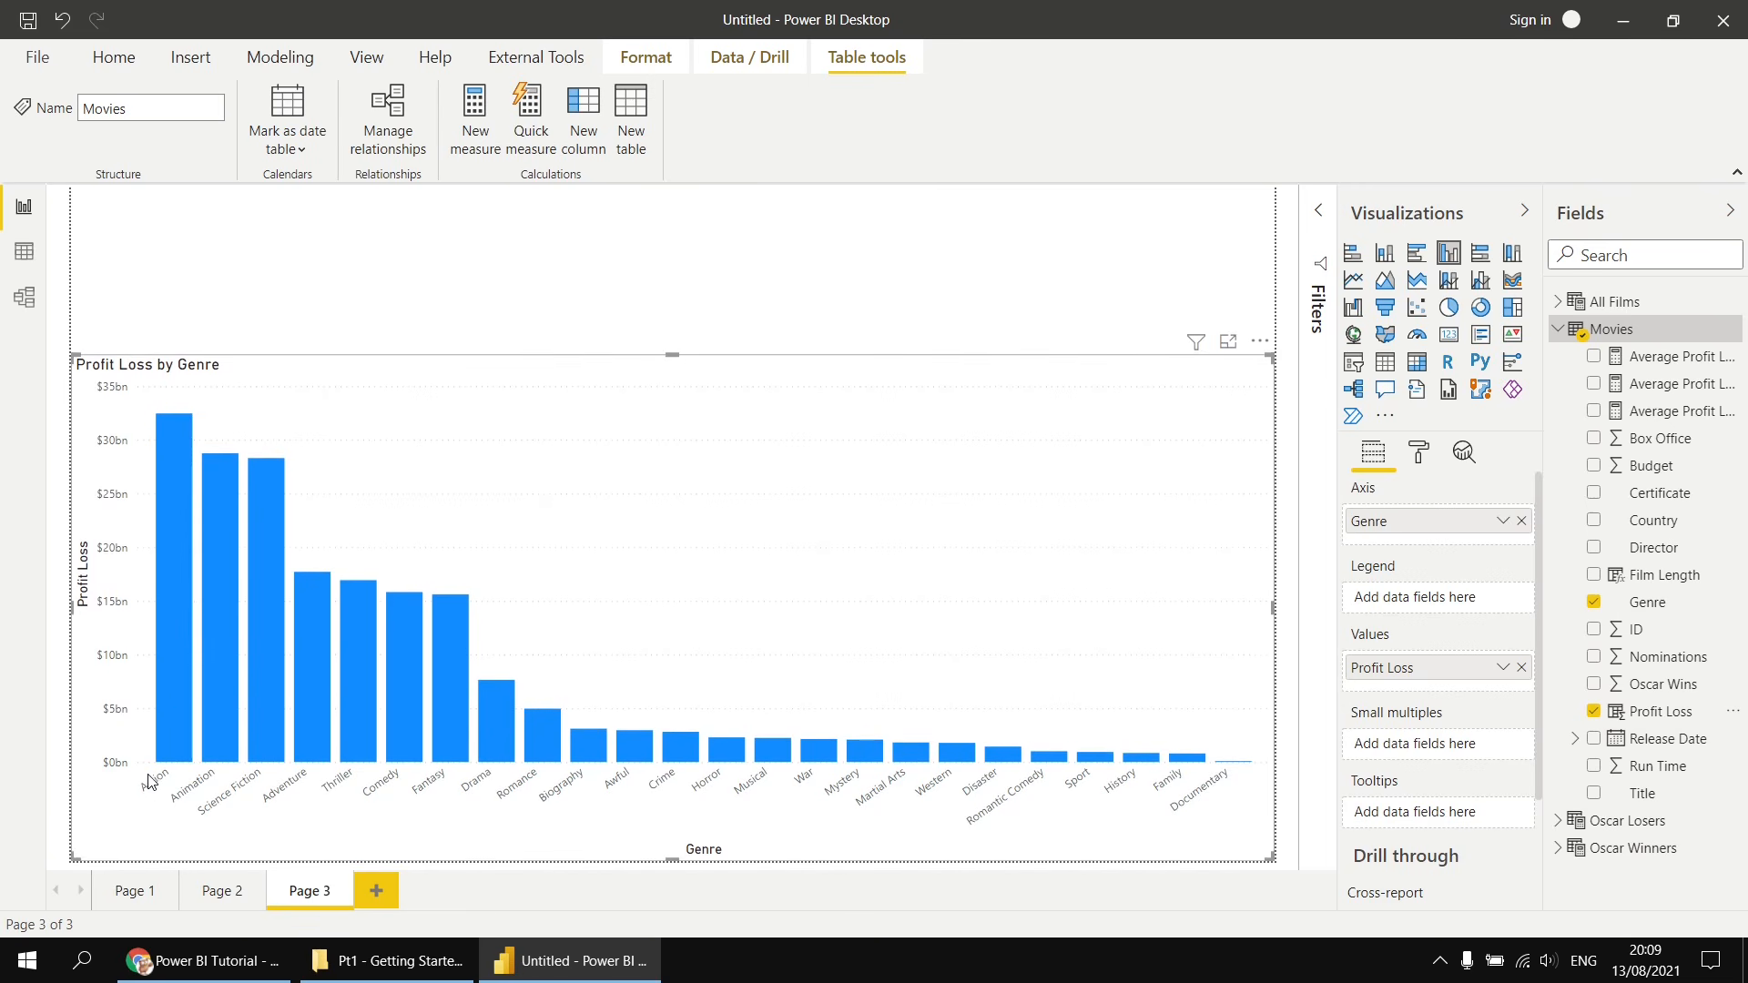
- Sort the chart ascending and sort it by Genre
left_click(1260, 343)
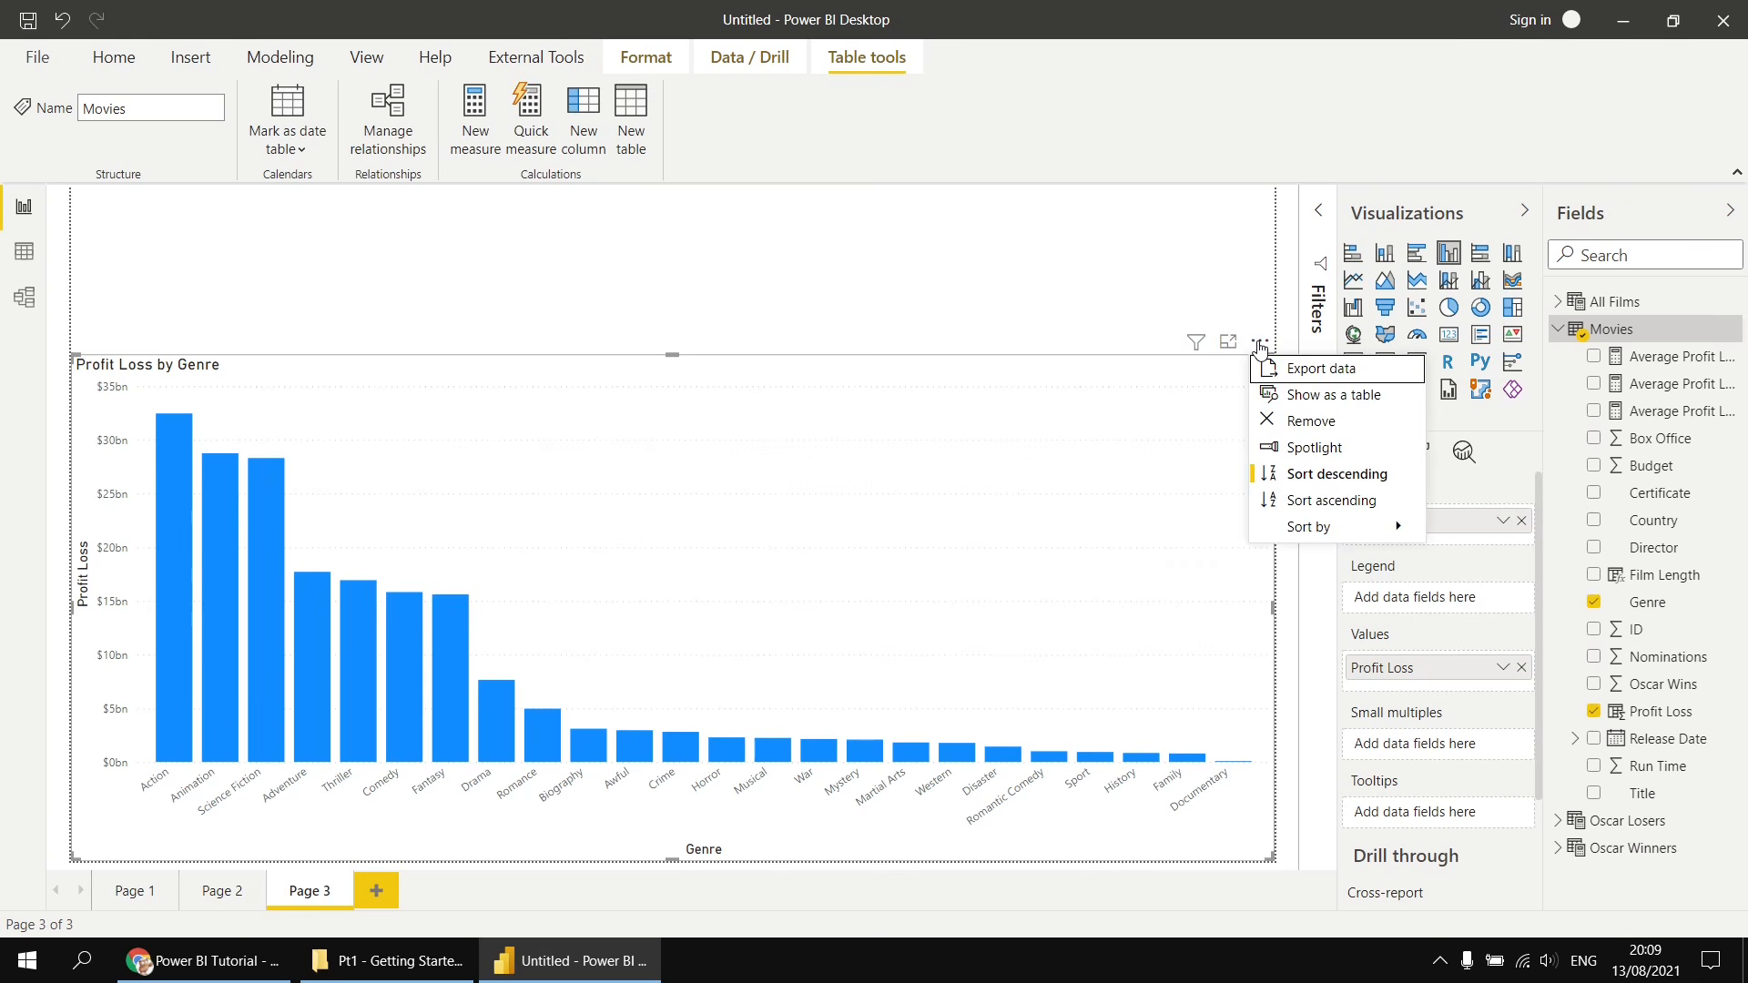
left_click(1311, 507)
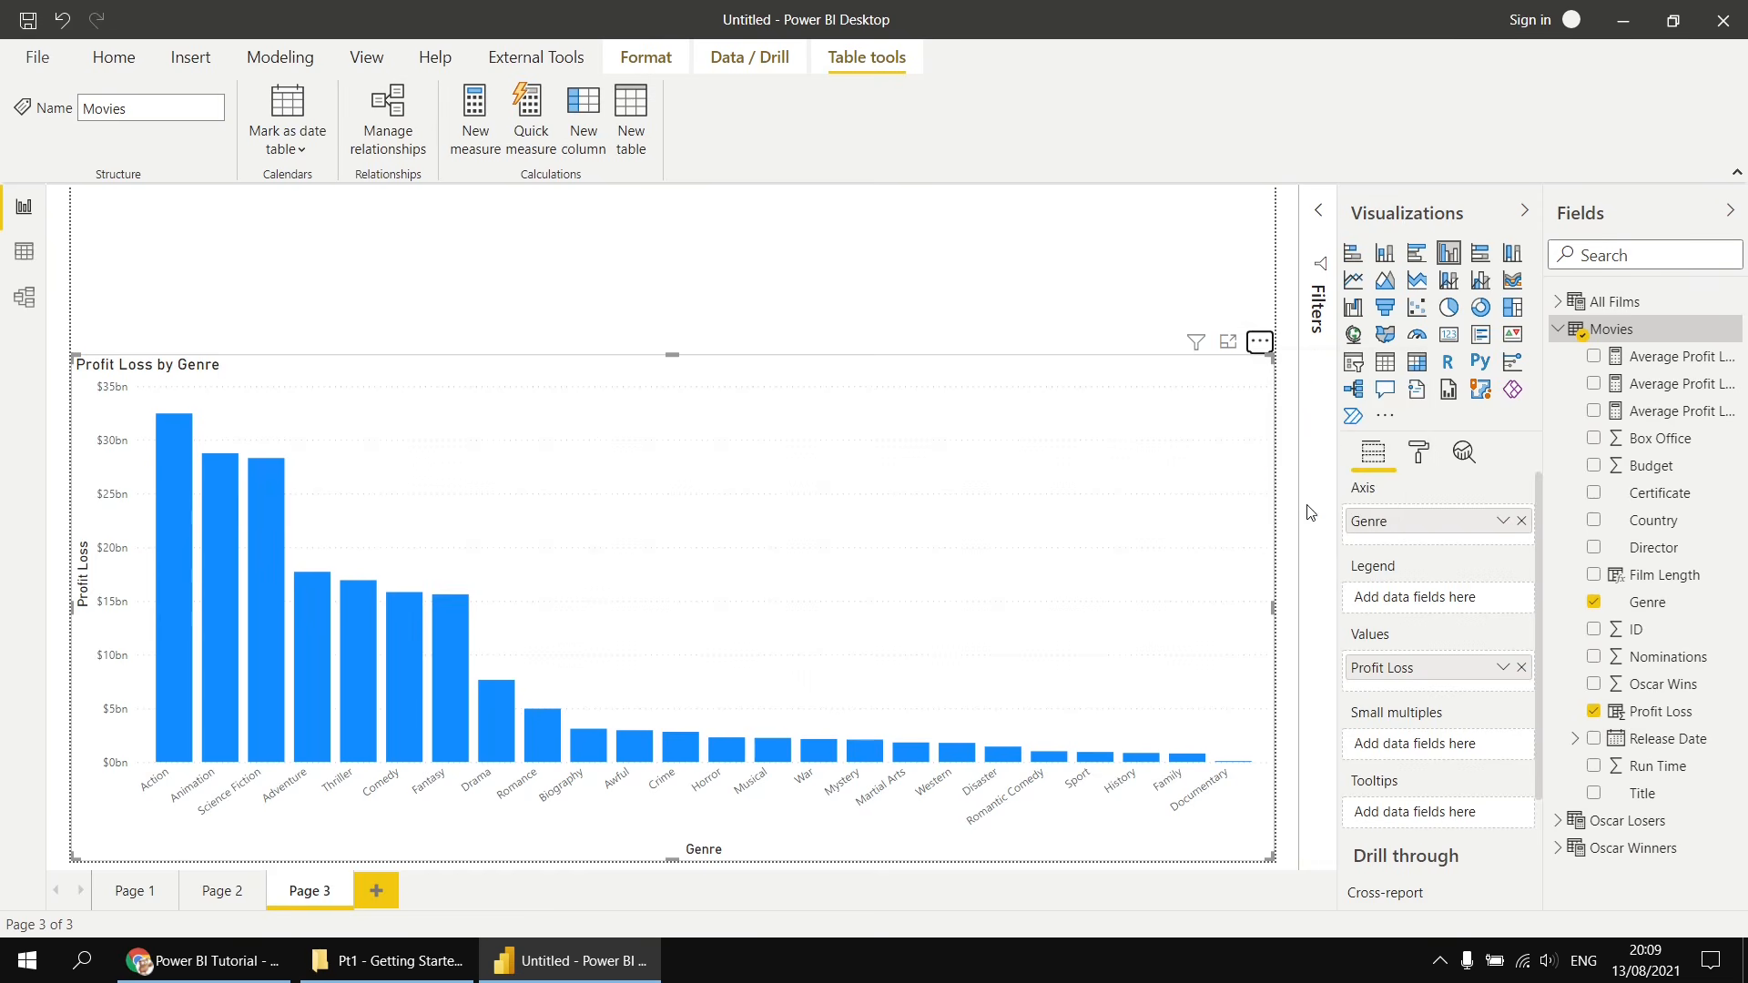
left_click(1260, 341)
mouse_move(1309, 533)
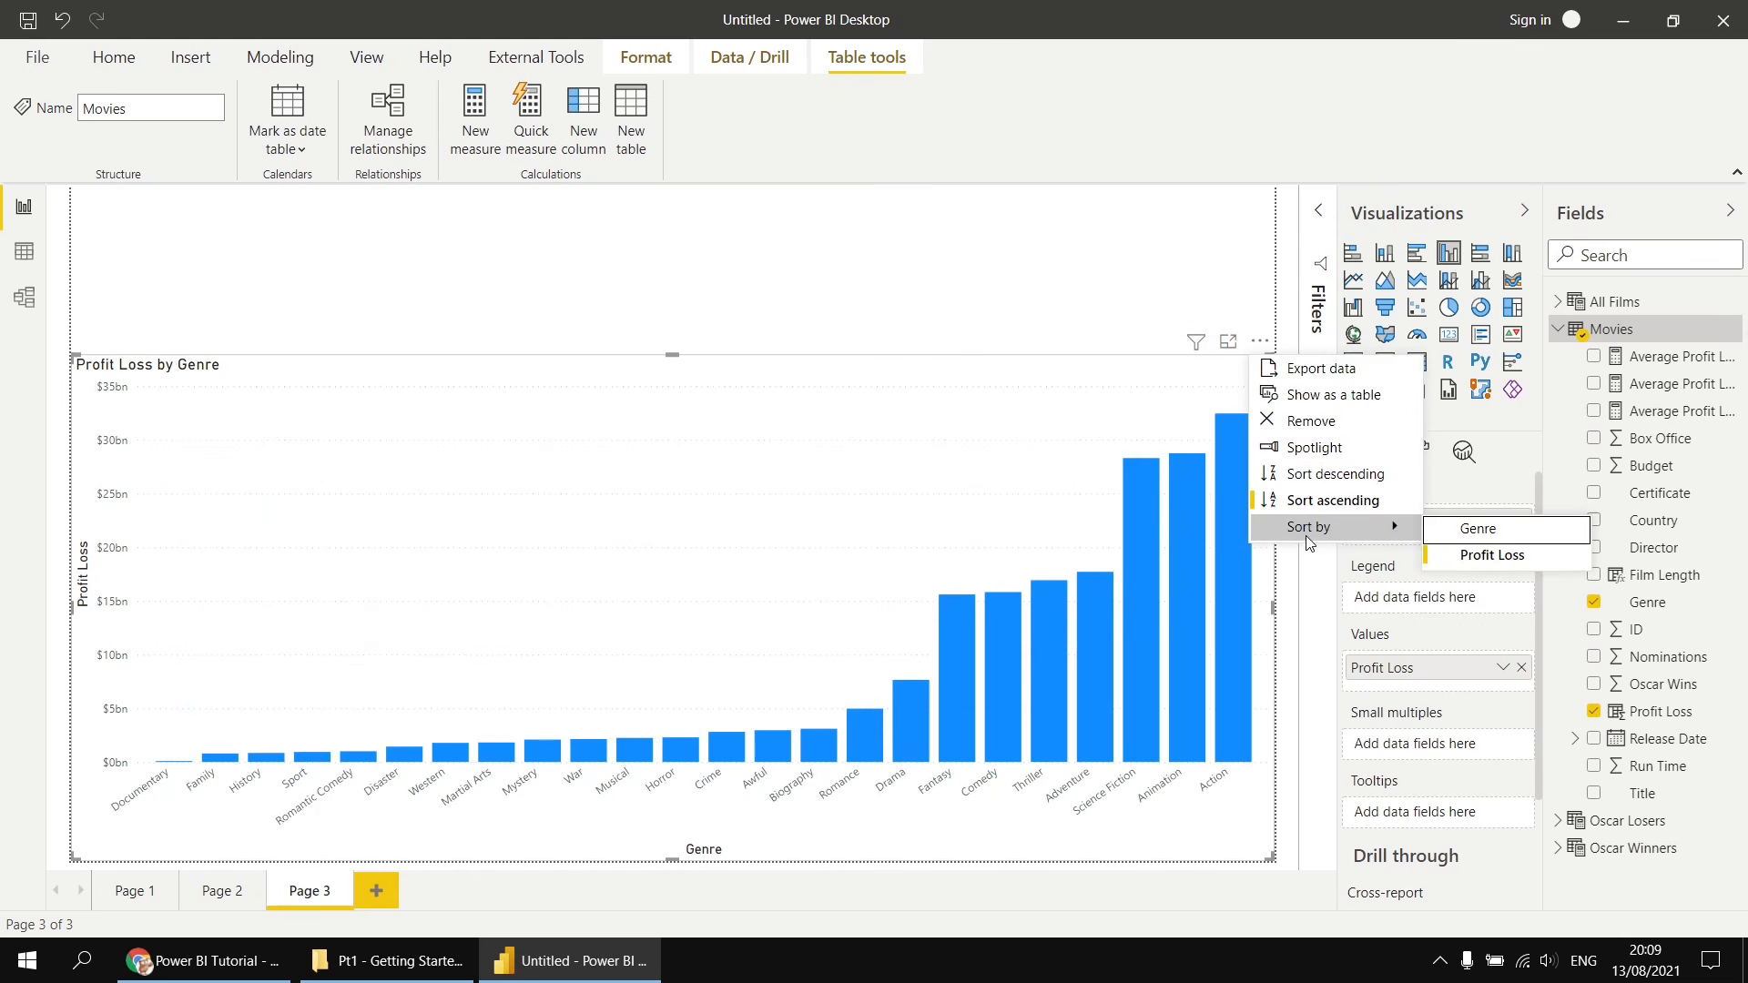
left_click(1440, 528)
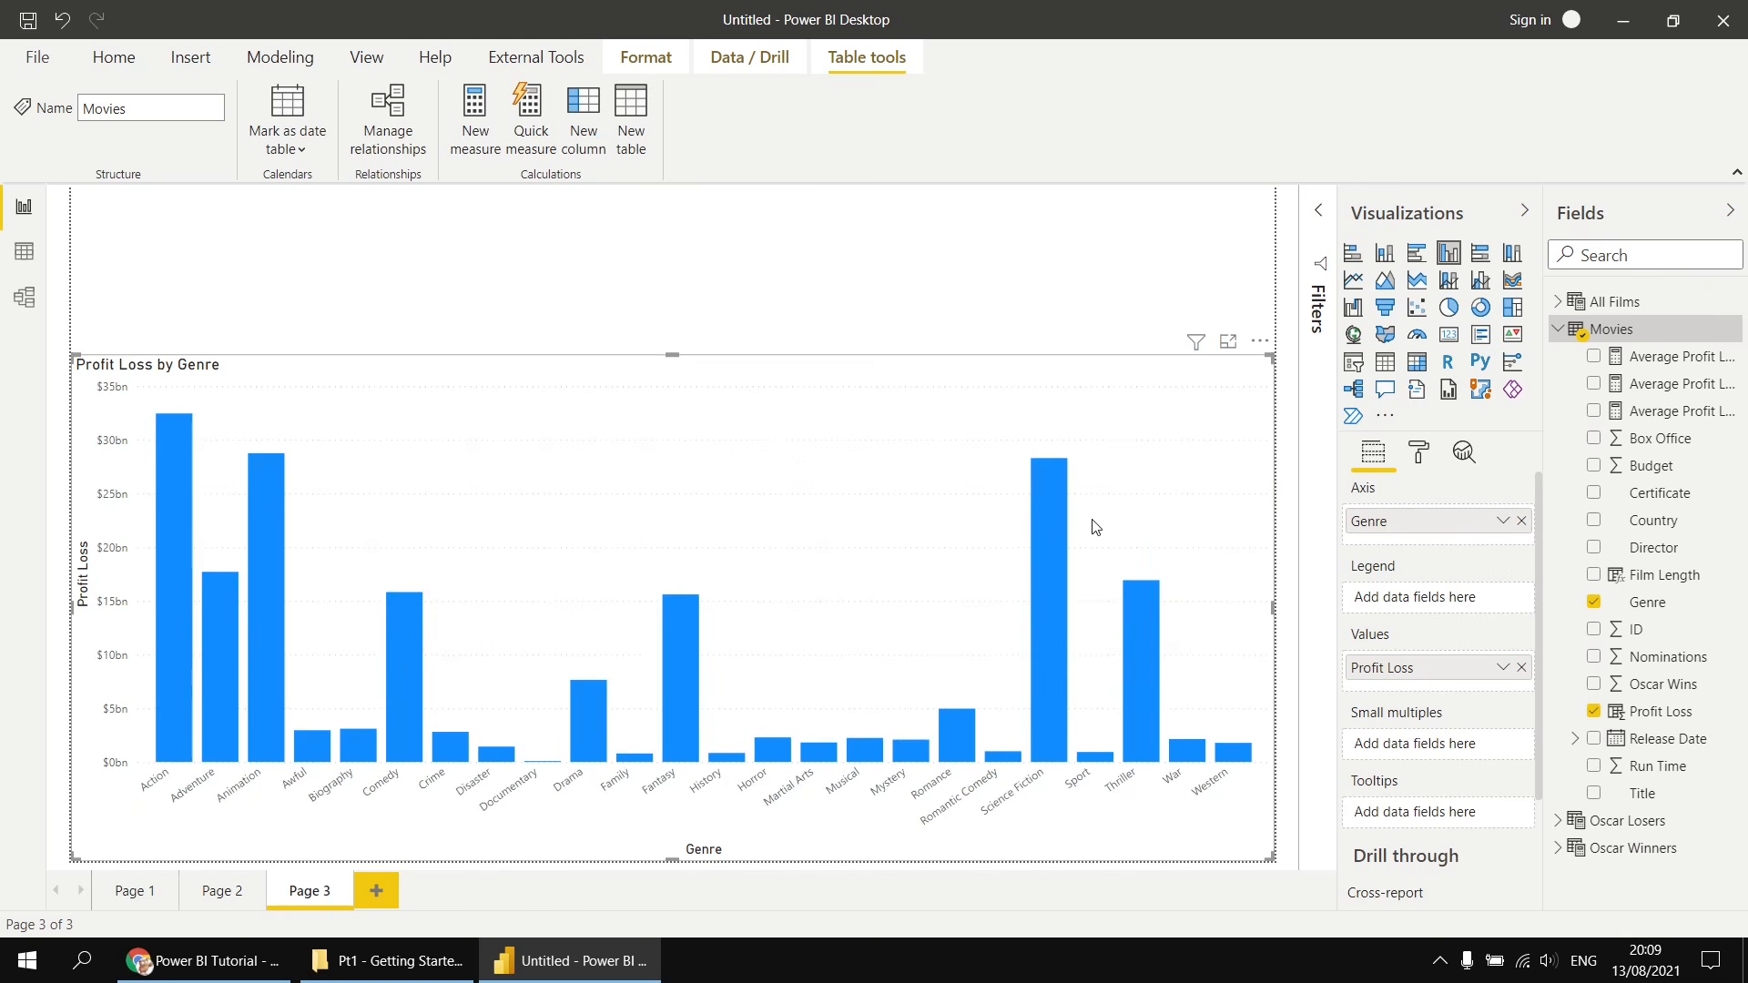
- Add a slicer in the strip above the chart and set its field to Movies Genre
left_click(673, 249)
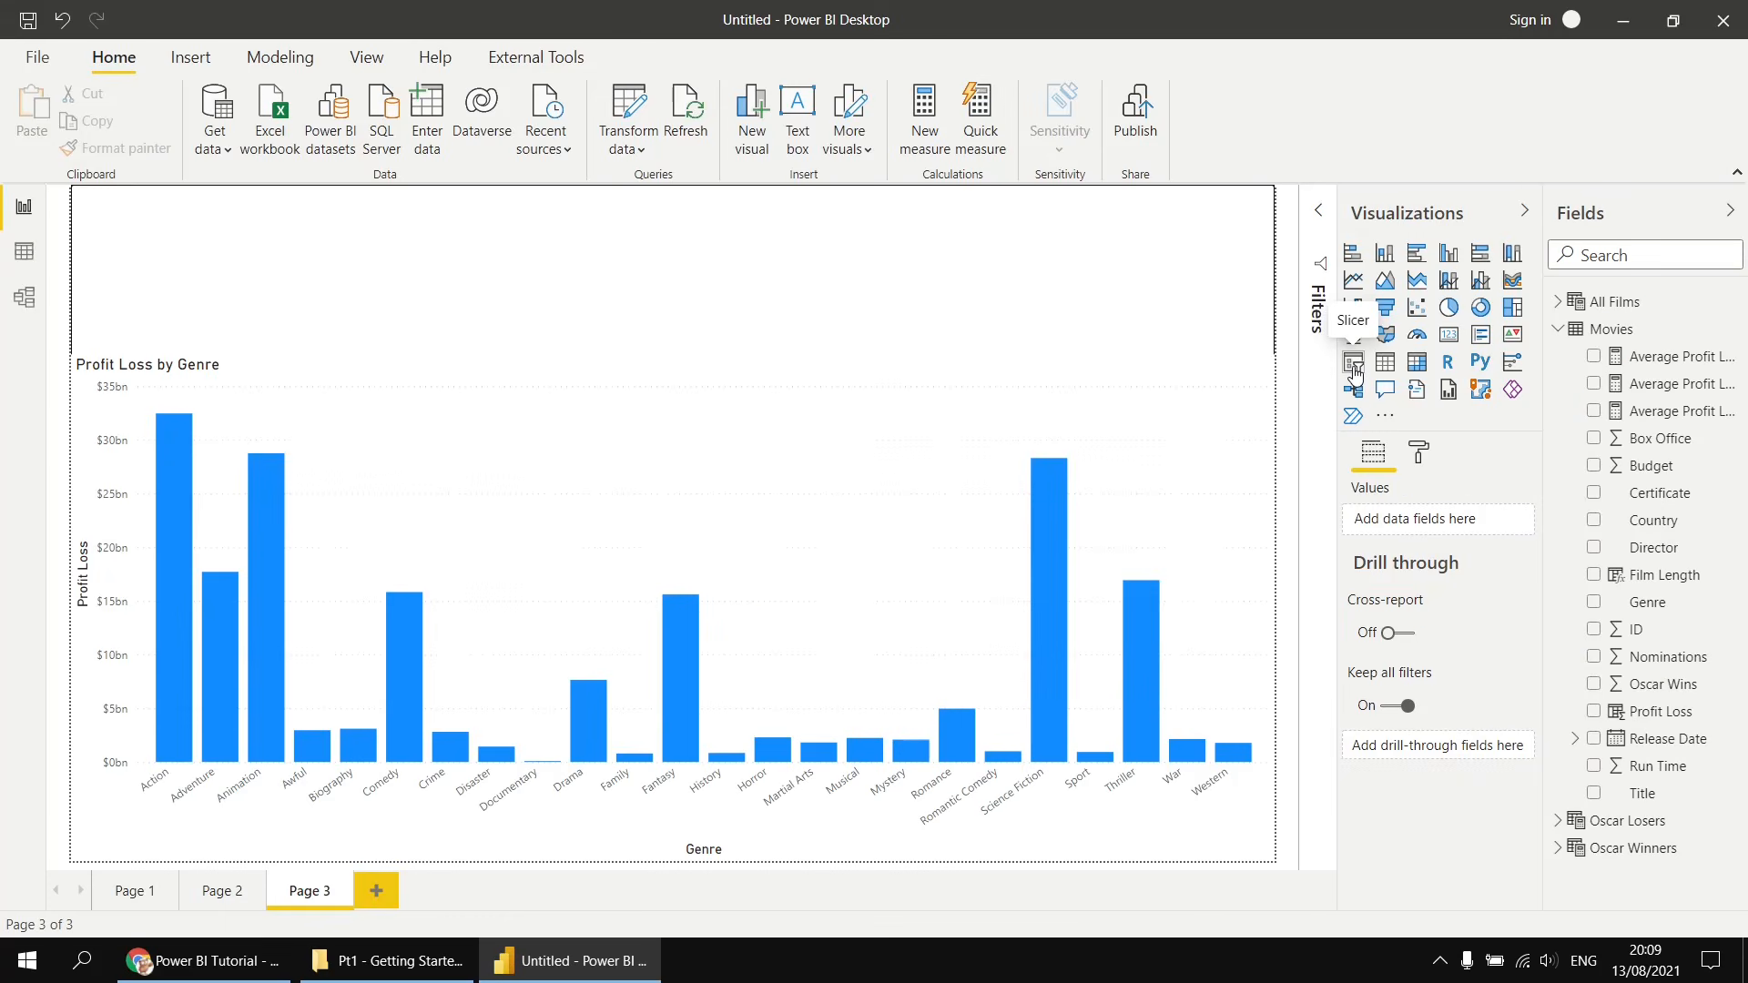
left_click(1354, 369)
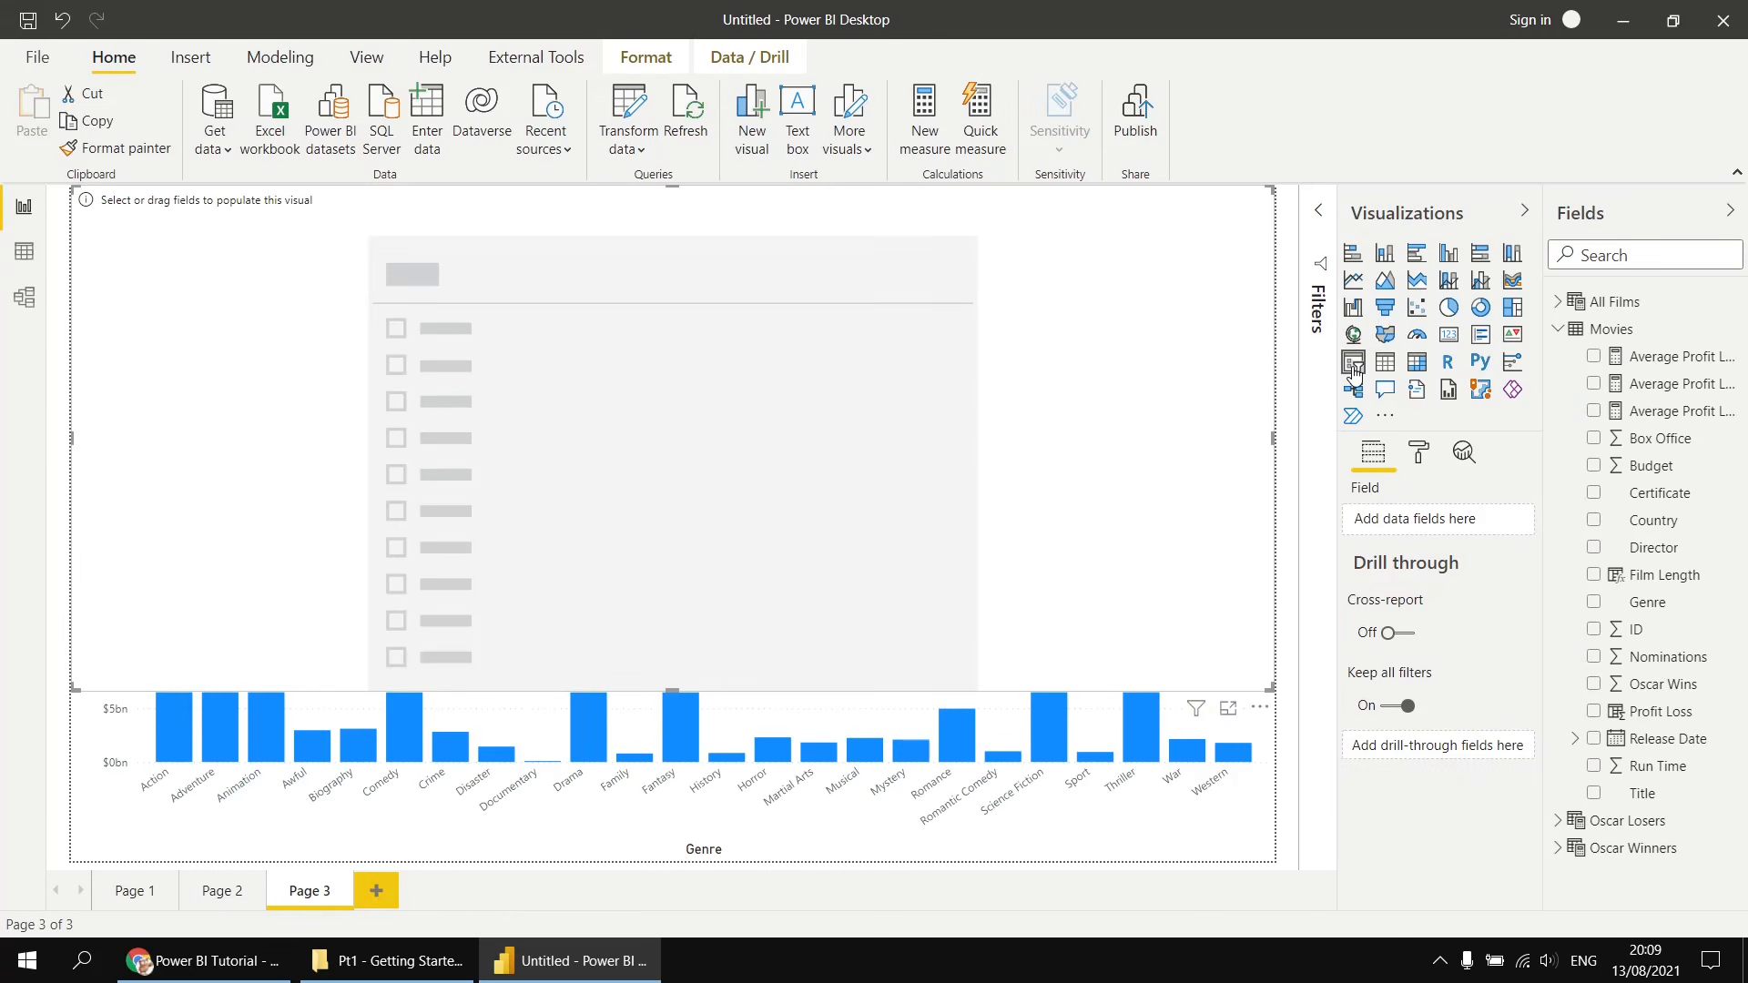
left_click_drag(675, 694, 644, 352)
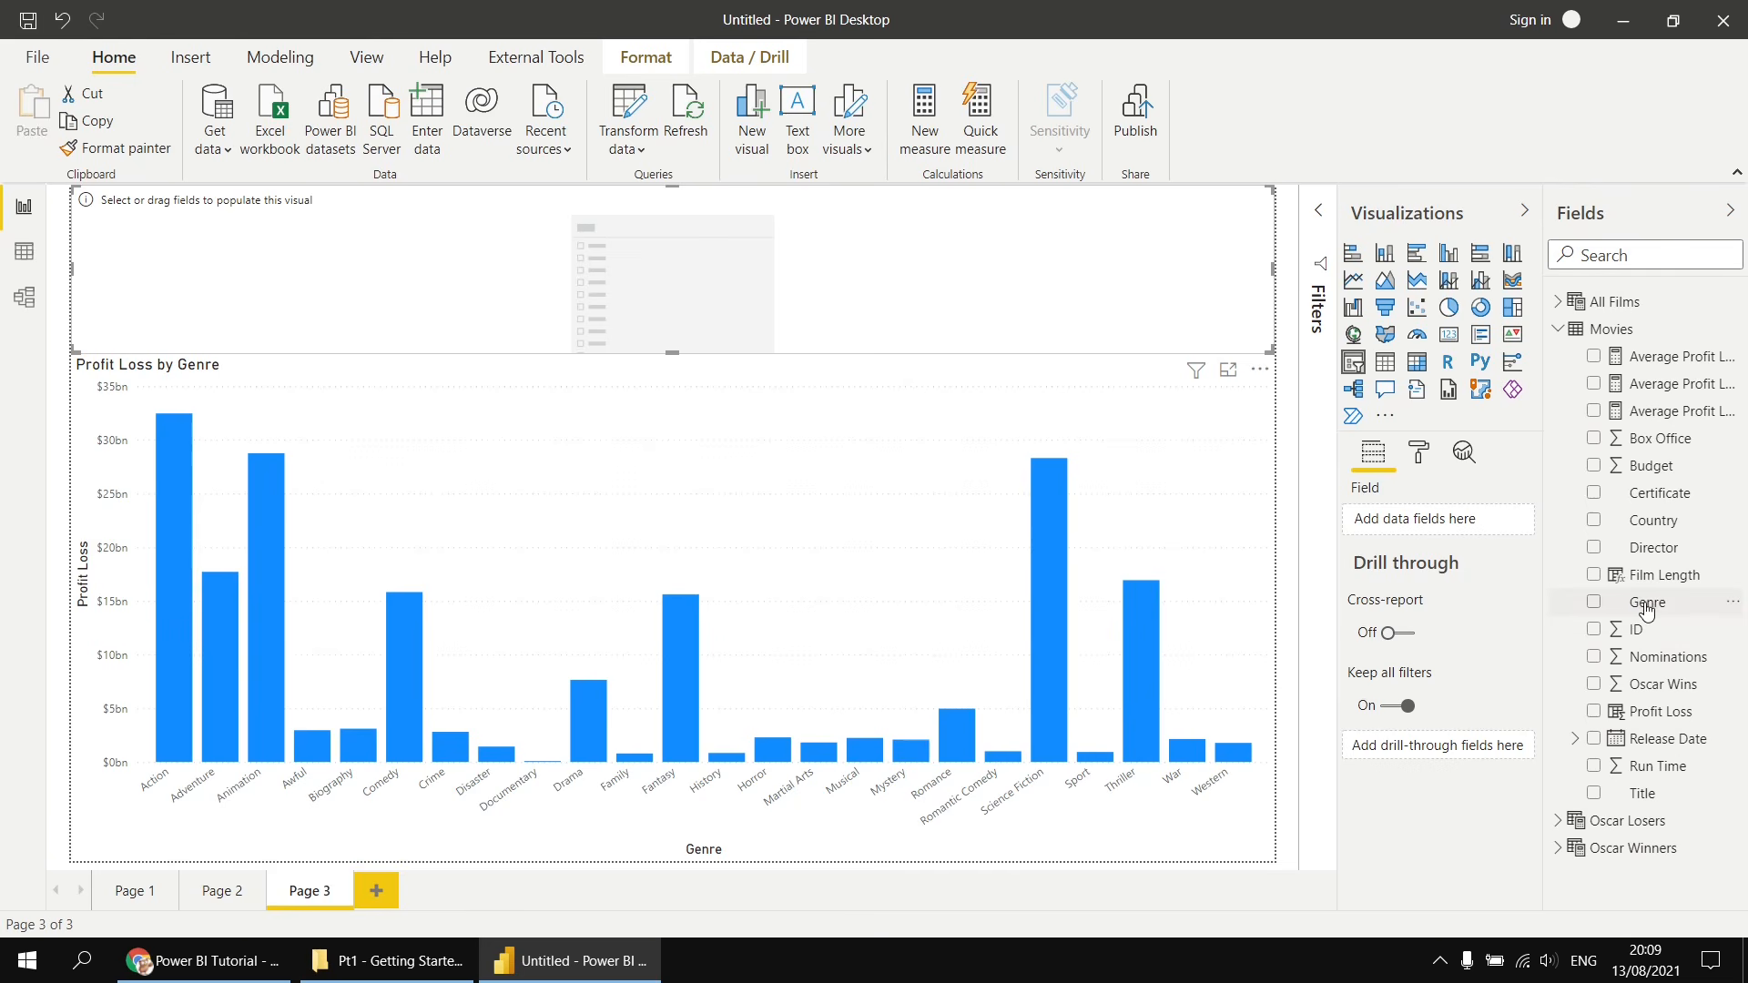
left_click_drag(1628, 619, 1429, 516)
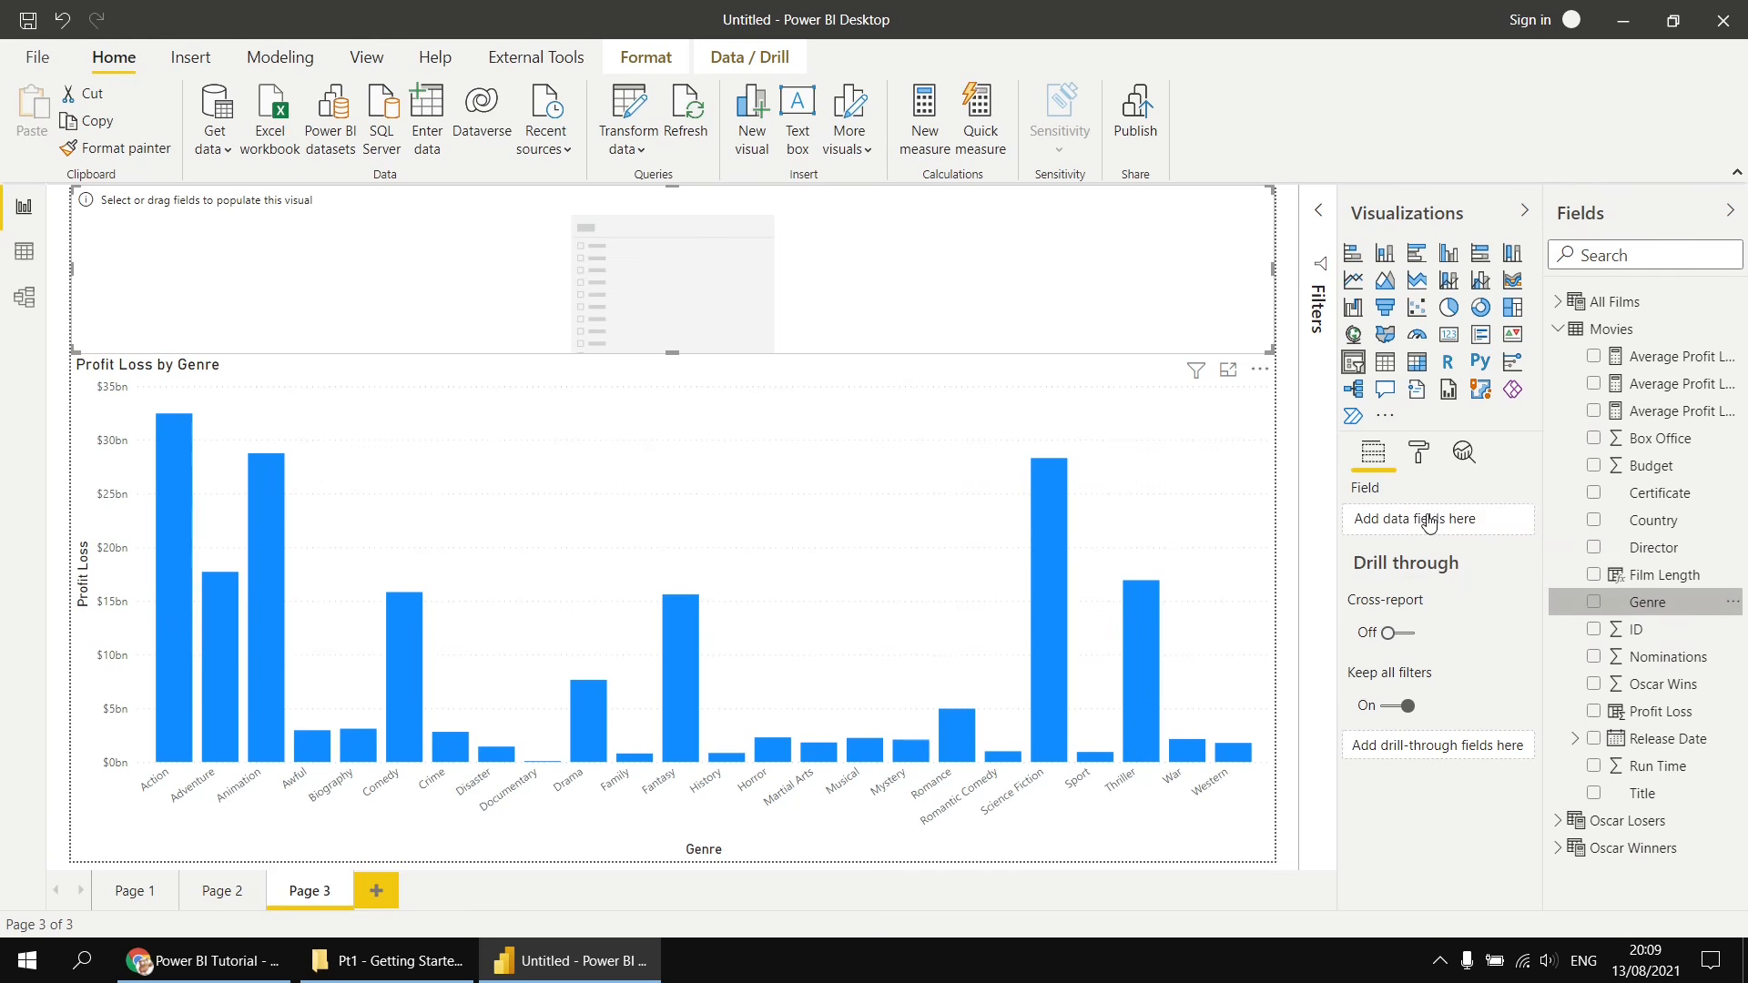
- Set the slicer's general orientation to Horizontal
left_click(1423, 464)
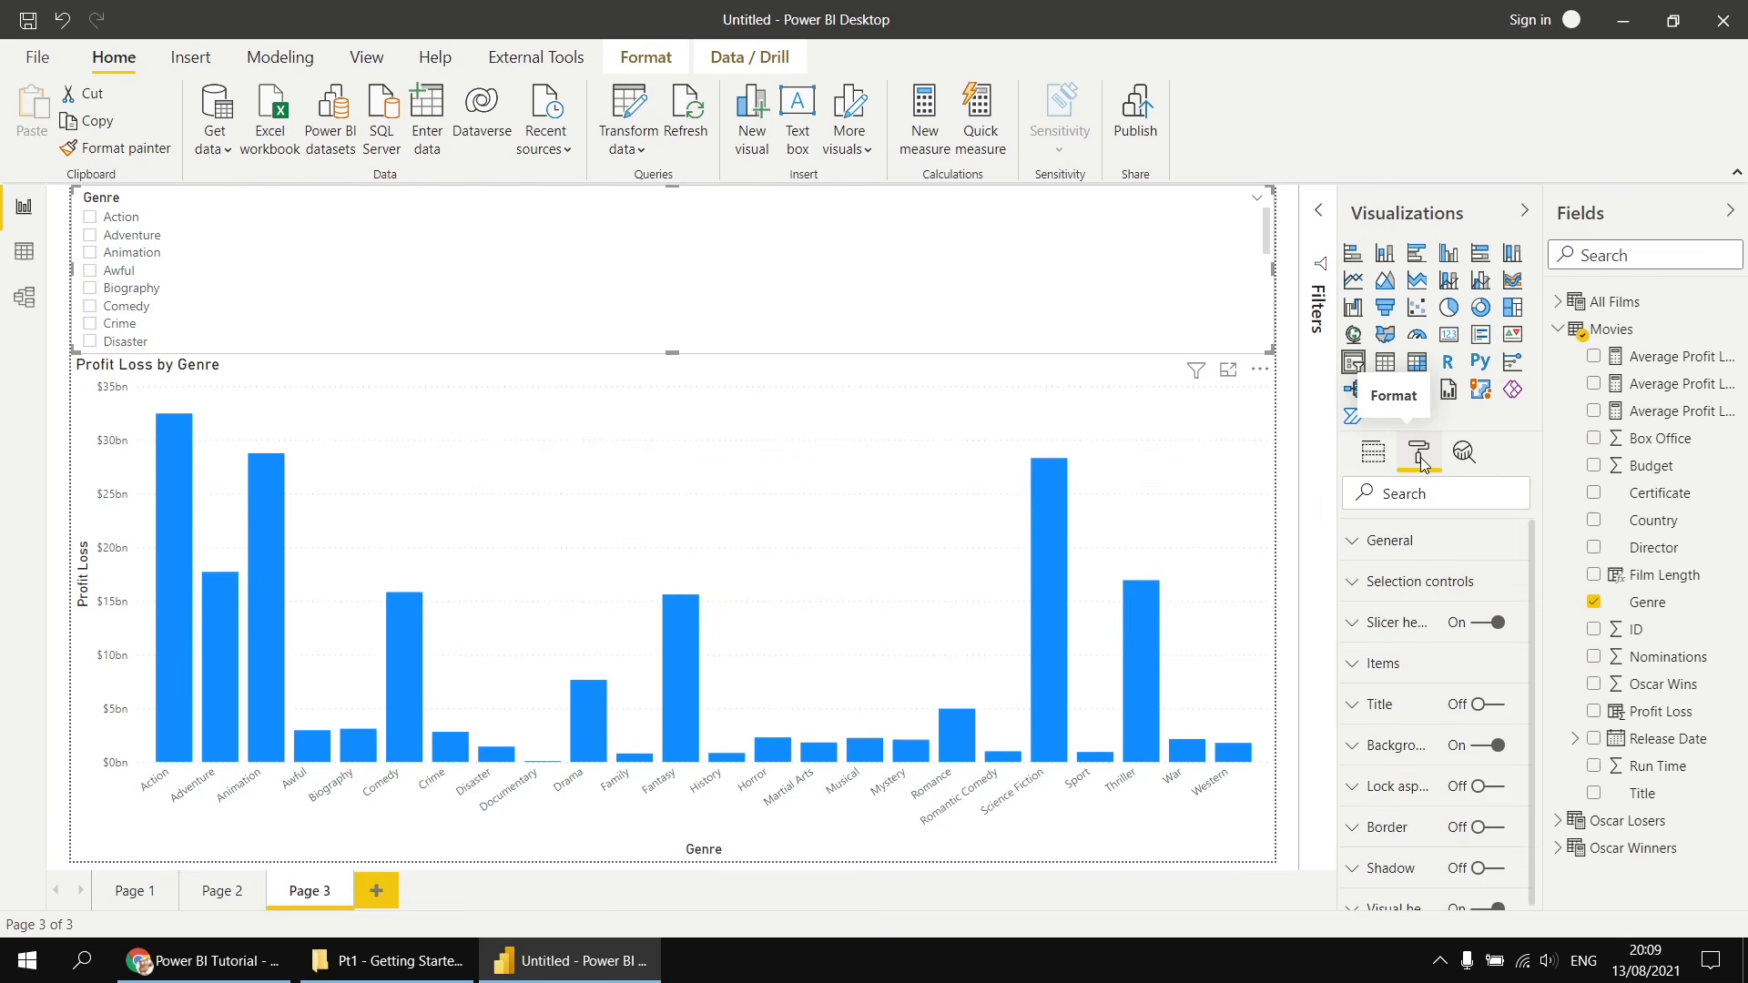
left_click(1354, 550)
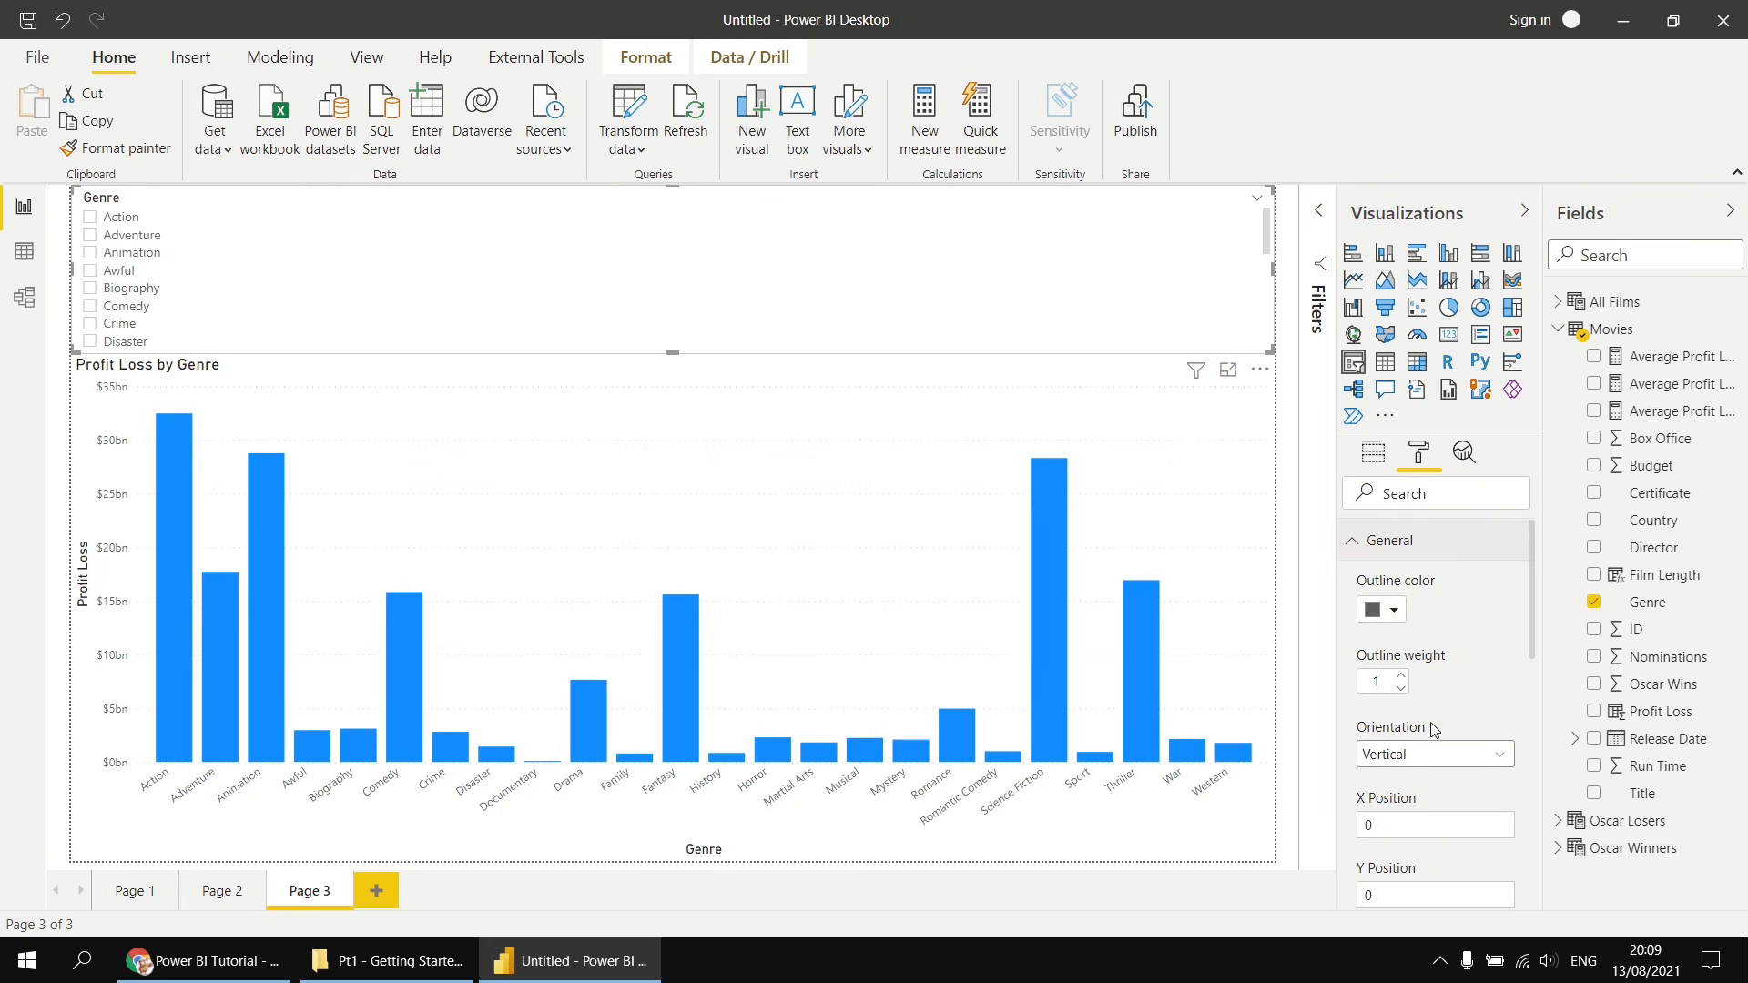
left_click(1432, 758)
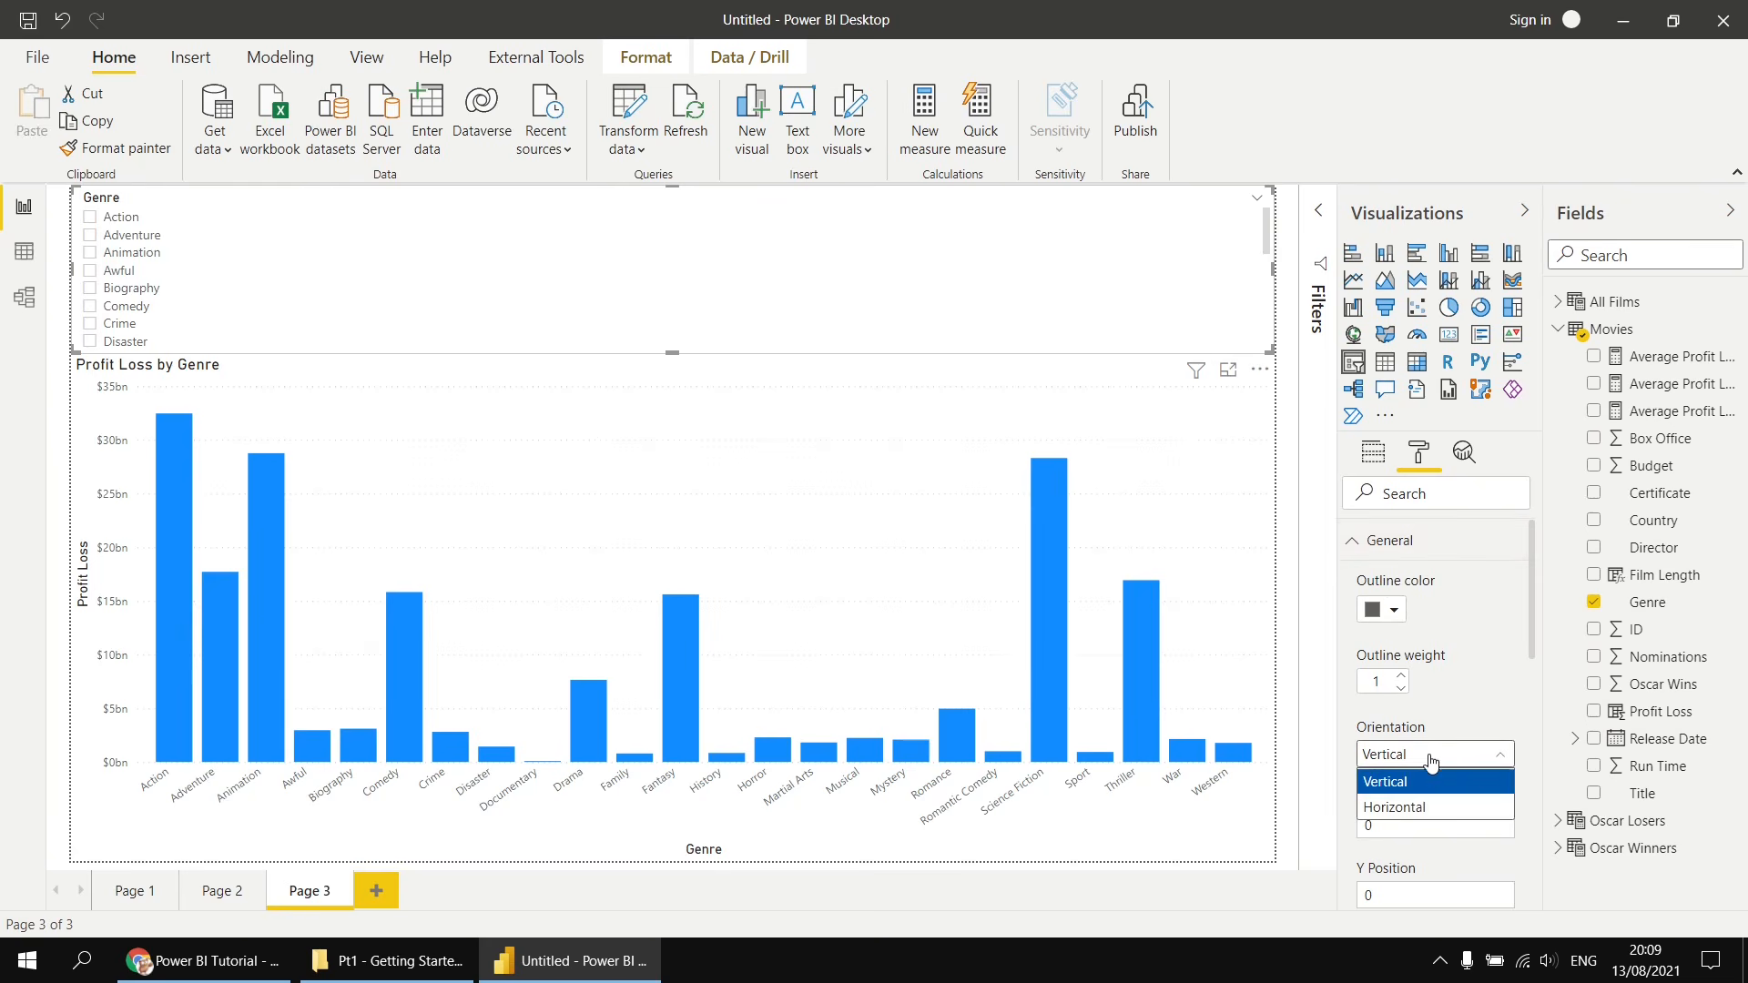
left_click(1423, 809)
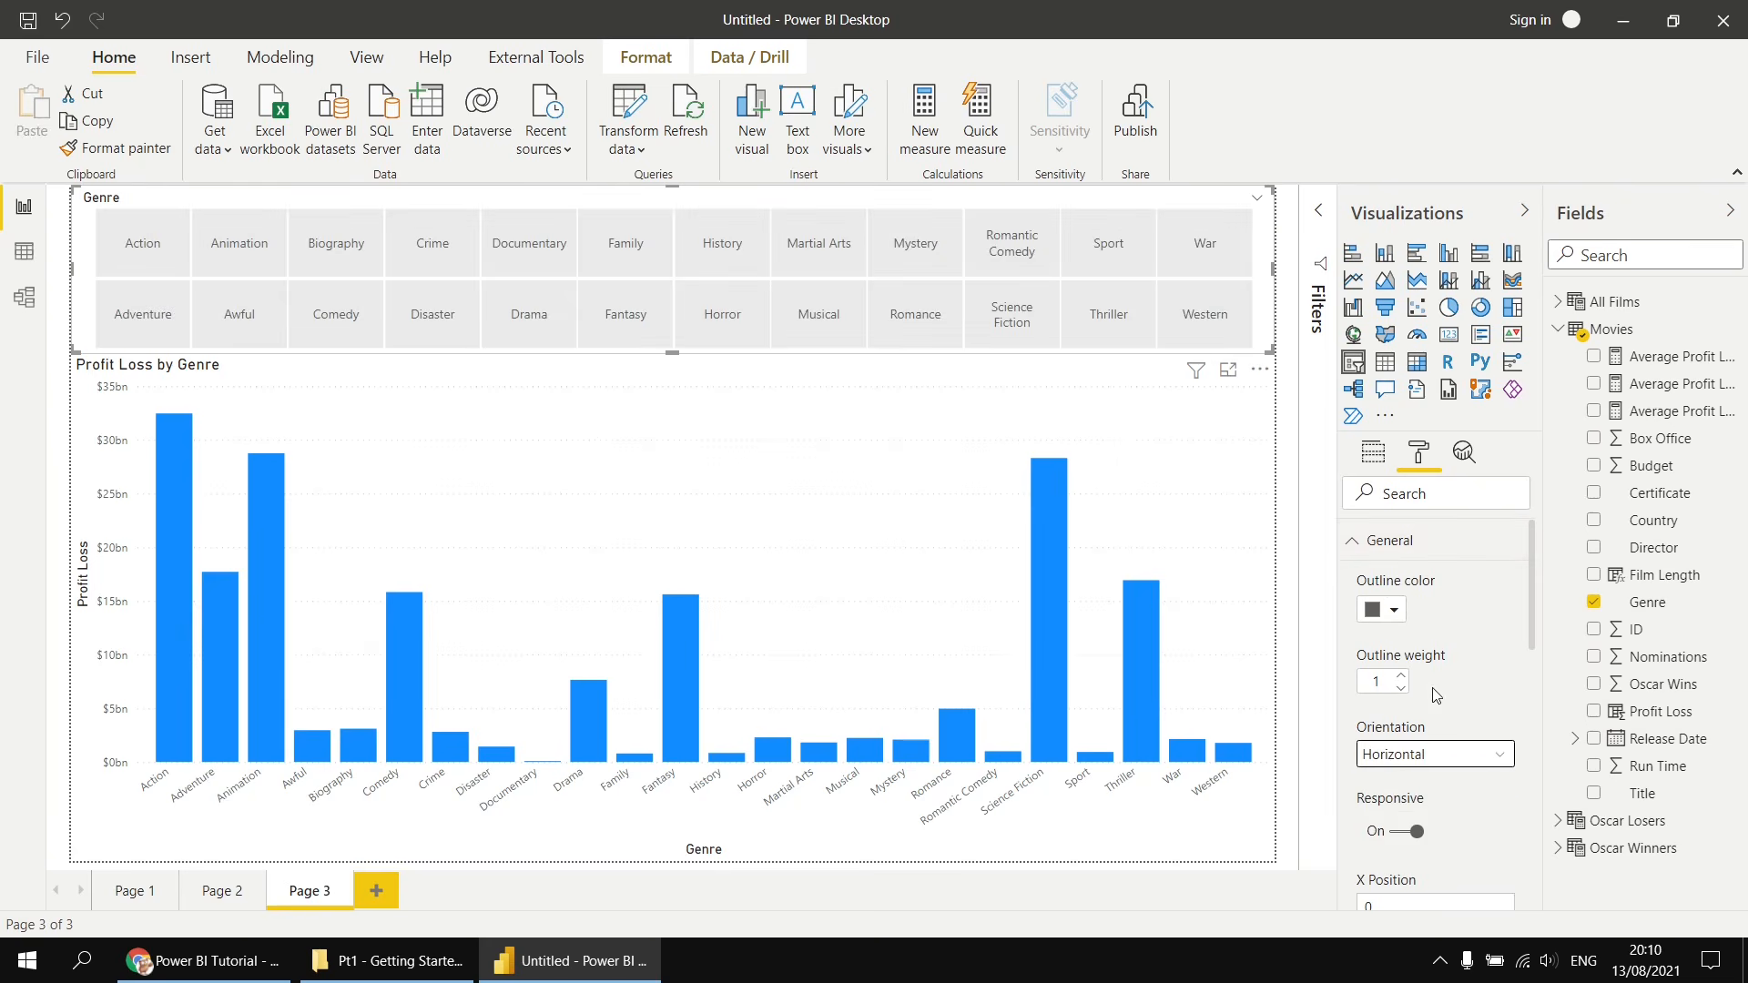
- Set the slicer items' background to a light blue theme color
left_click(1356, 543)
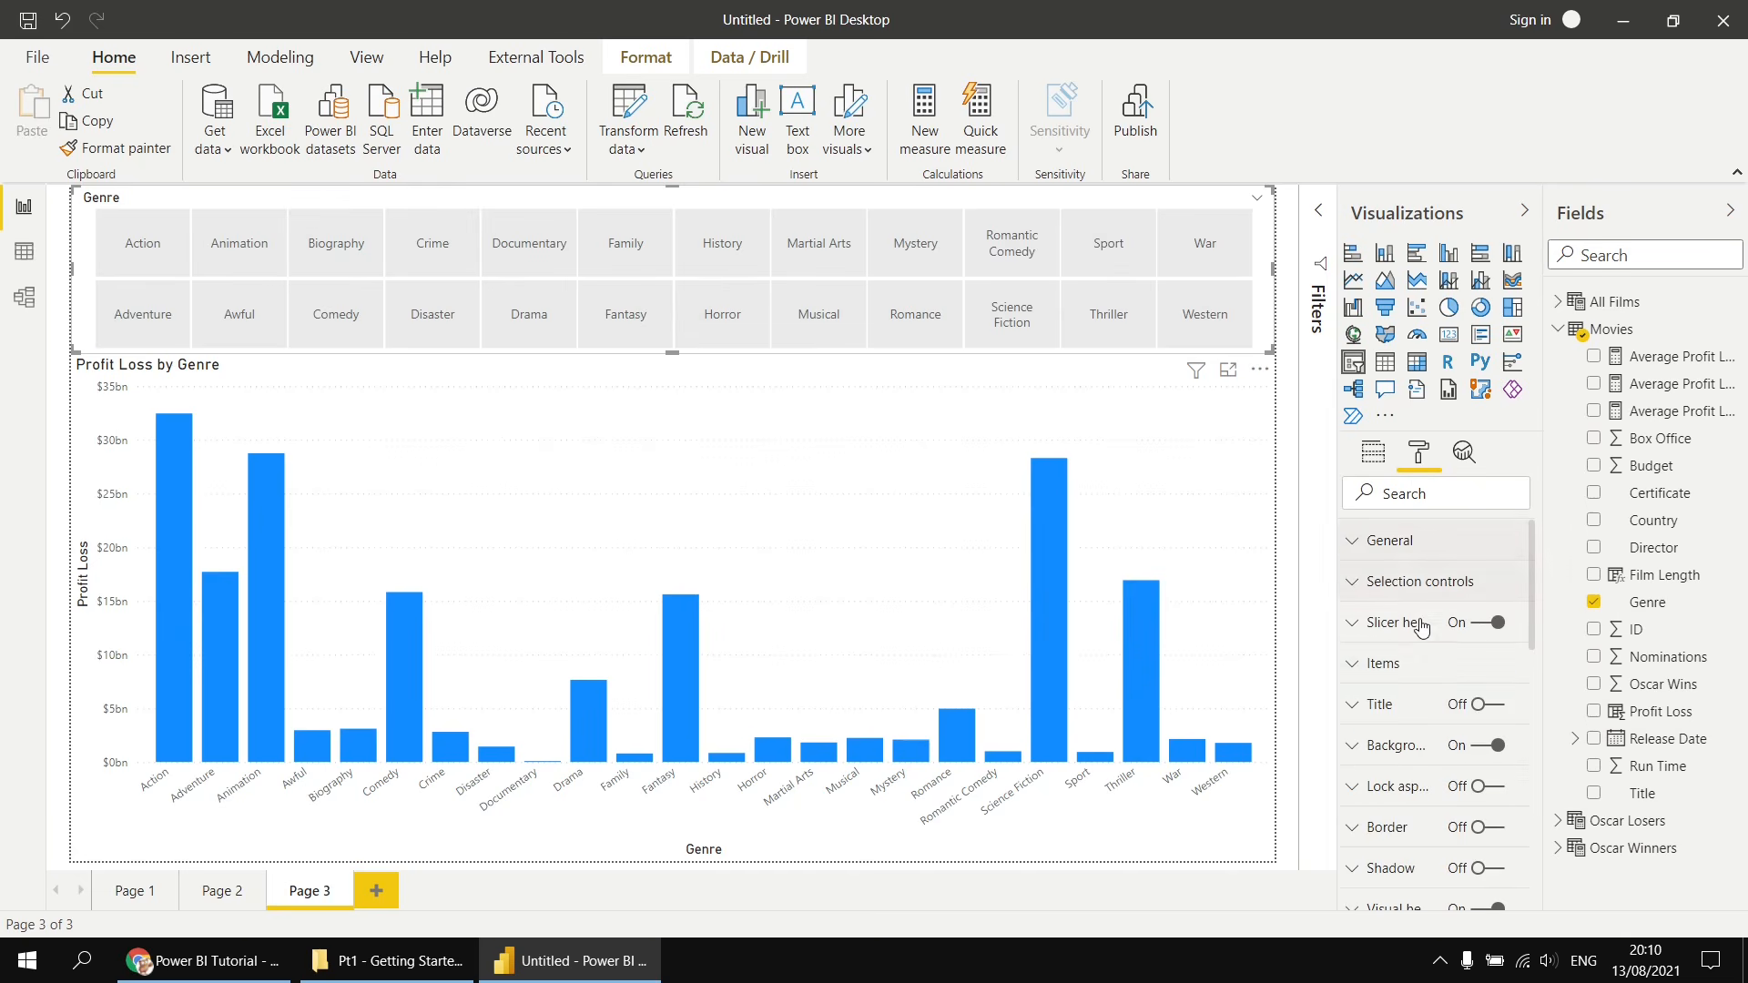
left_click(1356, 668)
left_click(1394, 815)
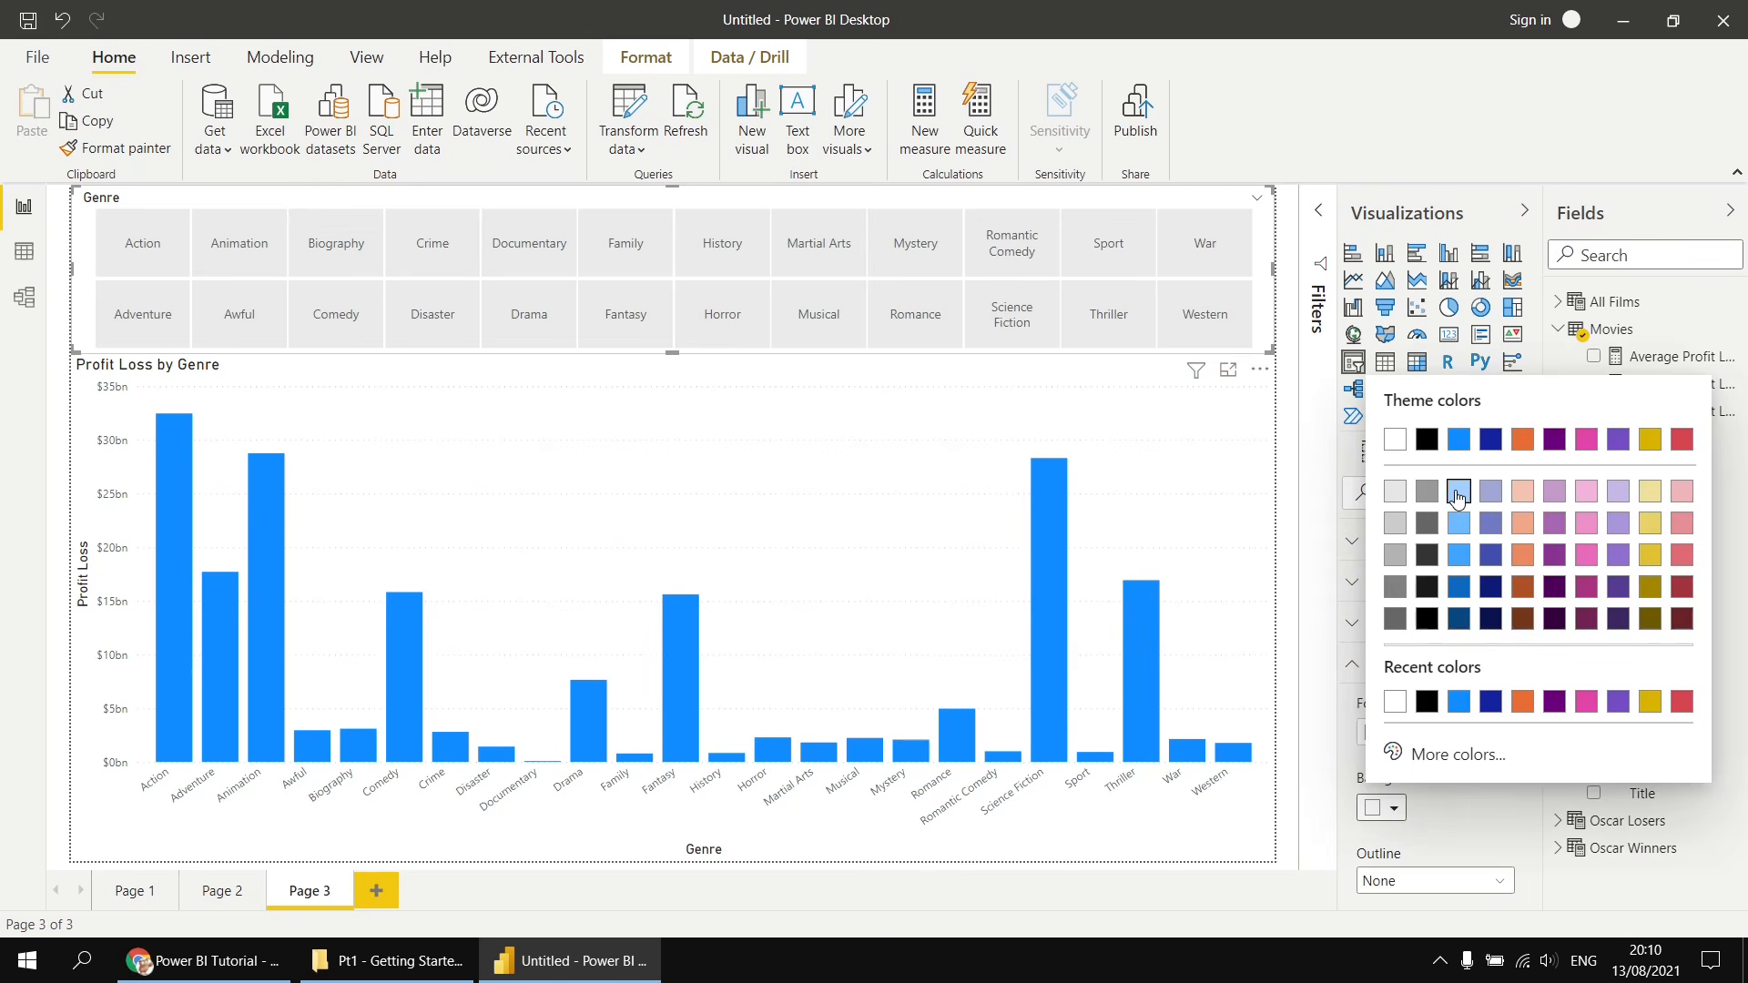
left_click(1457, 492)
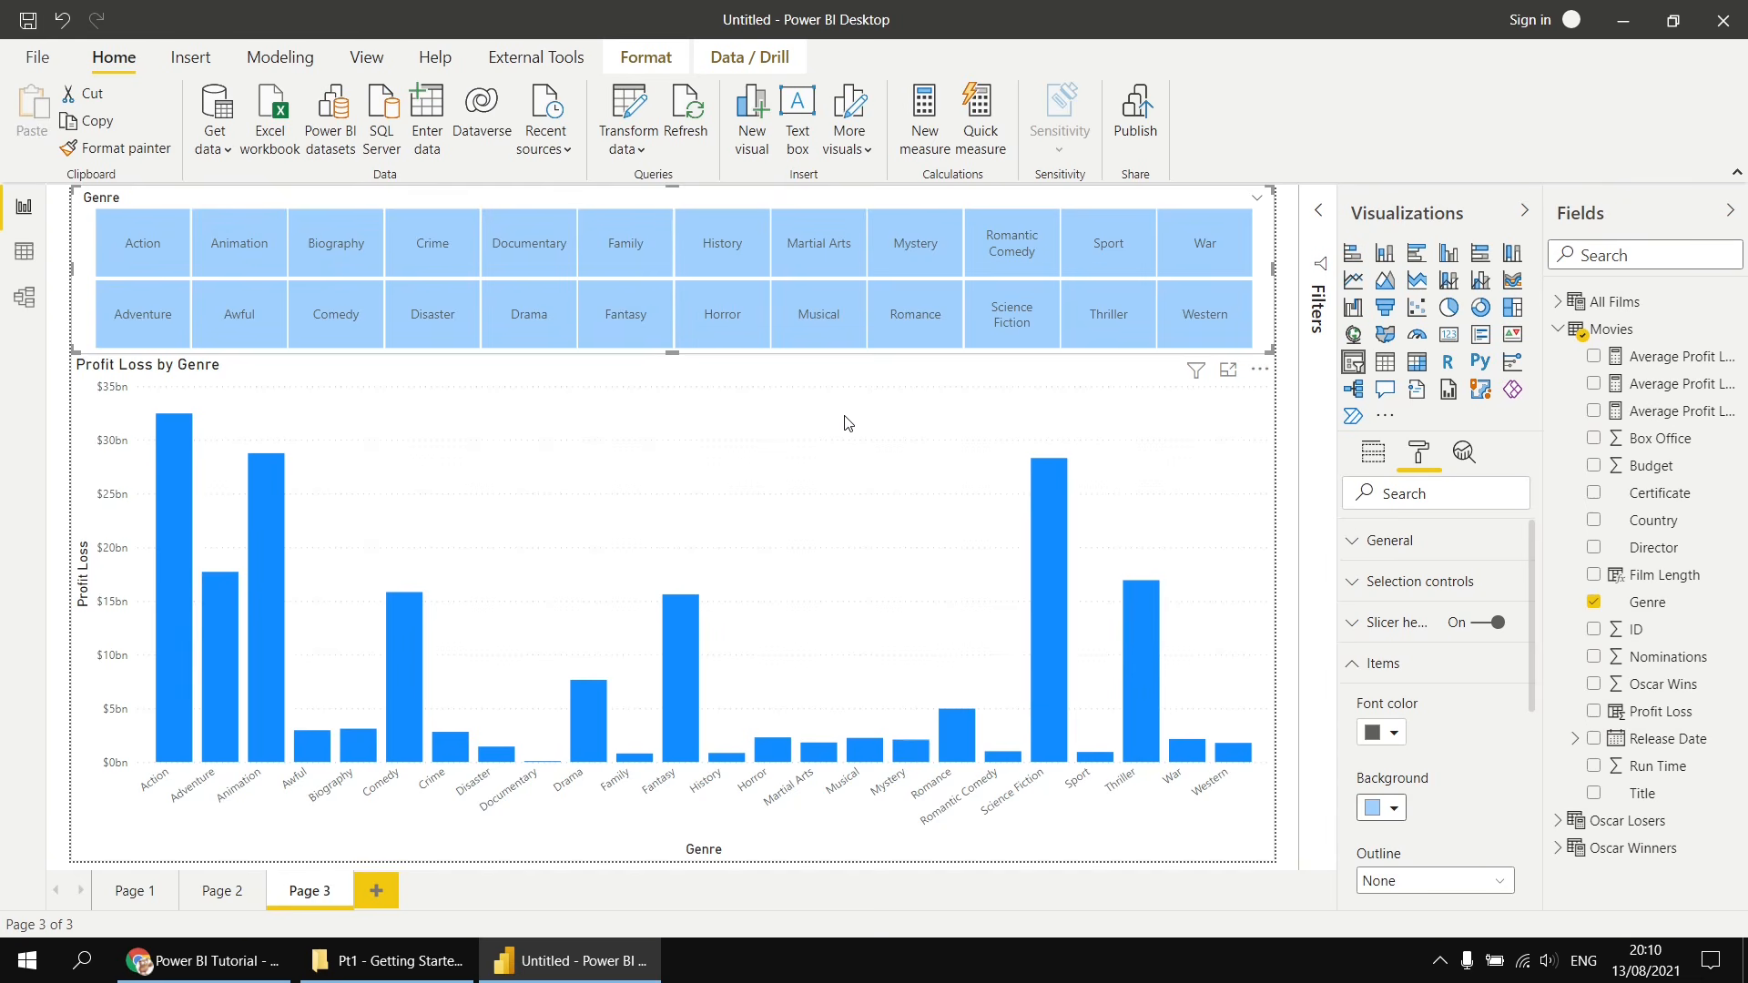
- Test the slicer by selecting Documentary, Disaster and Animation, then clearing the selection
left_click(523, 260)
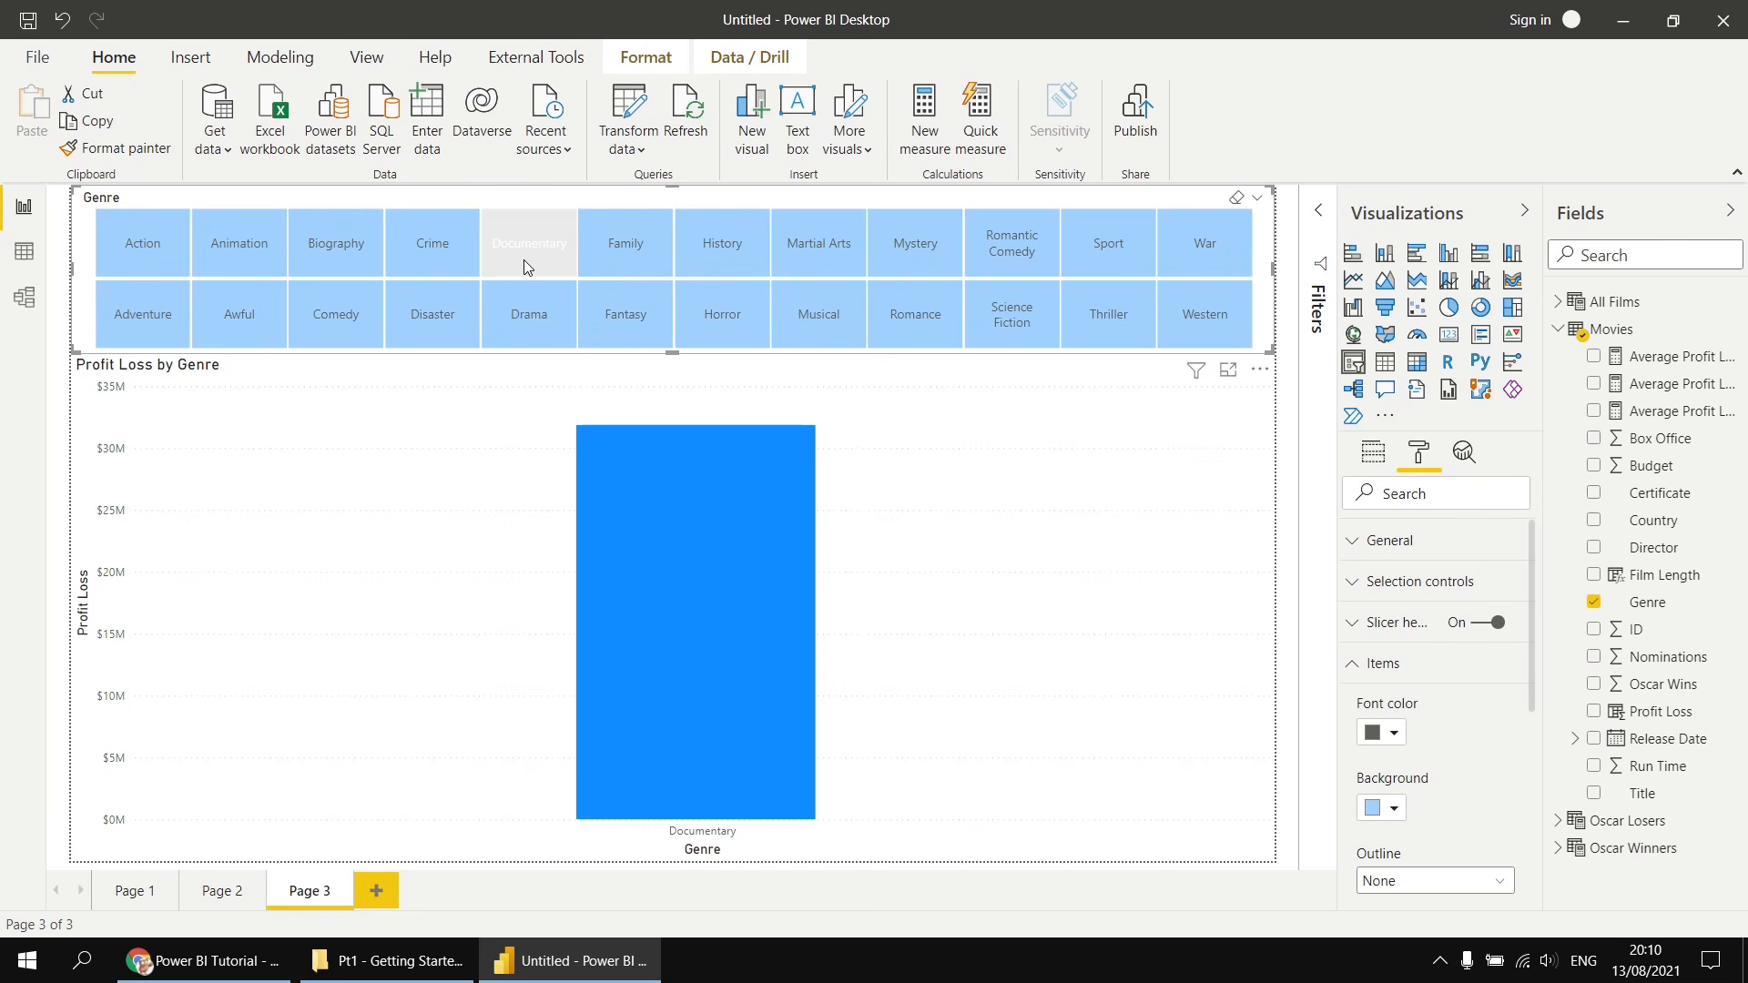
left_click(431, 320)
left_click(222, 249)
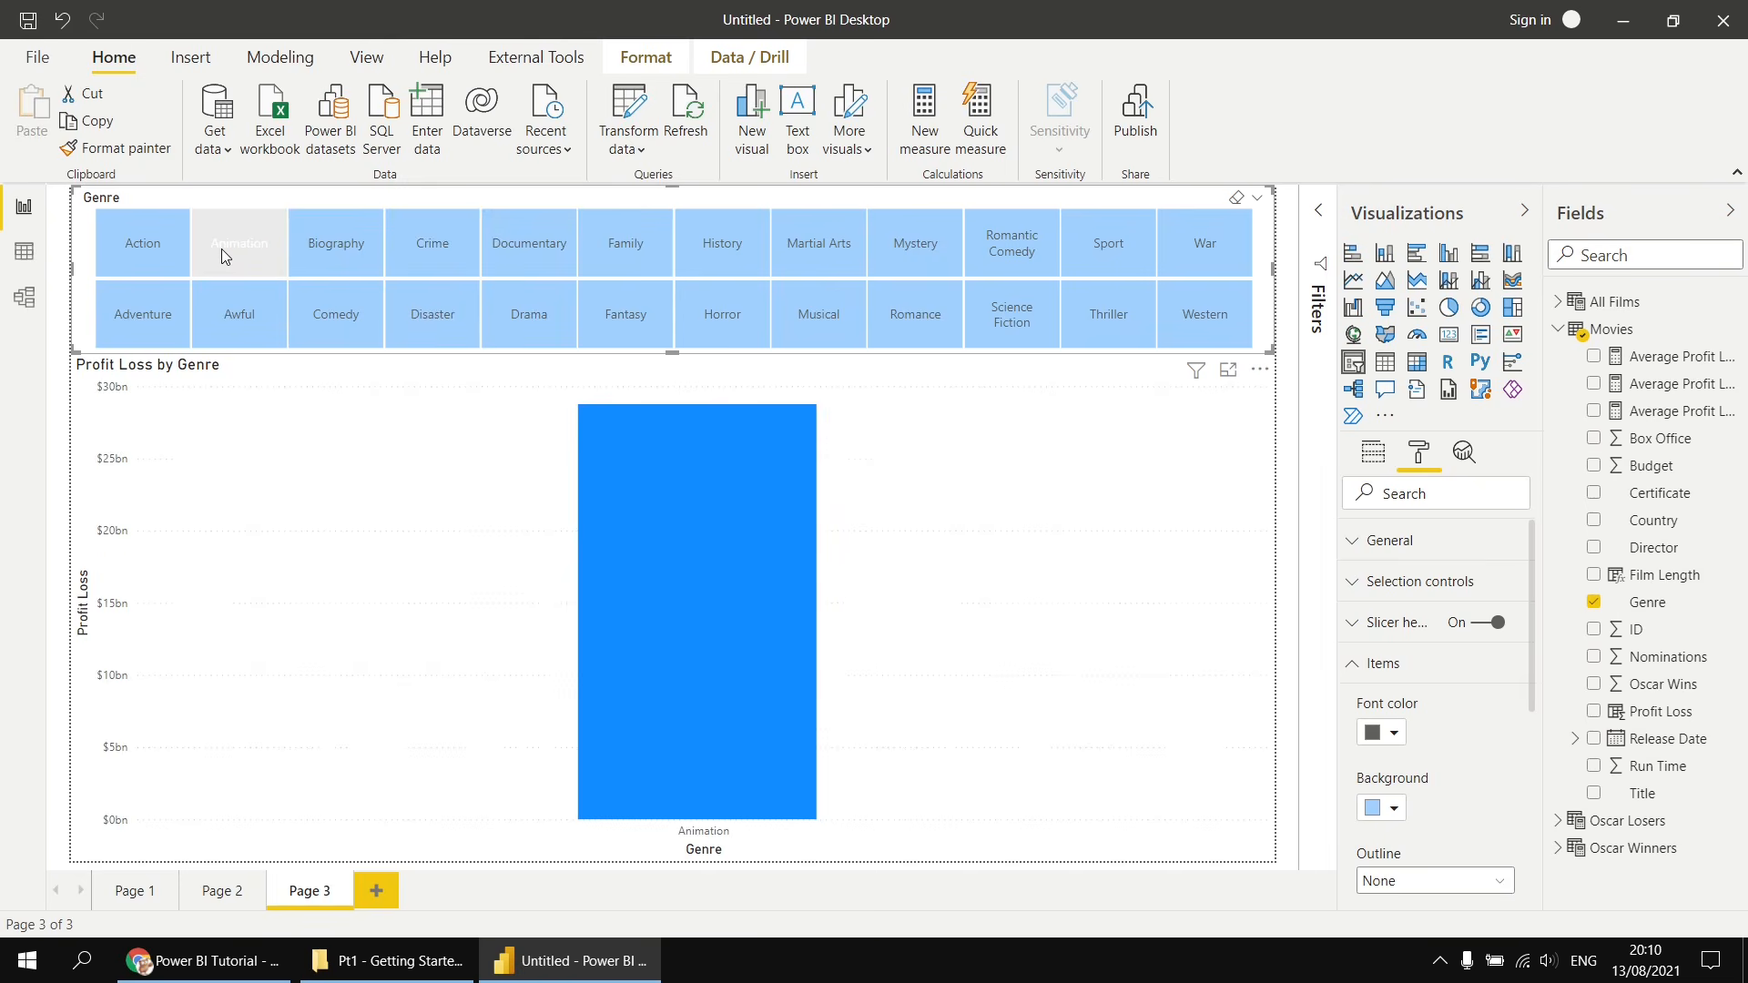
left_click(229, 248)
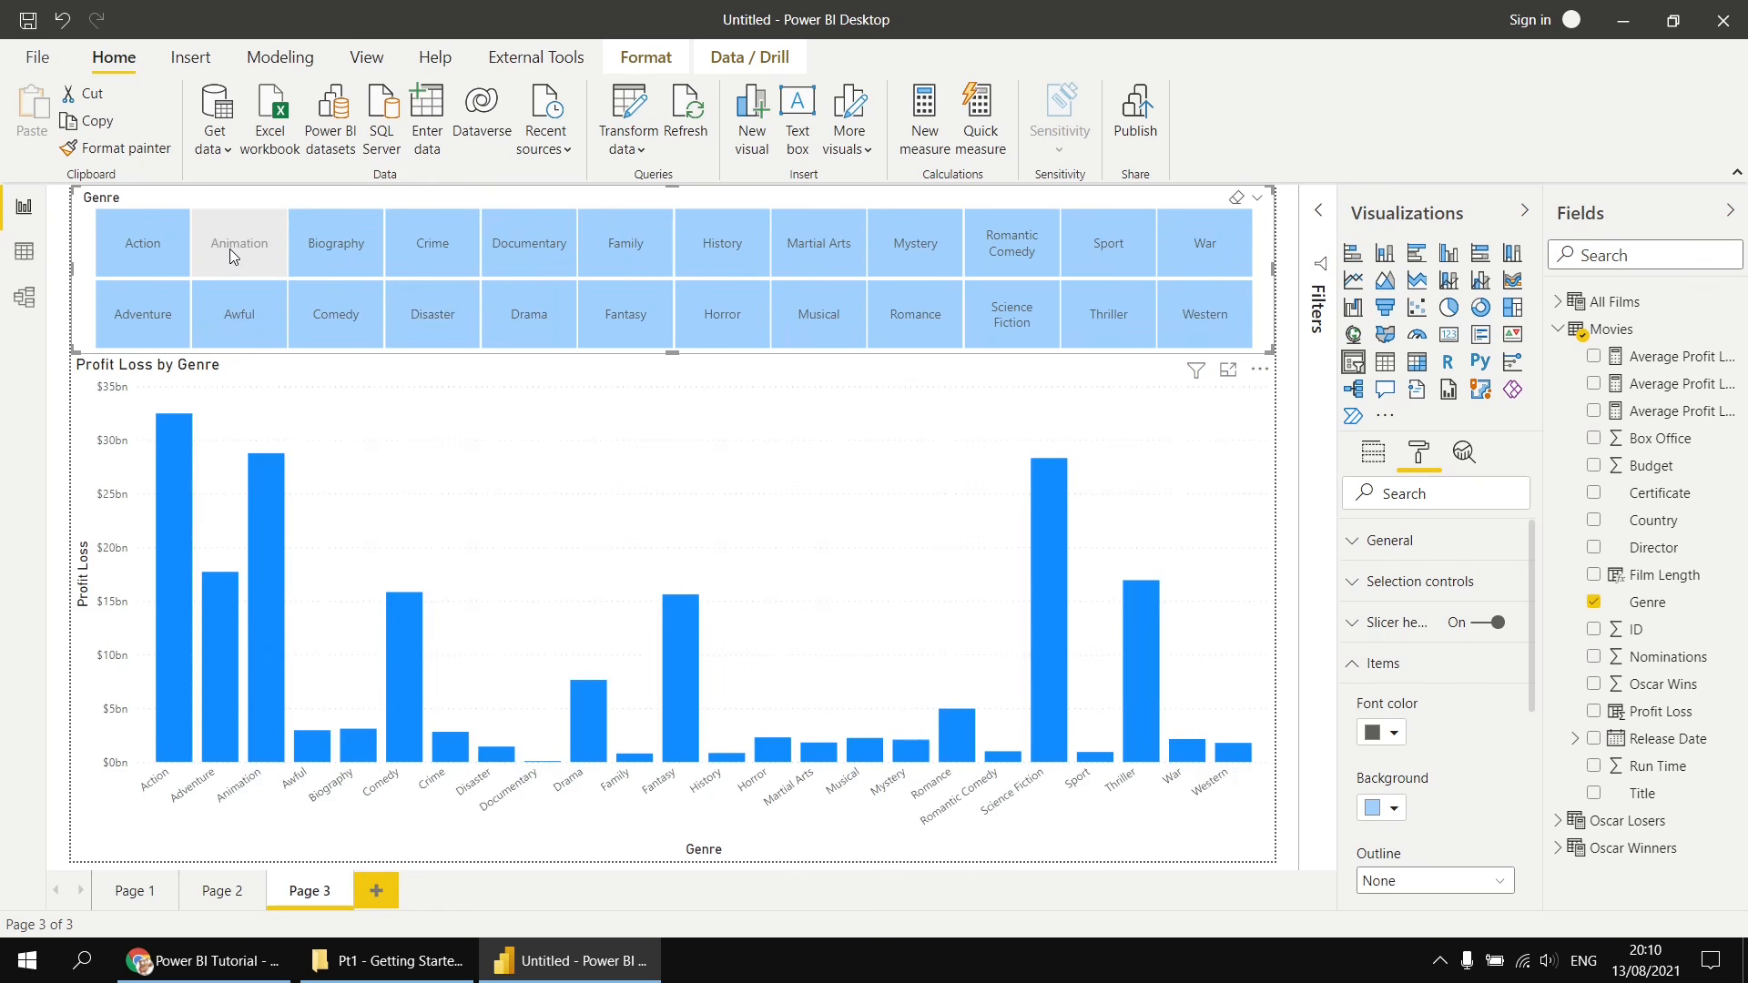
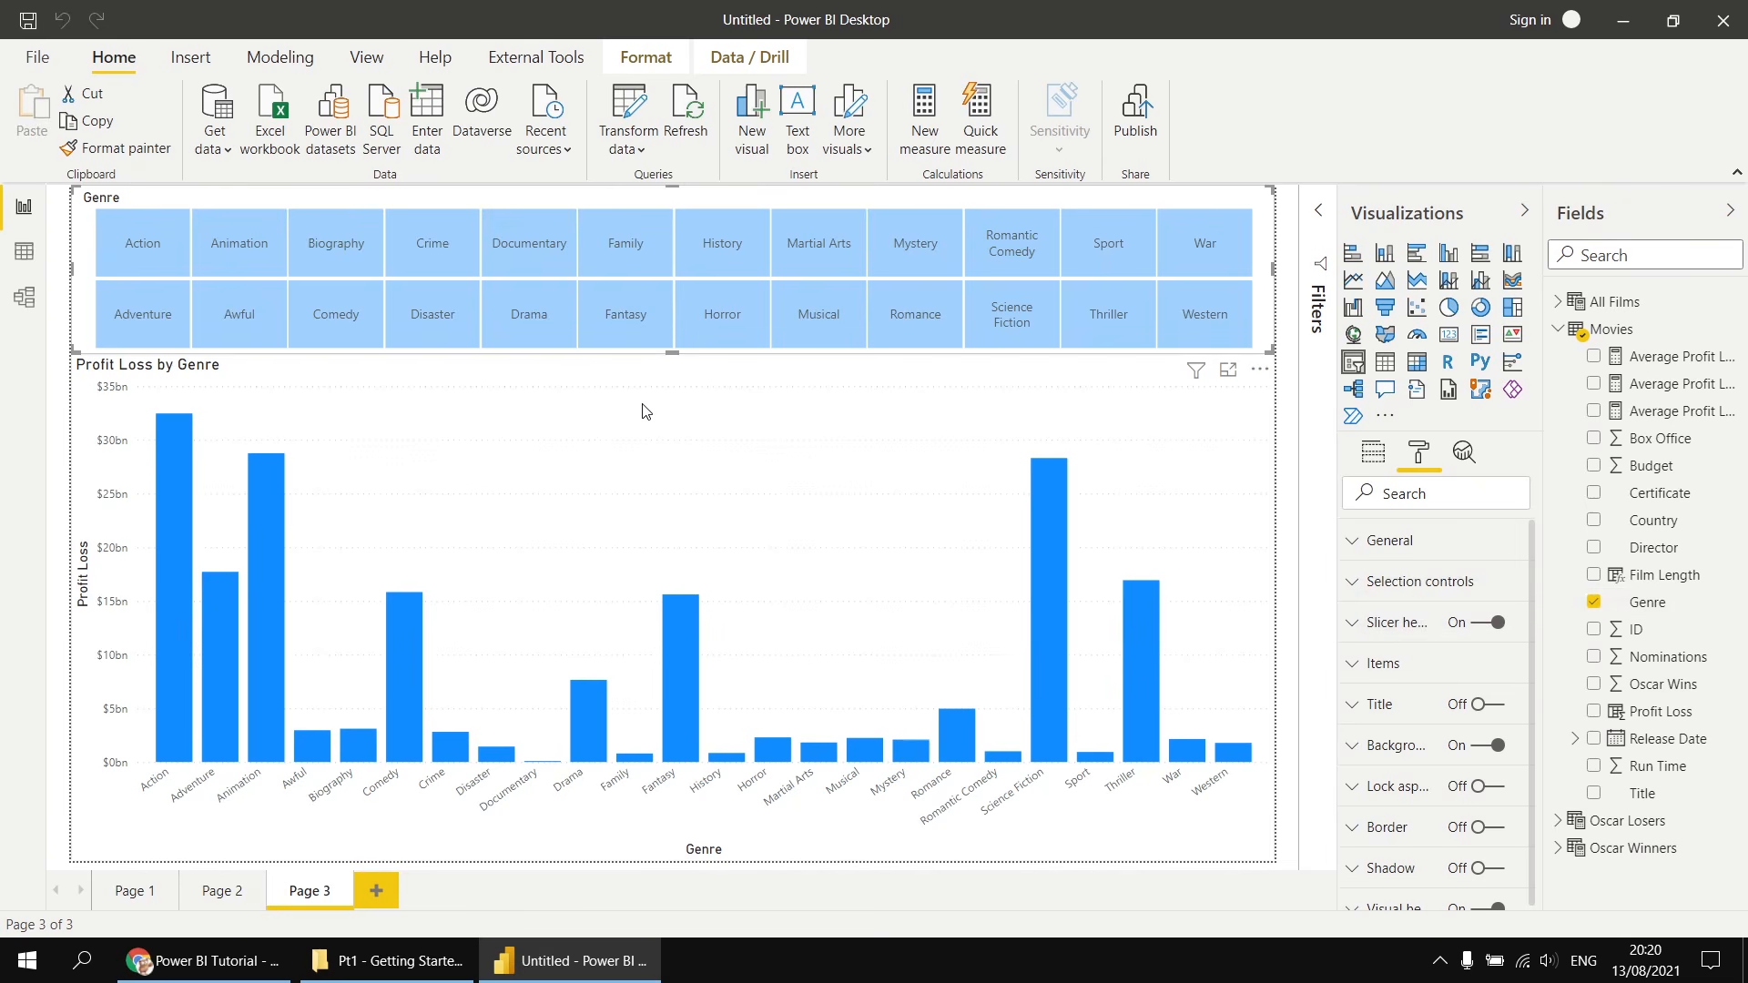
- Create a new calculated table named Genre Picker with the formula VALUES(Movies[Genre])
left_click(284, 58)
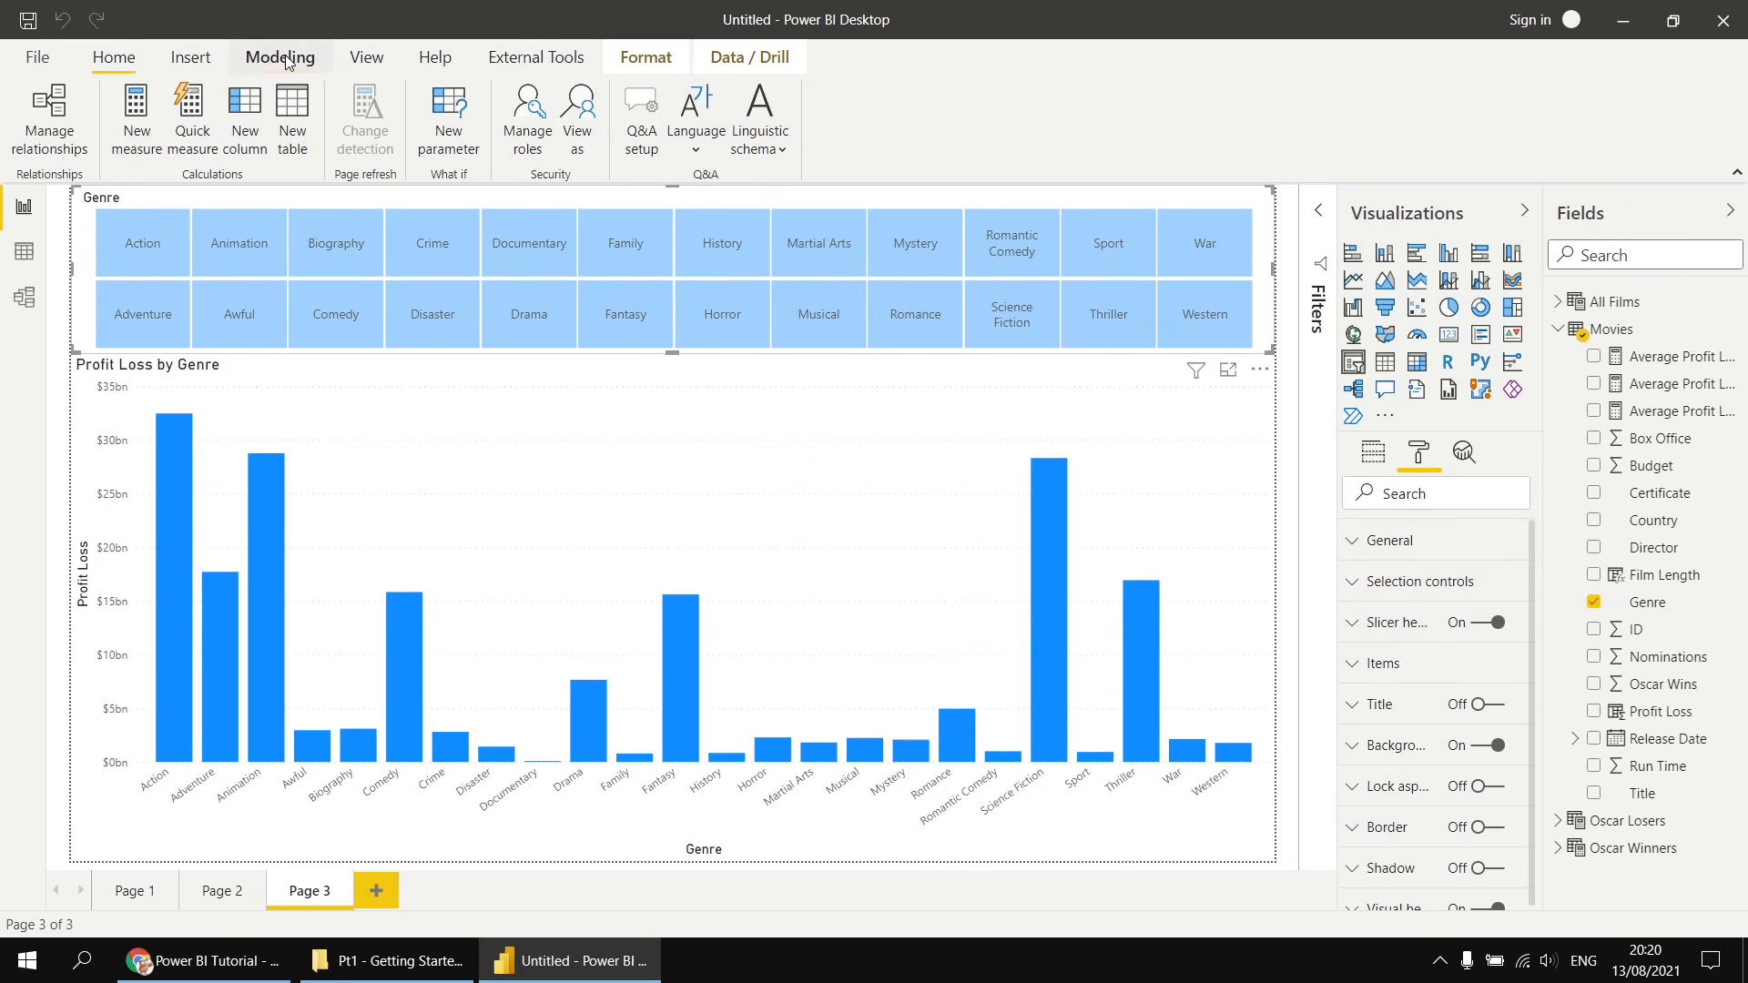
left_click(293, 117)
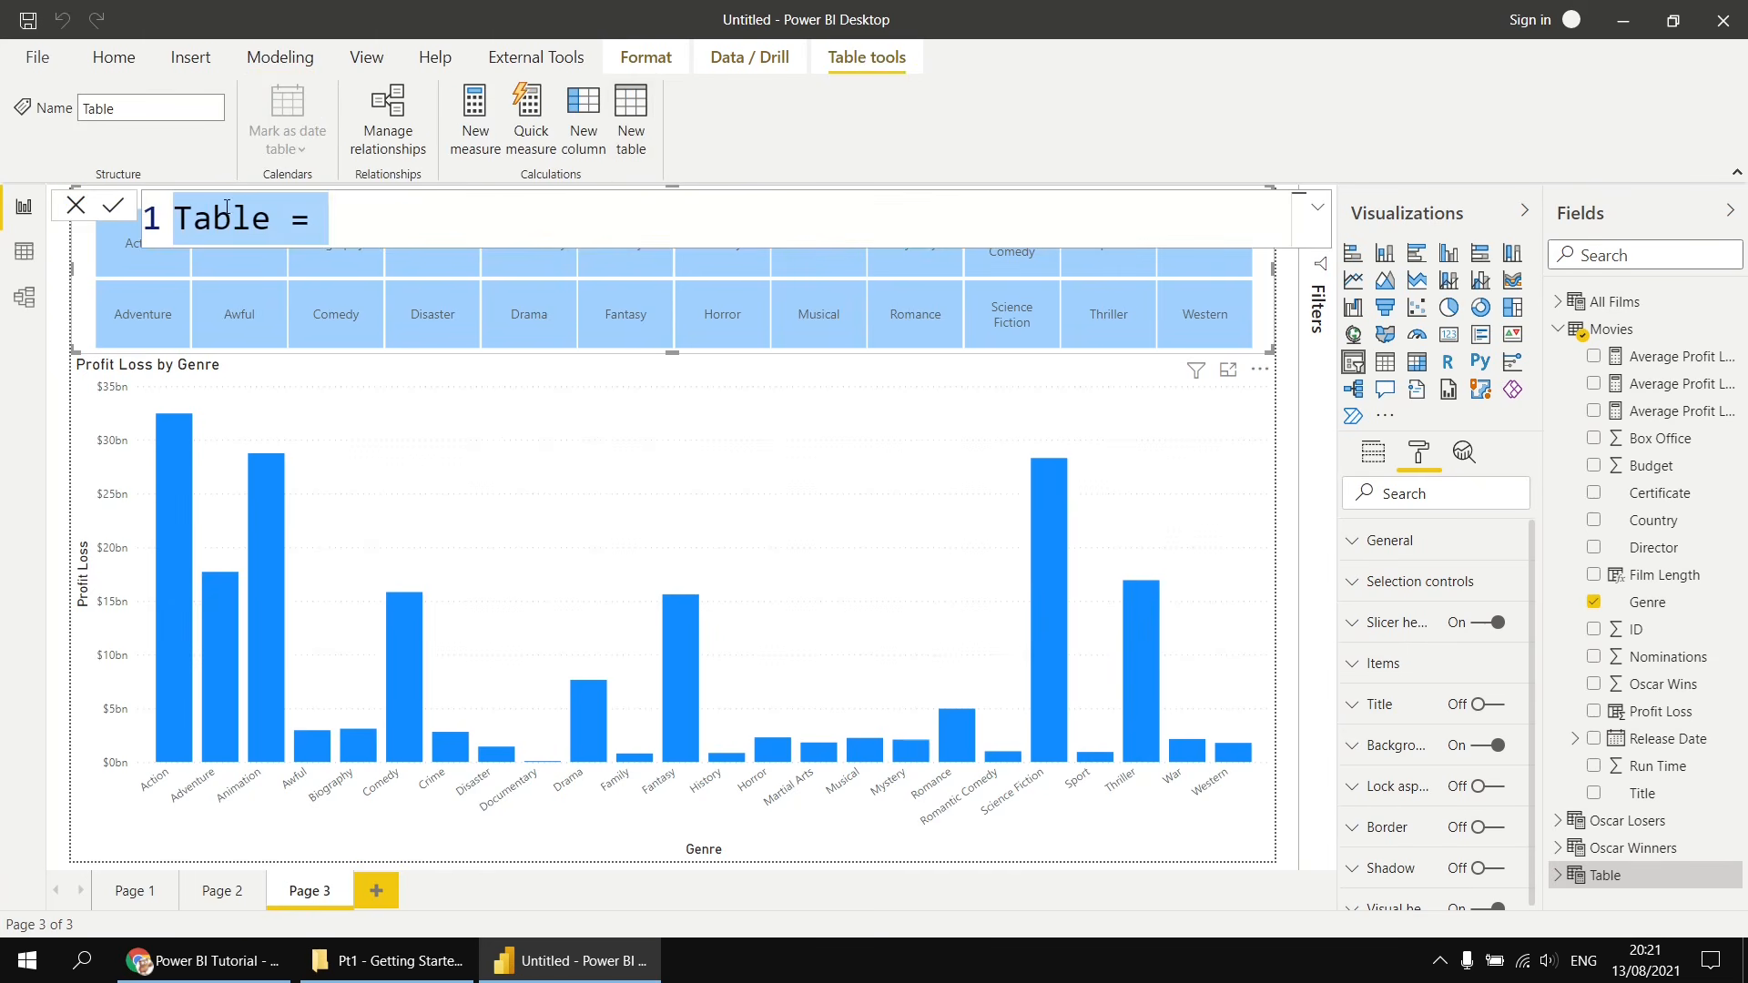
type("Genre P")
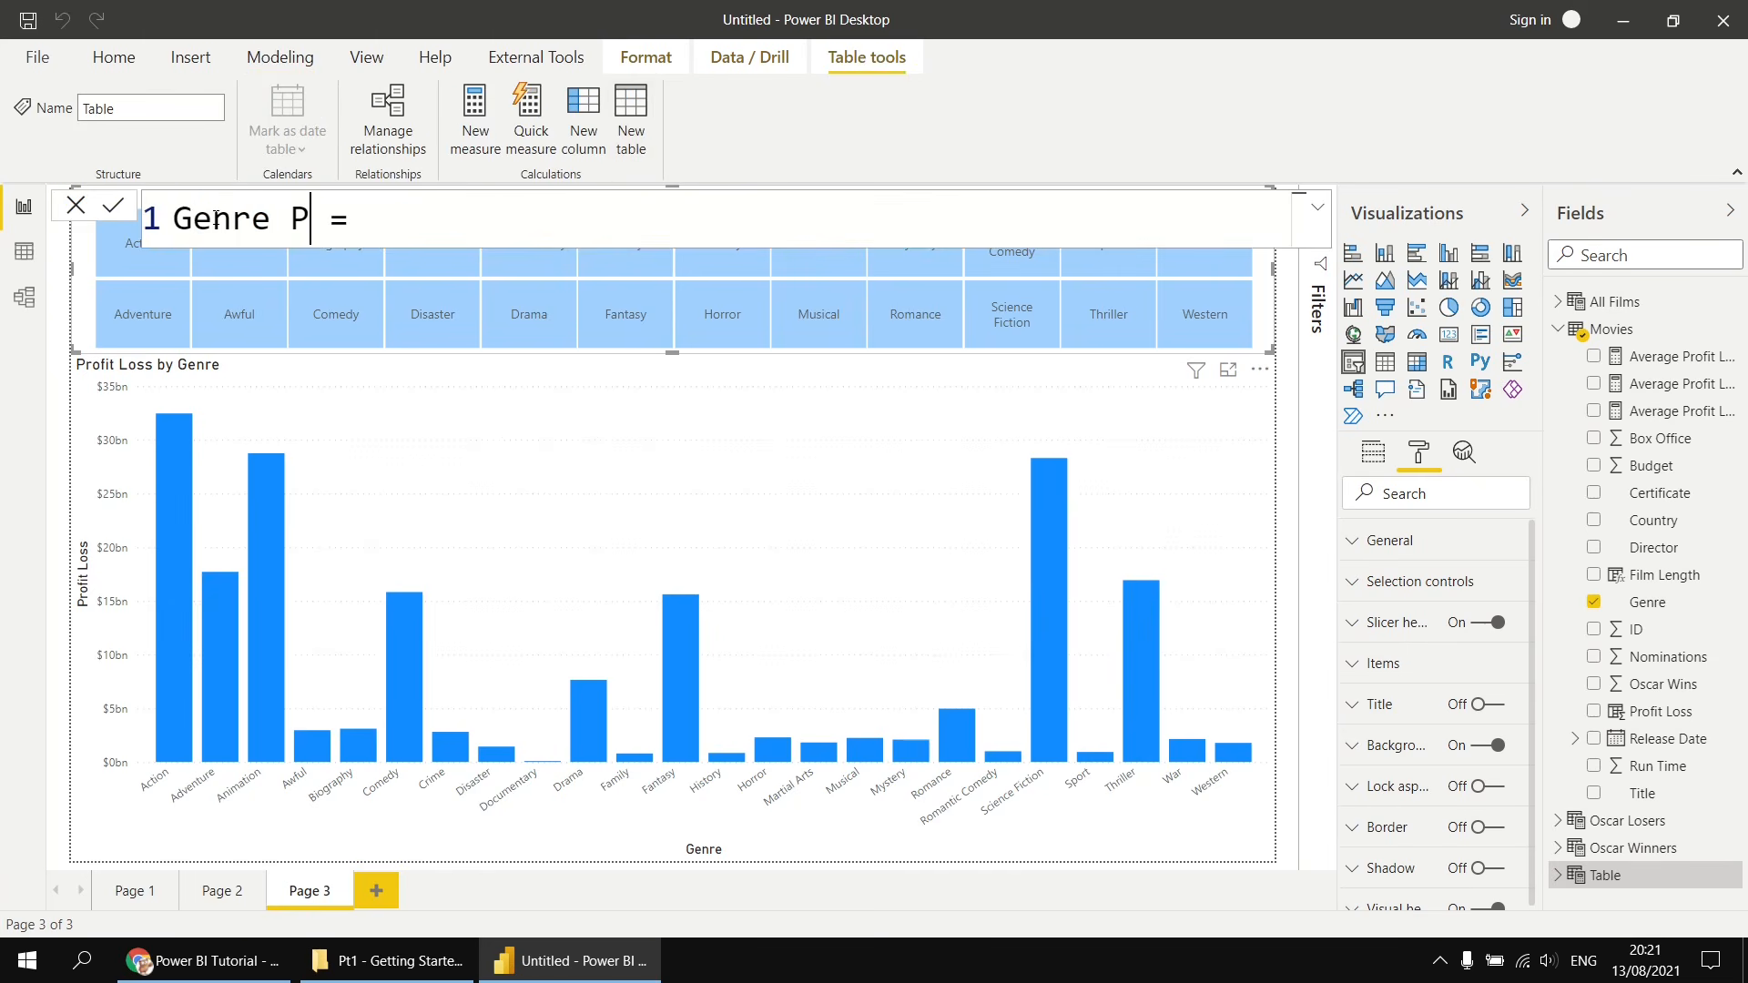
type("icker = val")
key("Tab")
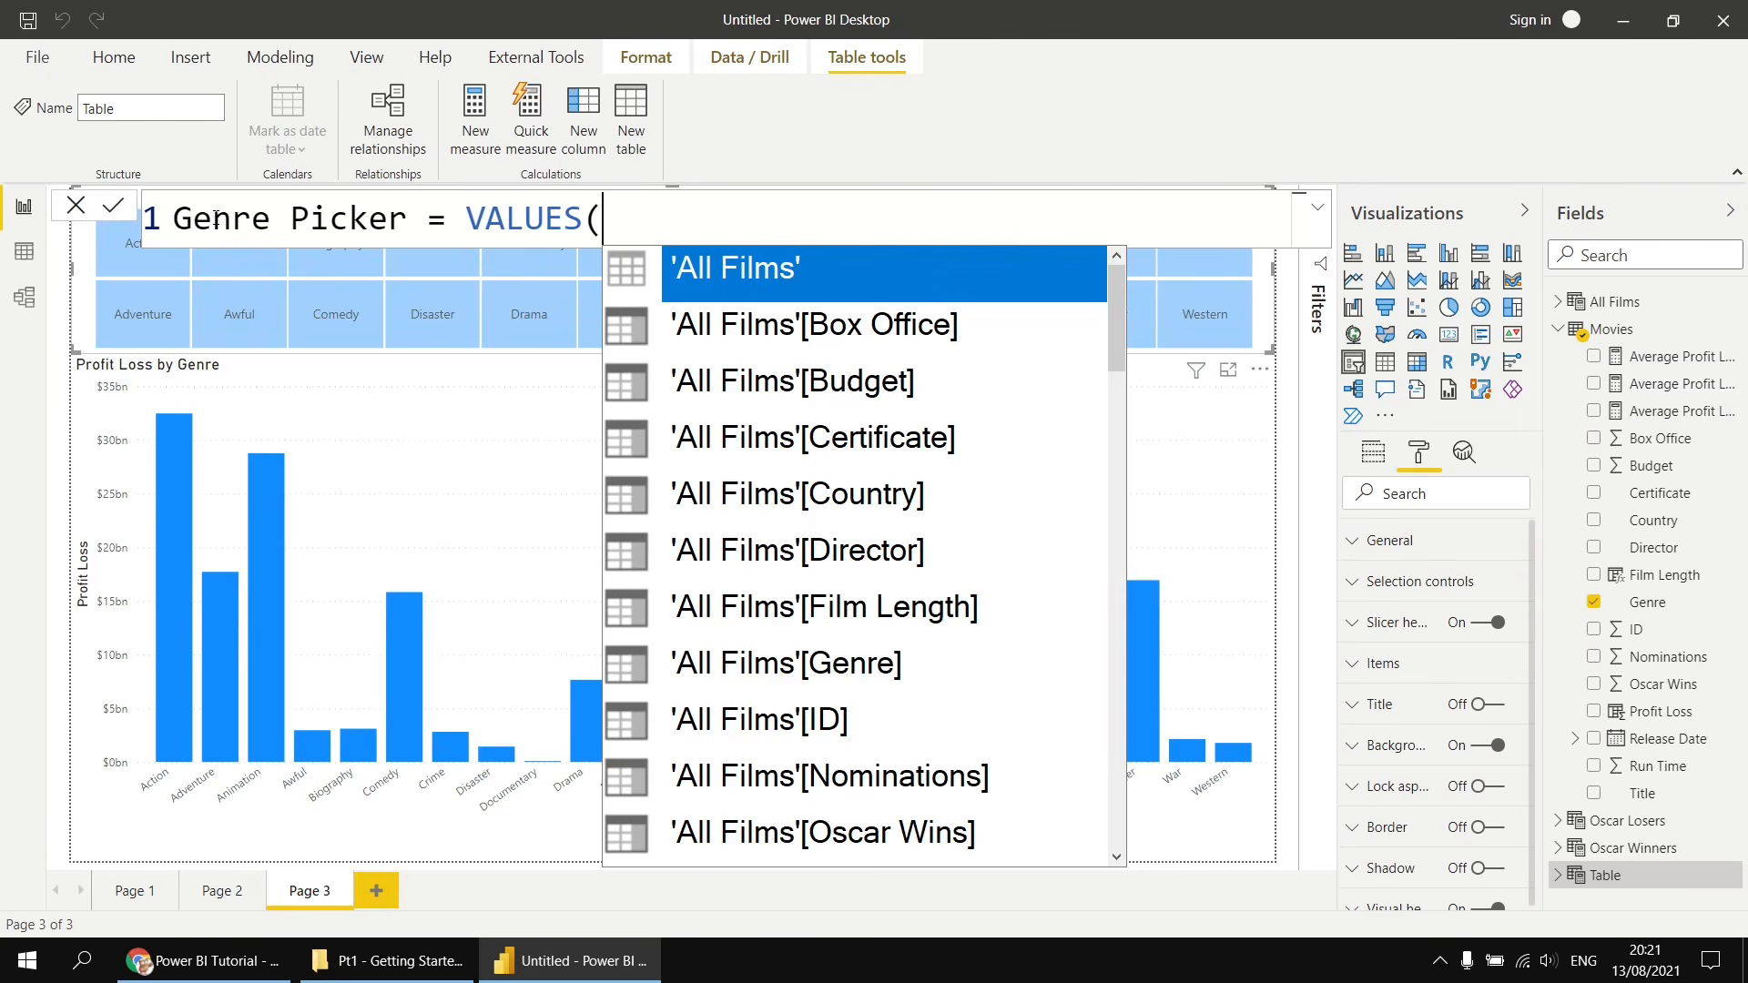
type("m")
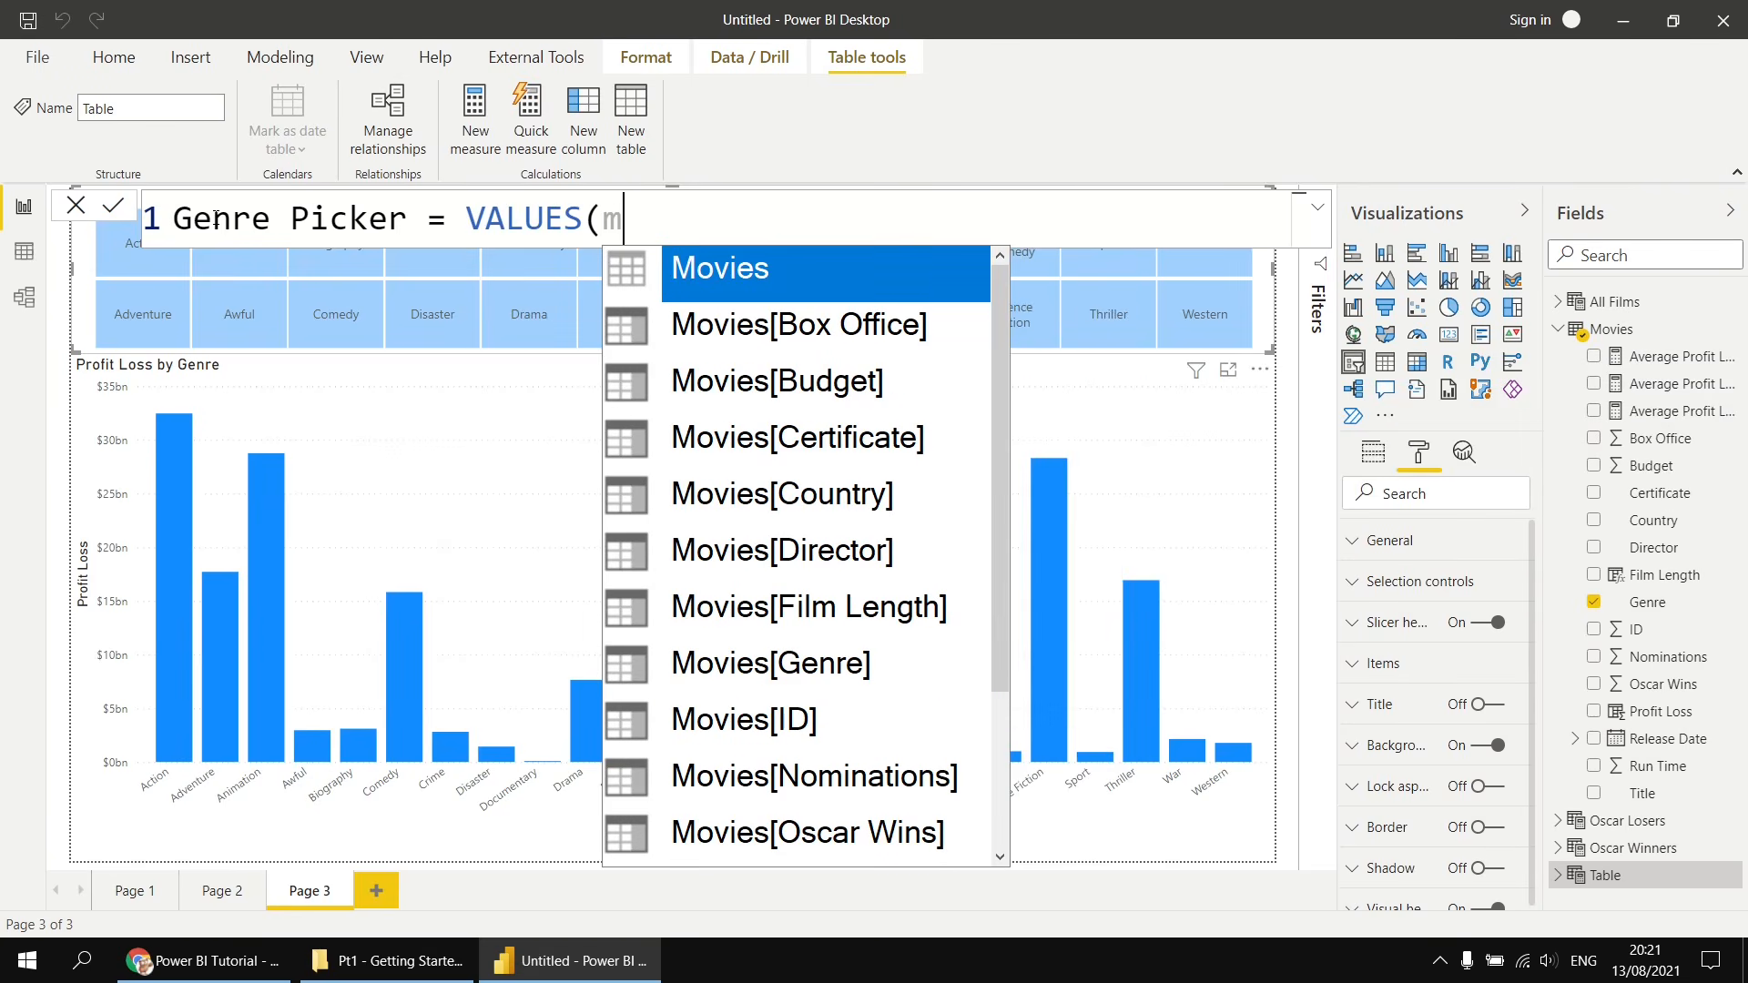
key("Down")
key("Down")
key("Down")
key("Down")
key("Down")
key("Down")
key("Down")
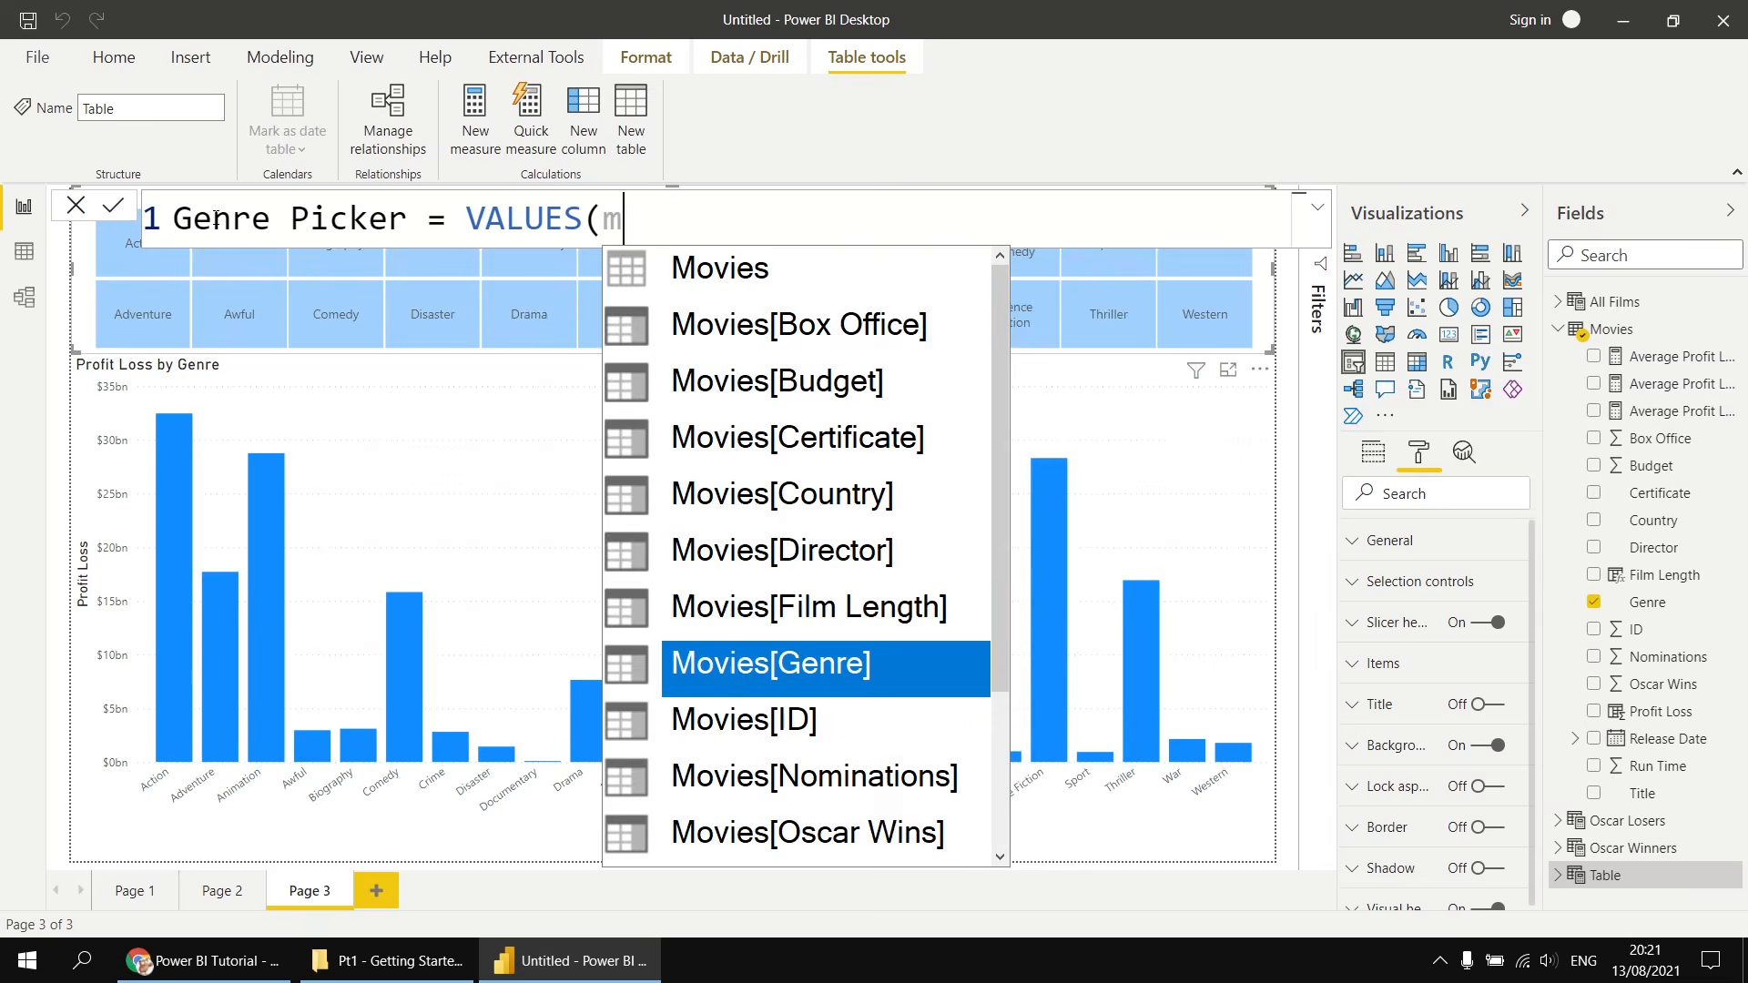
key("Tab")
type(")")
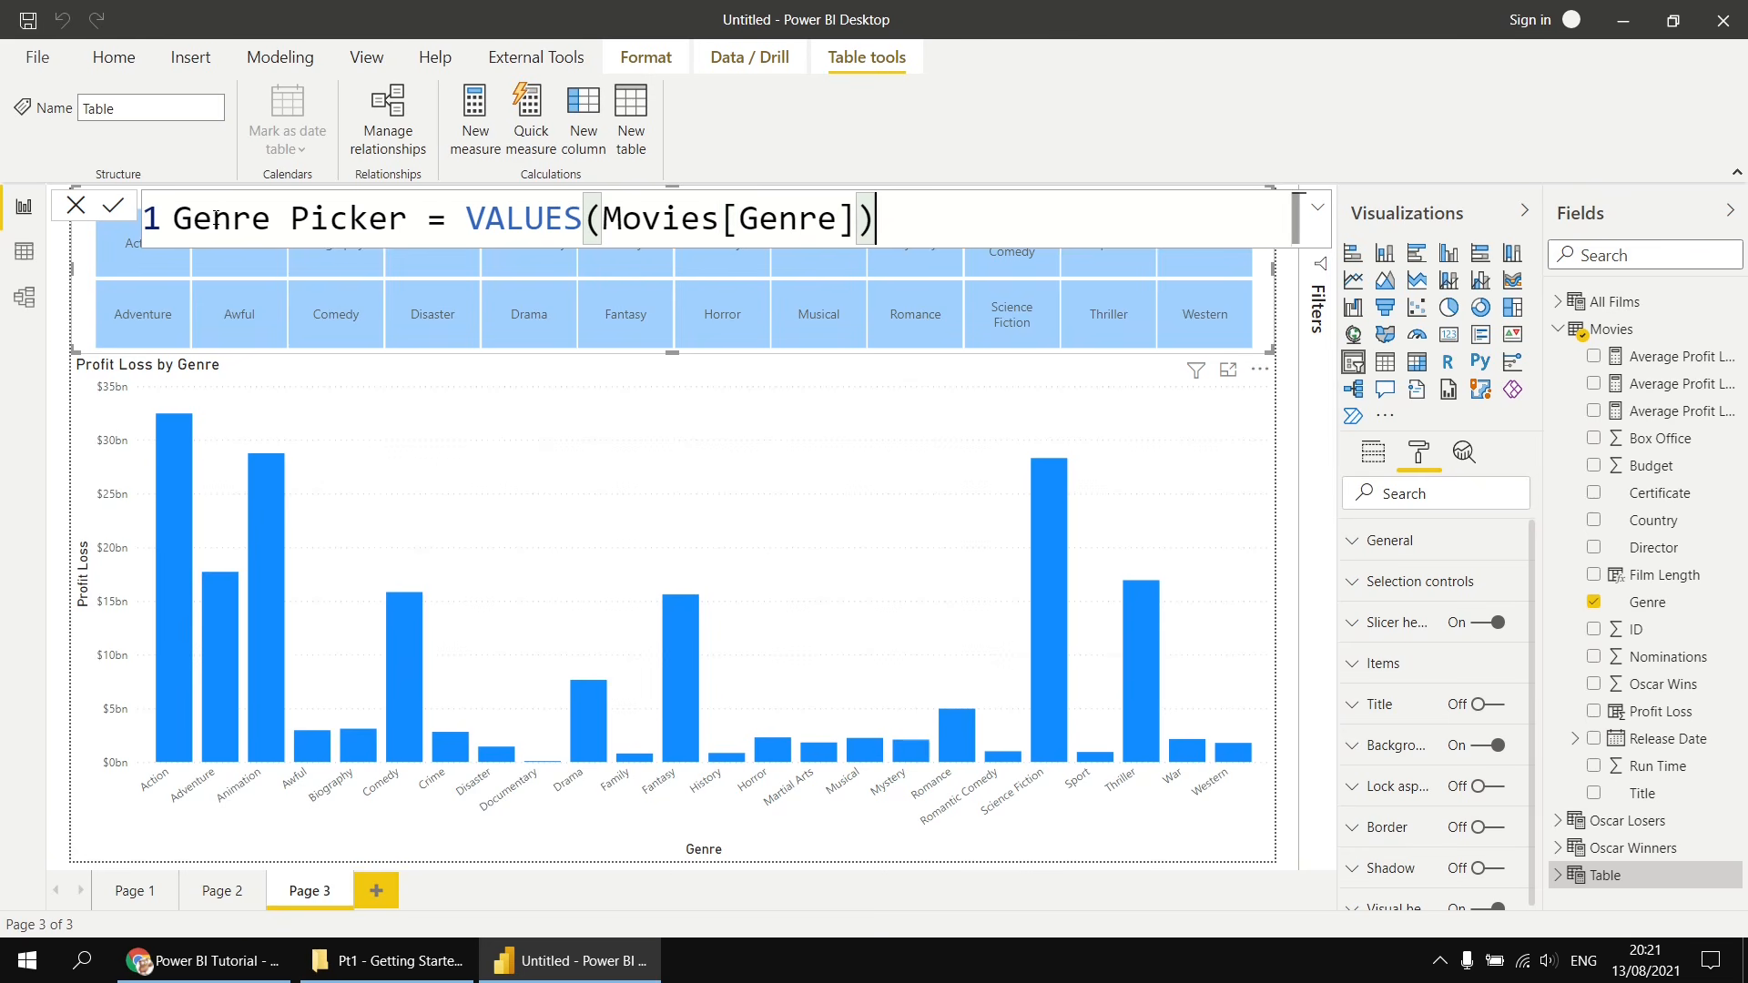
key("Return")
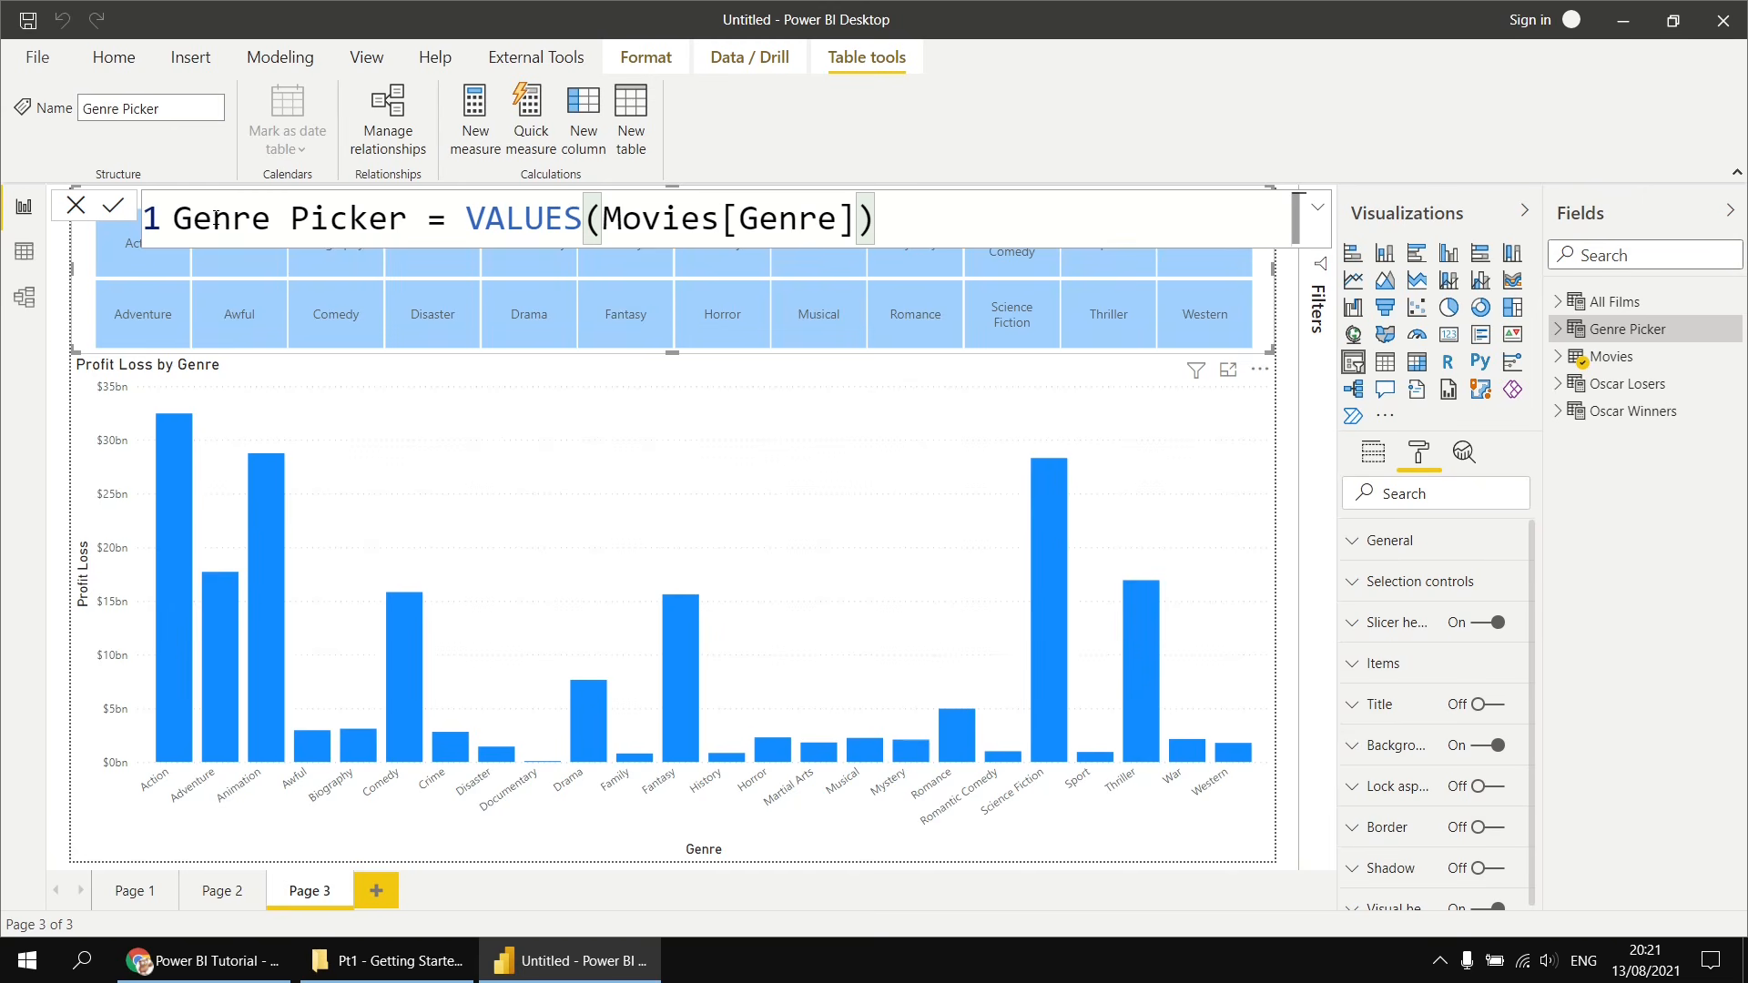
- Inspect the Genre Picker table's rows and its position among the tables in the model diagram
left_click(1559, 330)
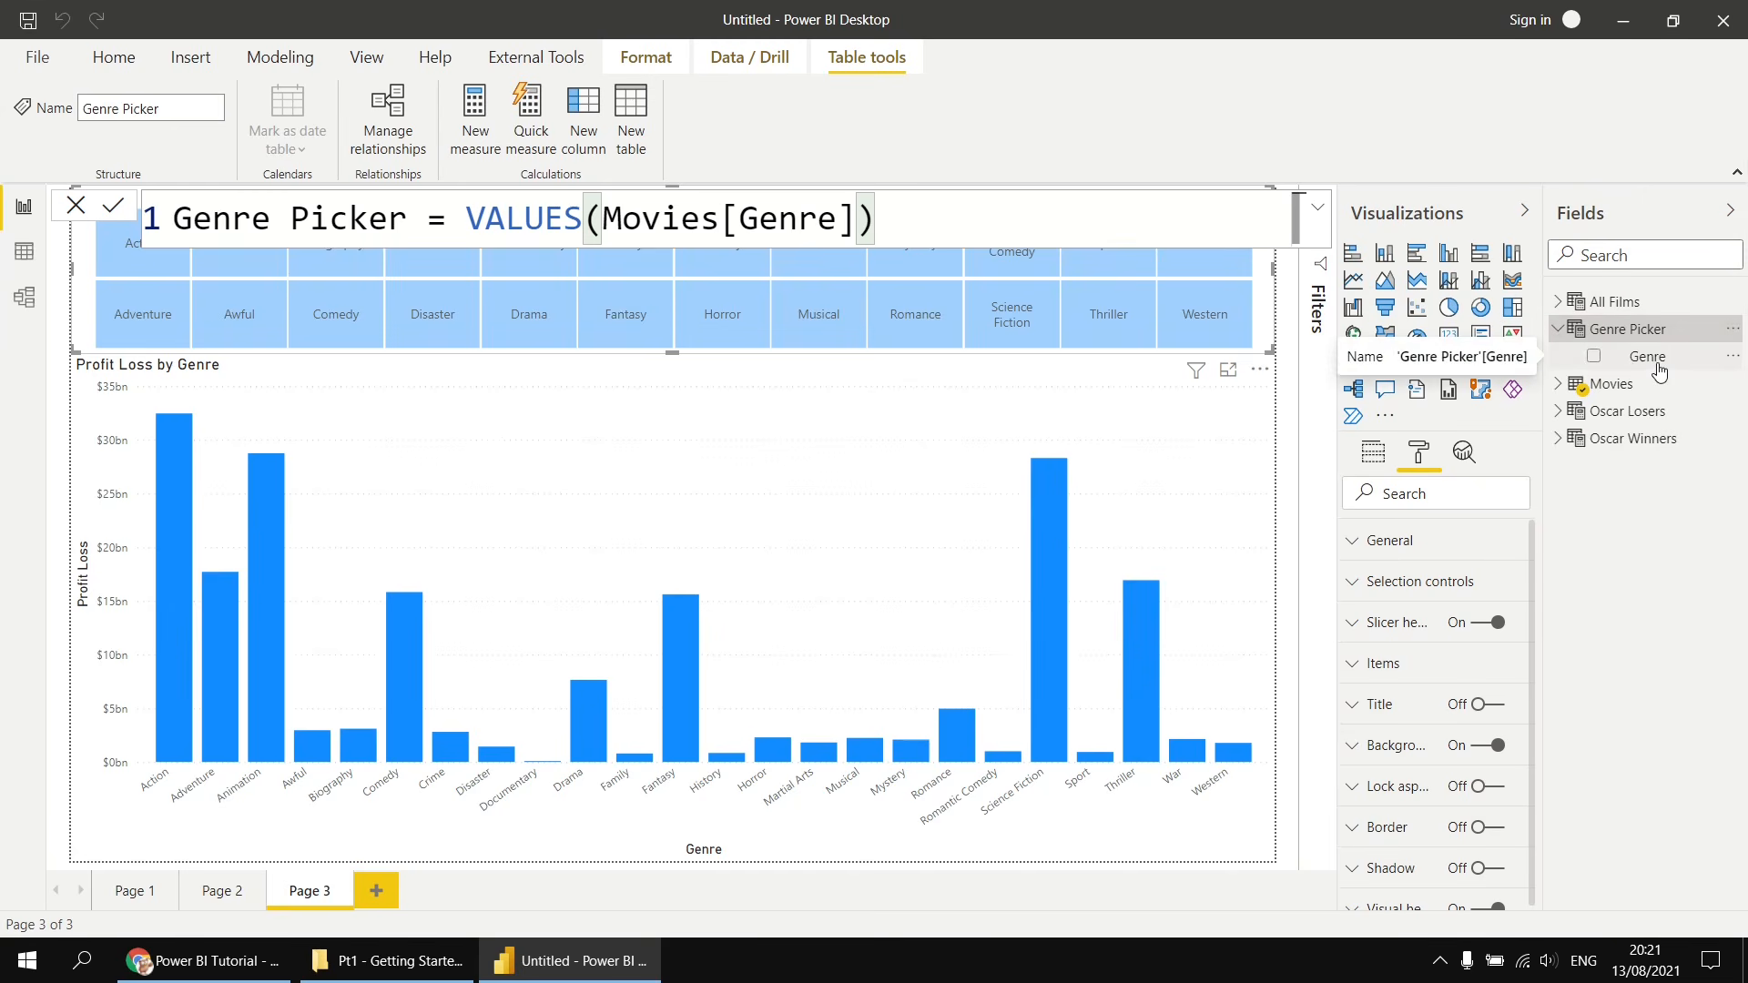
left_click(24, 259)
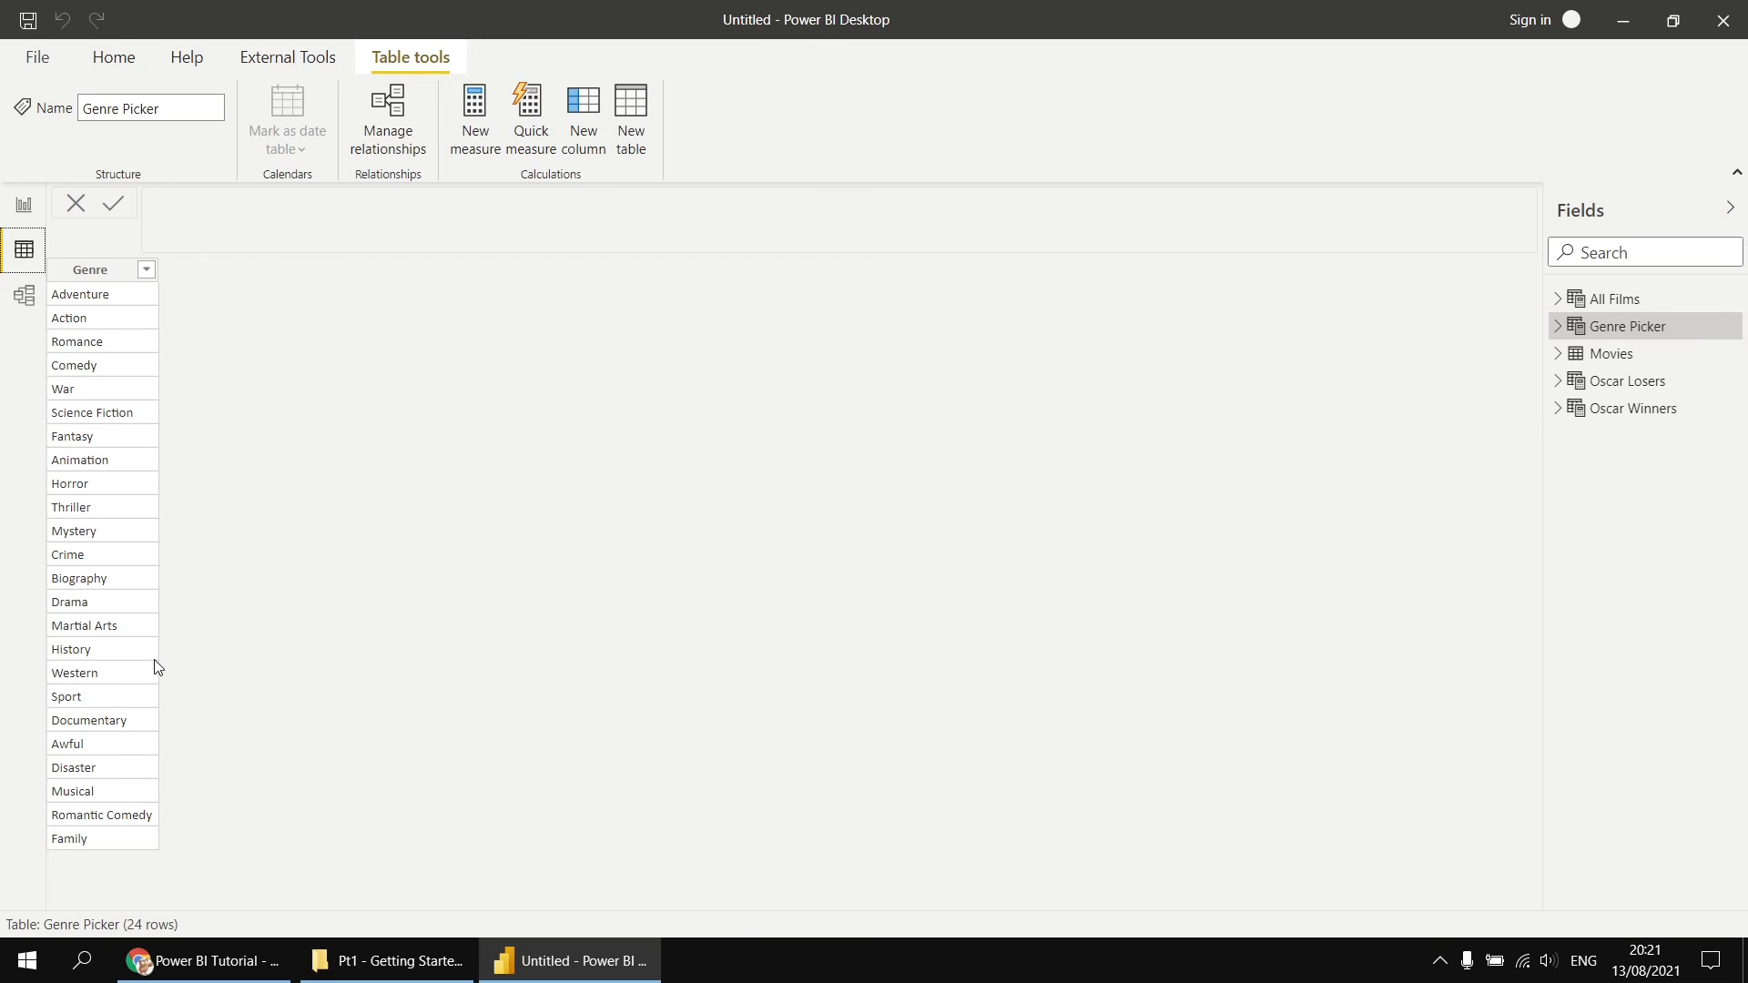
left_click(27, 307)
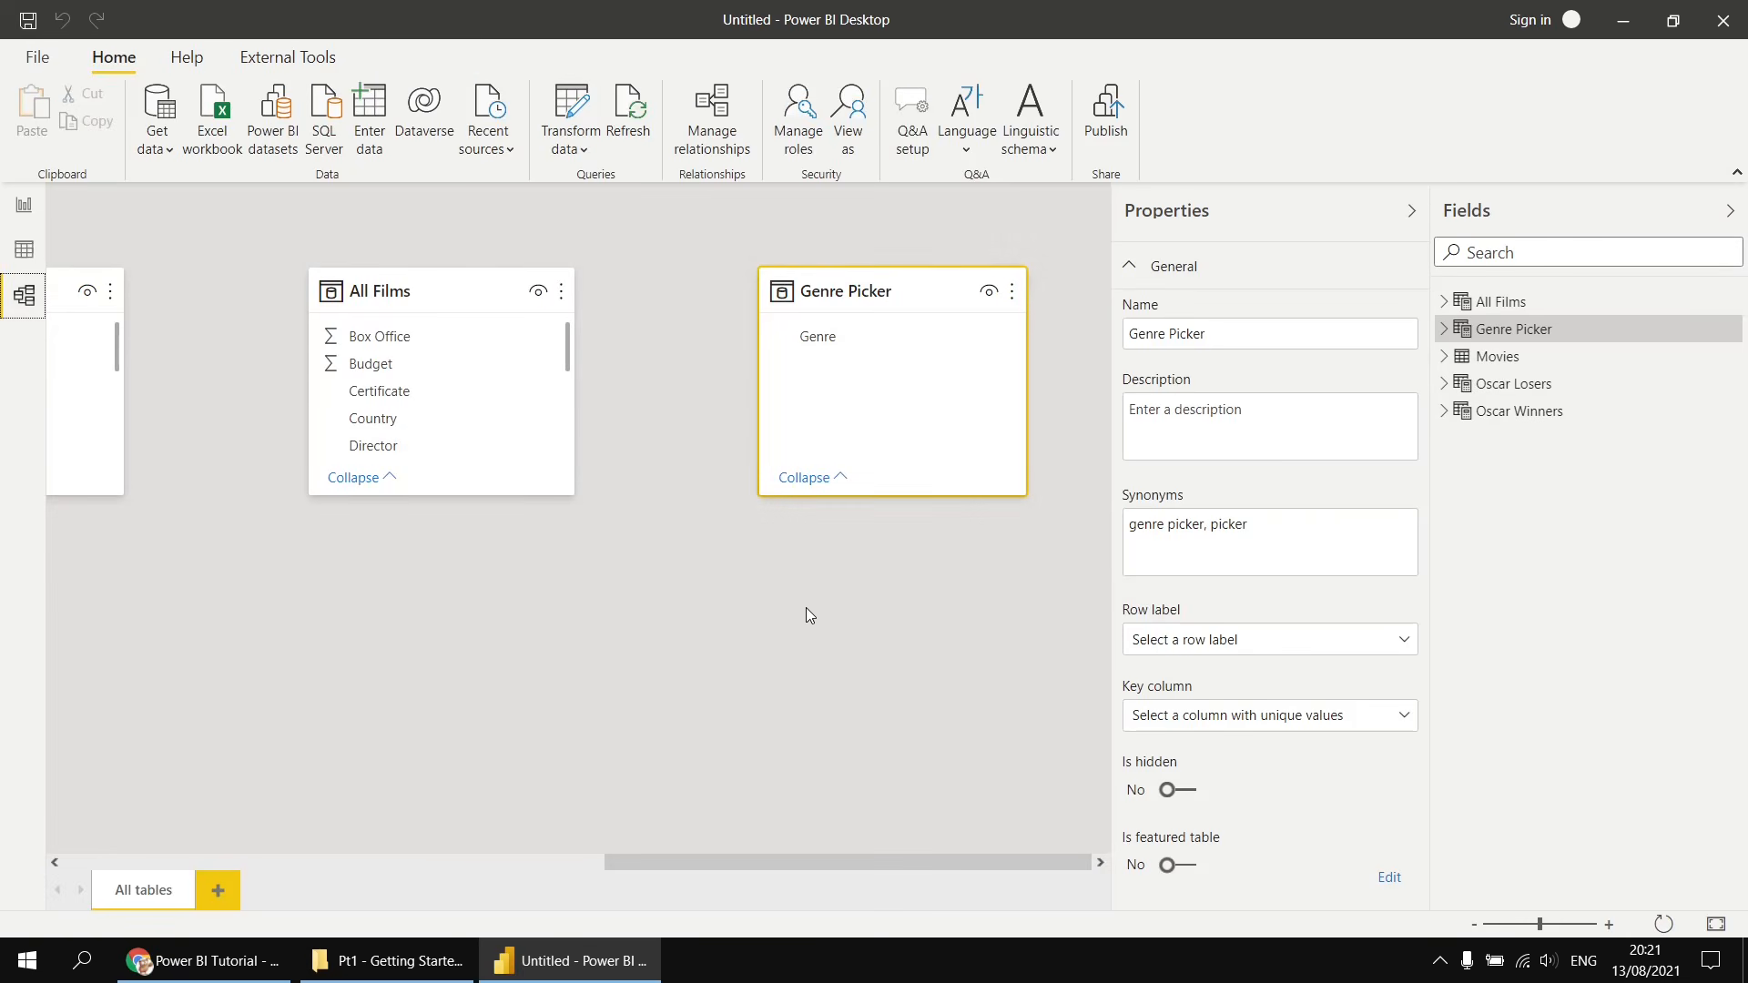
scroll(803, 636, "down", 3)
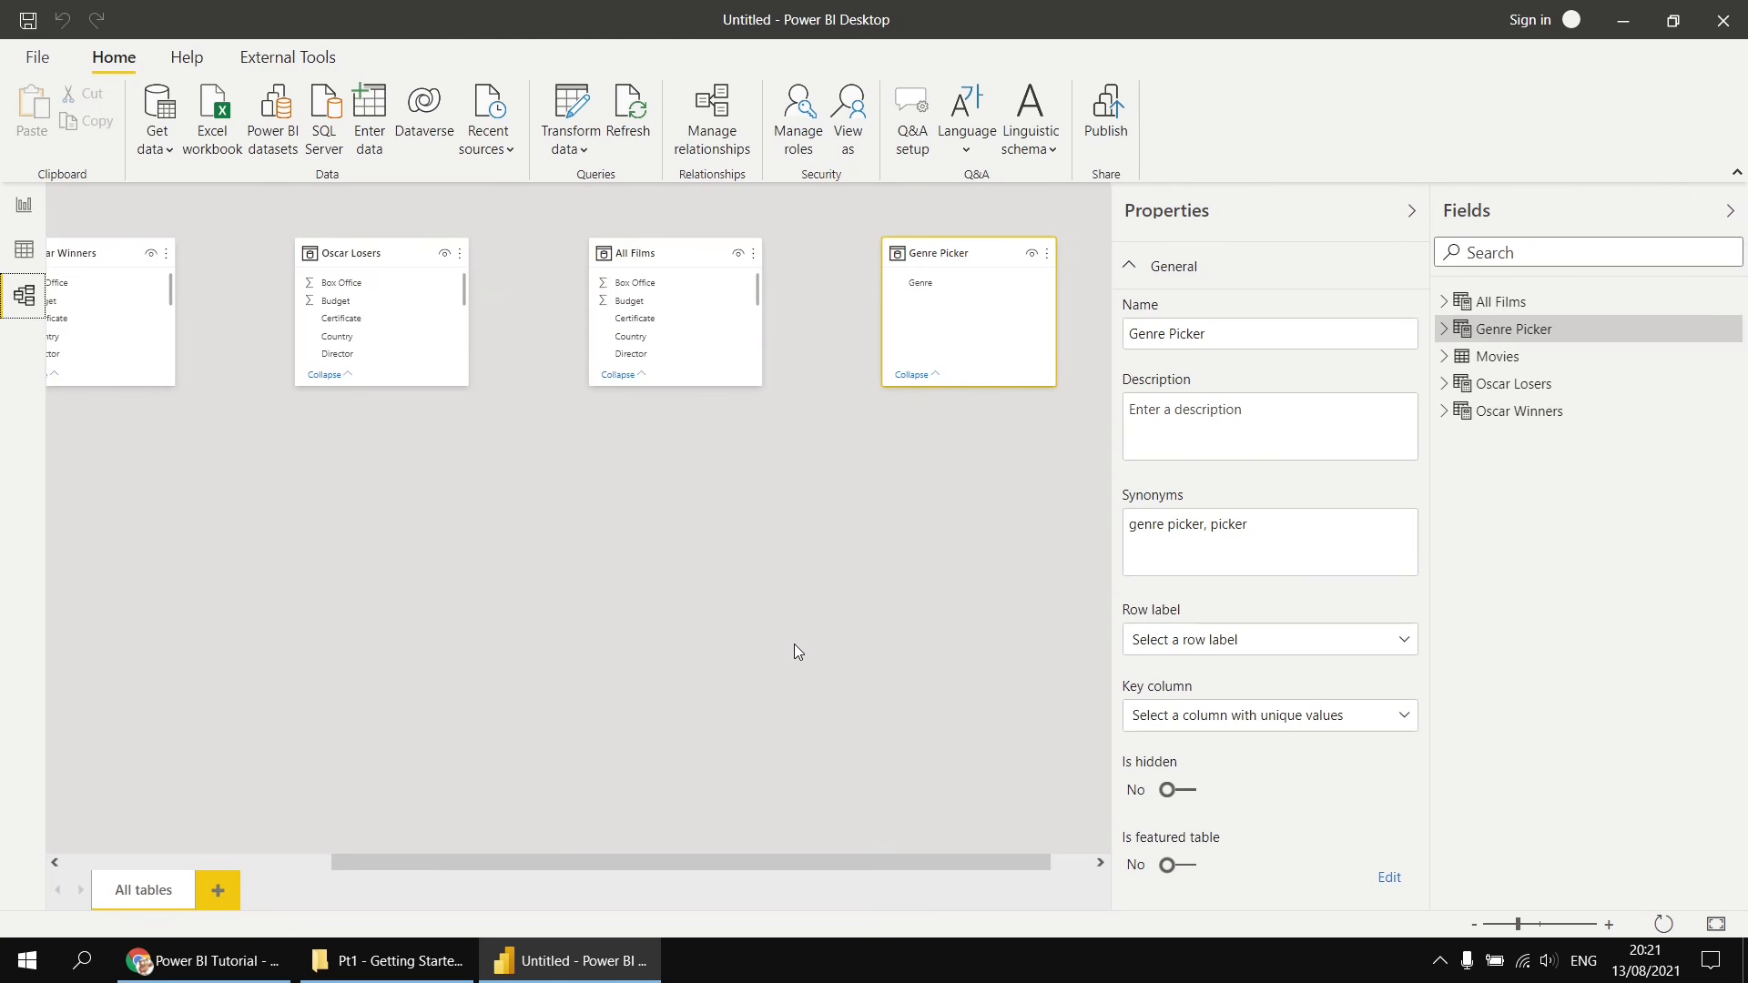
left_click_drag(468, 863, 355, 860)
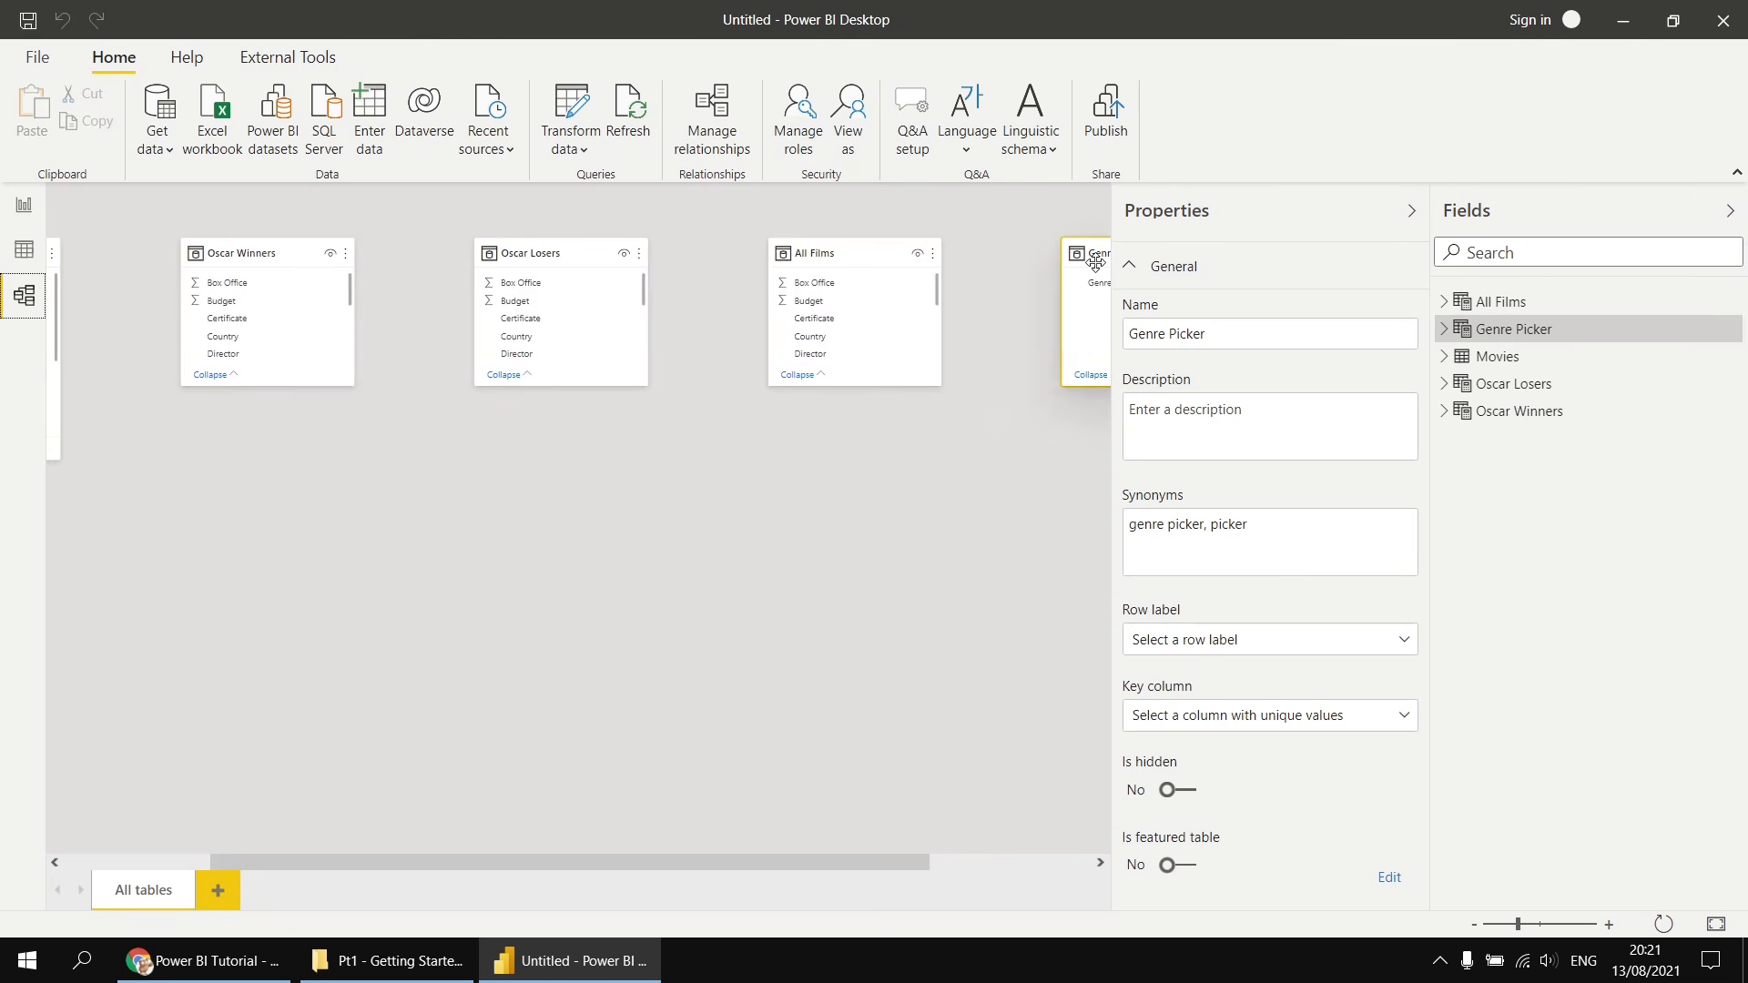
left_click_drag(643, 865, 790, 857)
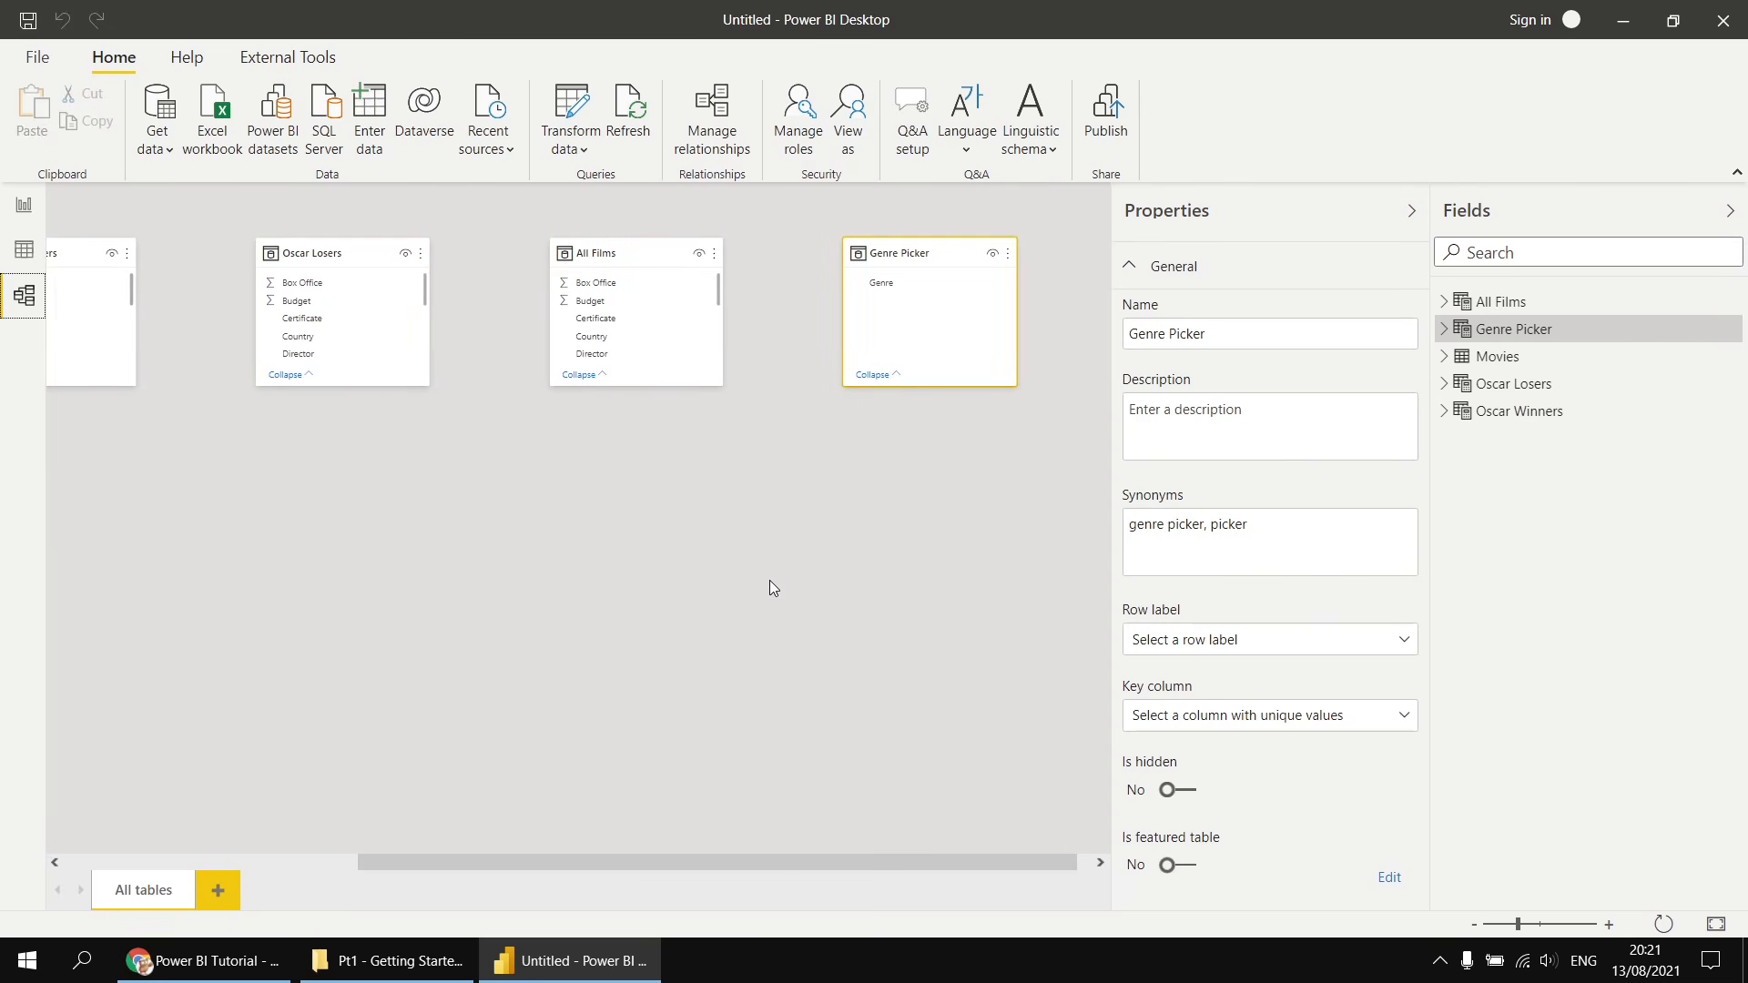
left_click(24, 208)
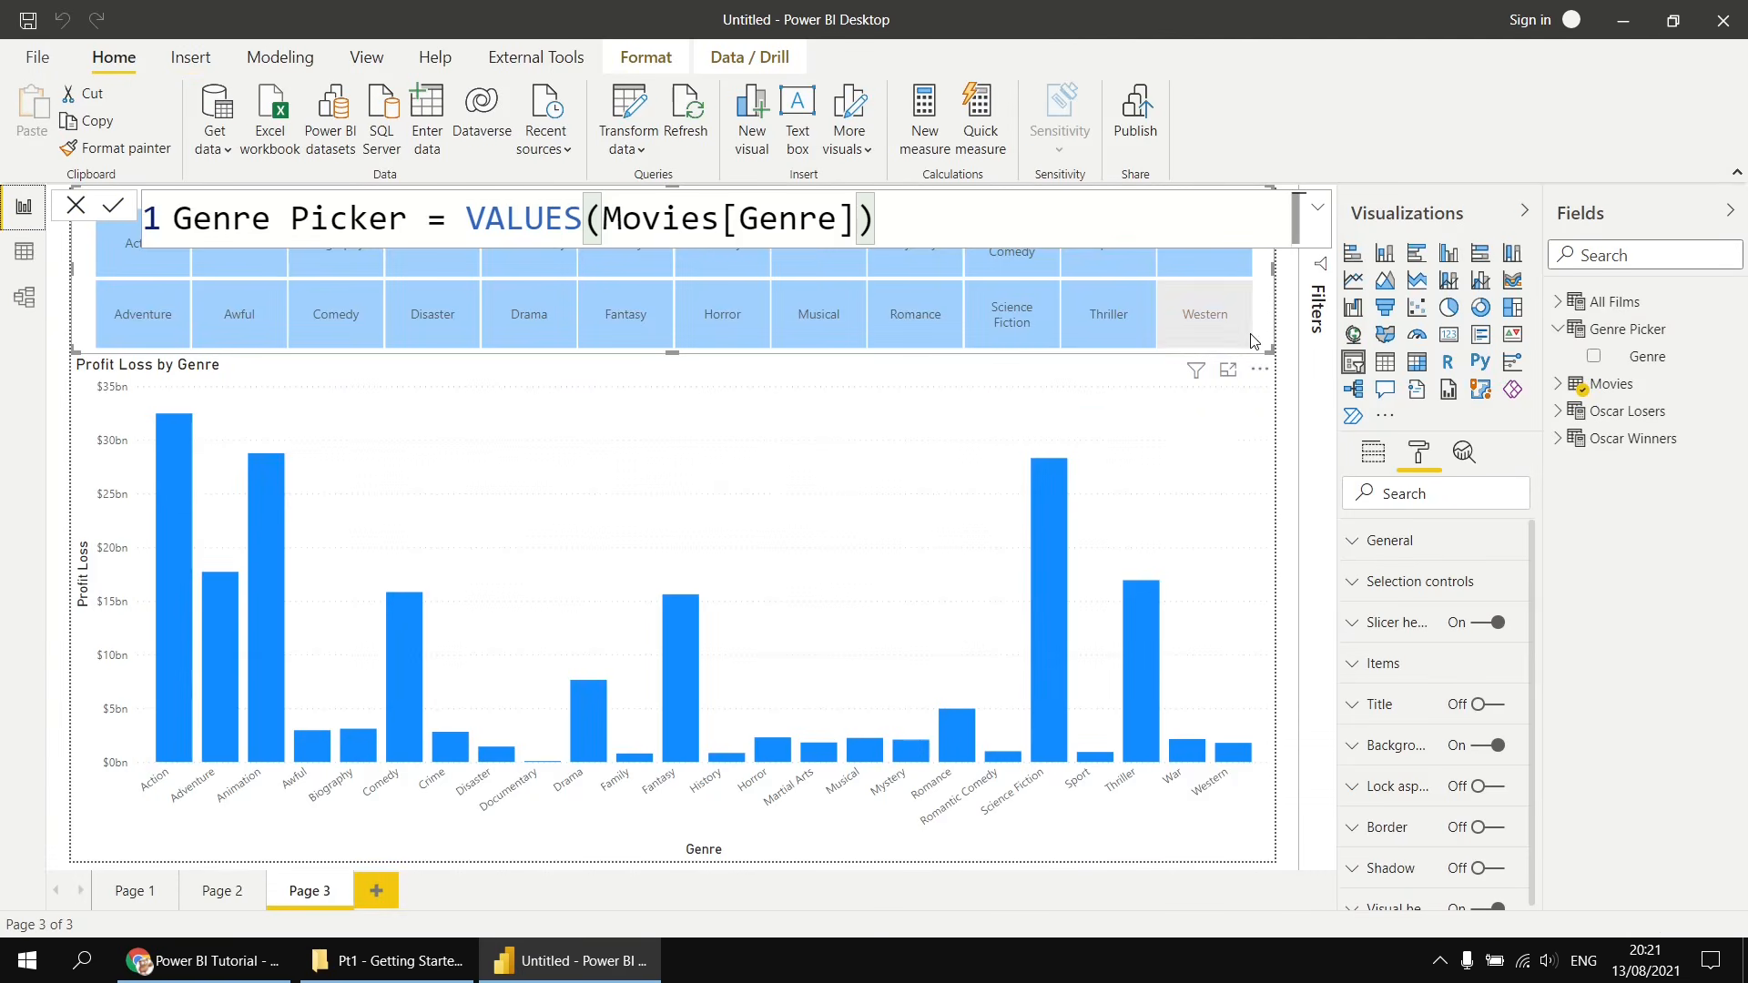
- Replace the slicer's field with the Genre column from the Genre Picker table
left_click(1557, 385)
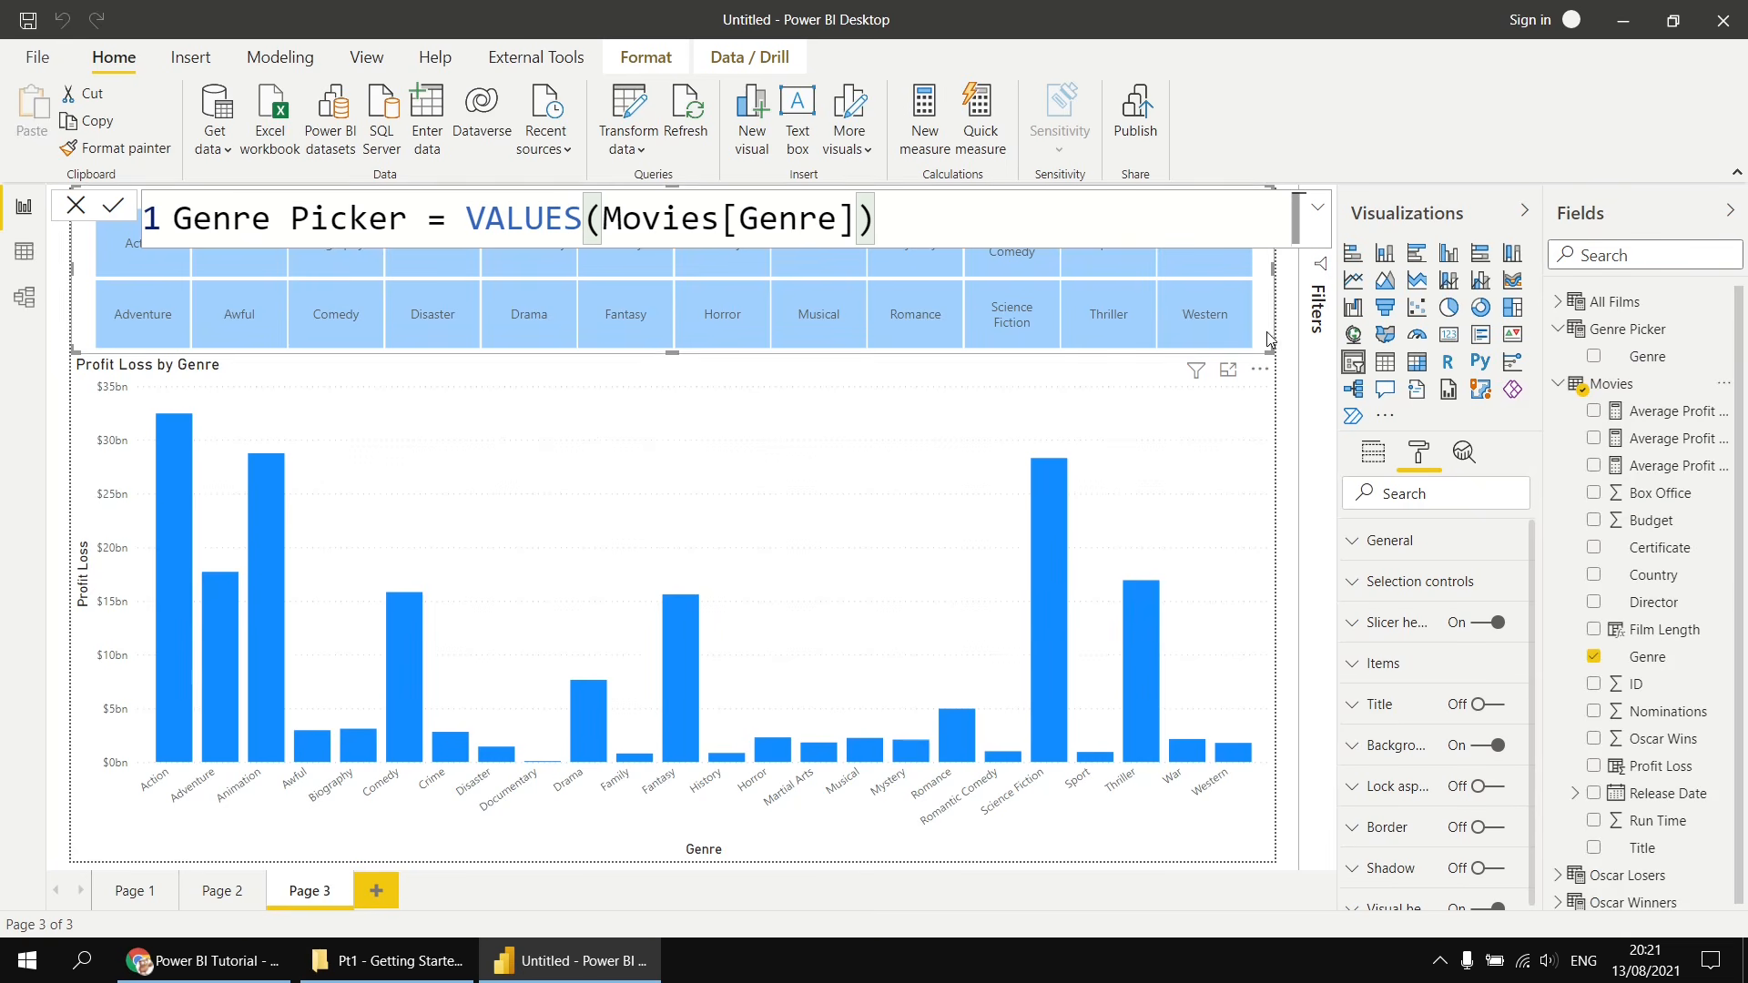
left_click(1373, 455)
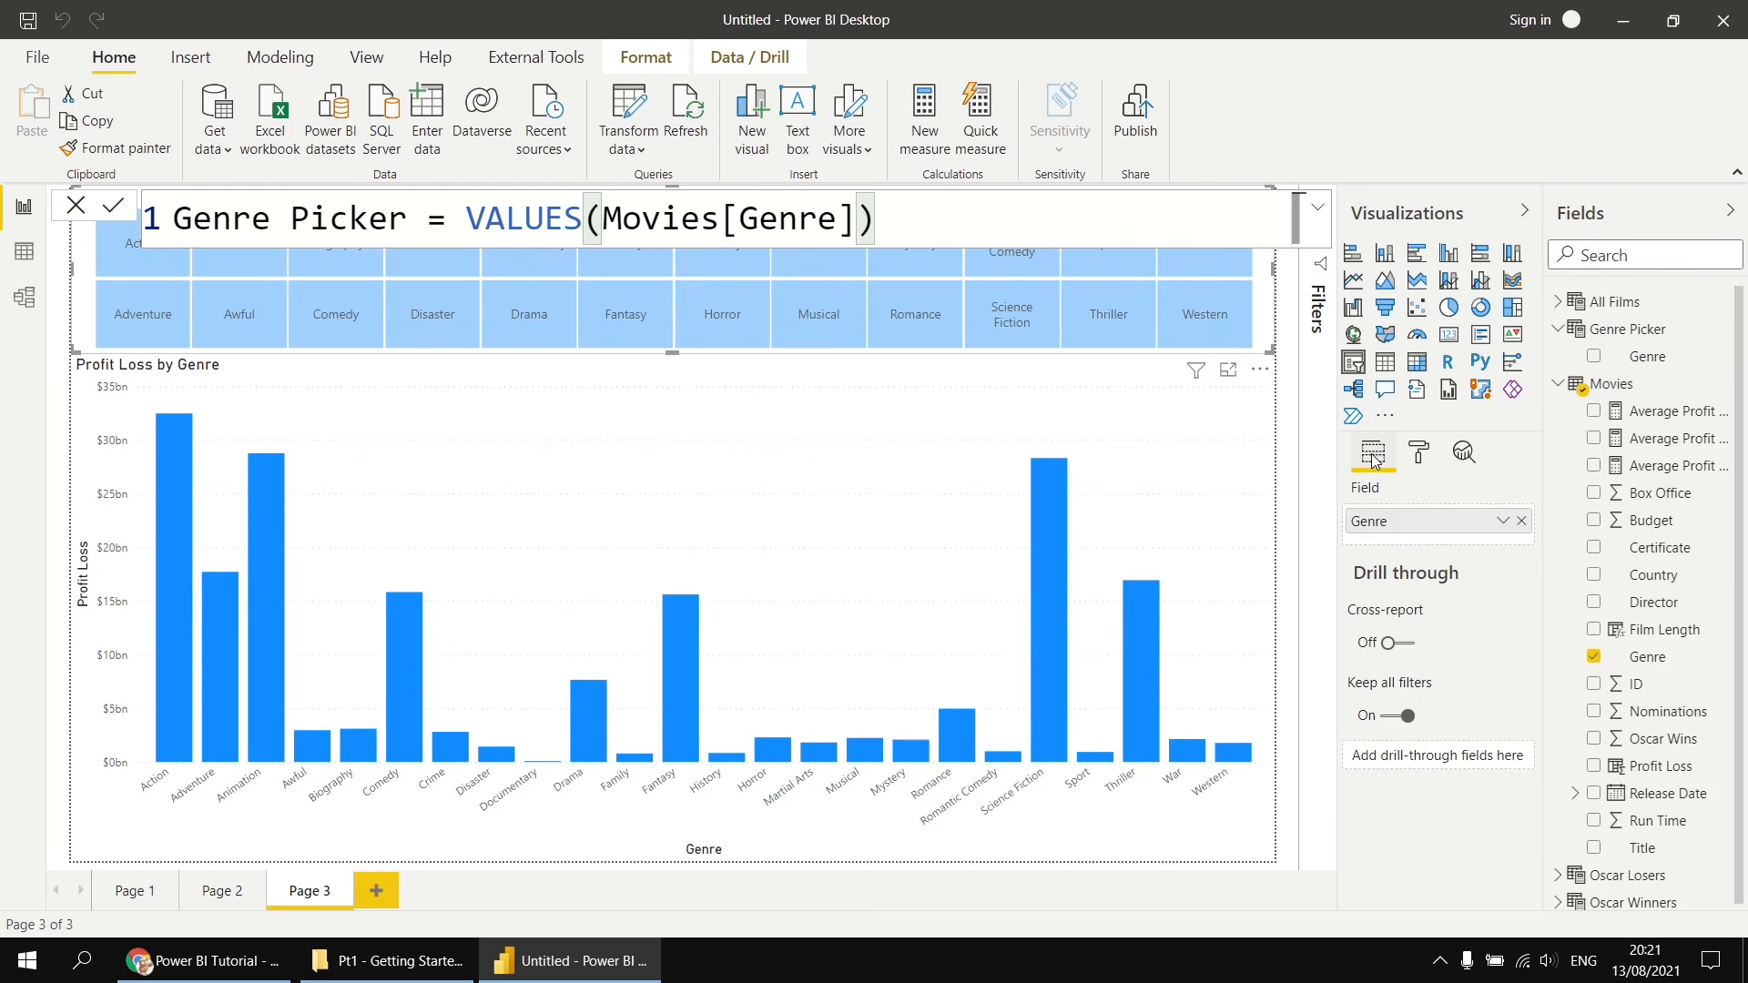
left_click(1521, 522)
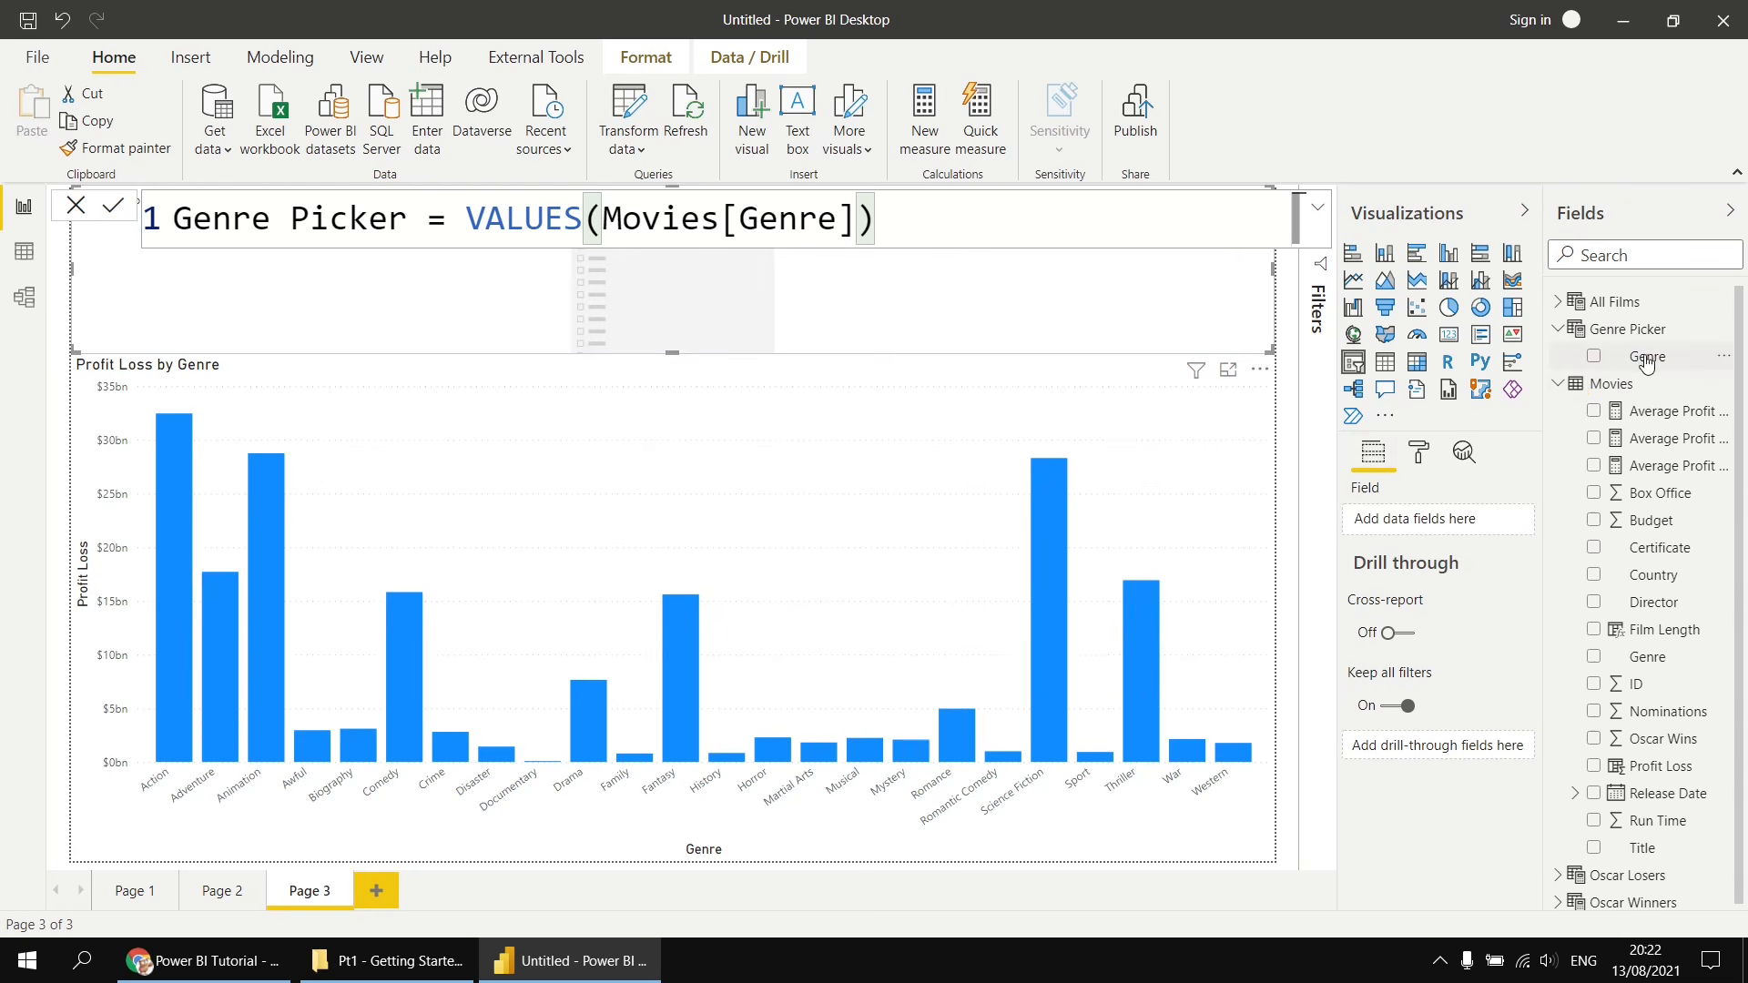
left_click_drag(1650, 360, 1457, 525)
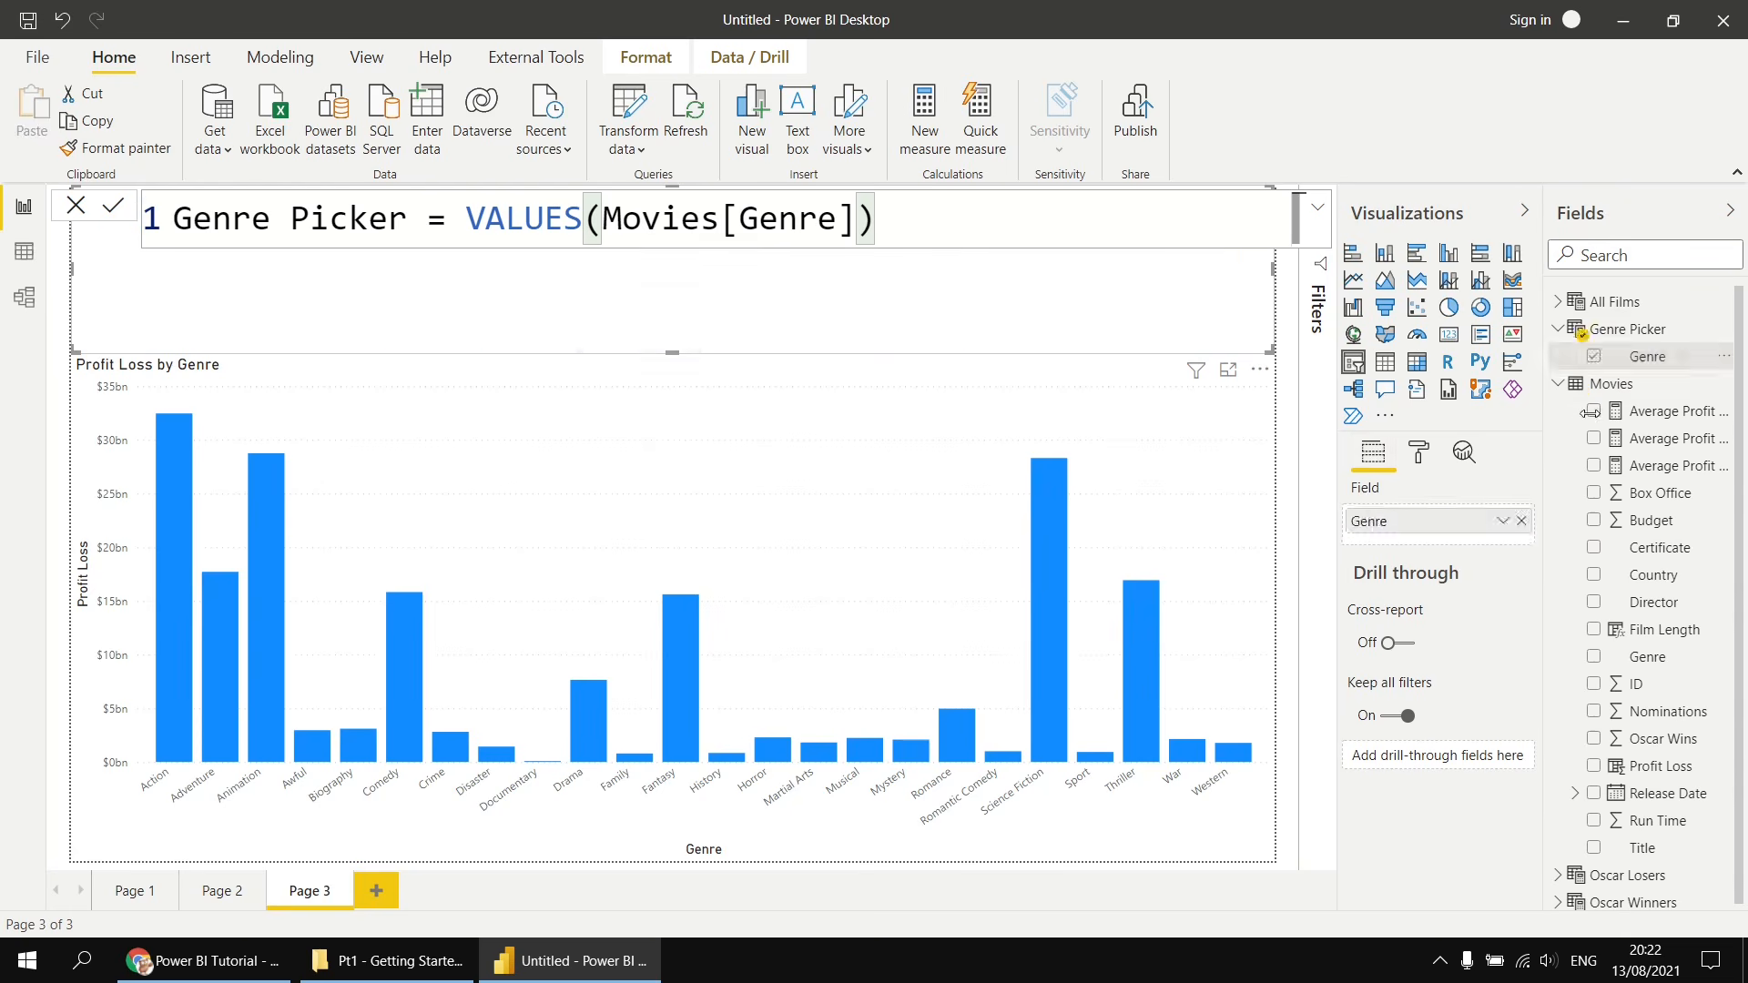
- Test the slicer by selecting several genres in turn, leaving Fantasy selected
left_click(1612, 385)
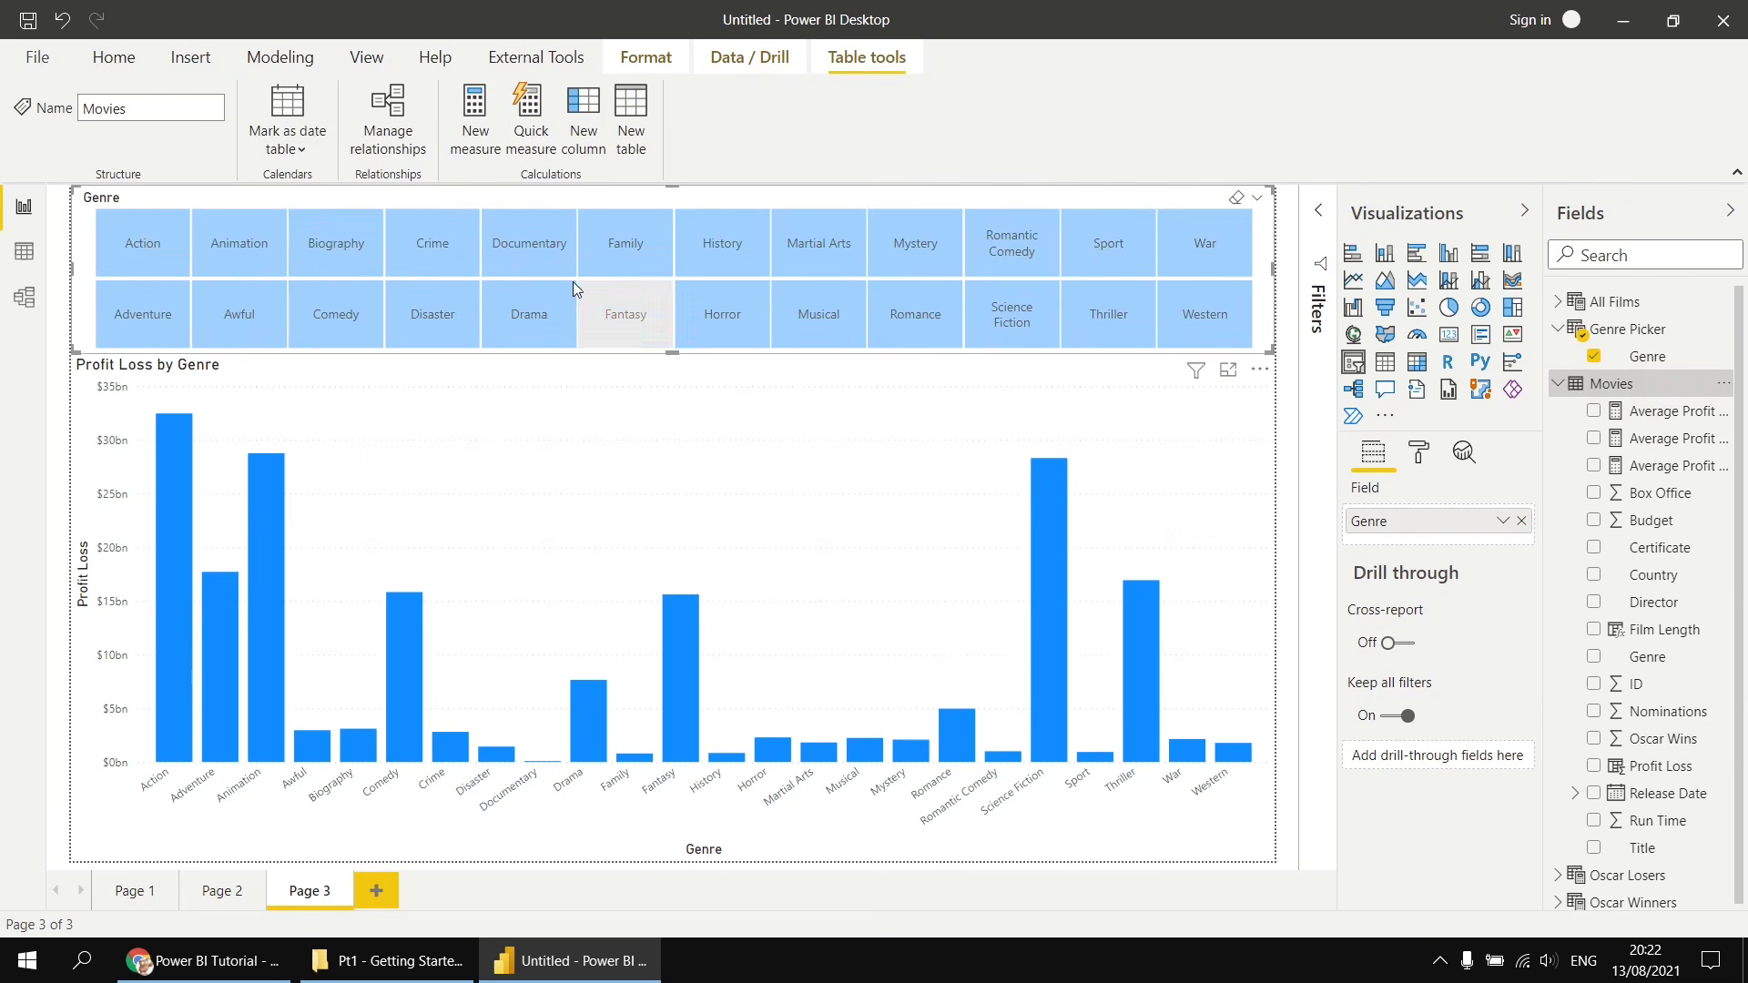
left_click(175, 244)
left_click(619, 244)
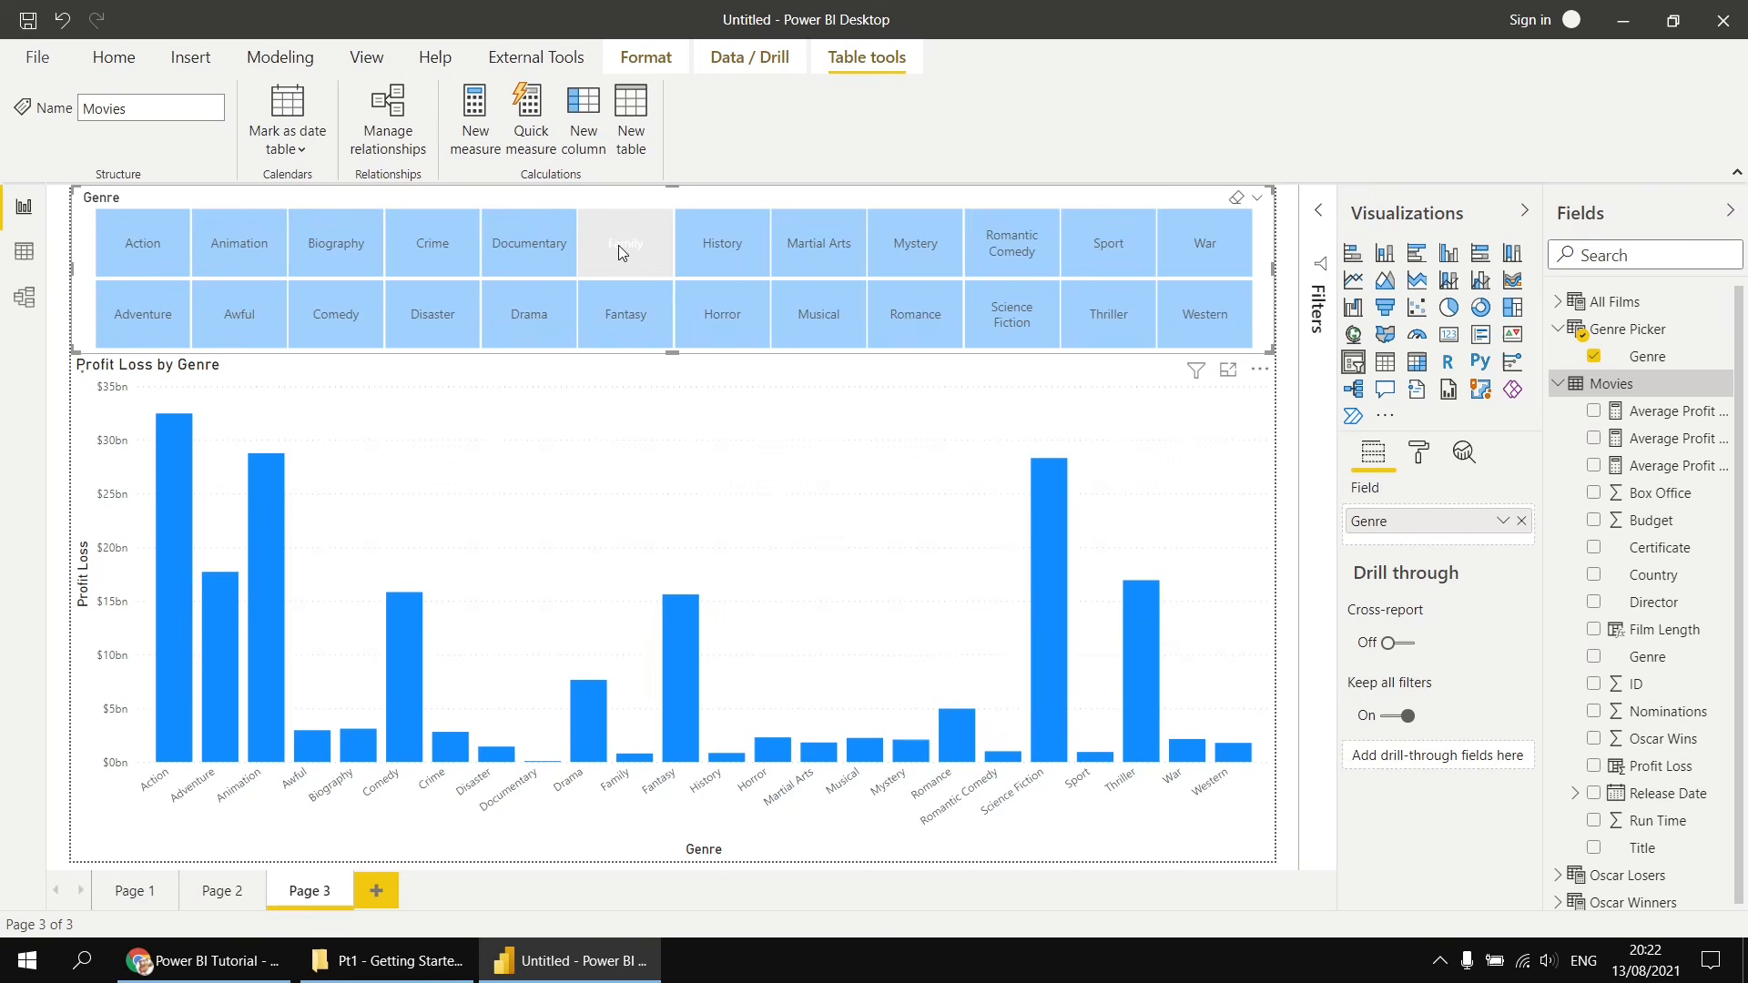
left_click(829, 249)
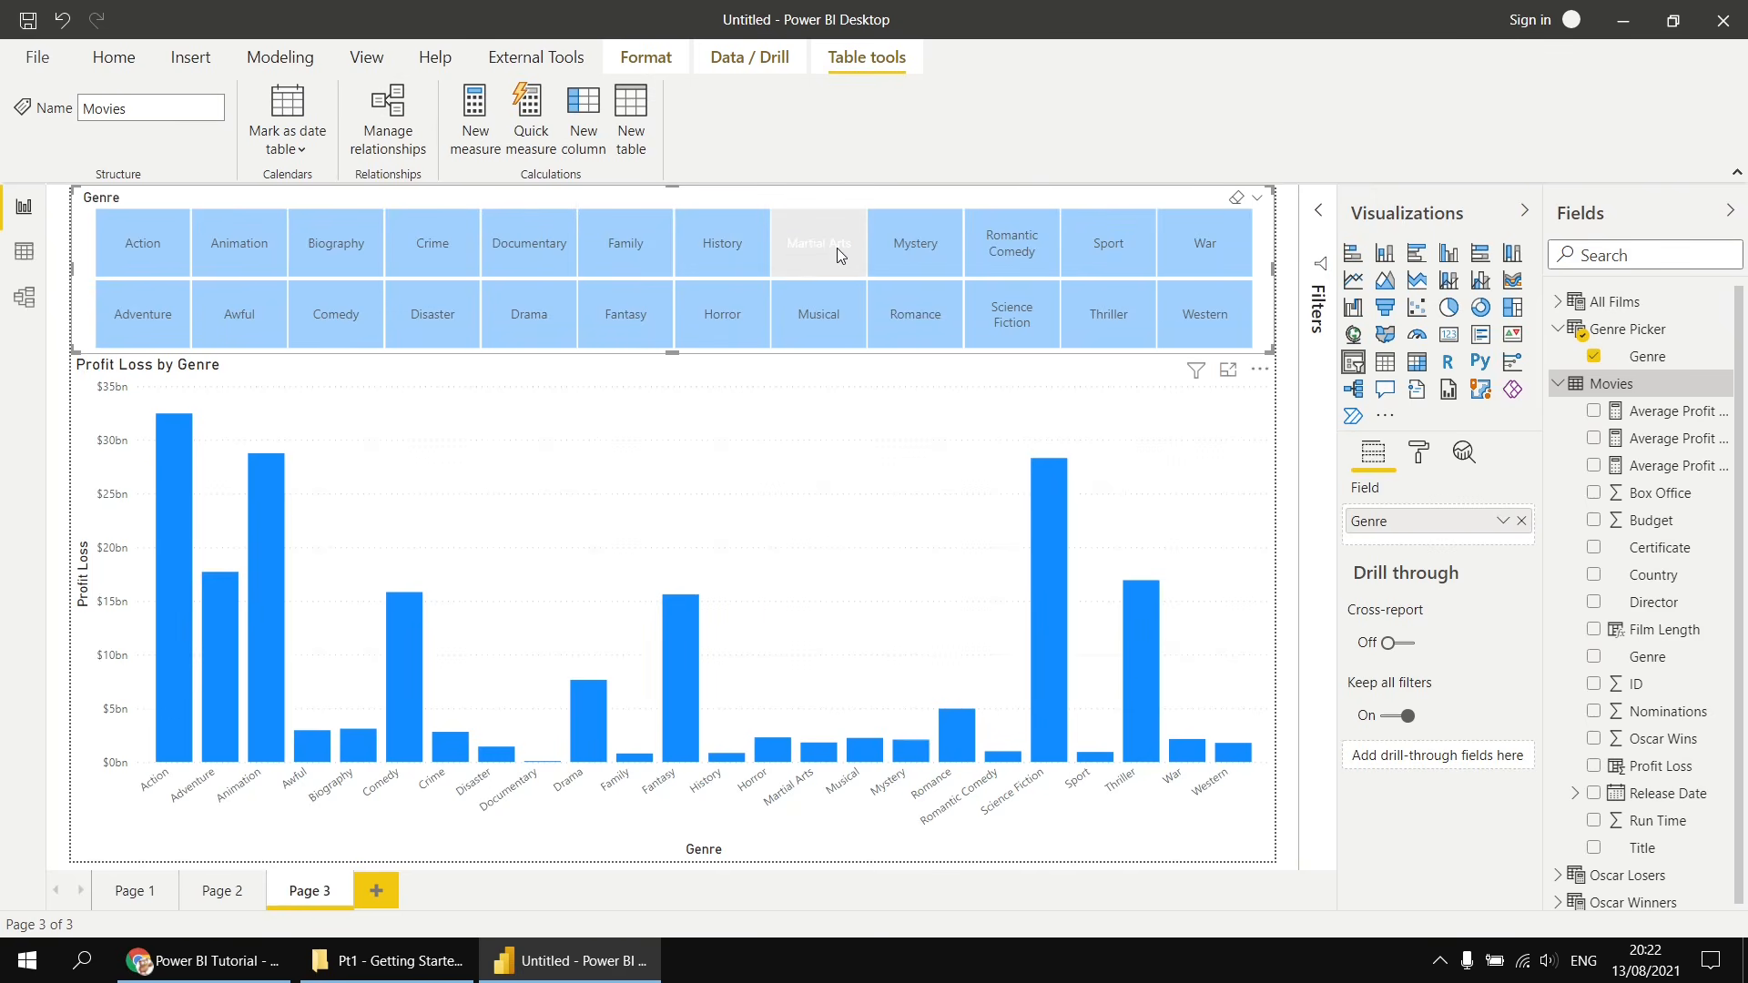
left_click(838, 248)
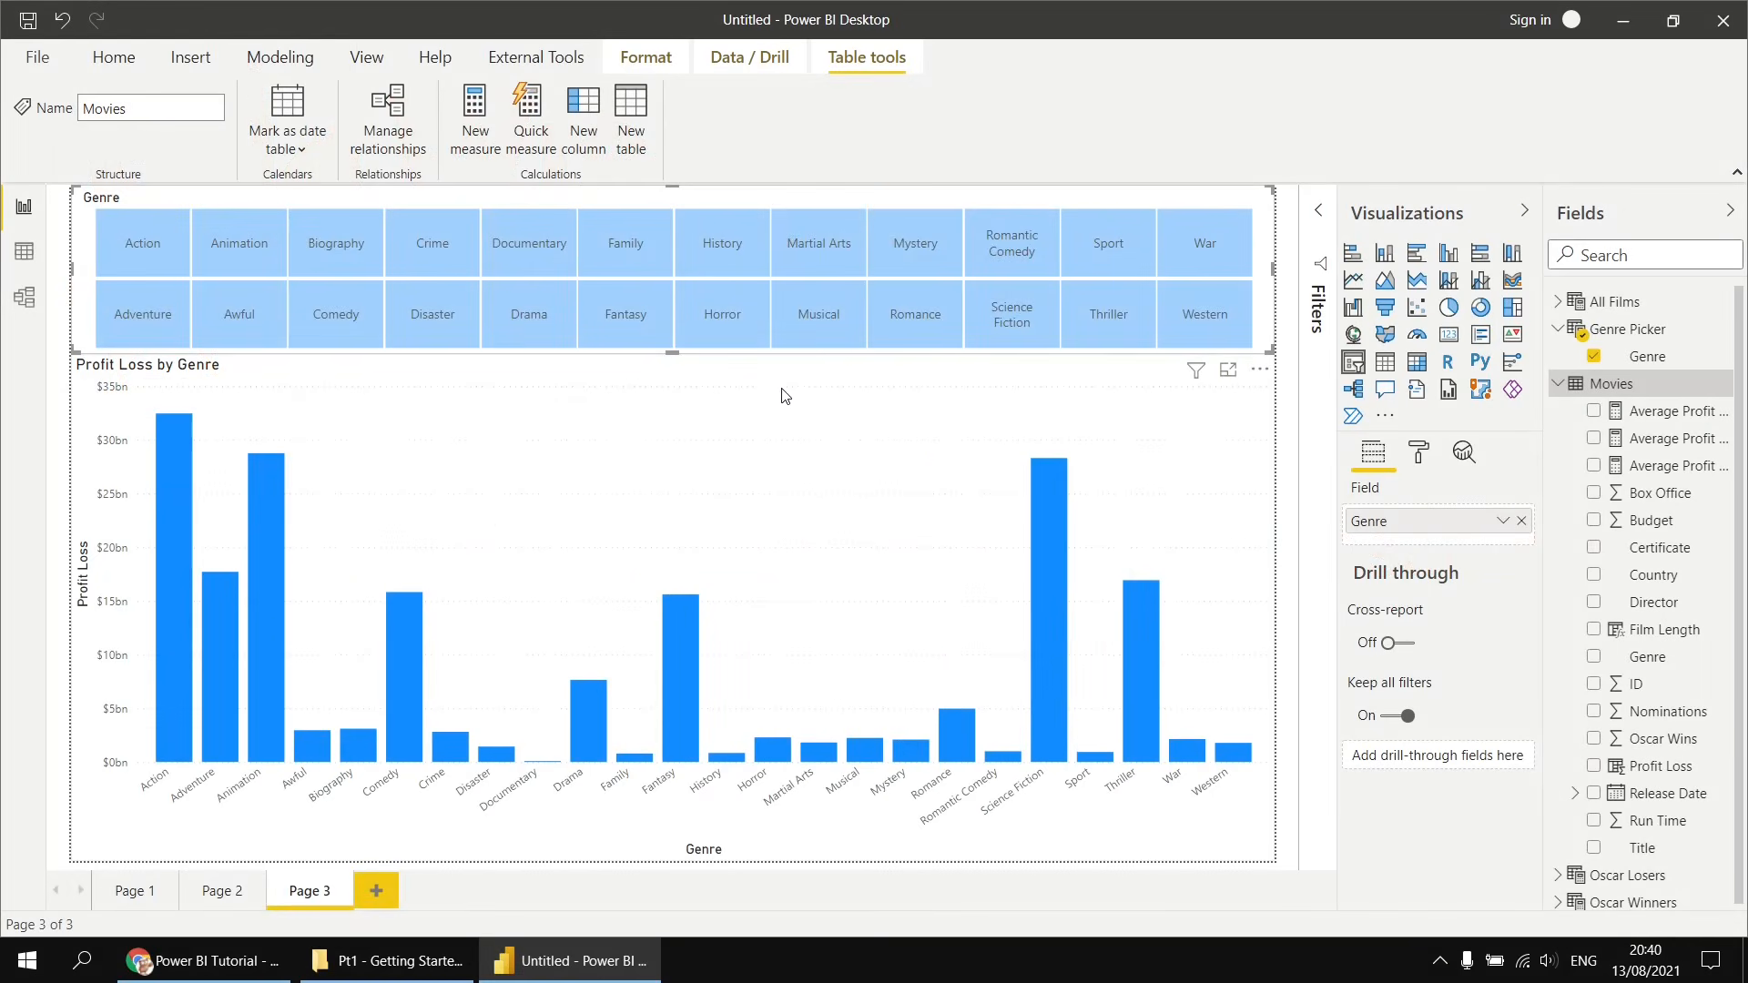
left_click(629, 321)
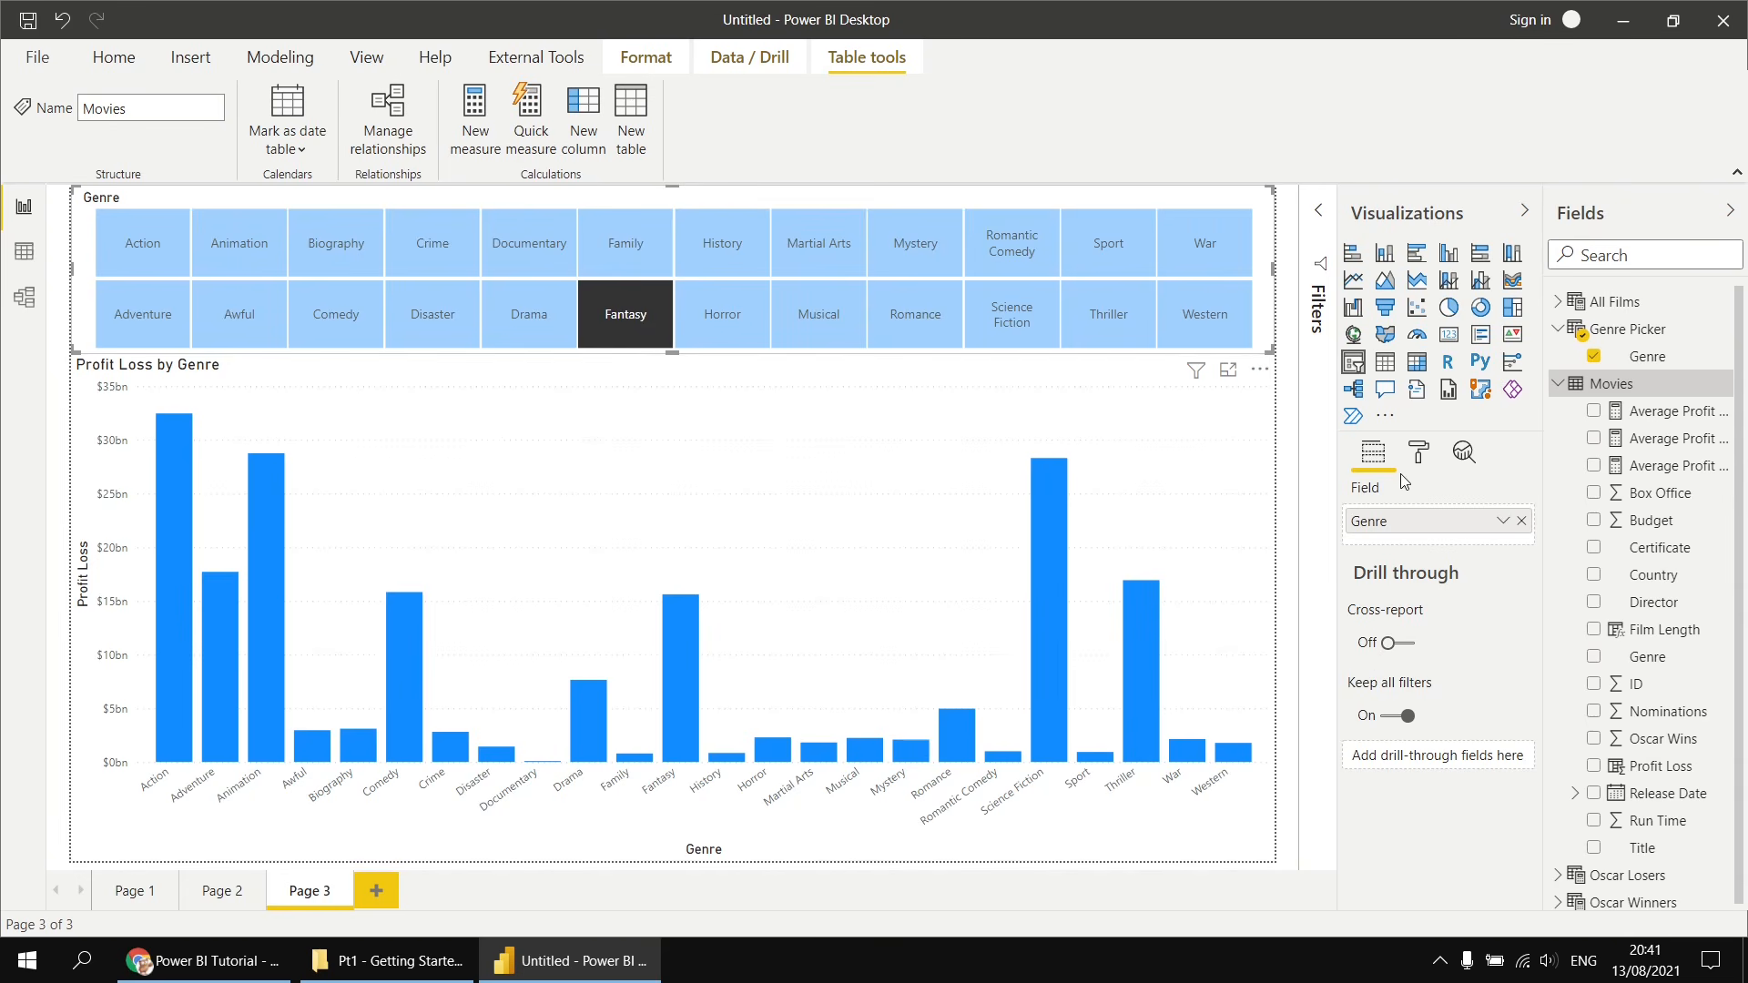
- Add a new measure to the Movies table named Avg Profit Loss vs Selected Genre
right_click(1621, 386)
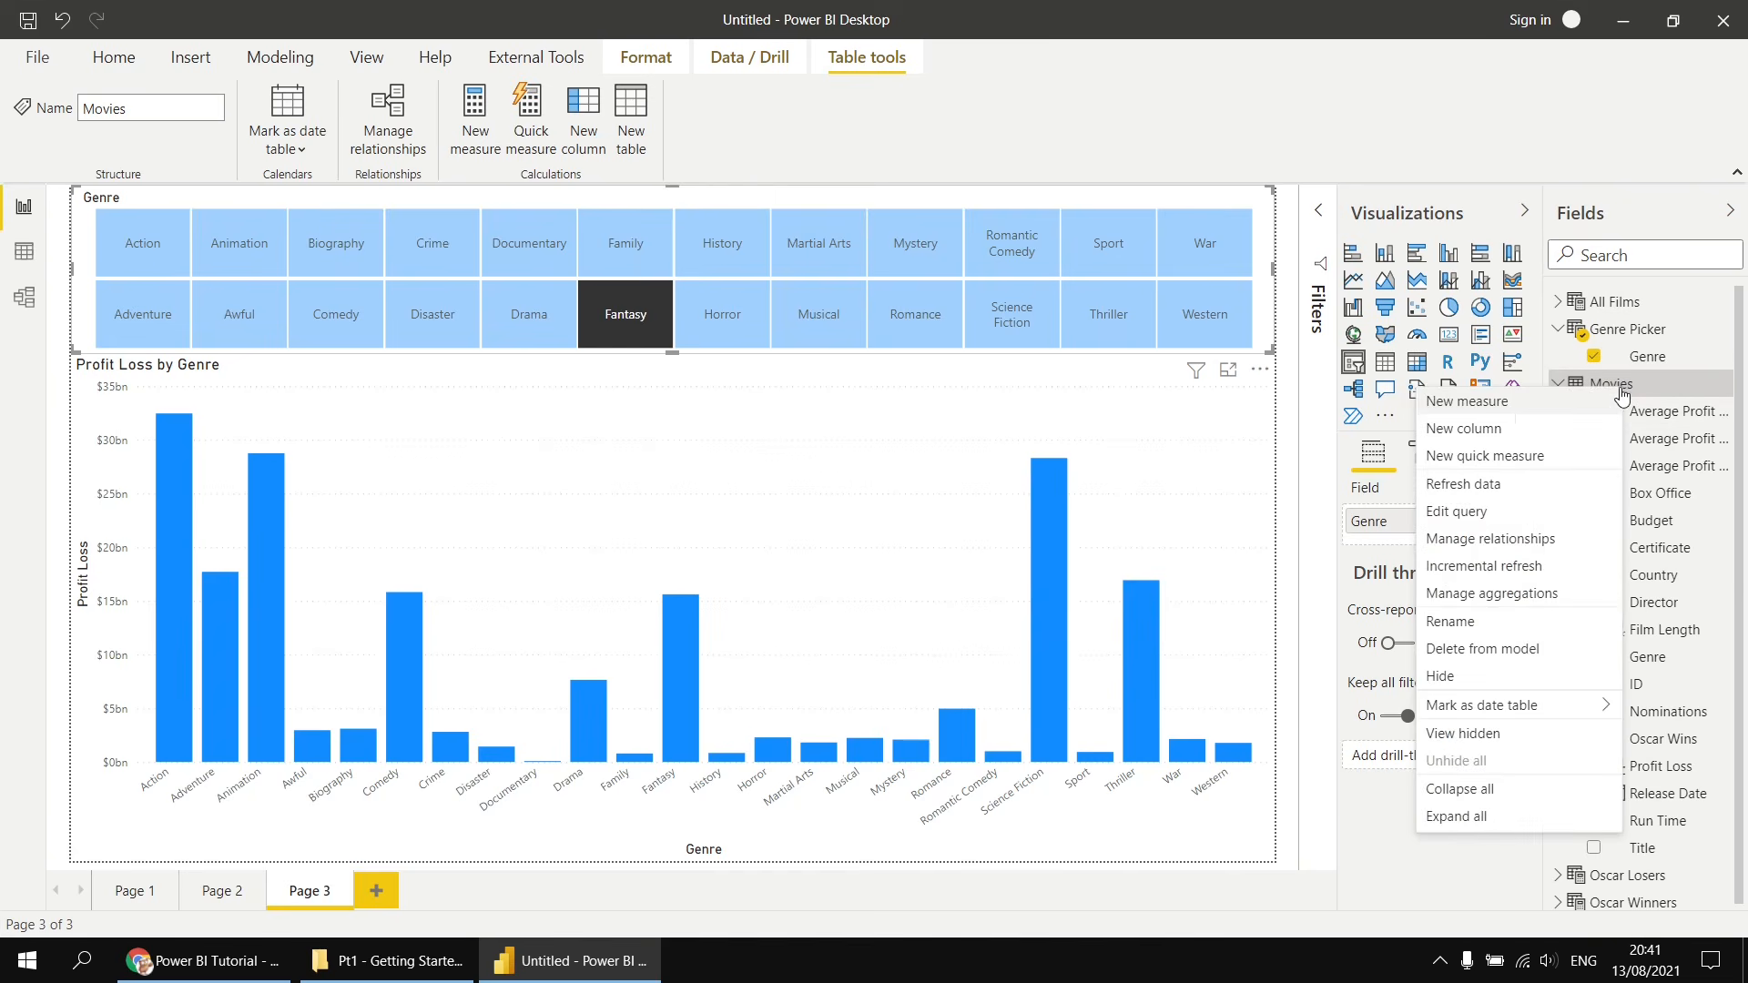
left_click(1061, 455)
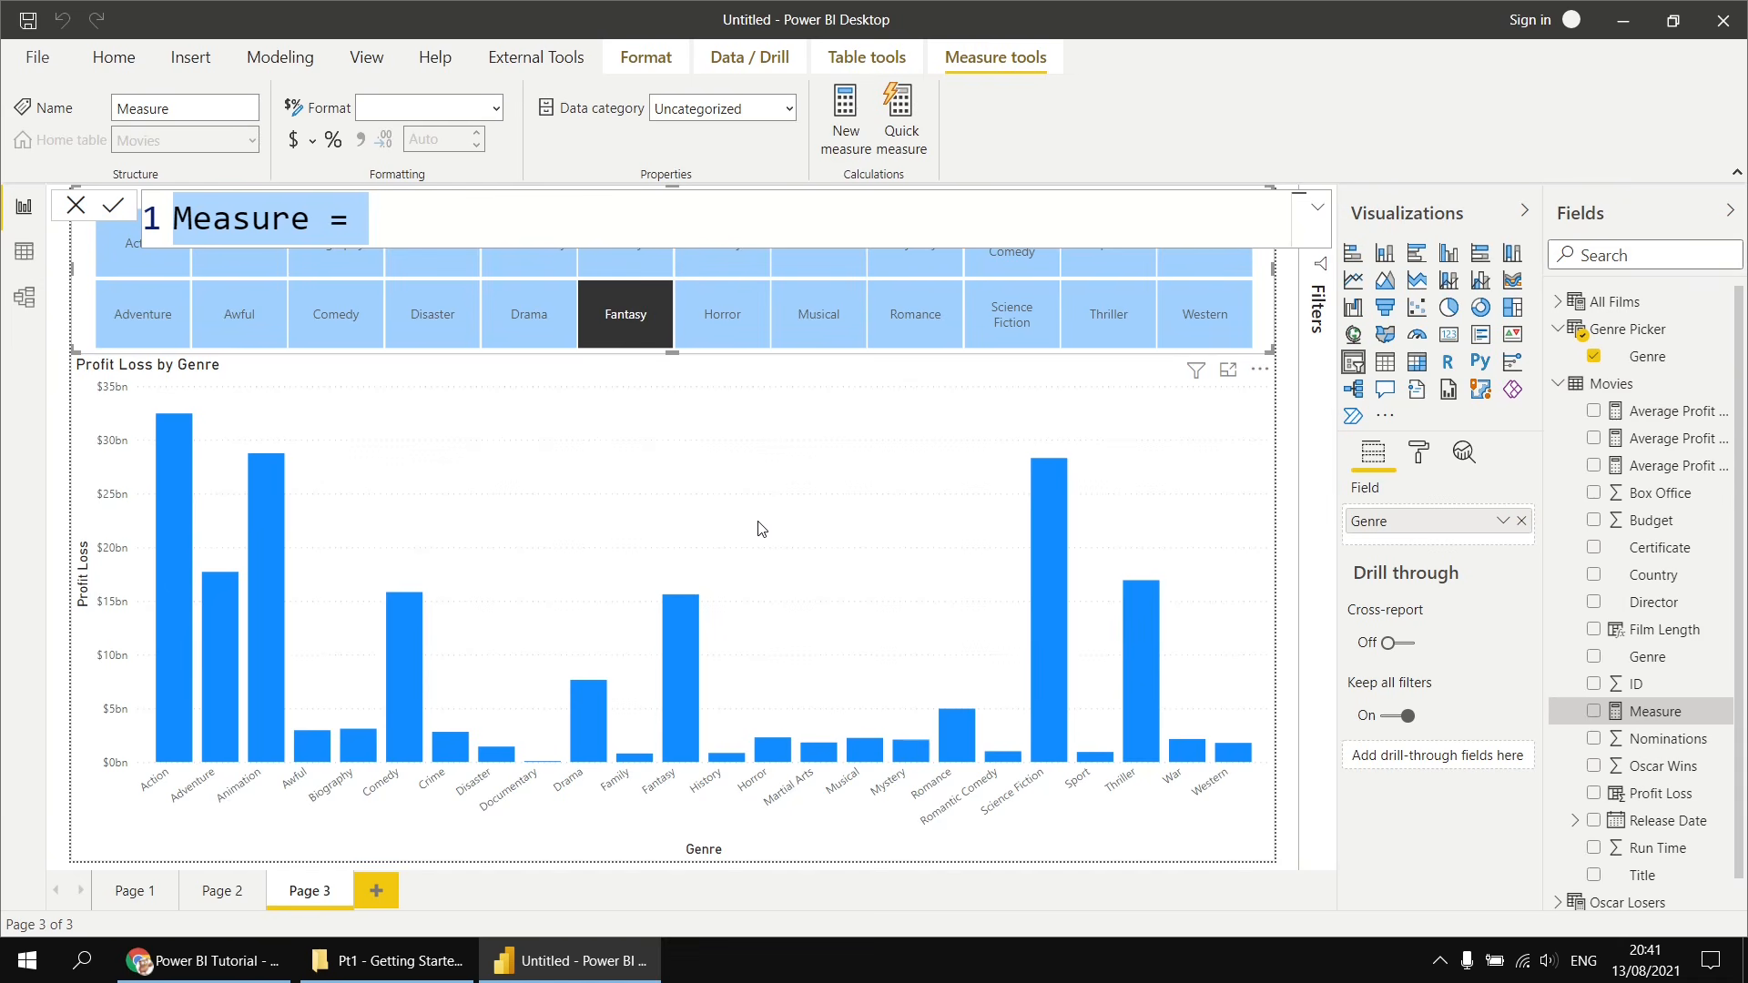
type("Ave")
key("BackSpace")
type("g ")
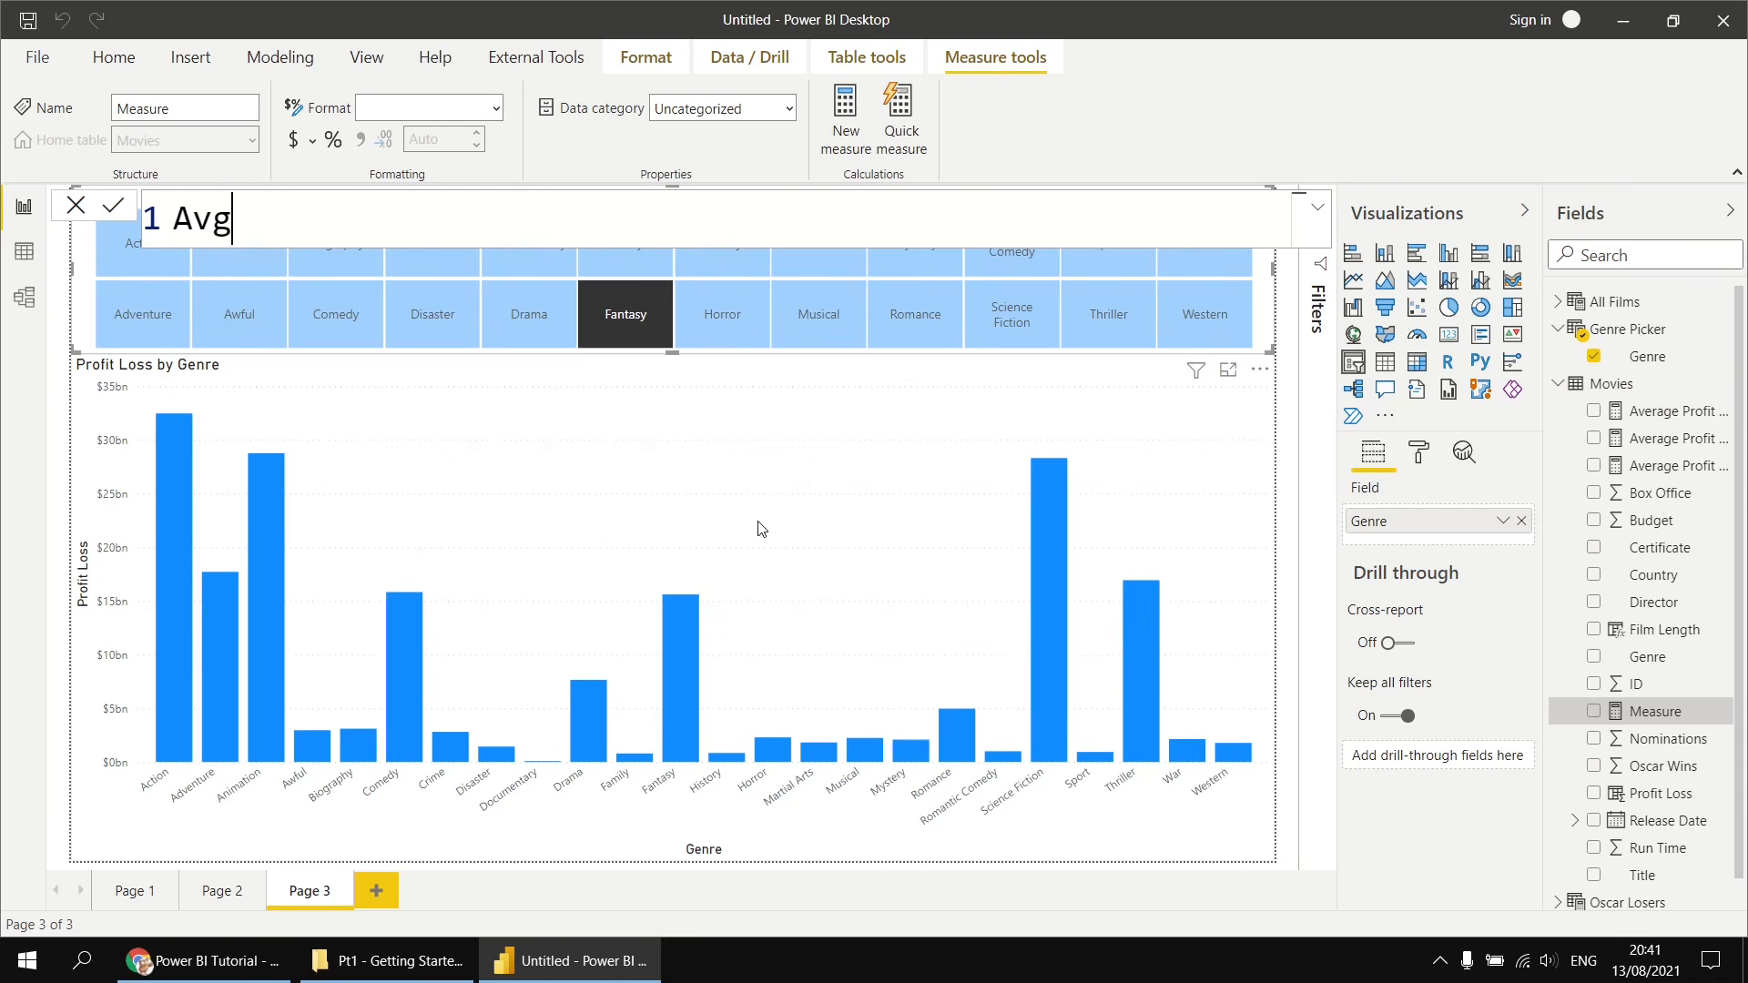
type("Profit L")
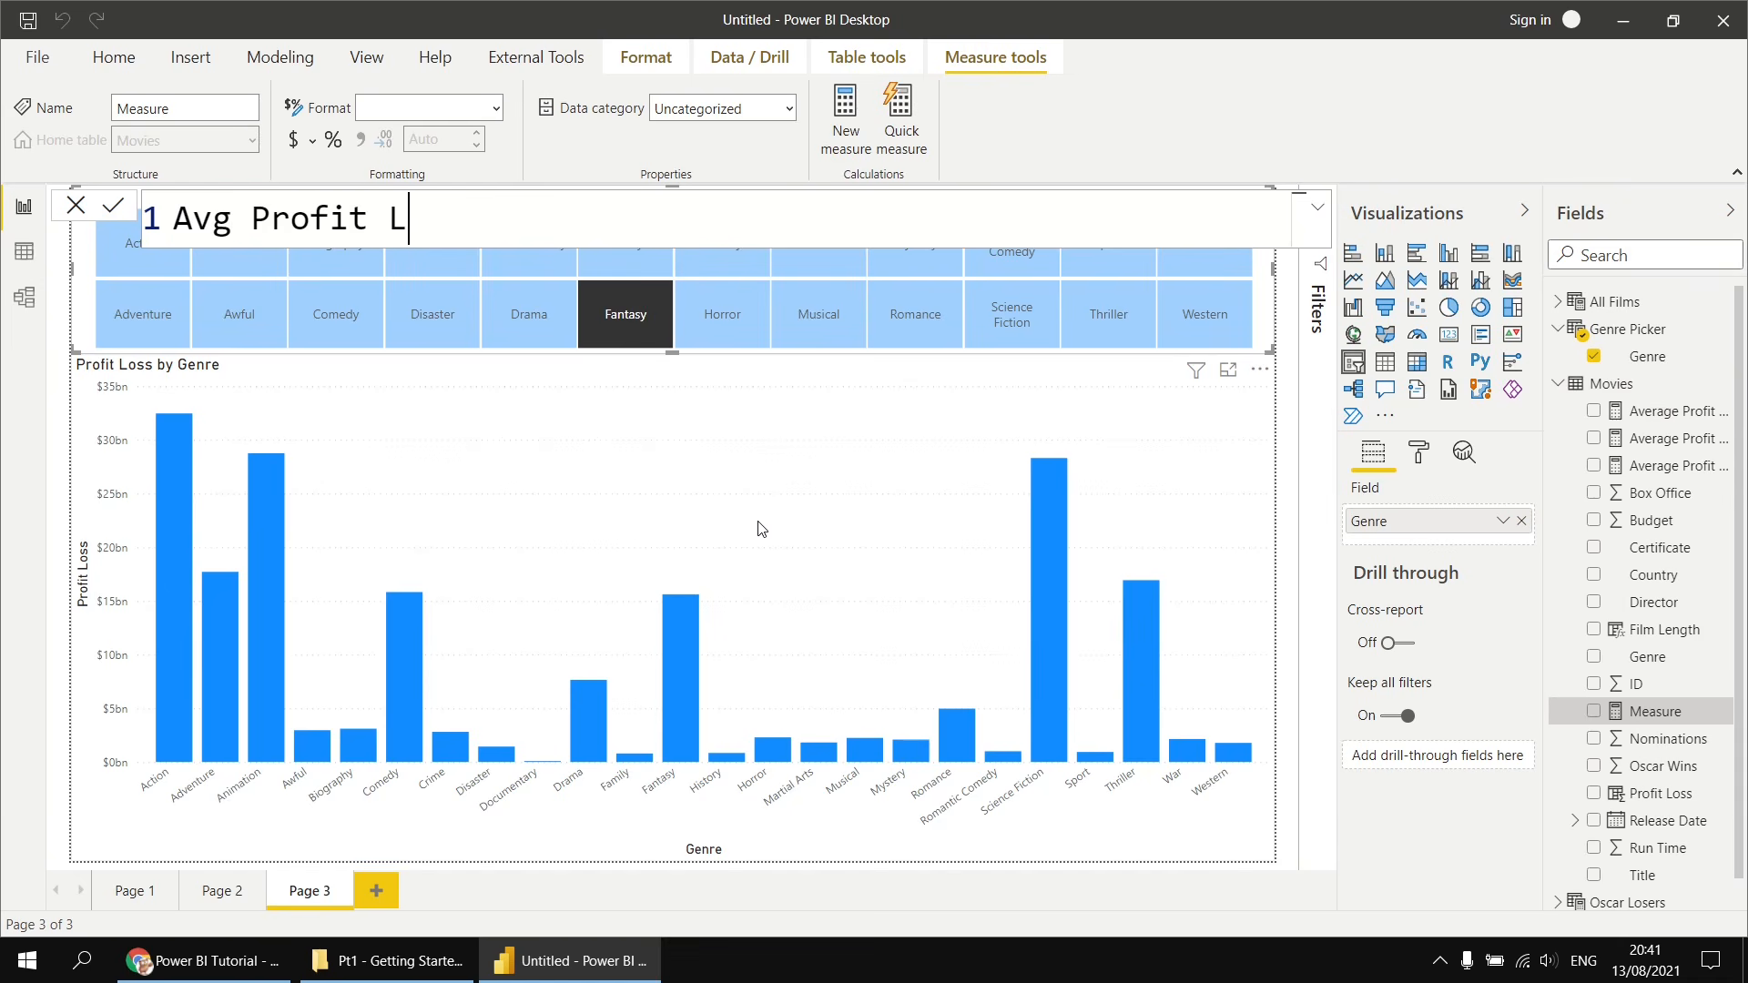
type("oss vs Seect")
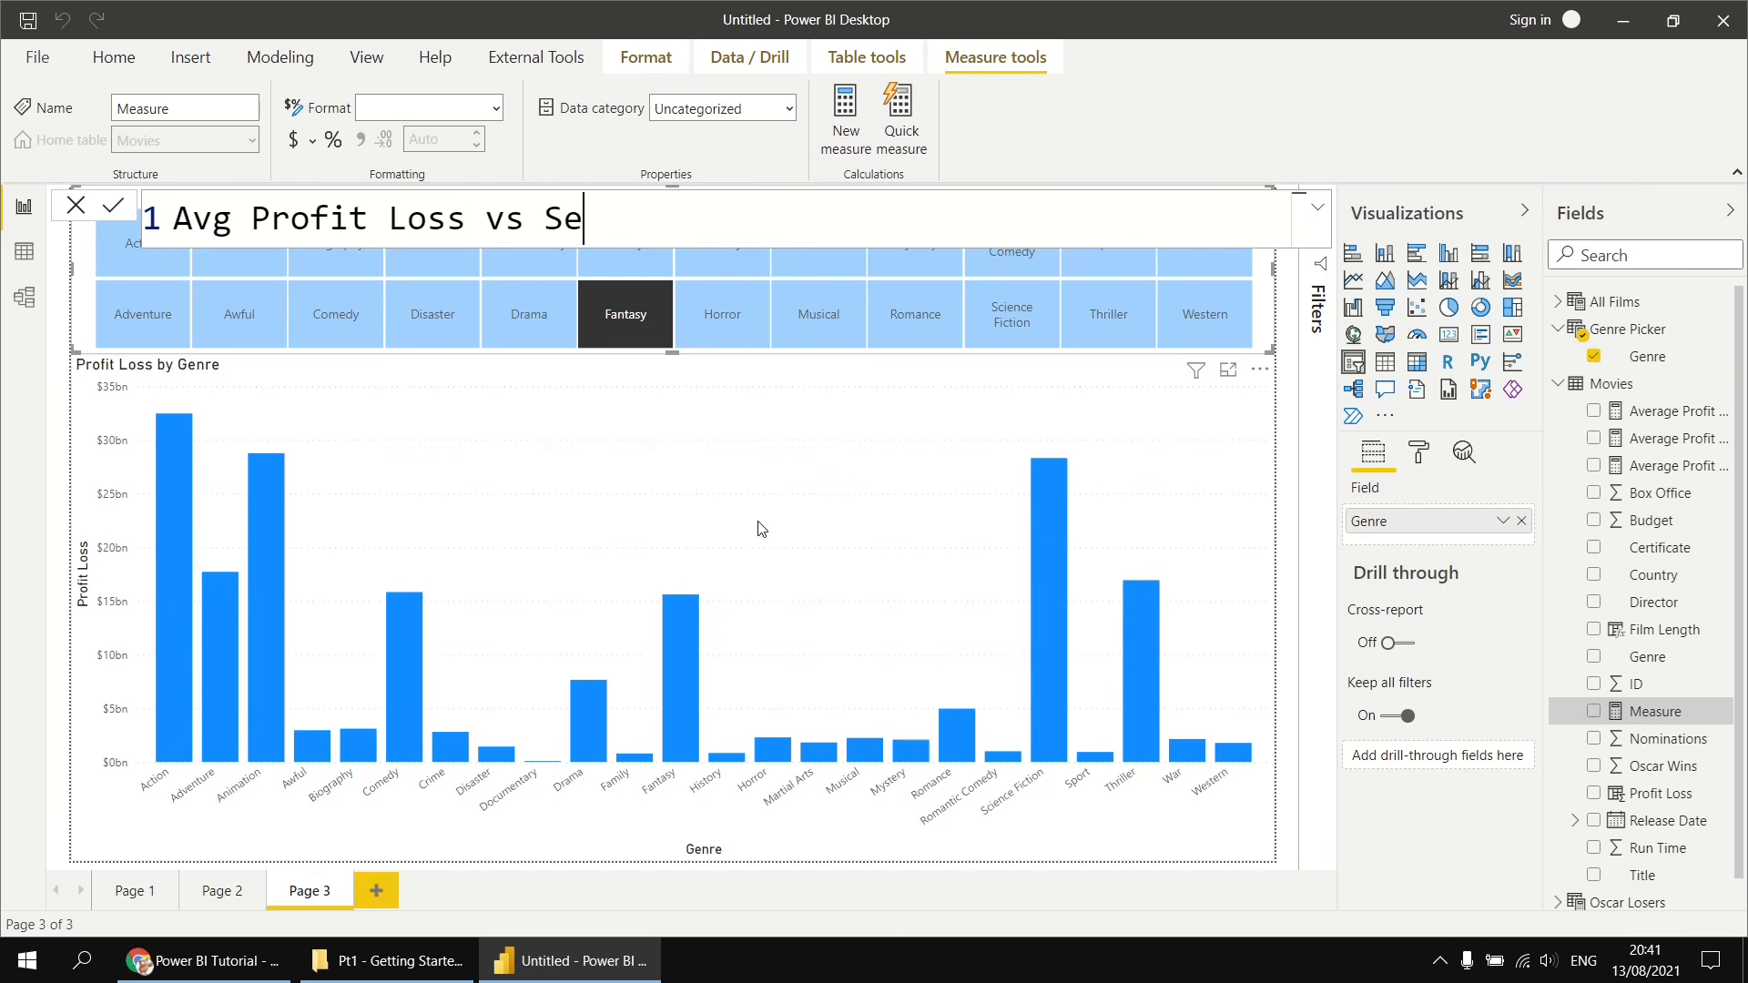
key("BackSpace")
key("BackSpace")
key("BackSpace")
type("lecct")
key("BackSpace")
key("BackSpace")
type("ted Genr")
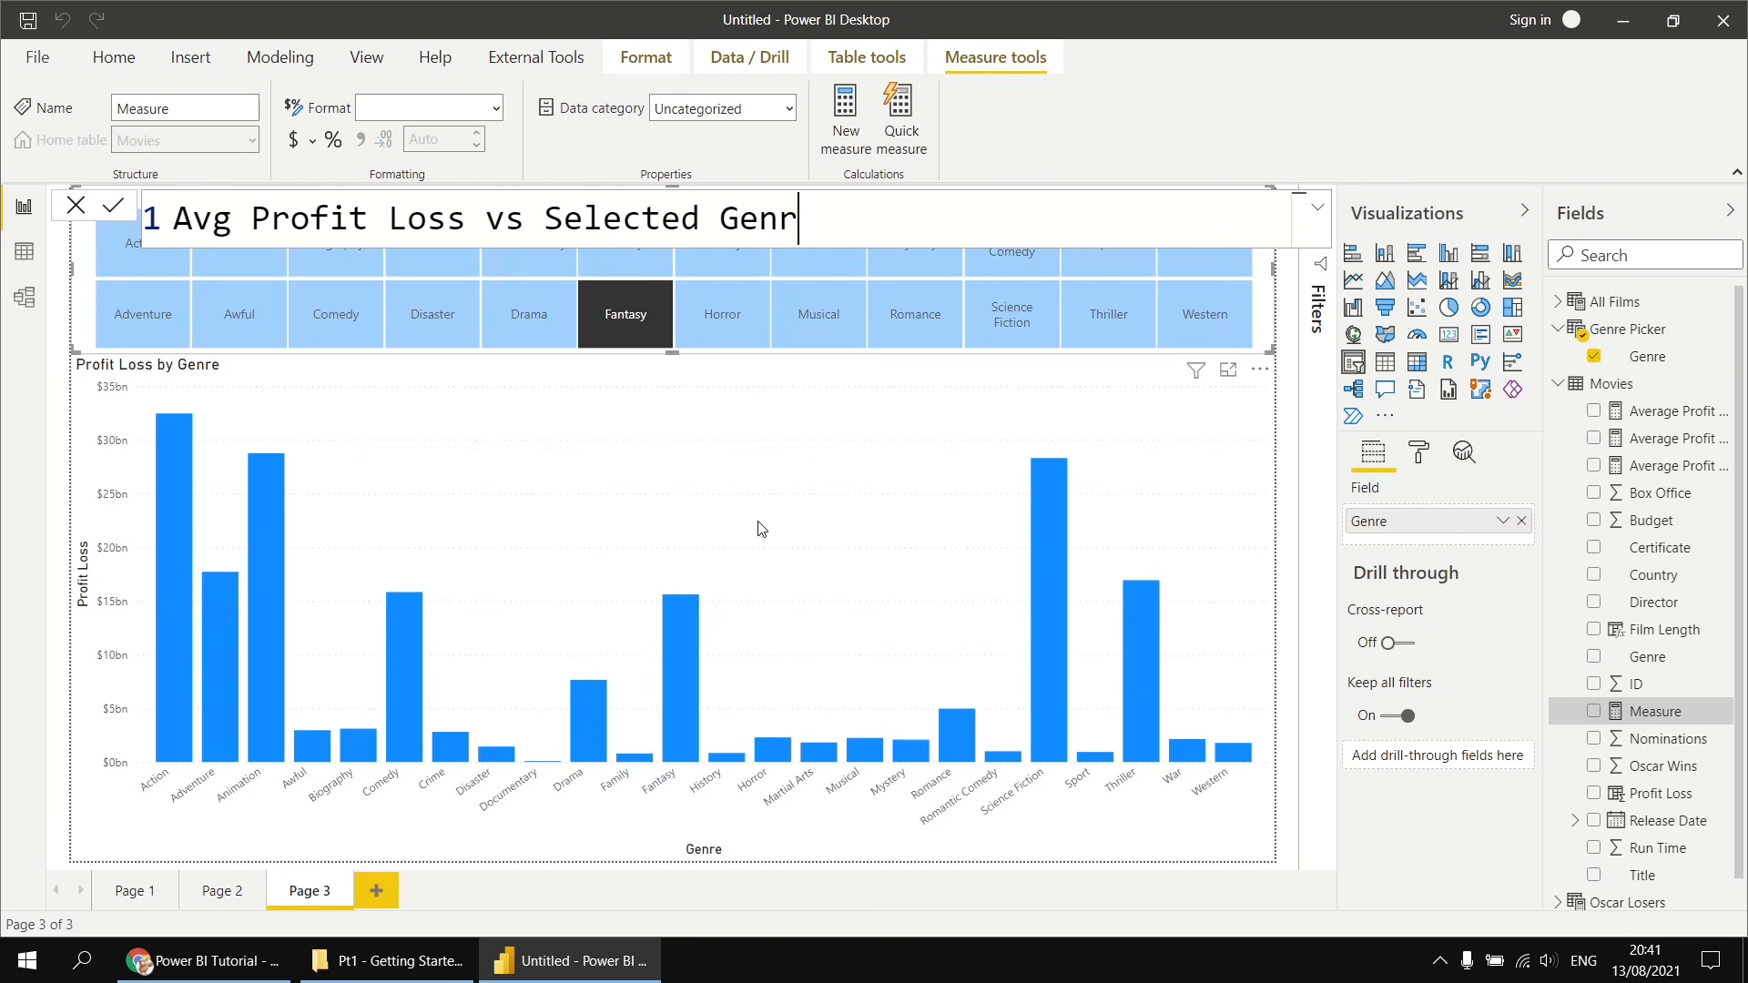
type("e =")
key("shift+Return")
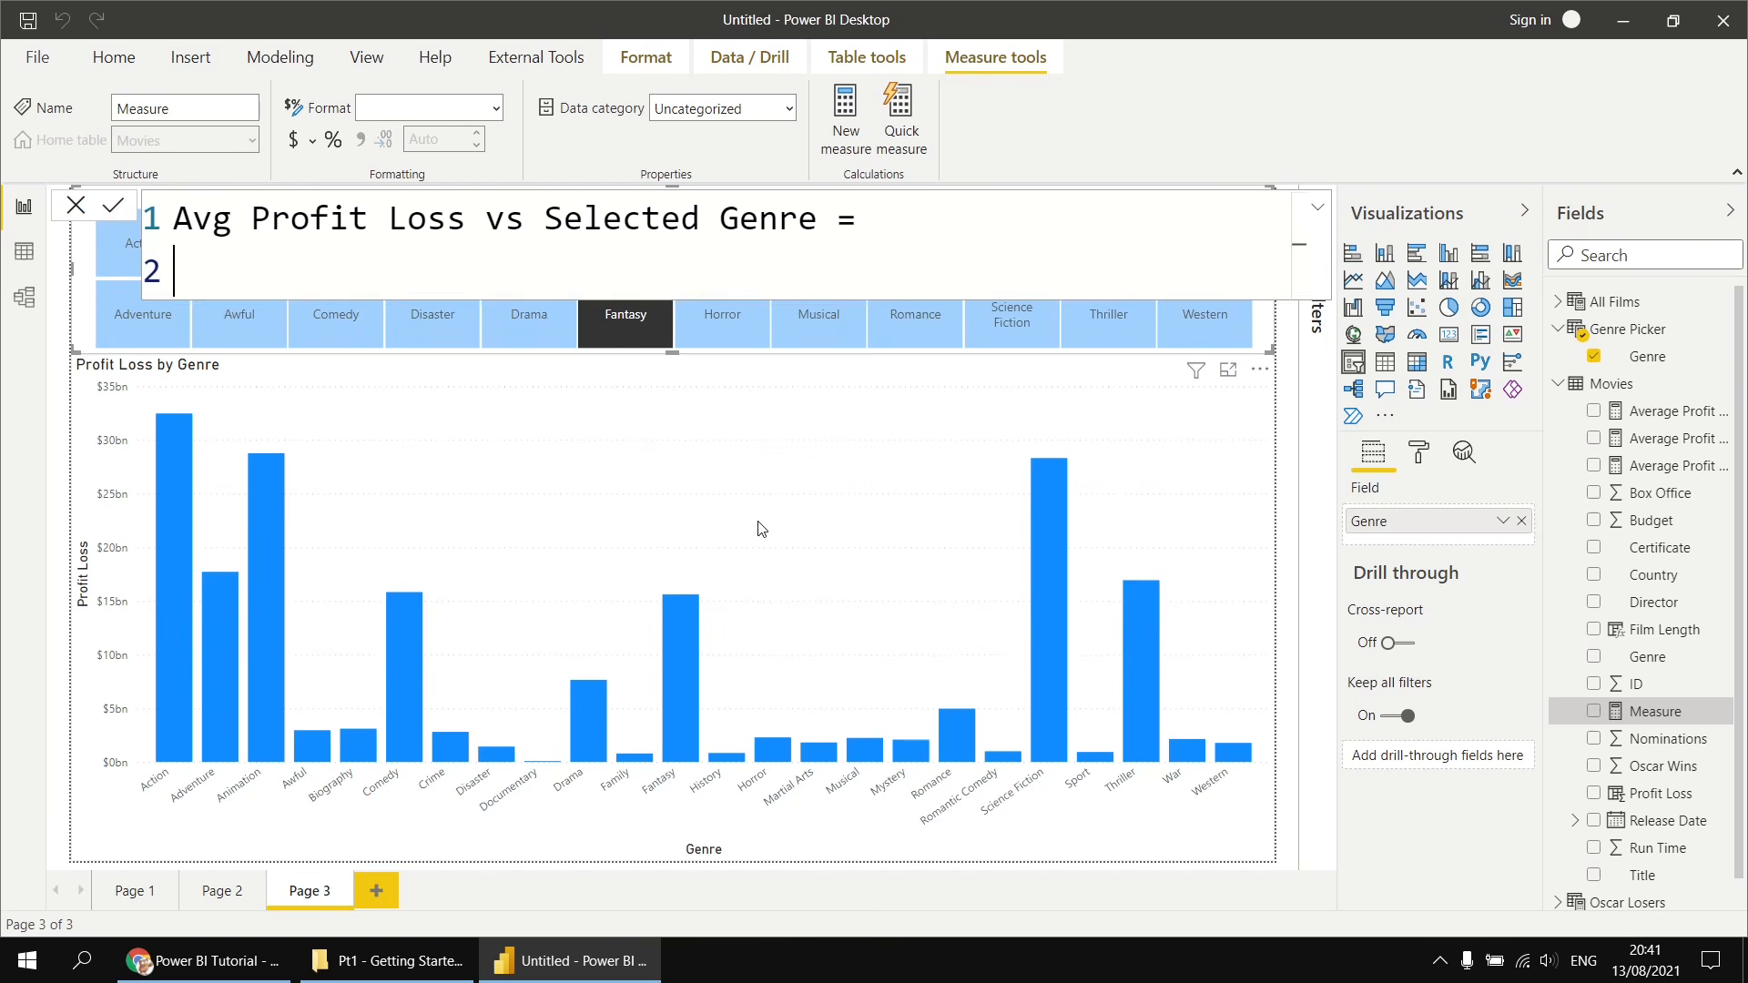
- On a new line of the measure, declare the variable SelectedGenre as SELECTEDVALUE('Genre Picker'[Genre])
key("shift+Return")
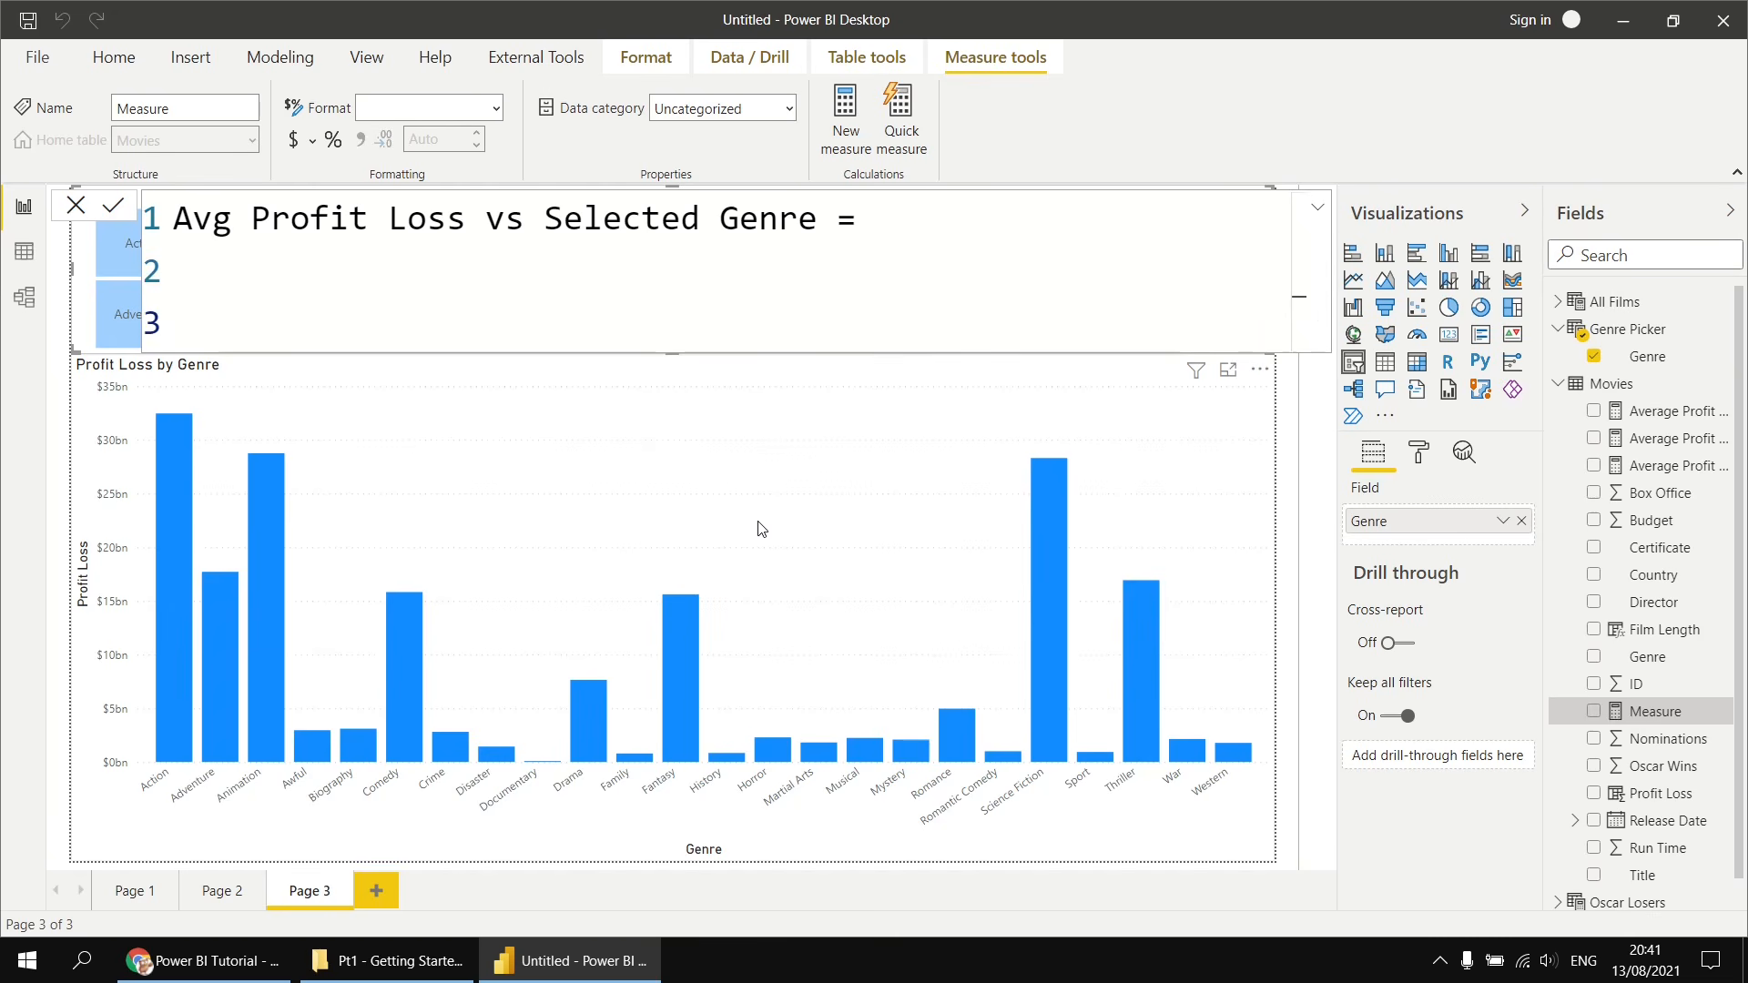
type("VAR")
type("SelectedG")
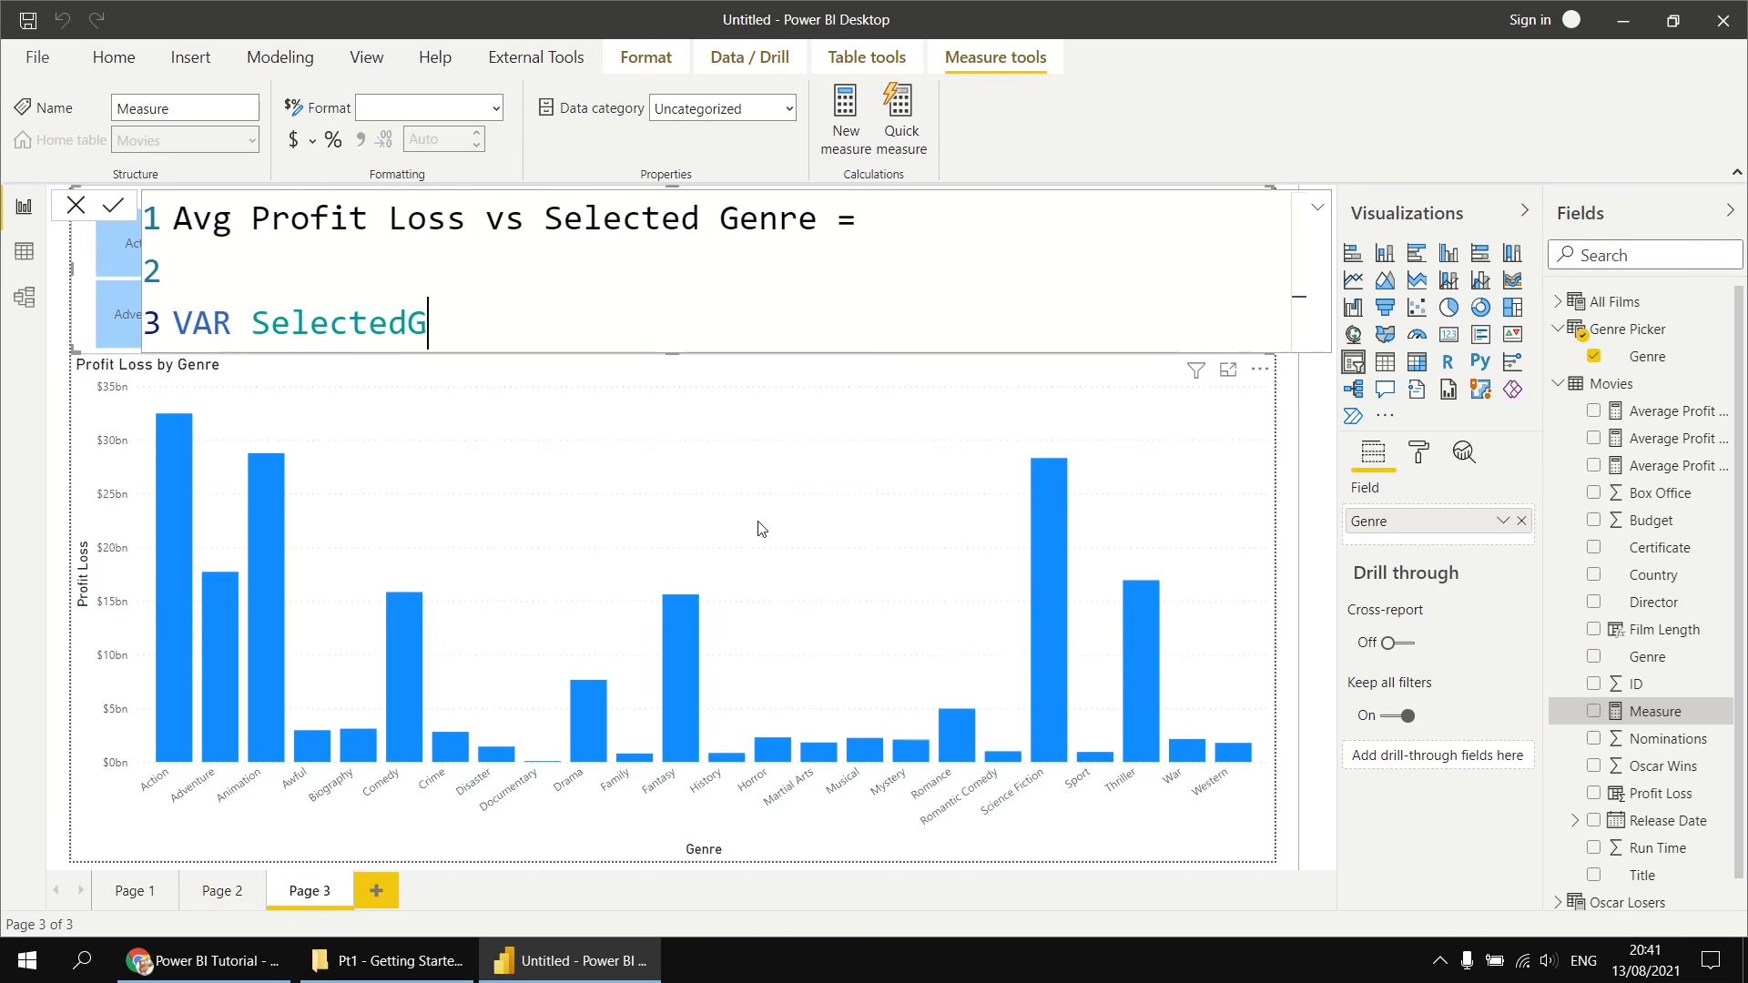
type("enre = select")
key("Down")
key("Down")
key("Down")
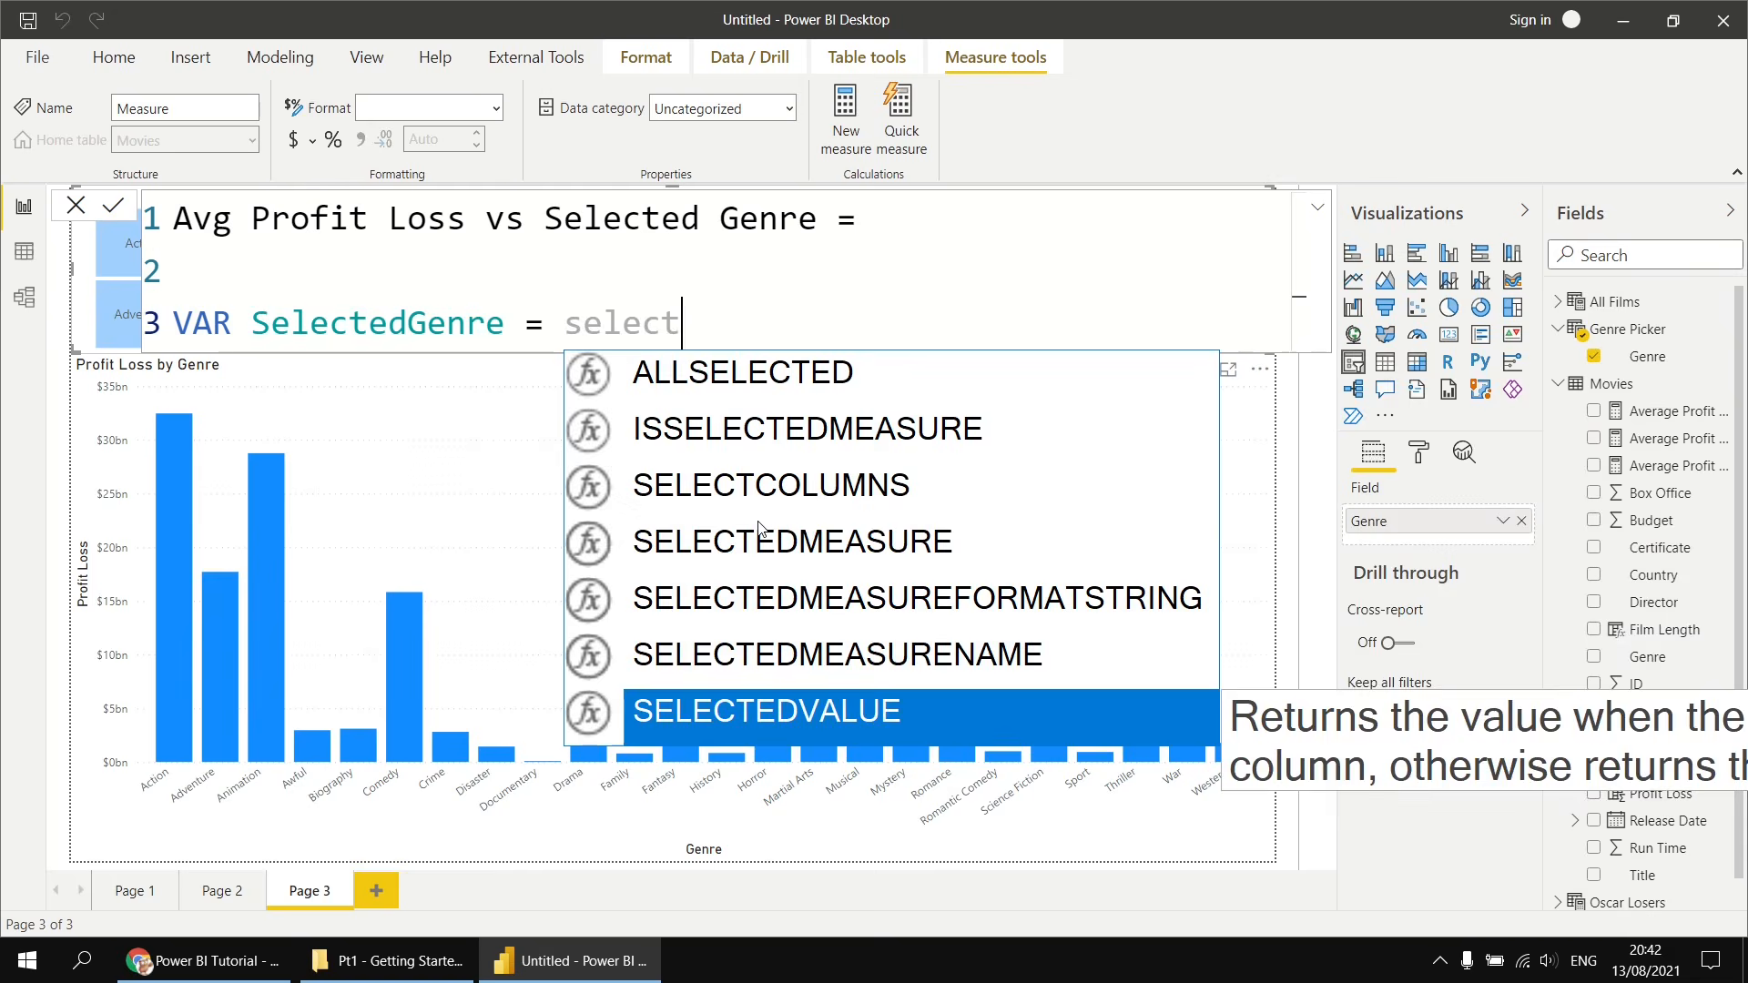
key("Tab")
type("ger")
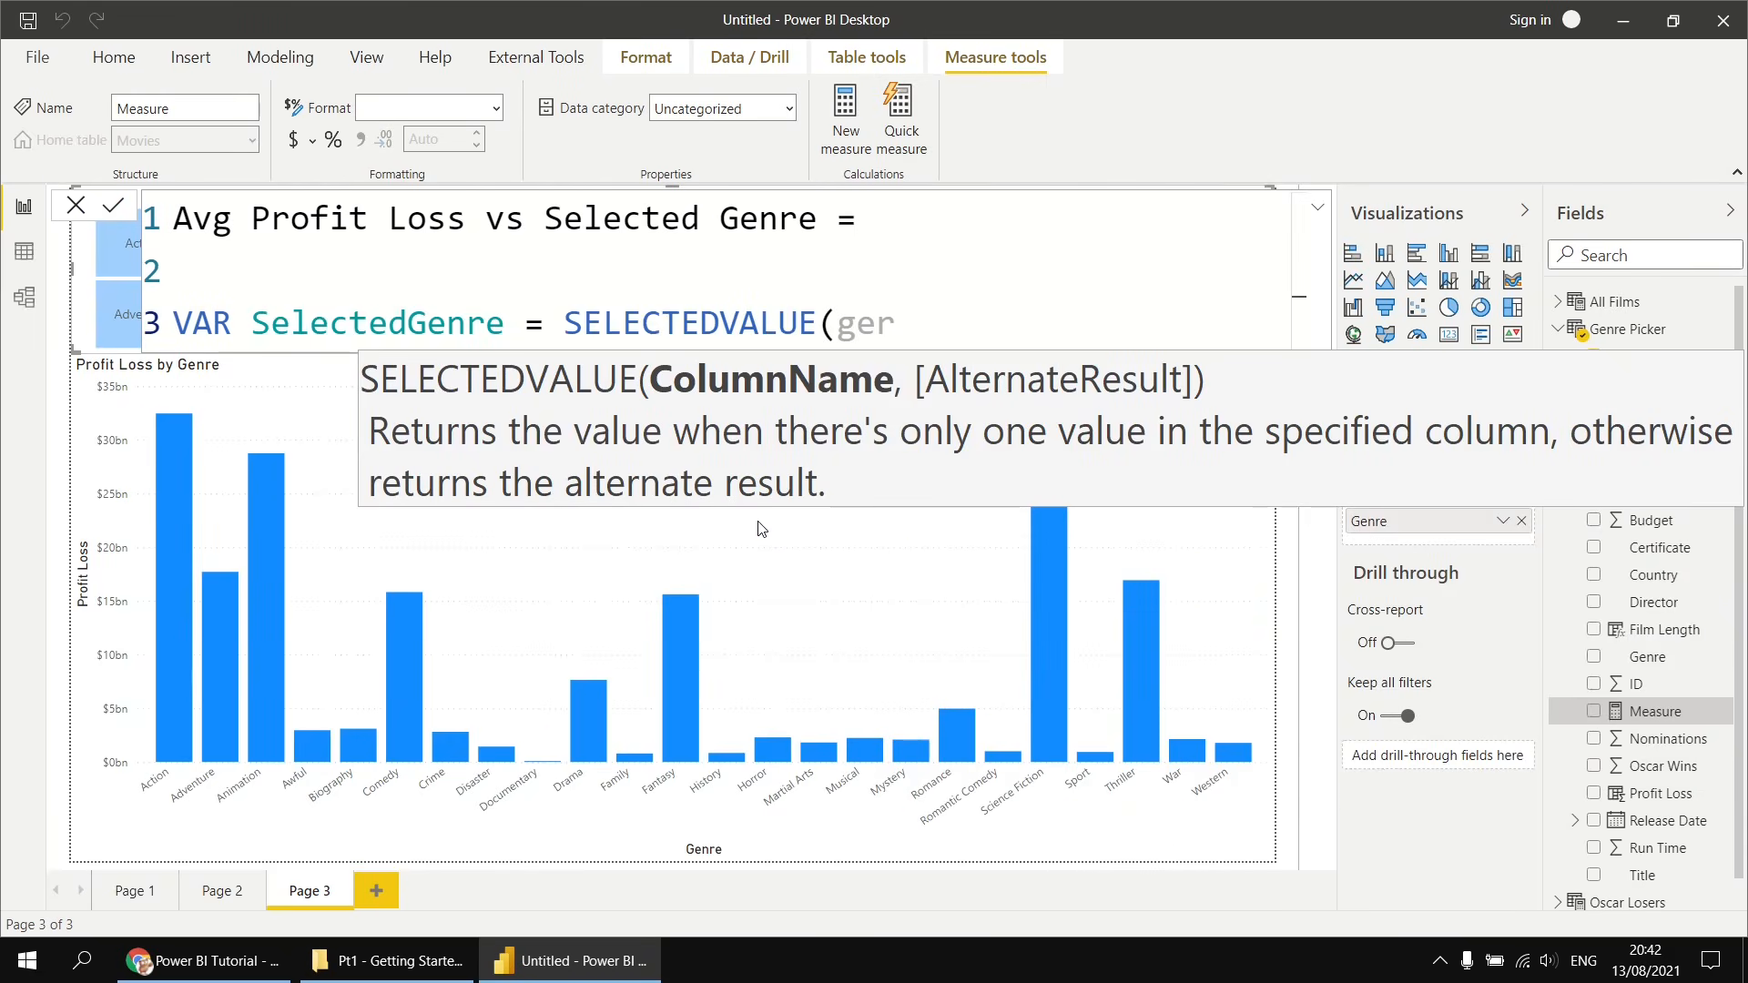
key("BackSpace")
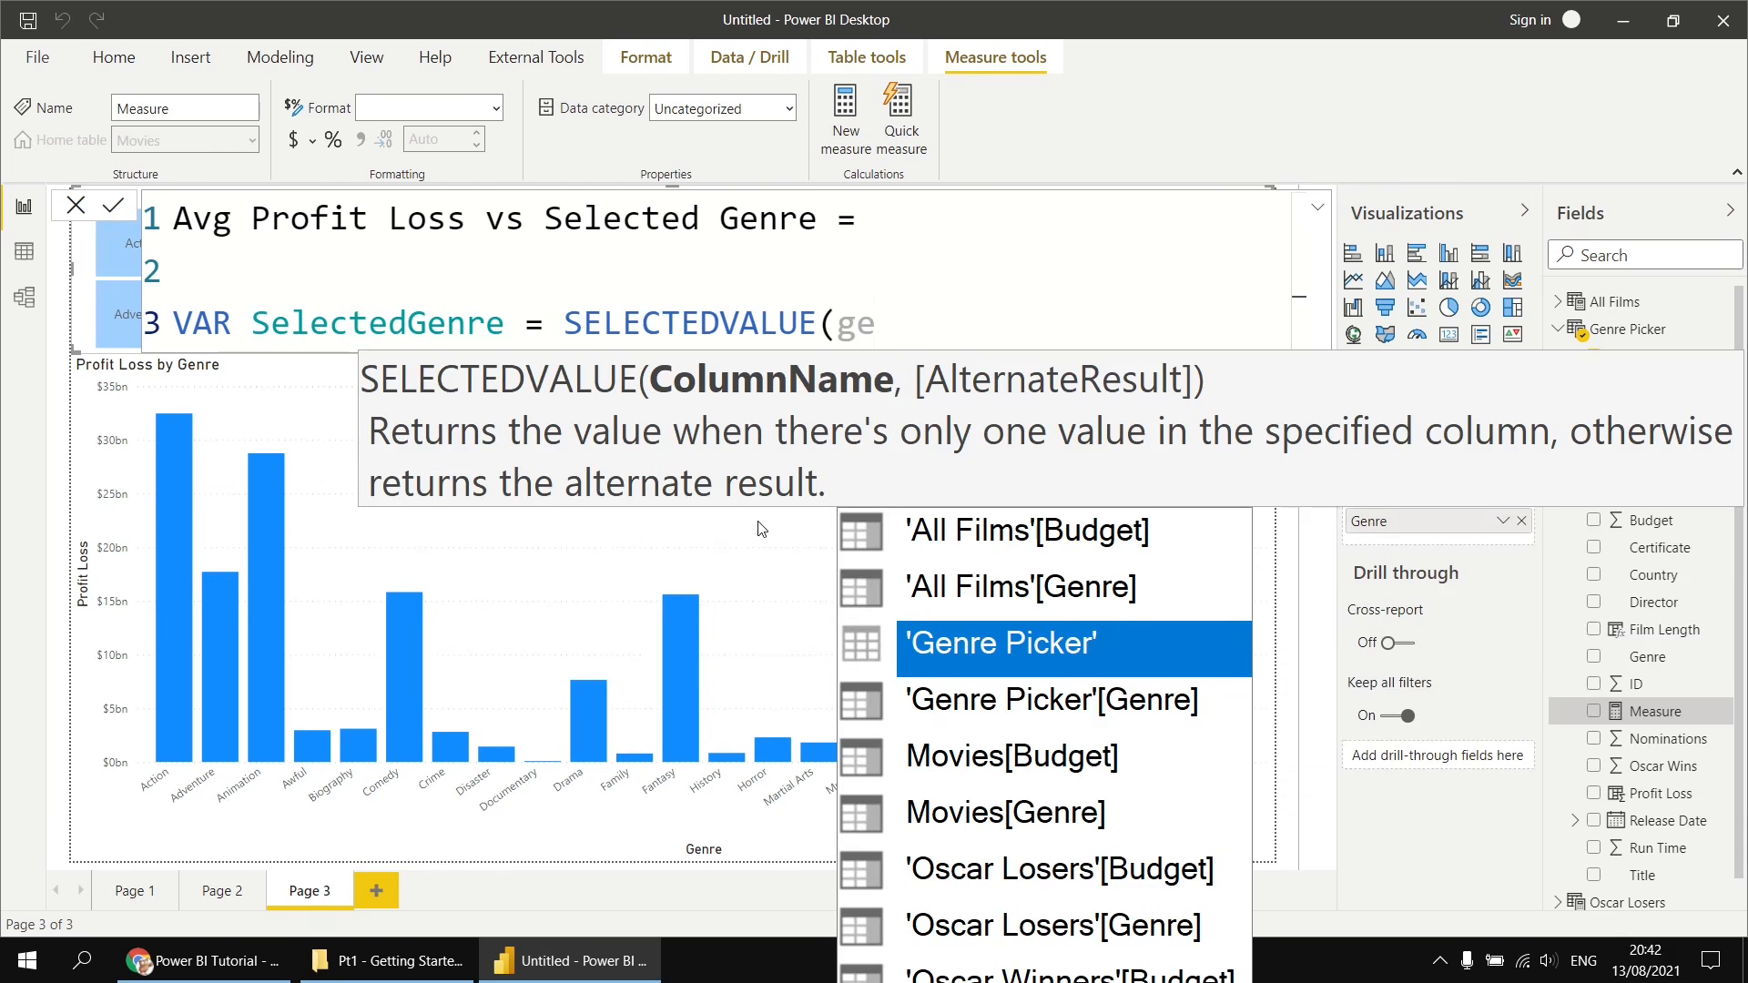
key("Down")
key("Tab")
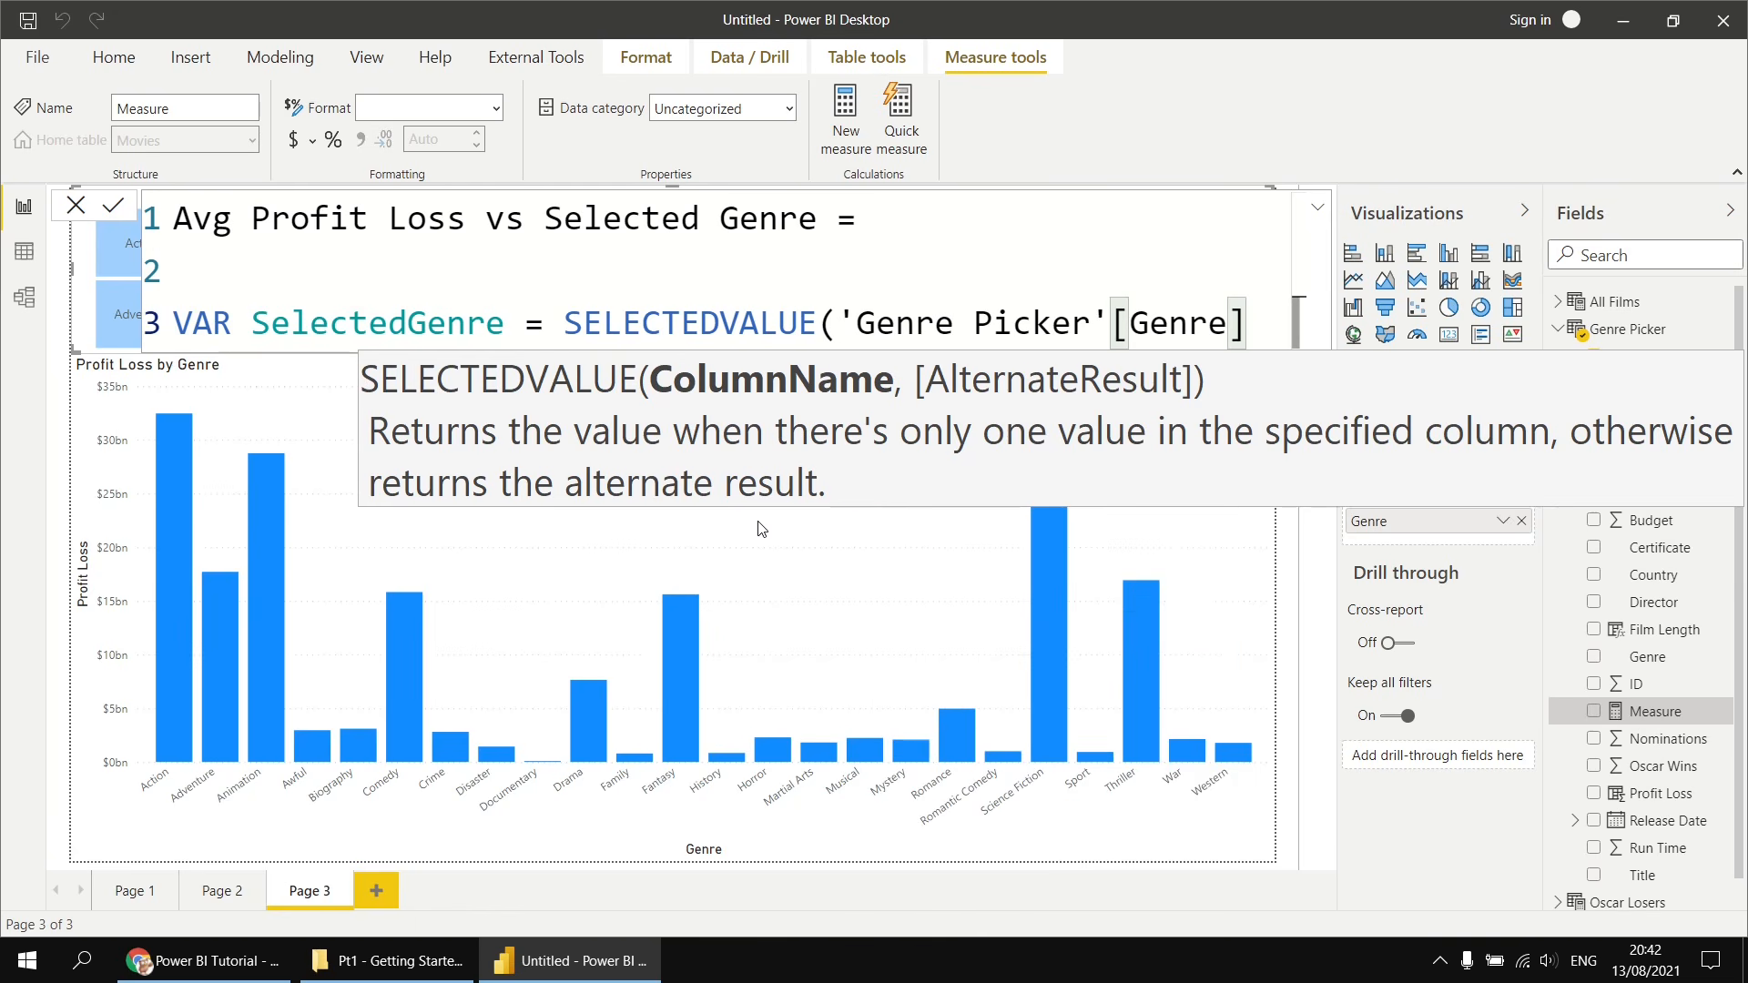
type(")")
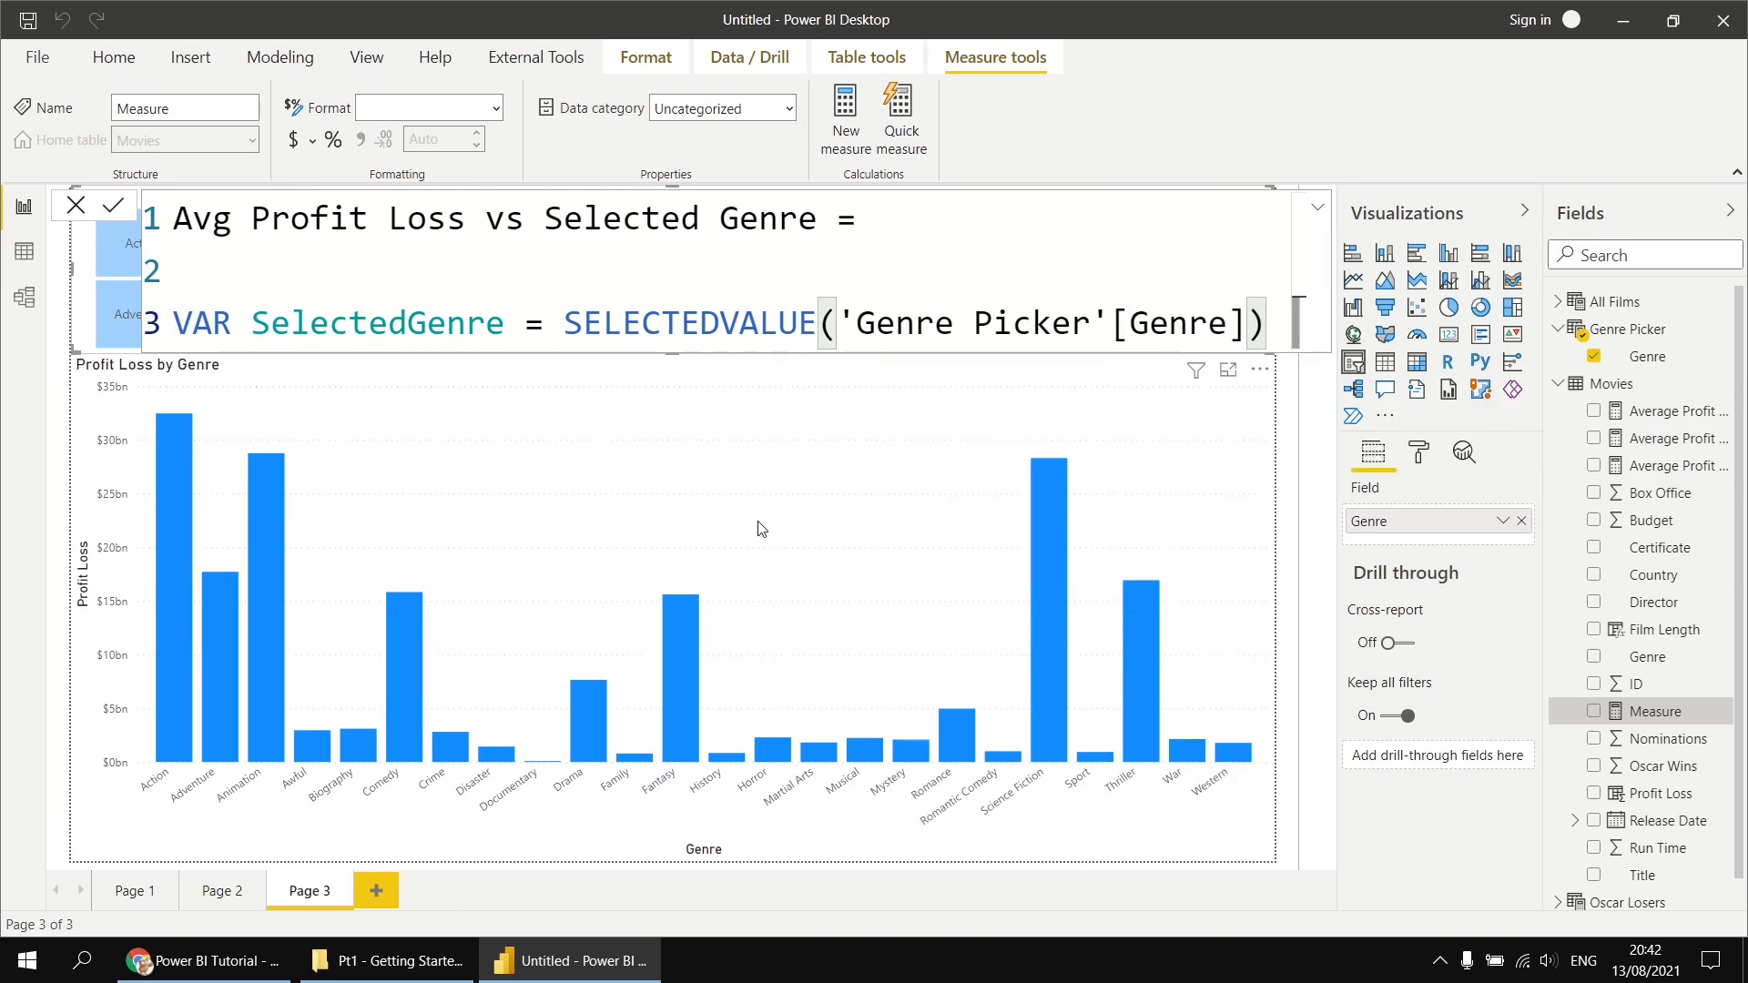
- Start a second variable AvgProfitLossSelectedGenre using CALCULATE with AVERAGE(Movies[Profit Loss]) as its expression
key("shift+Return")
key("shift+Return")
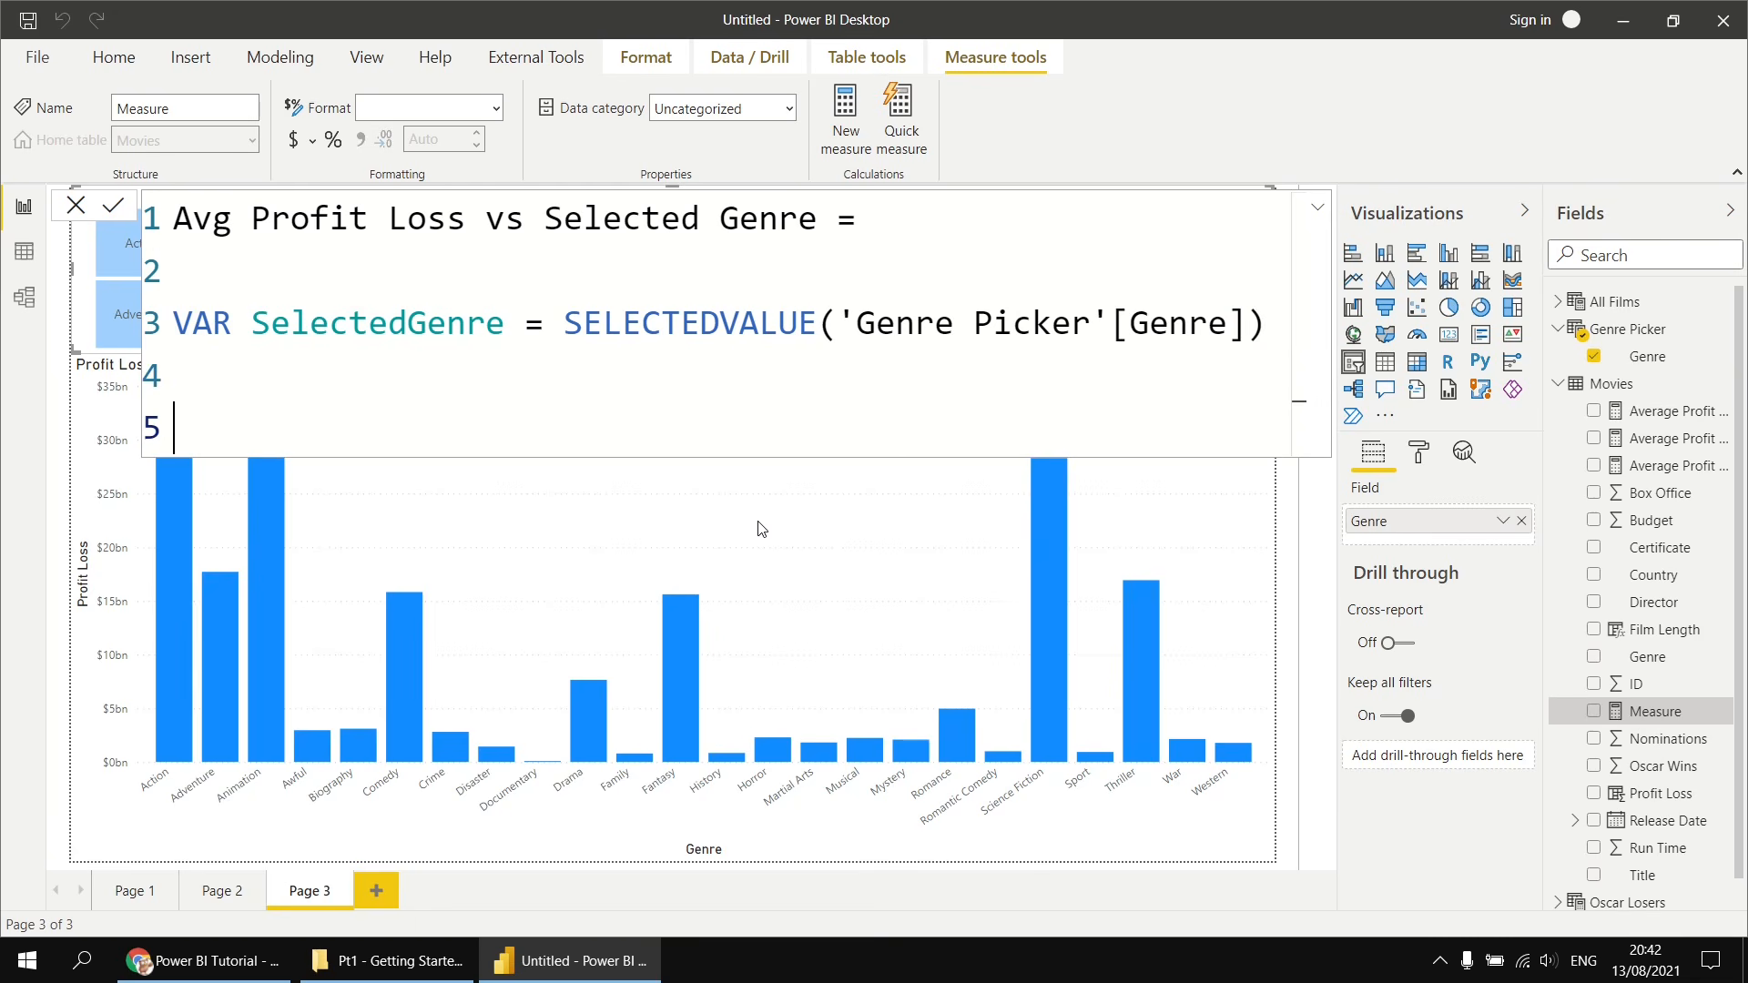
type("VAR")
type("AvgProfit")
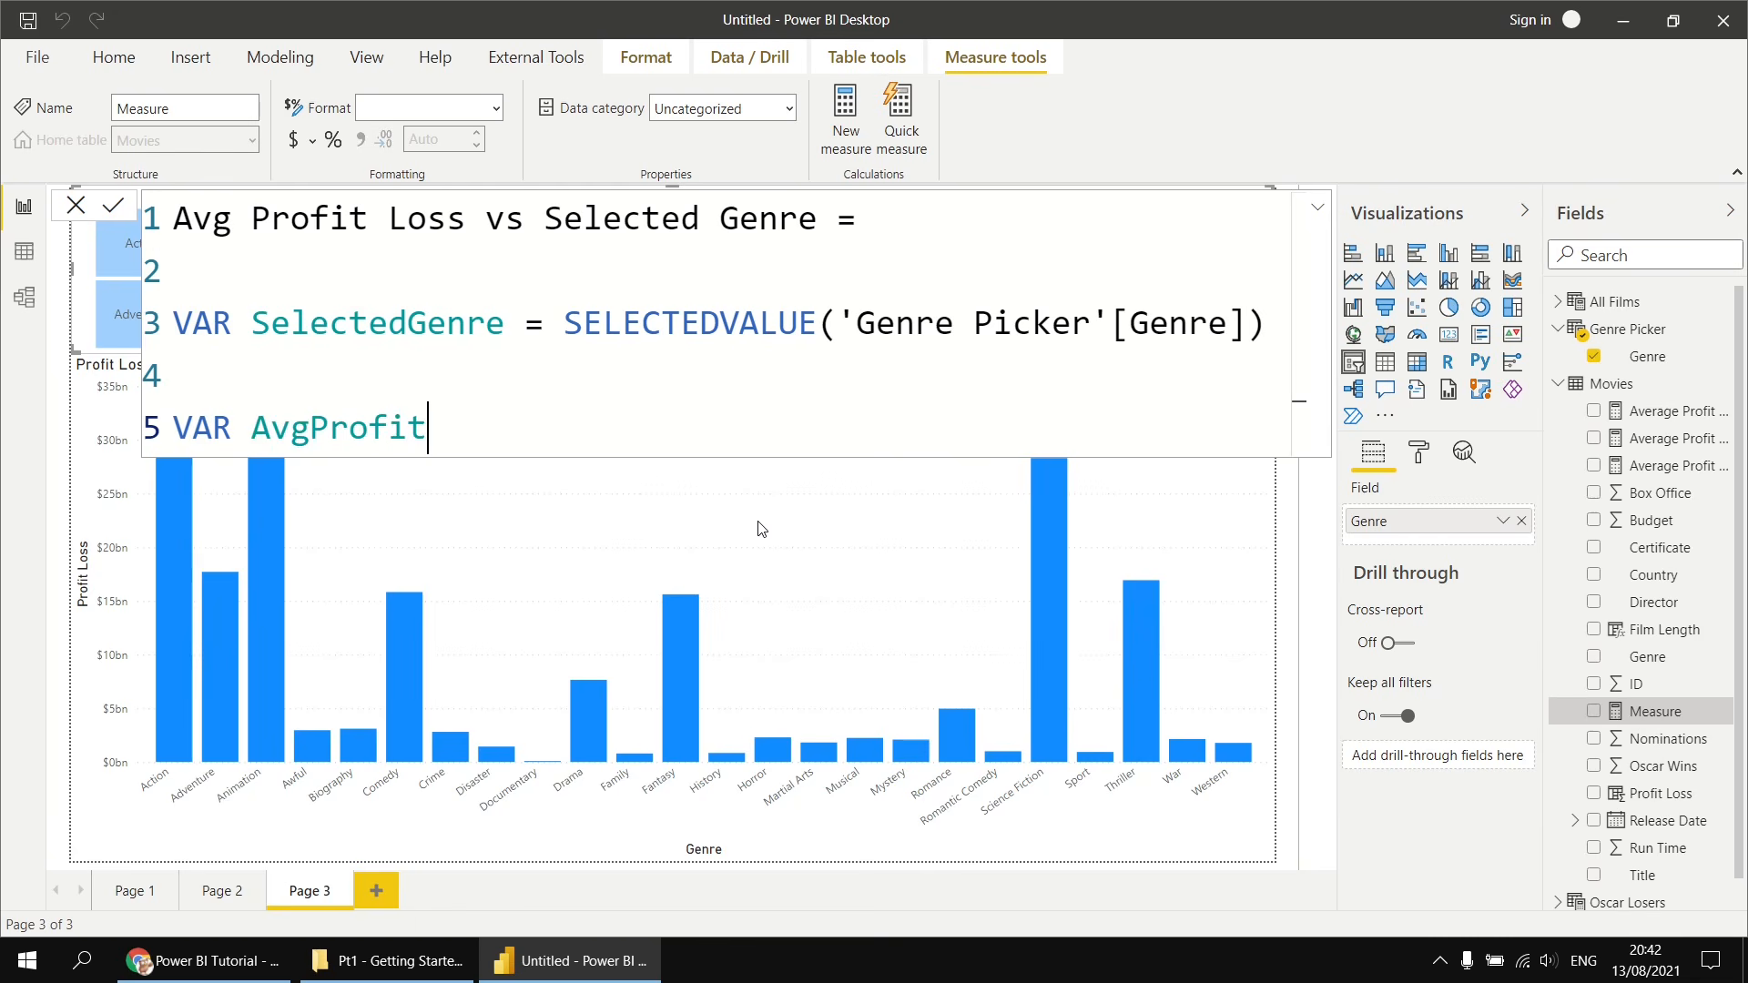
type("LossSelected")
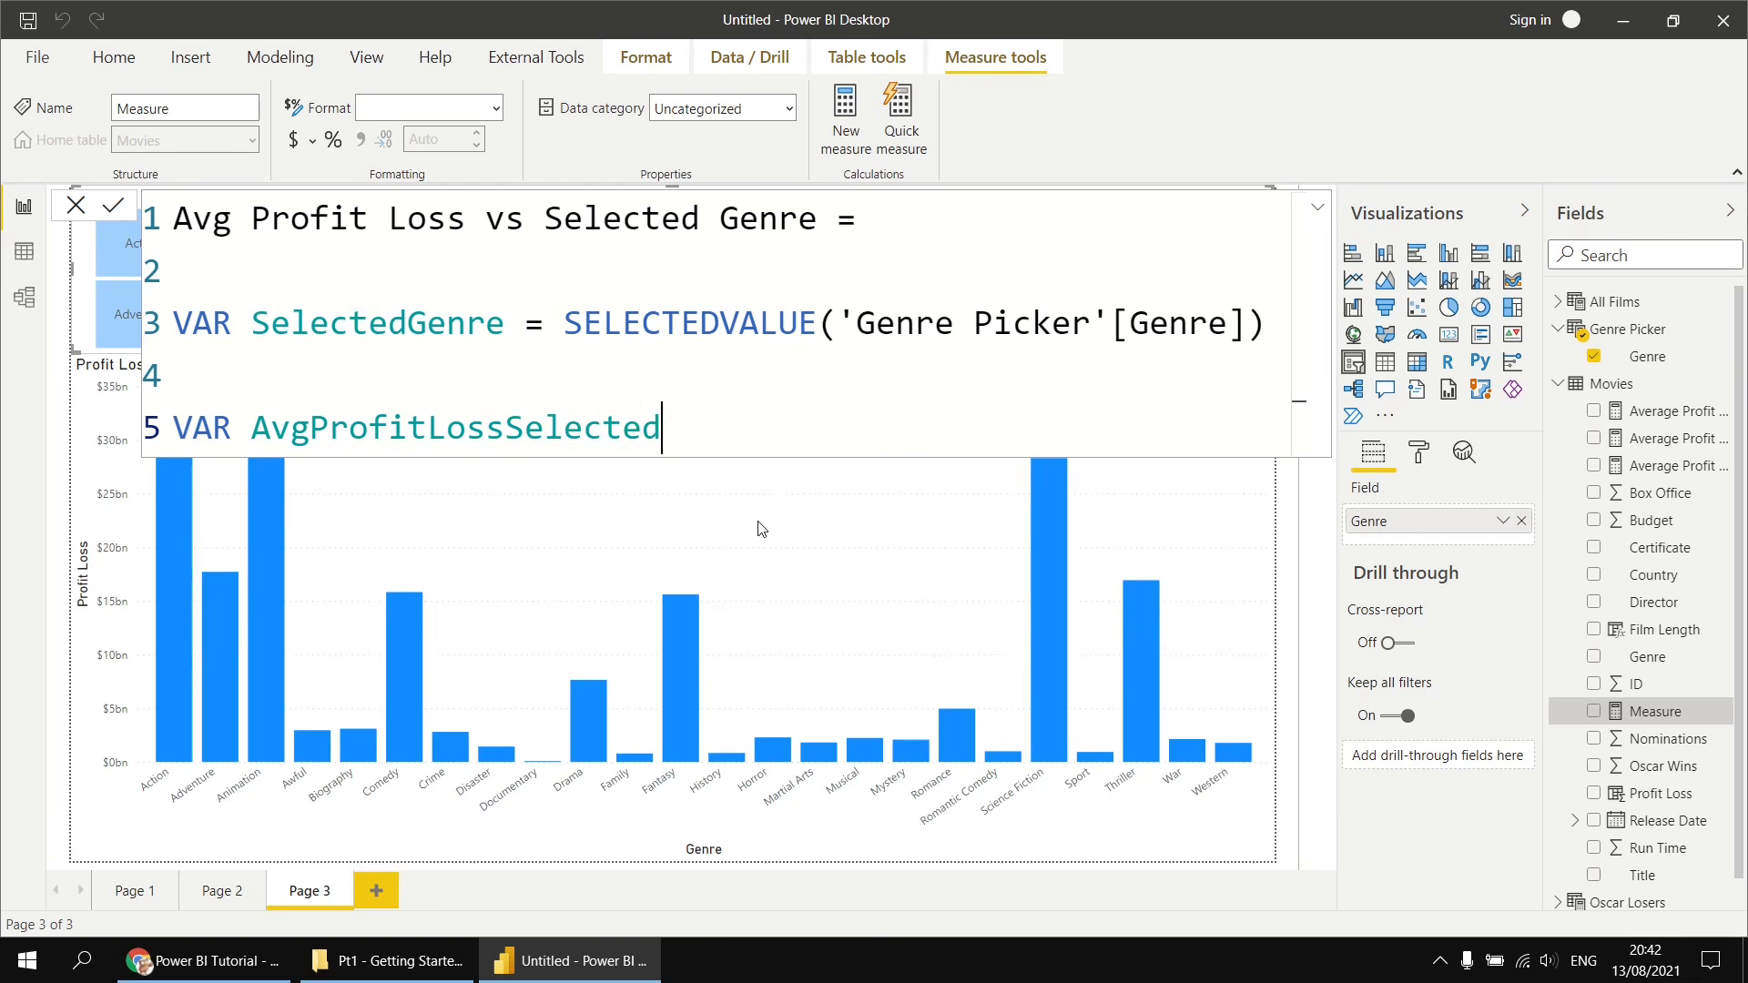
type("Genre = cal")
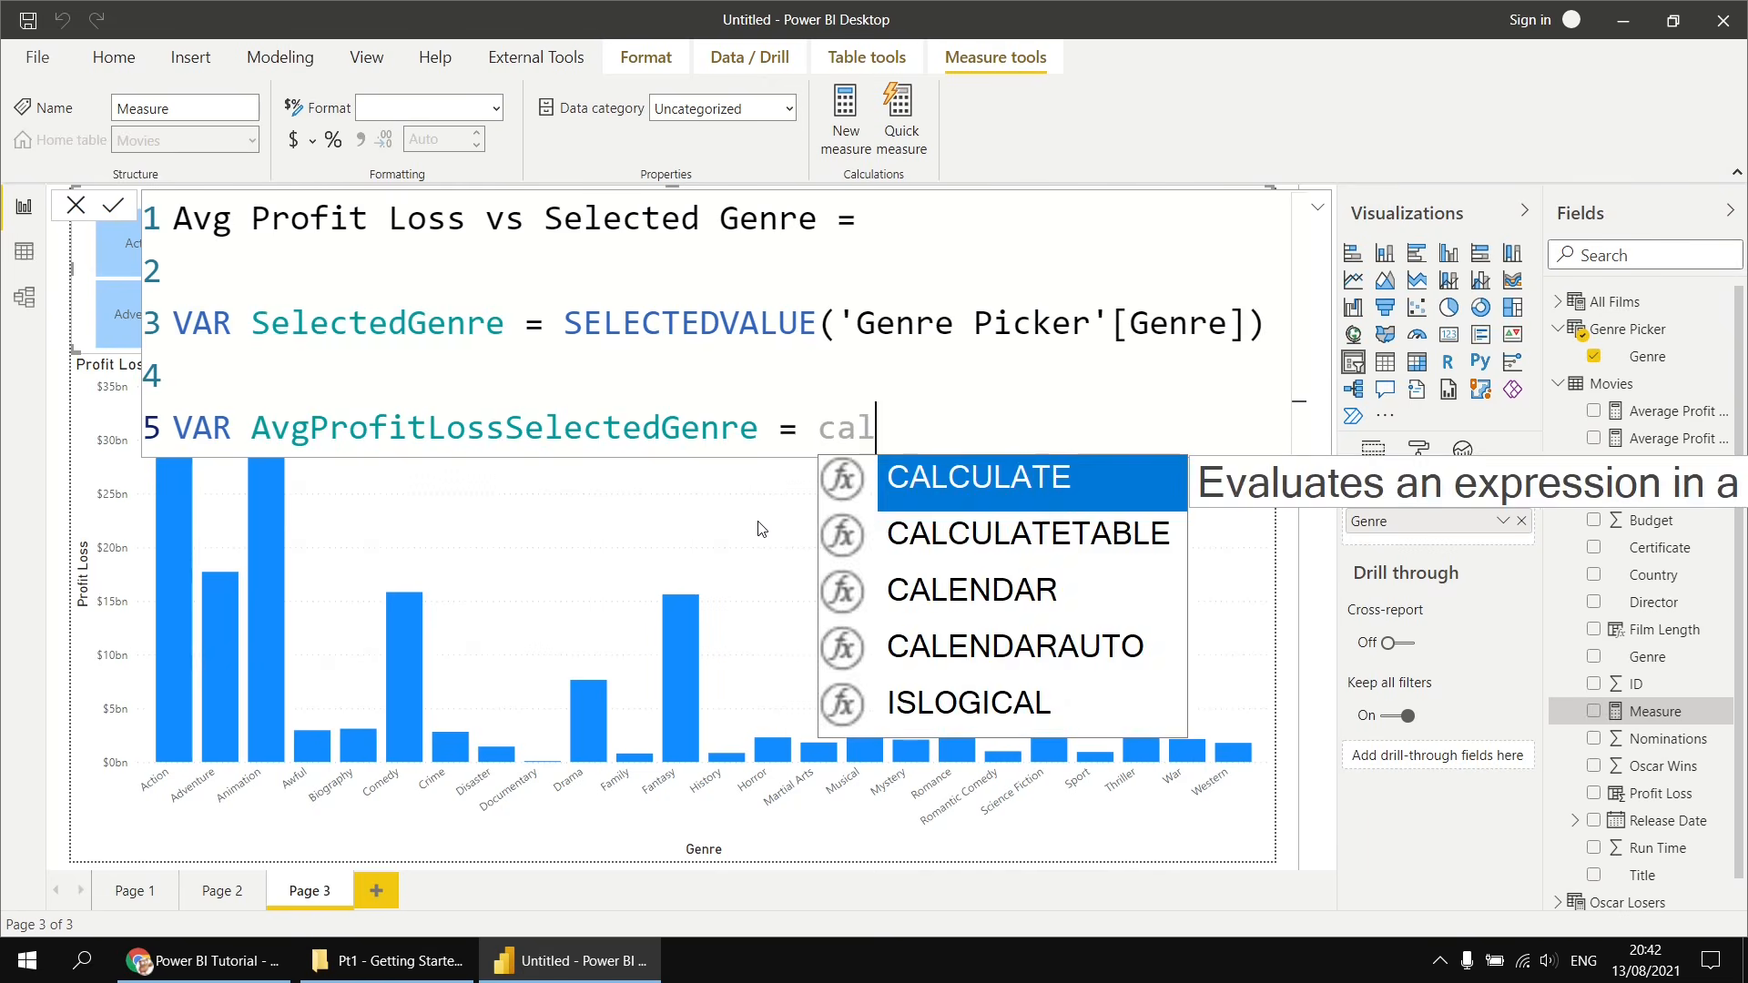
key("Tab")
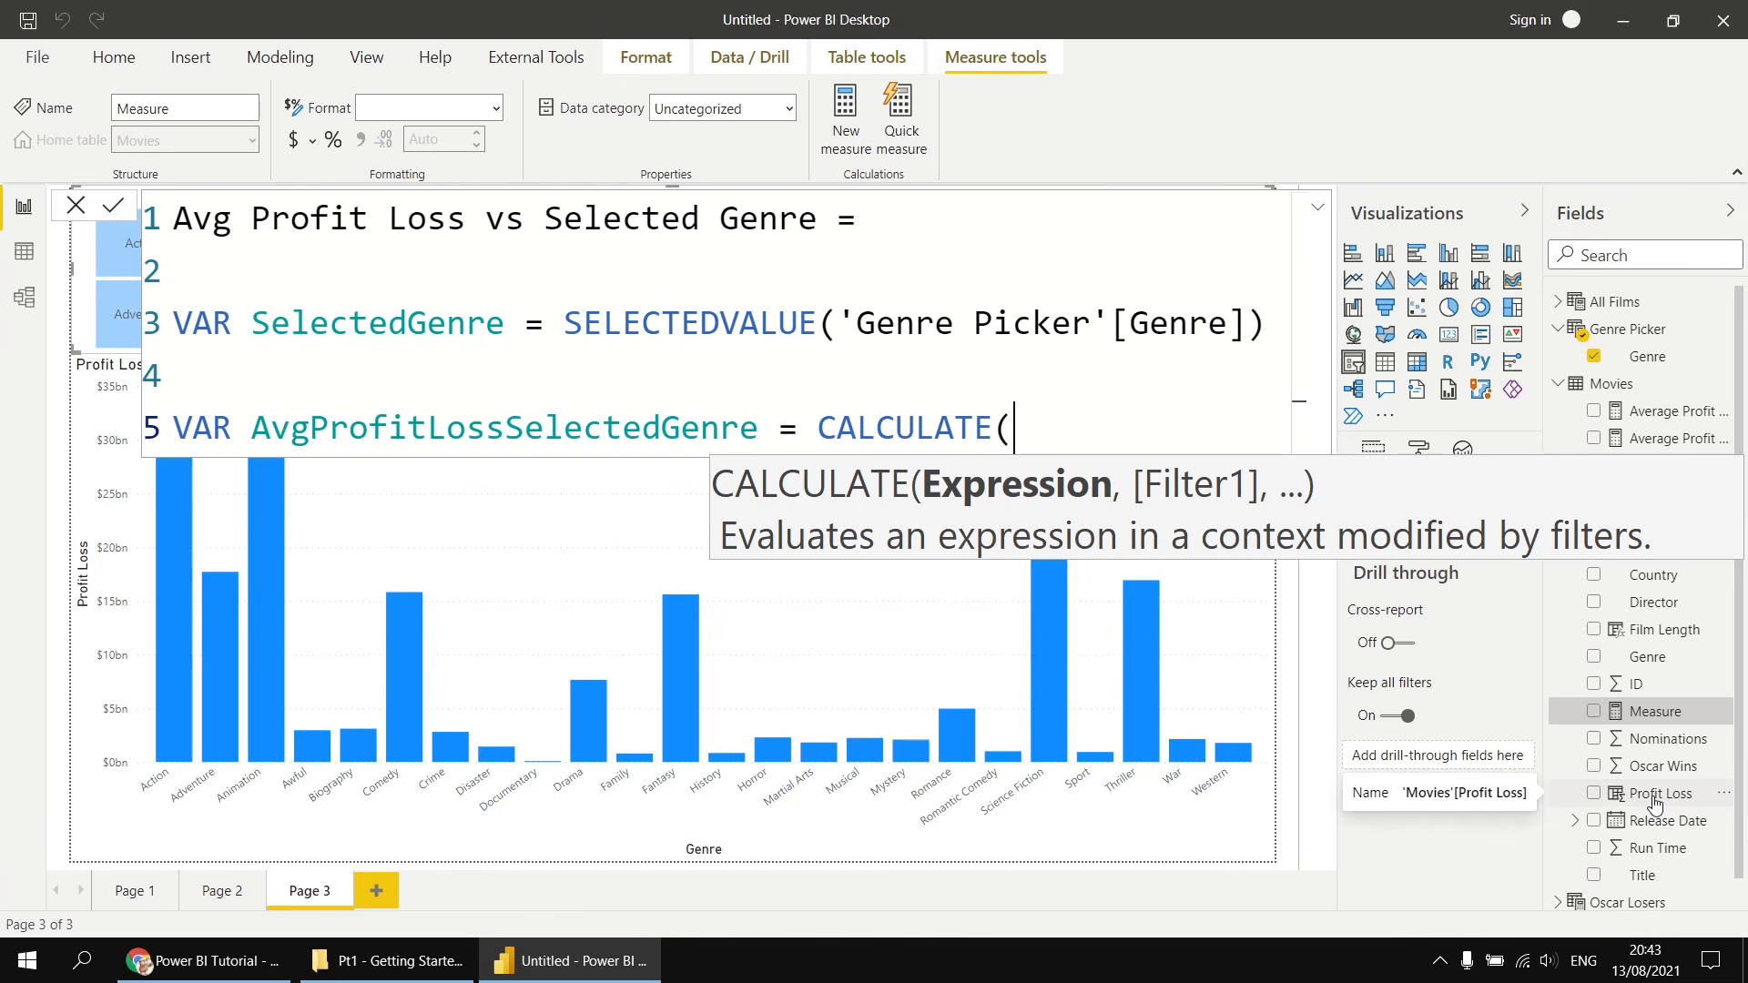
key("shift+Return")
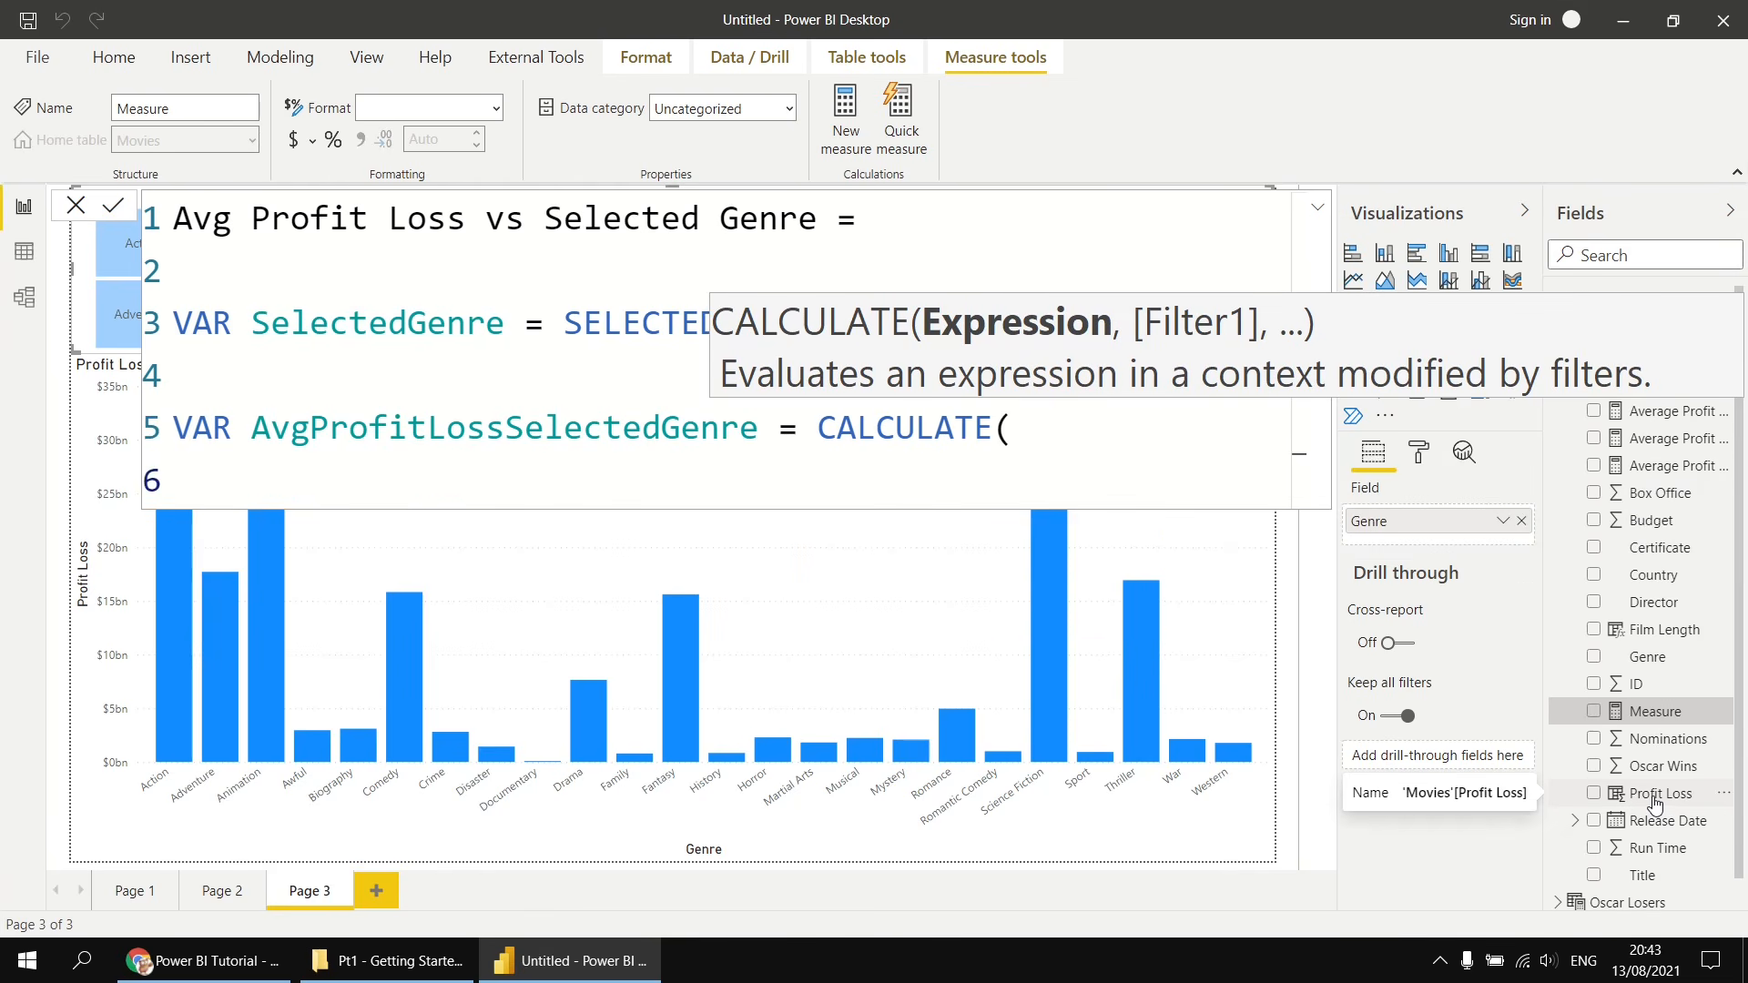
type("aver")
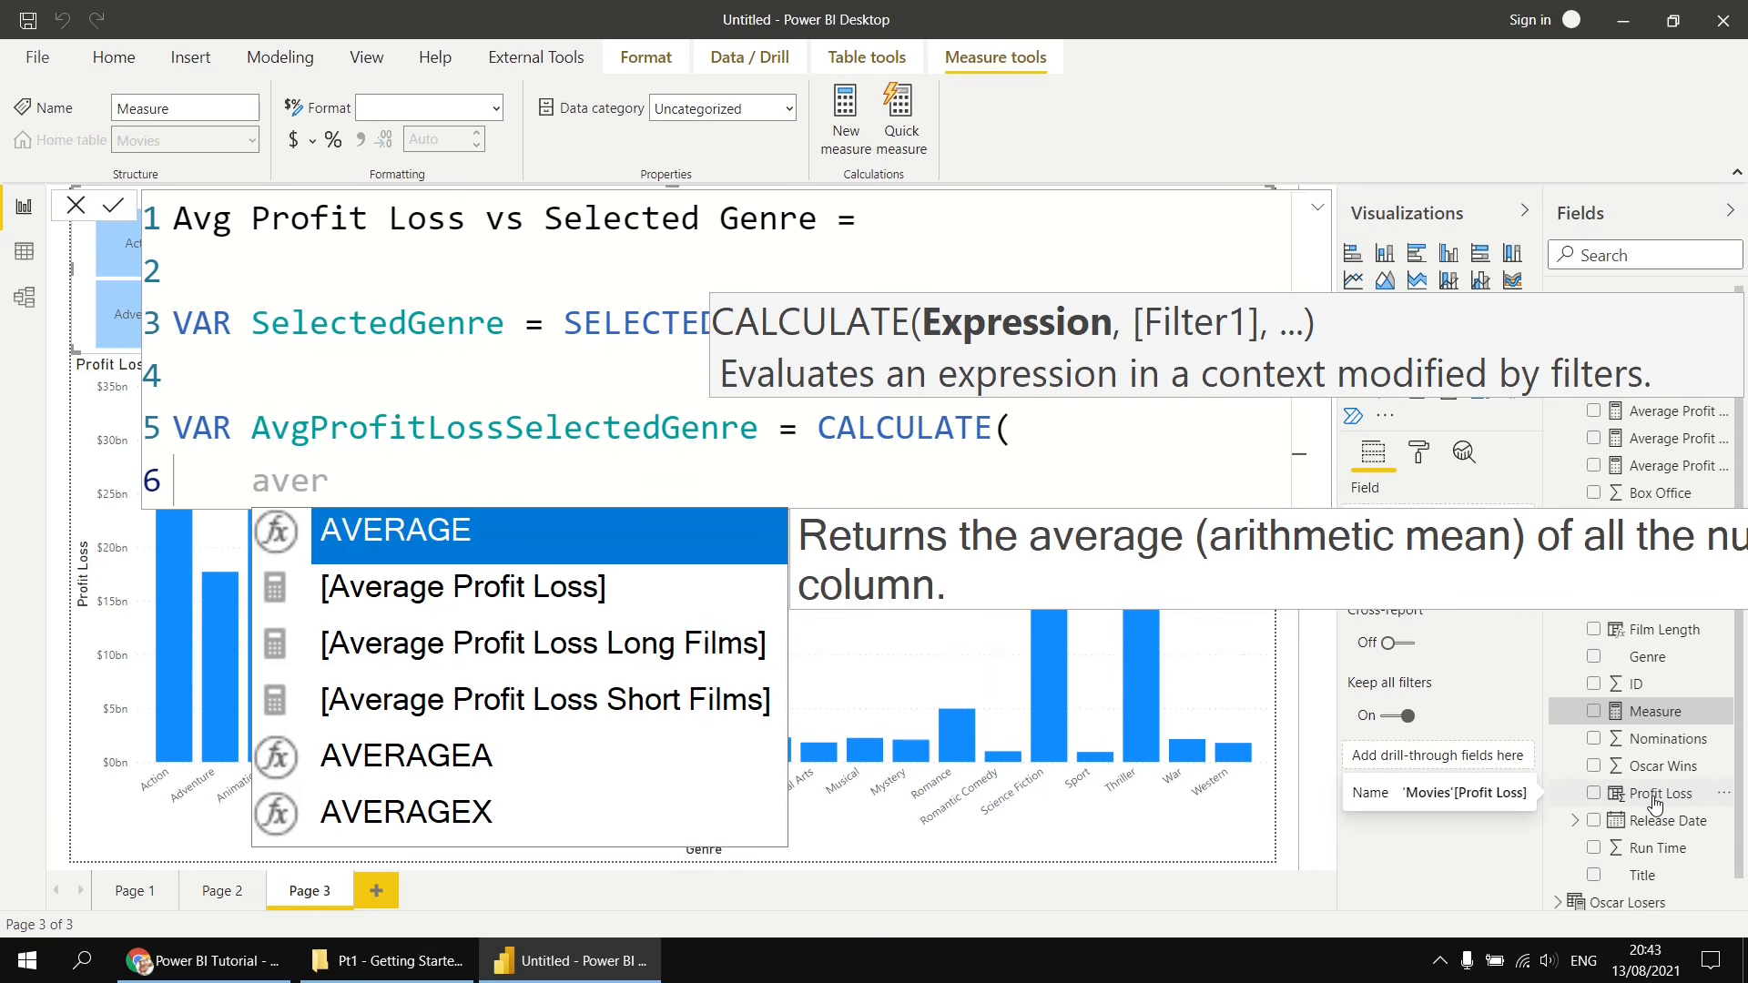
key("Tab")
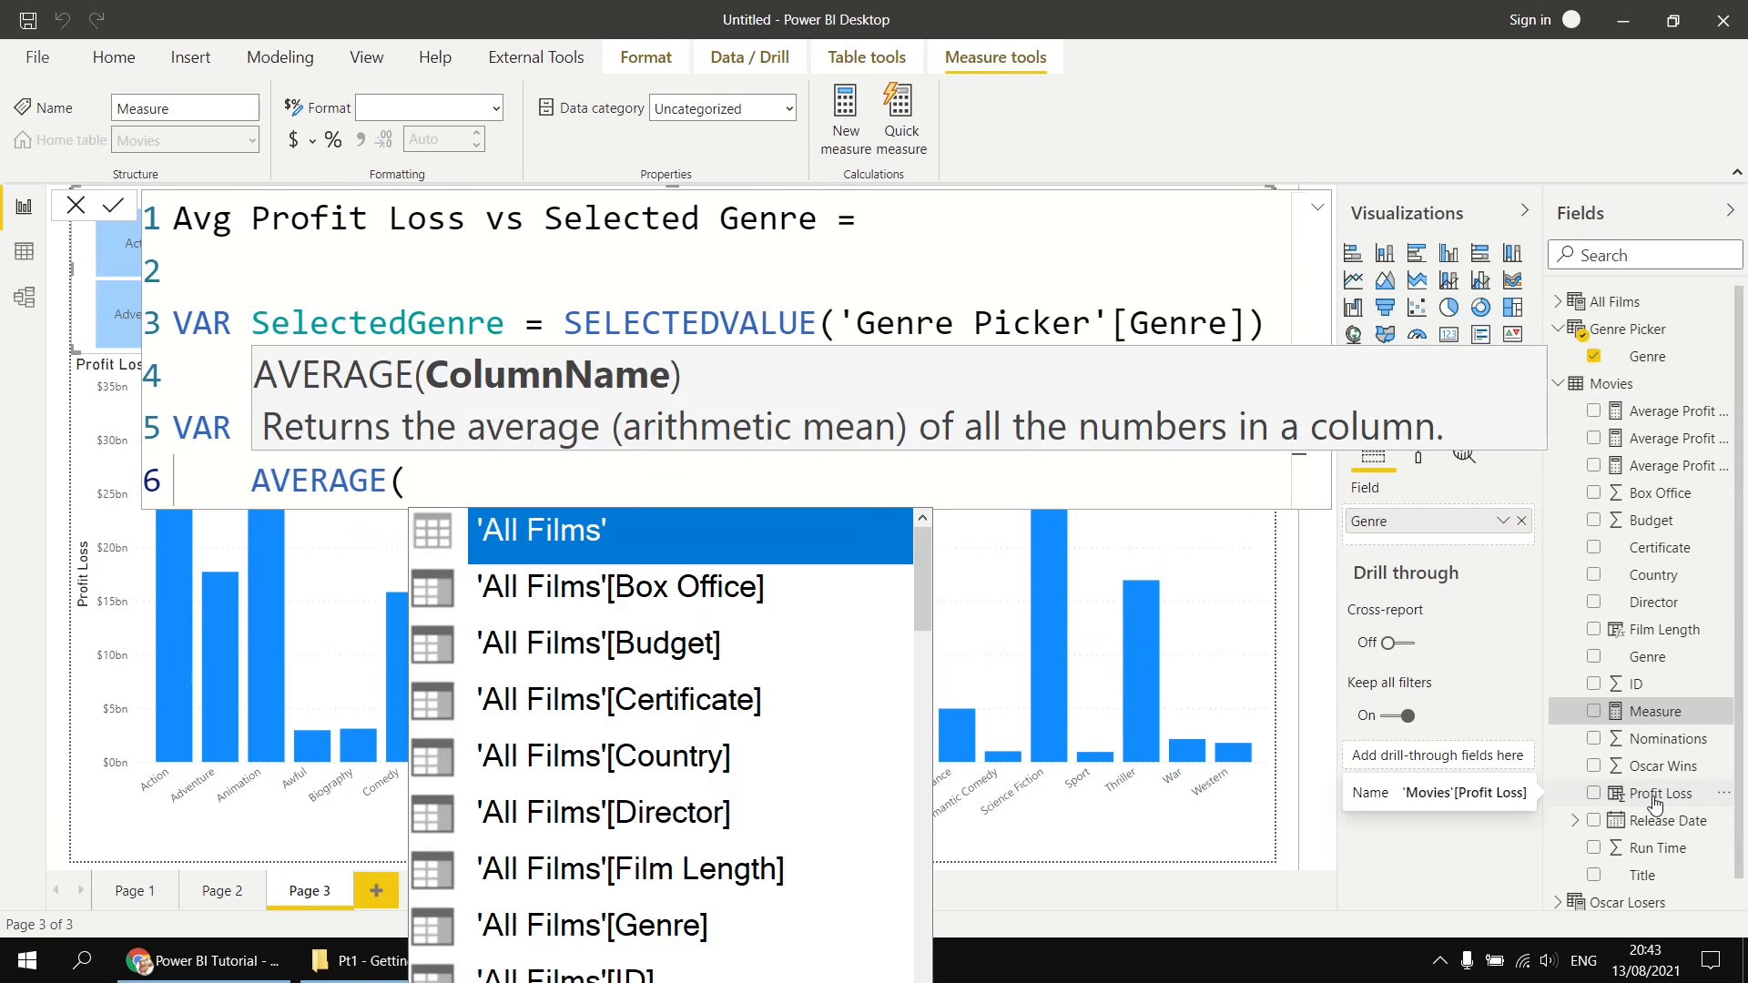
type("pro")
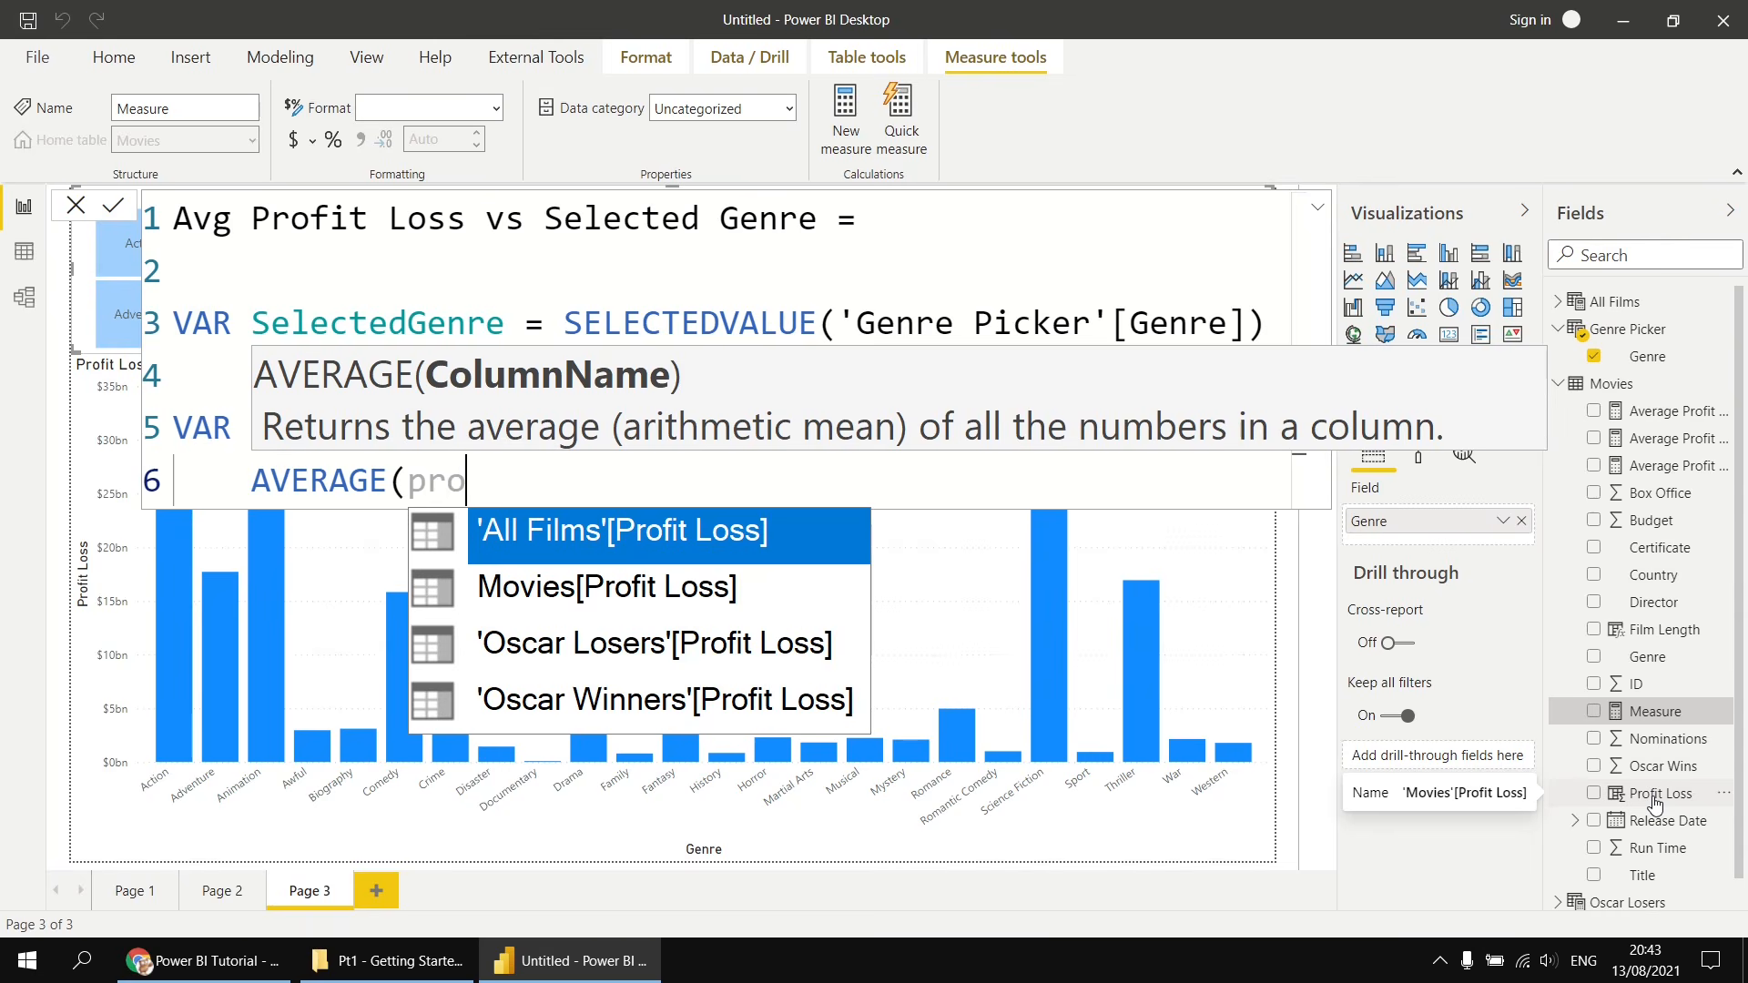
key("Down")
key("Tab")
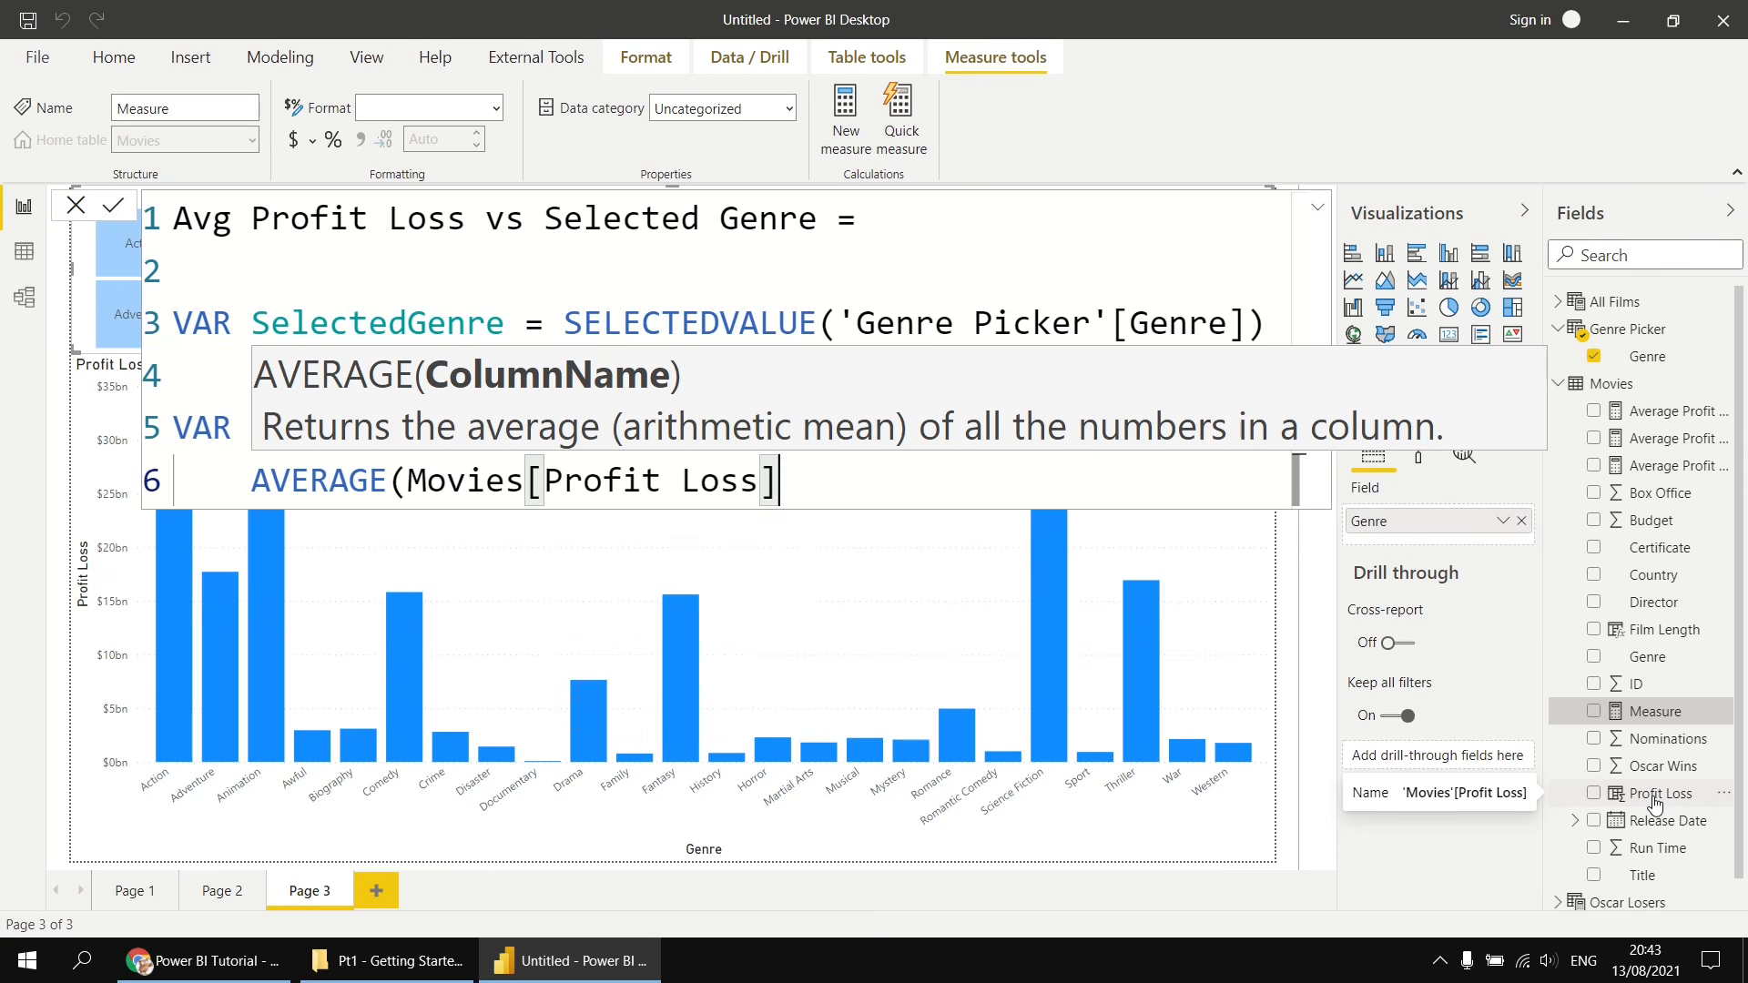
type(")")
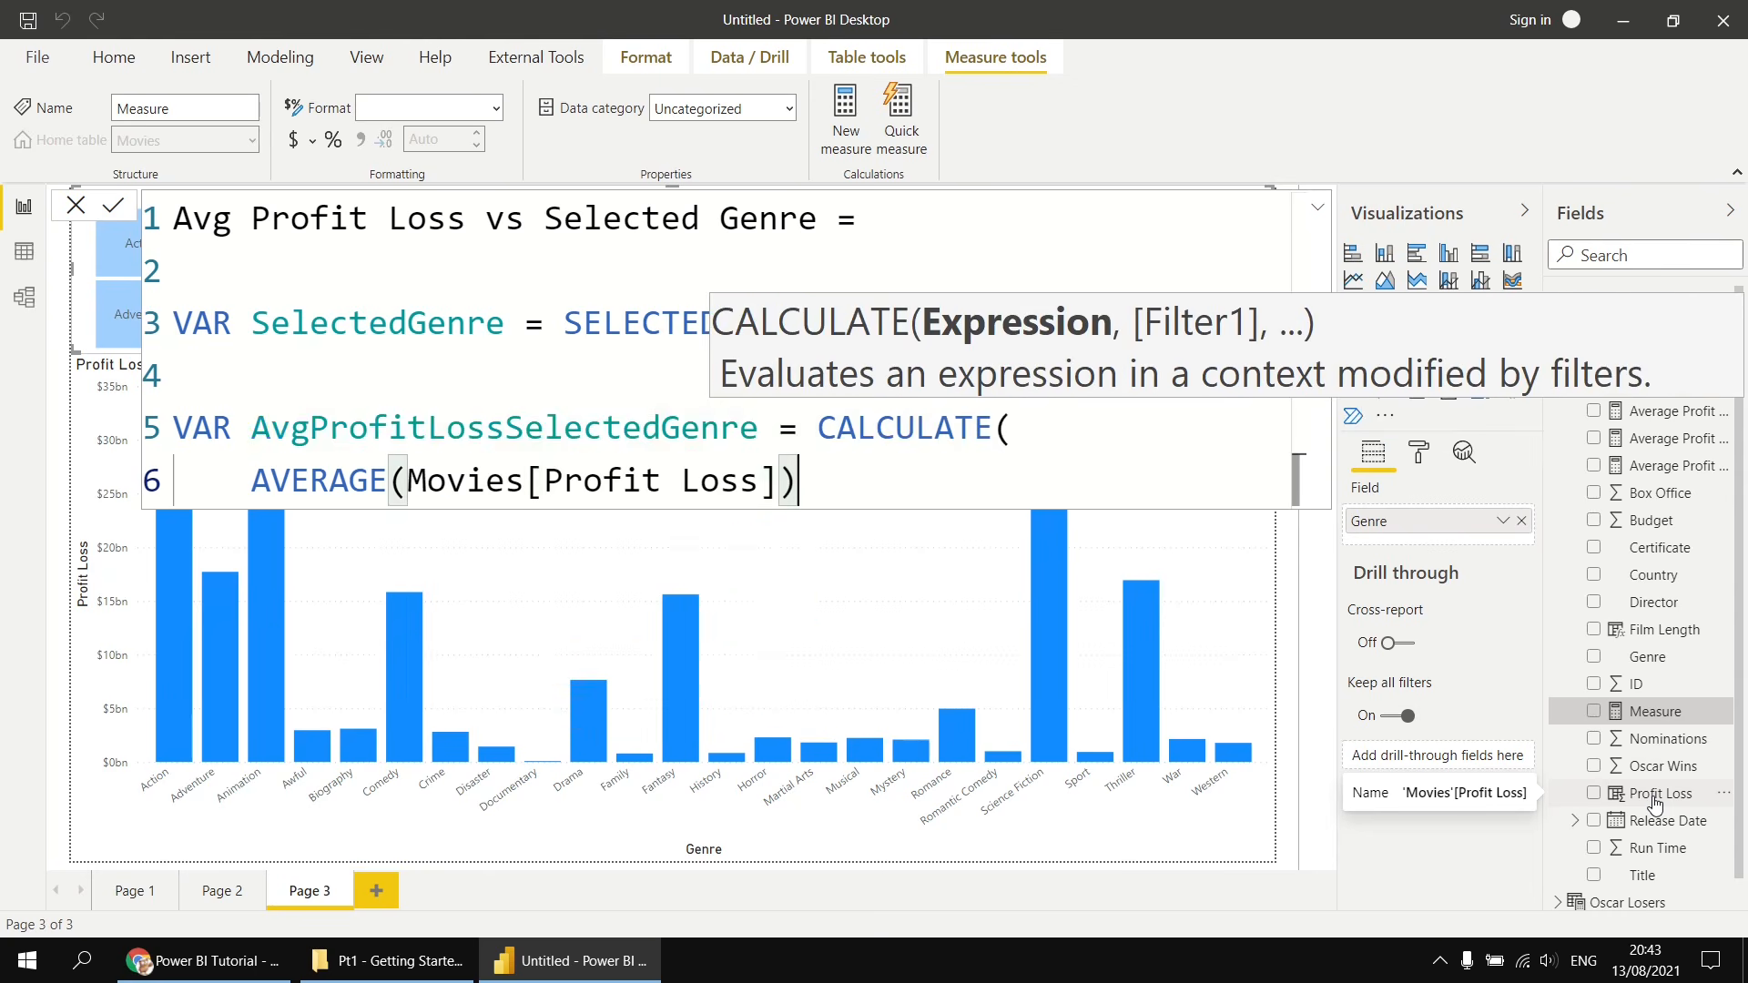
type(",")
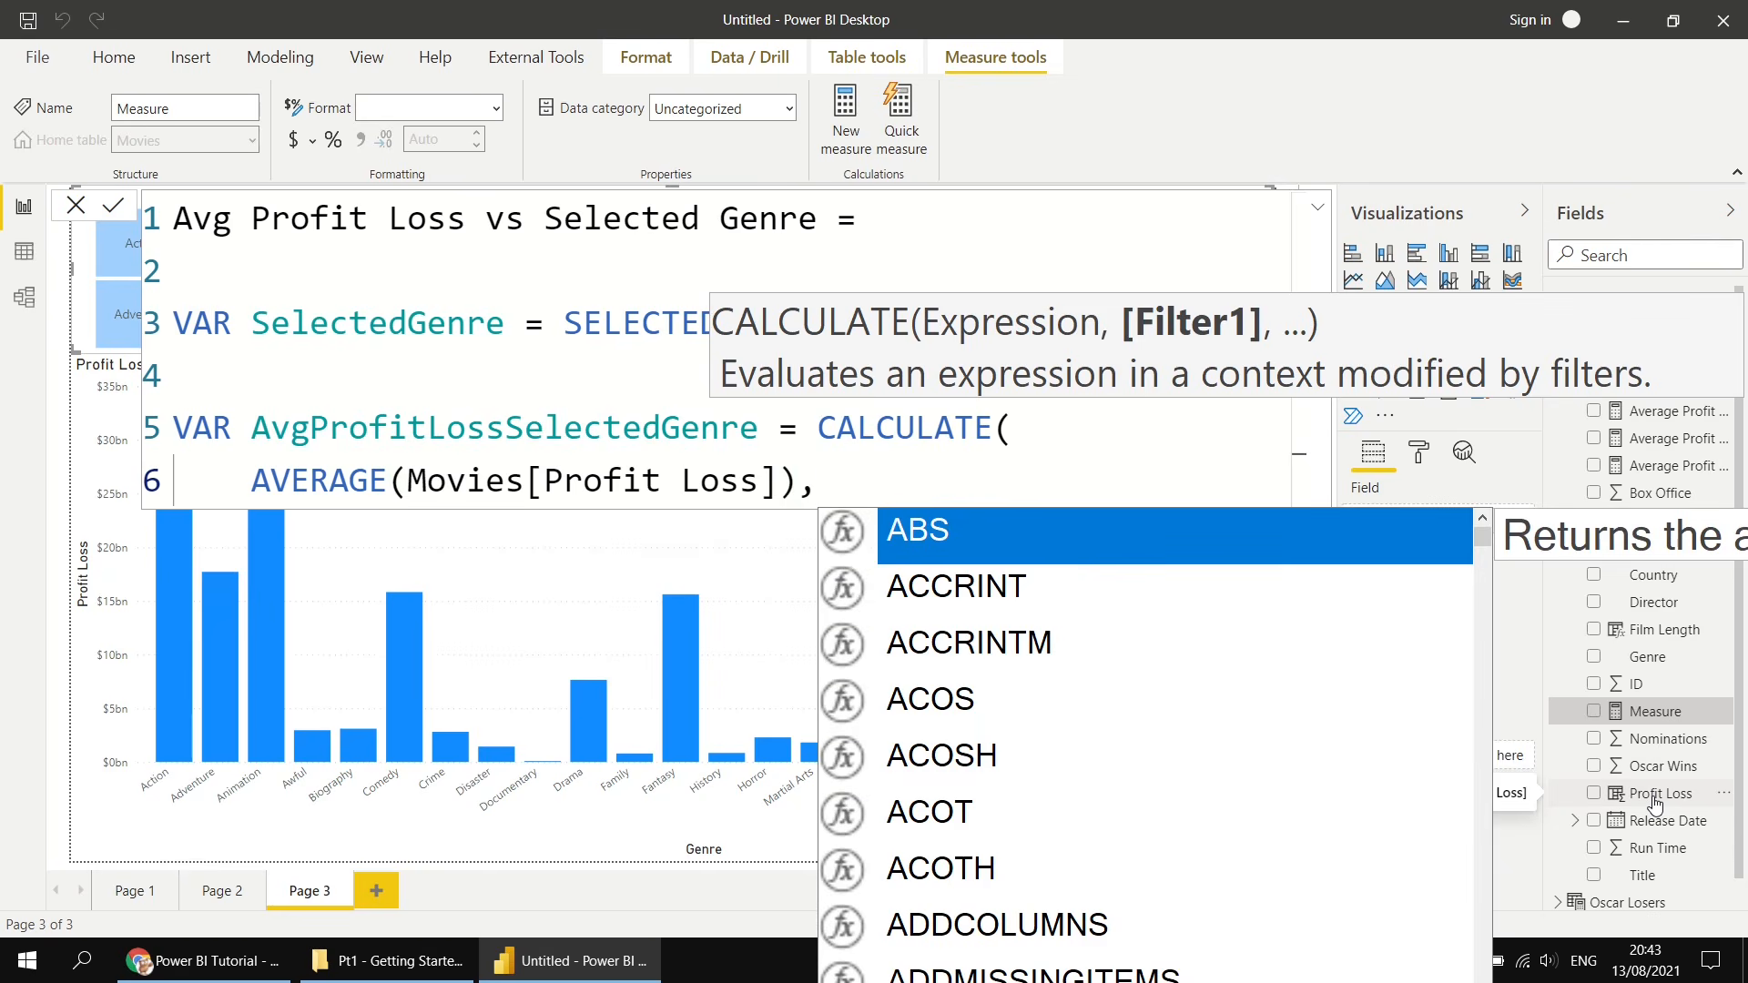
- Add the filter Movies[Genre] = SelectedGenre to the CALCULATE and close its bracket on a new line
key("Return")
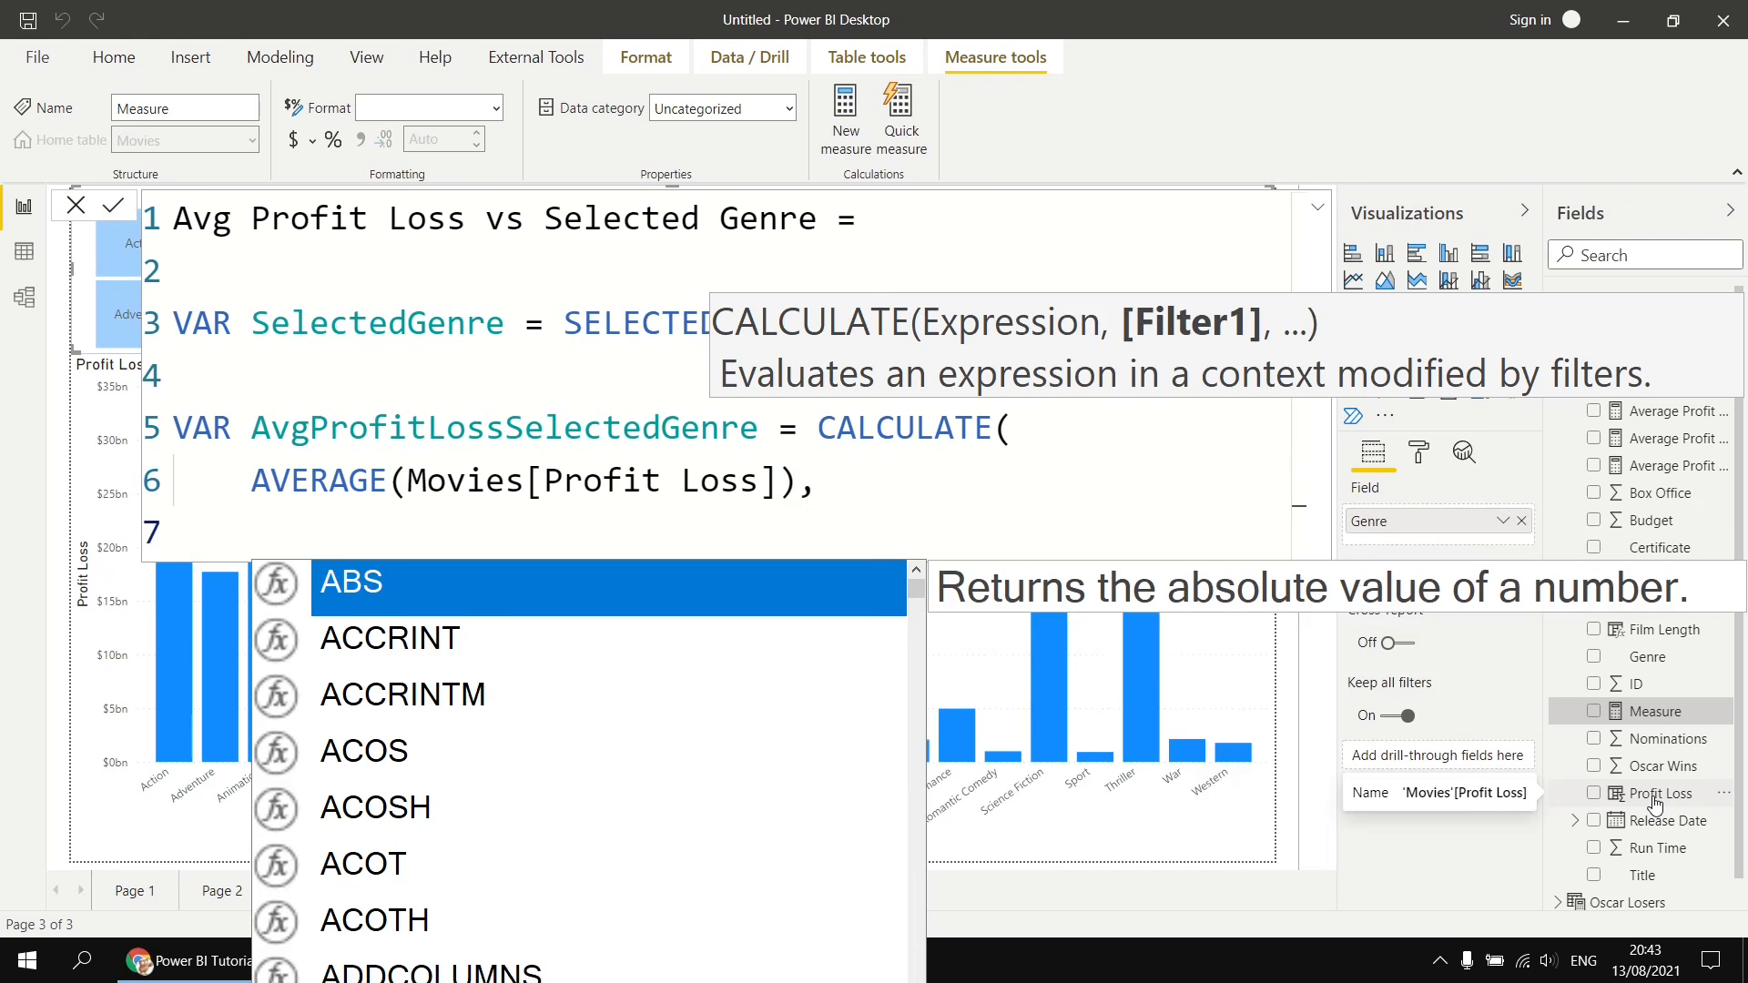
type("genre")
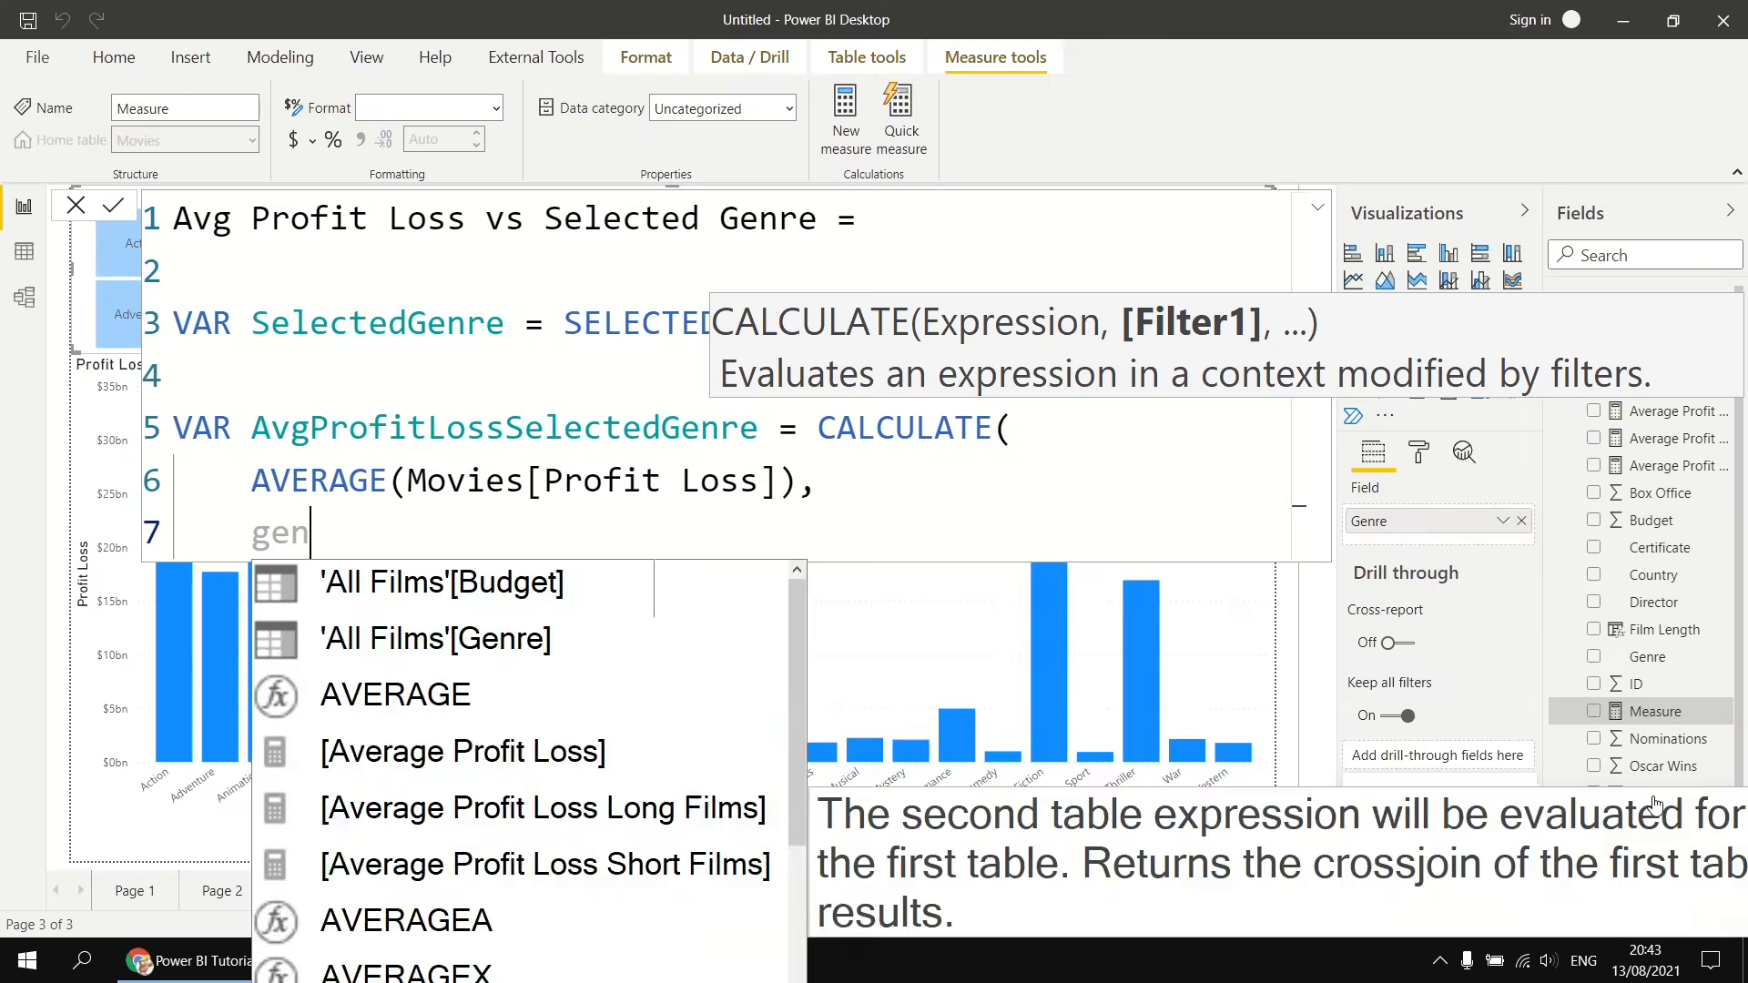
key("Down")
key("Down")
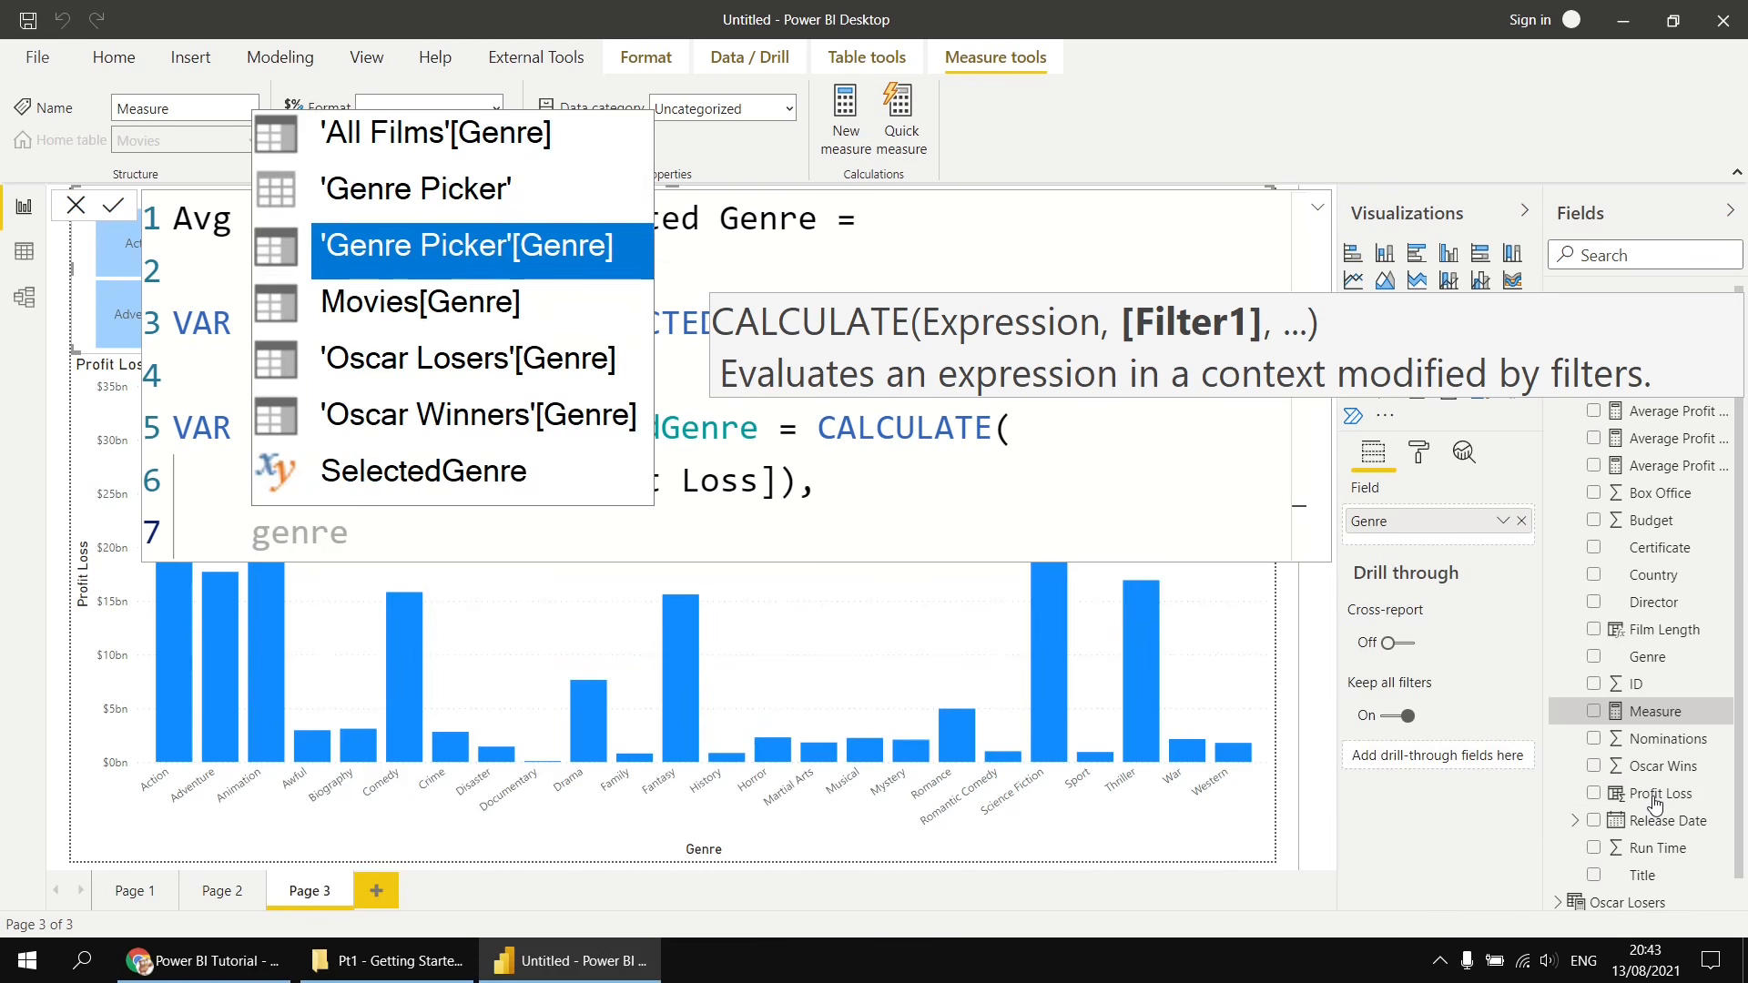
key("Tab")
type("=")
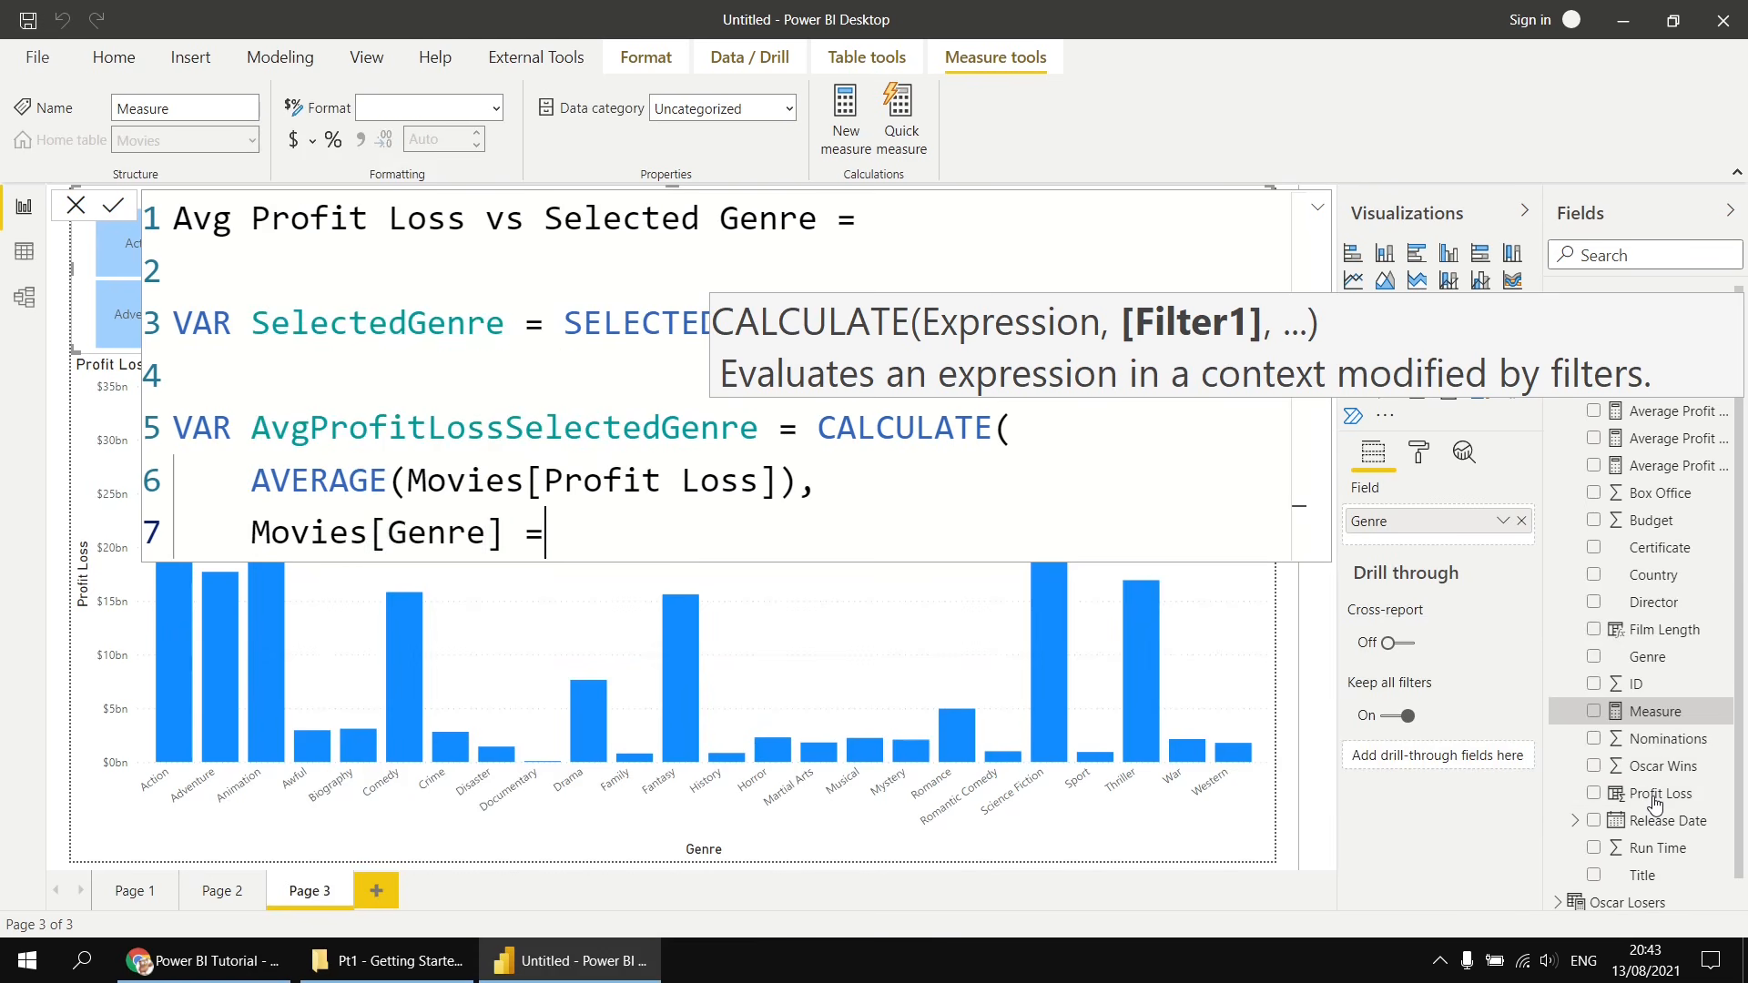
type(" selec")
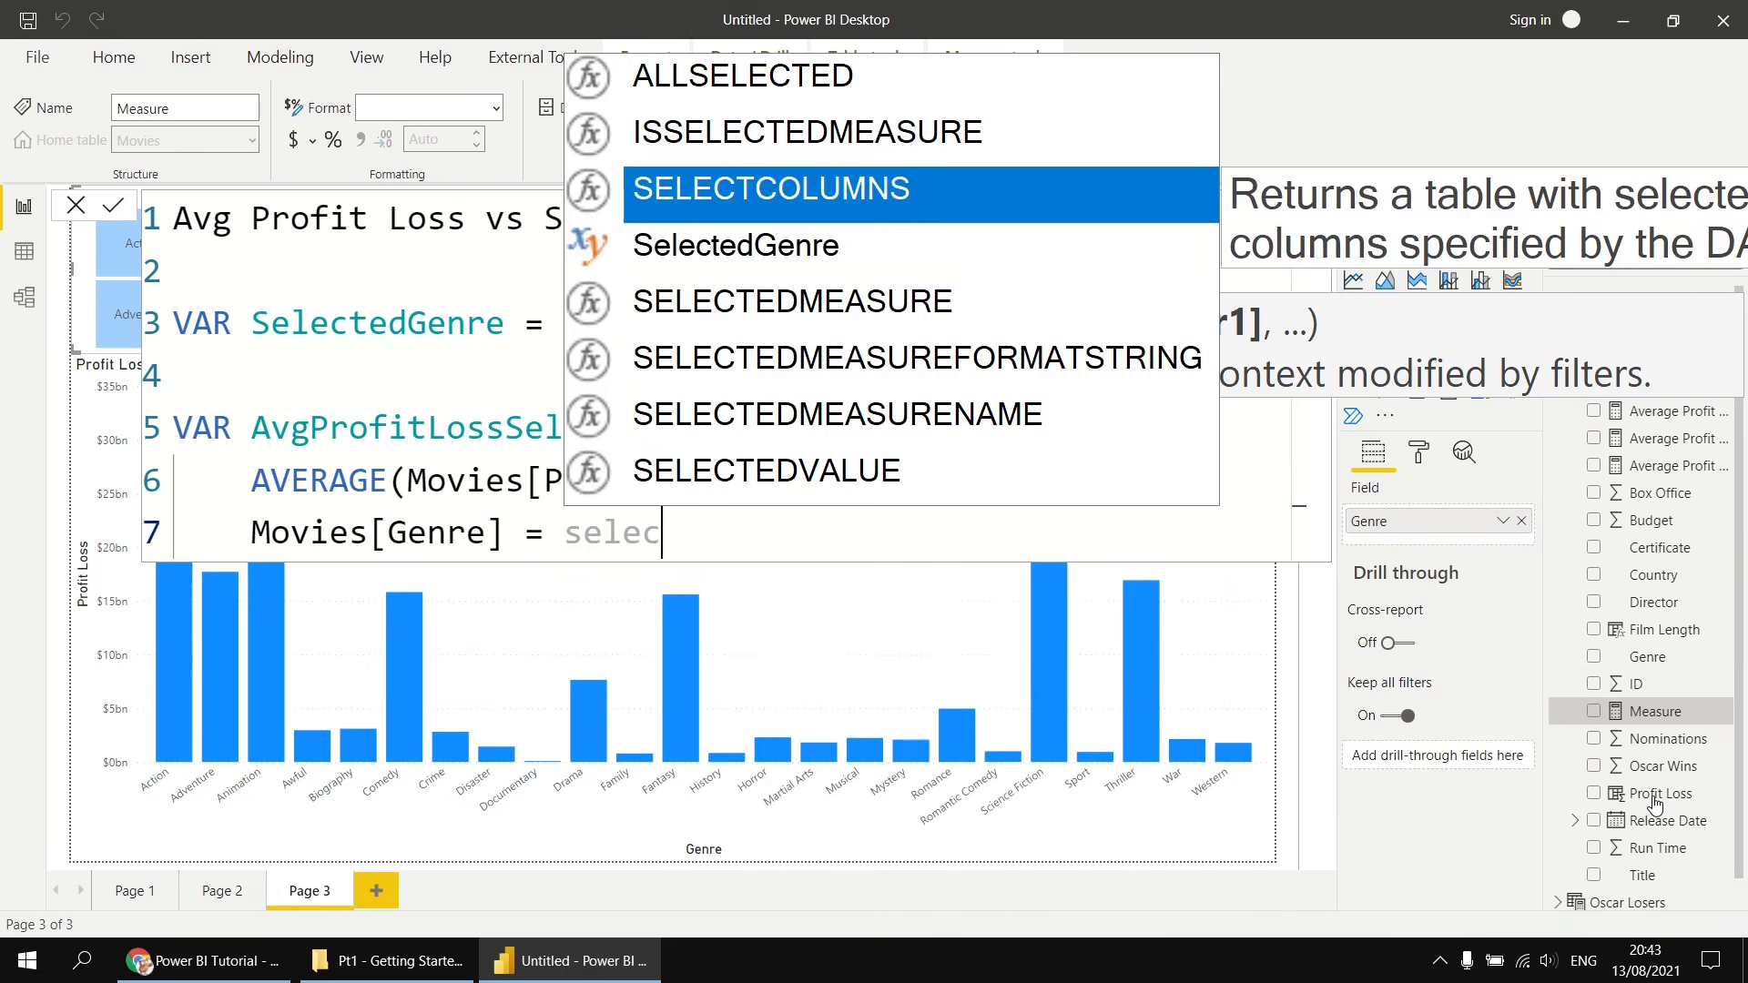
key("Down")
key("Tab")
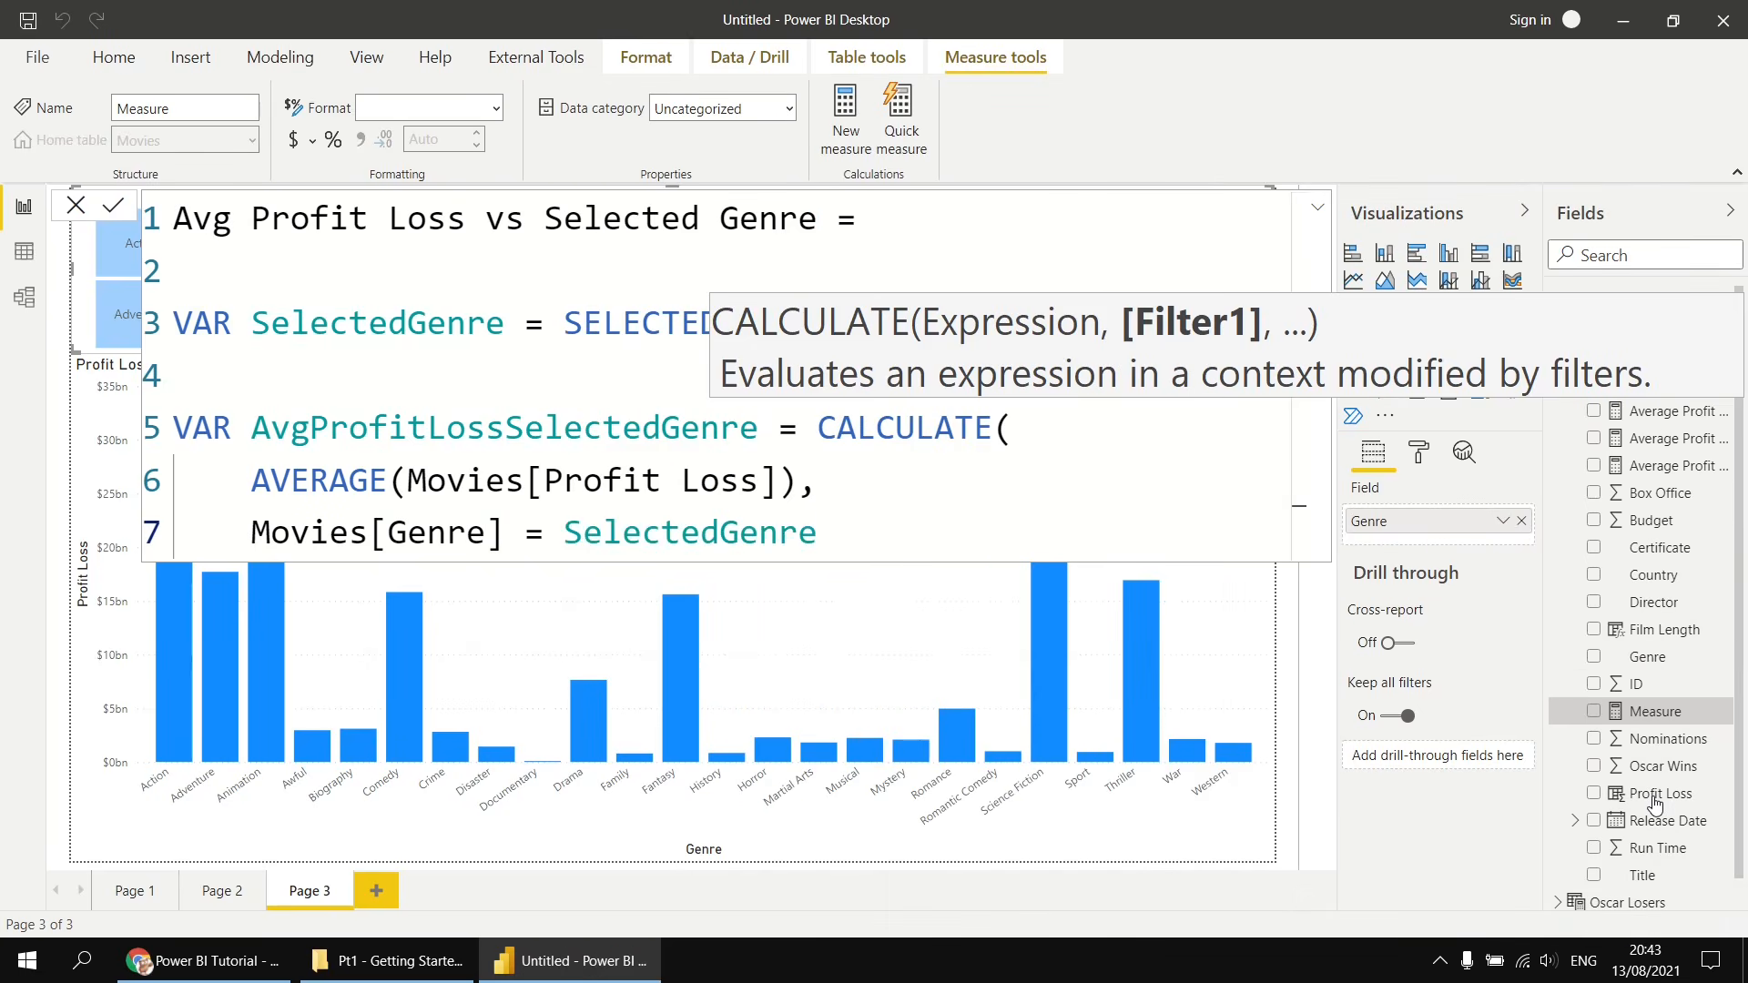
key("shift+Return")
type(")")
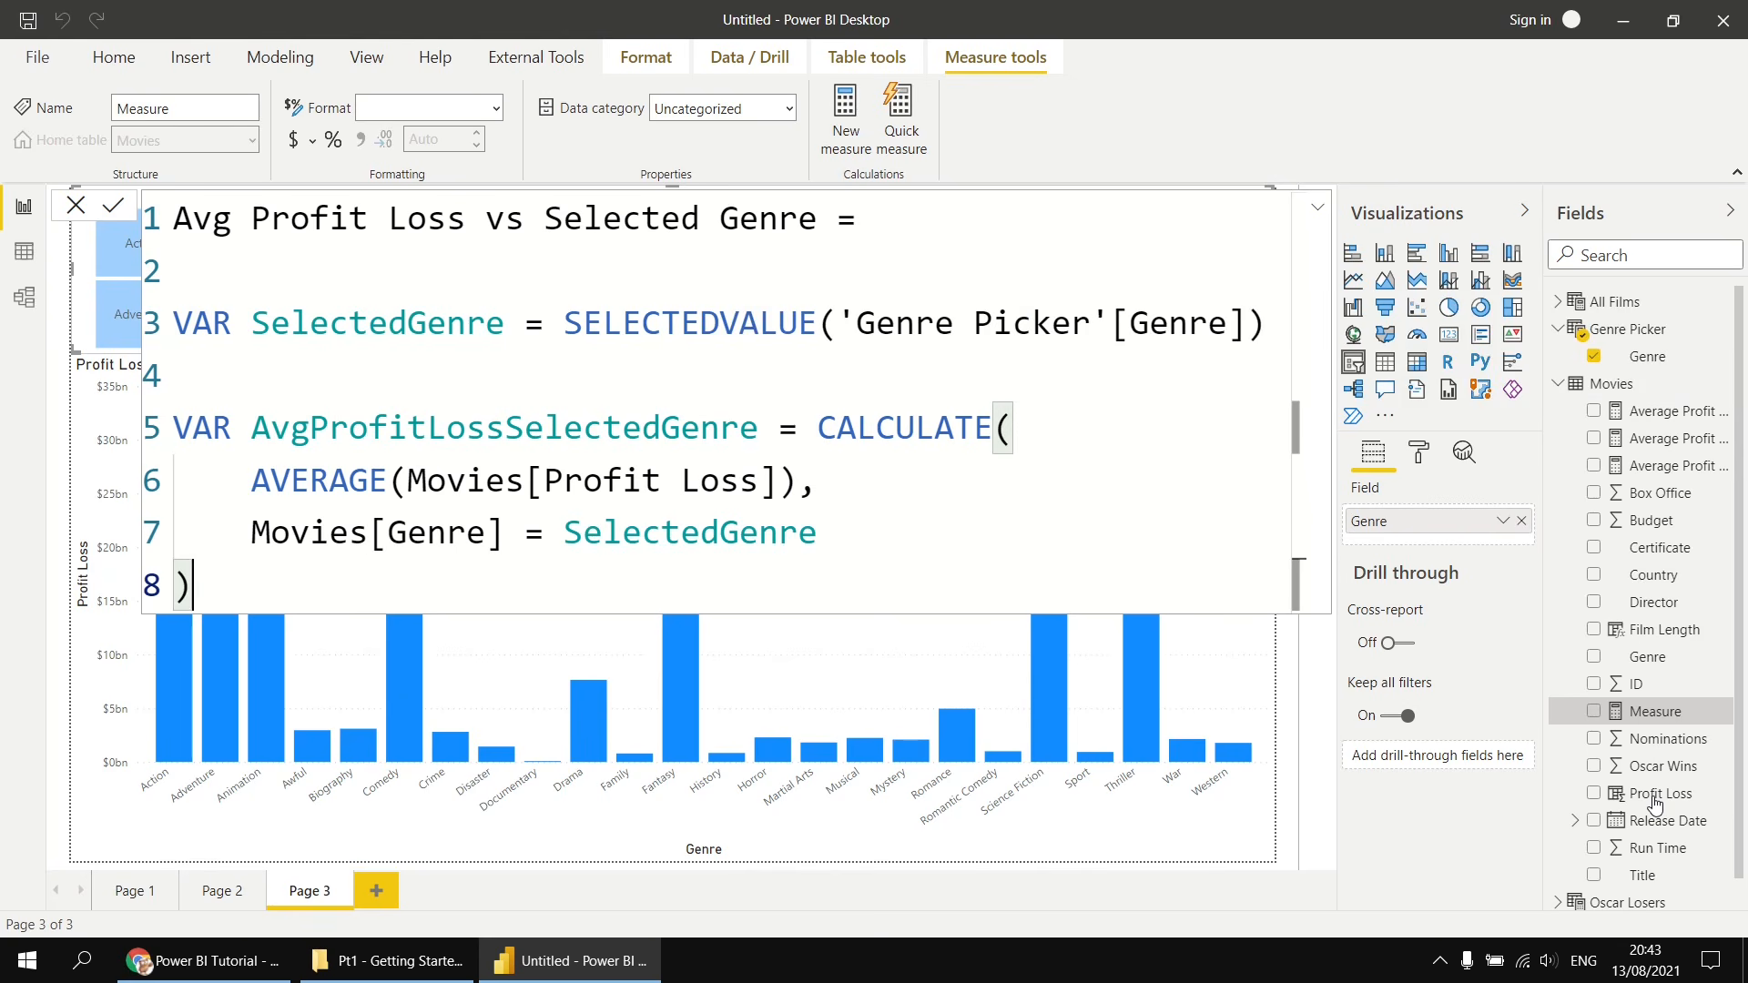
- Start a third variable named AvgProfitLossDifference on a new line below the CALCULATE block
key("shift+Return")
key("shift+Return")
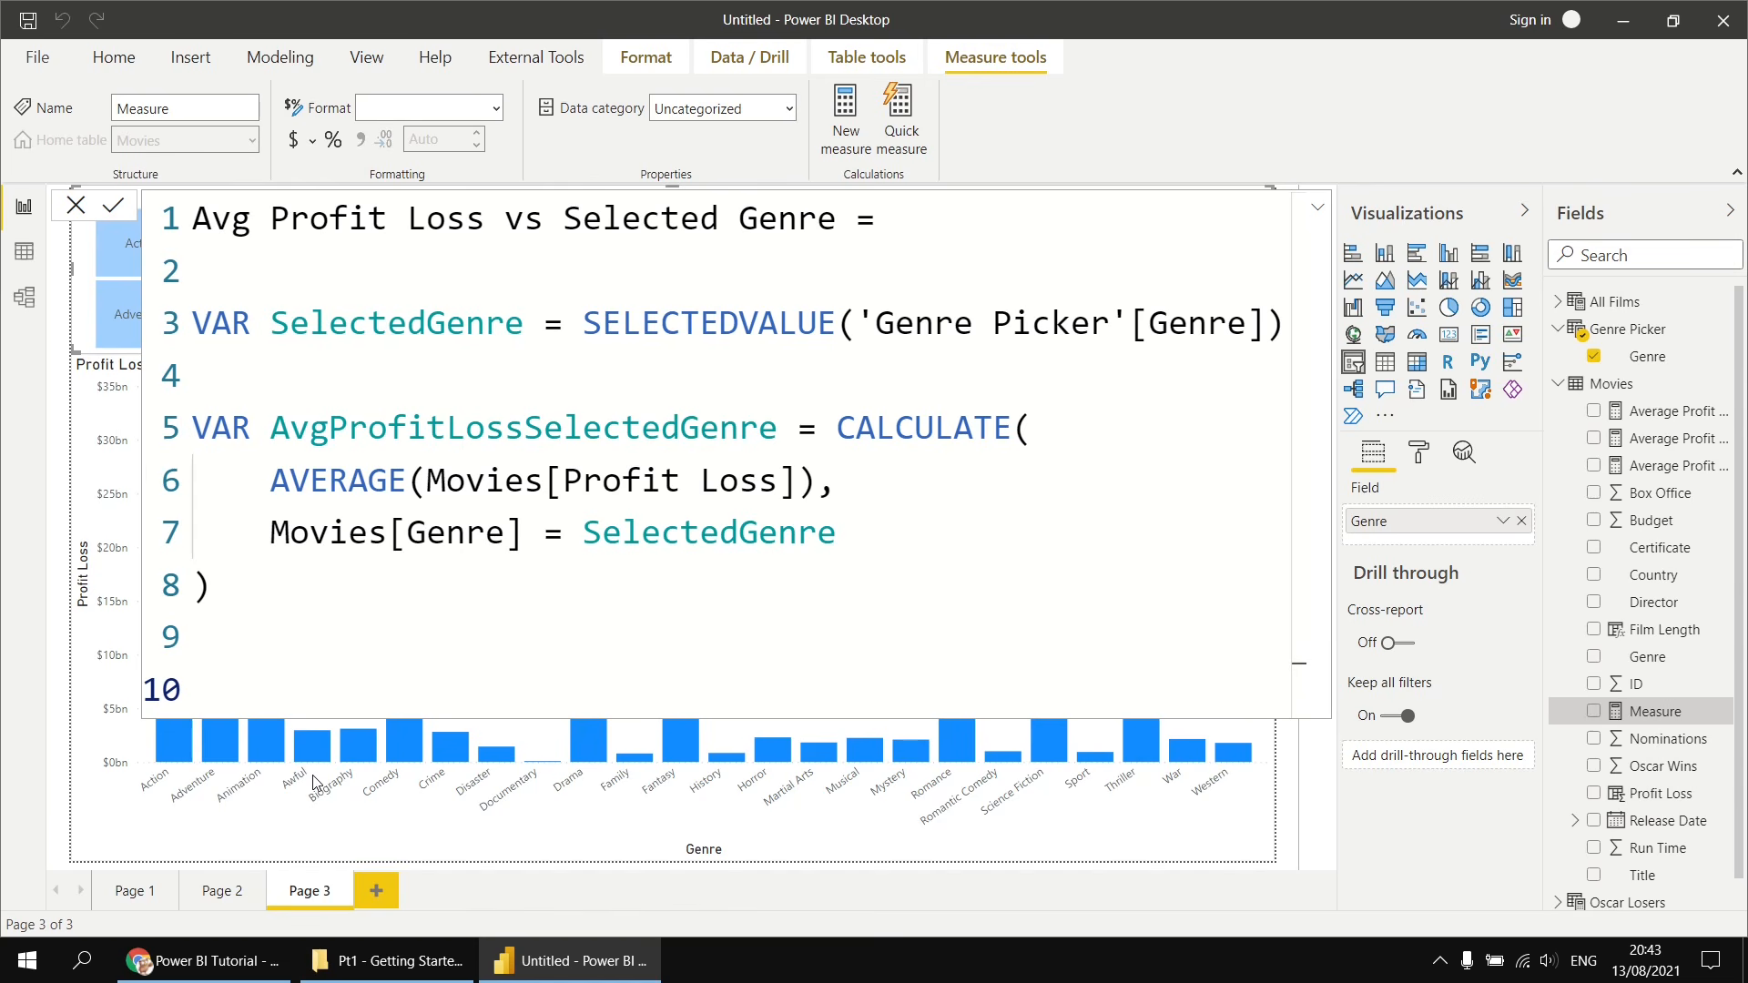
type("VAR AvgP")
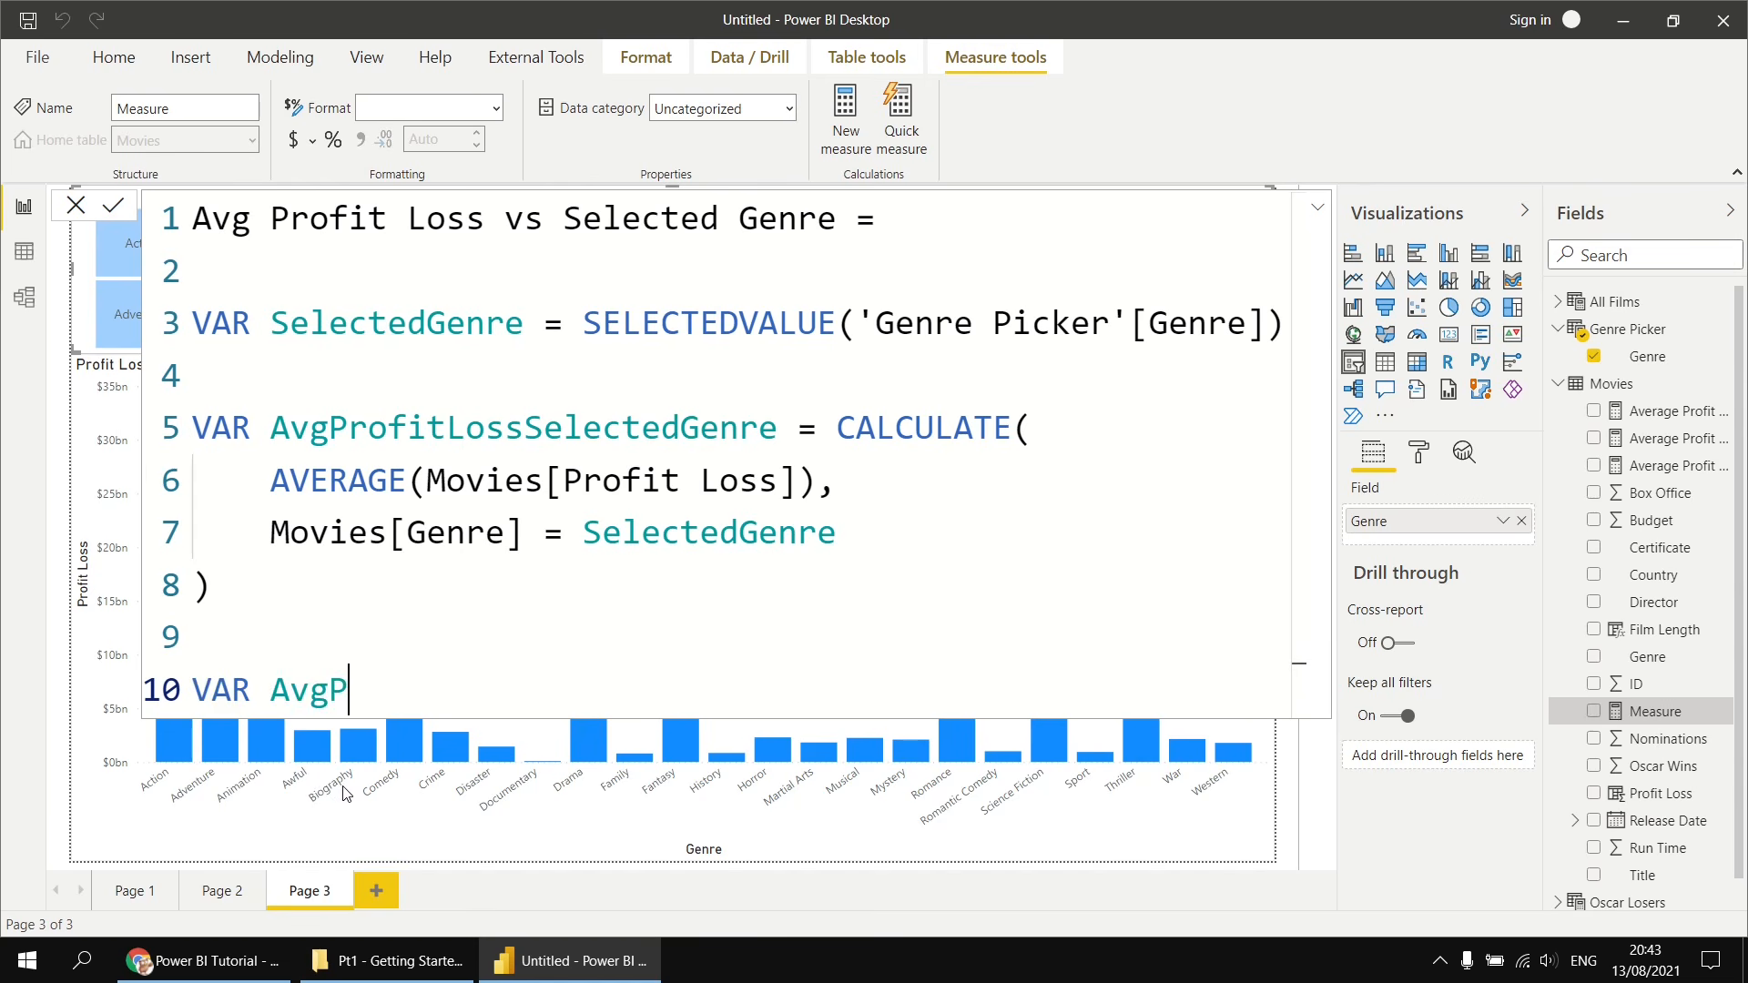
type("rofitLossVs")
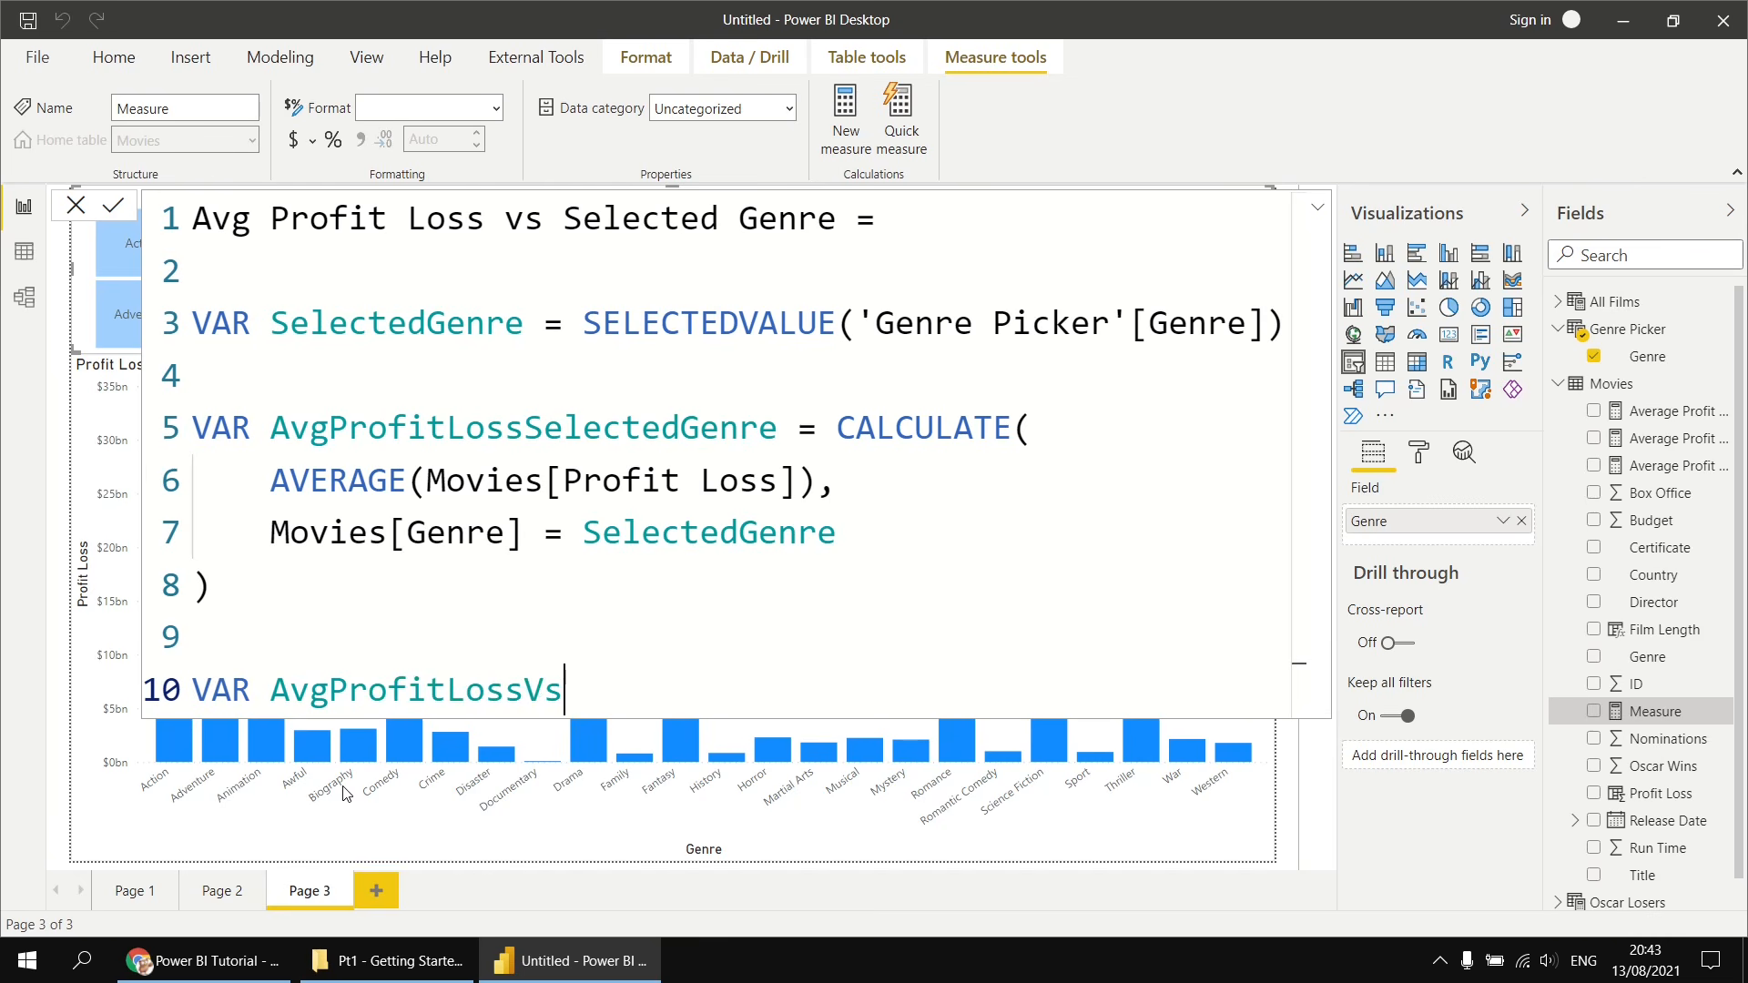
key("BackSpace")
key("BackSpace")
type("Dif")
type("fere")
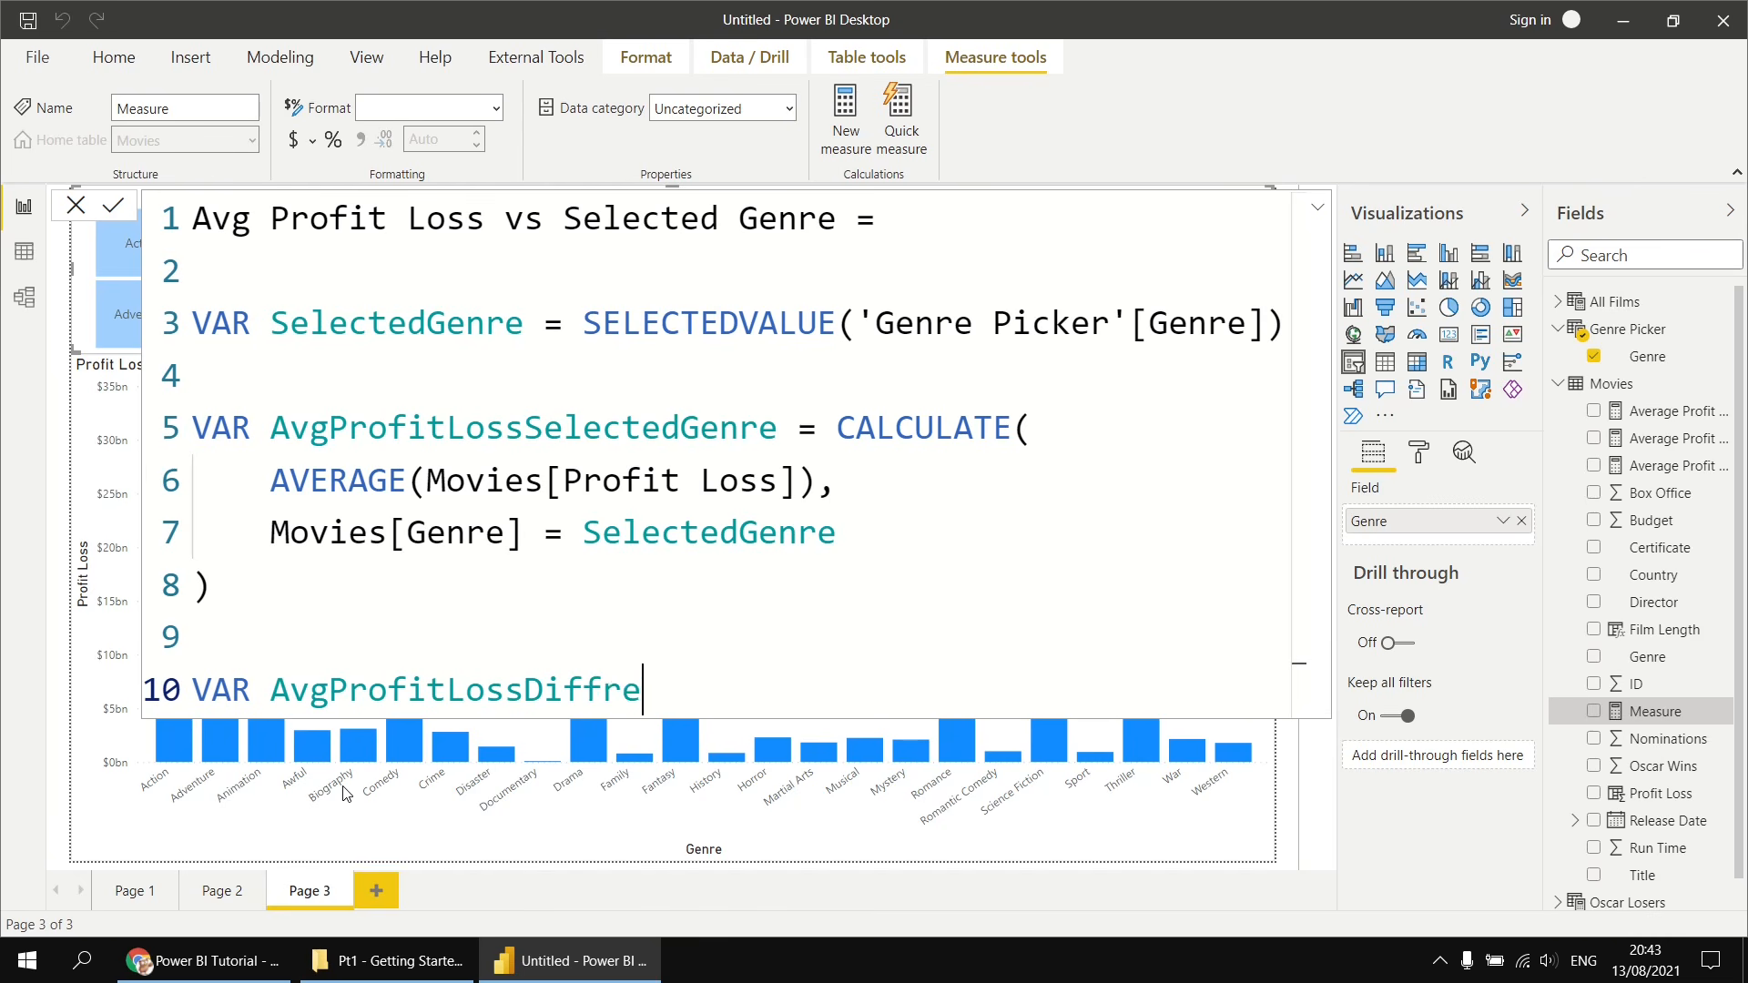
key("BackSpace")
key("BackSpace")
type("erence =")
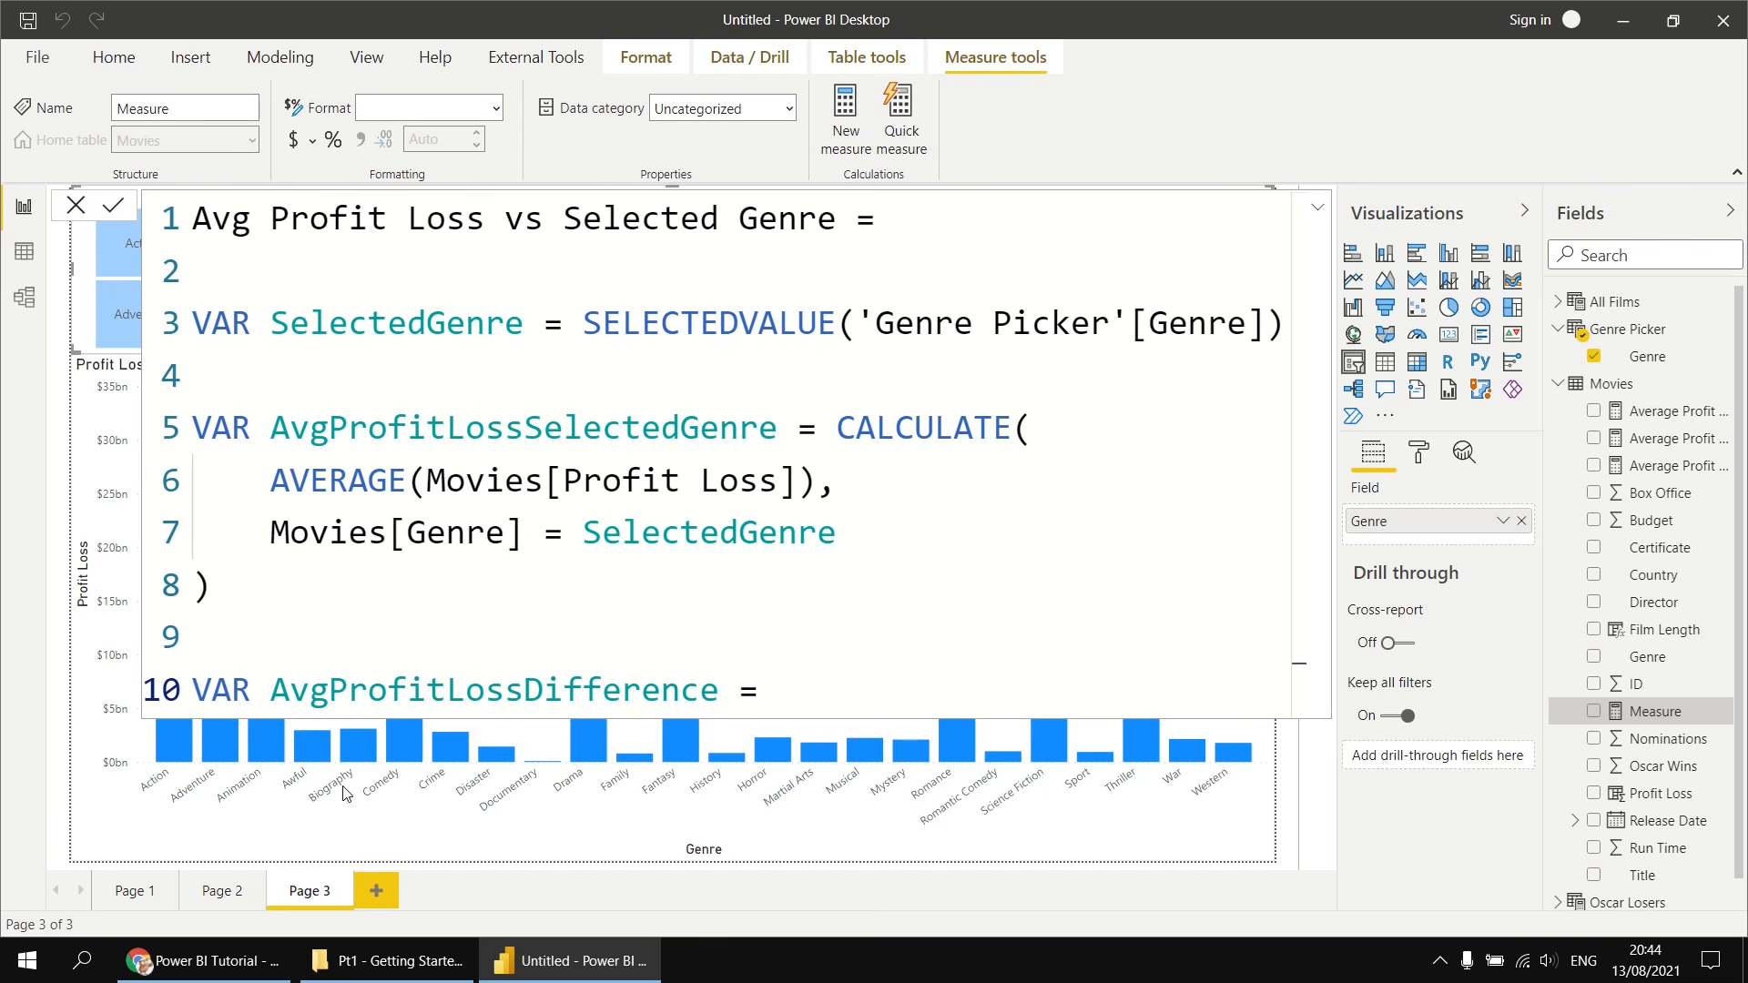
- Define AvgProfitLossDifference as AVERAGE(Movies[Profit Loss]) - AvgProfitLossSelectedGenre
type("av")
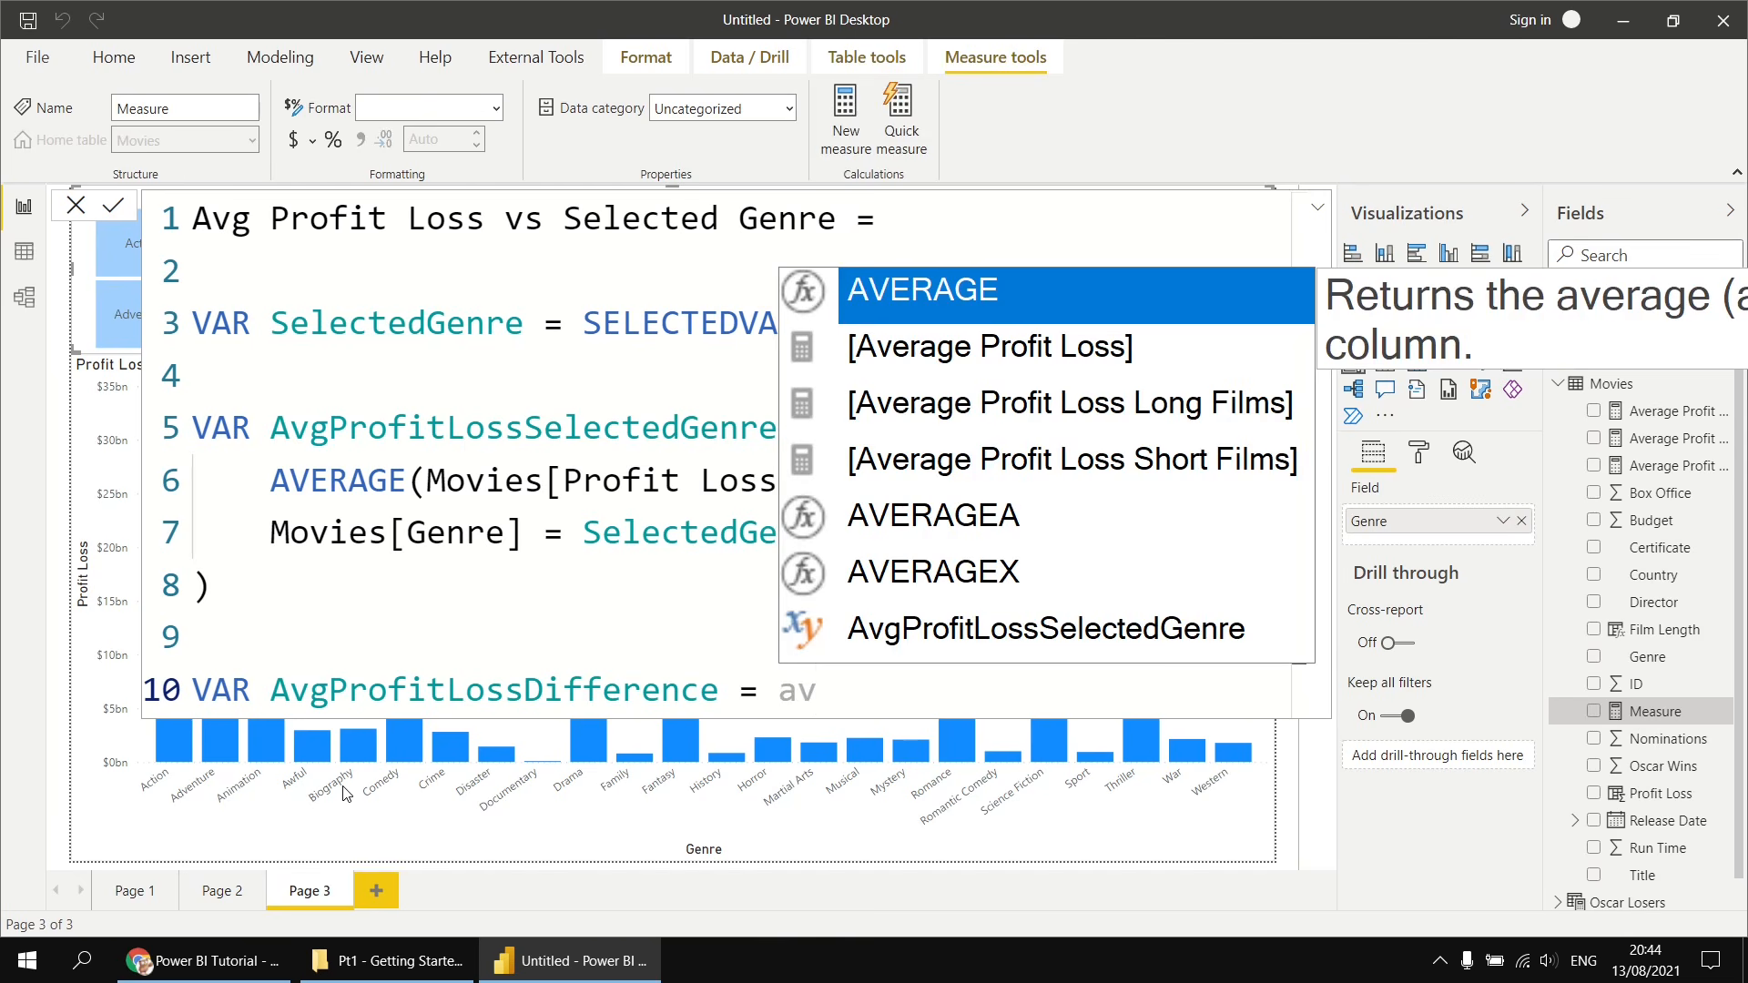
key("Tab")
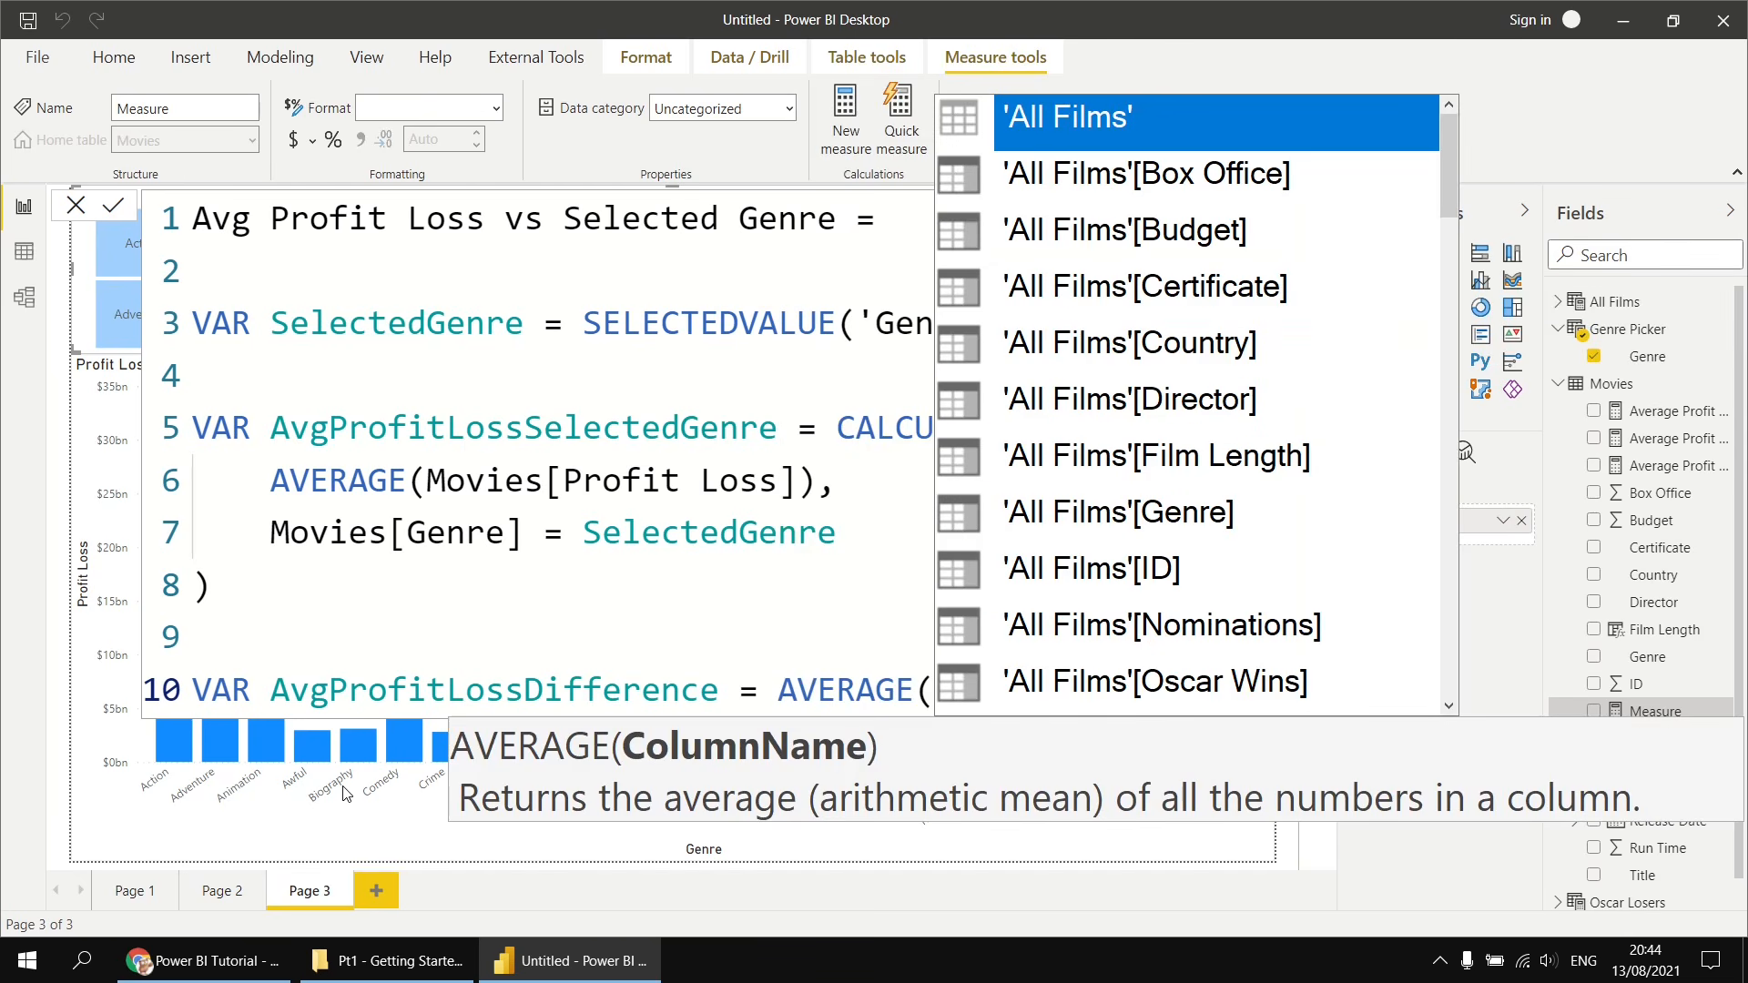
type("pro")
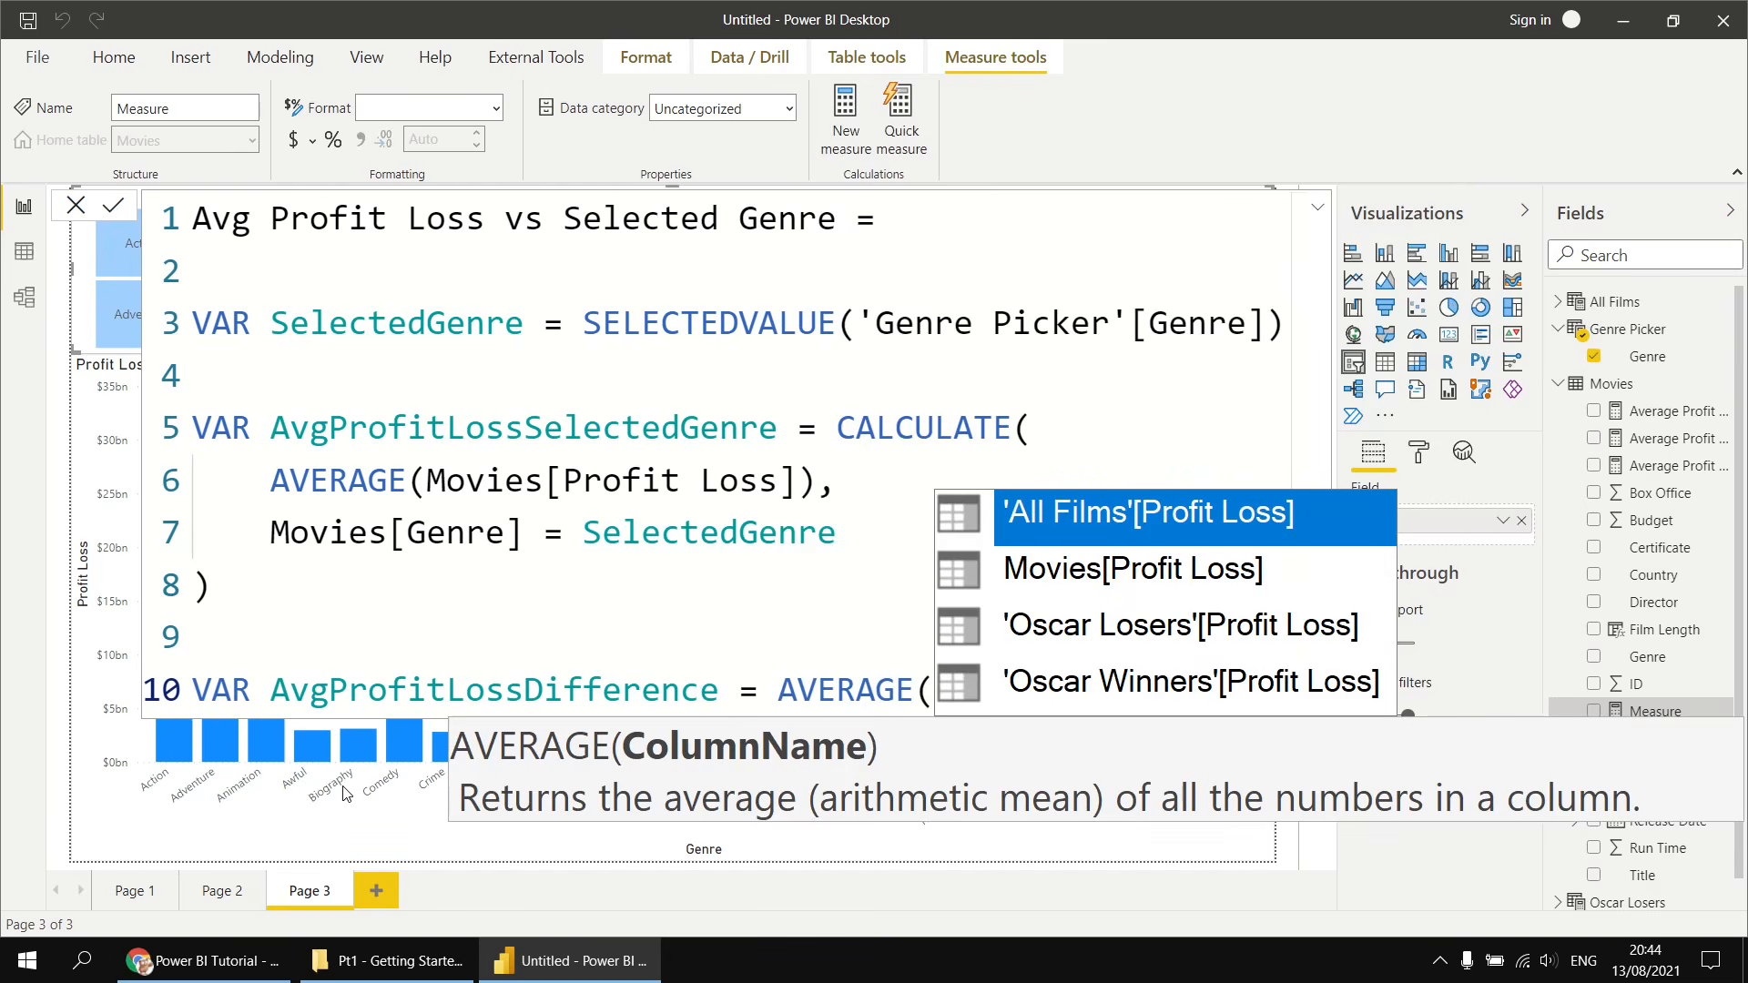
key("Down")
key("Tab")
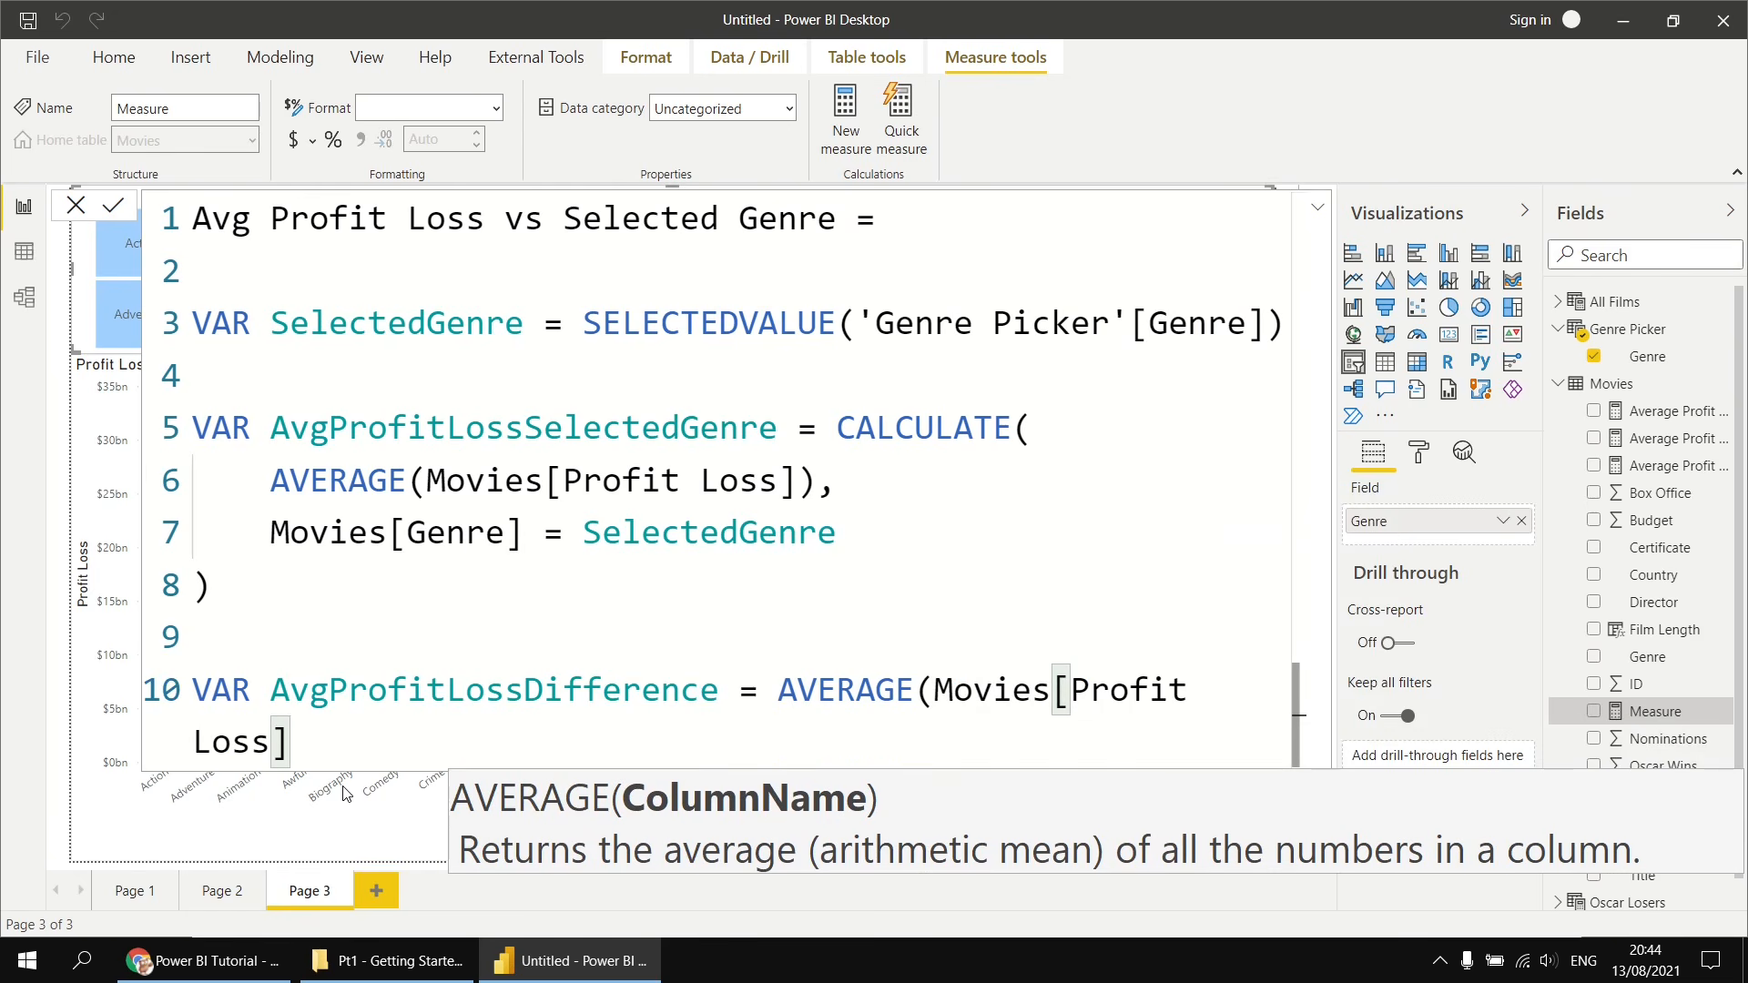
type(")")
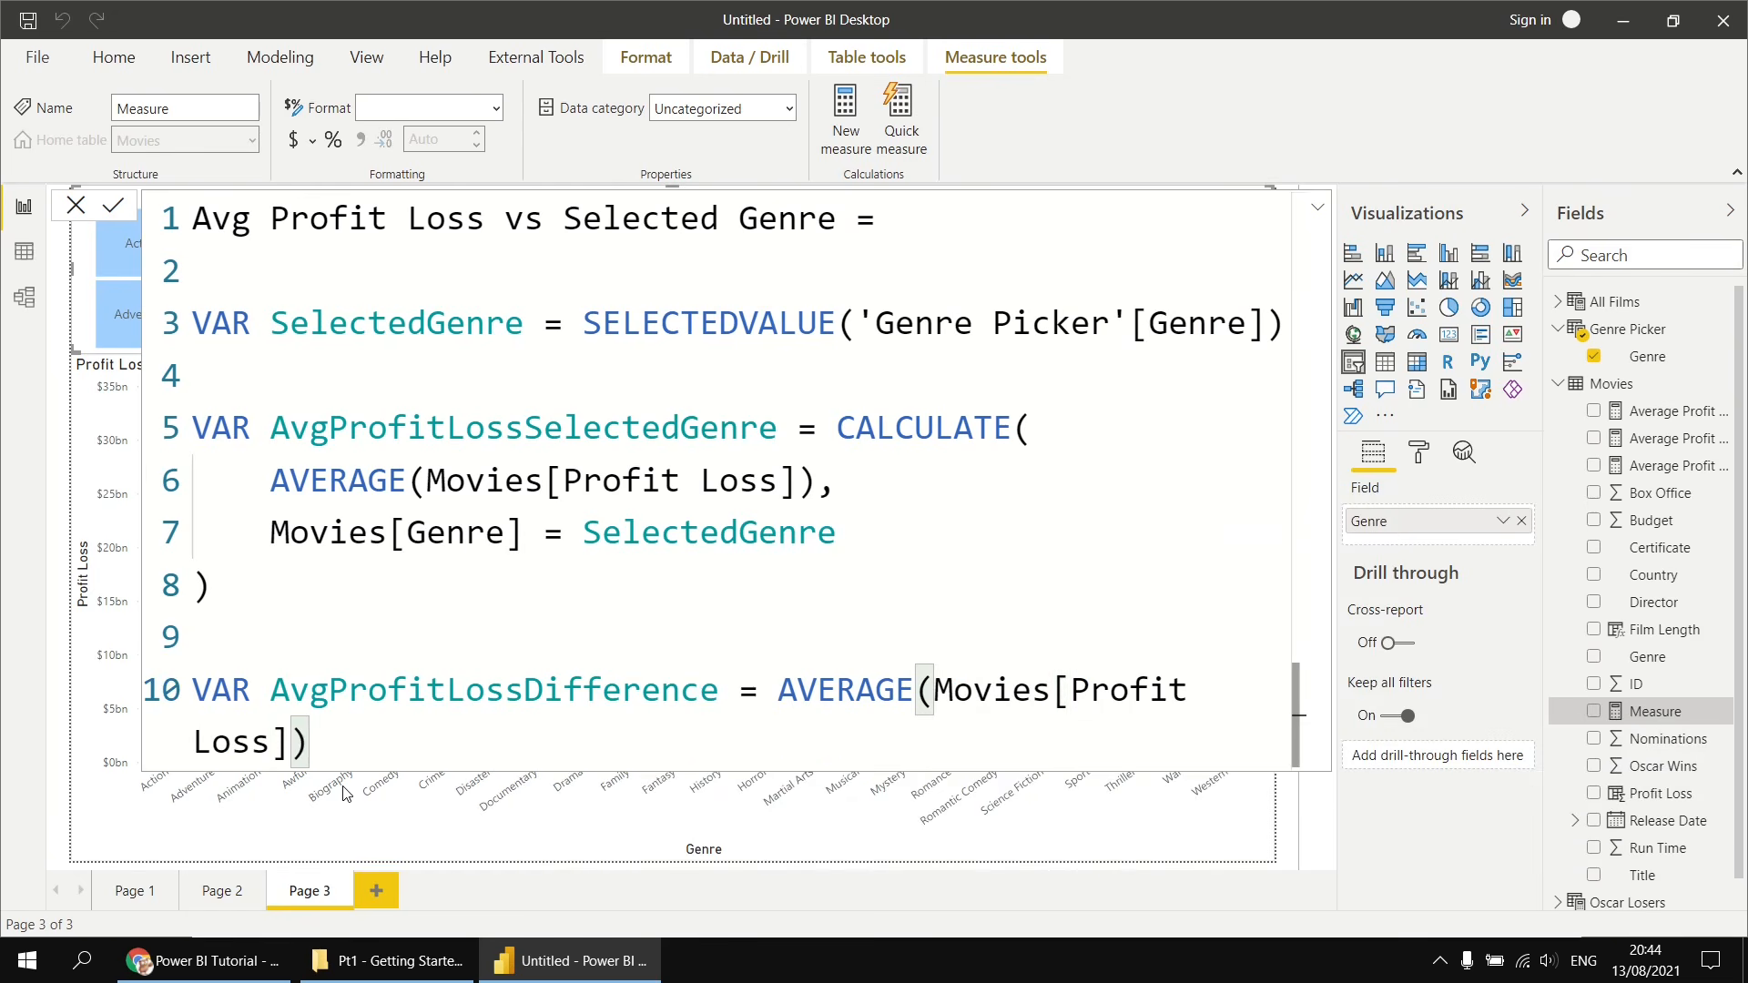
type(" - ")
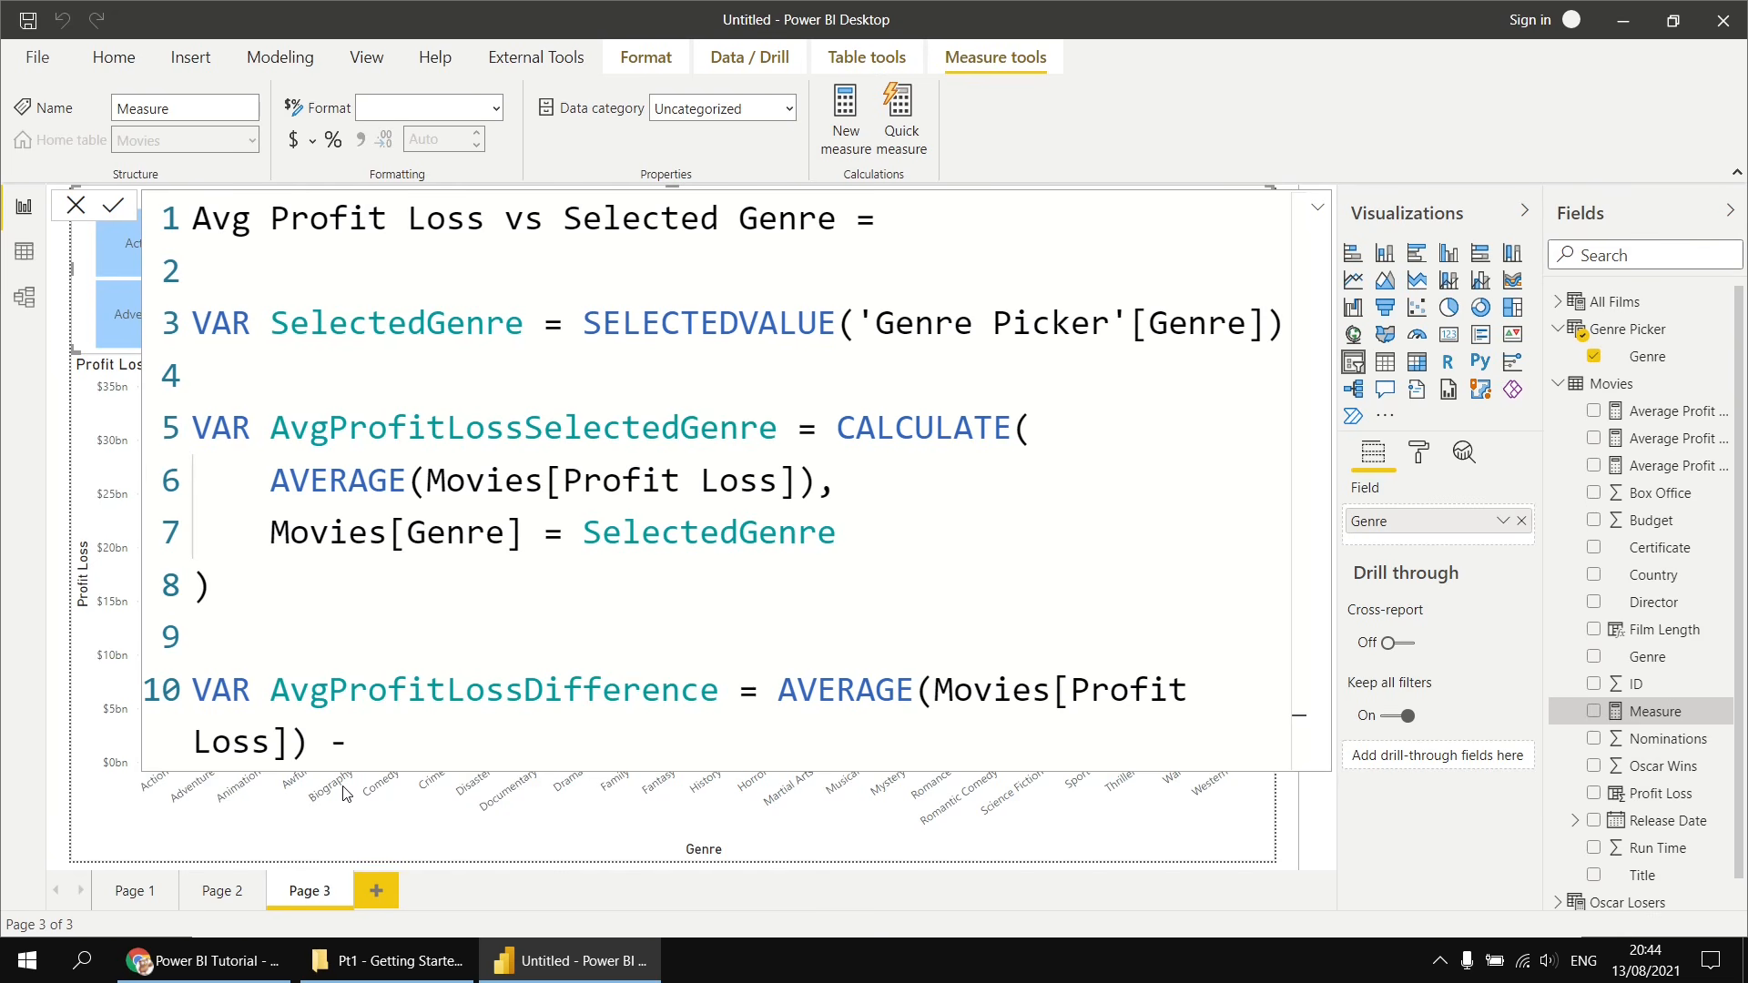
type("a")
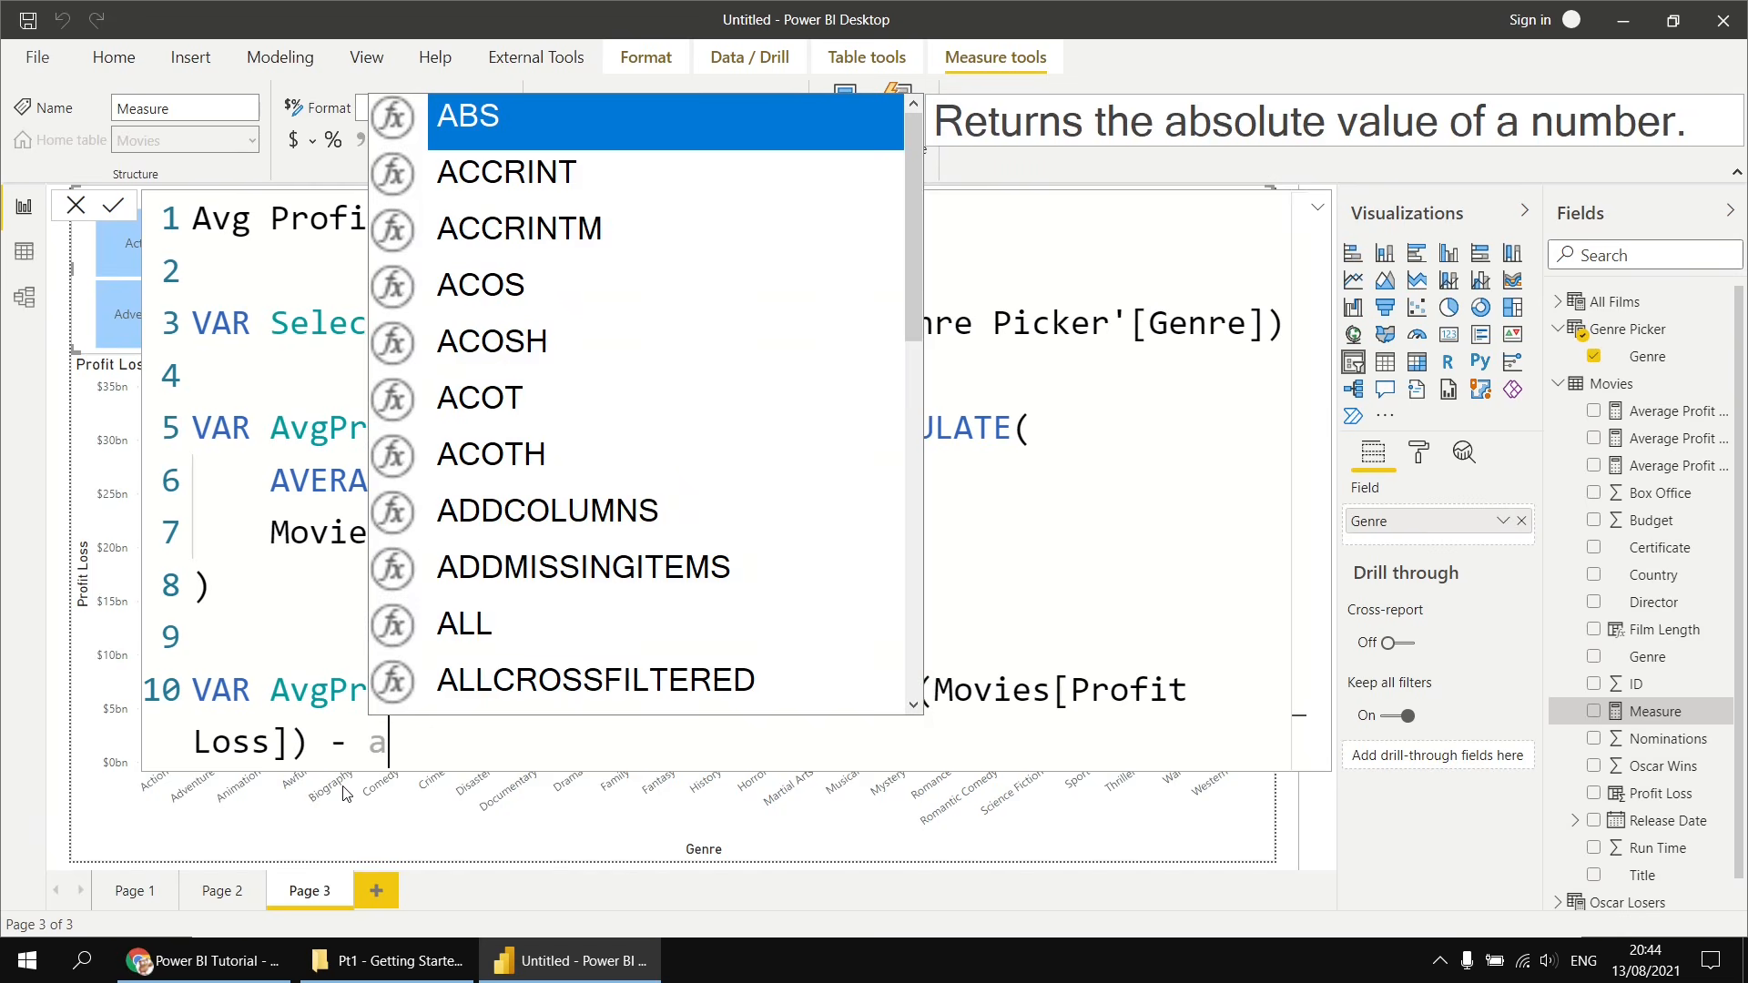
type("vh")
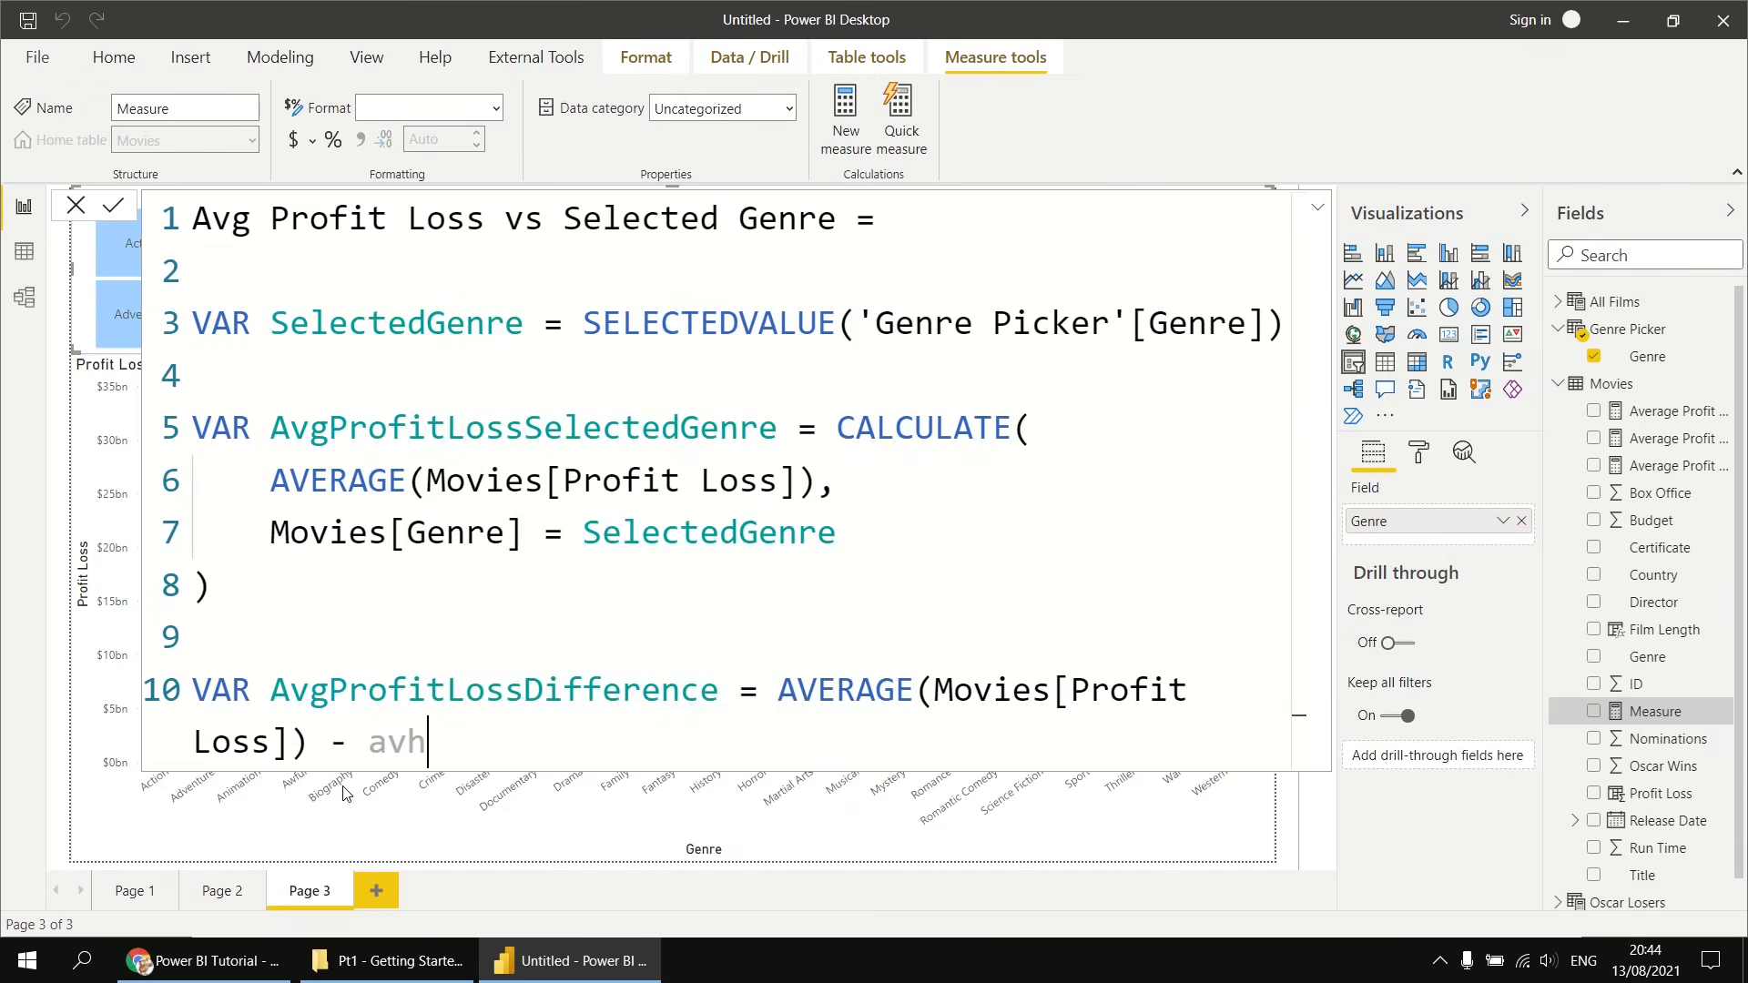
key("BackSpace")
type("gp")
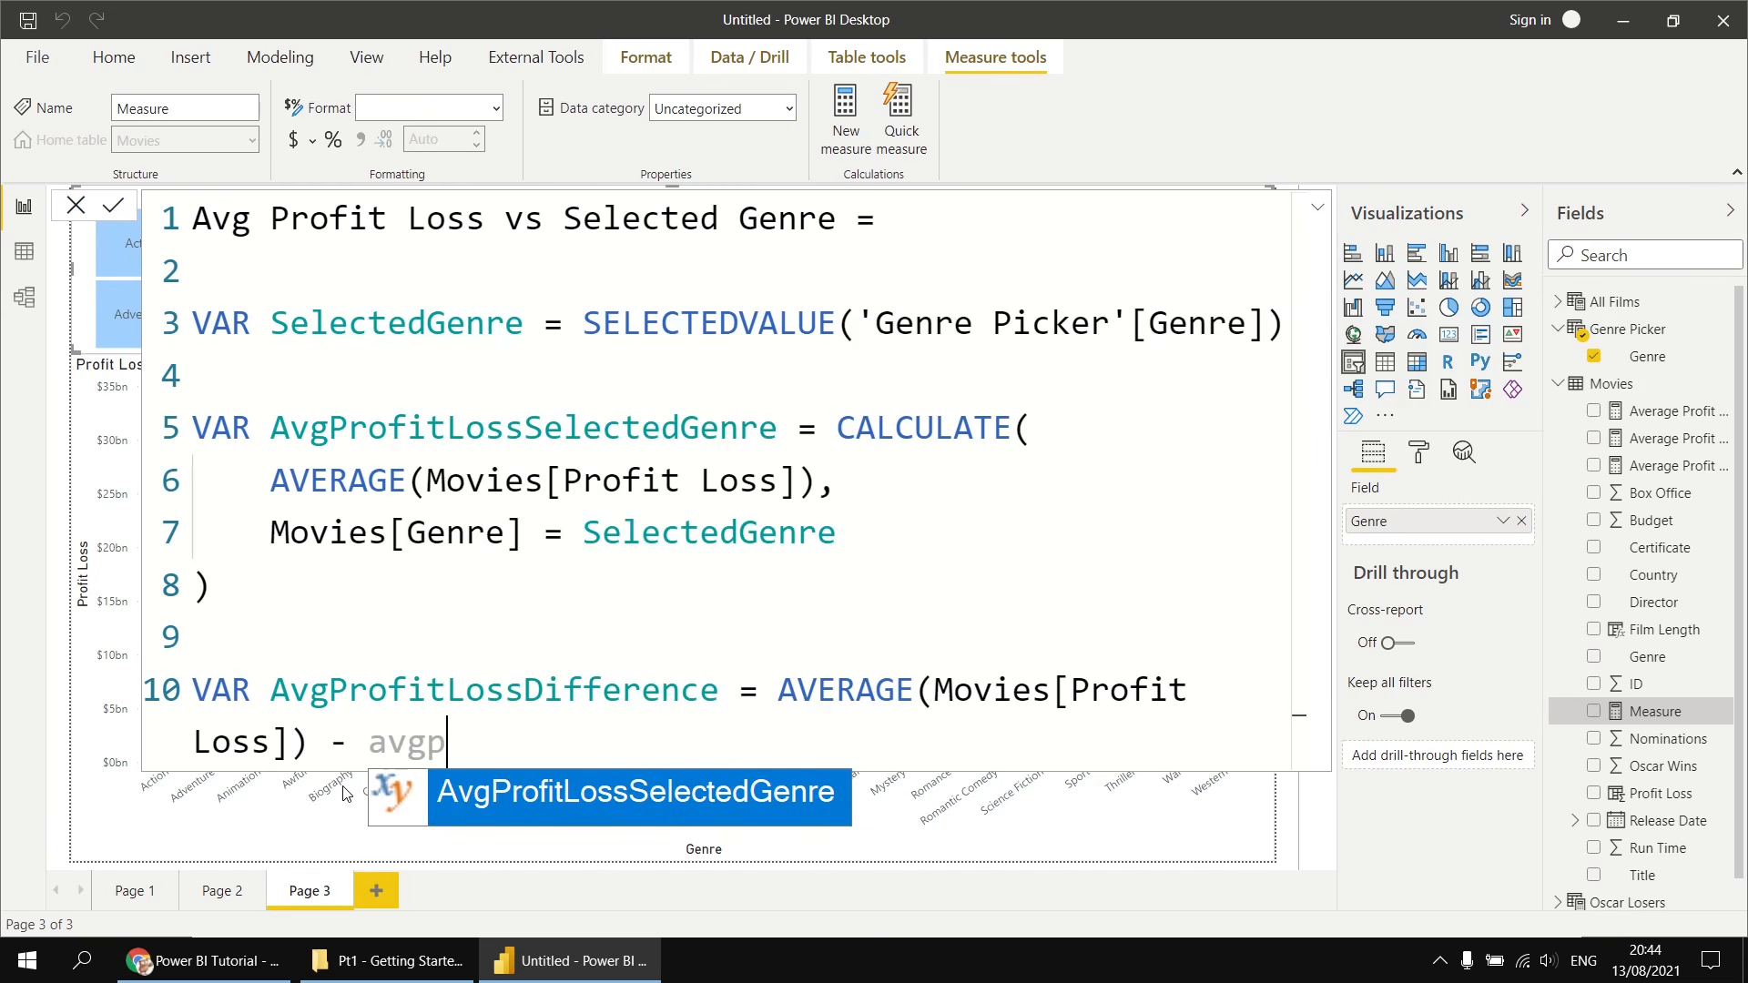
key("Tab")
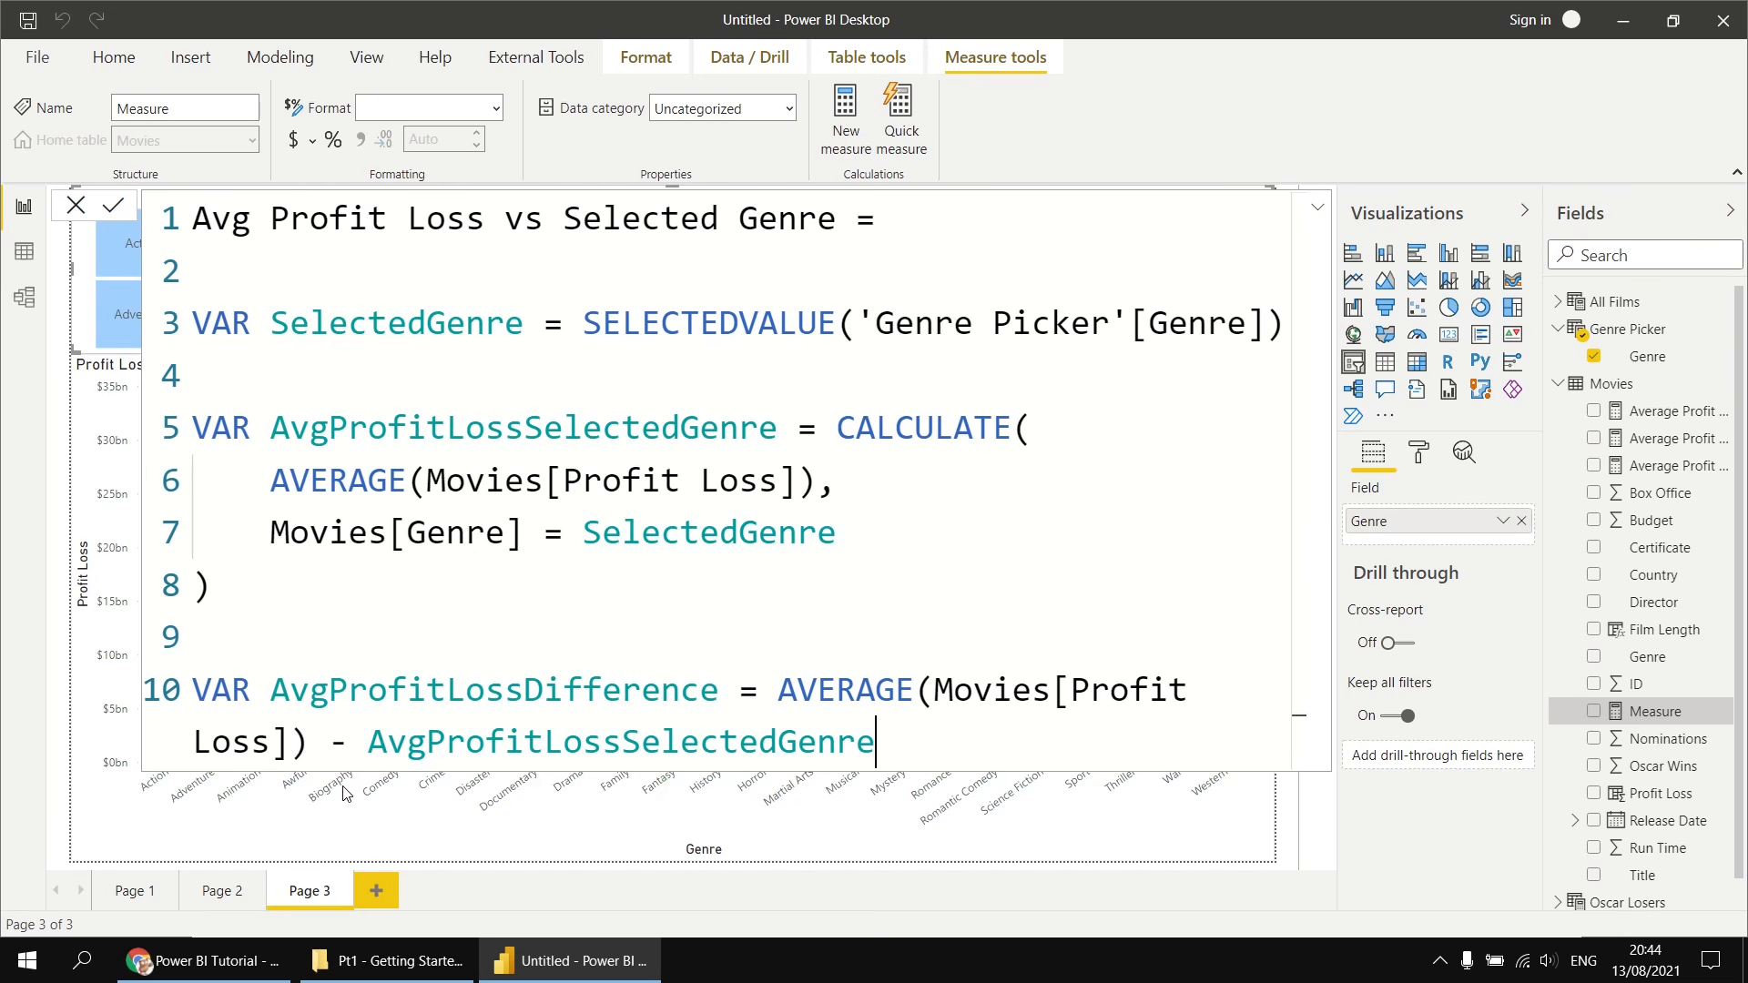
- Add a RETURN AvgProfitLossDifference line on a new line and commit the measure
key("Return")
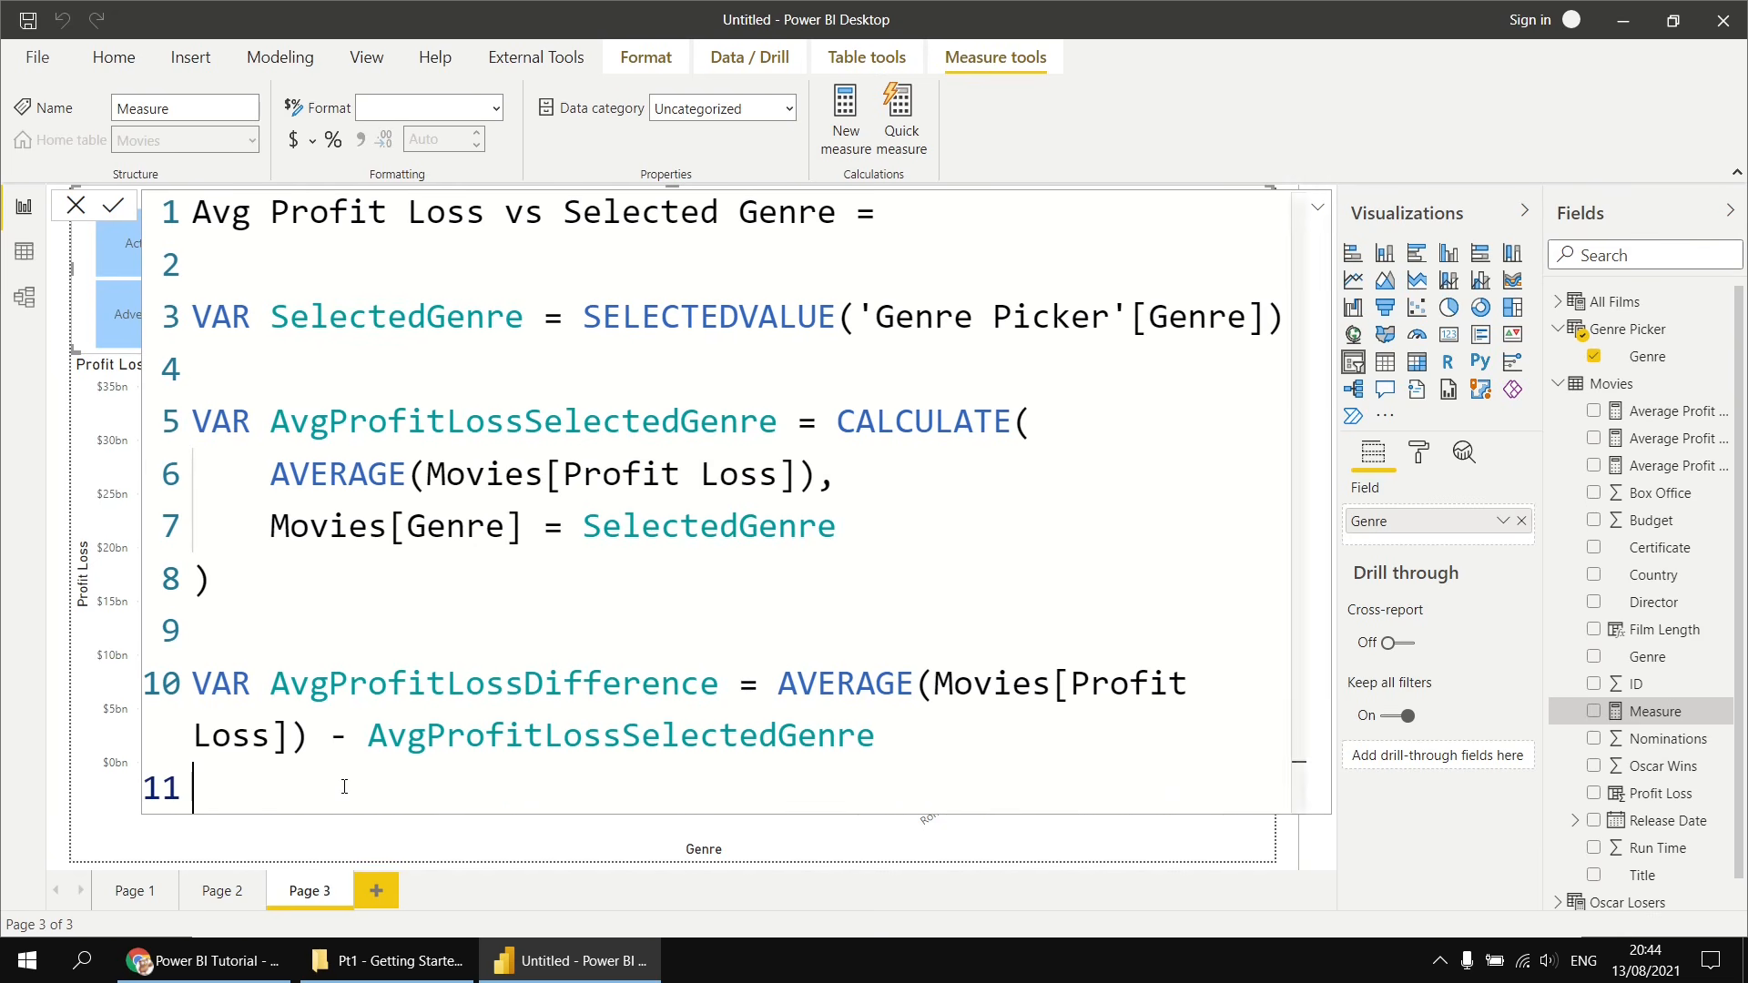
key("Return")
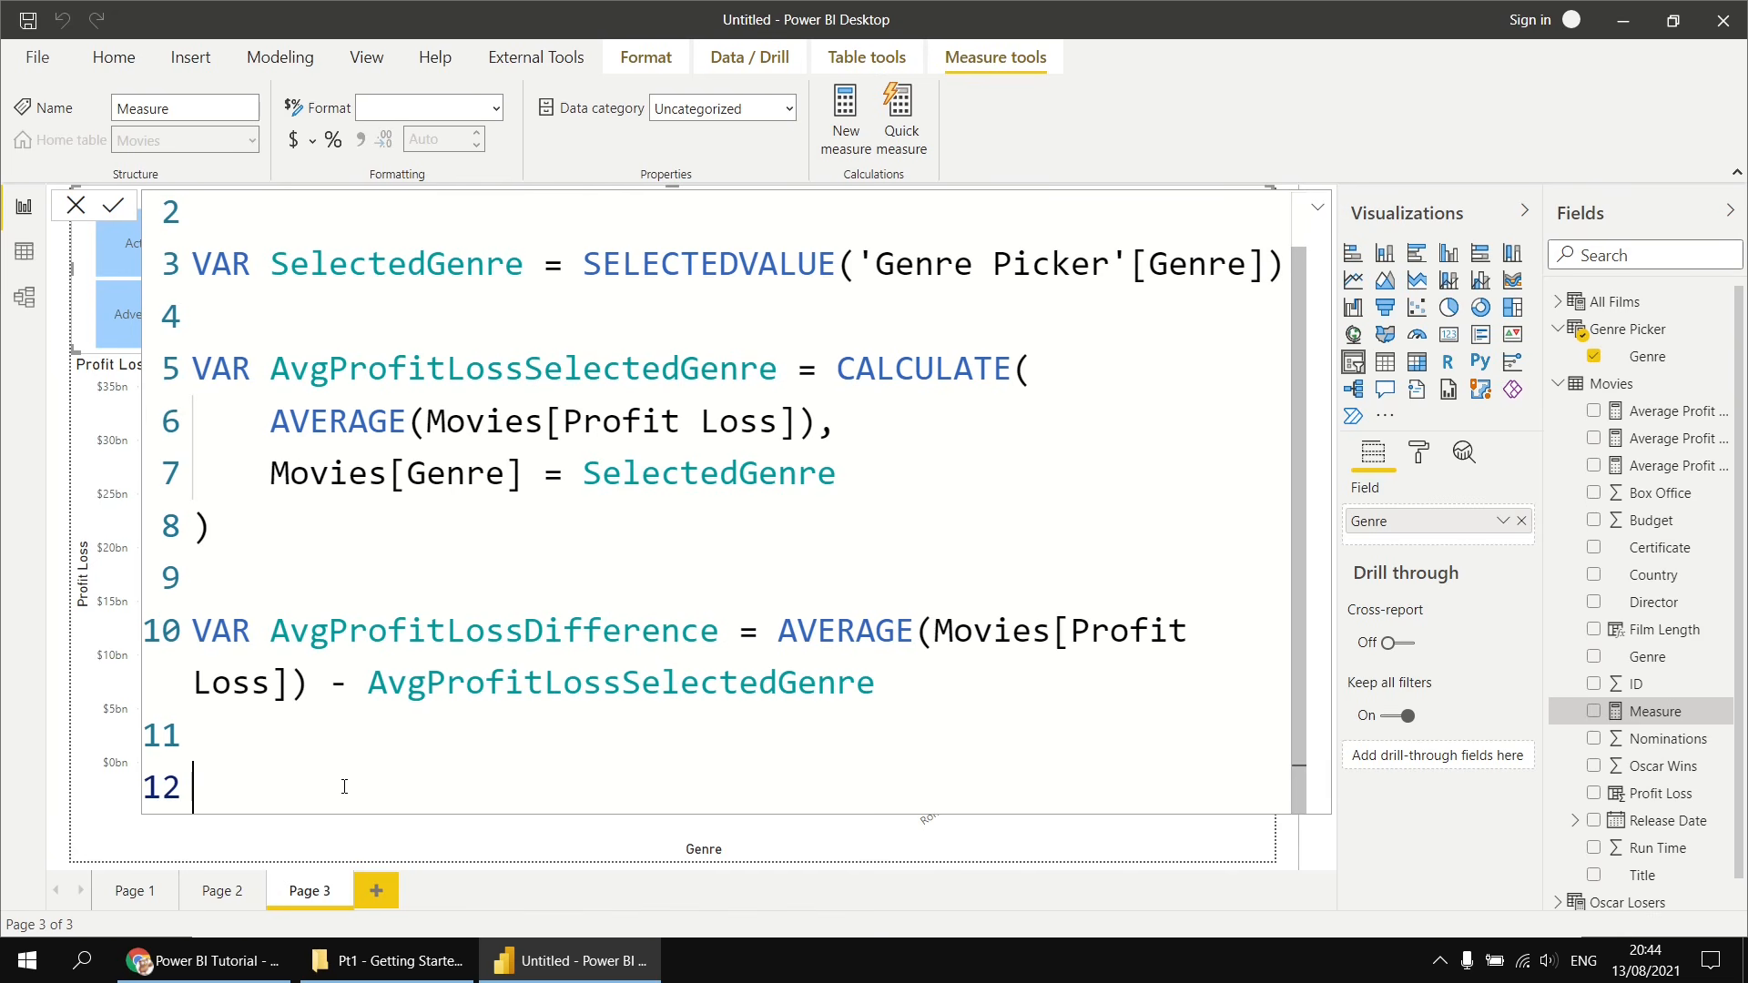
type("RETURN")
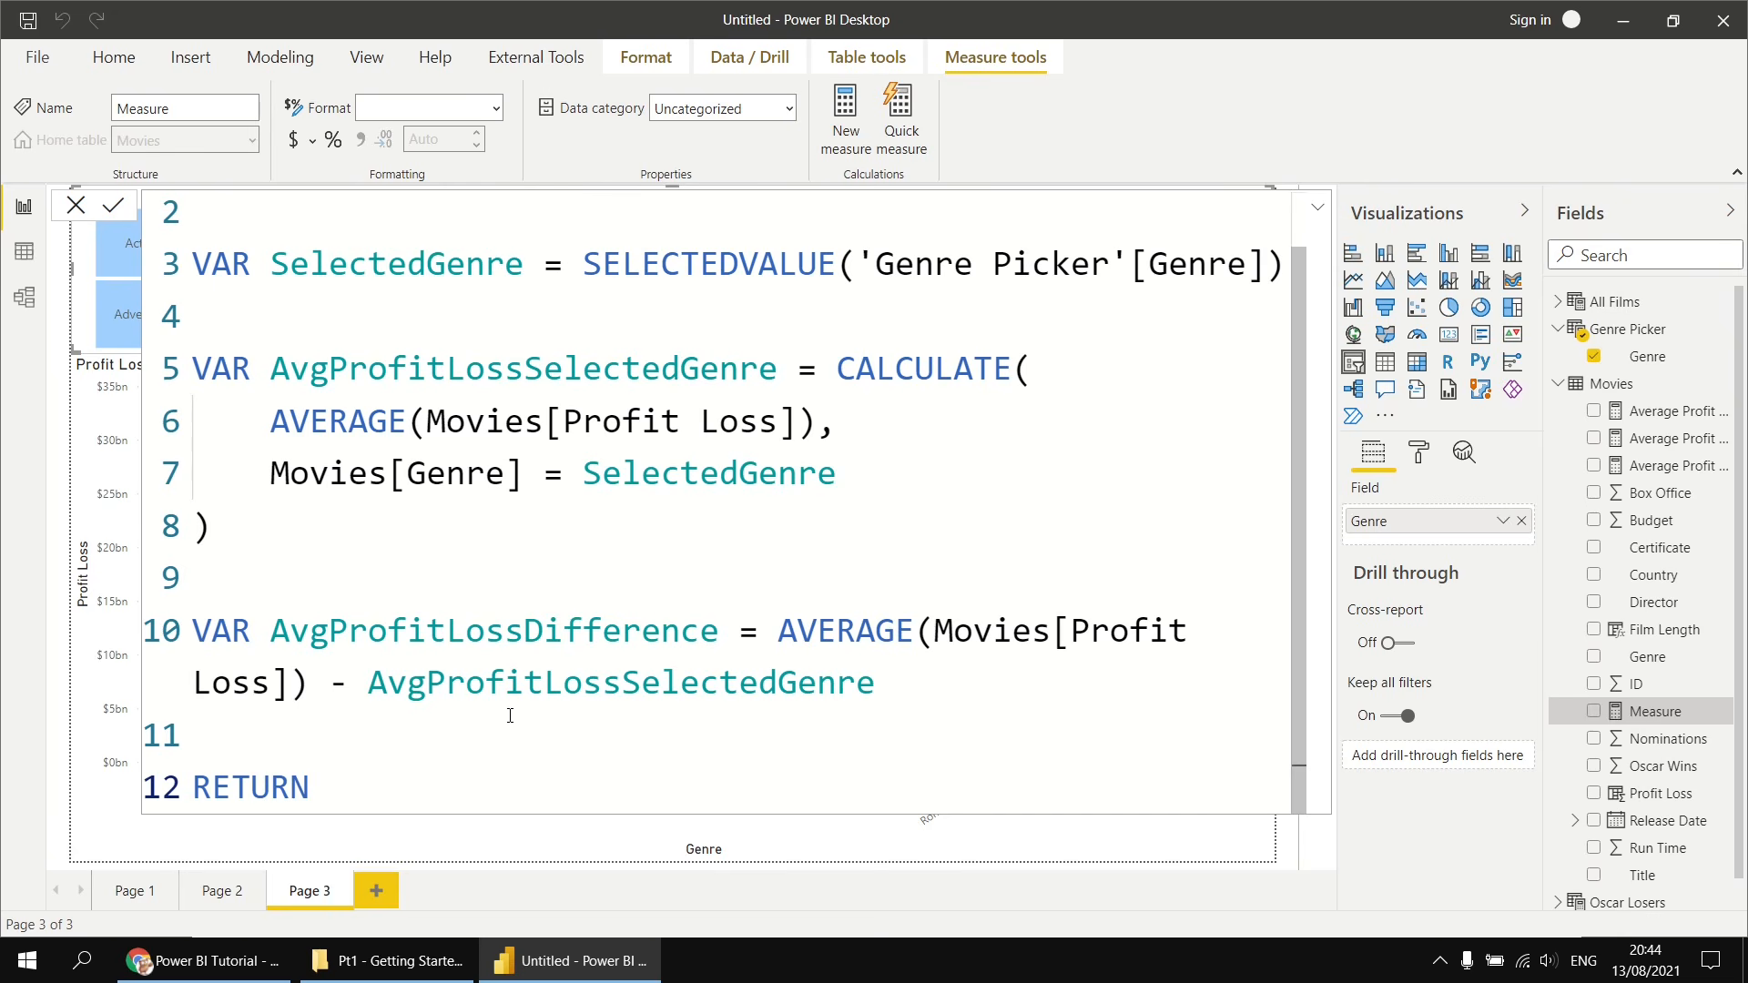
type(" avg")
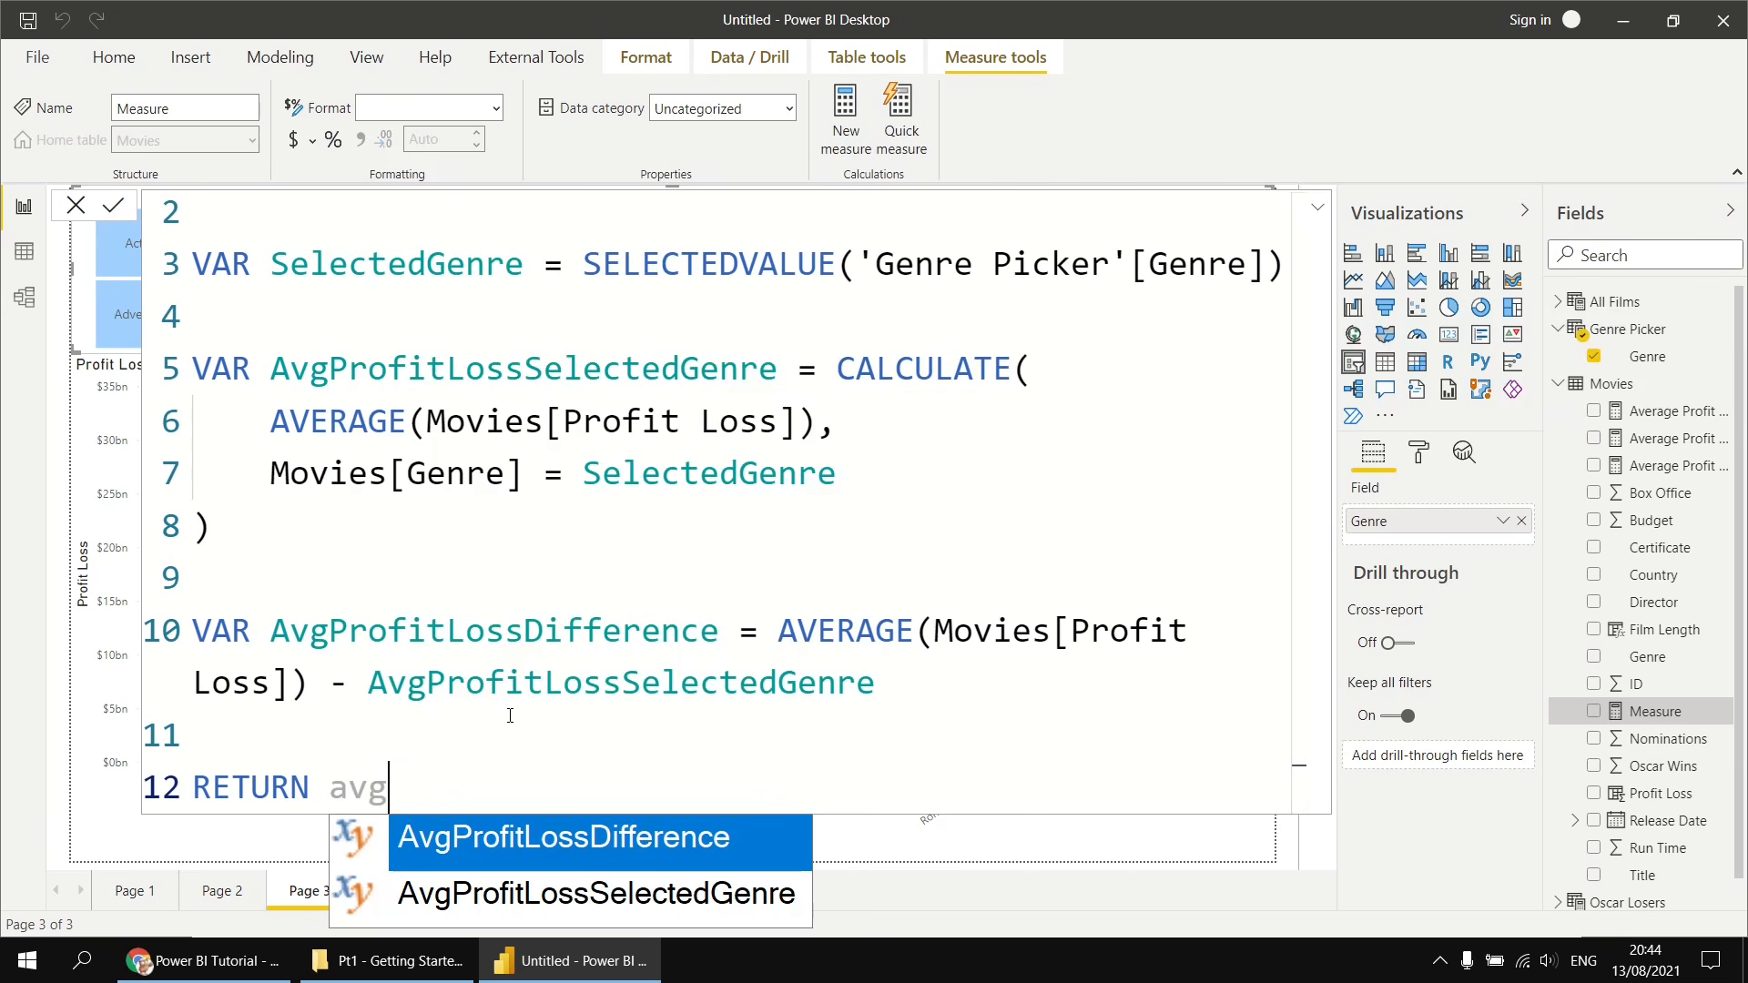
key("Tab")
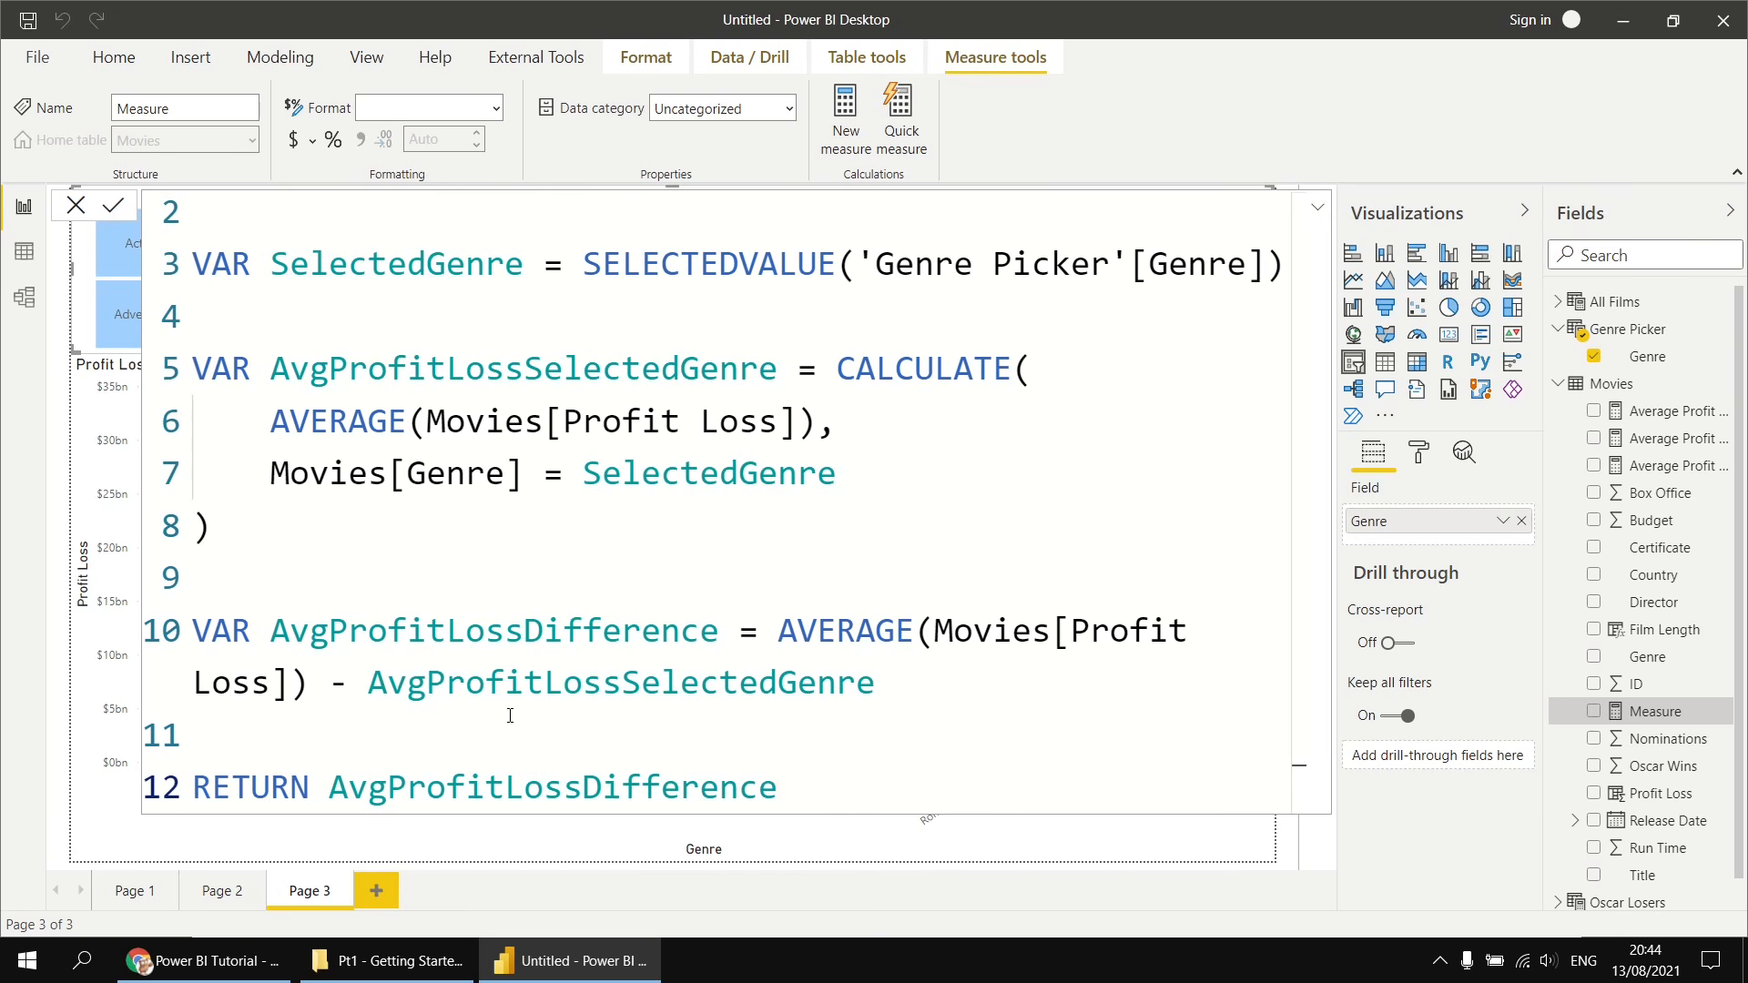
key("Return")
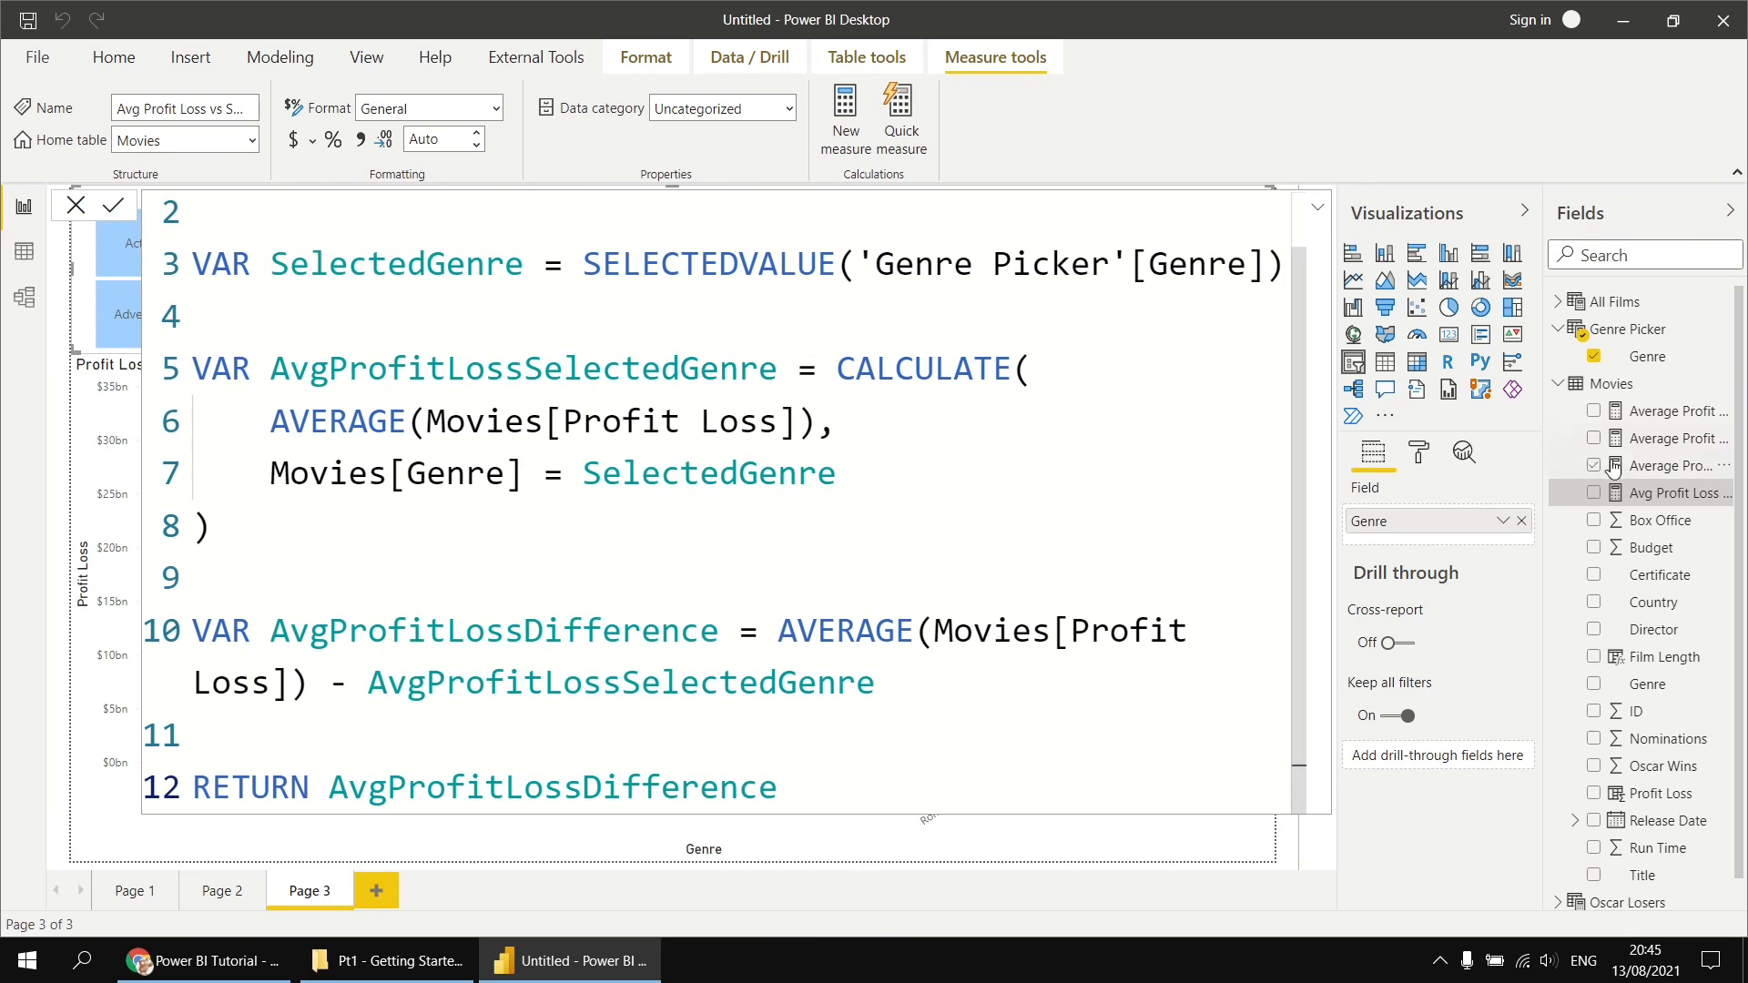
- Replace the bar chart's Profit Loss value with the Avg Profit Loss vs Selected Genre measure
left_click(1614, 386)
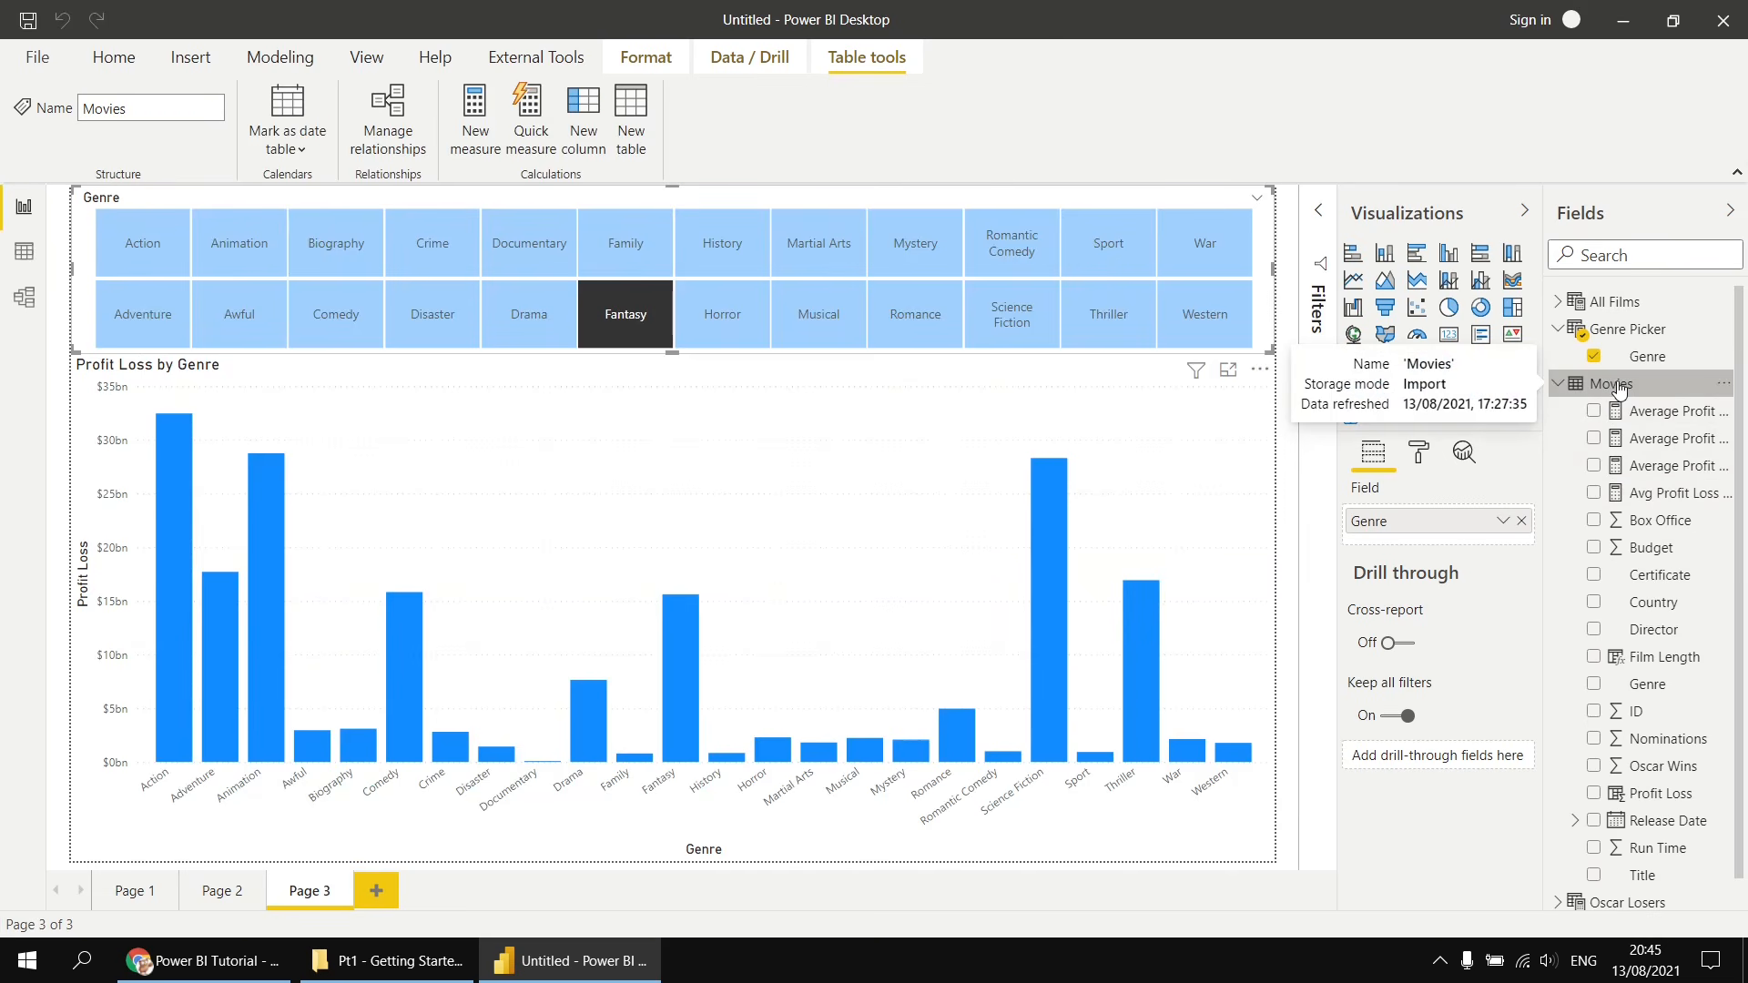
left_click(1249, 606)
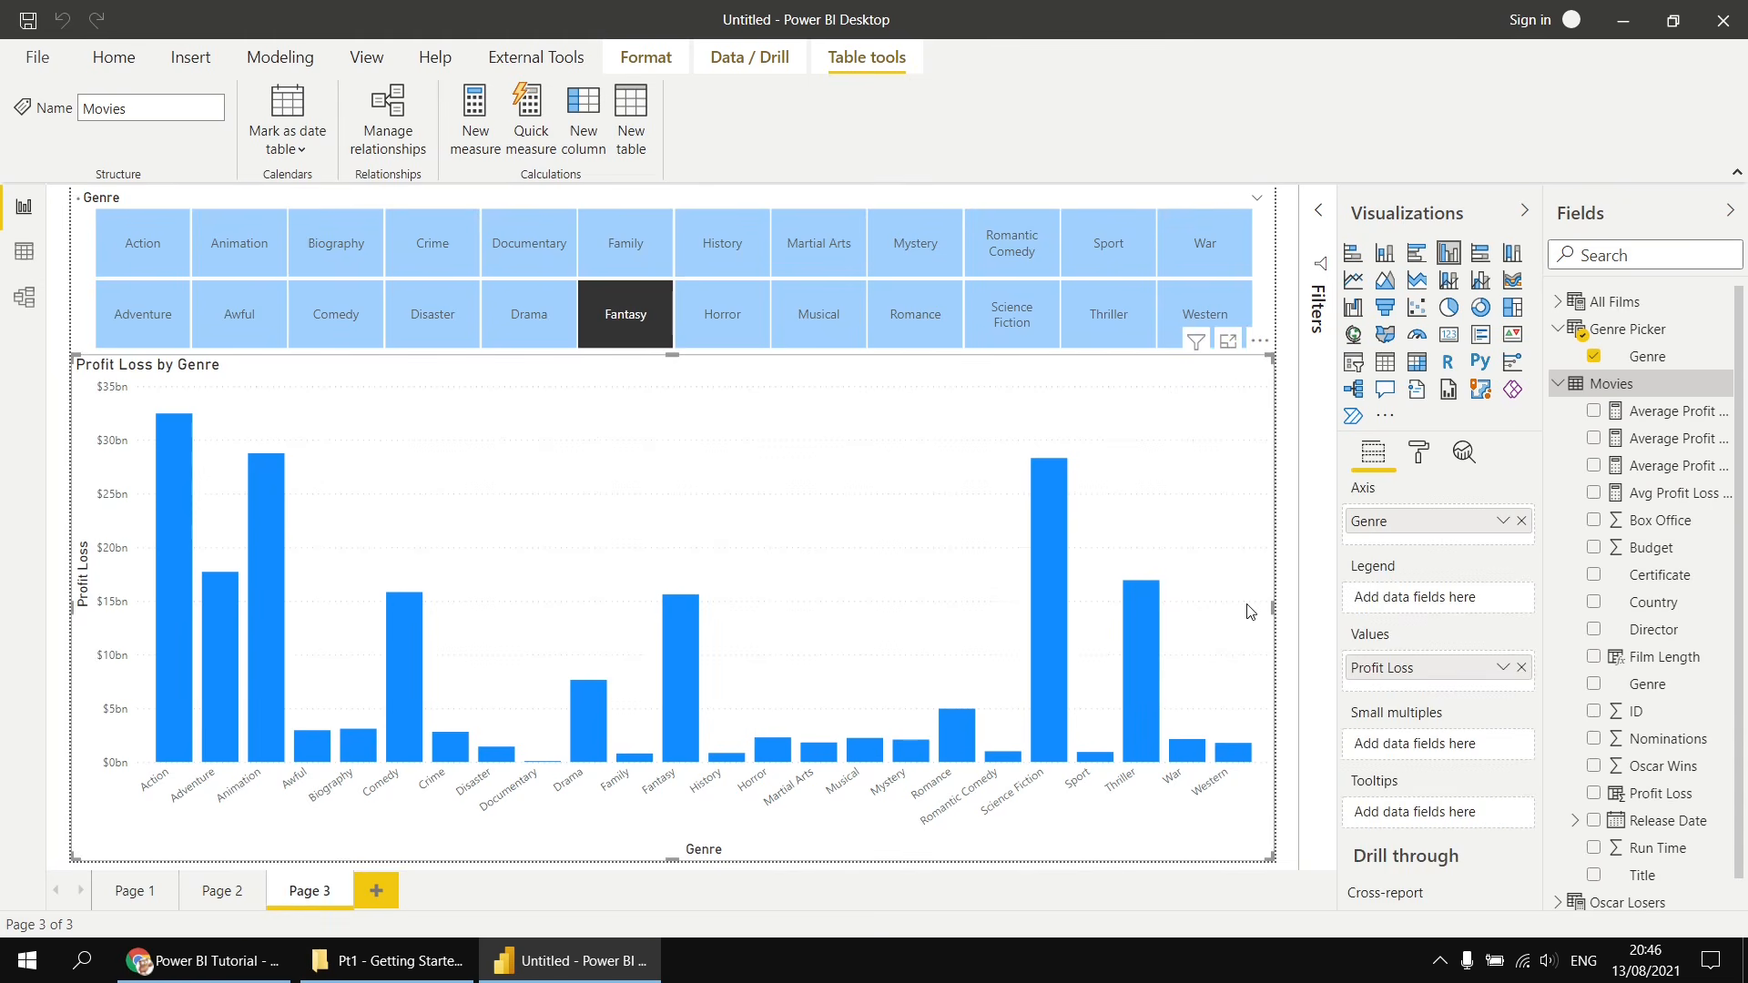
left_click(1521, 669)
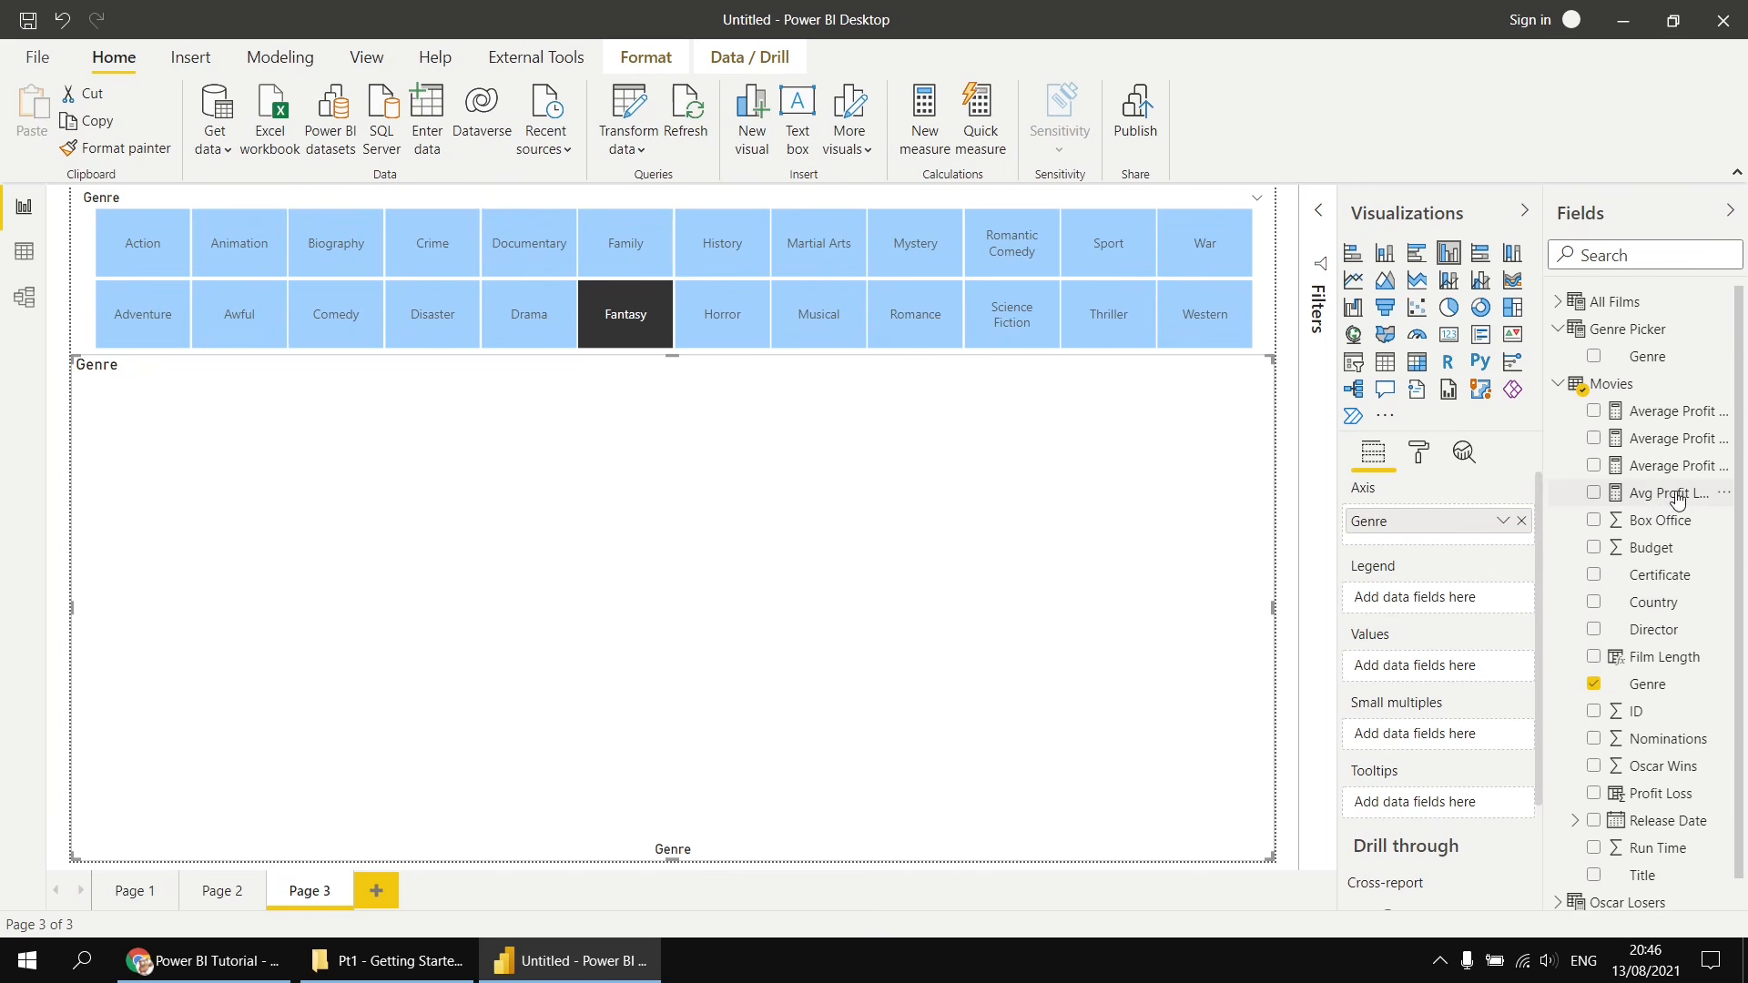
left_click_drag(1678, 500, 1449, 669)
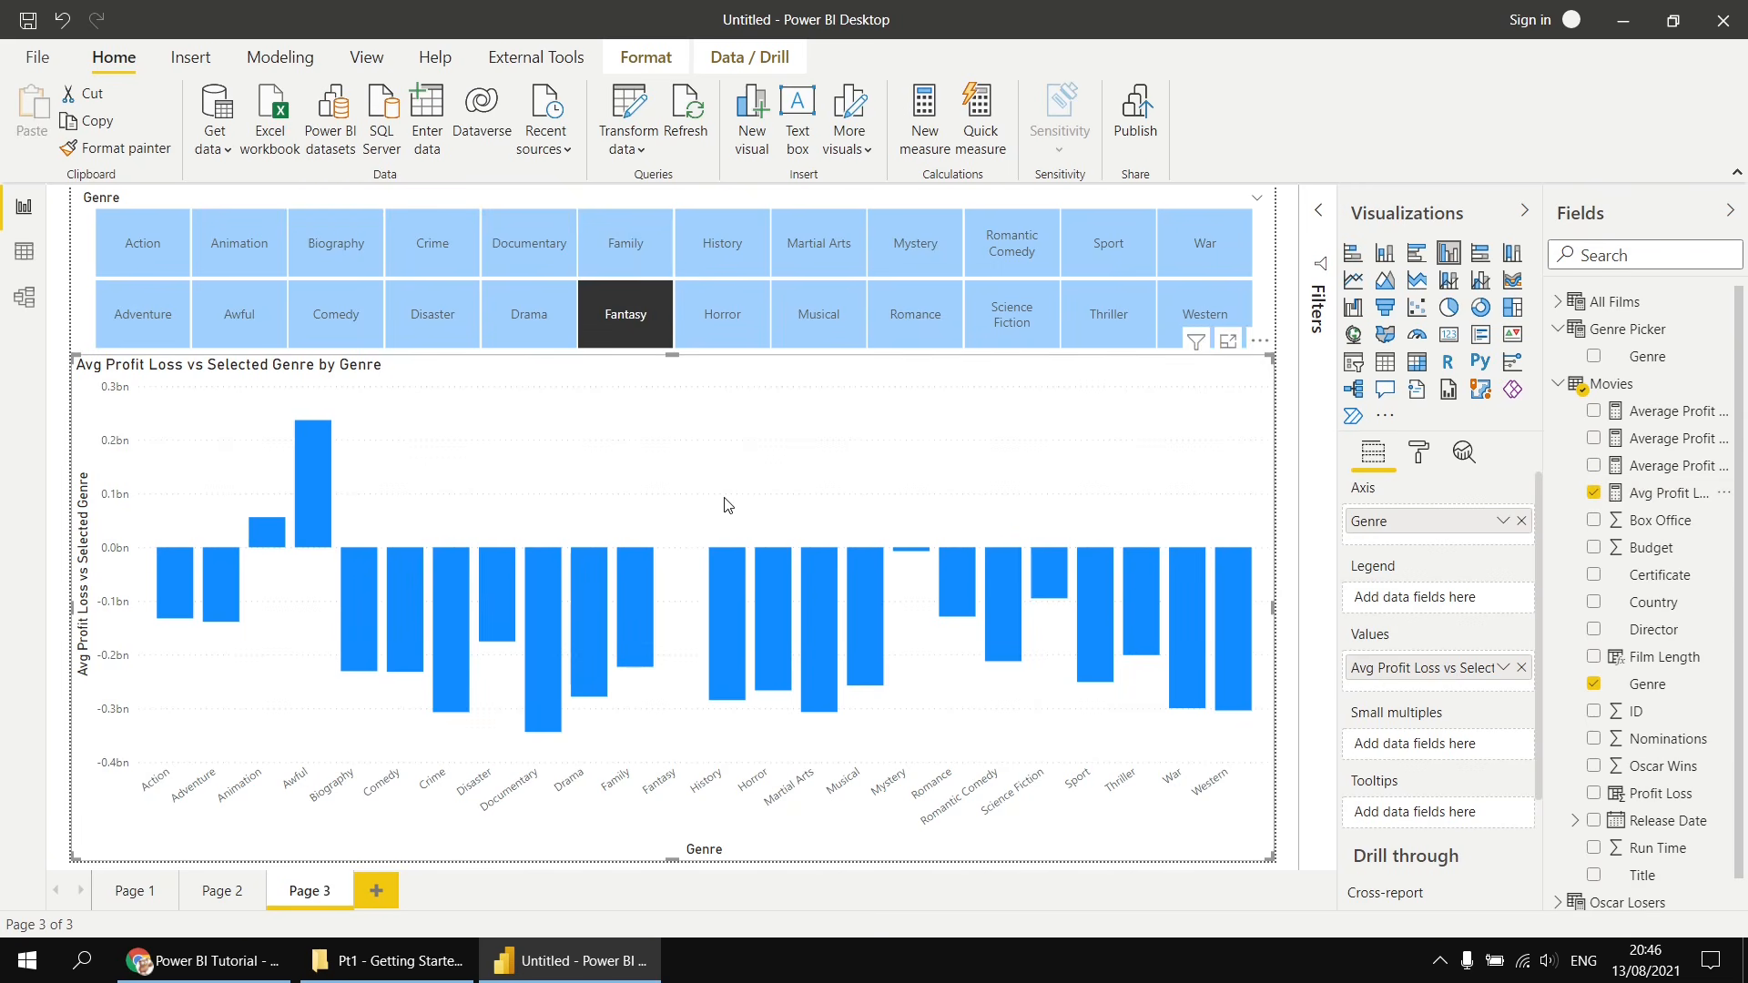
- Pick various genres in the Genre slicer to test the chart, finishing with Disaster selected
left_click(532, 319)
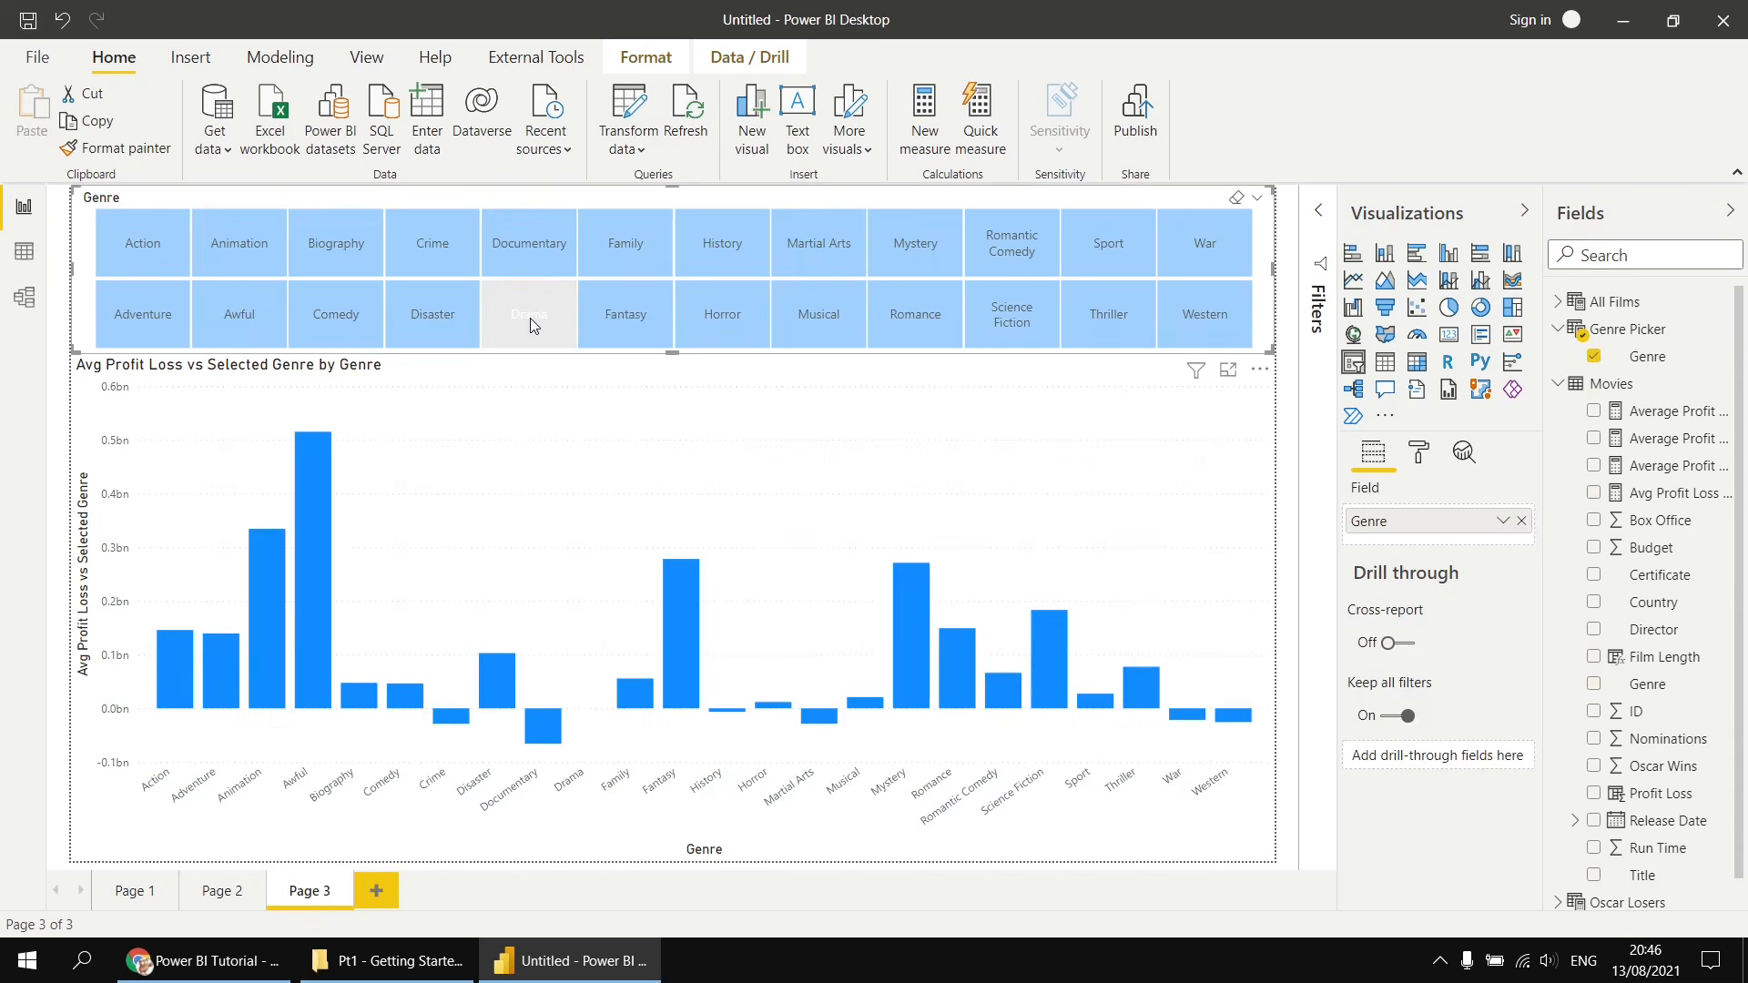
left_click(432, 244)
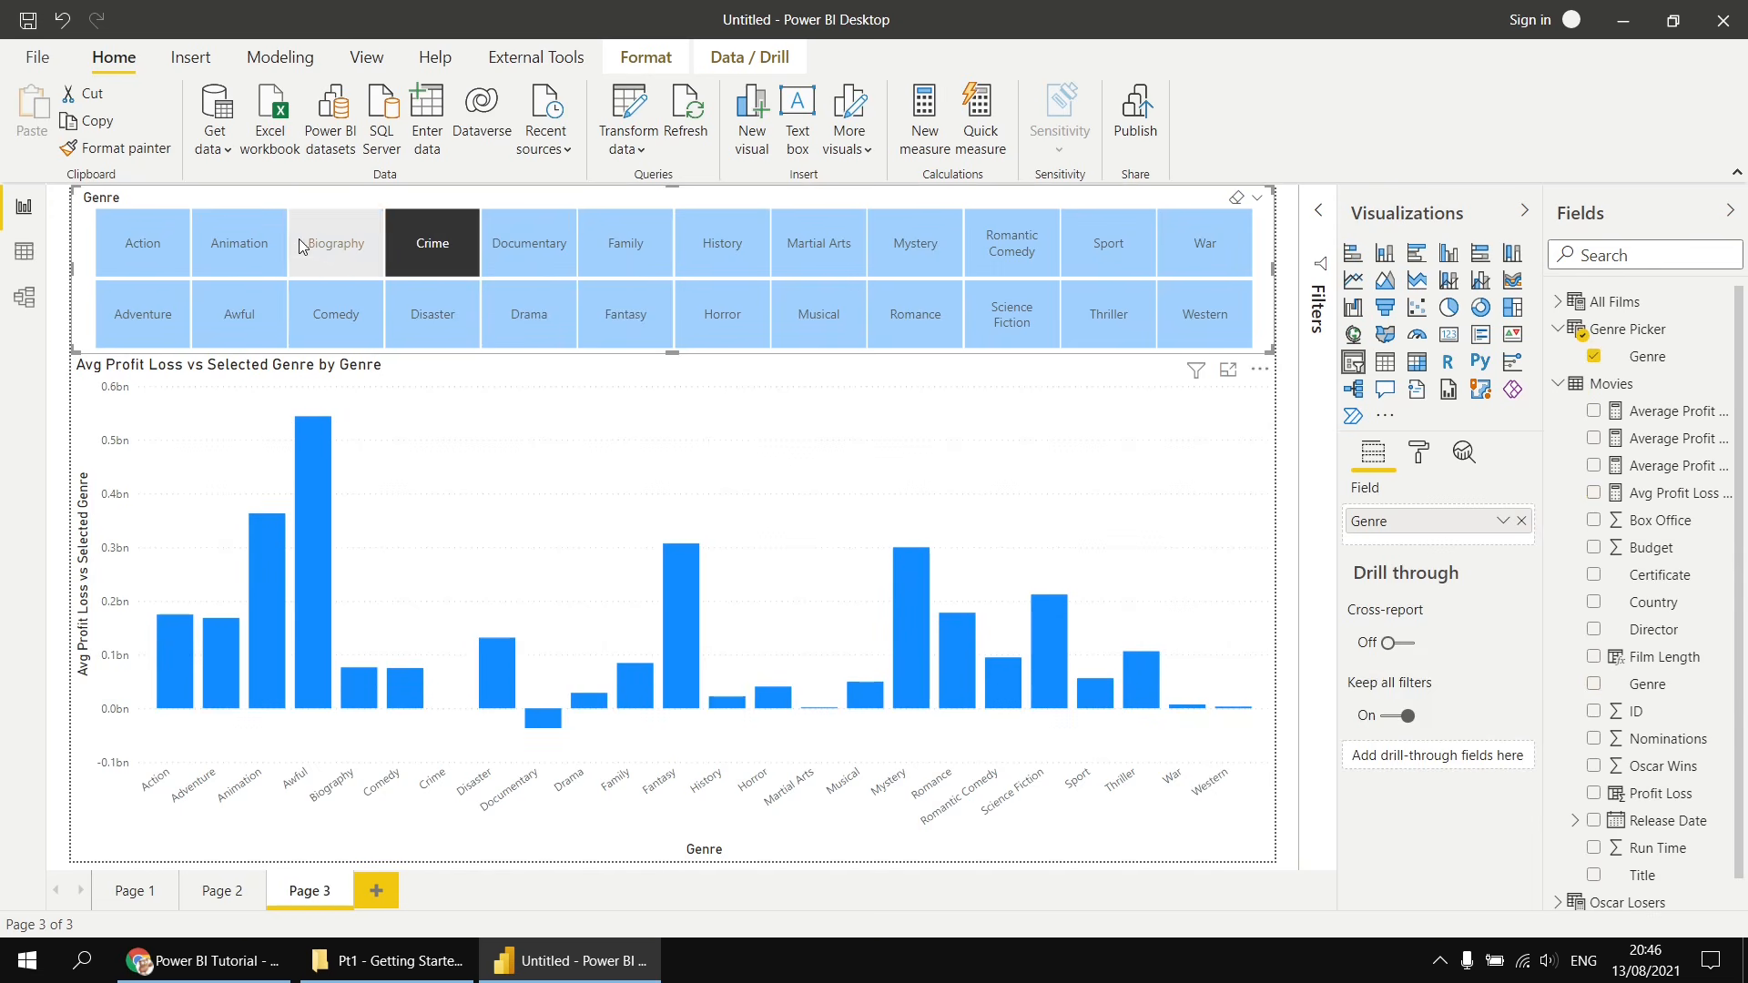
left_click(238, 251)
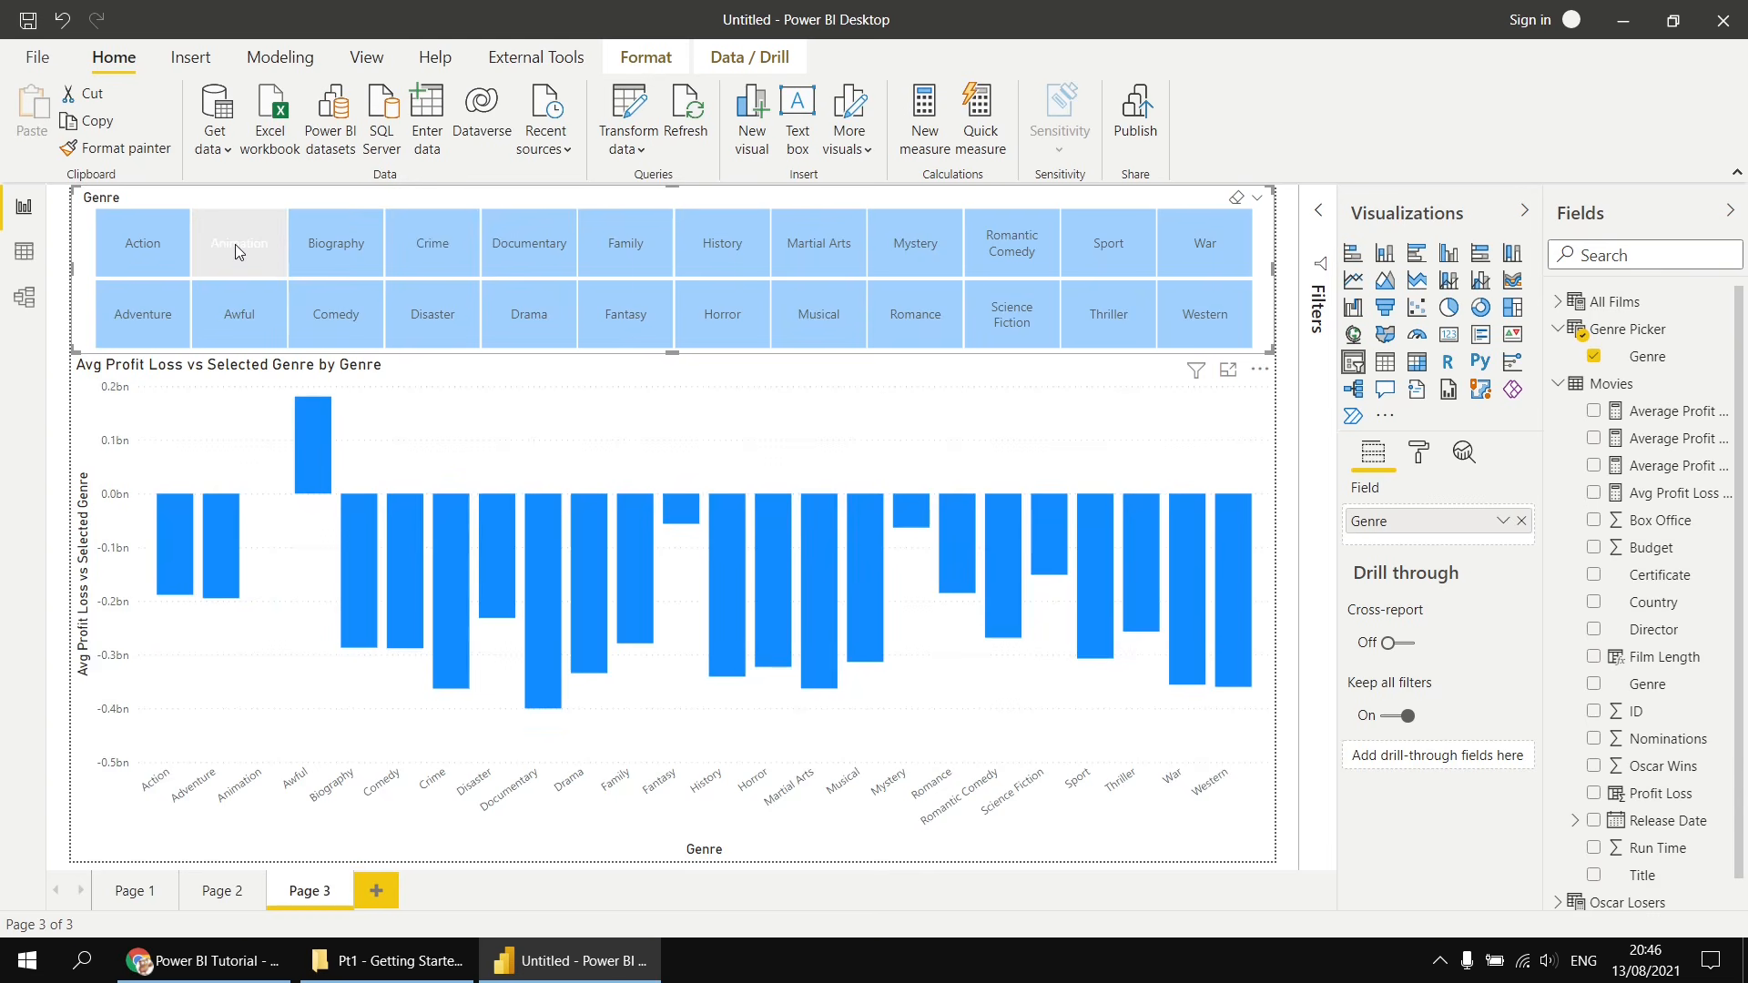
left_click(137, 255)
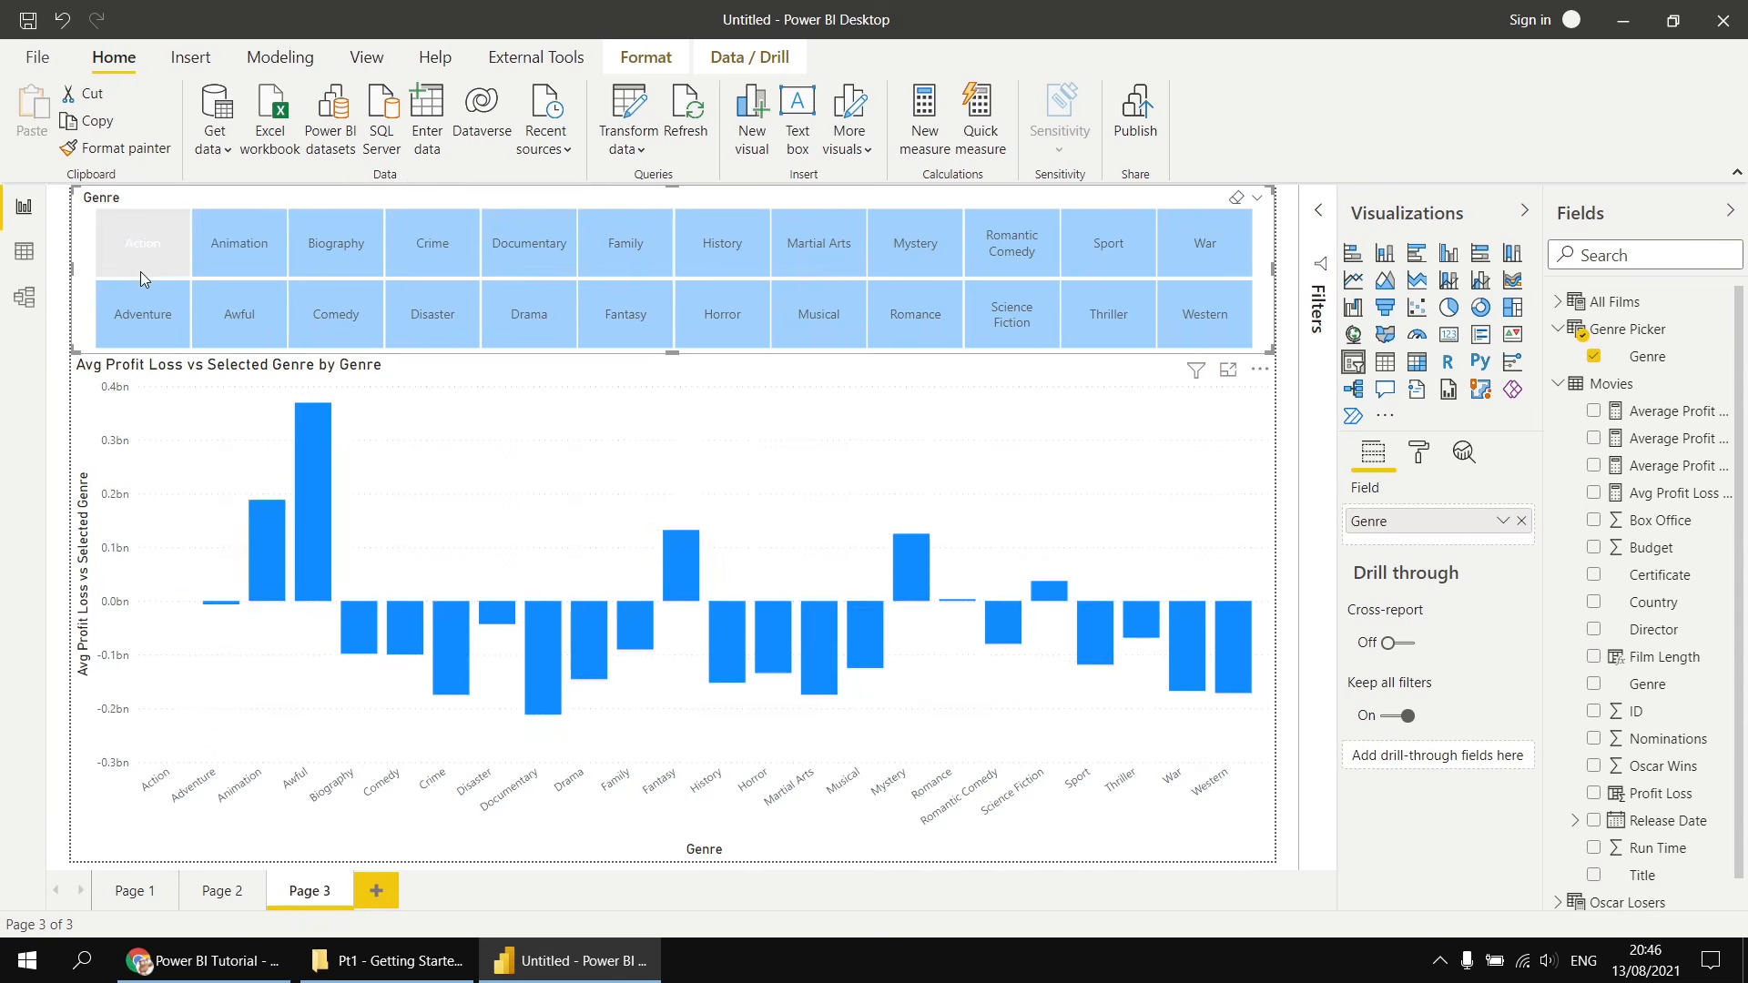
left_click(346, 320)
left_click(433, 321)
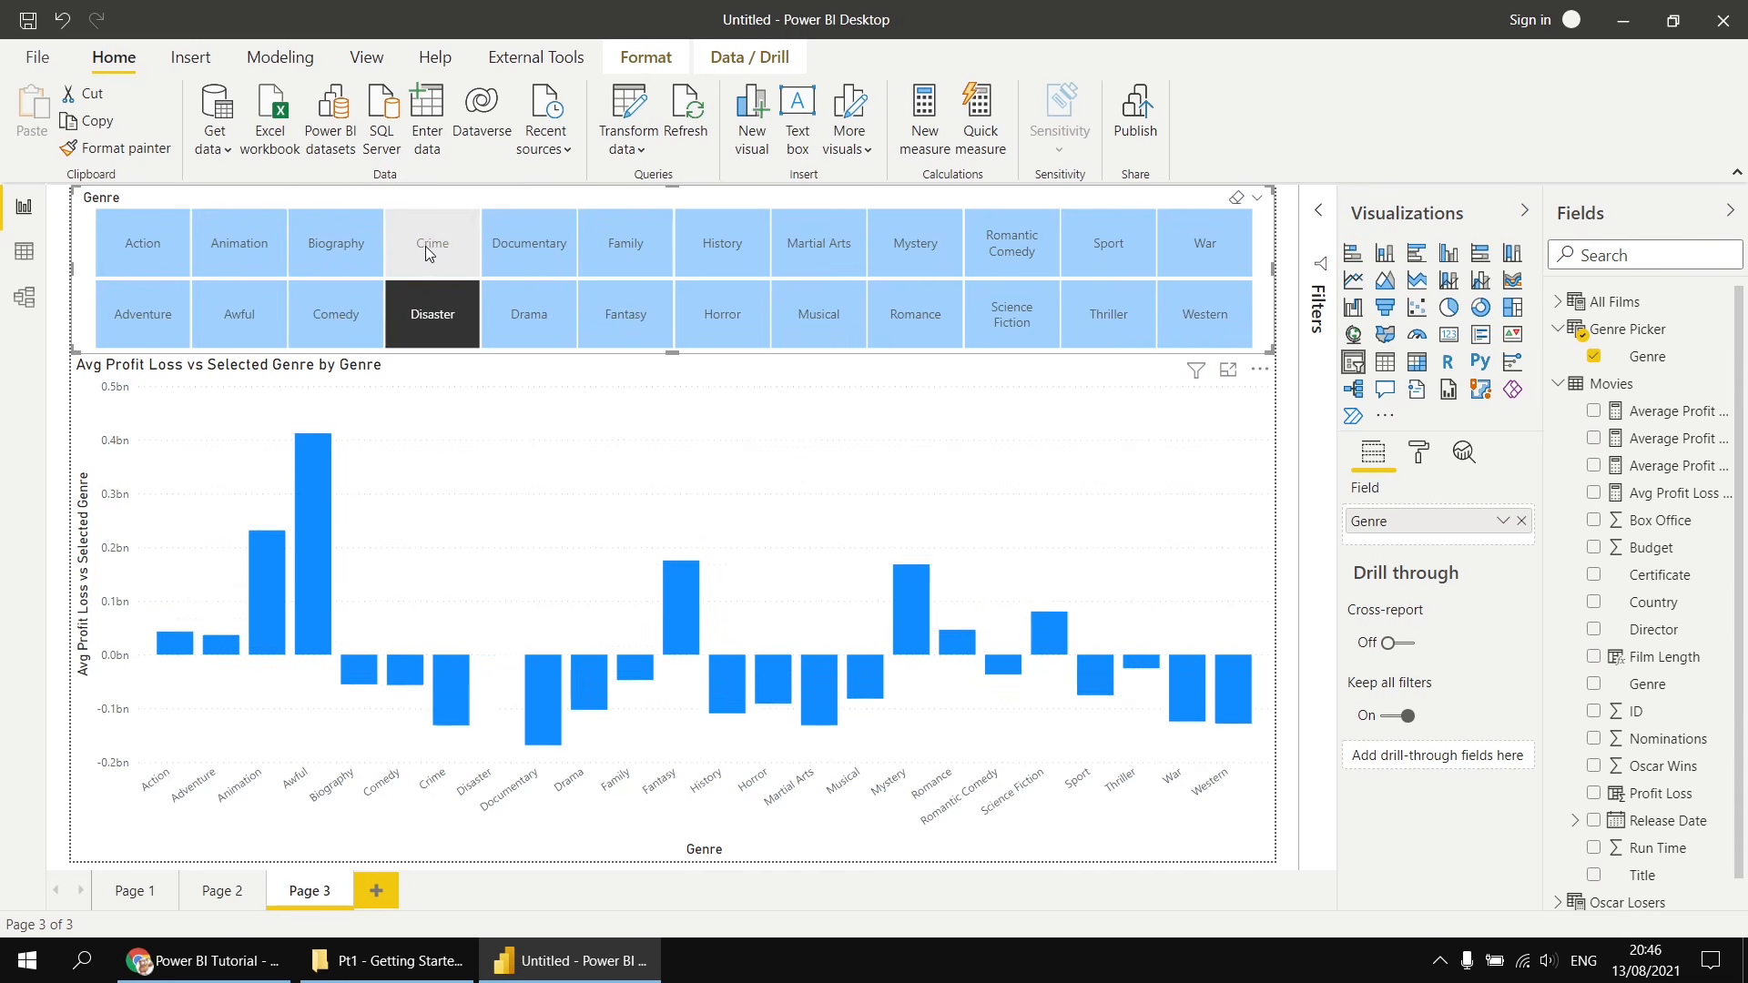
left_click(424, 245)
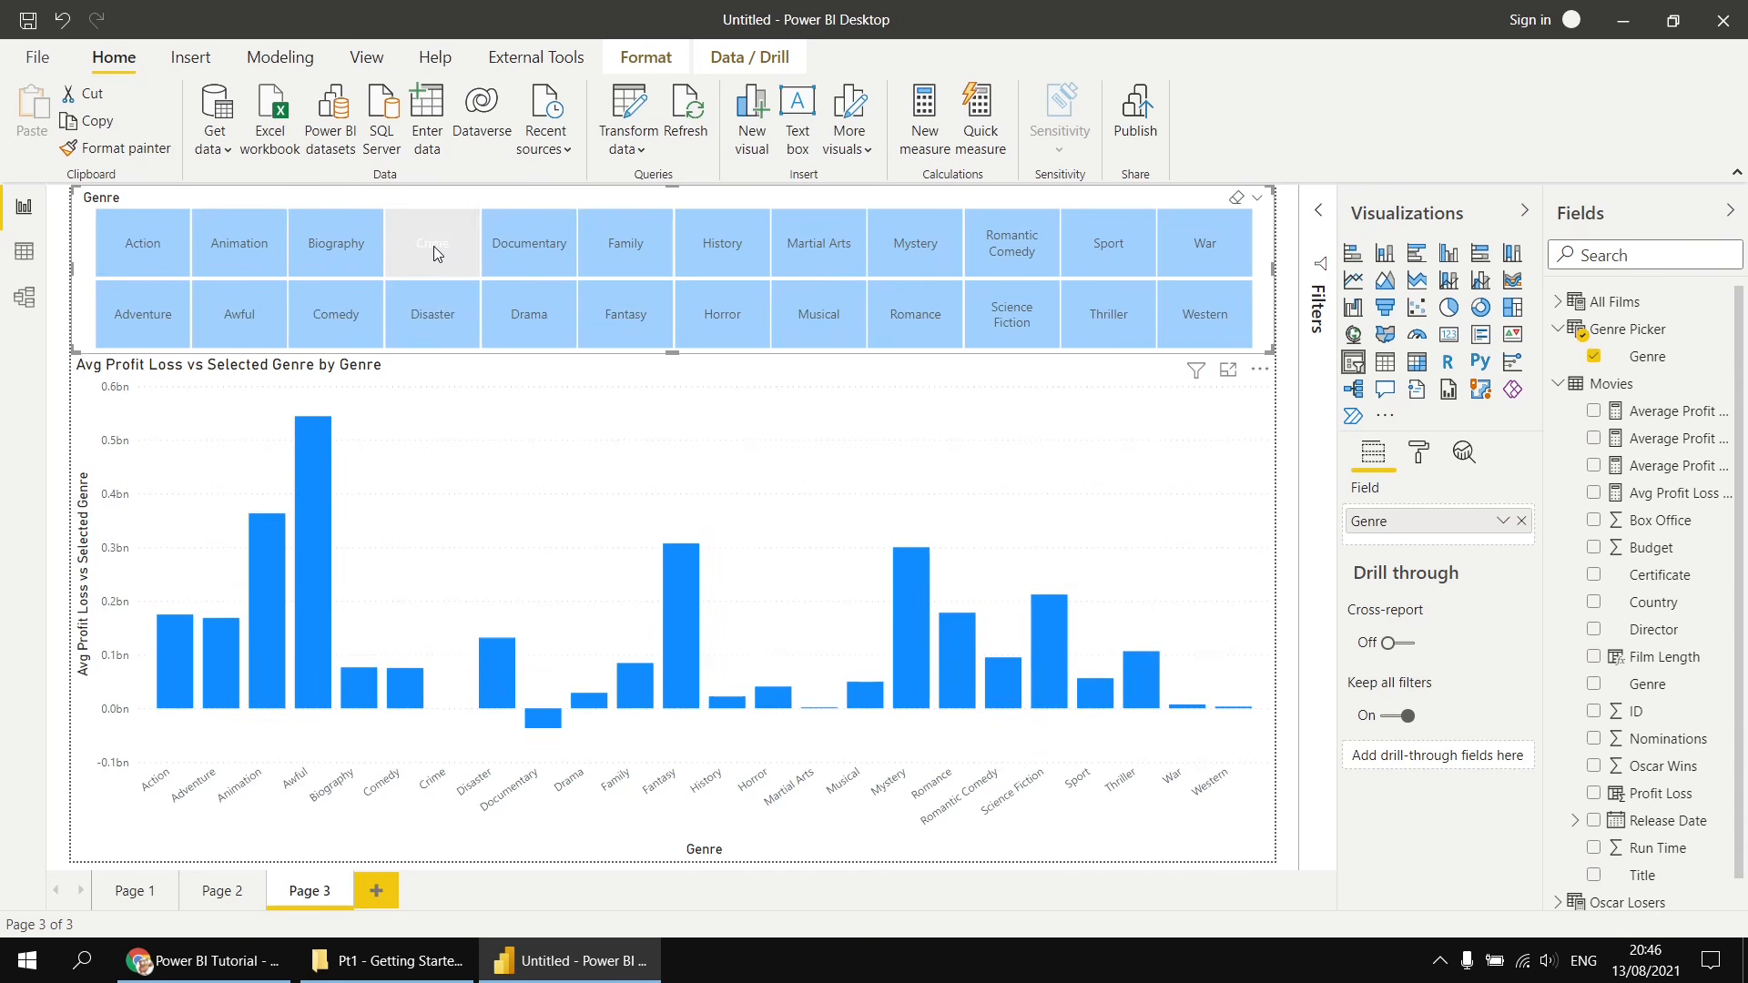
left_click(435, 315)
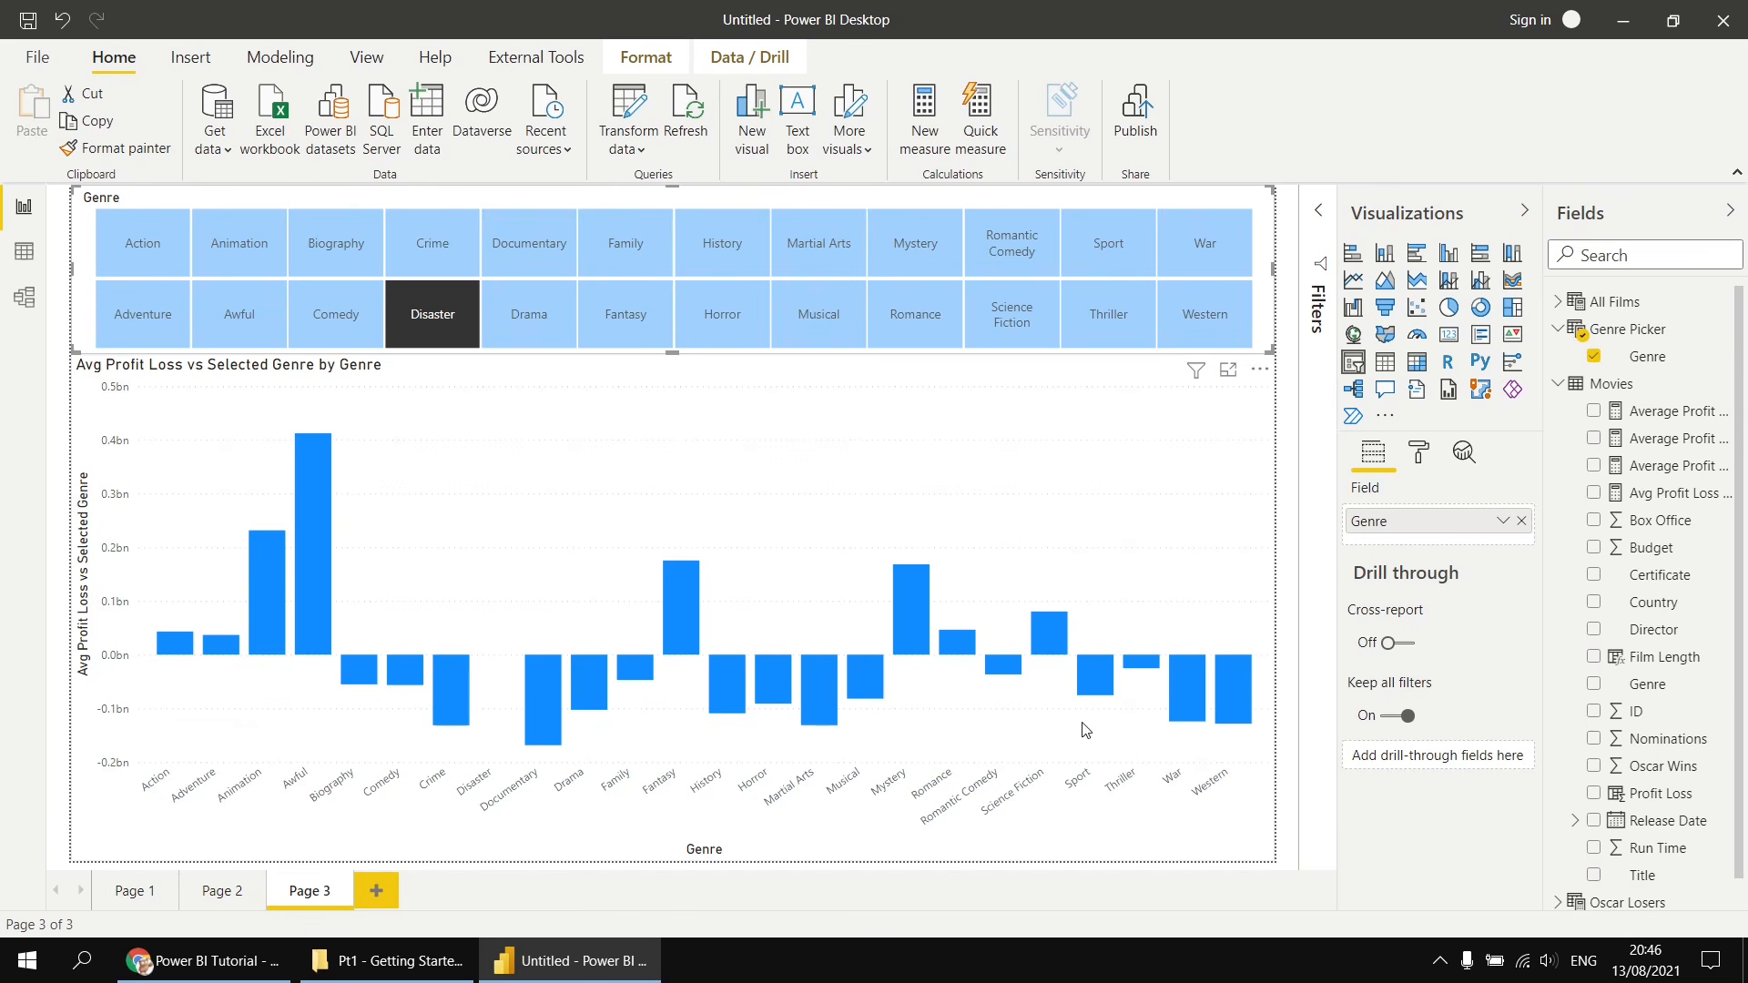
- Open conditional formatting for the bar chart's default data colour and switch the format style to Rules
left_click(1268, 470)
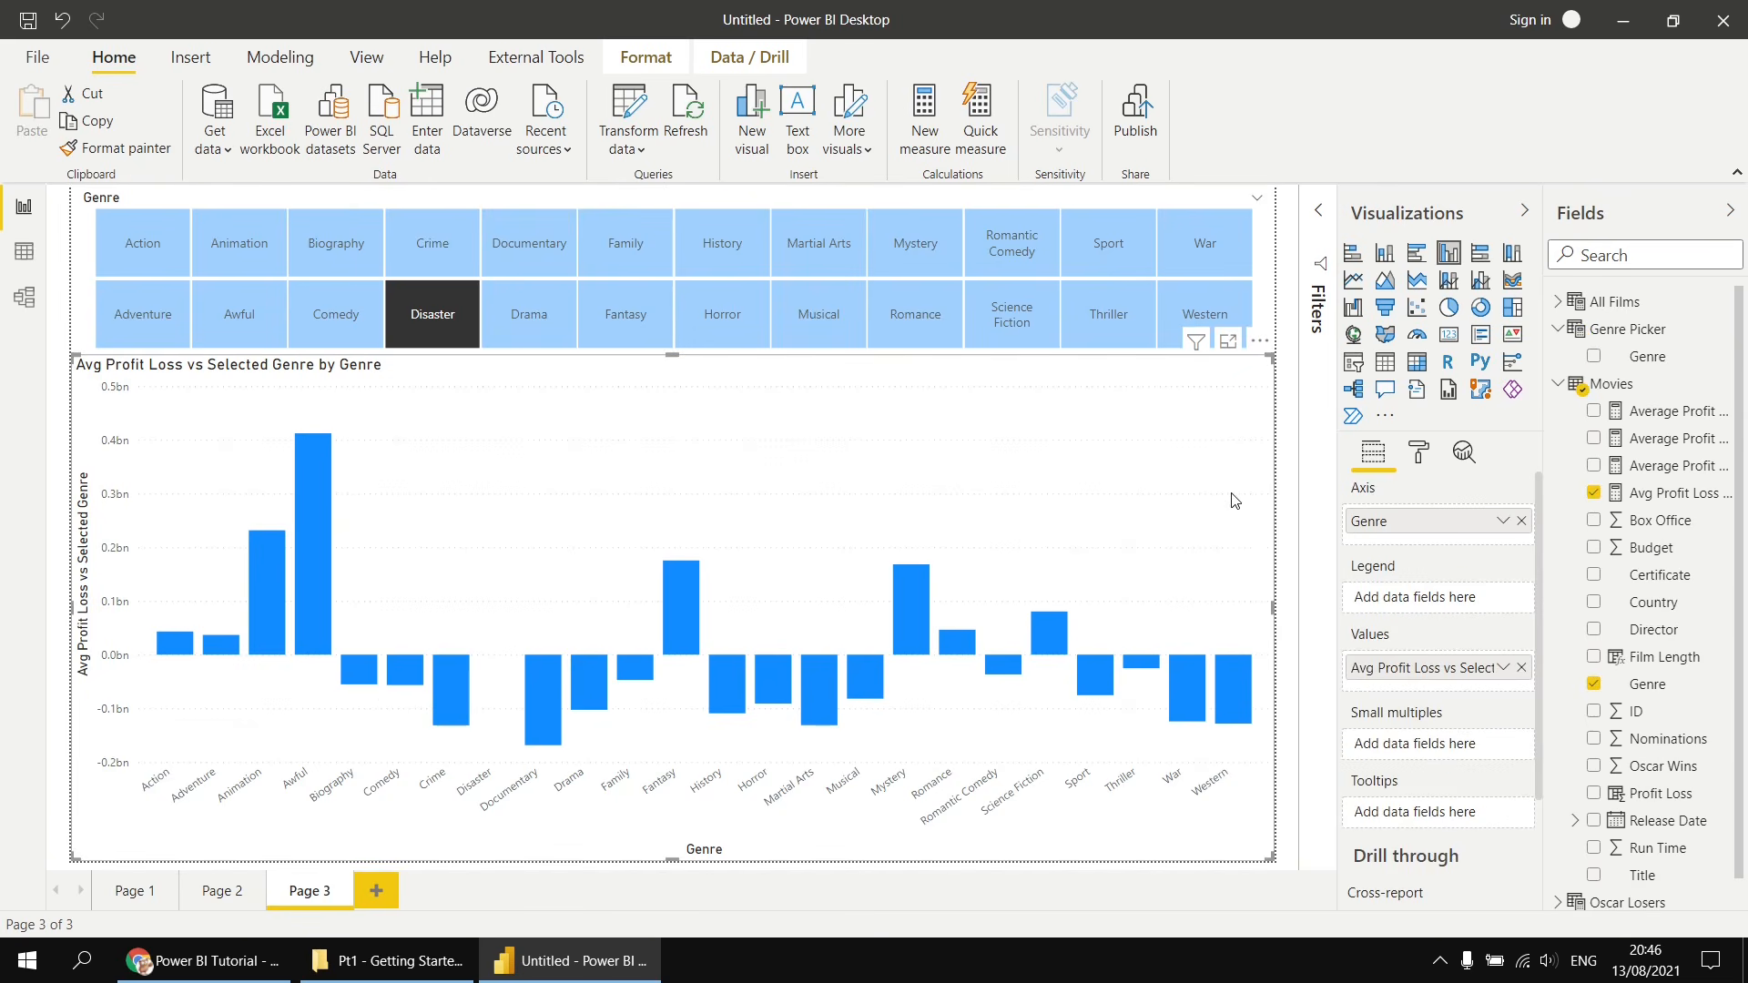
left_click(1421, 455)
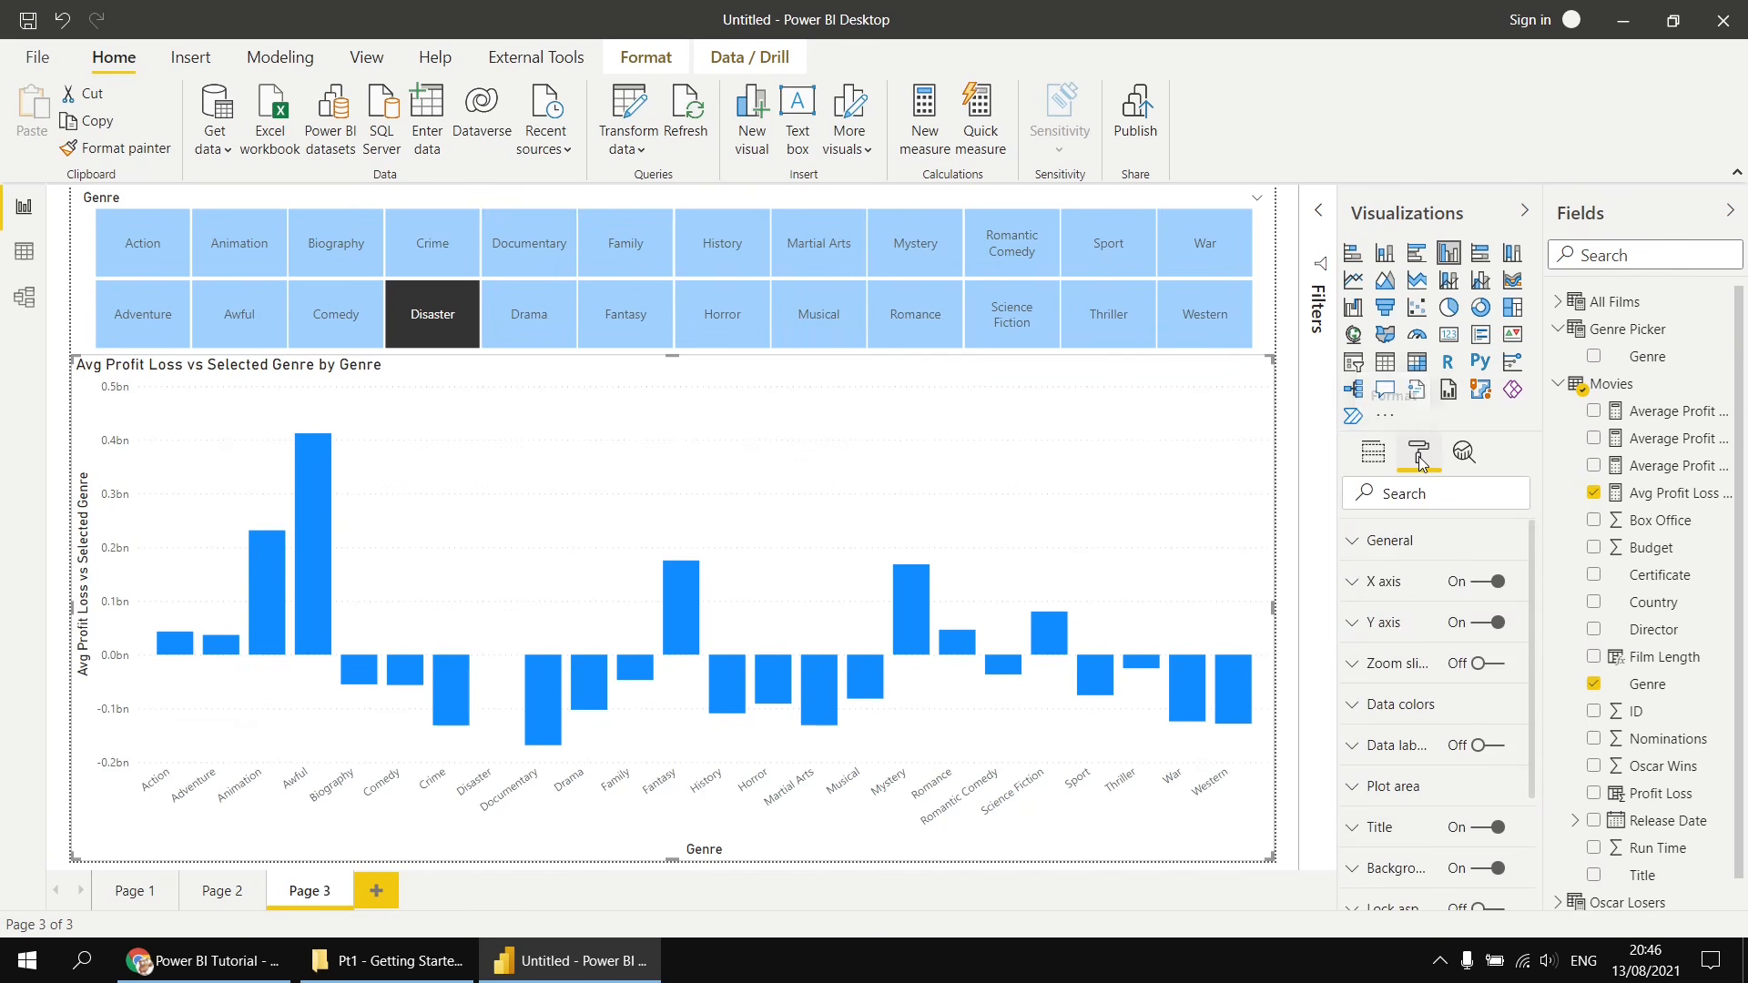
left_click(1352, 707)
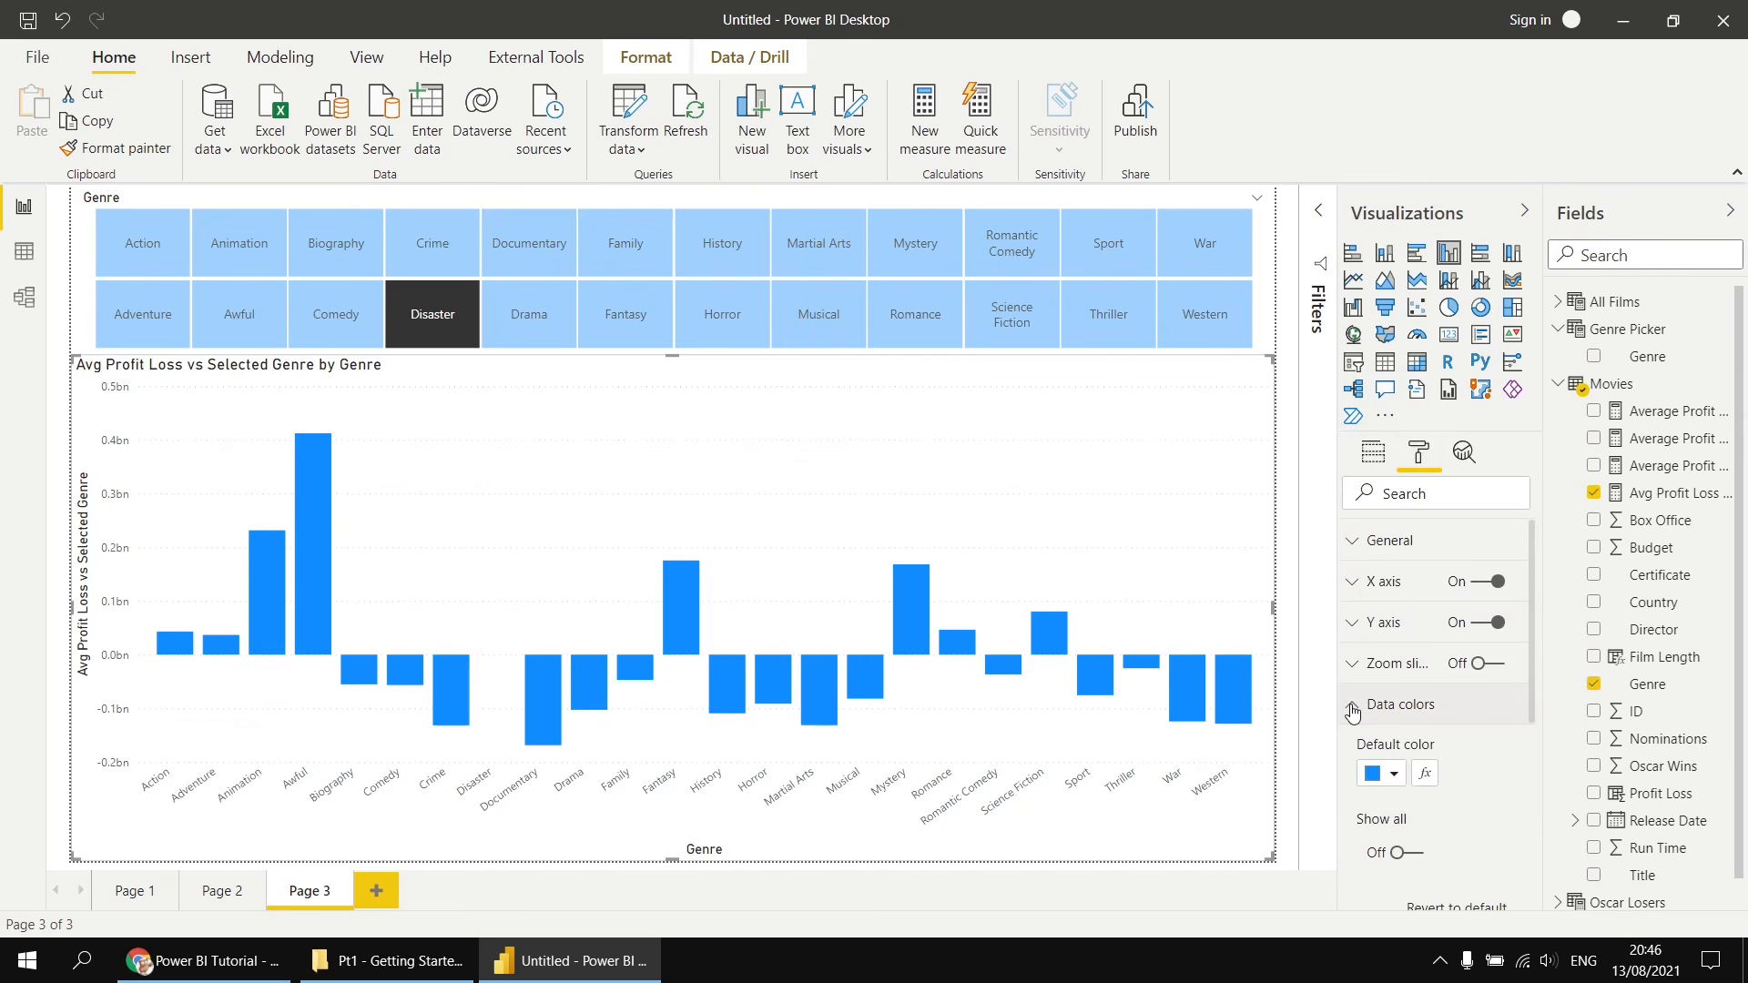
left_click(1425, 775)
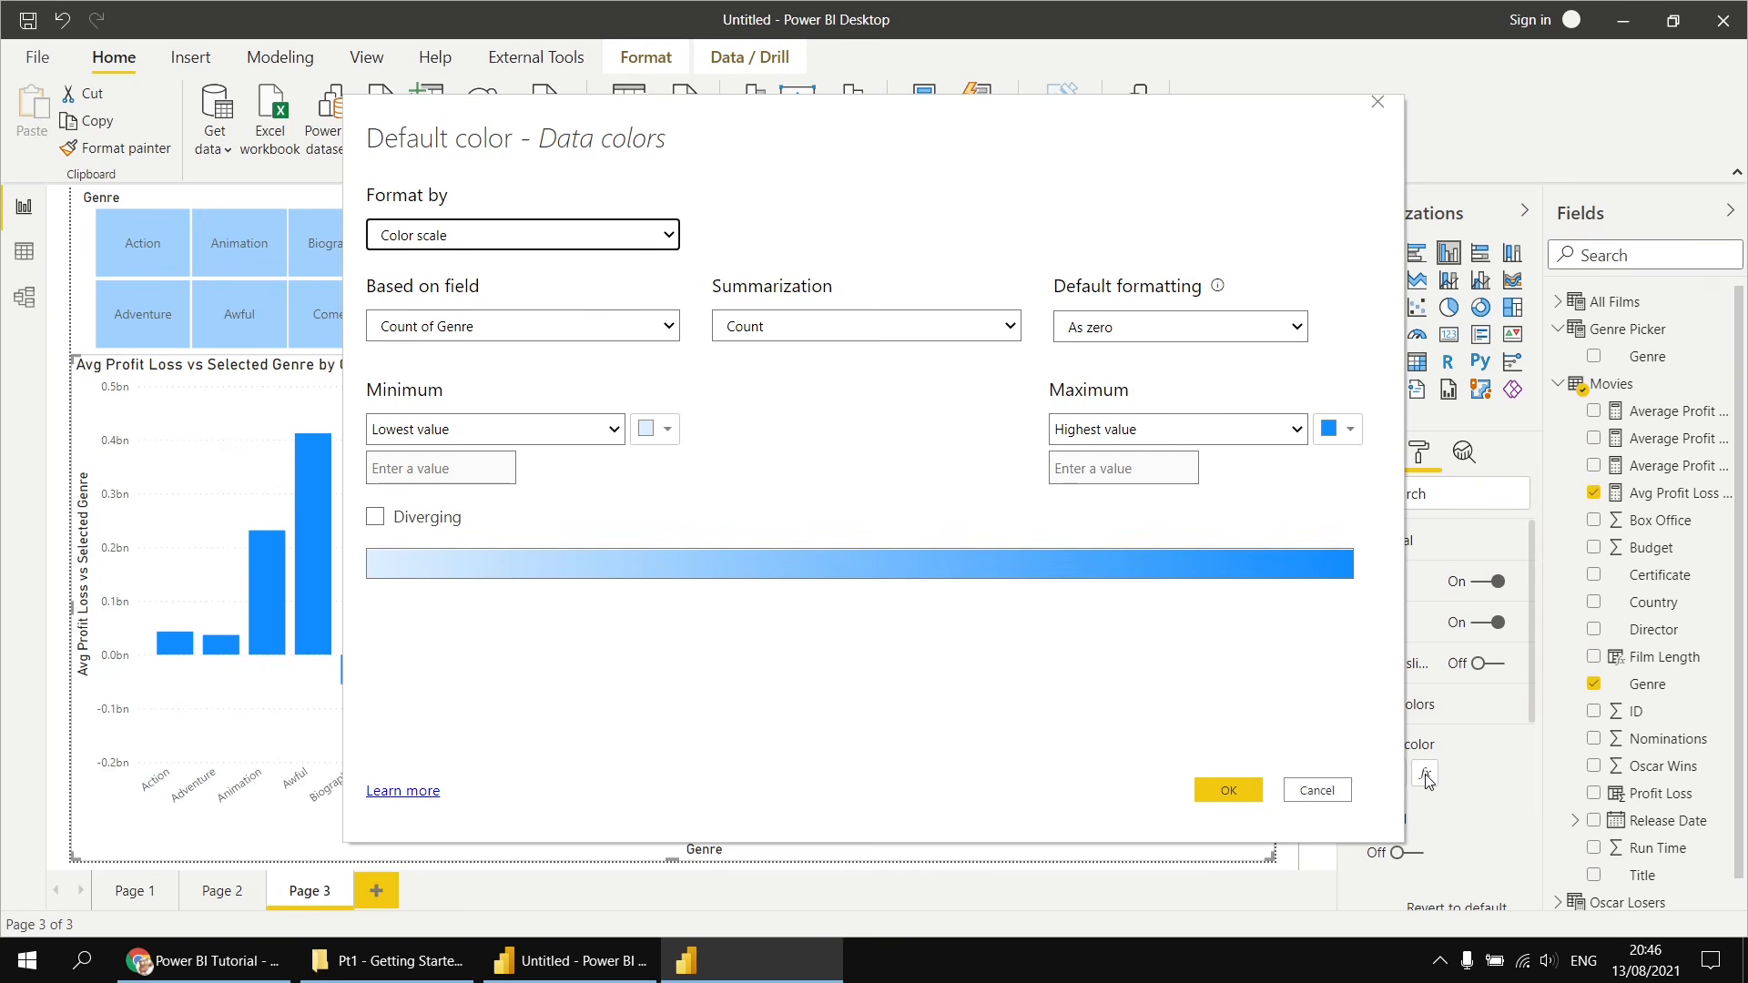
left_click(515, 238)
left_click(460, 273)
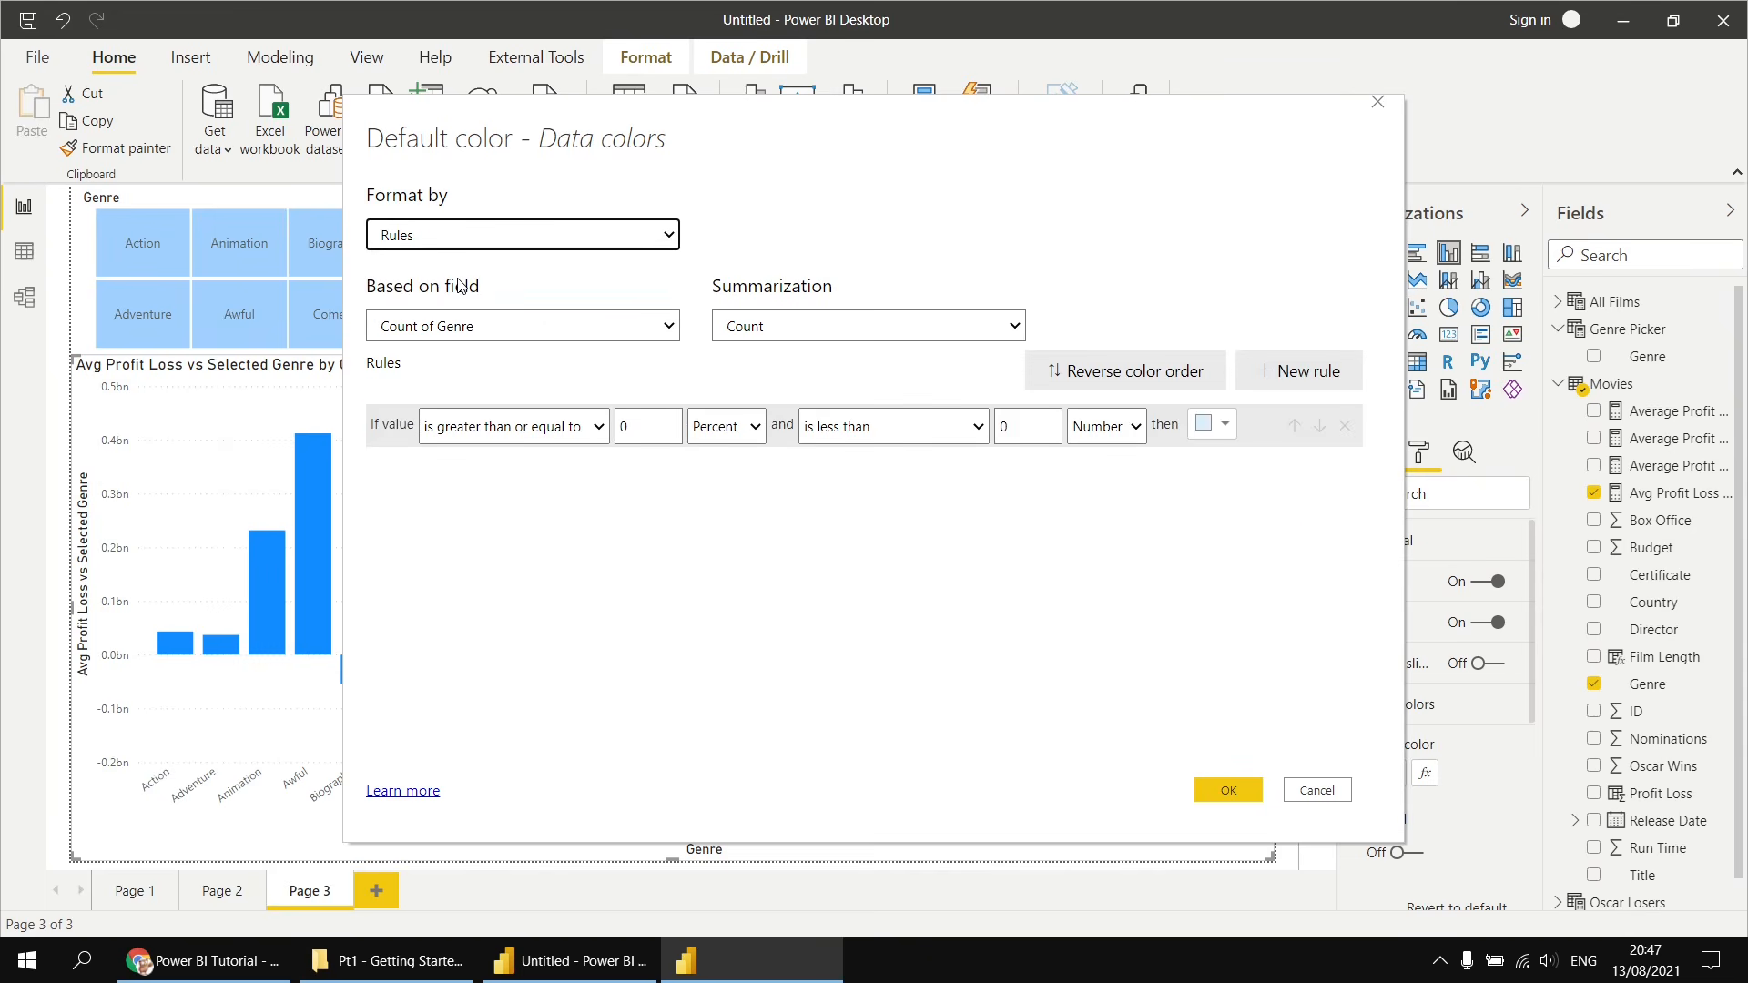
- Base the colour rule on the Avg Profit Loss vs Selected Genre measure
left_click(432, 330)
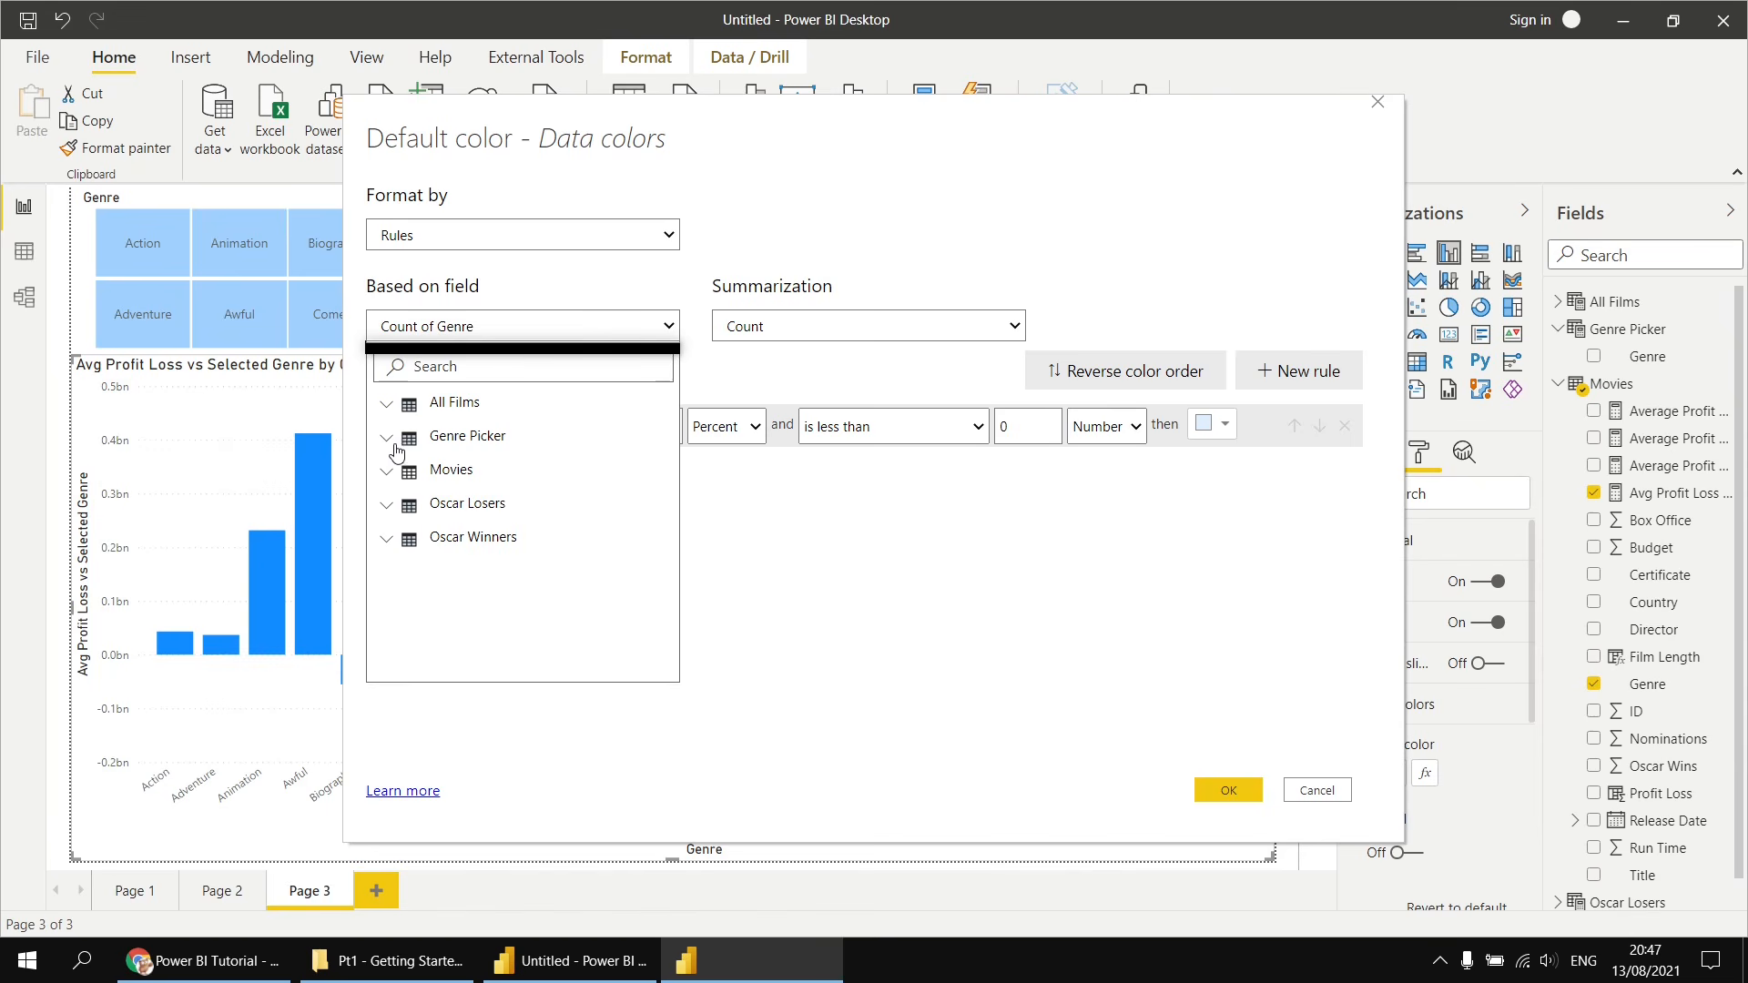
left_click(386, 471)
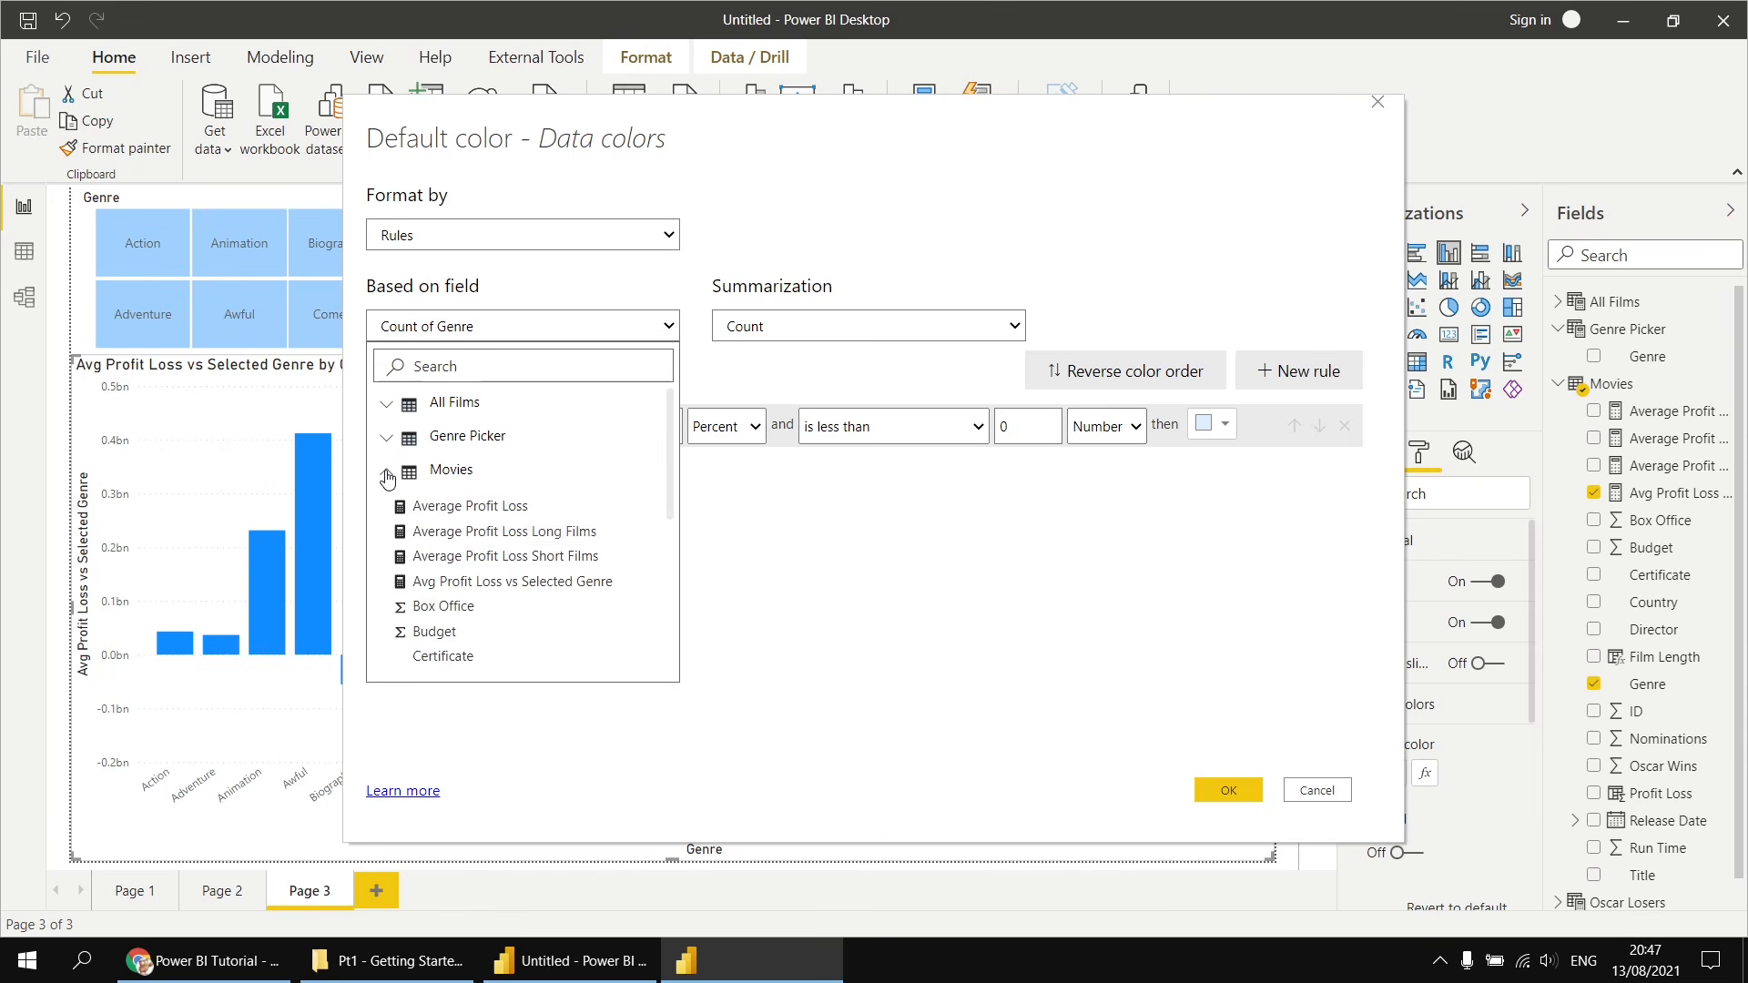
left_click(499, 583)
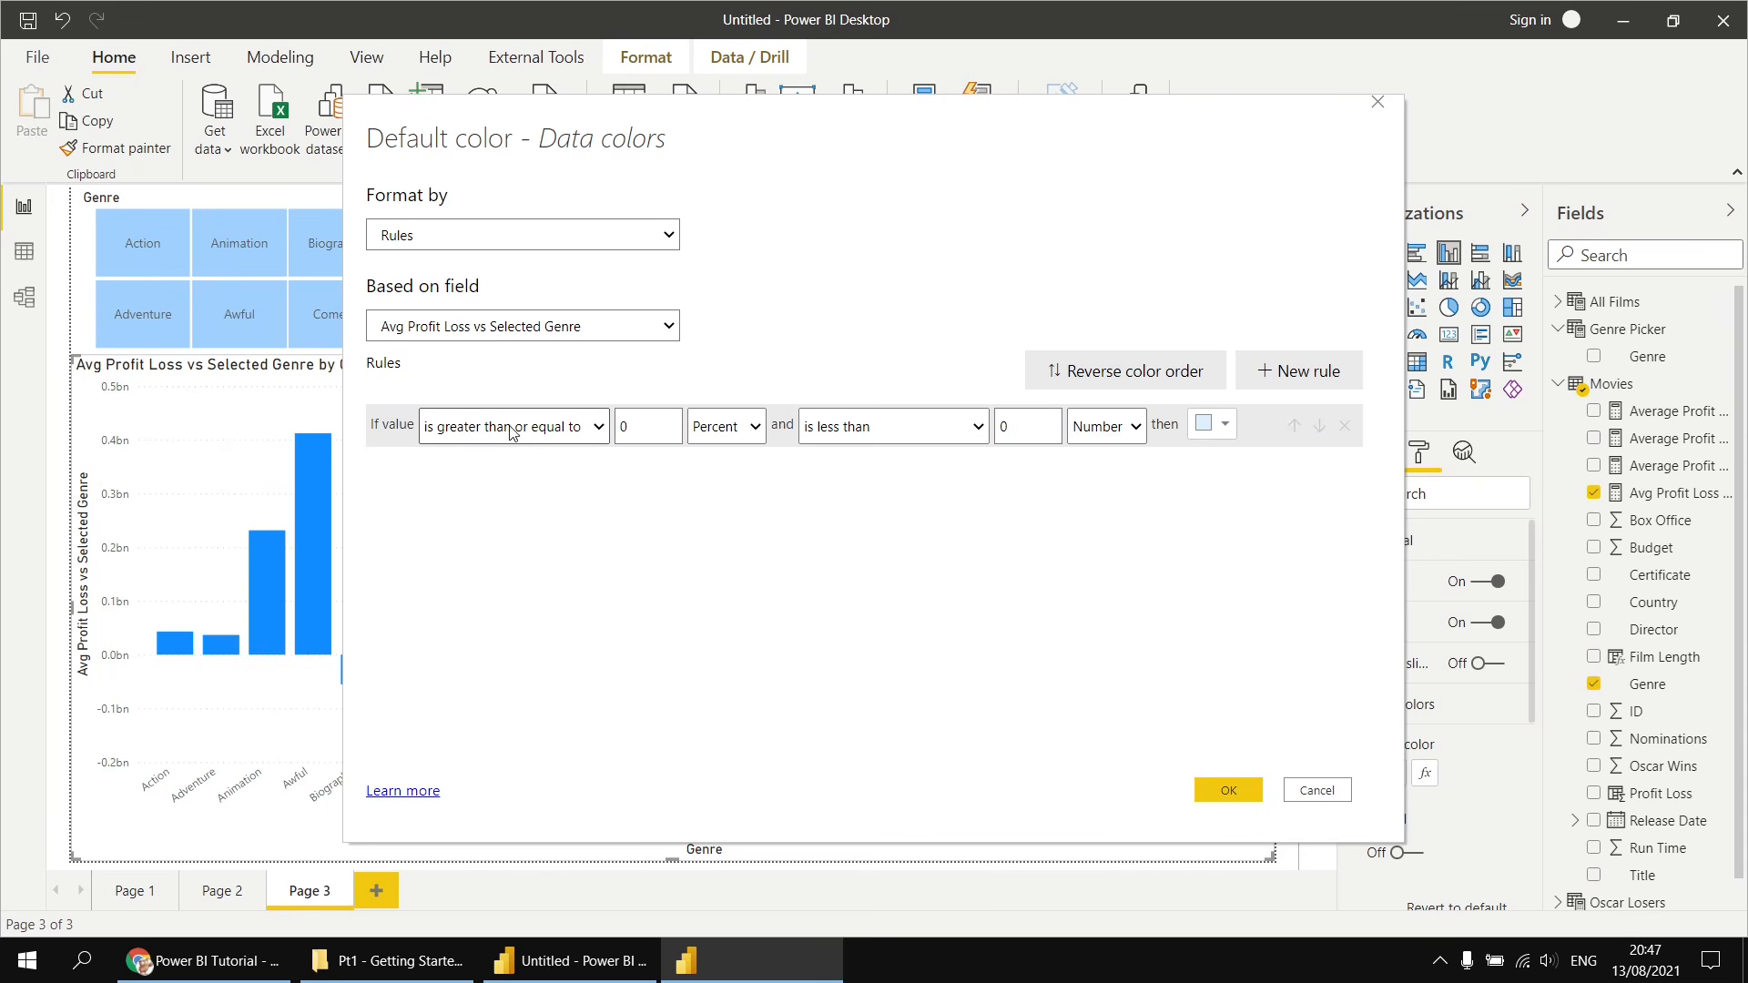
- Clear the rule's lower bound and set its type to Number, so it covers values less than 0
left_click(599, 432)
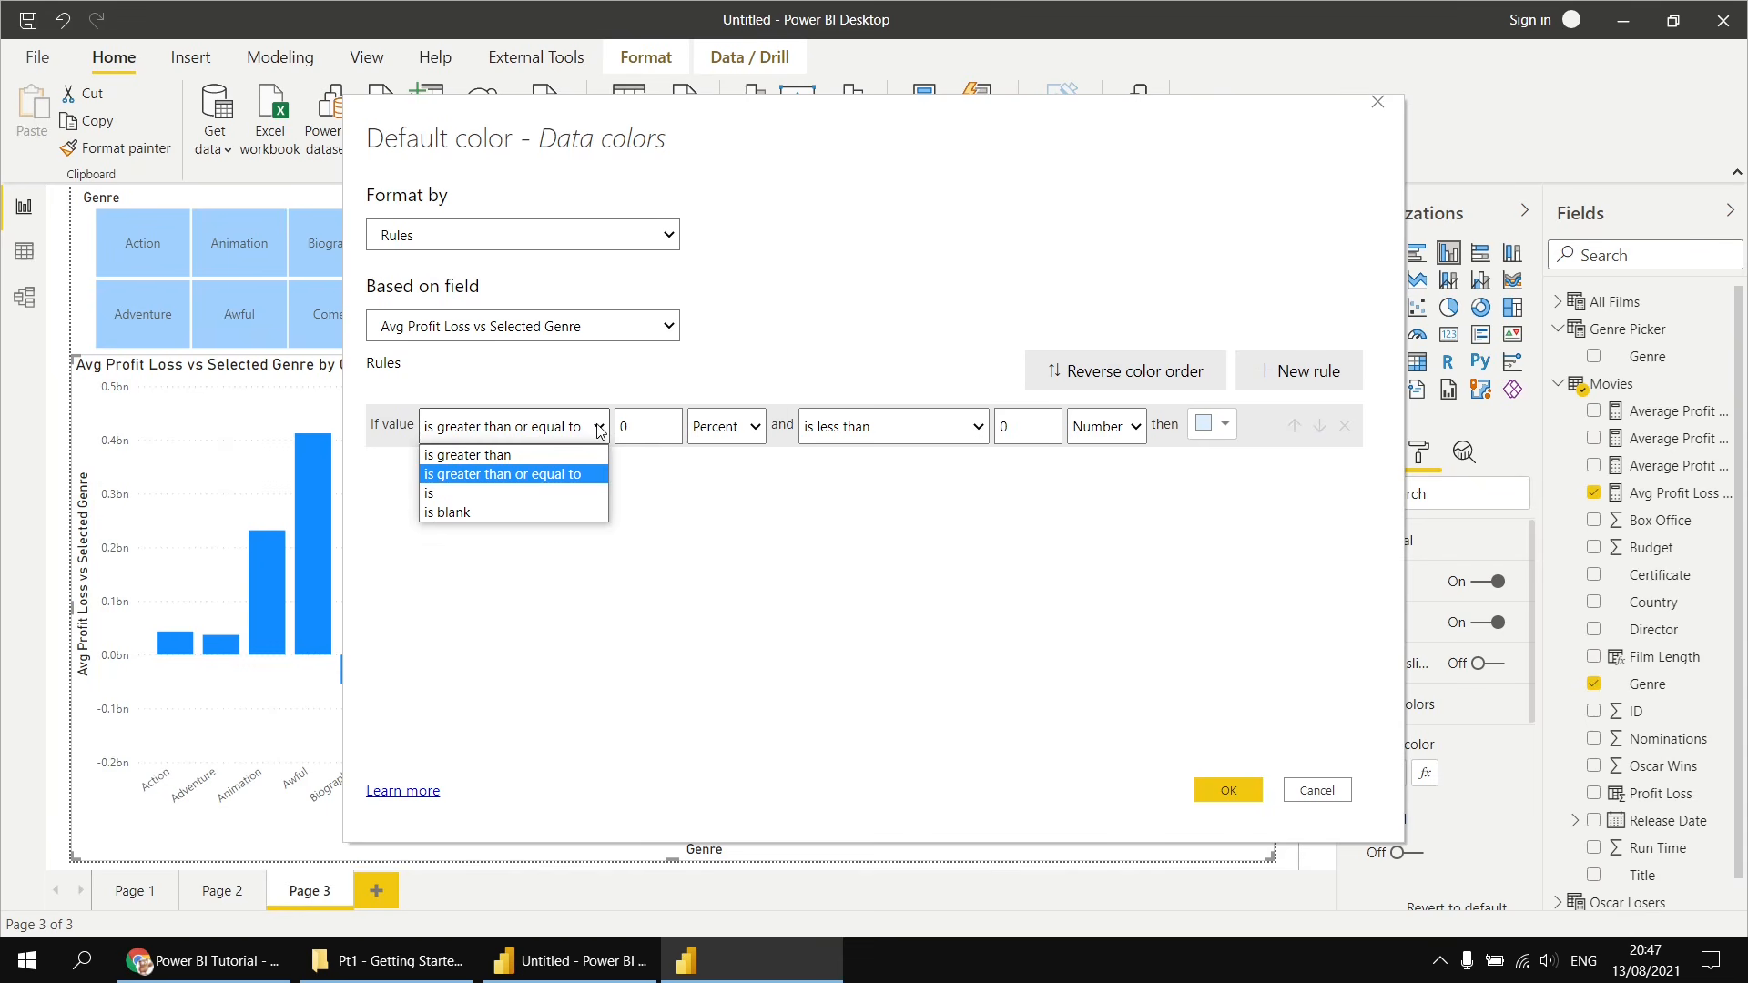
left_click(619, 427)
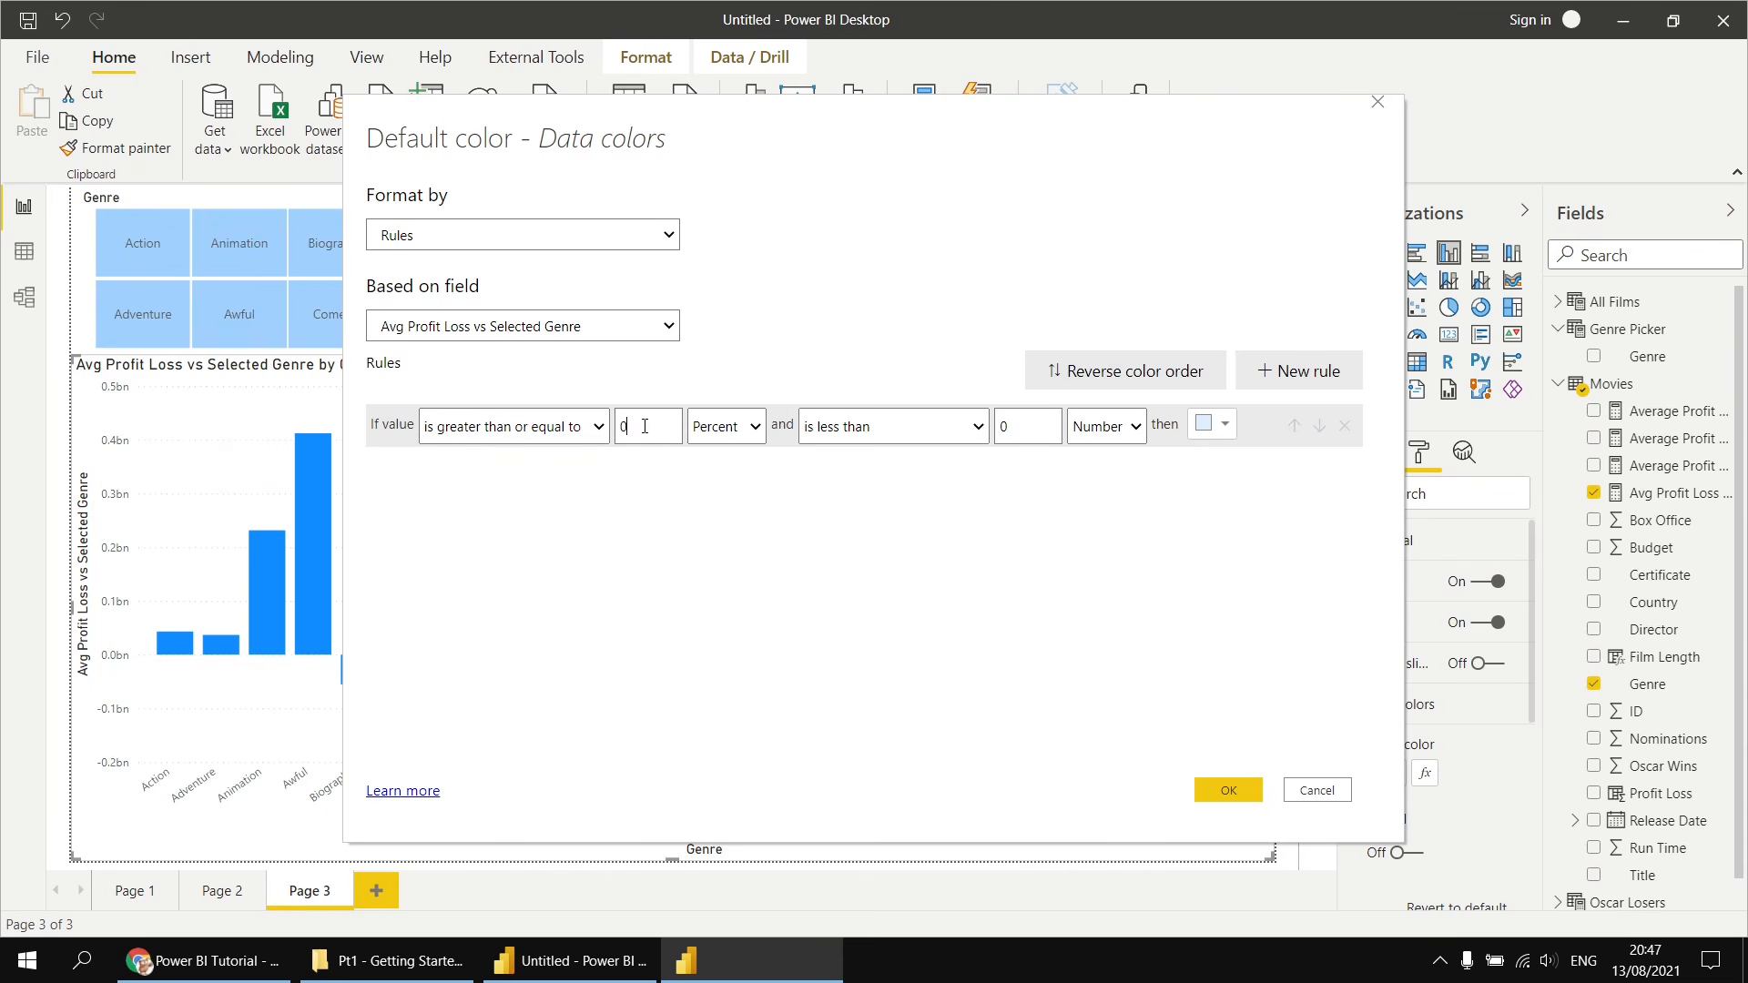
double_click(622, 427)
key("BackSpace")
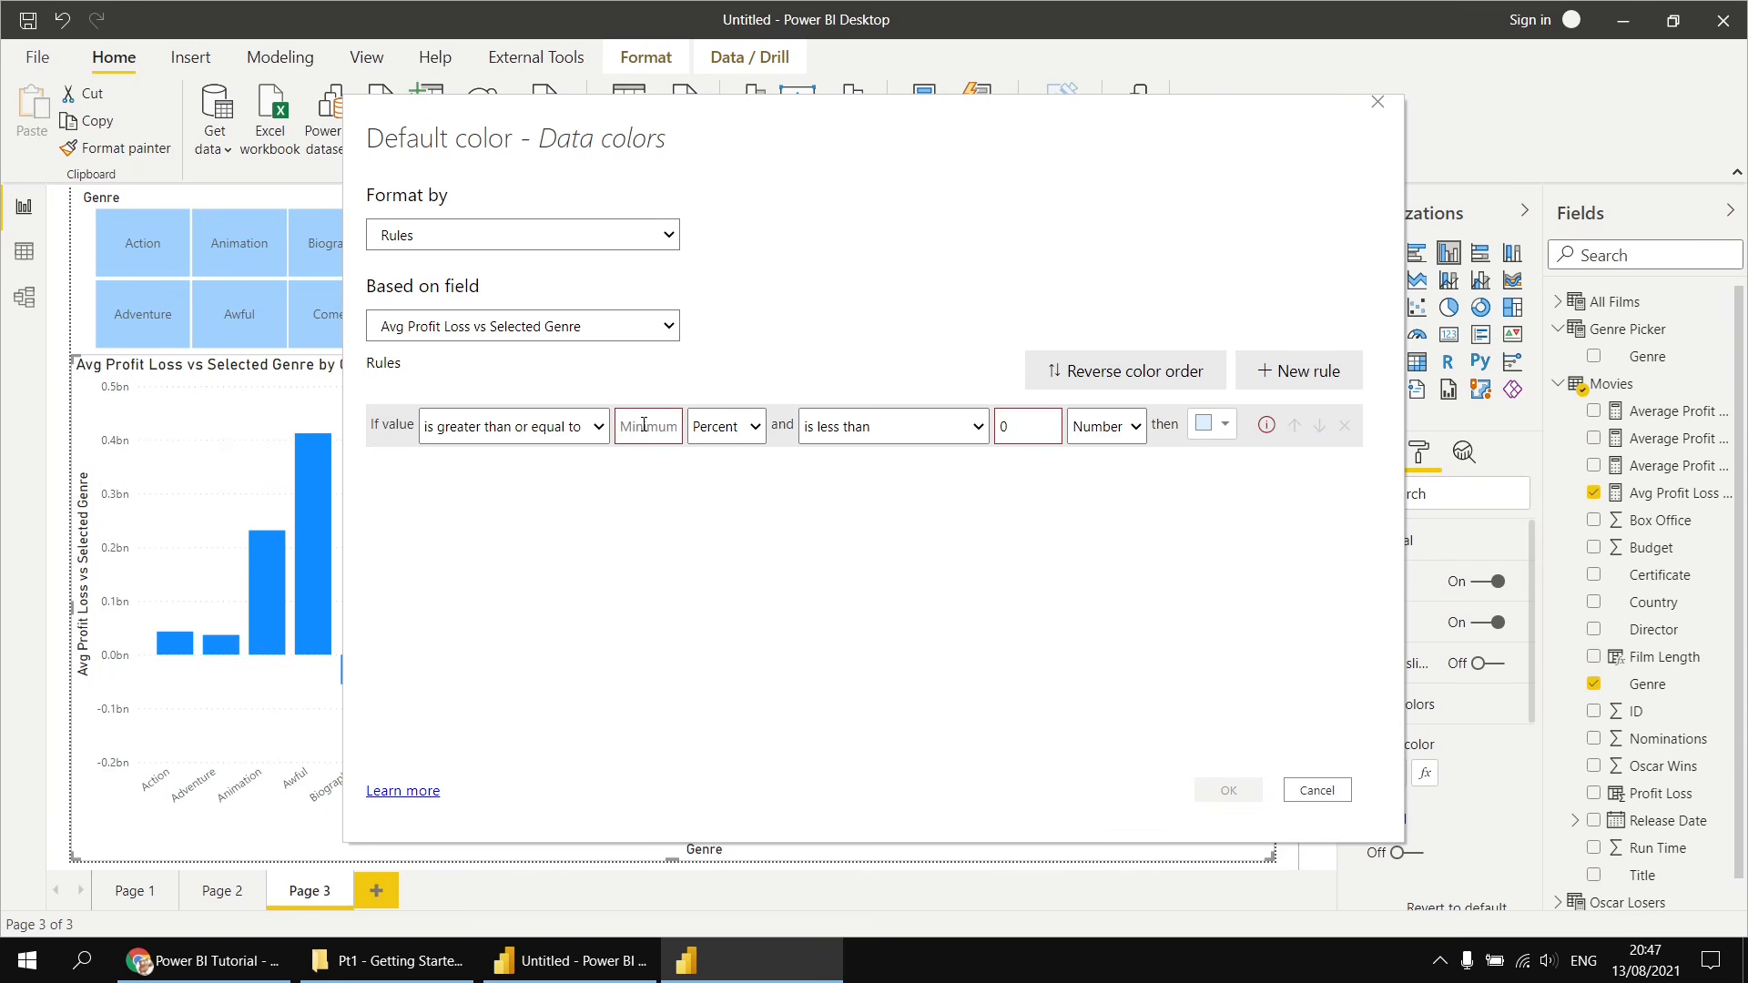
left_click(754, 429)
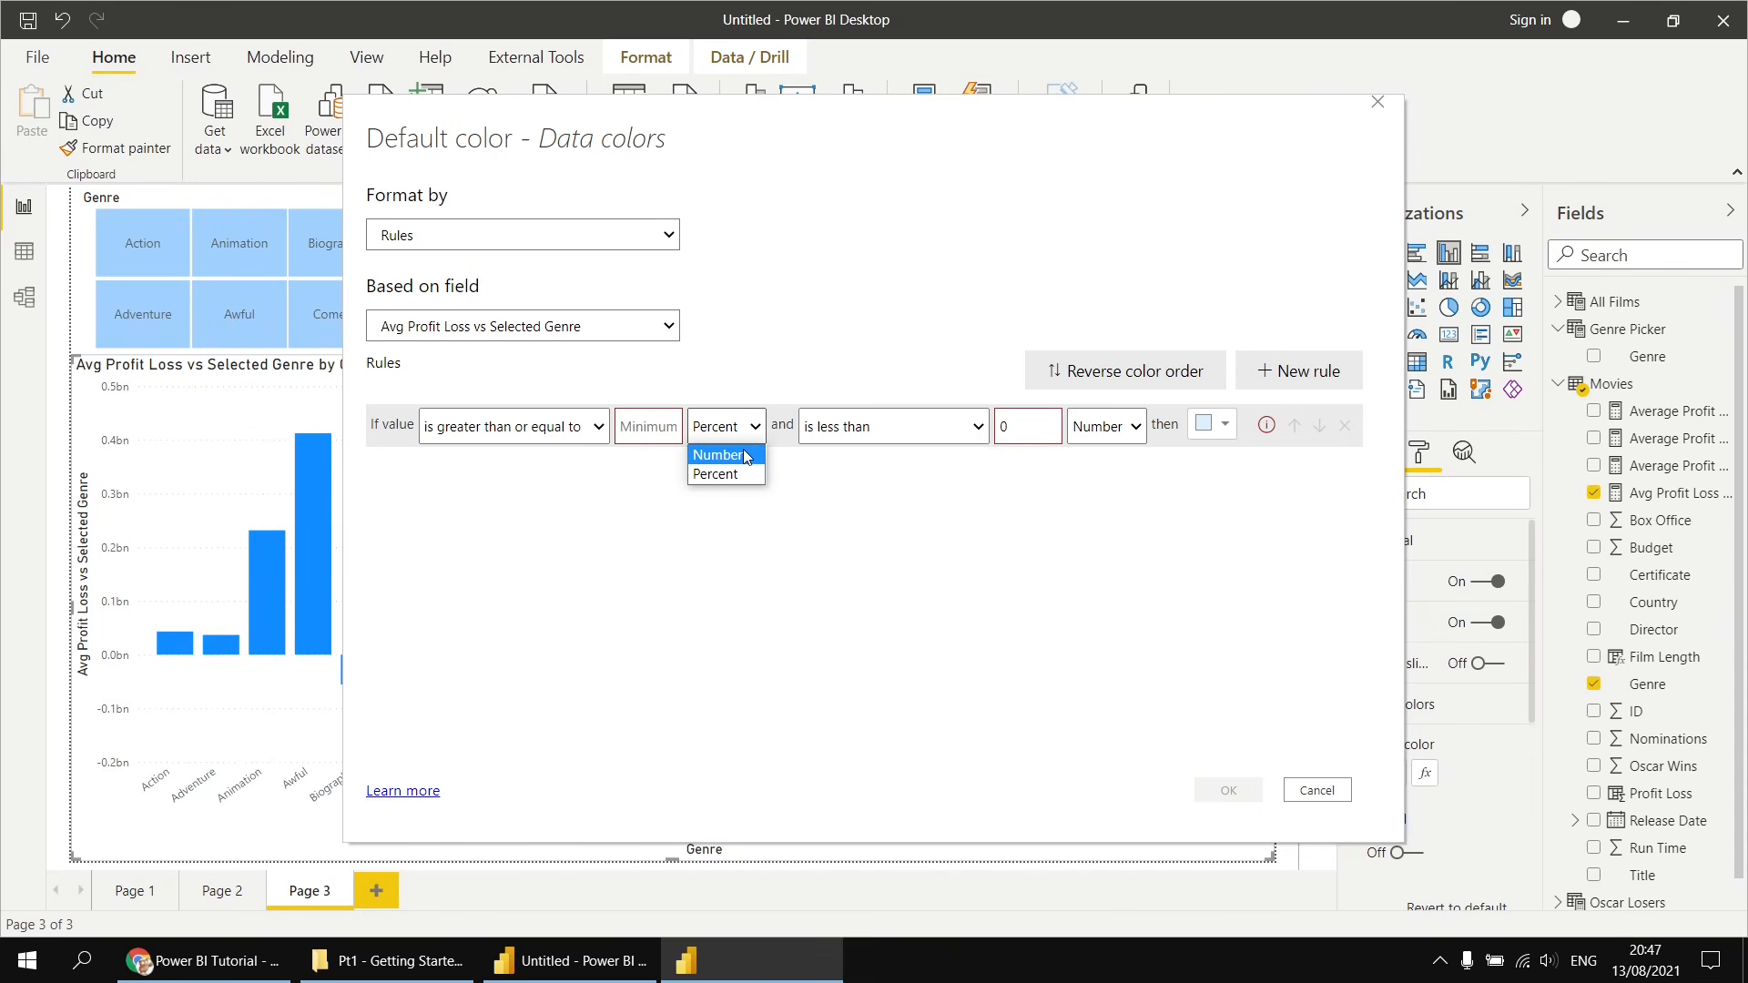
left_click(747, 455)
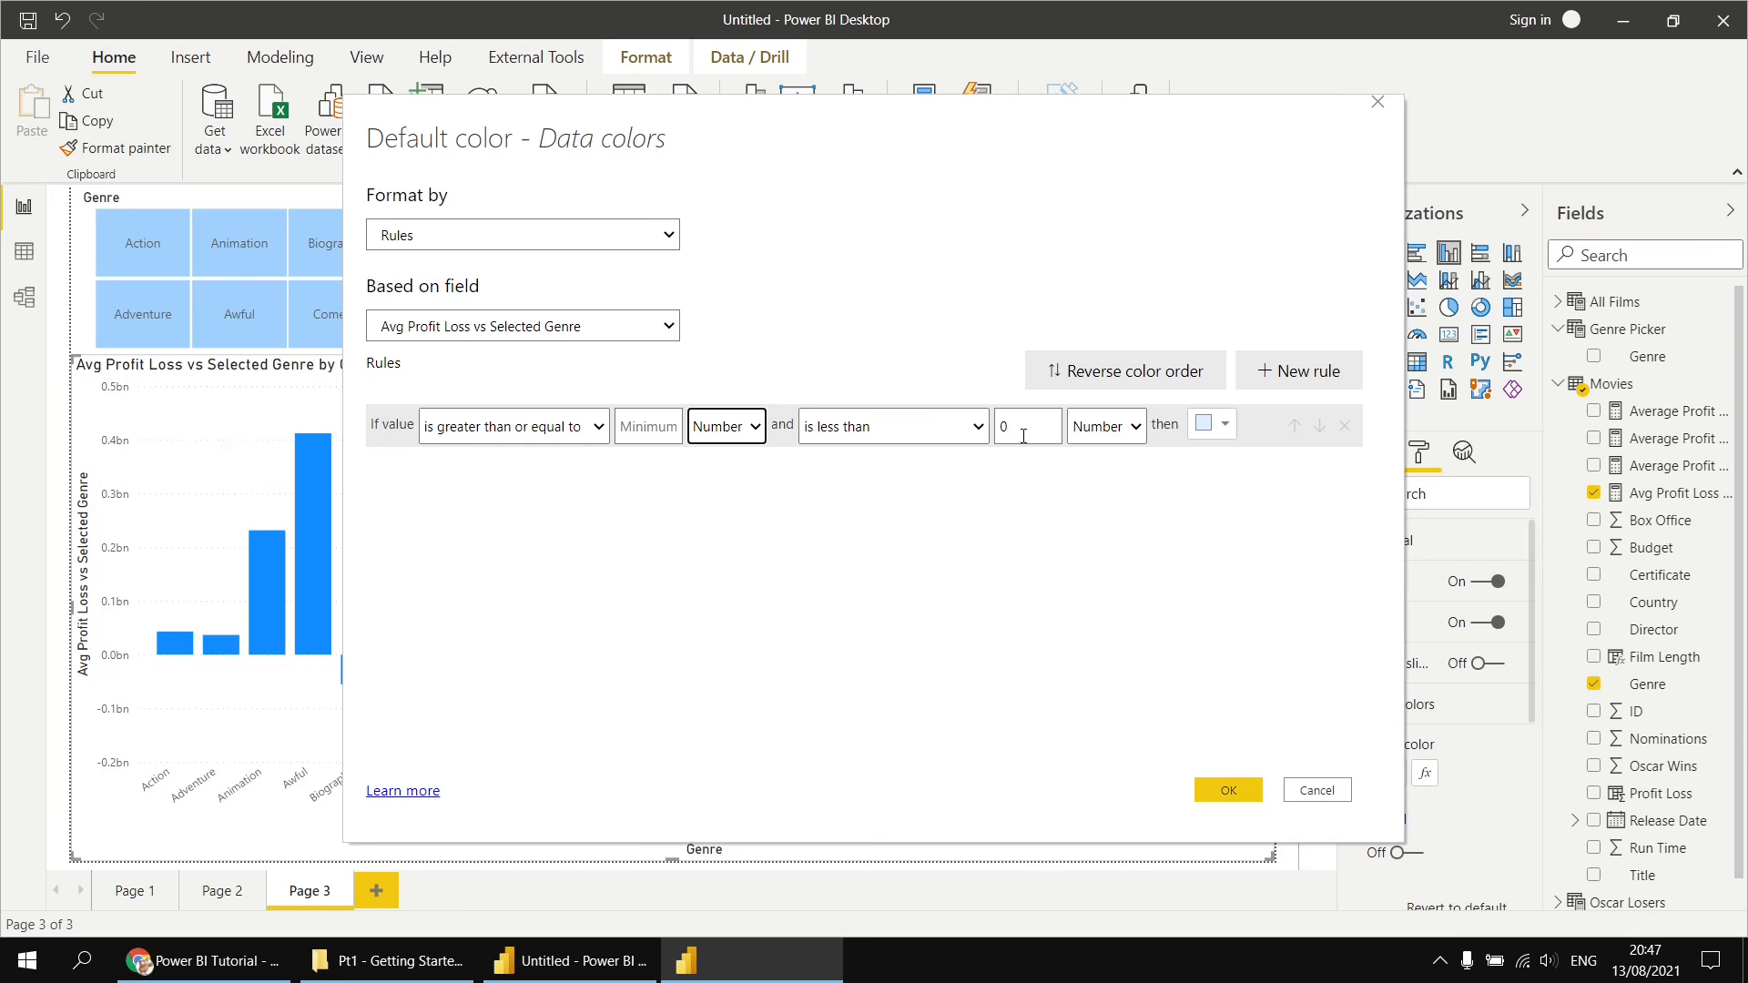
- Give the below-zero rule an orange colour and apply the conditional formatting
left_click(1227, 430)
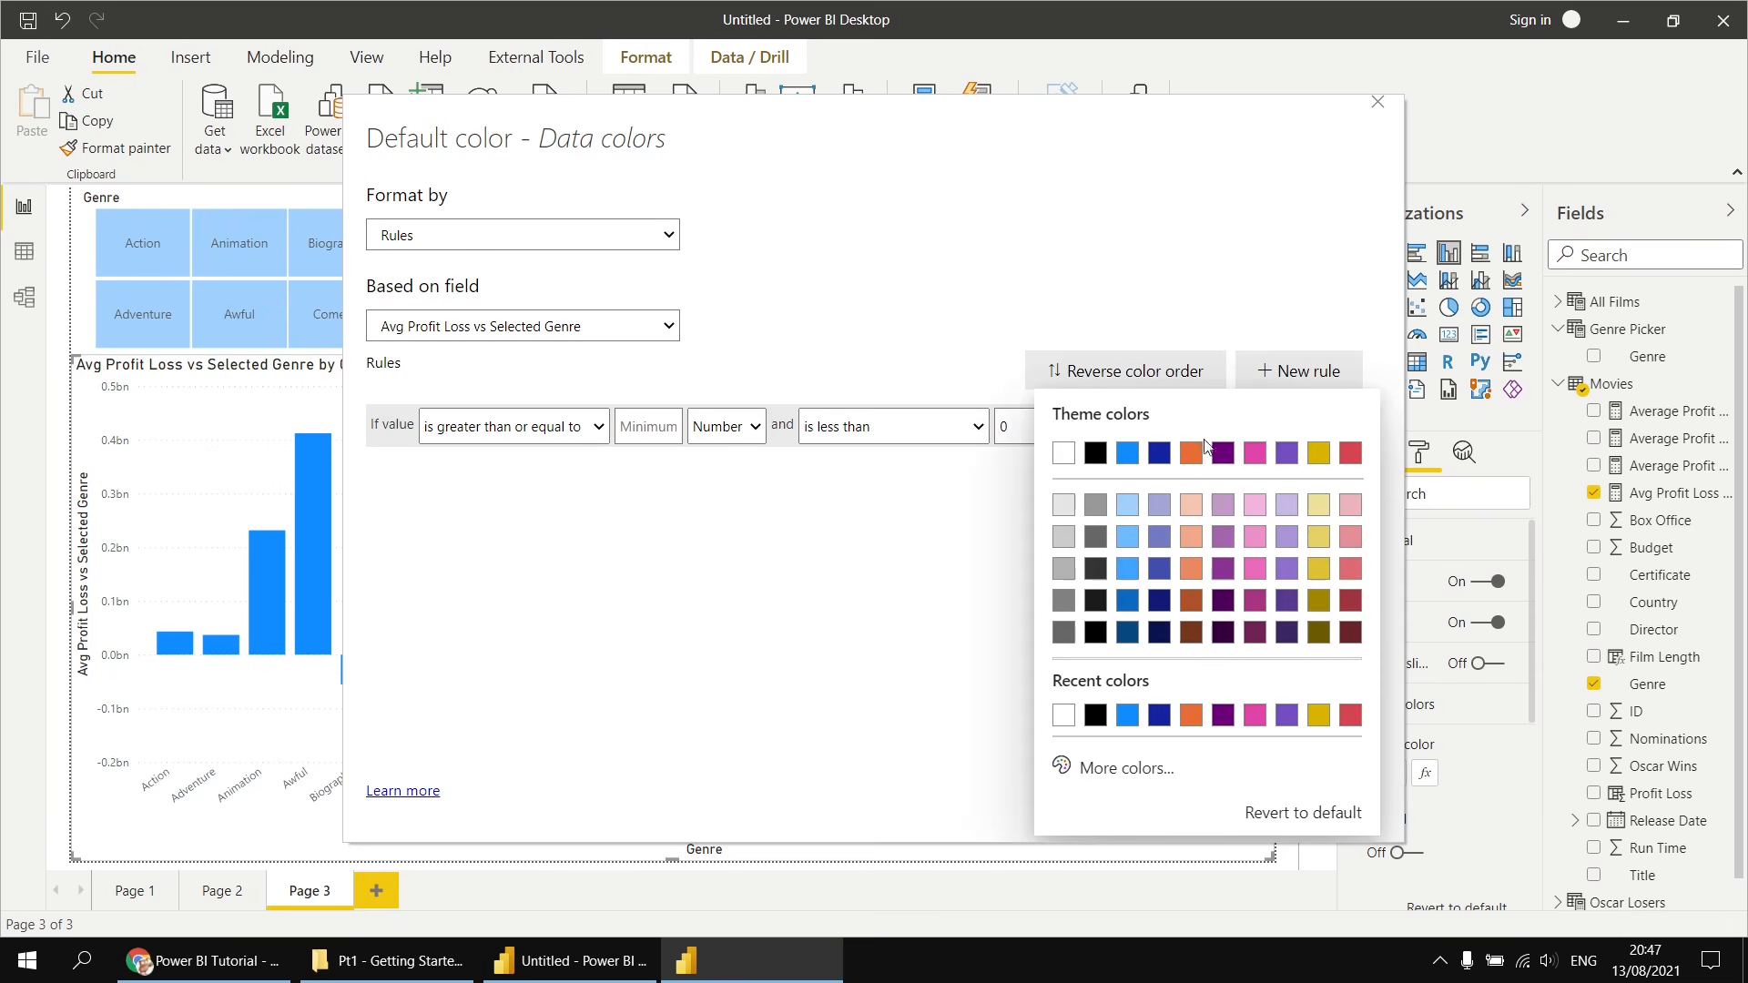
left_click(1194, 455)
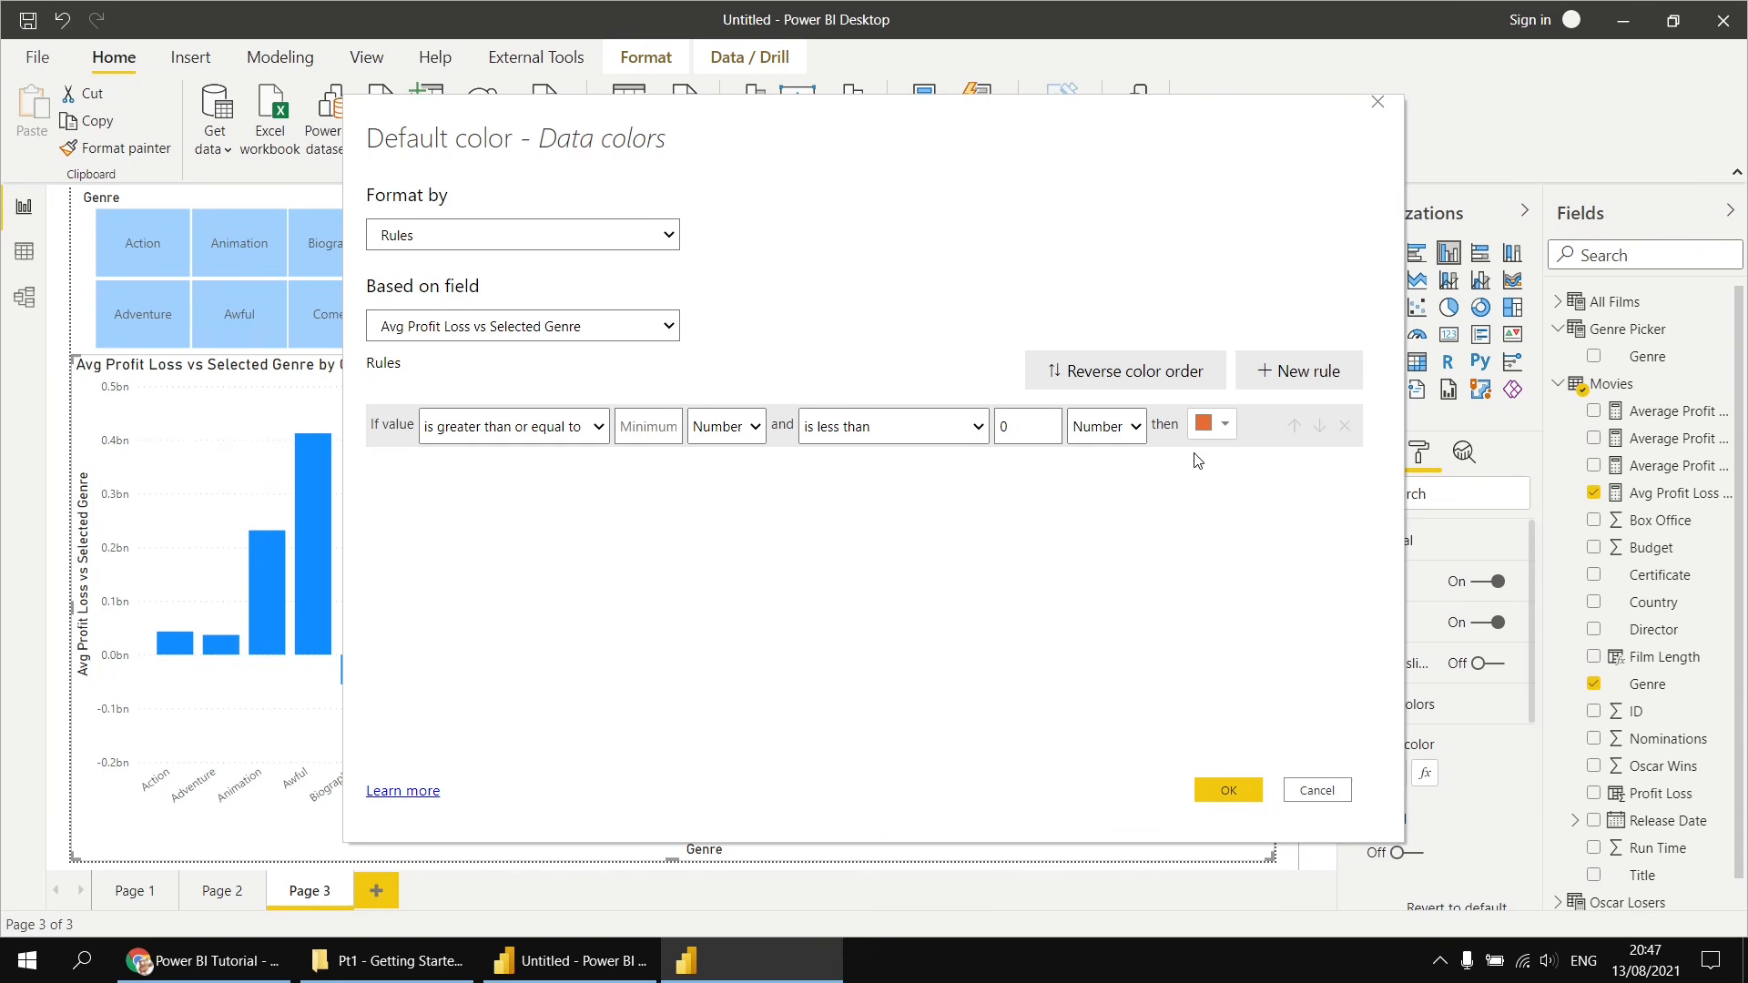
left_click(1229, 788)
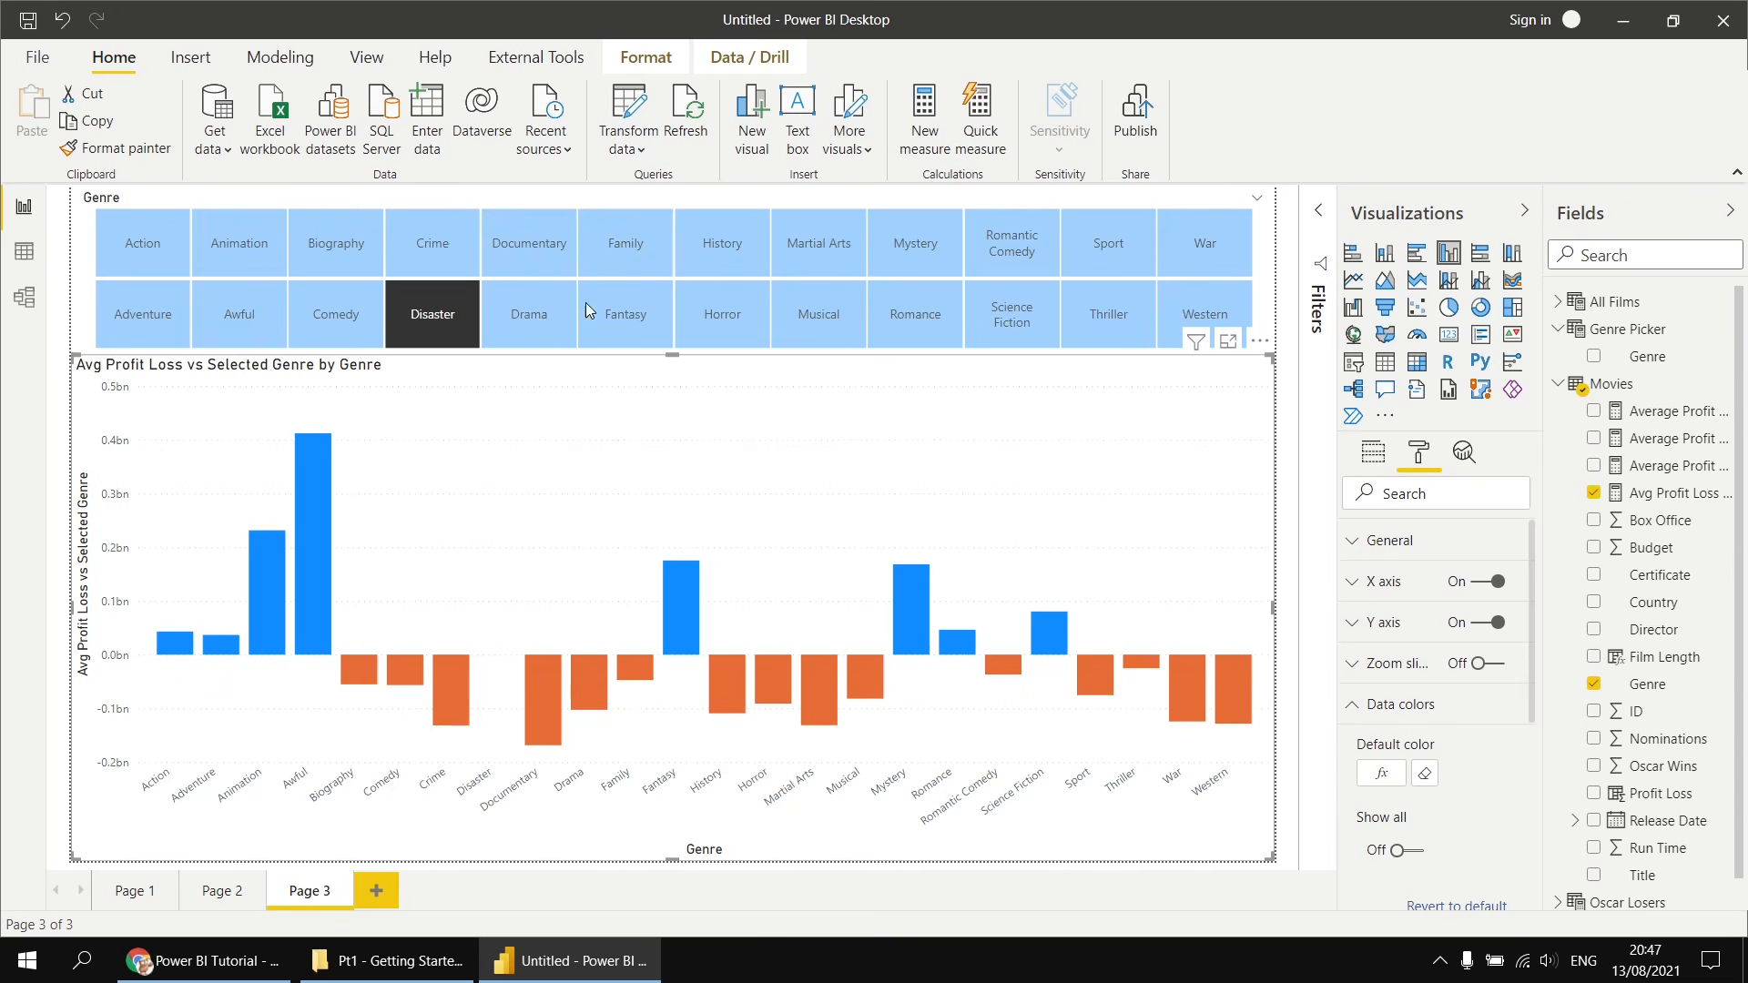
- Pick several genres in the Genre slicer to test the coloured chart, finishing with Musical selected
left_click(530, 315)
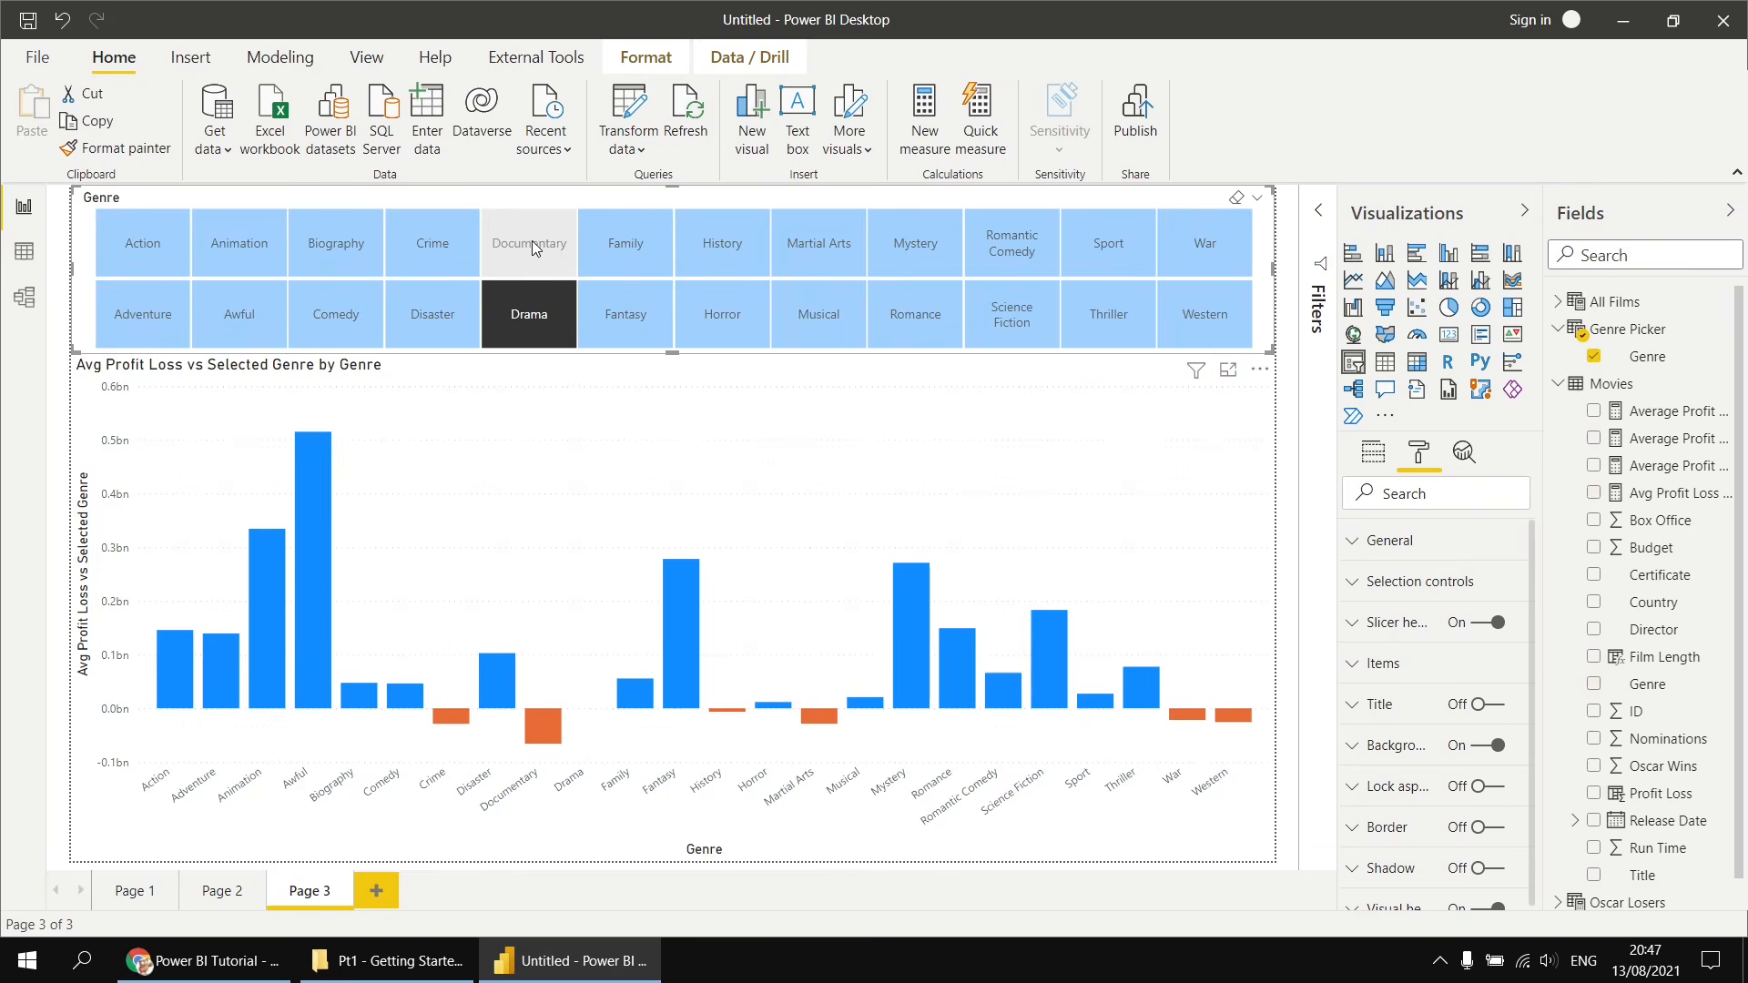
left_click(531, 240)
left_click(646, 243)
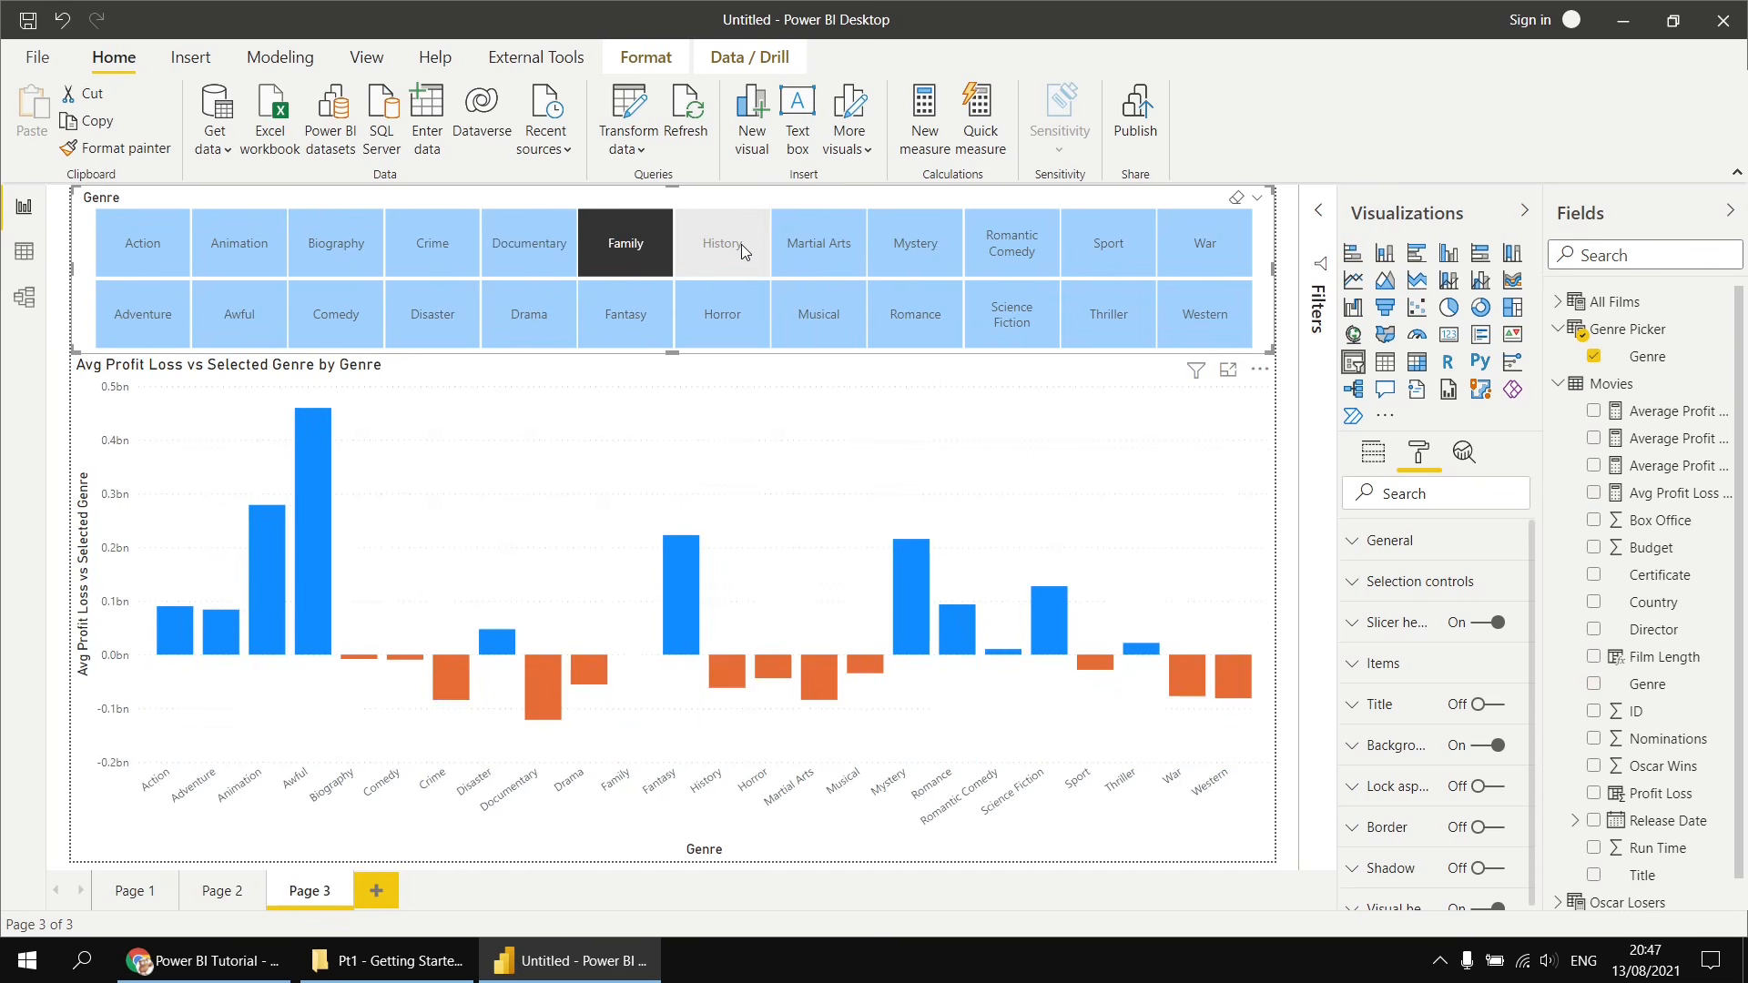
left_click(741, 244)
left_click(830, 253)
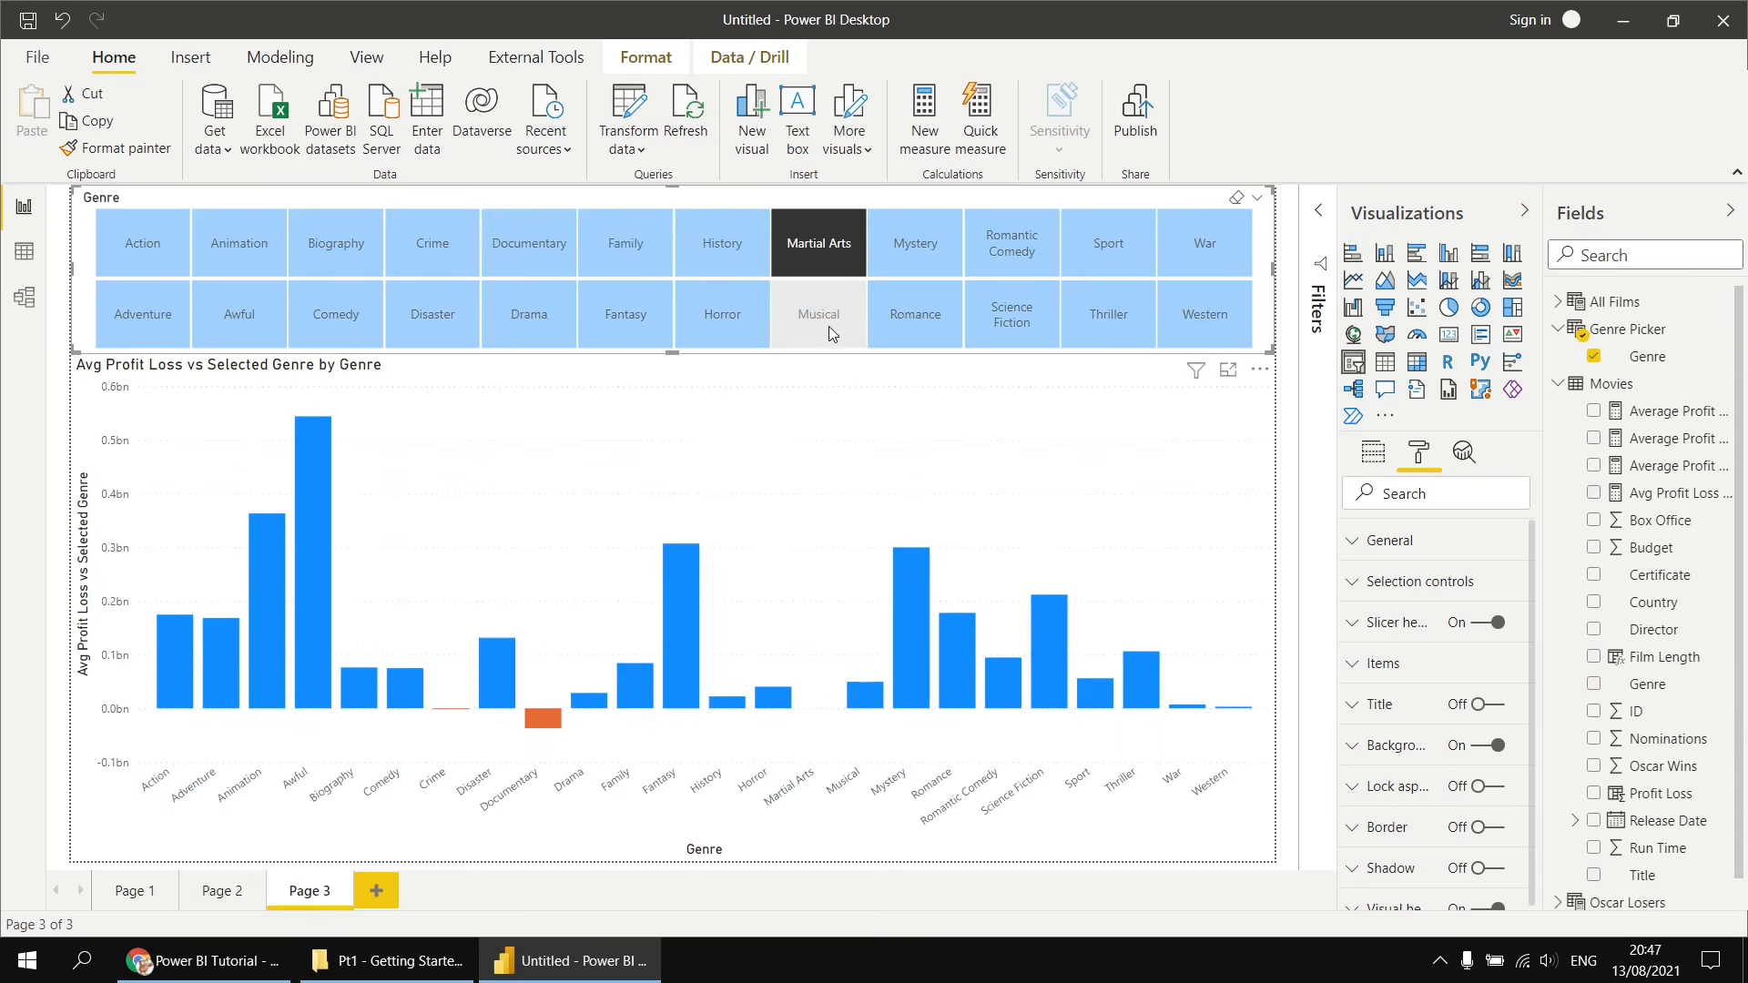
left_click(828, 326)
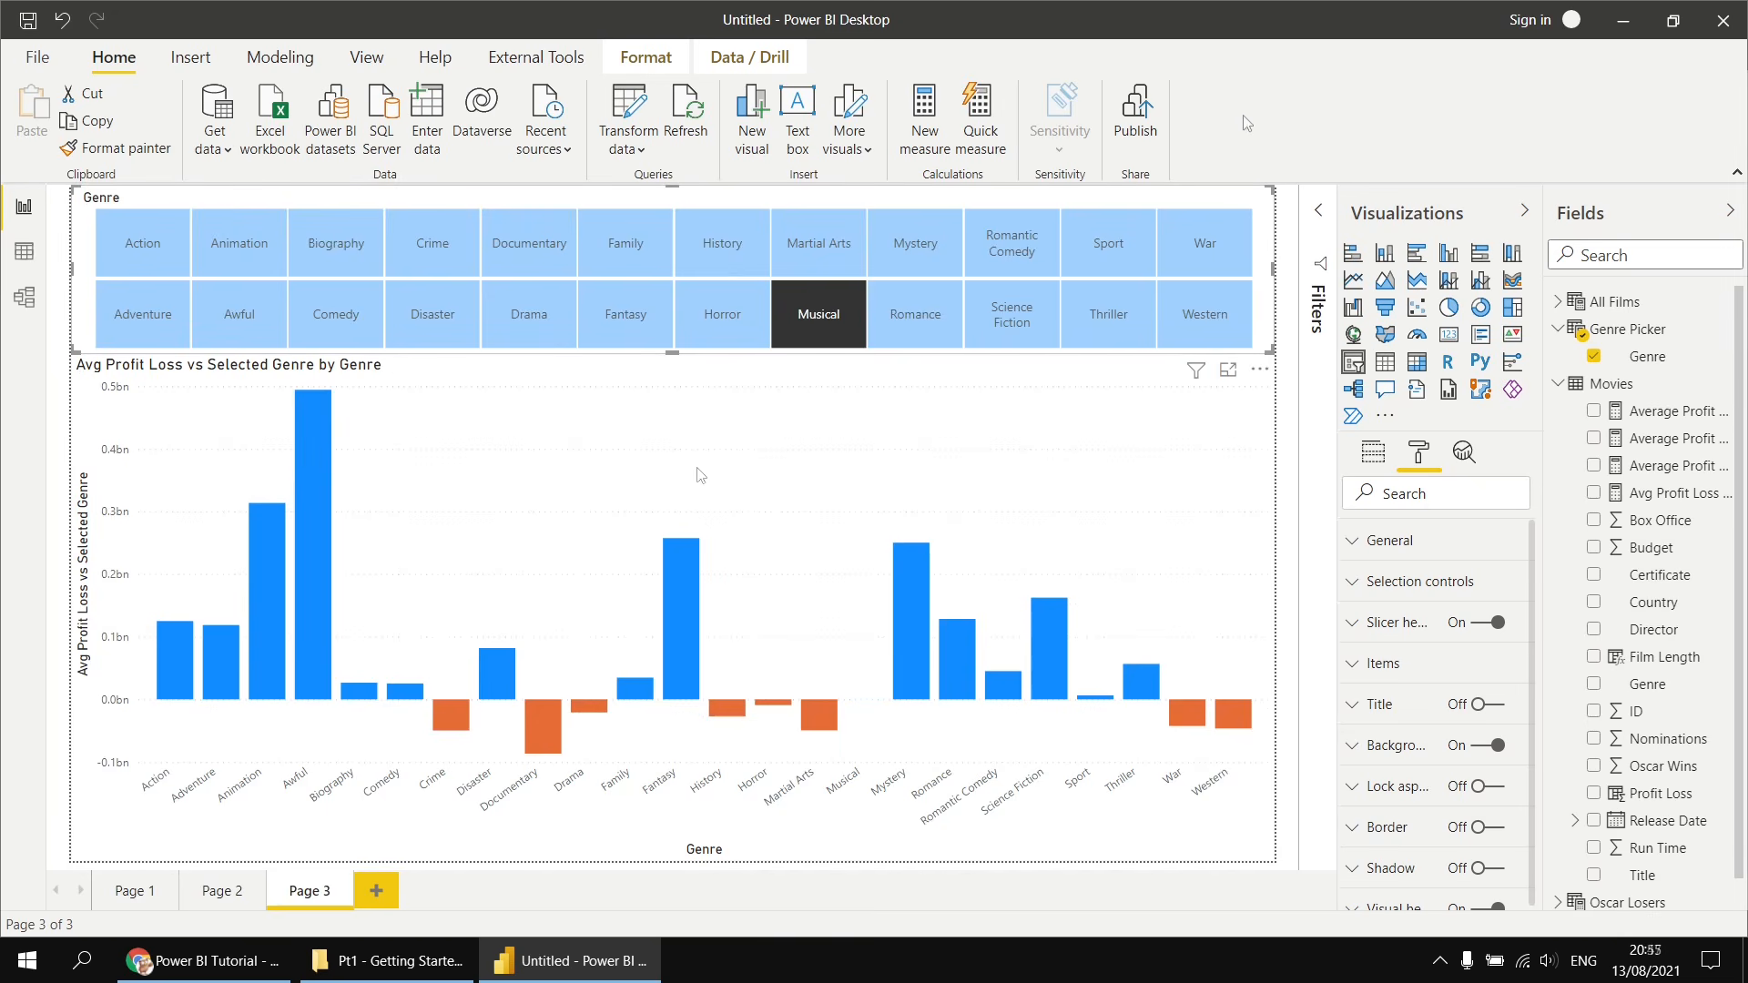